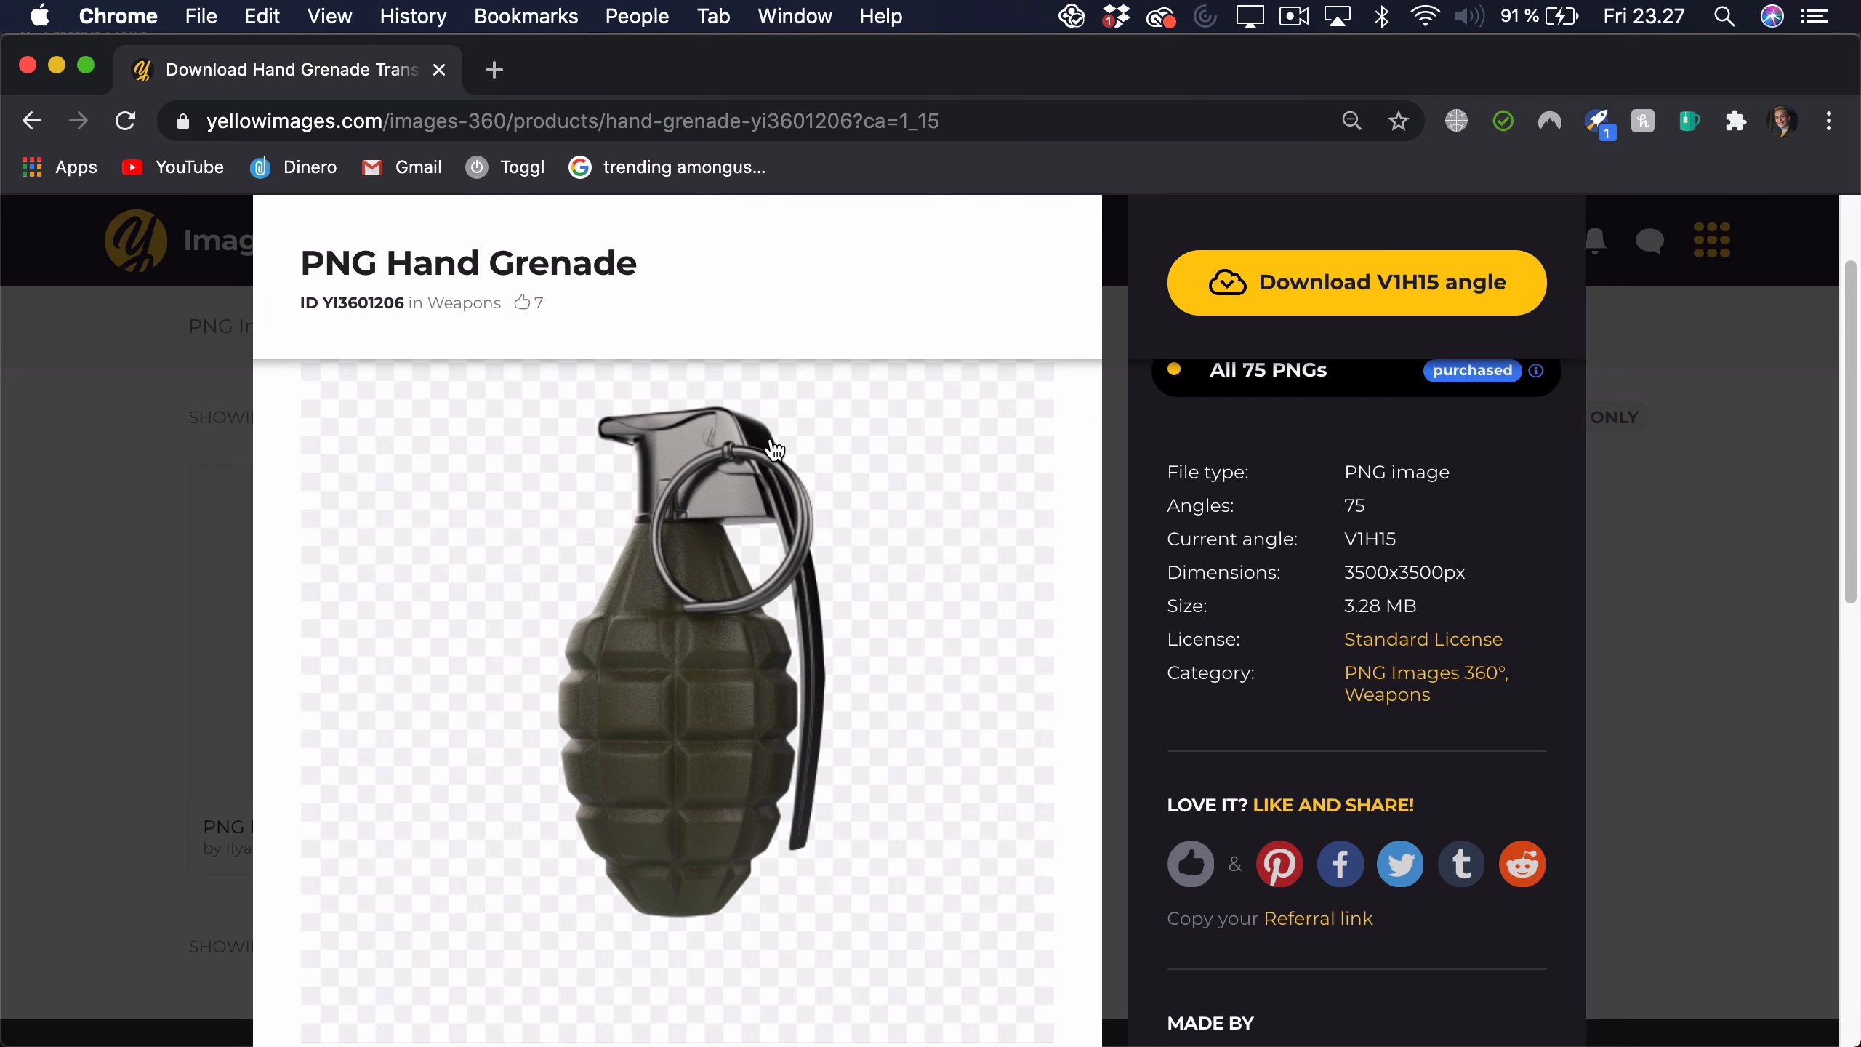
Step: Switch to Finder and preview the first few grenade PNG frames in the Grenade folder
key("super+Tab")
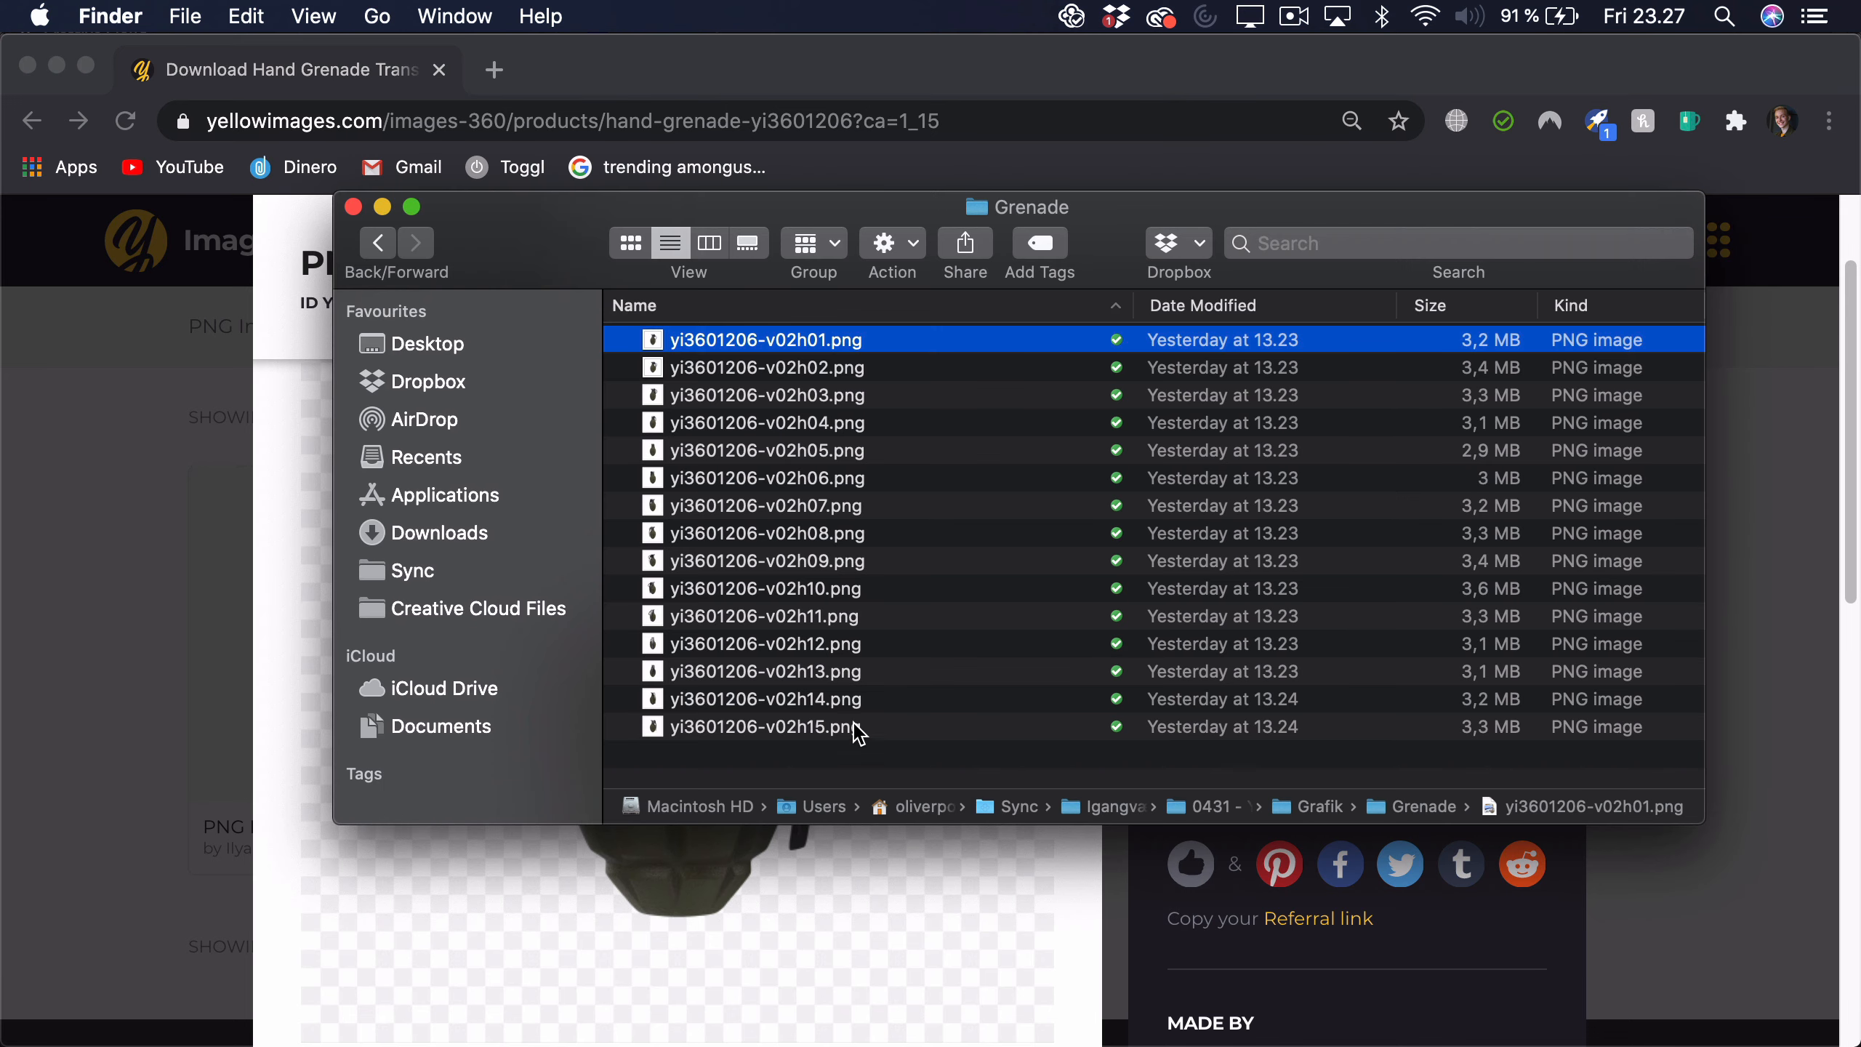
key("space")
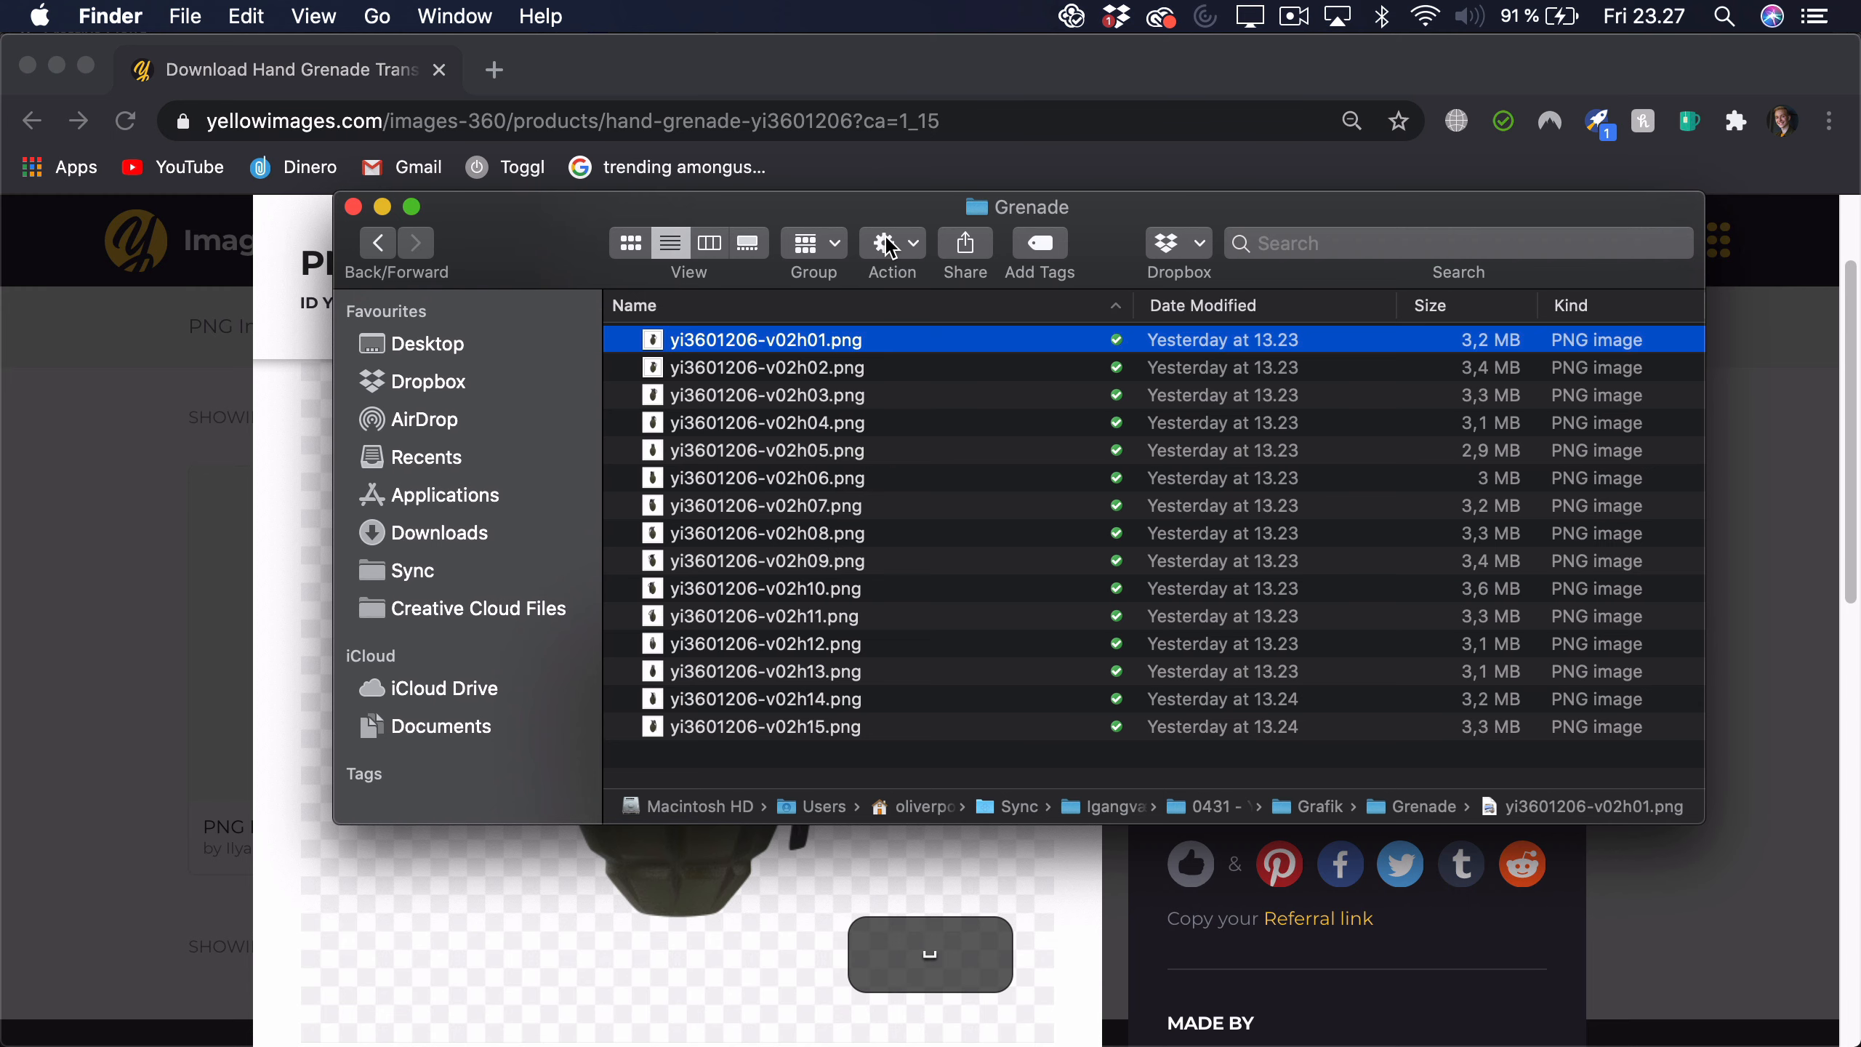
key("Down")
key("Down")
key("Down")
key("Down")
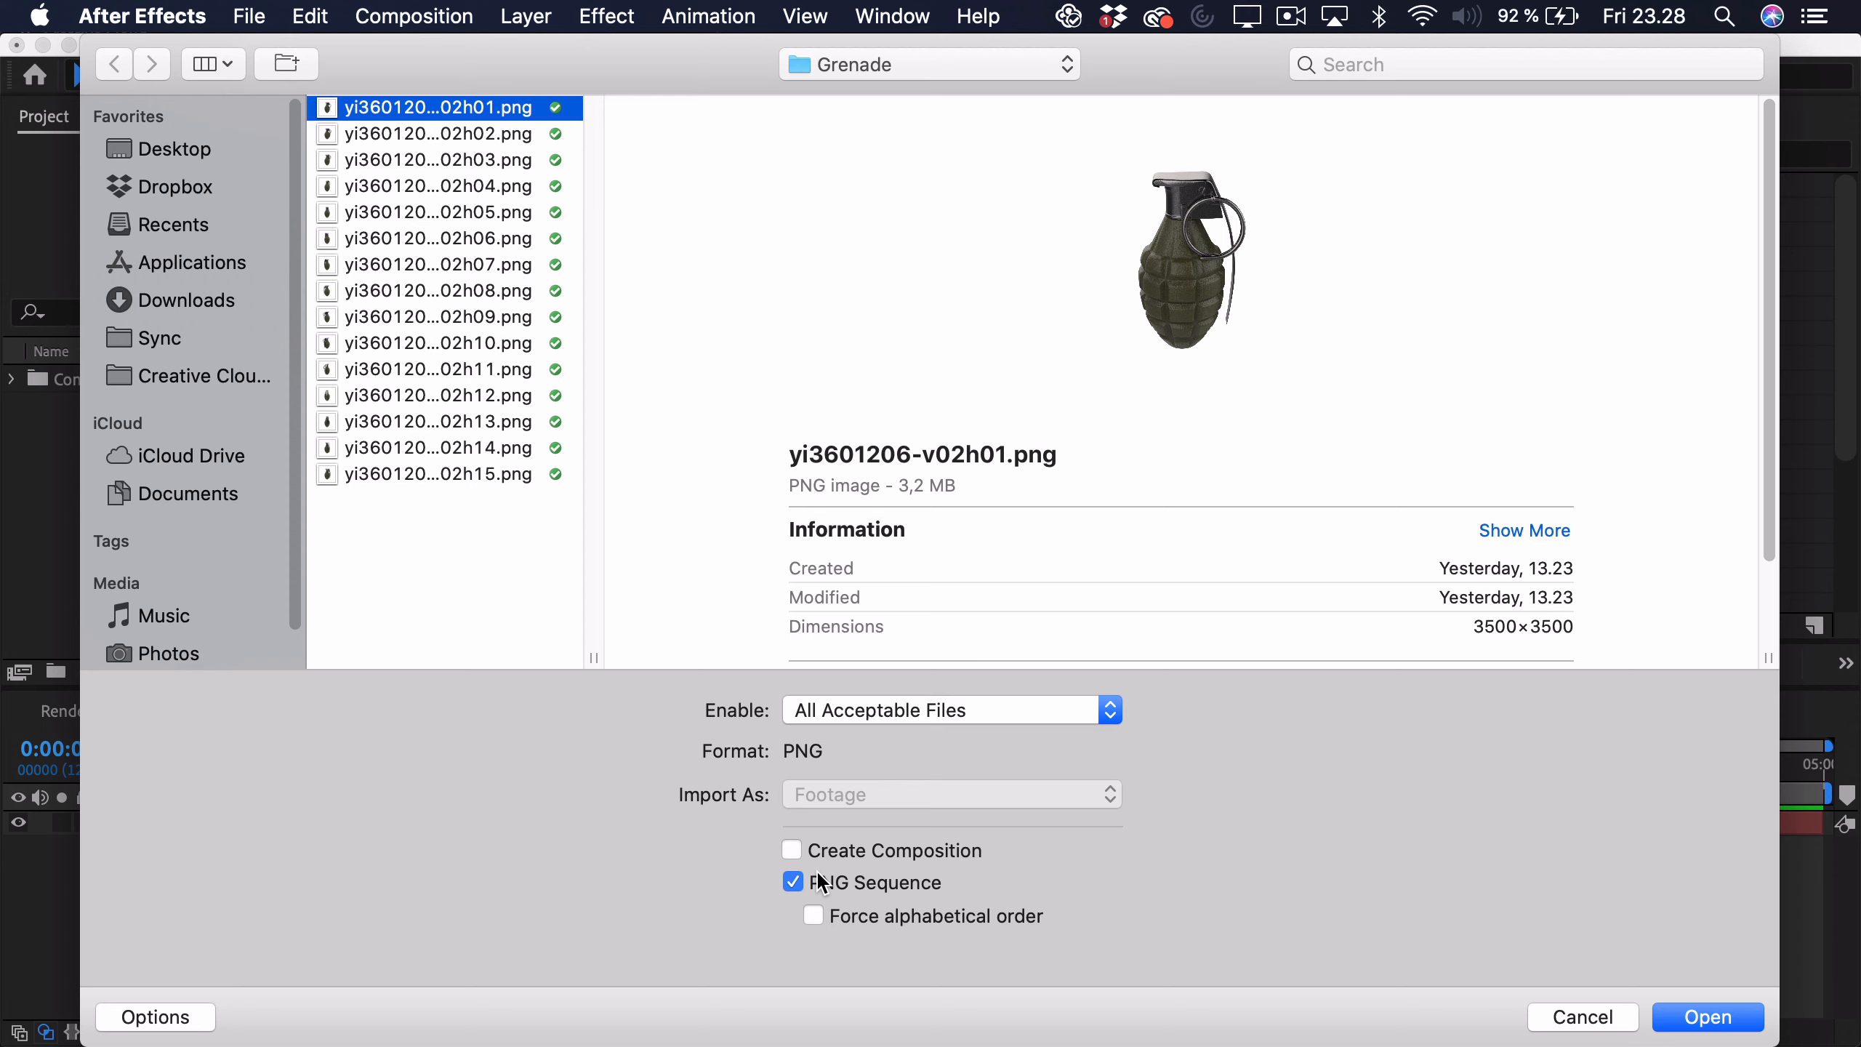
Step: Import the grenade images as a PNG sequence and interpret the footage at 12 frames per second, looped 15 times
left_click(1729, 1018)
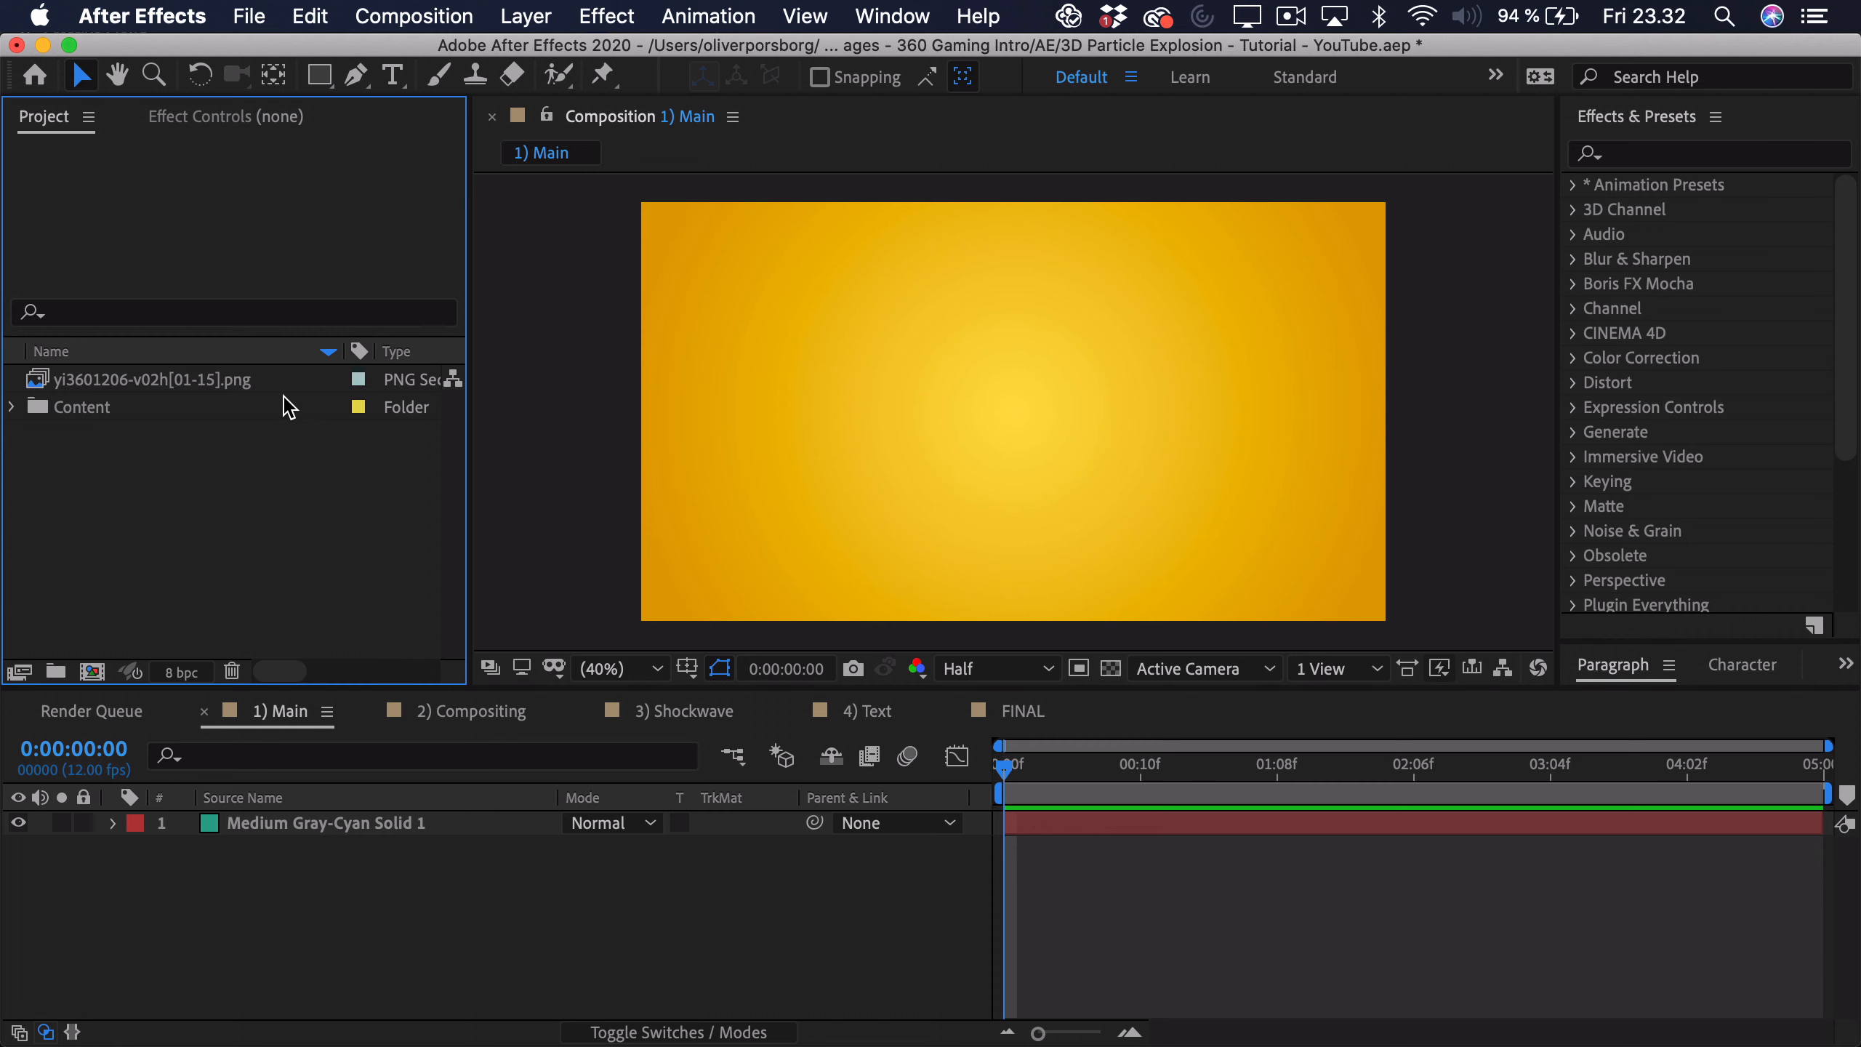
right_click(255, 379)
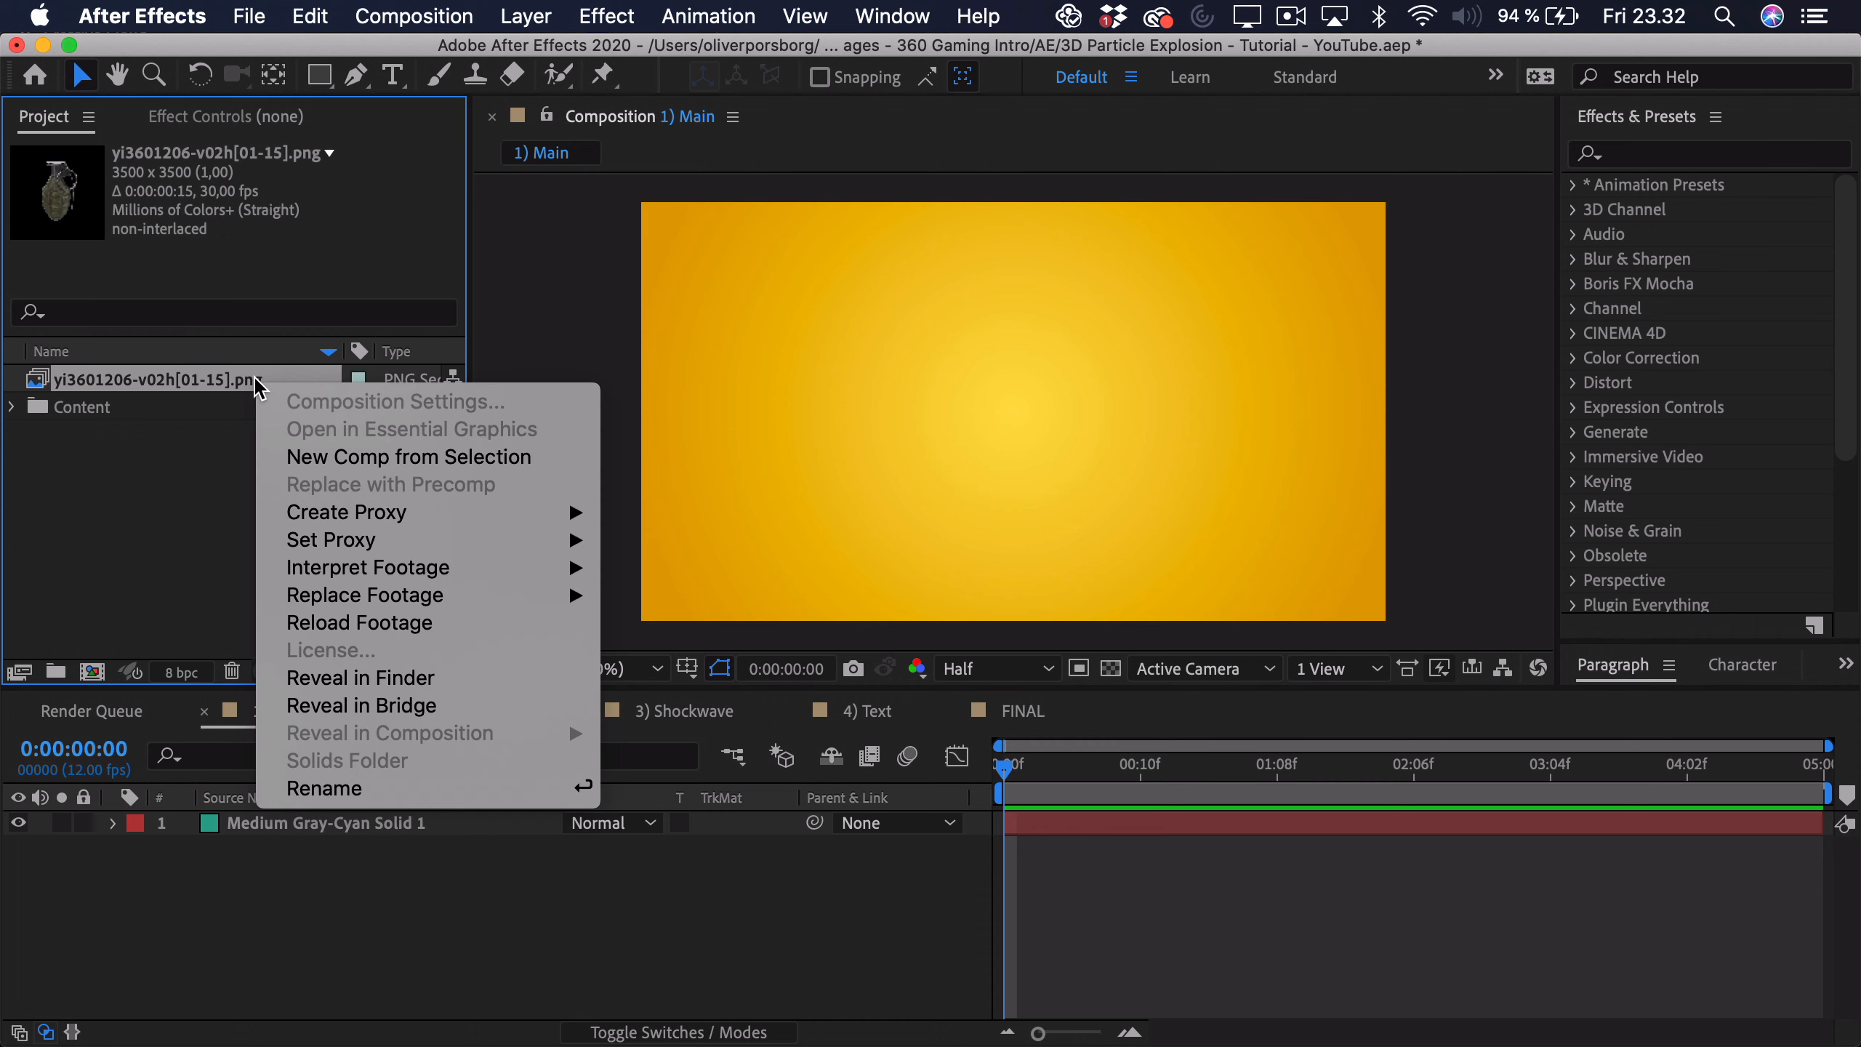
mouse_move(359, 569)
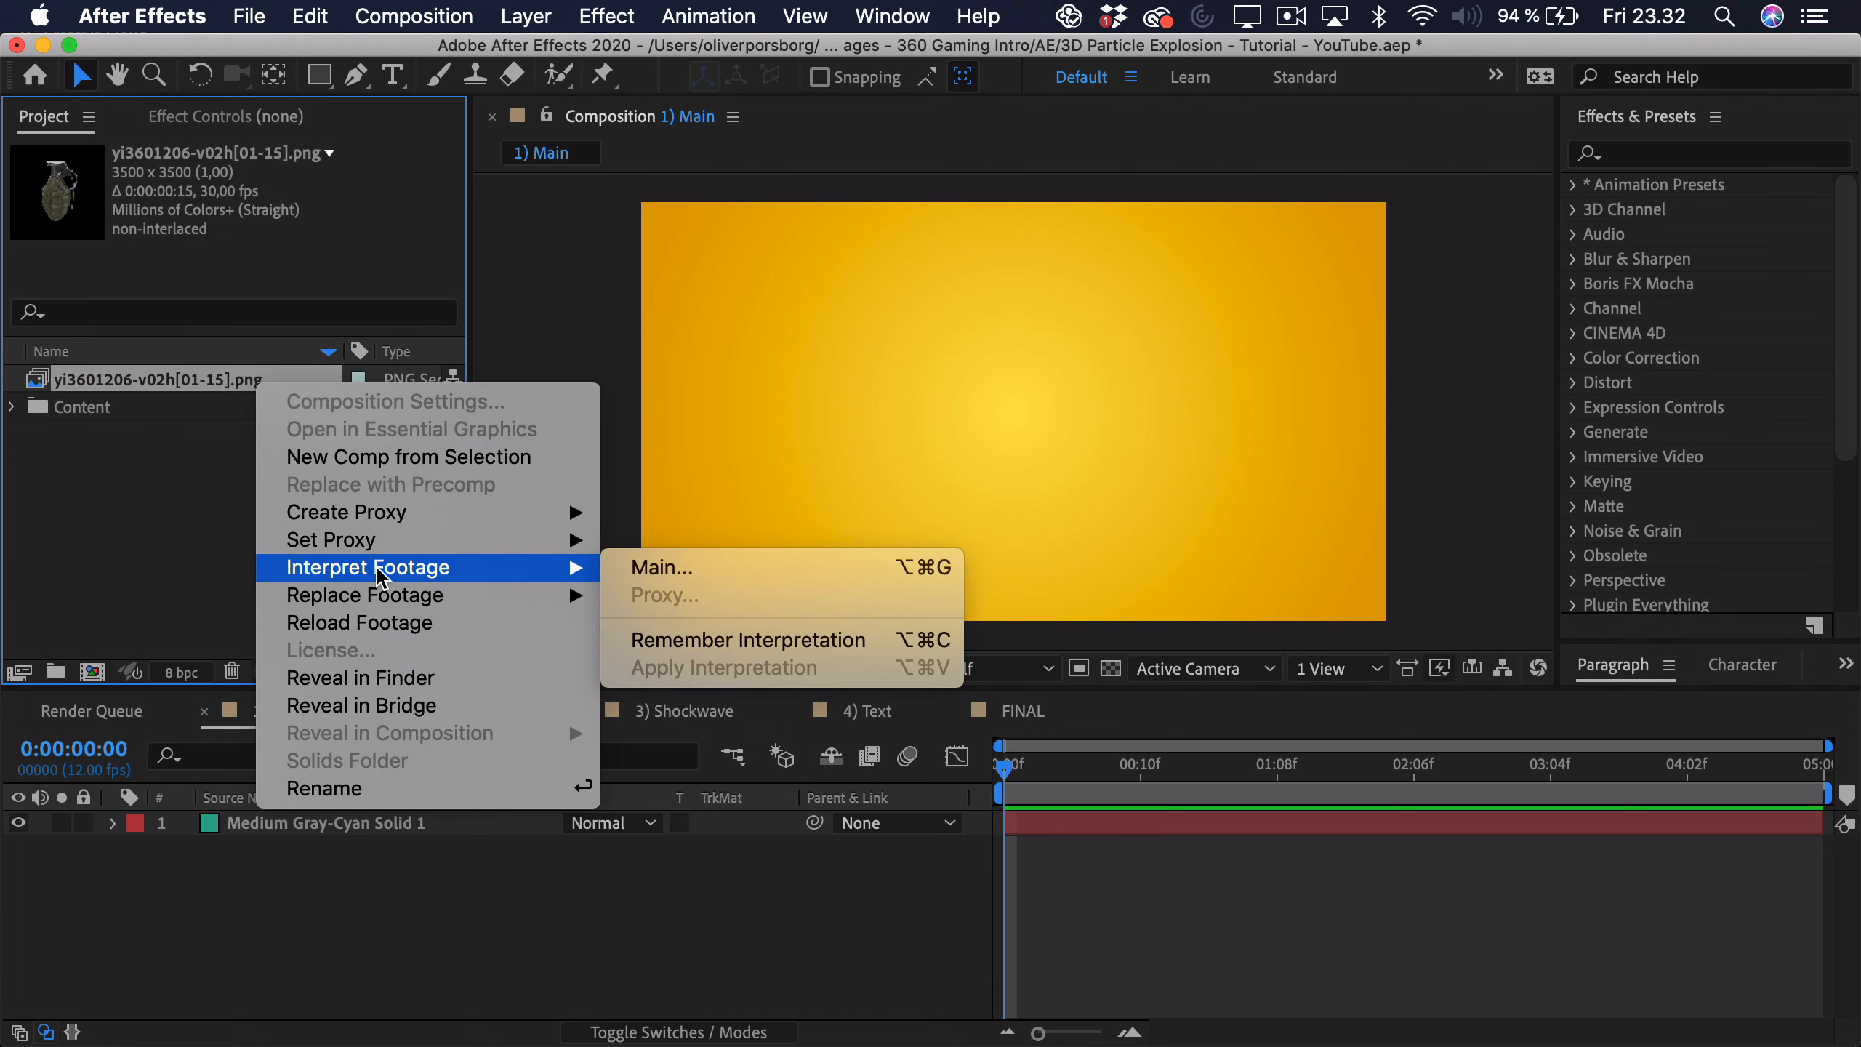
left_click(688, 568)
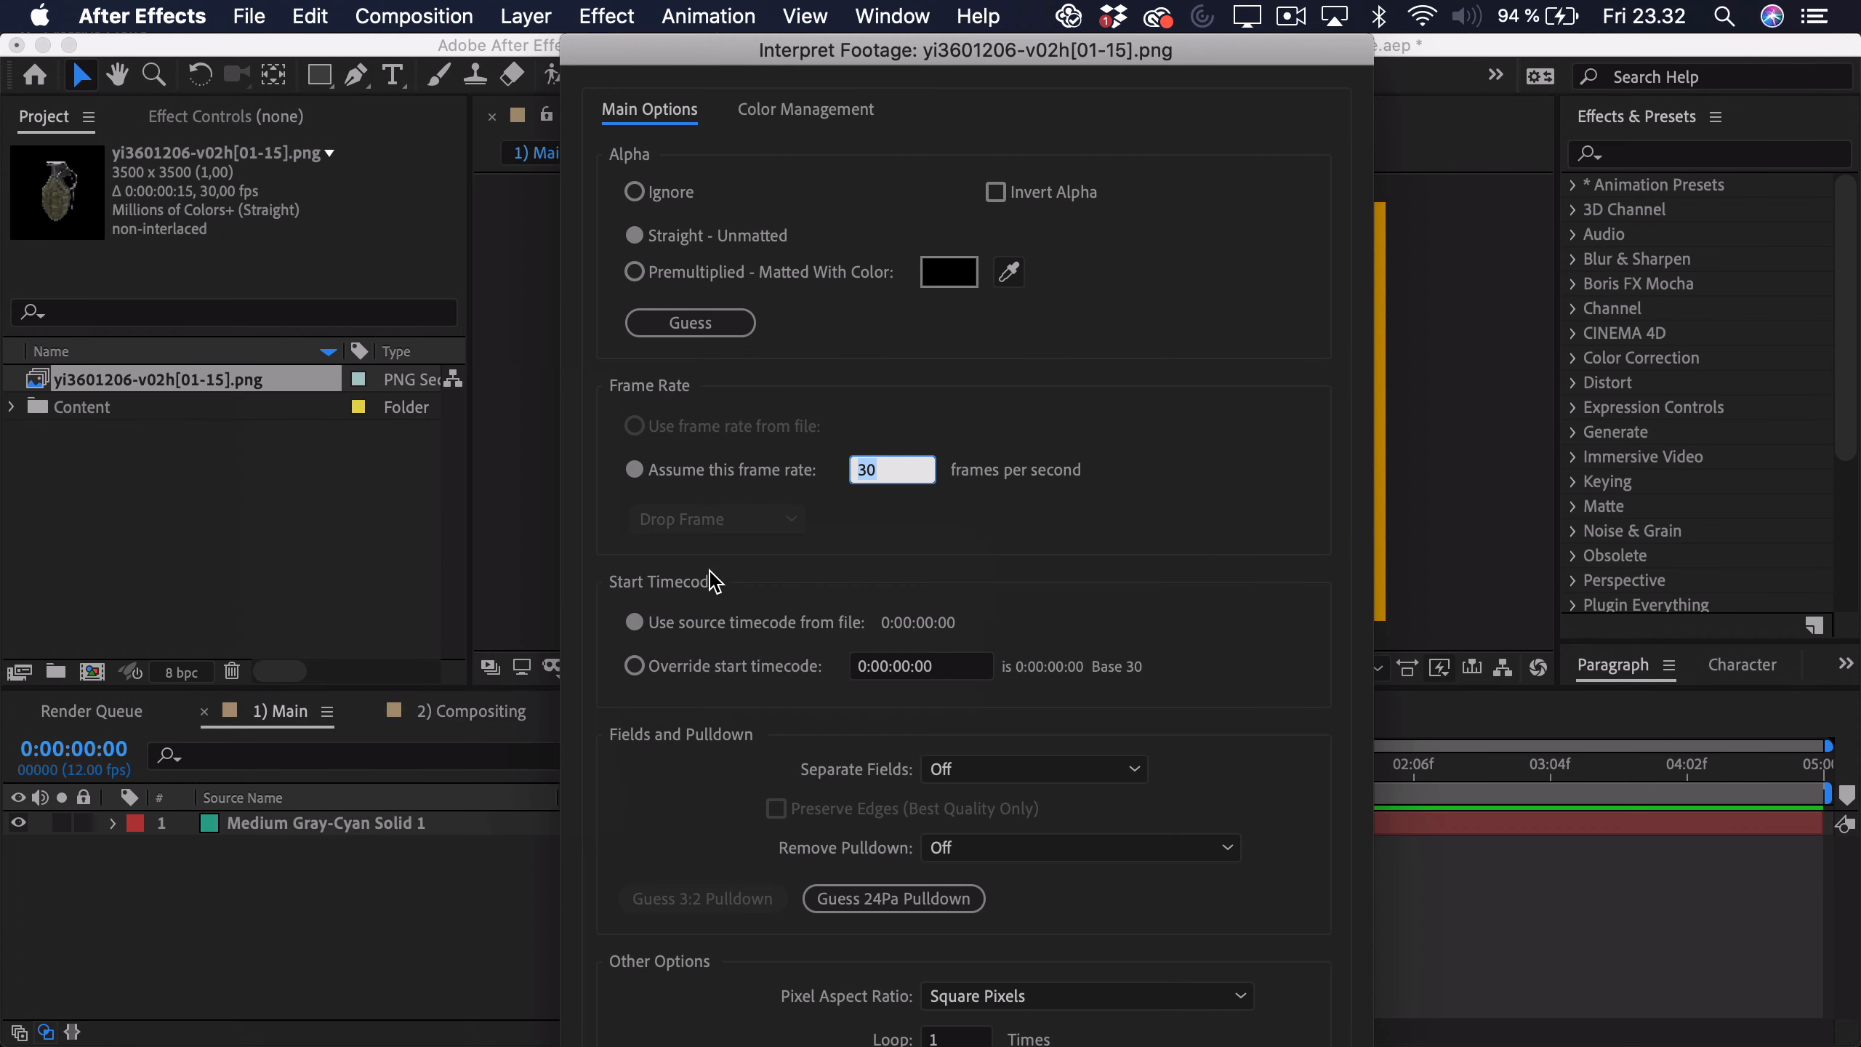
left_click(889, 466)
left_click_drag(889, 466, 846, 467)
type("12")
left_click_drag(952, 1037, 926, 1036)
type("15")
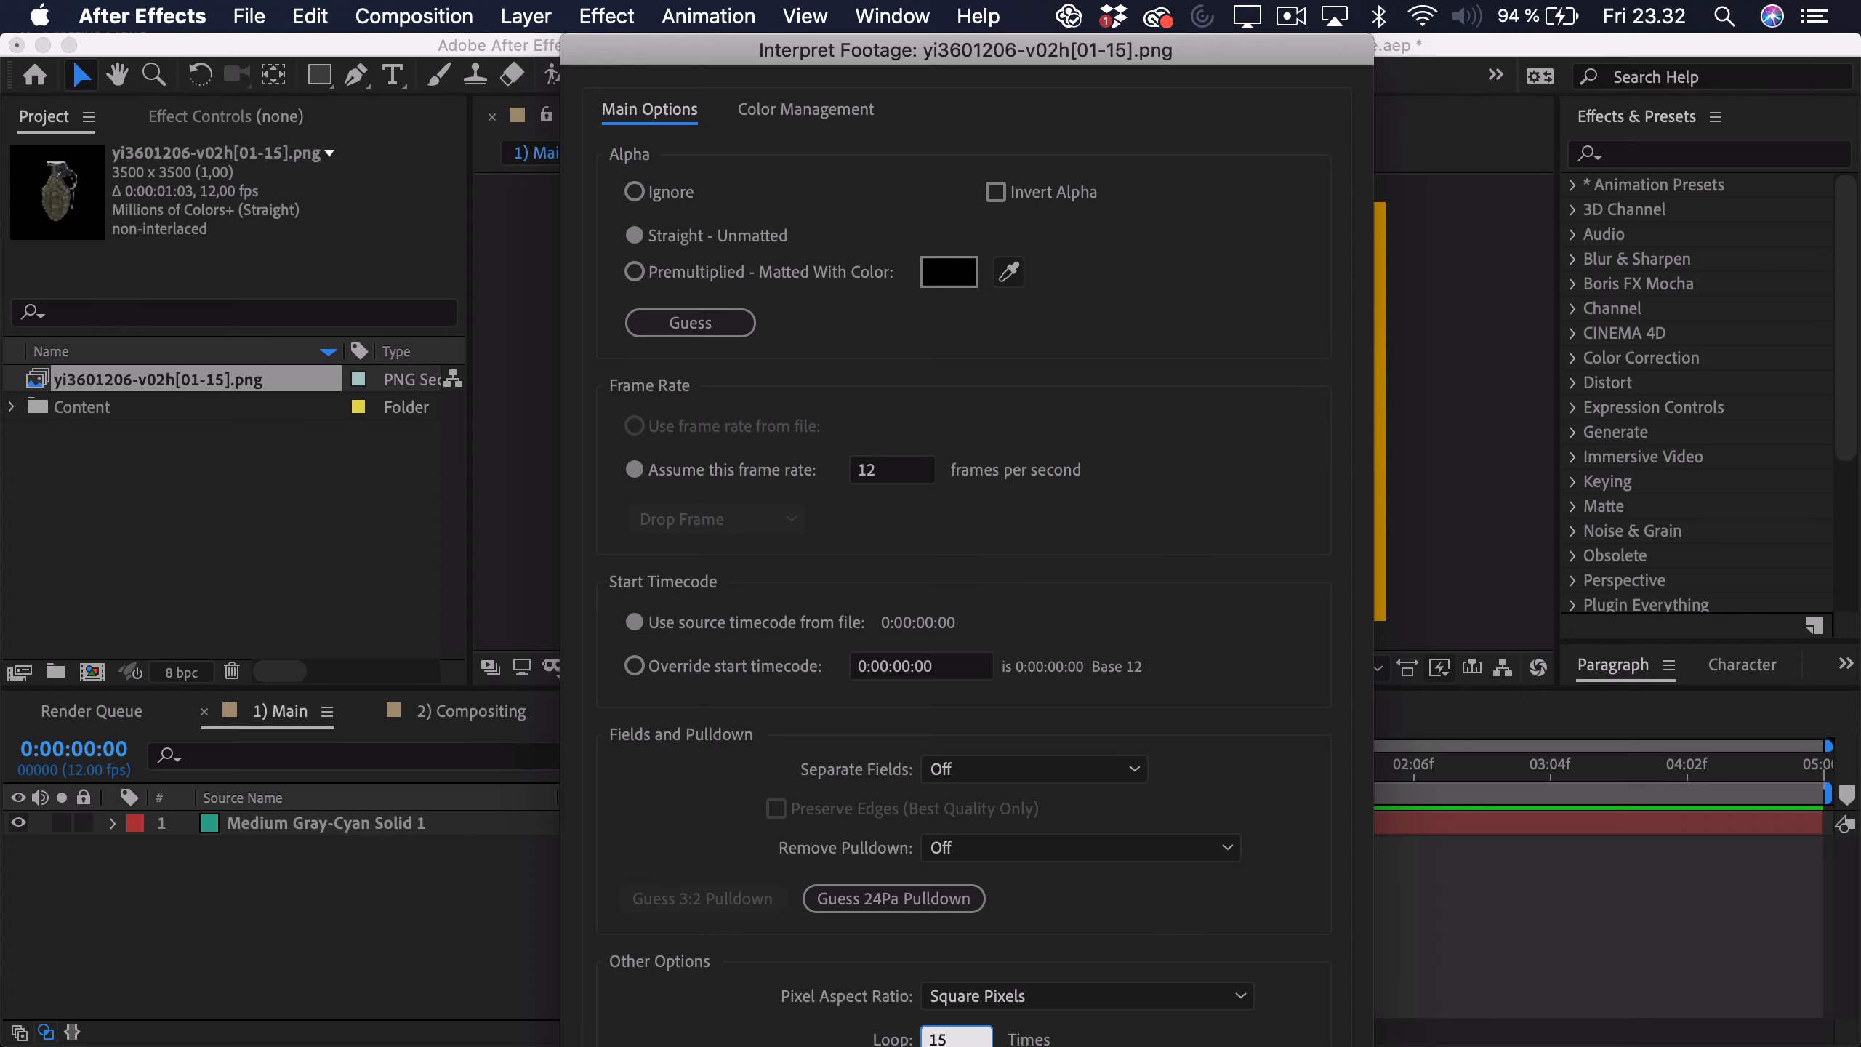
key("Return")
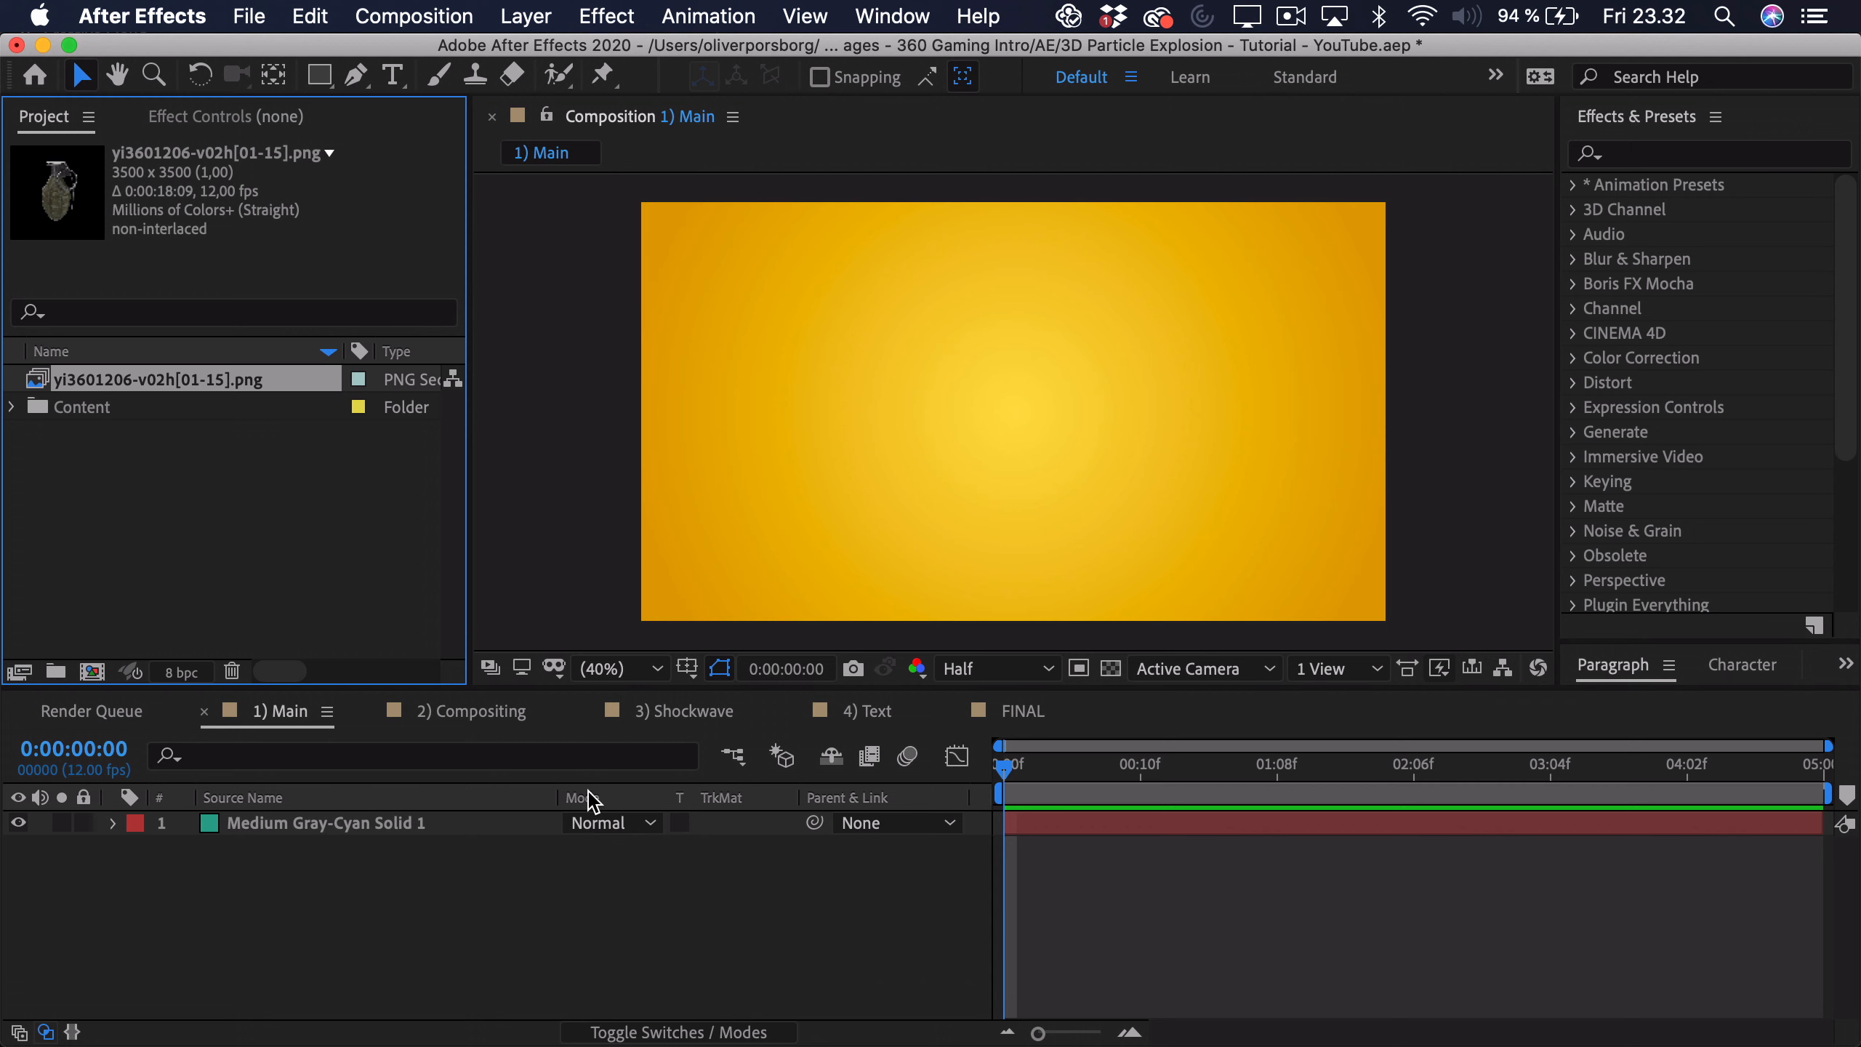
Step: Add the grenade sequence above the solid in the 1) Main composition and pre-compose it as "Grenade"
left_click_drag(242, 370, 351, 840)
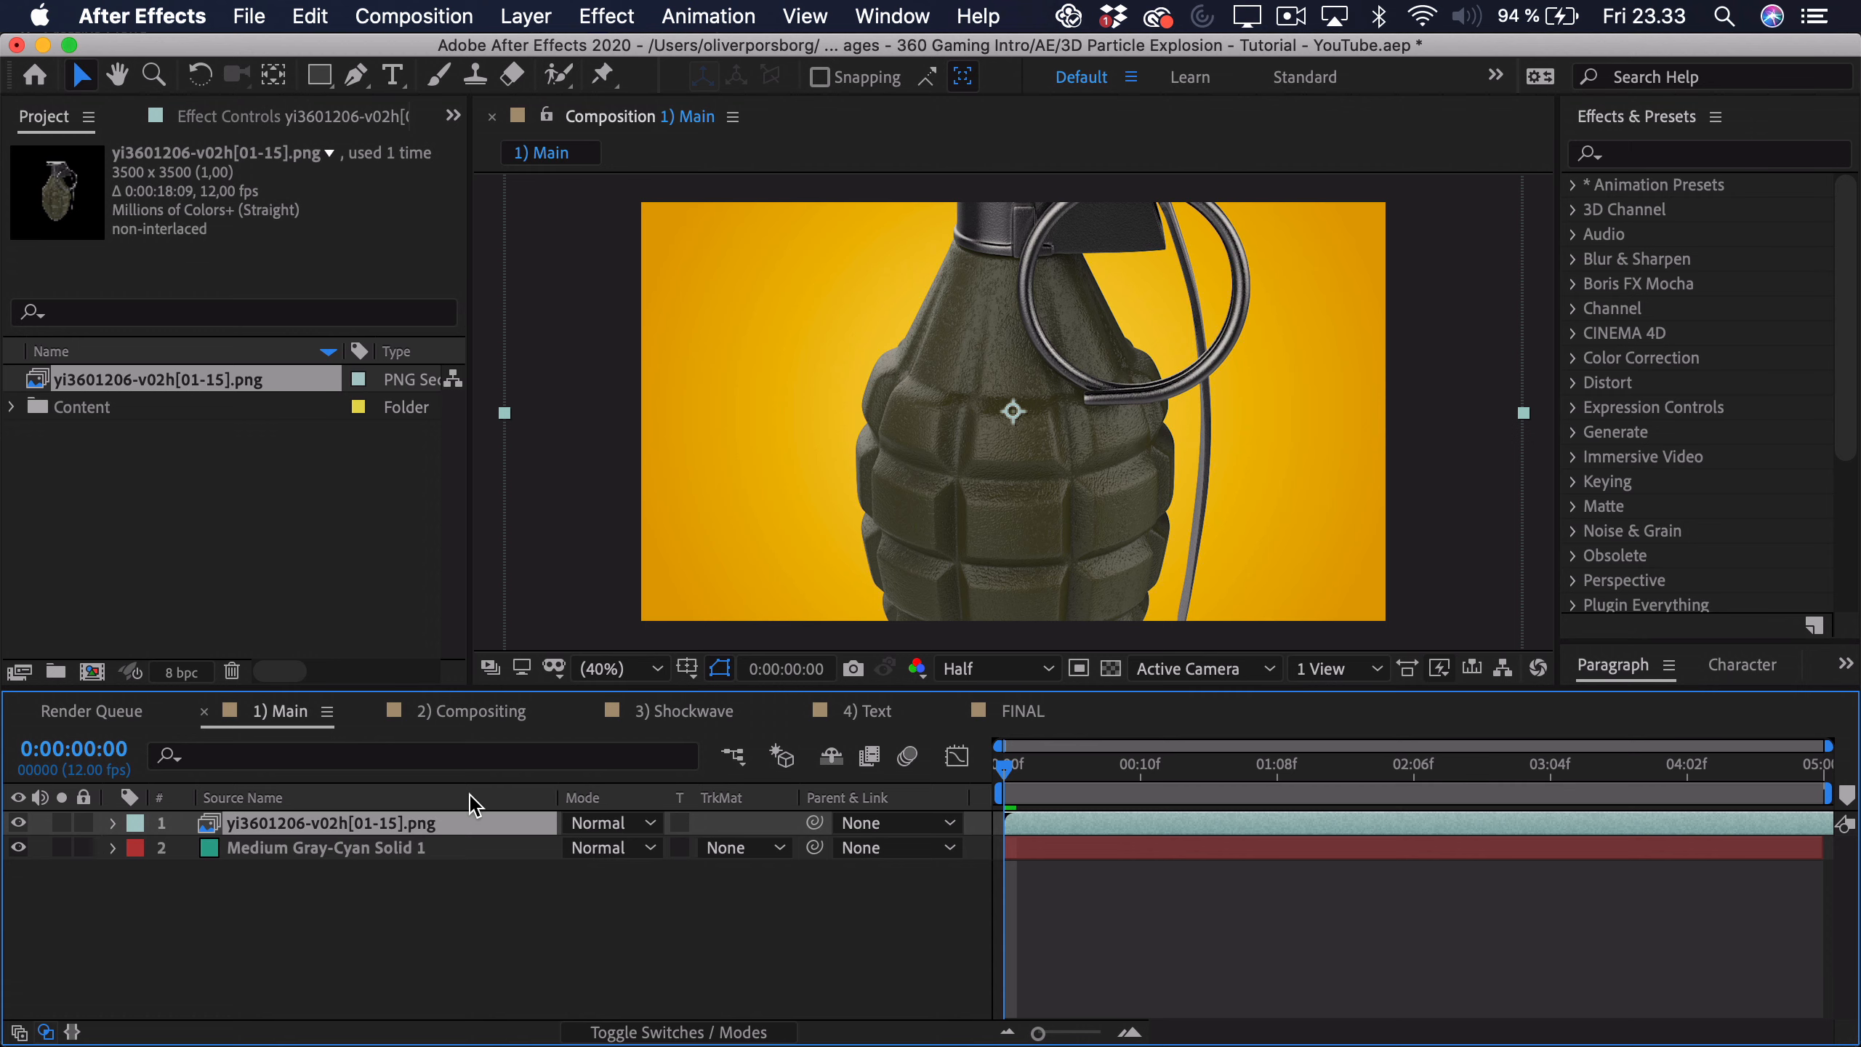
right_click(440, 836)
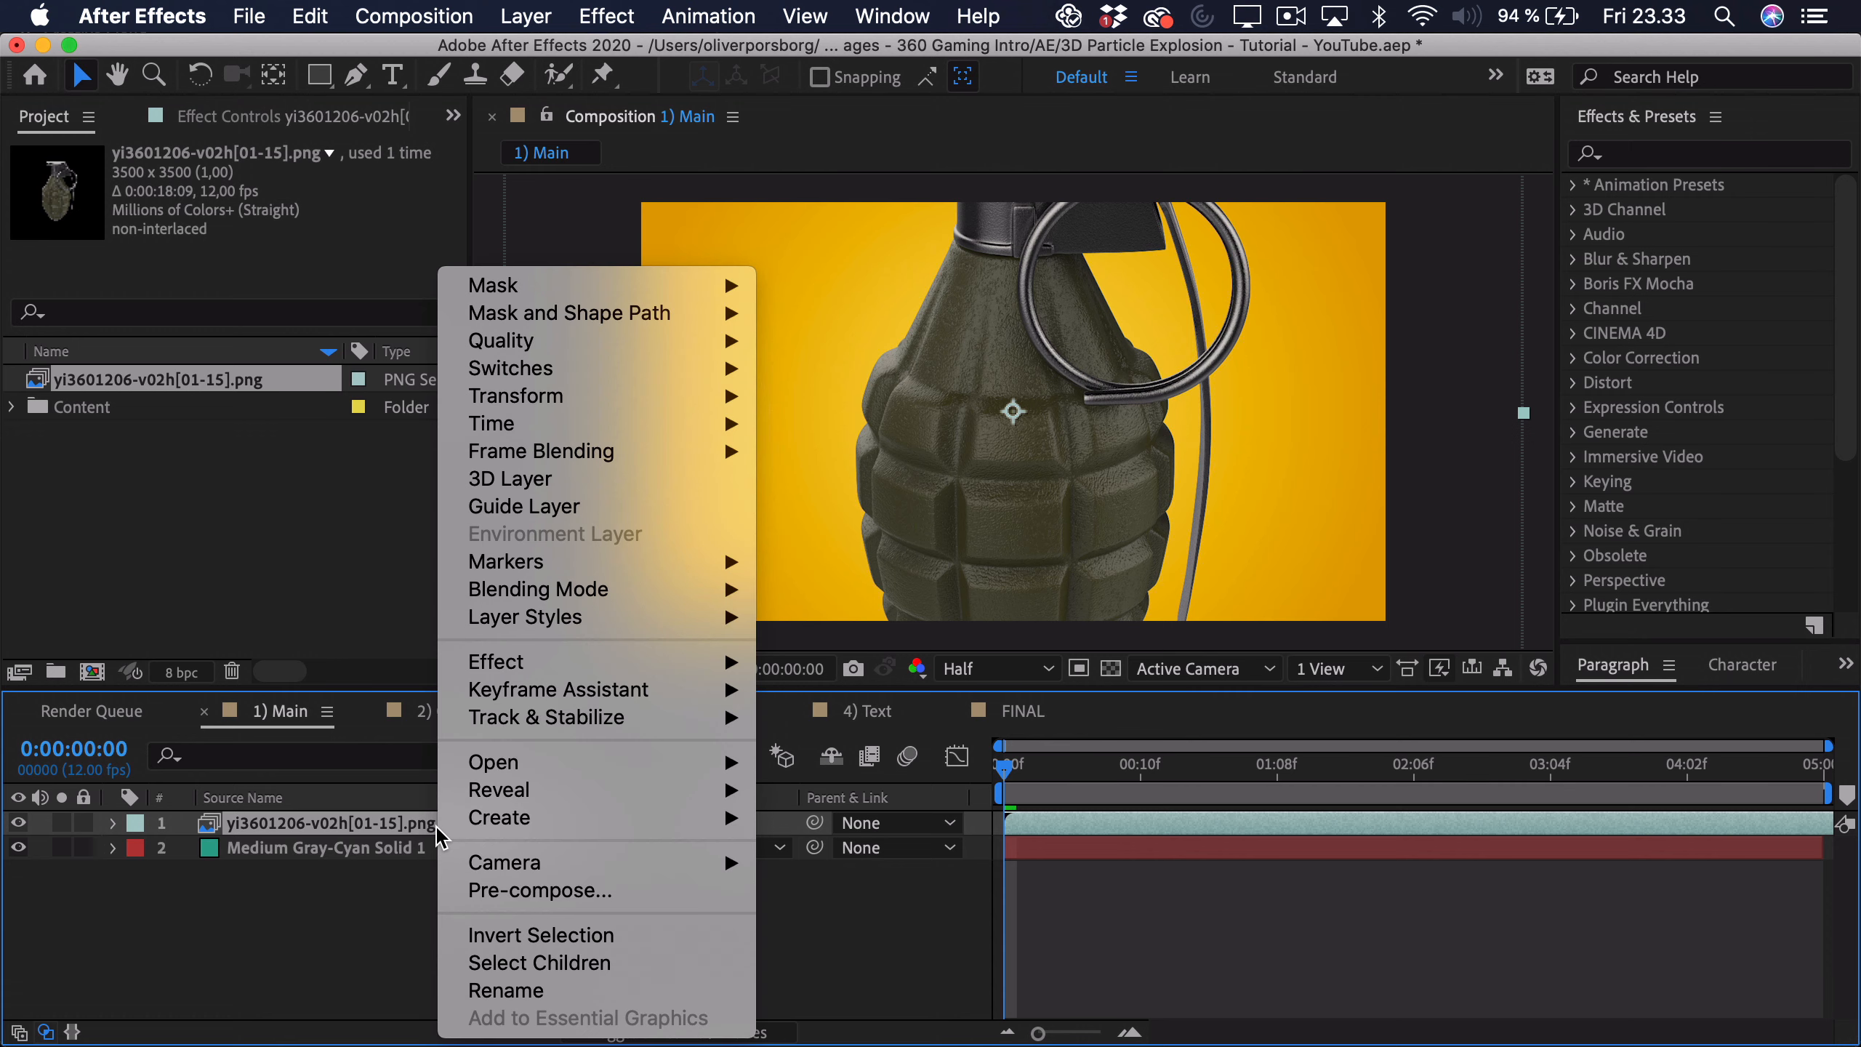
left_click(500, 888)
type("Grenade")
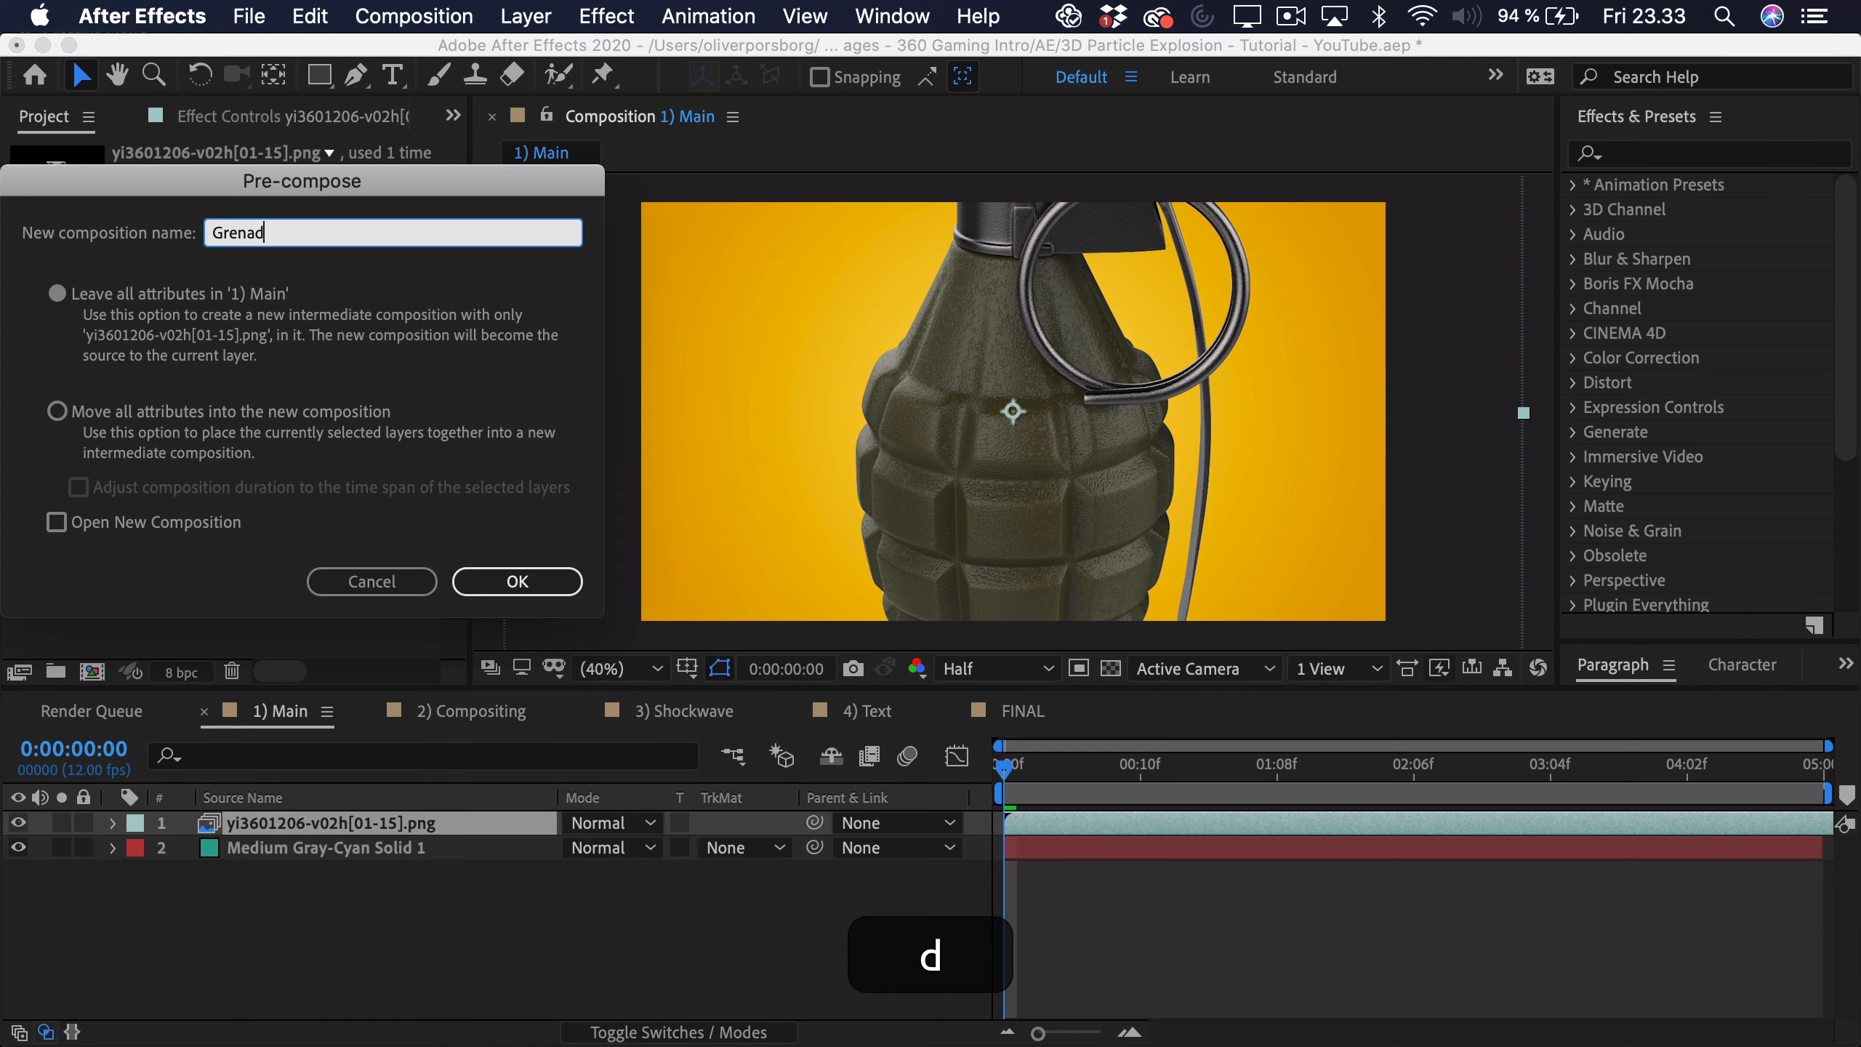
key("Return")
Step: Scale the Grenade layer down to 33%
key("s")
left_click_drag(603, 849, 505, 878)
left_click(534, 887)
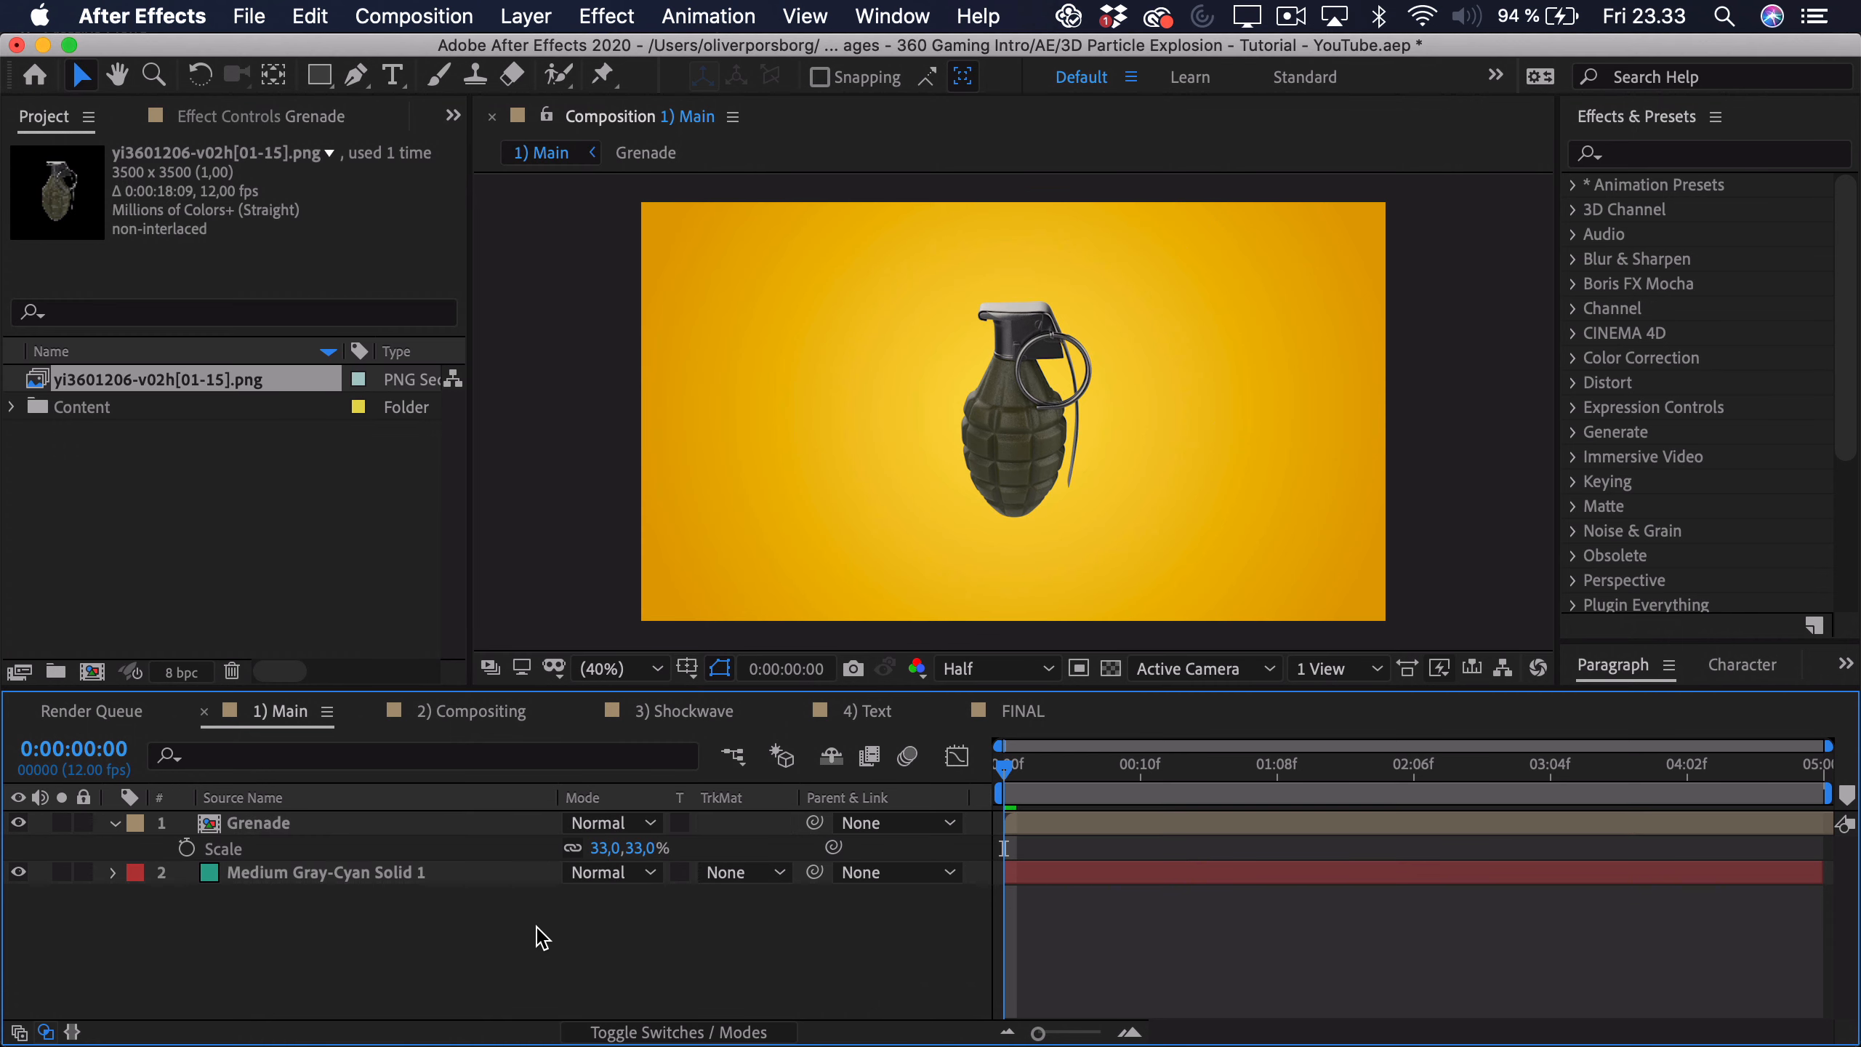
Step: Examine the Gradient Ramp settings on the Medium Gray-Cyan Solid 1 background layer
left_click(306, 873)
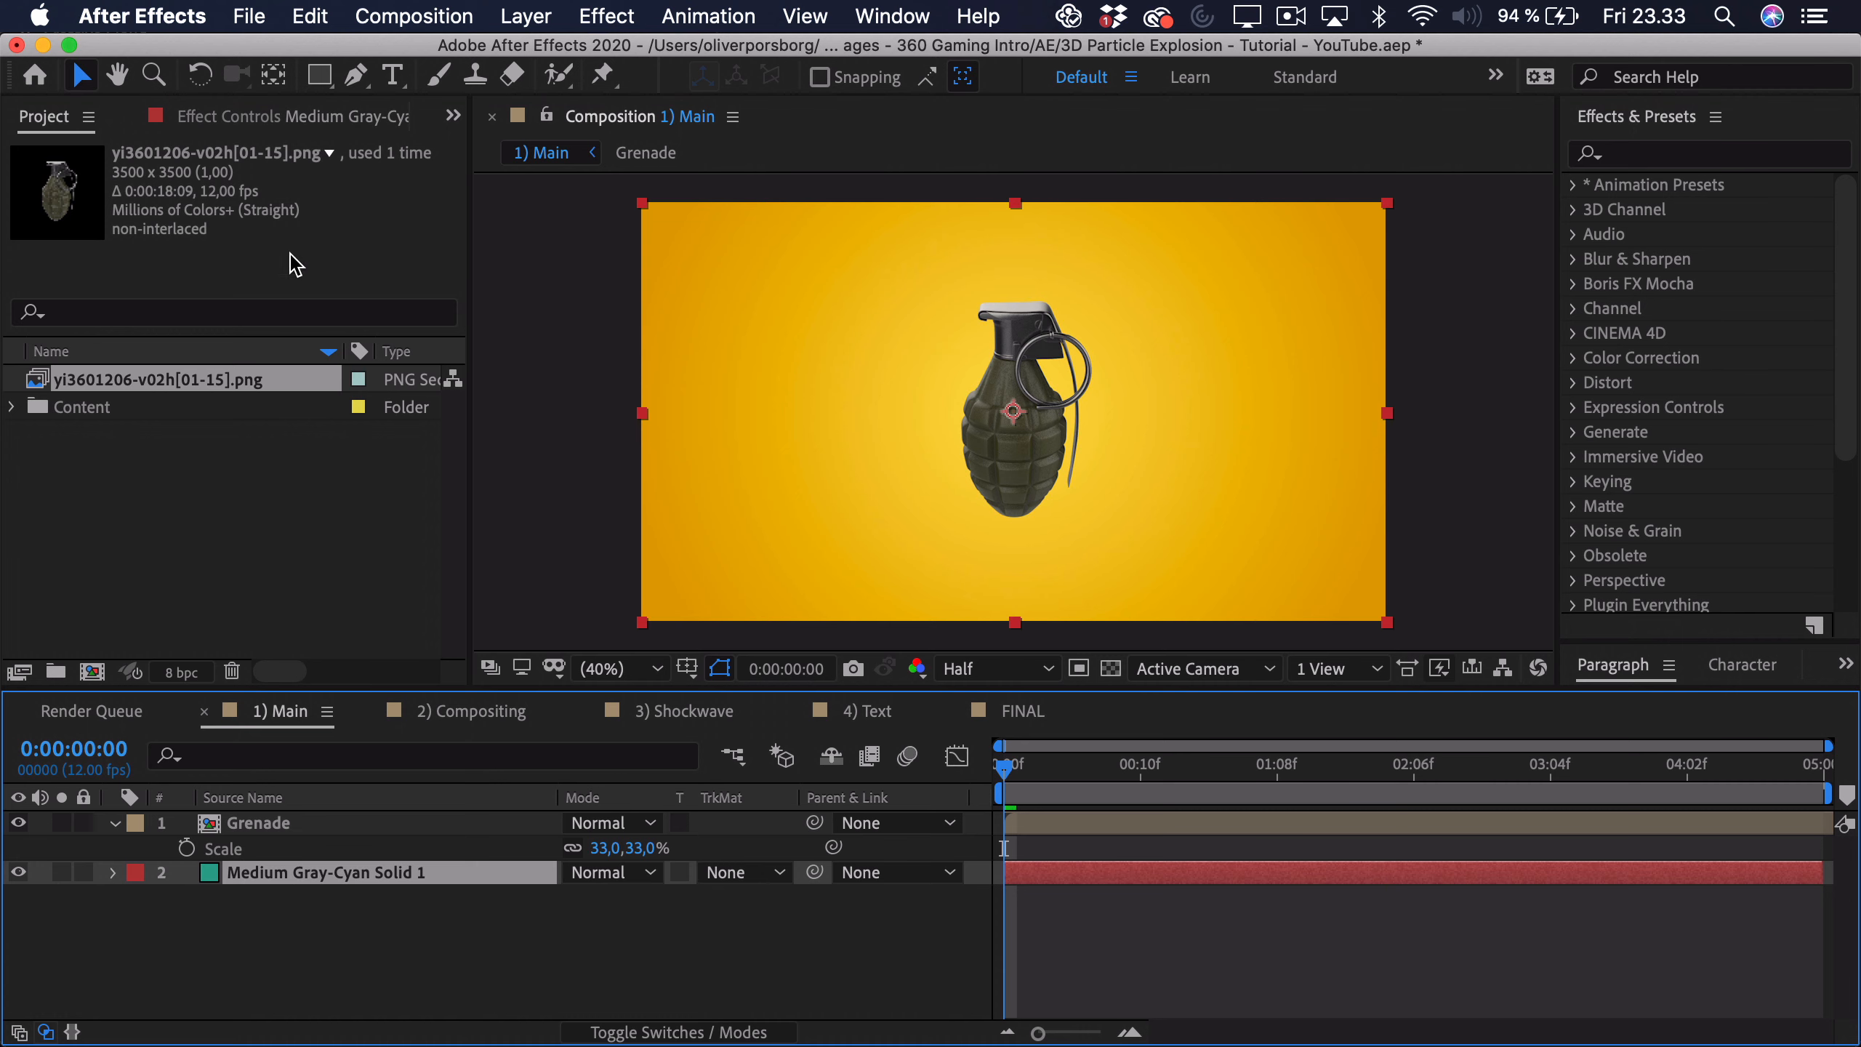
left_click(286, 118)
left_click(123, 181)
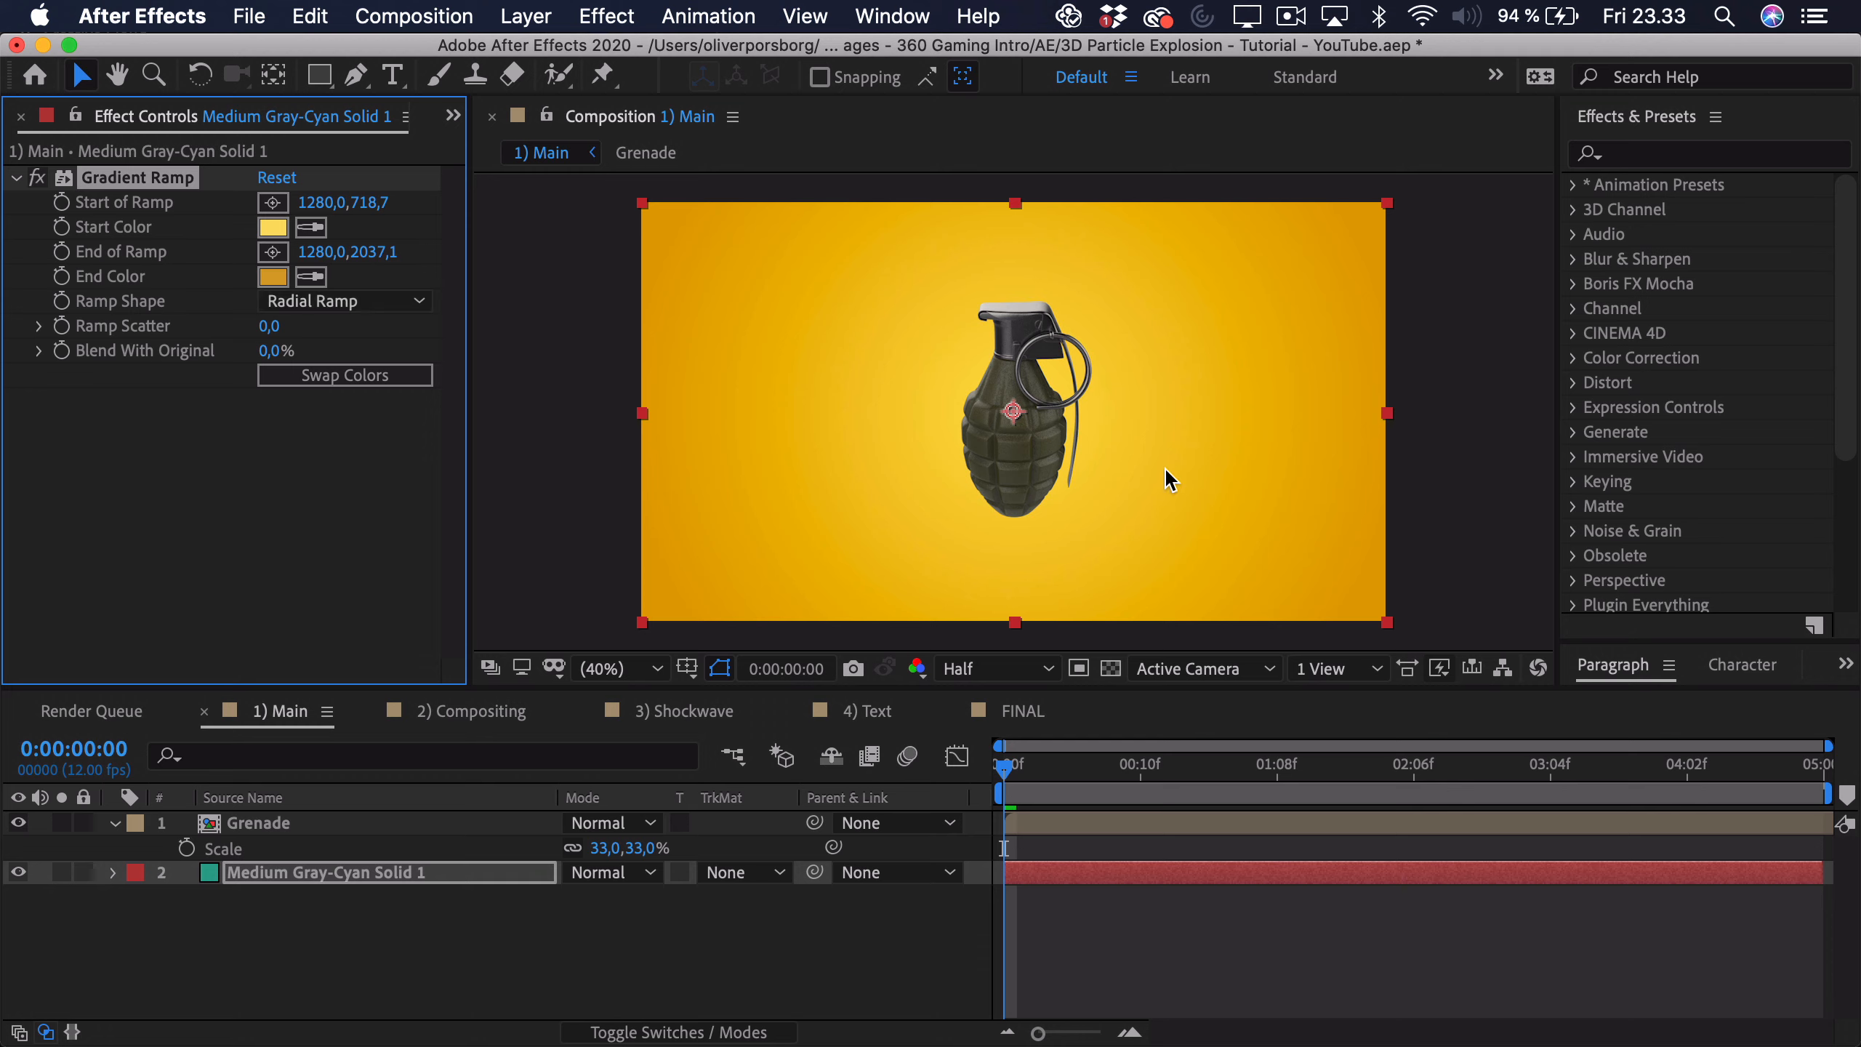
left_click(1181, 957)
key("apostrophe")
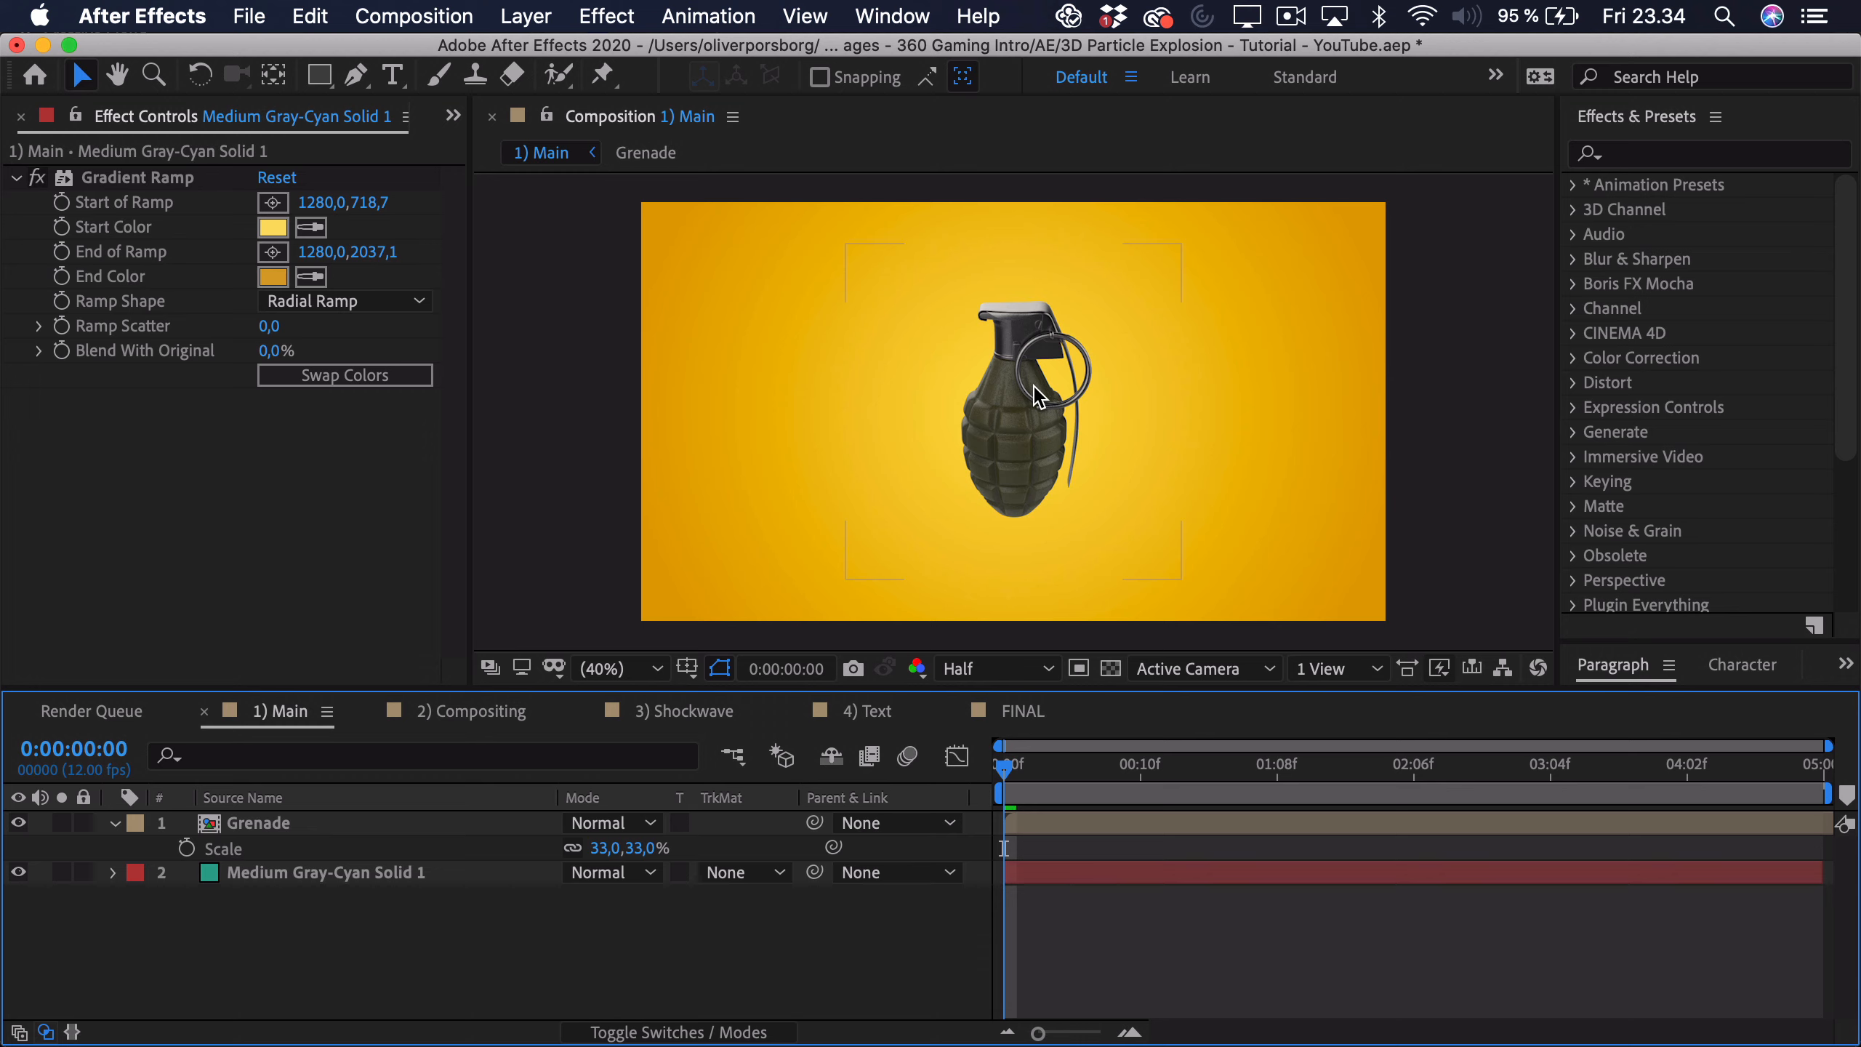
Step: Reveal the Grenade layer's Scale, Rotation and Position properties and separate the Position dimensions
left_click(1039, 397)
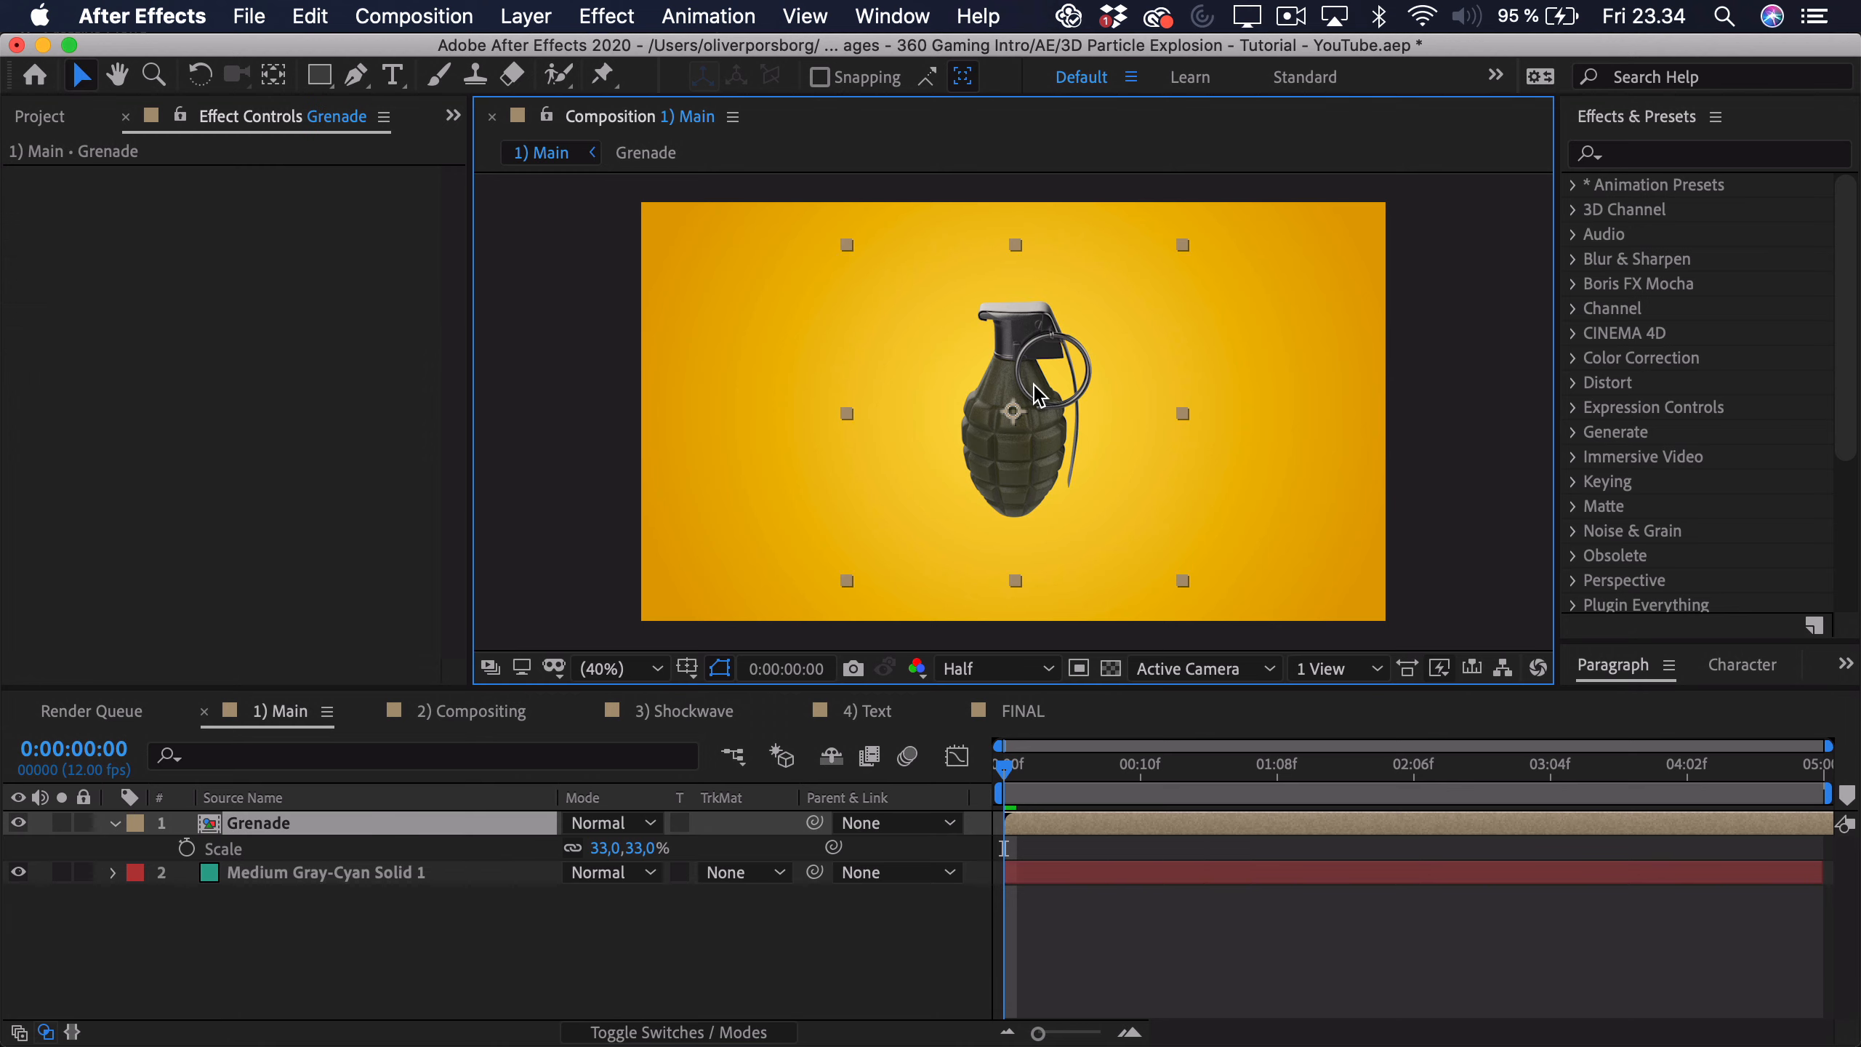
key("s")
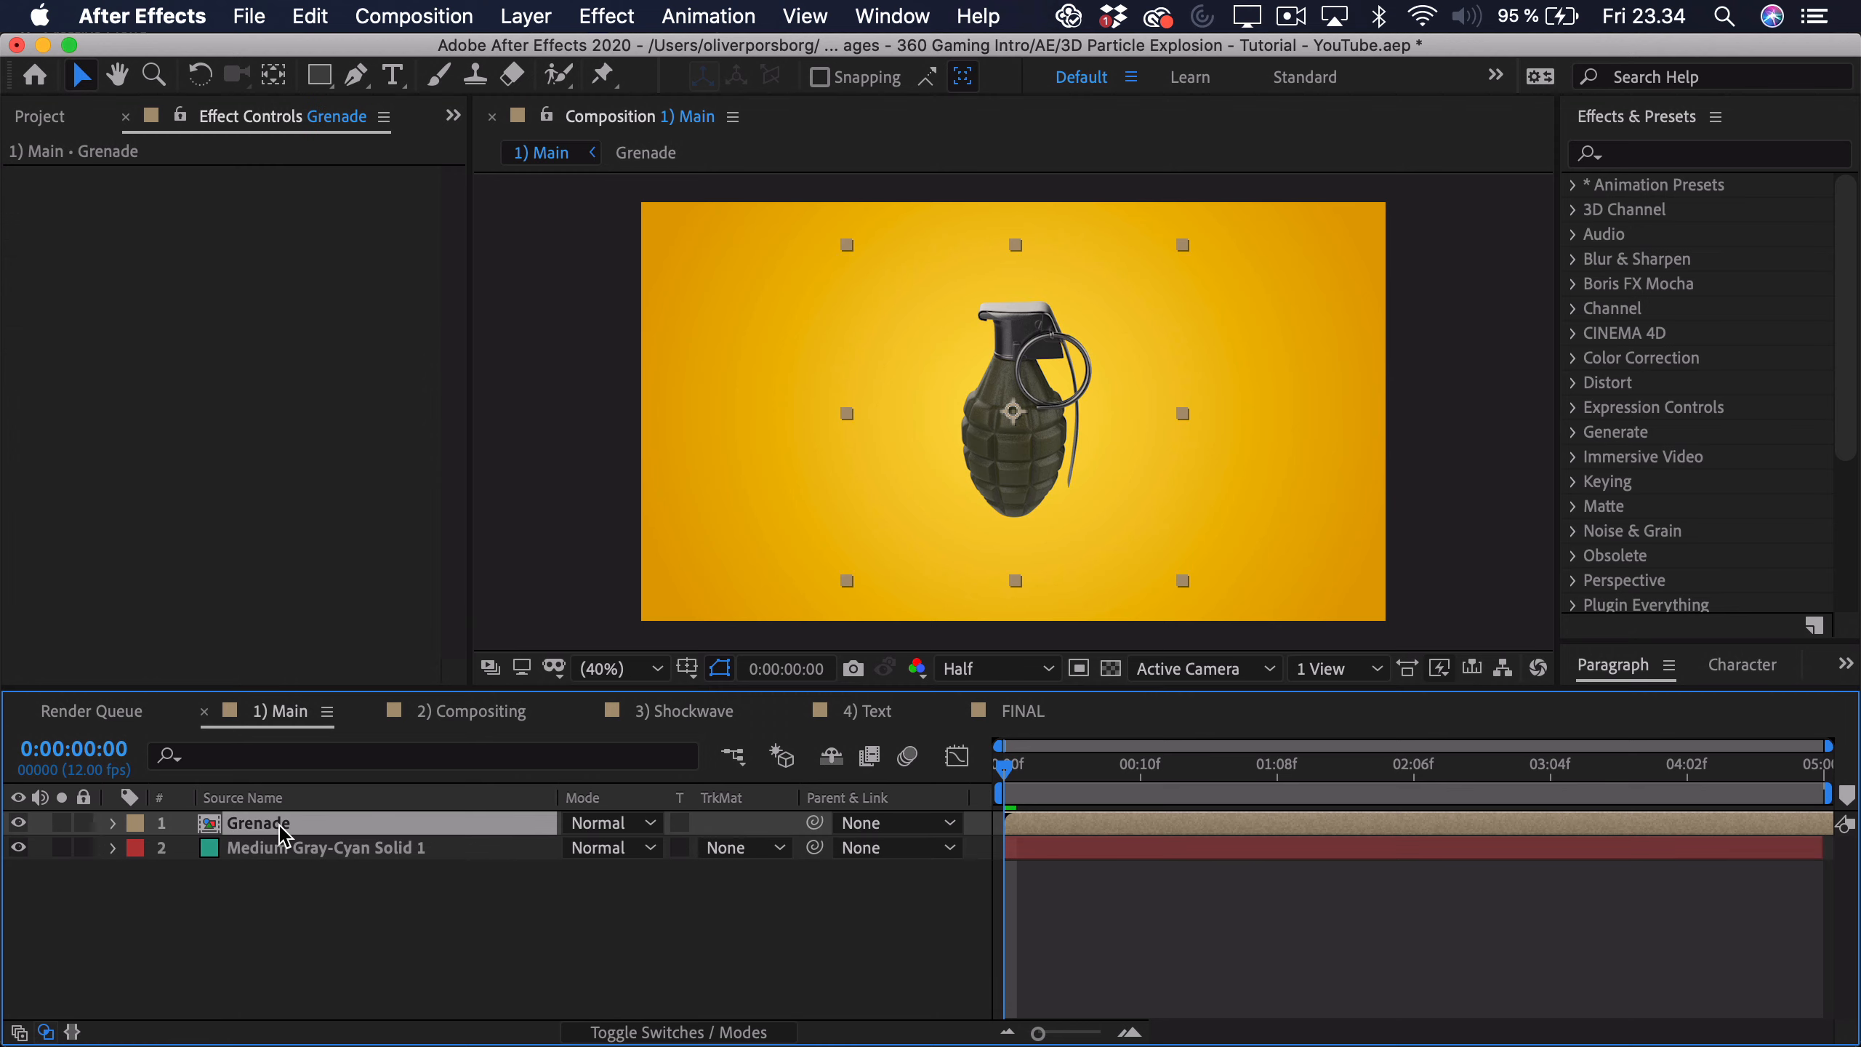
key("s")
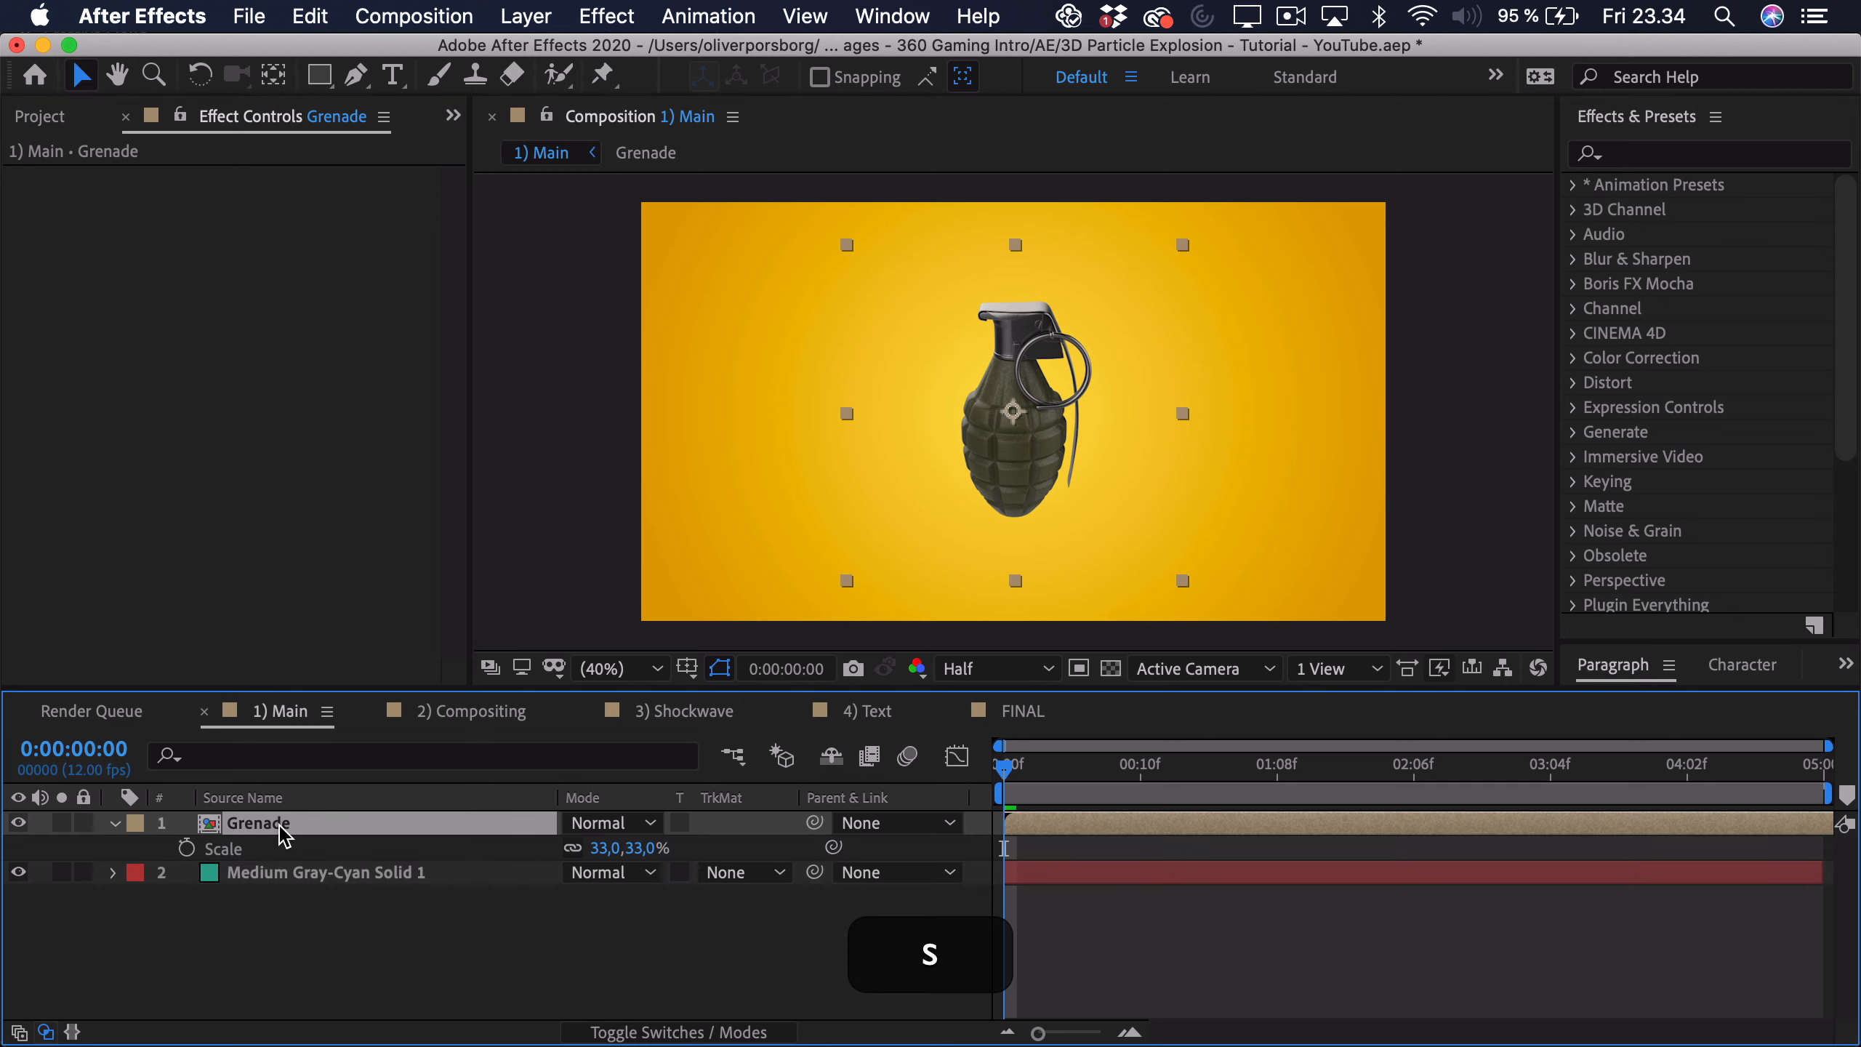
key("shift")
key("shift+r")
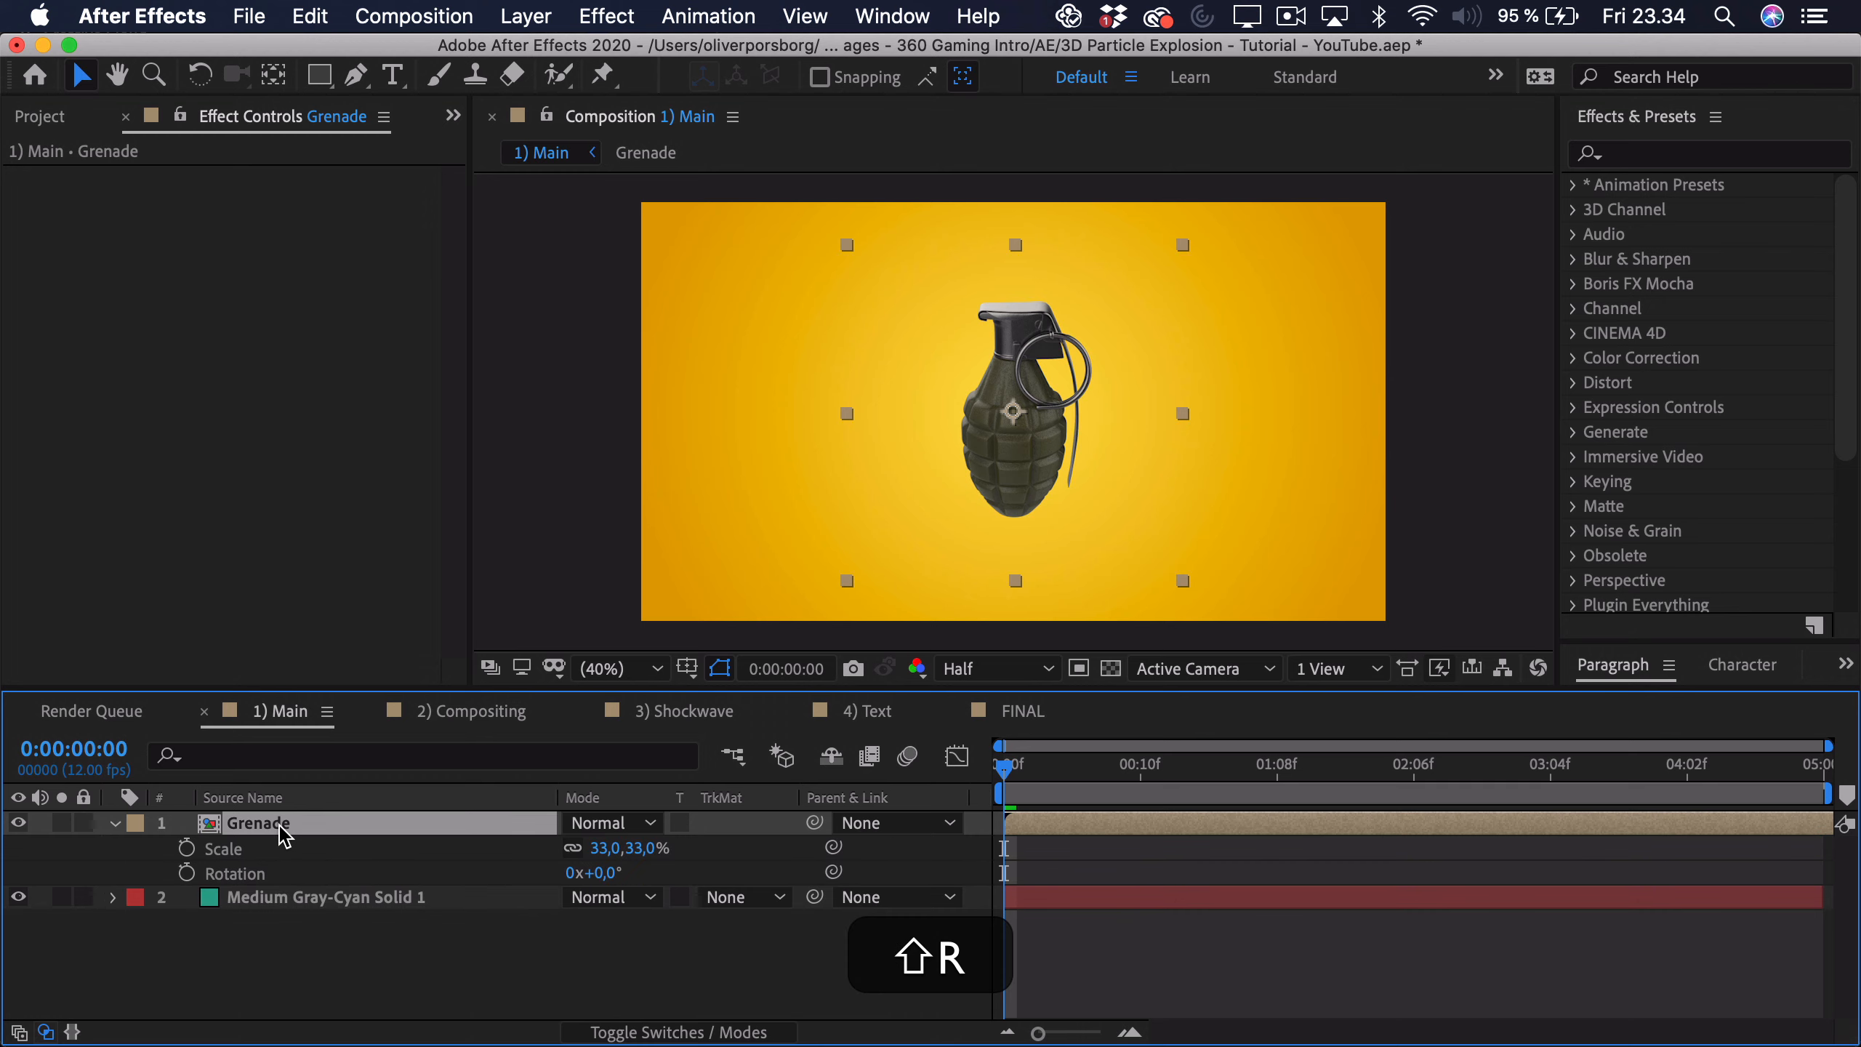
key("shift+p")
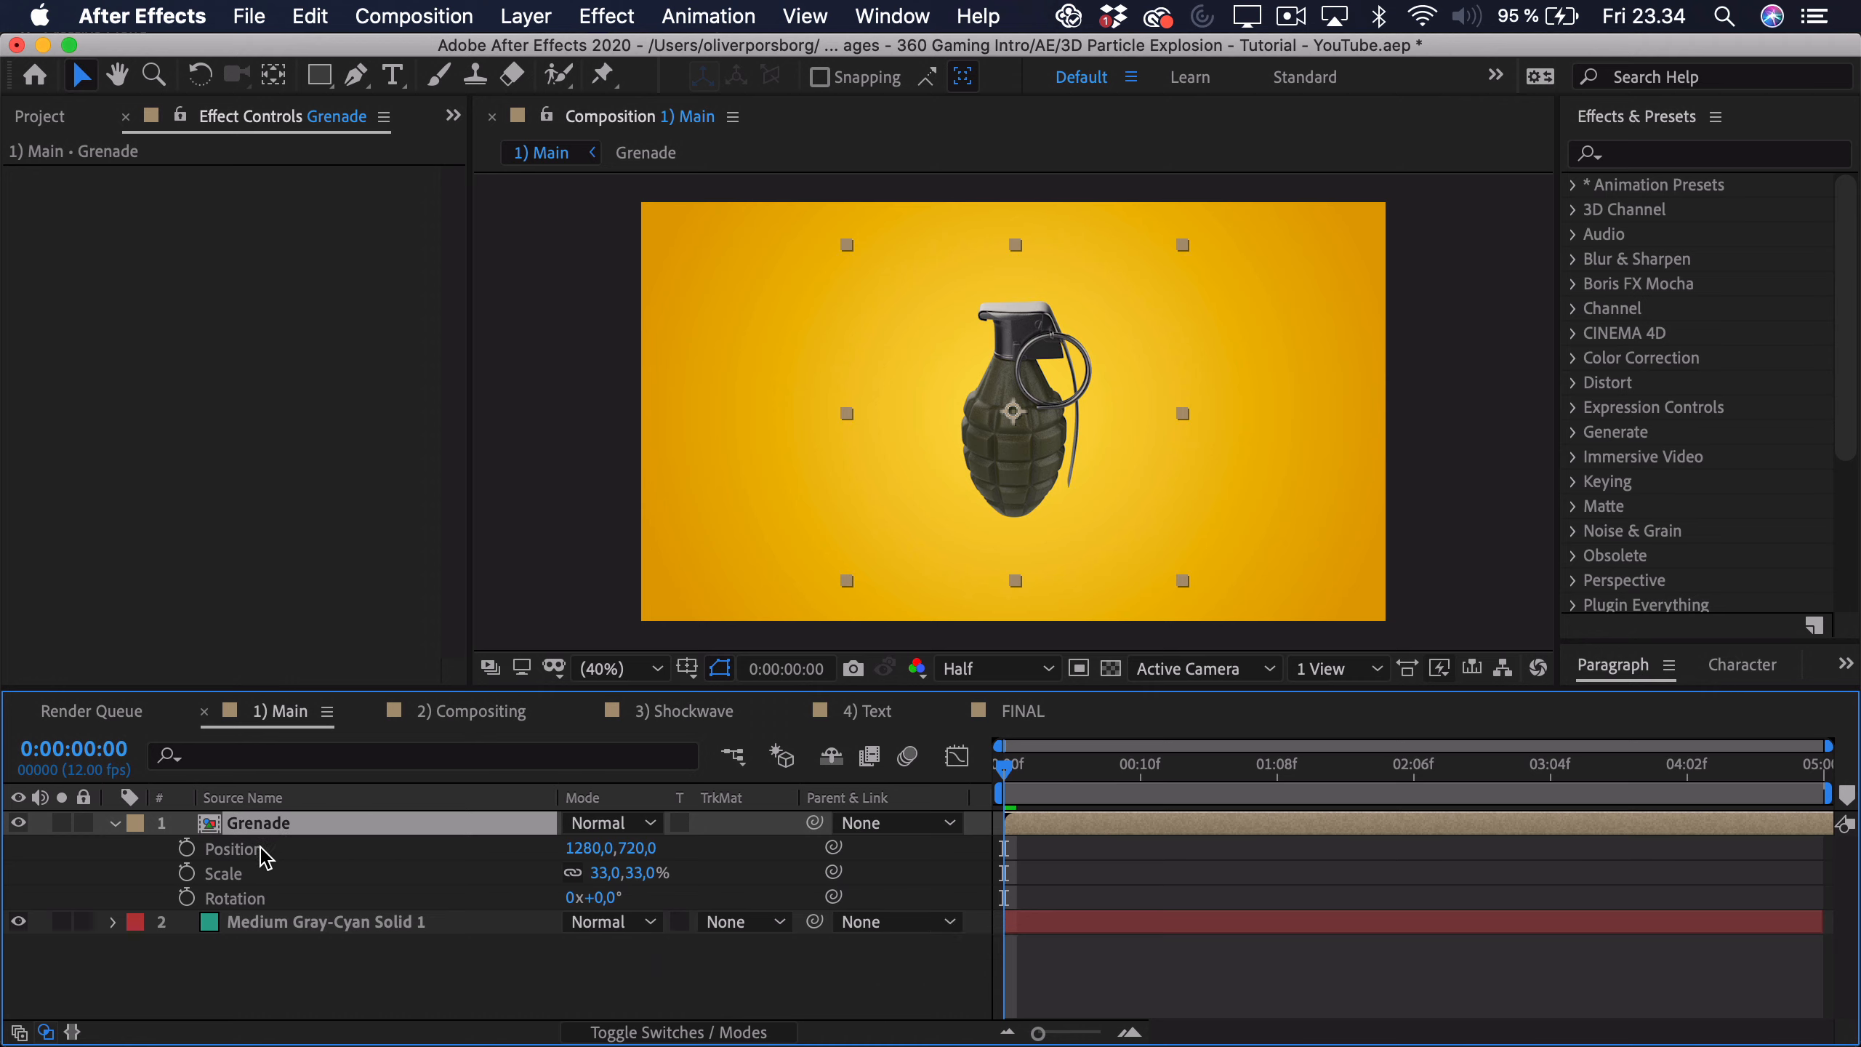
right_click(261, 855)
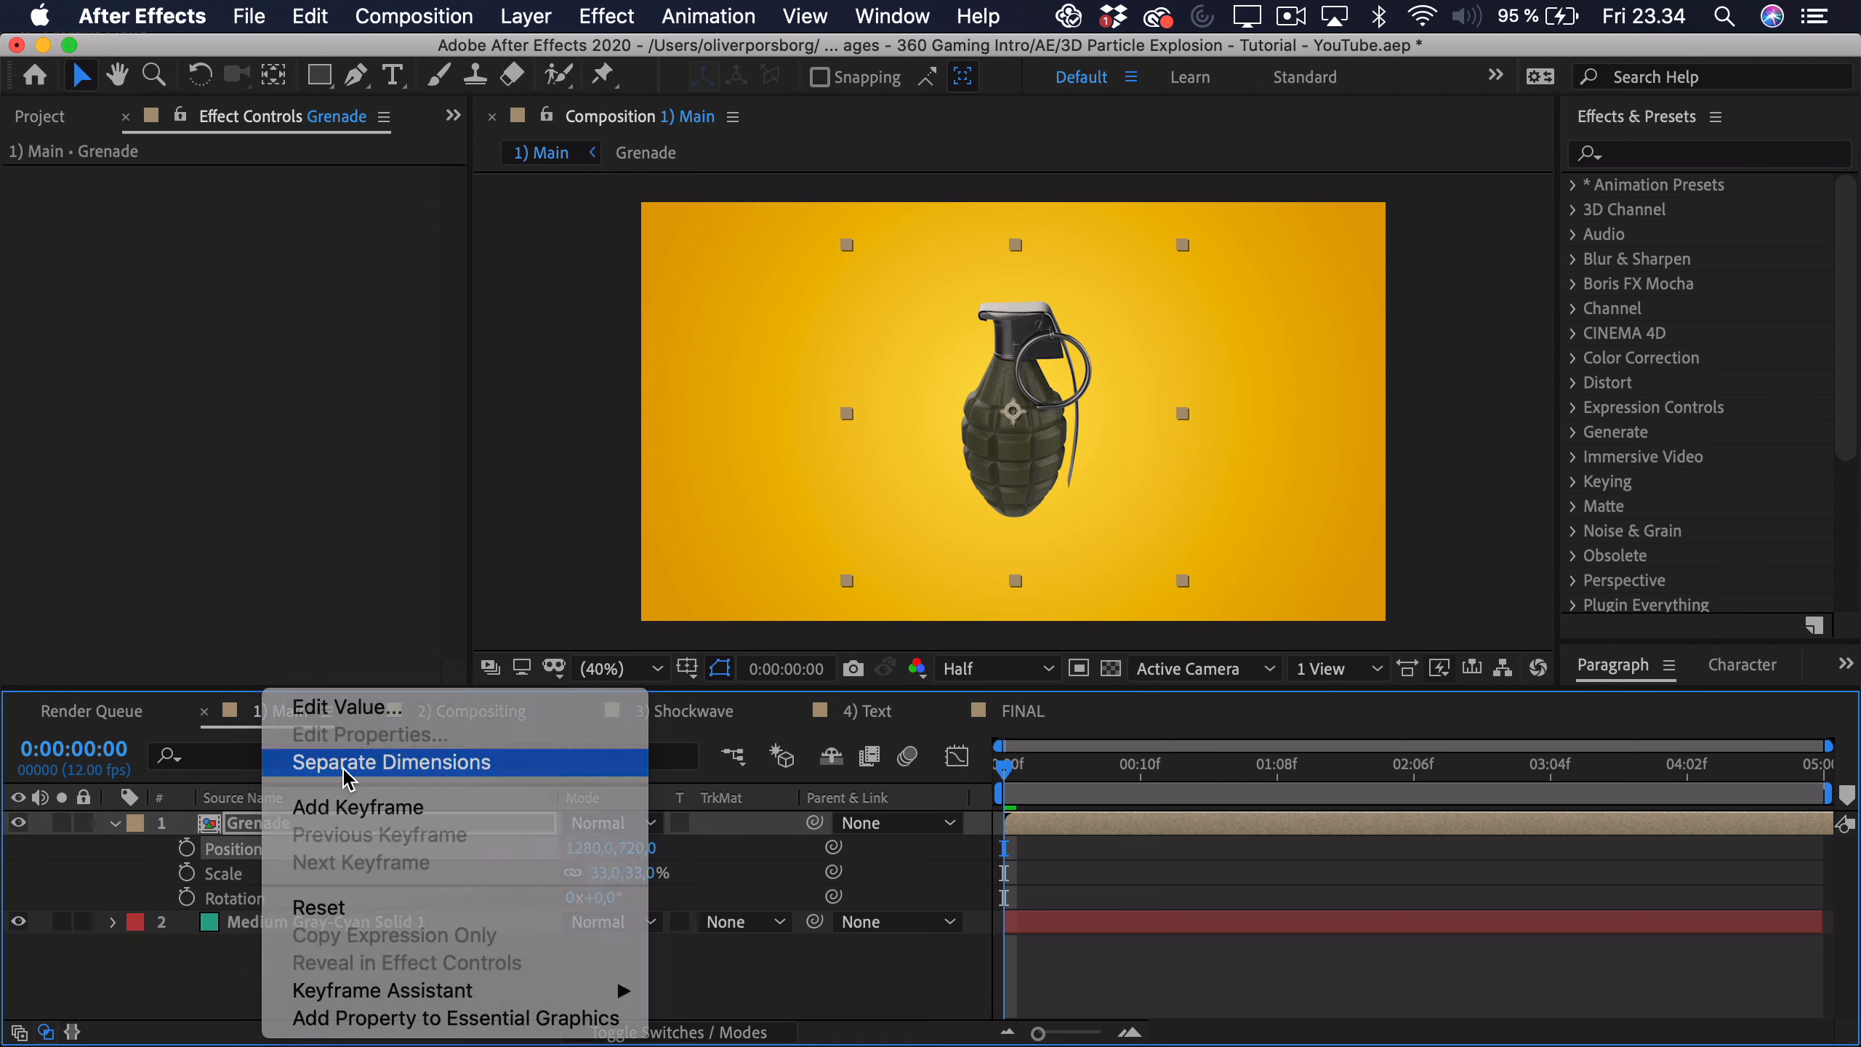
left_click(286, 763)
left_click(134, 871)
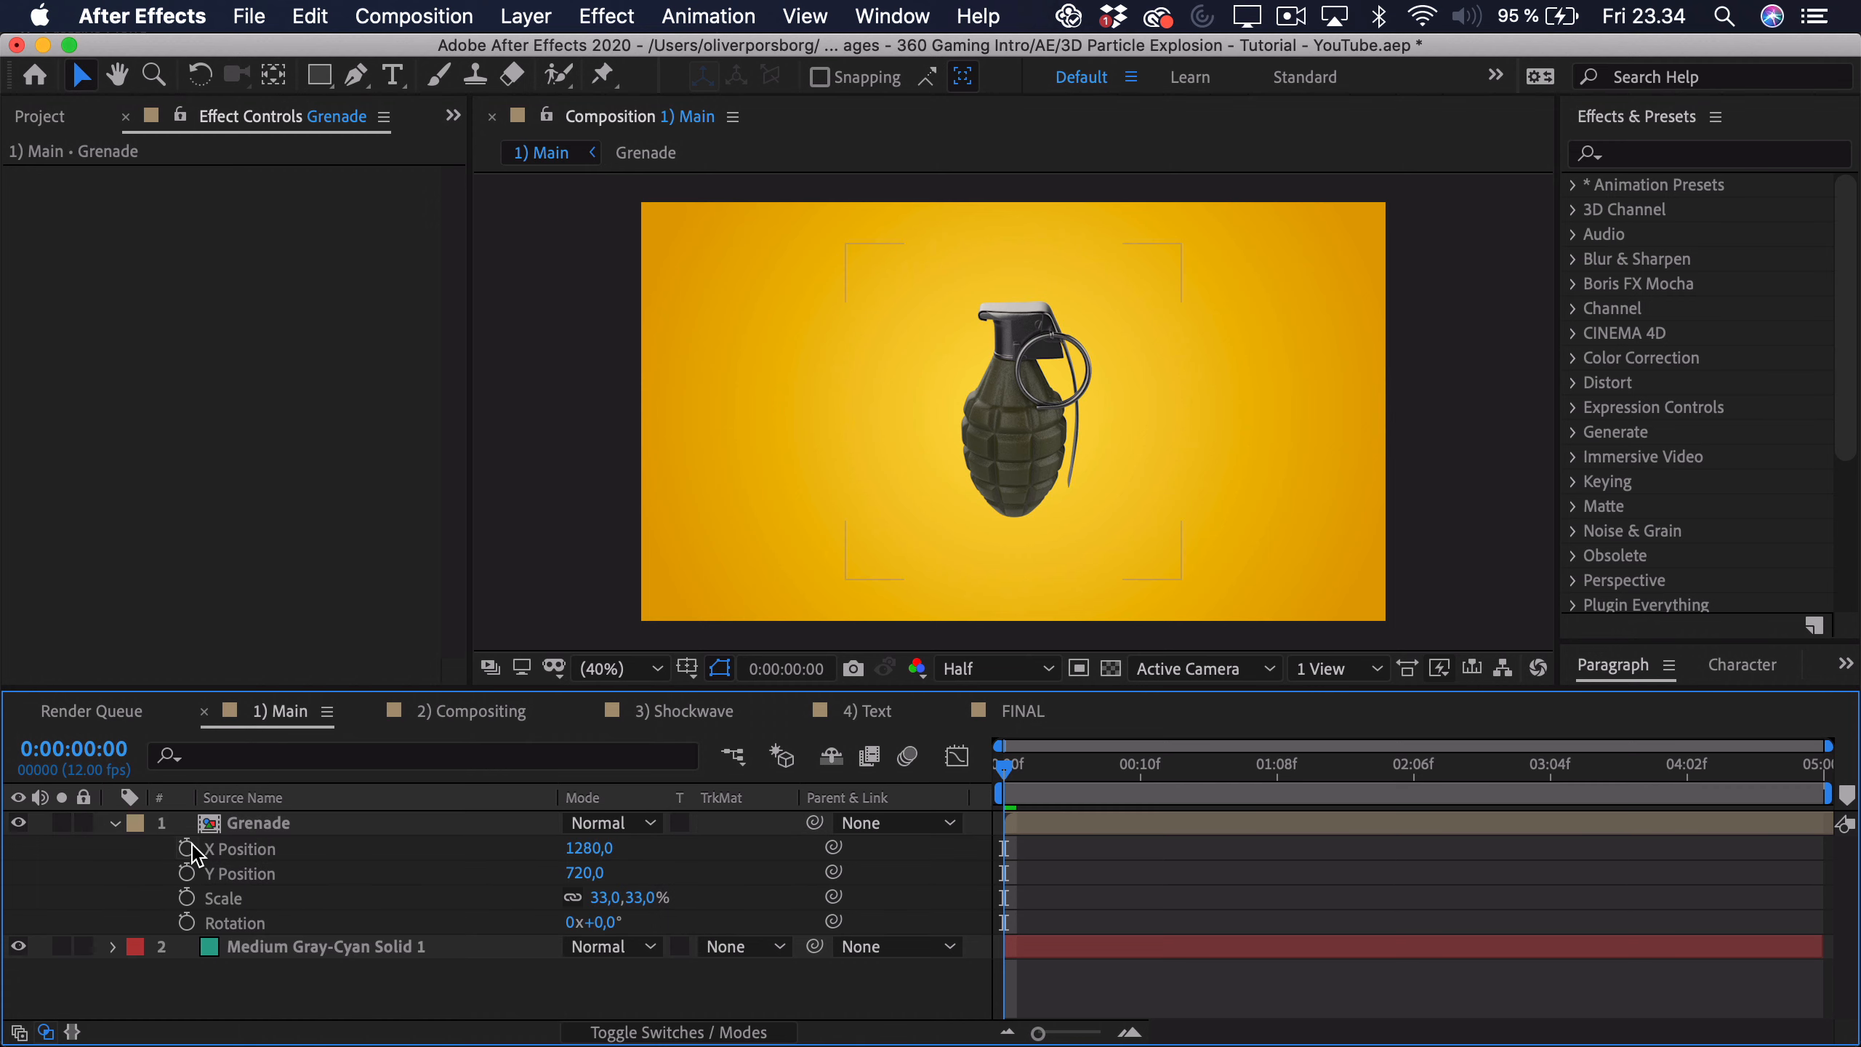
Step: Start keyframing the grenade's X Position, Y Position, Scale and Rotation at 0:00:00:00
left_click(192, 847)
left_click(186, 872)
left_click(186, 896)
left_click(186, 922)
left_click(663, 876)
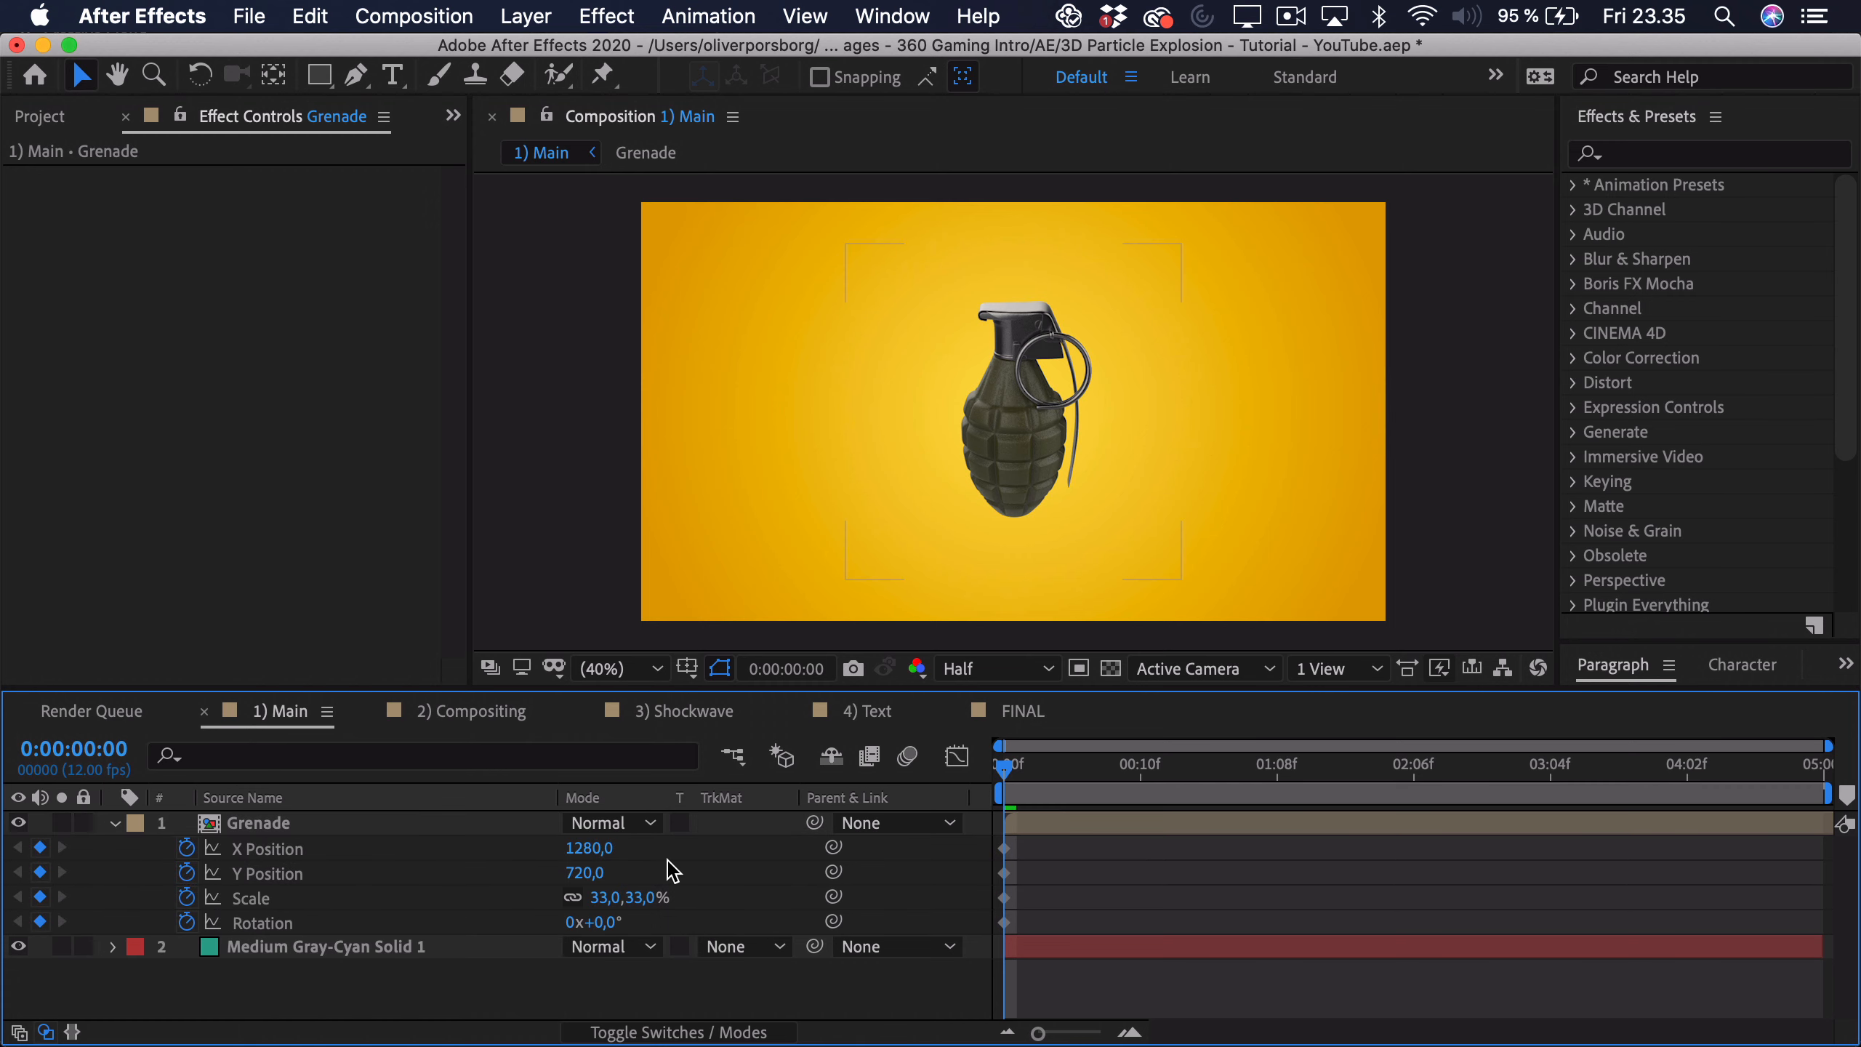
Step: Set the grenade's Scale to 0% on the first keyframe
left_click(604, 897)
type("0")
key("Return")
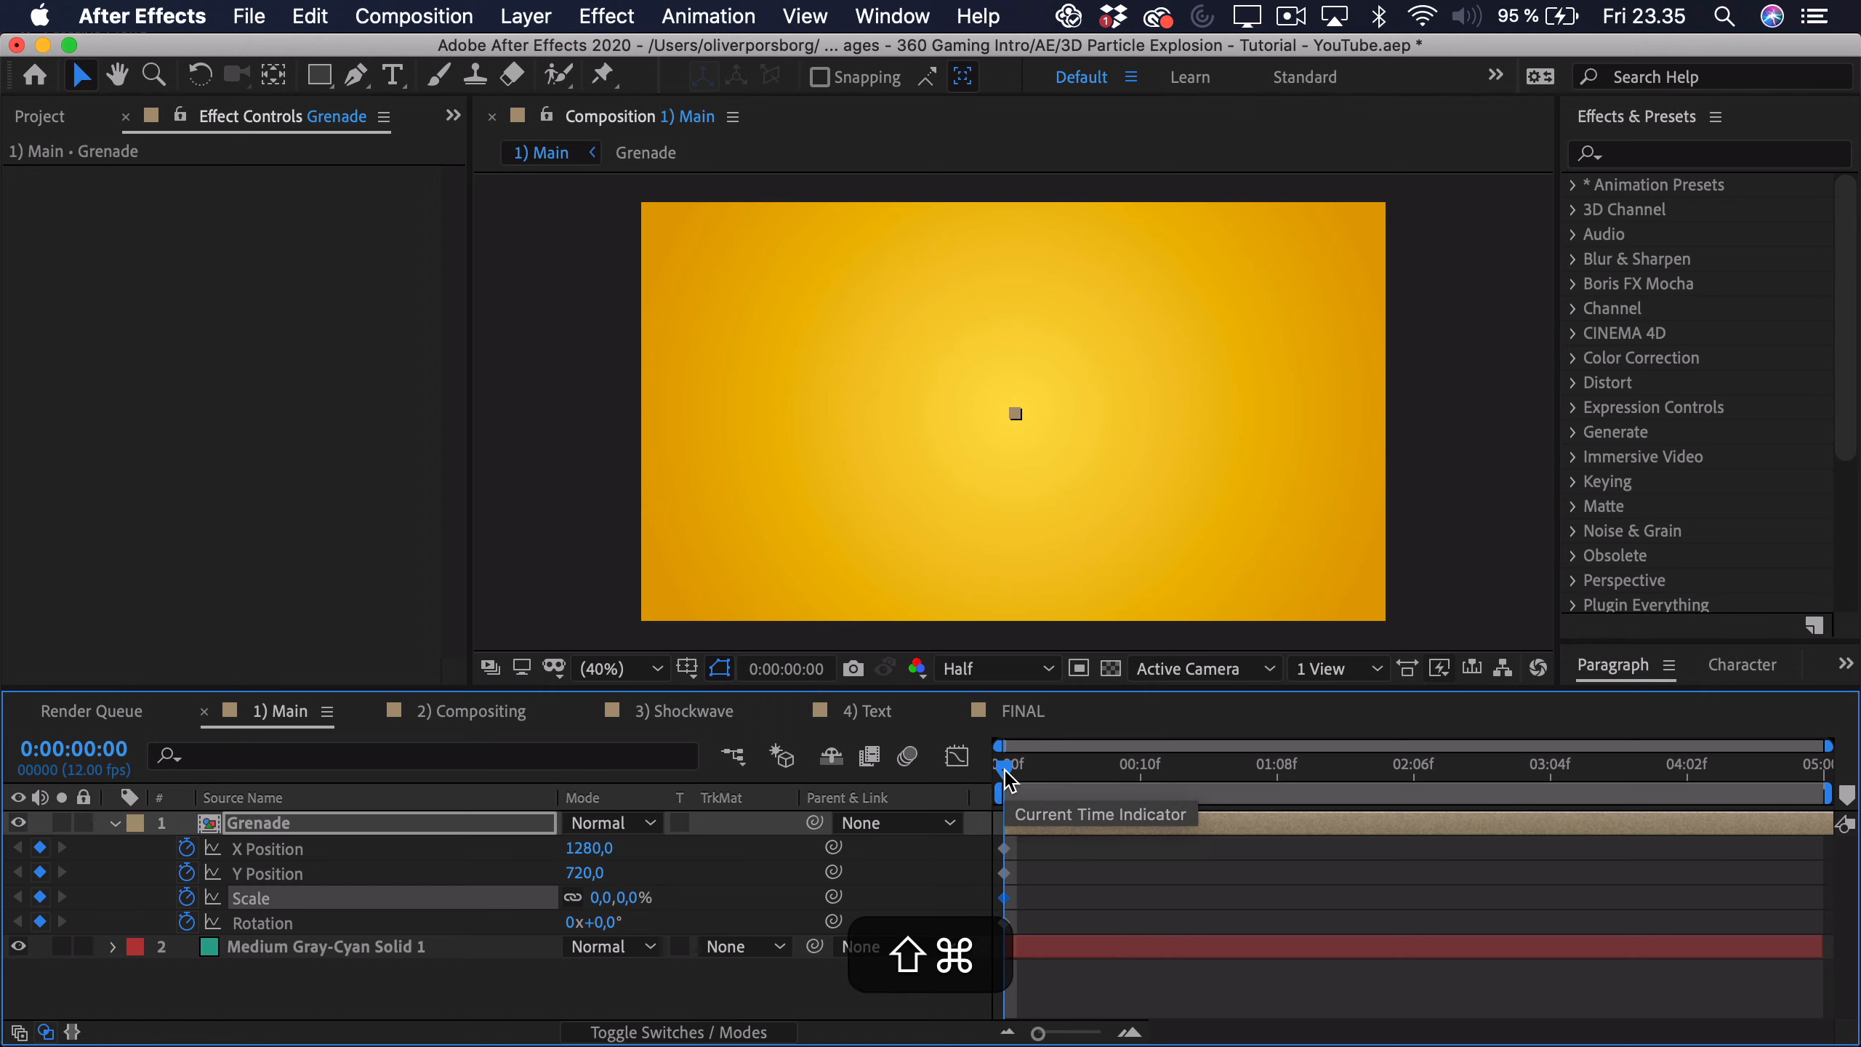
Step: Keyframe the grenade's Scale at 31% at 0:00:00:10
key("shift+super+Right")
key("super+z")
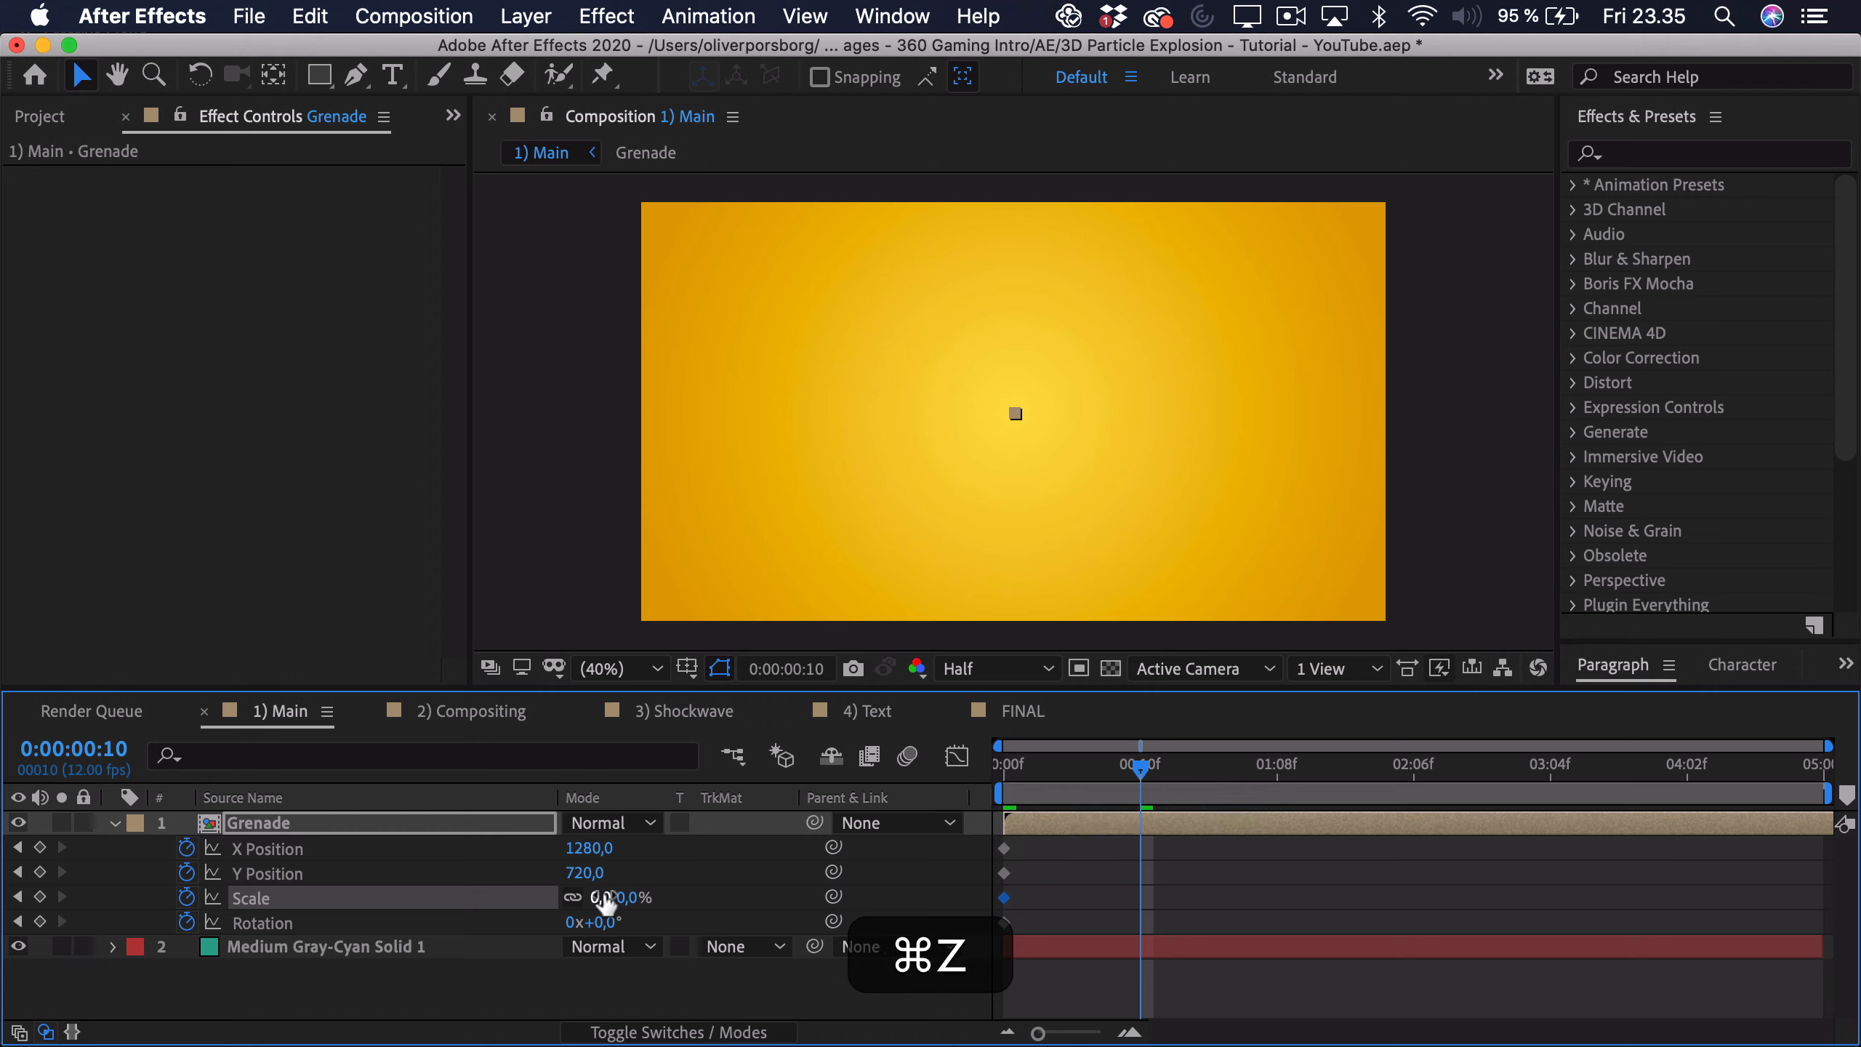
left_click_drag(604, 901, 645, 896)
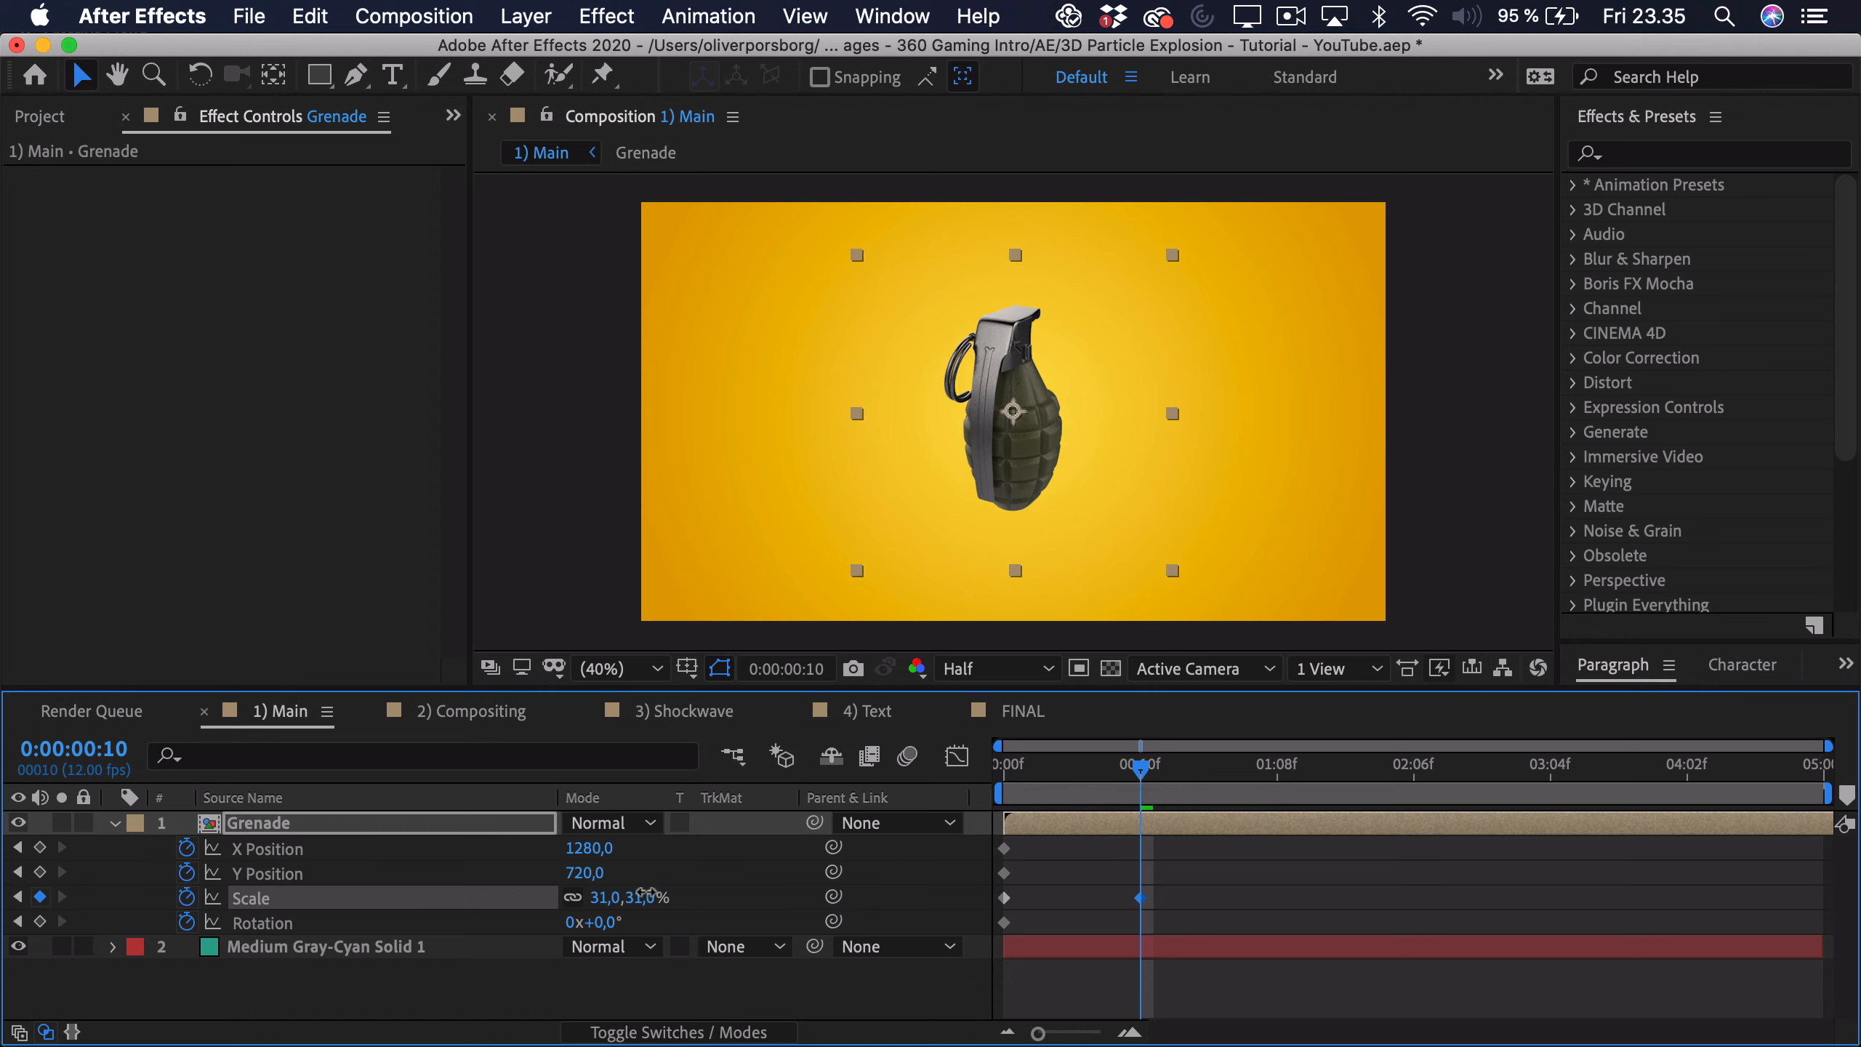
Step: Keyframe the grenade at 0:00:00:10 with its position at about 1625, 820 and its rotation at about 21°
left_click(1060, 465)
key("alt+shift+p")
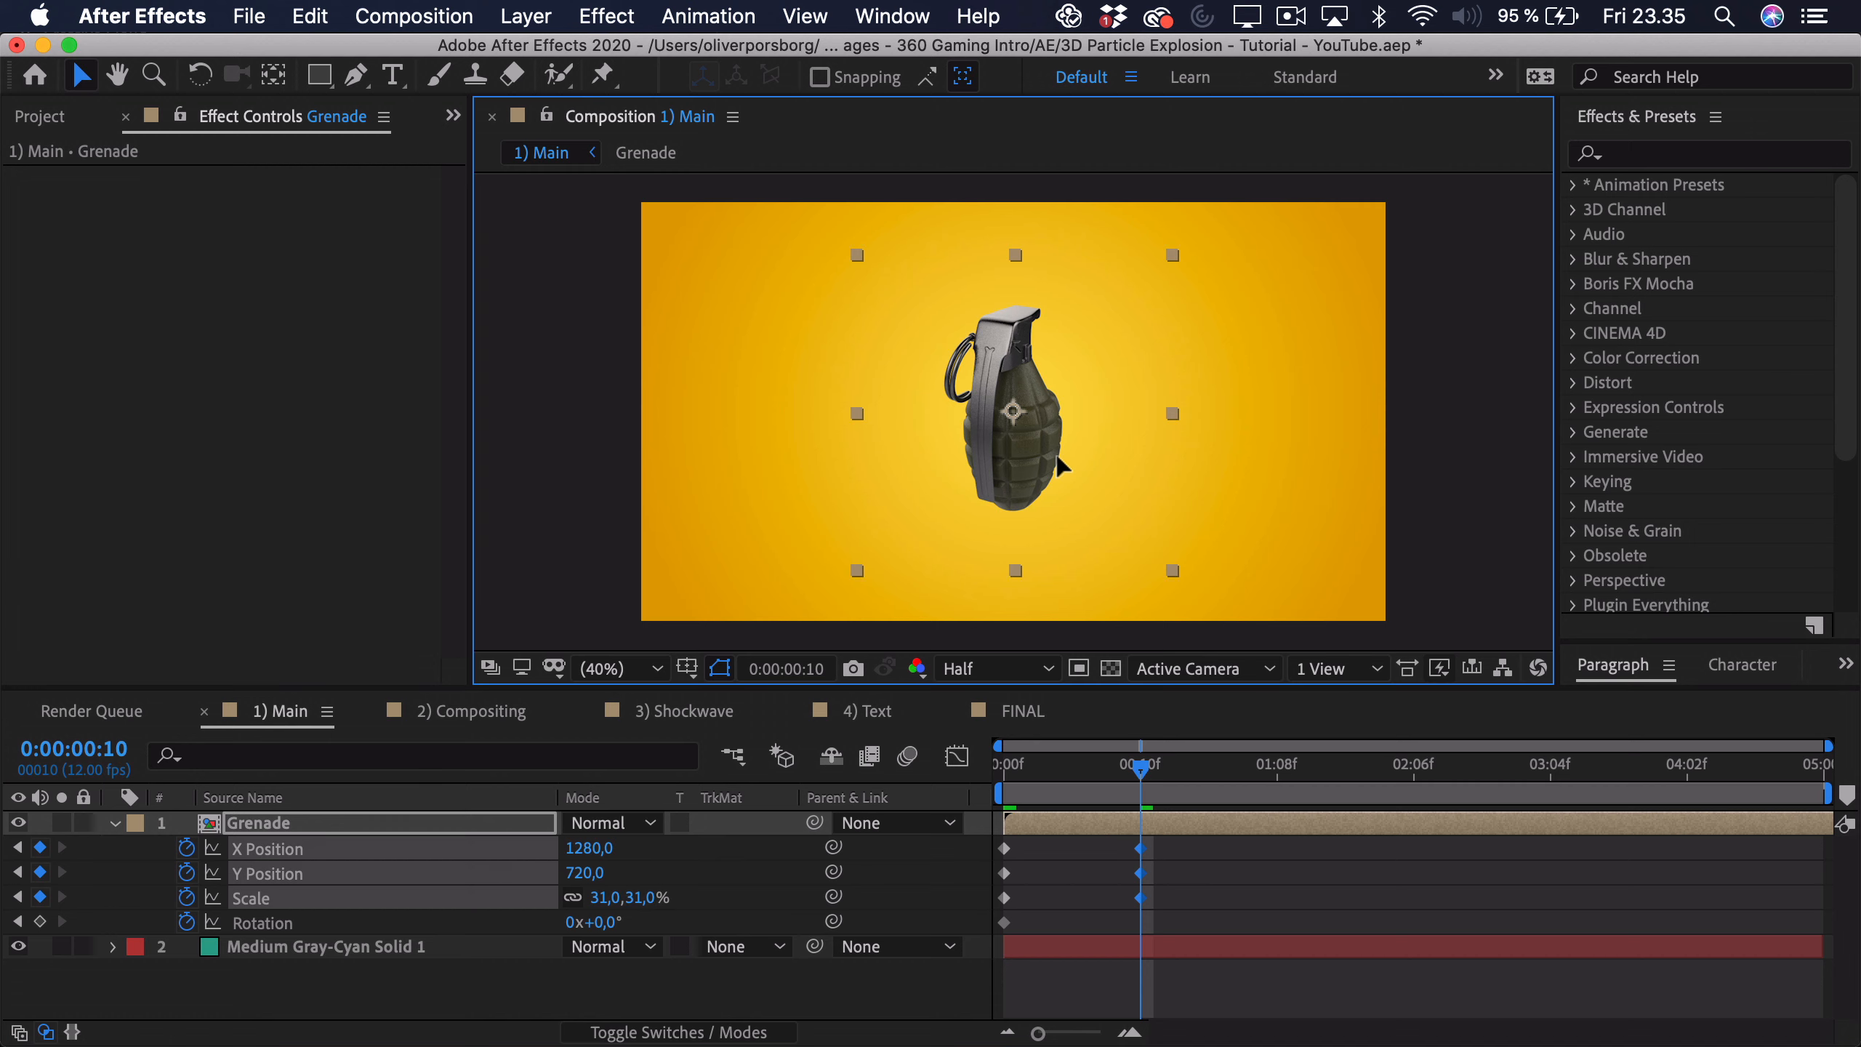
left_click_drag(1060, 465, 1155, 484)
left_click_drag(592, 923, 608, 922)
Step: Set the grenade's Rotation to -20° on the first keyframe
left_click_drag(1140, 766, 968, 782)
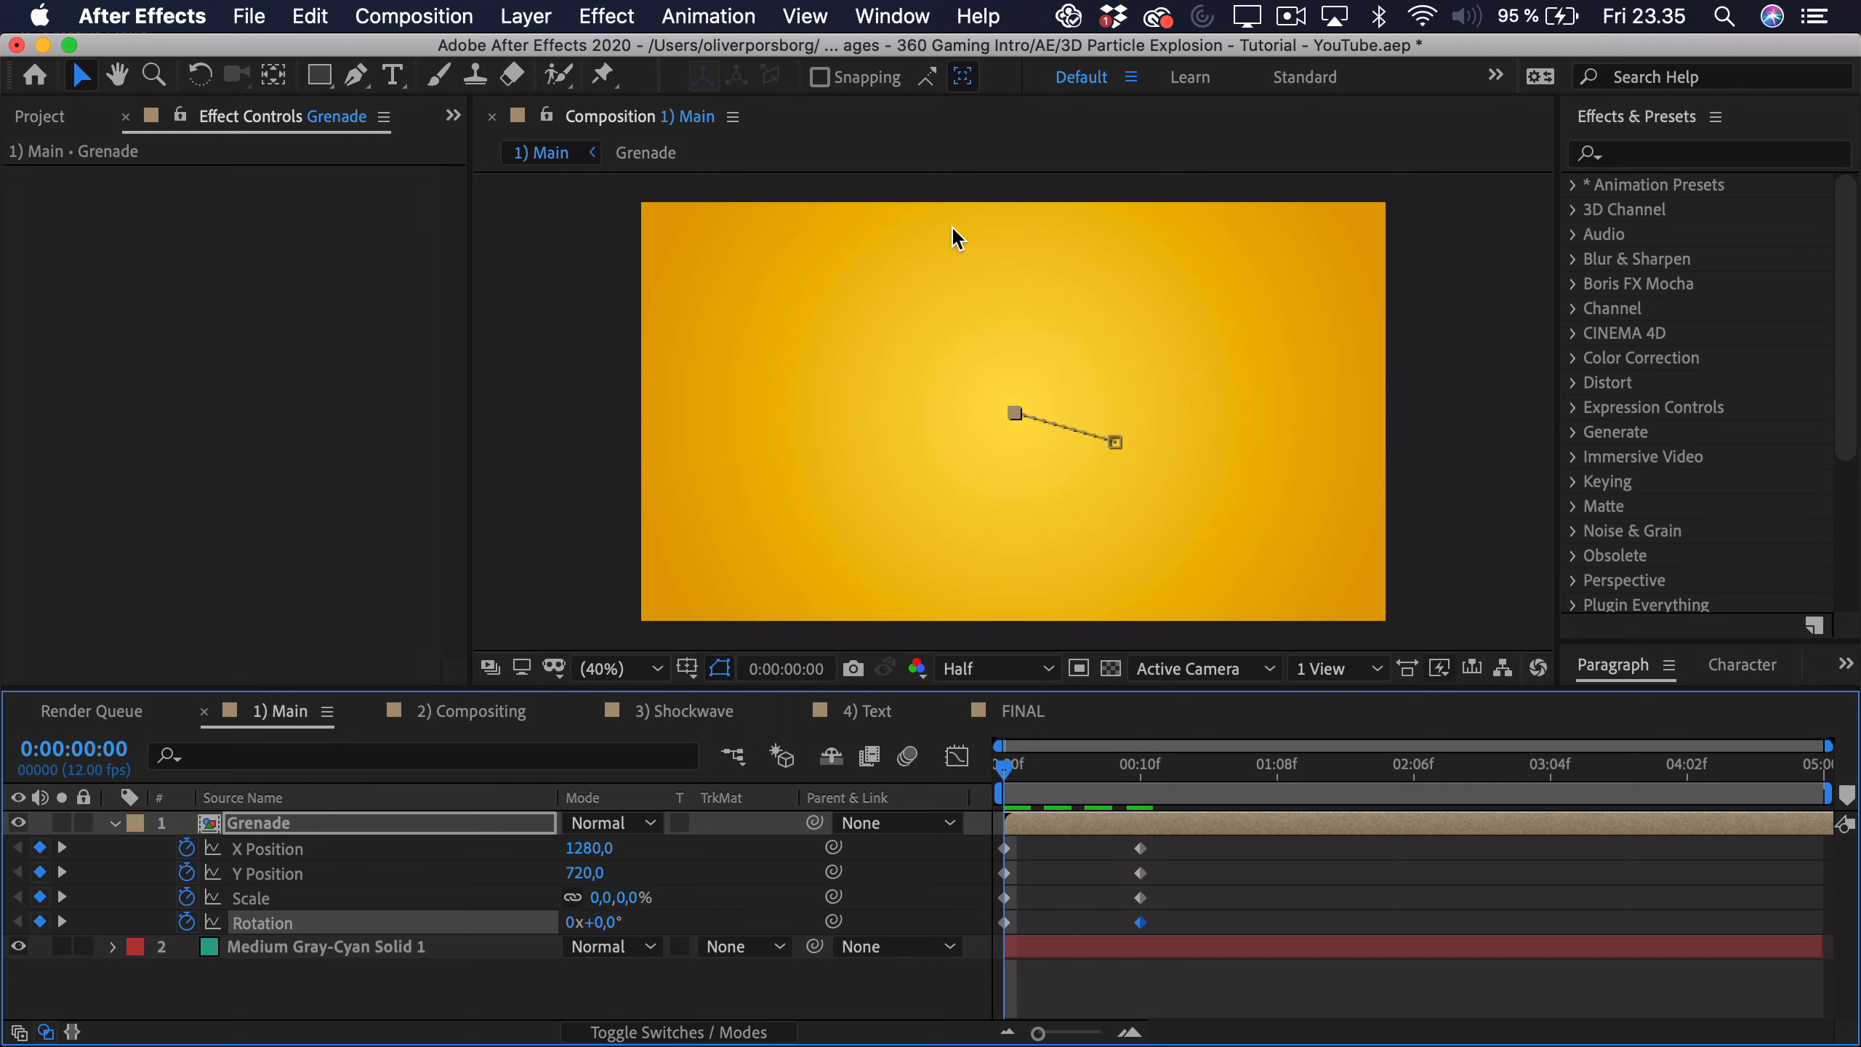
left_click(603, 921)
type("-20")
key("Return")
left_click(631, 986)
Step: Set the grenade's Rotation to -45° at 0:00:00:00 and review the motion up to frame 10
mouse_move(1003, 769)
left_mouse_down()
mouse_move(1131, 774)
mouse_move(974, 776)
left_mouse_up()
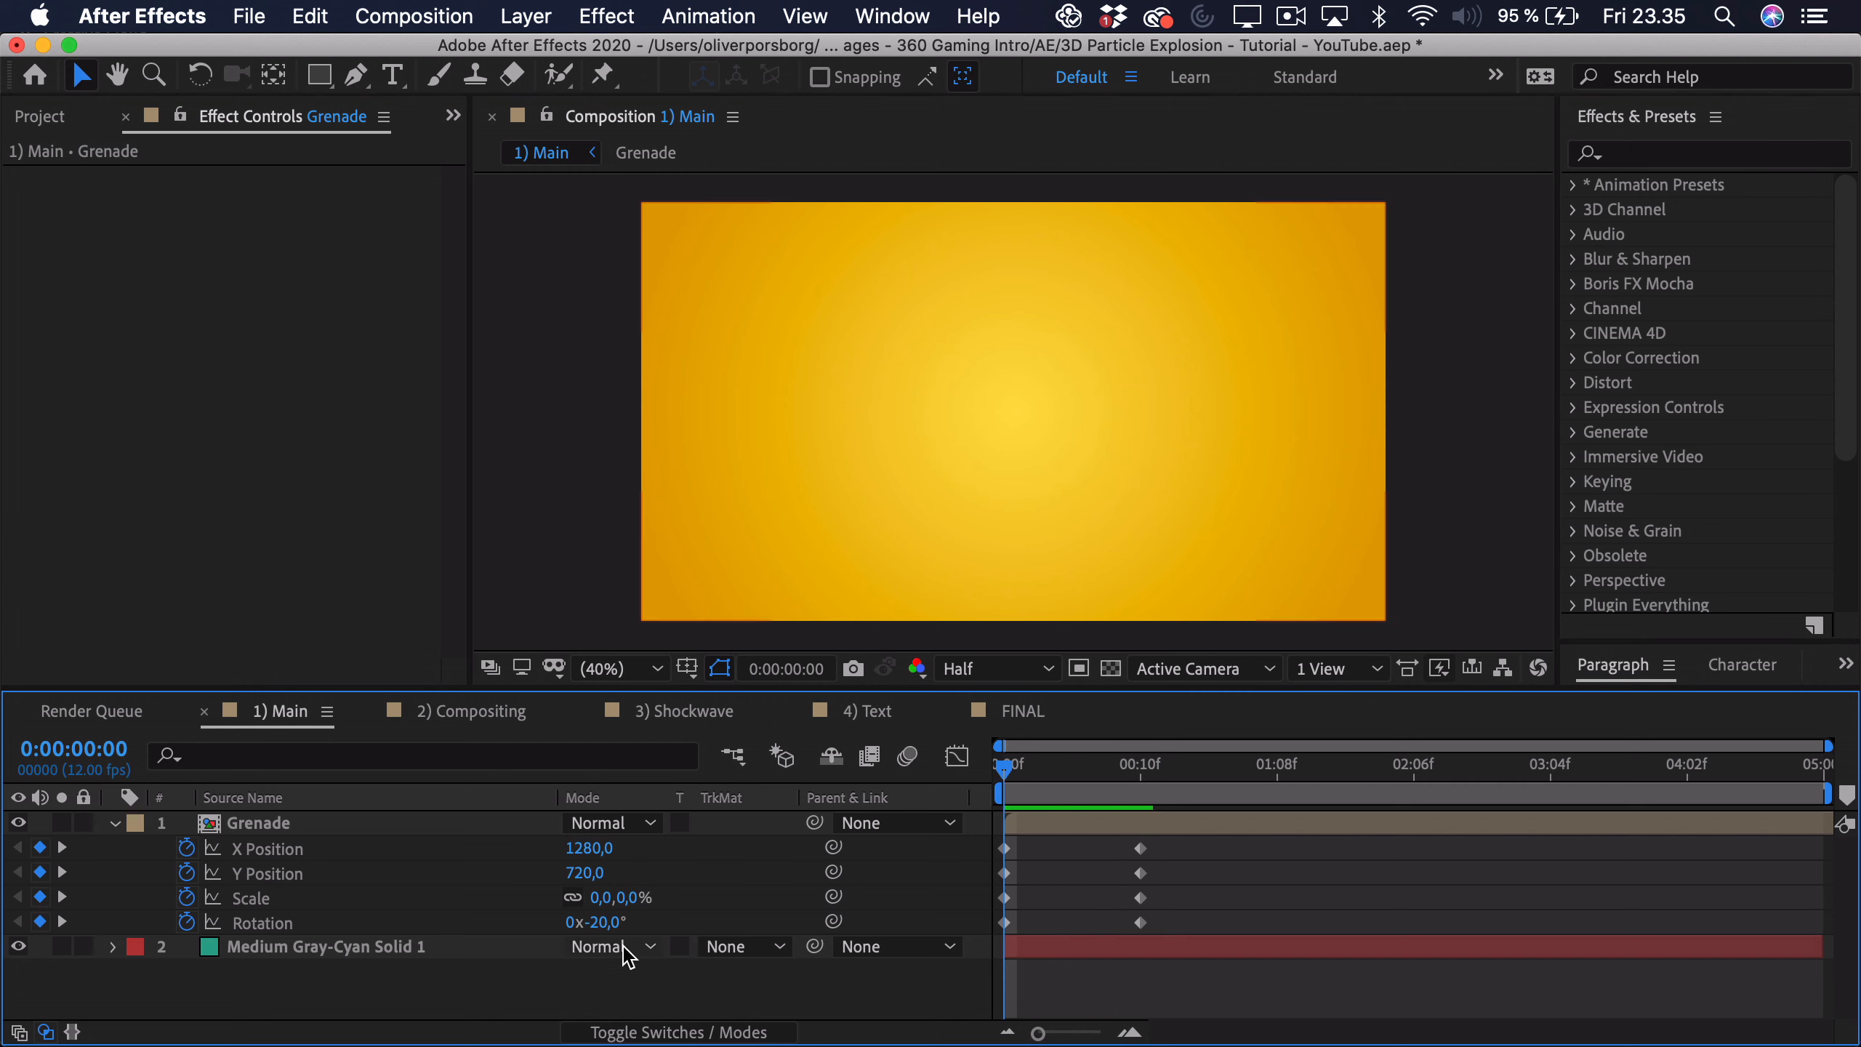
left_click(595, 922)
type("-45")
key("Return")
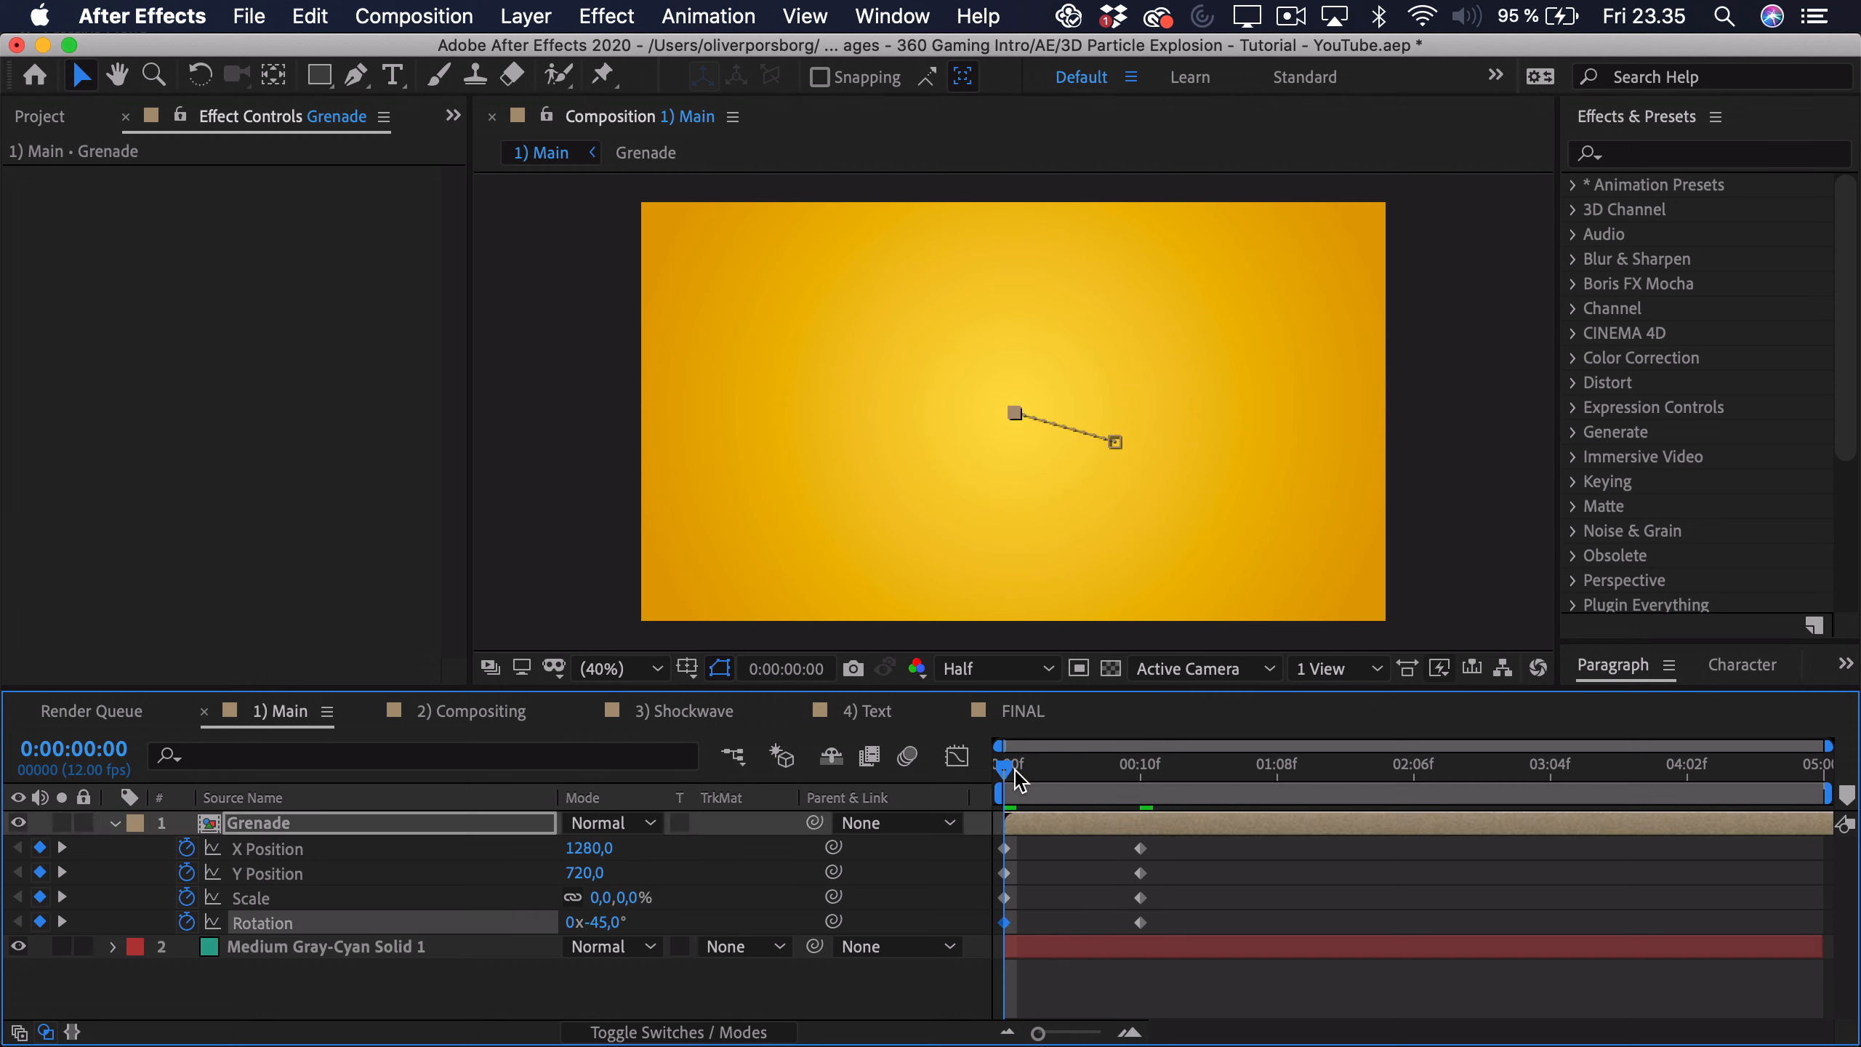
left_click_drag(1017, 771, 1150, 793)
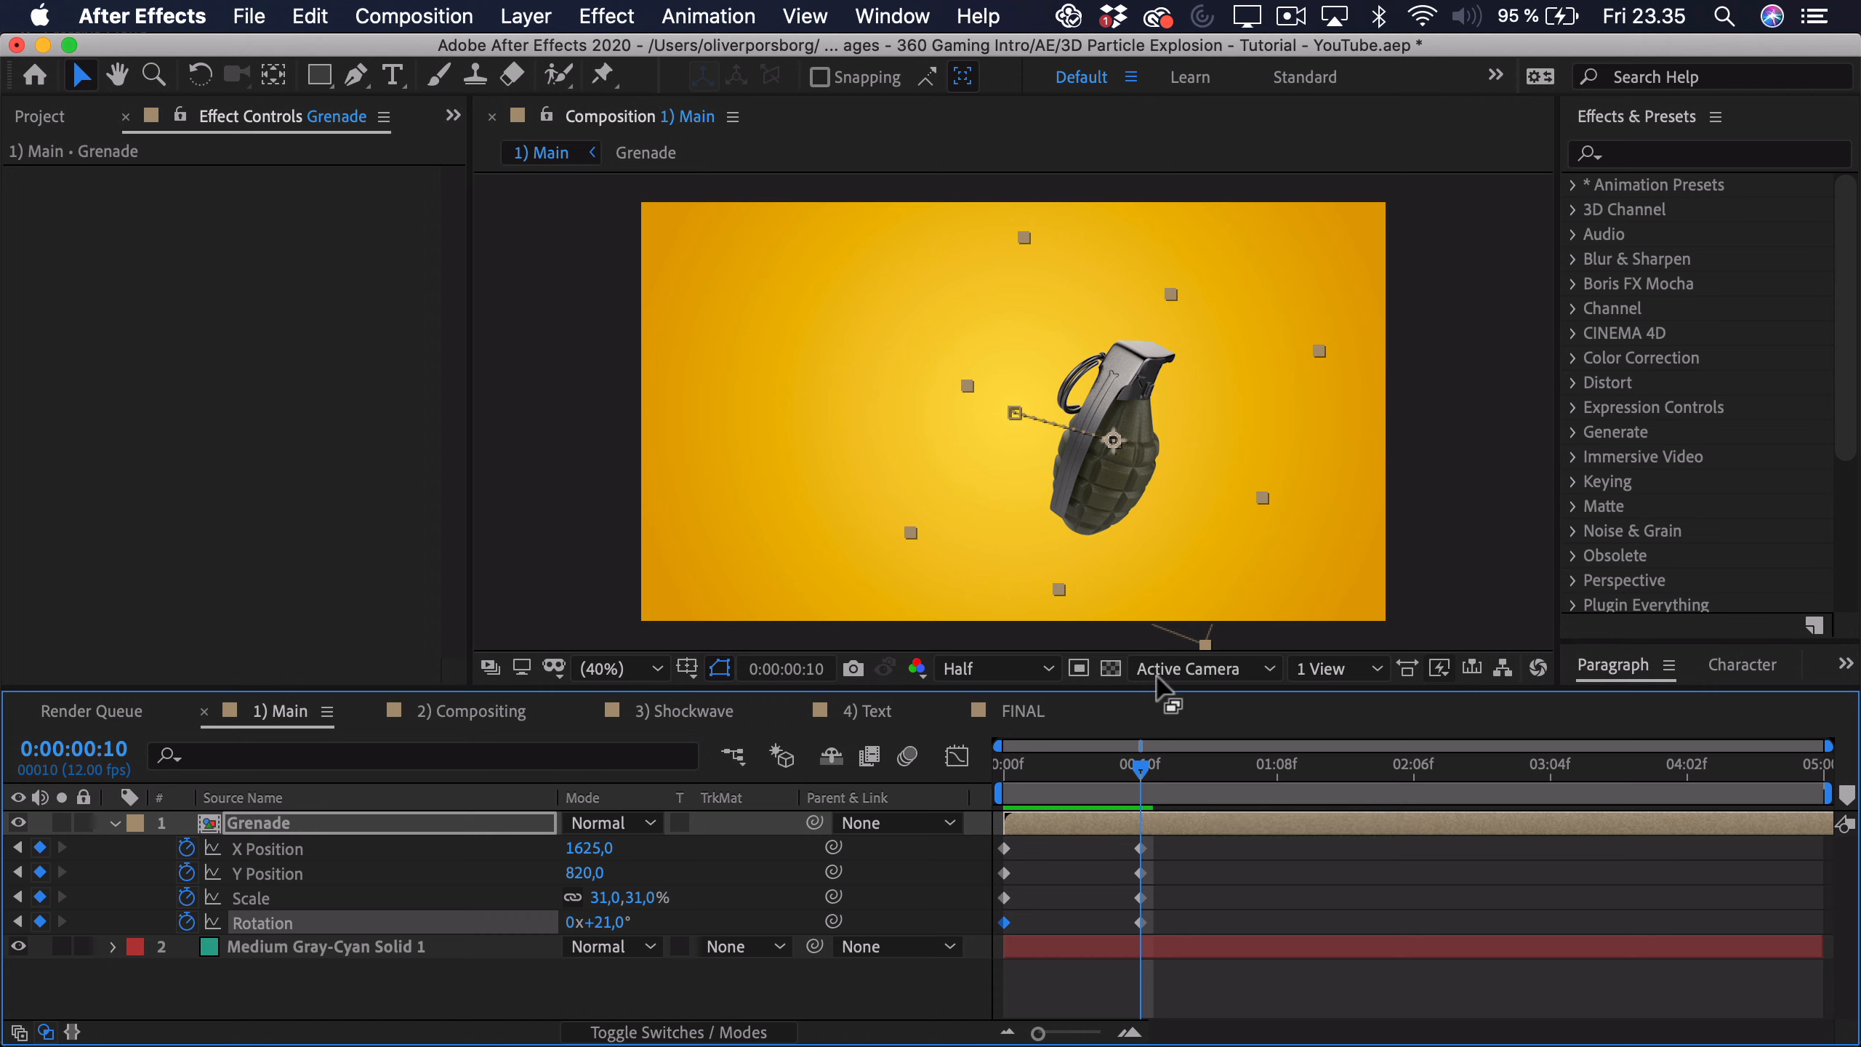
Step: At 0:00:04:11, keyframe the grenade at position about 1890, 890, with Scale 40% and Rotation 29°
left_click_drag(1197, 777, 1832, 783)
left_click_drag(1111, 489, 1173, 505)
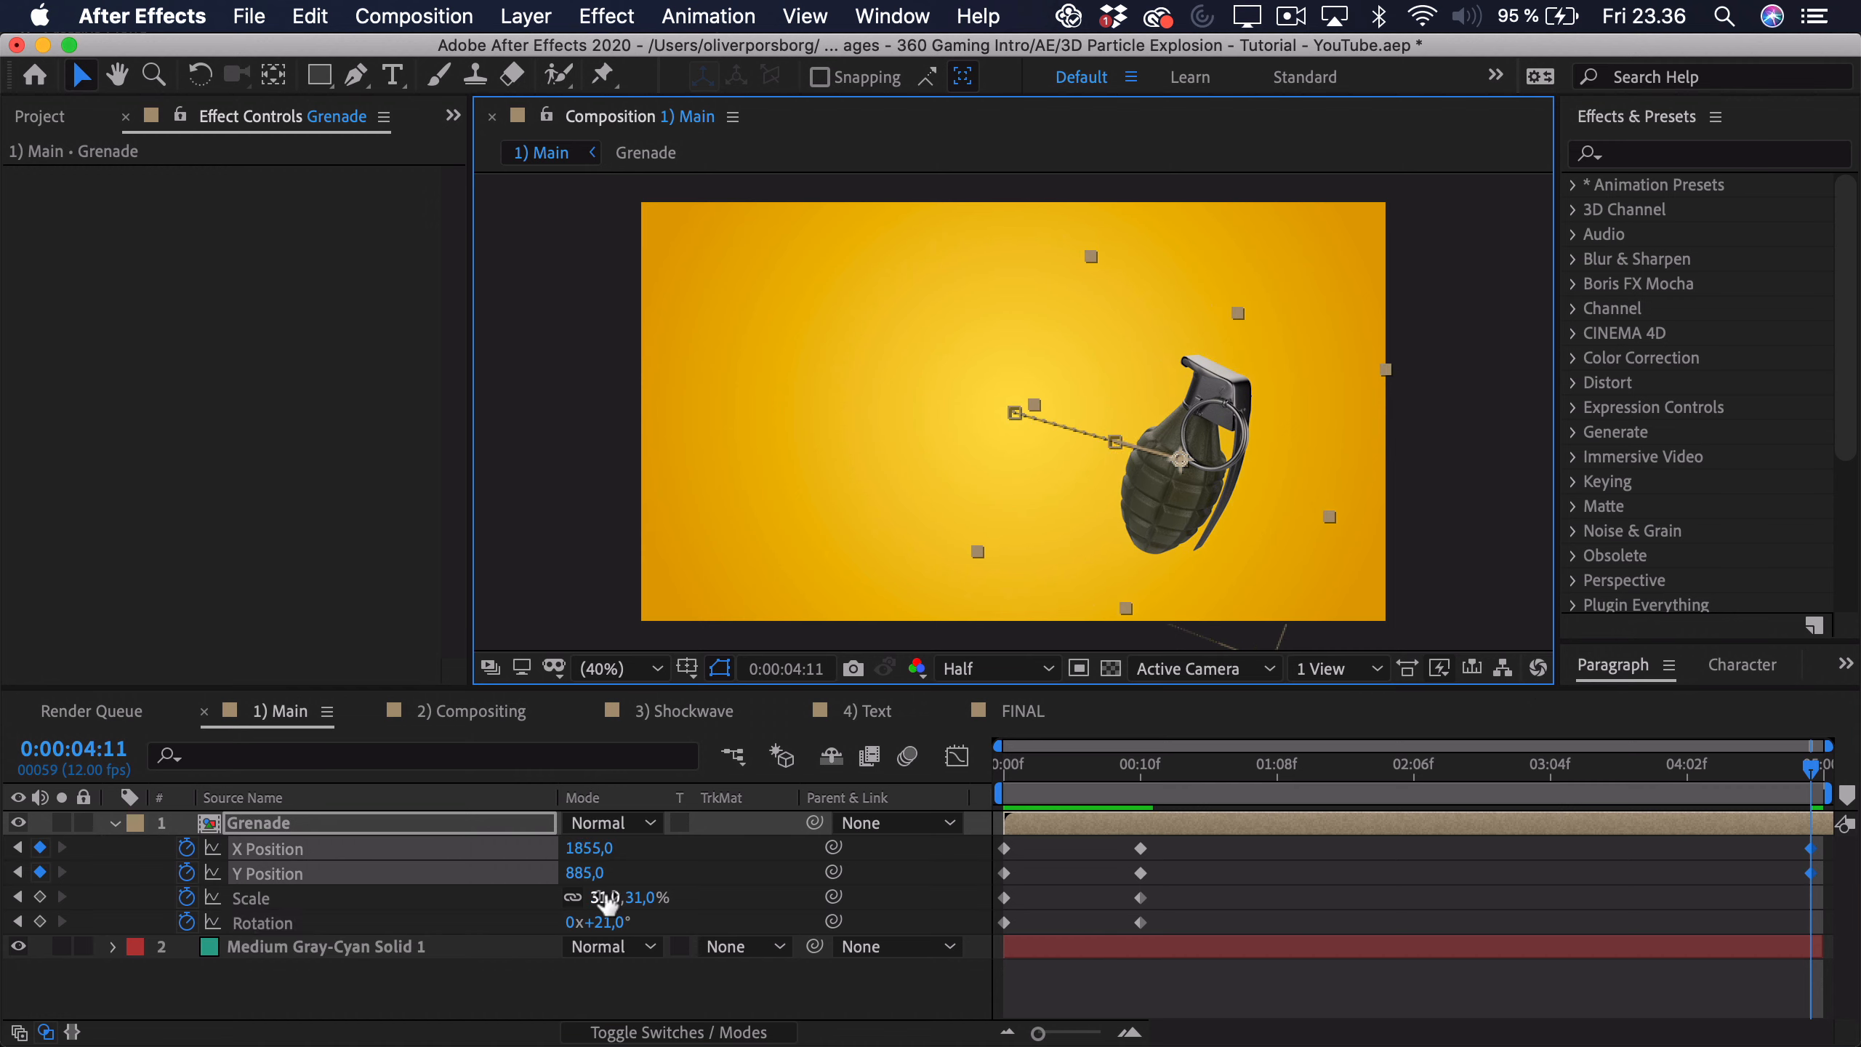
left_click(613, 918)
left_click_drag(612, 918, 613, 893)
left_click_drag(1157, 513, 1168, 515)
Step: Apply Easy Ease to all of the Grenade layer's position, scale and rotation keyframes
left_click_drag(998, 982, 1854, 770)
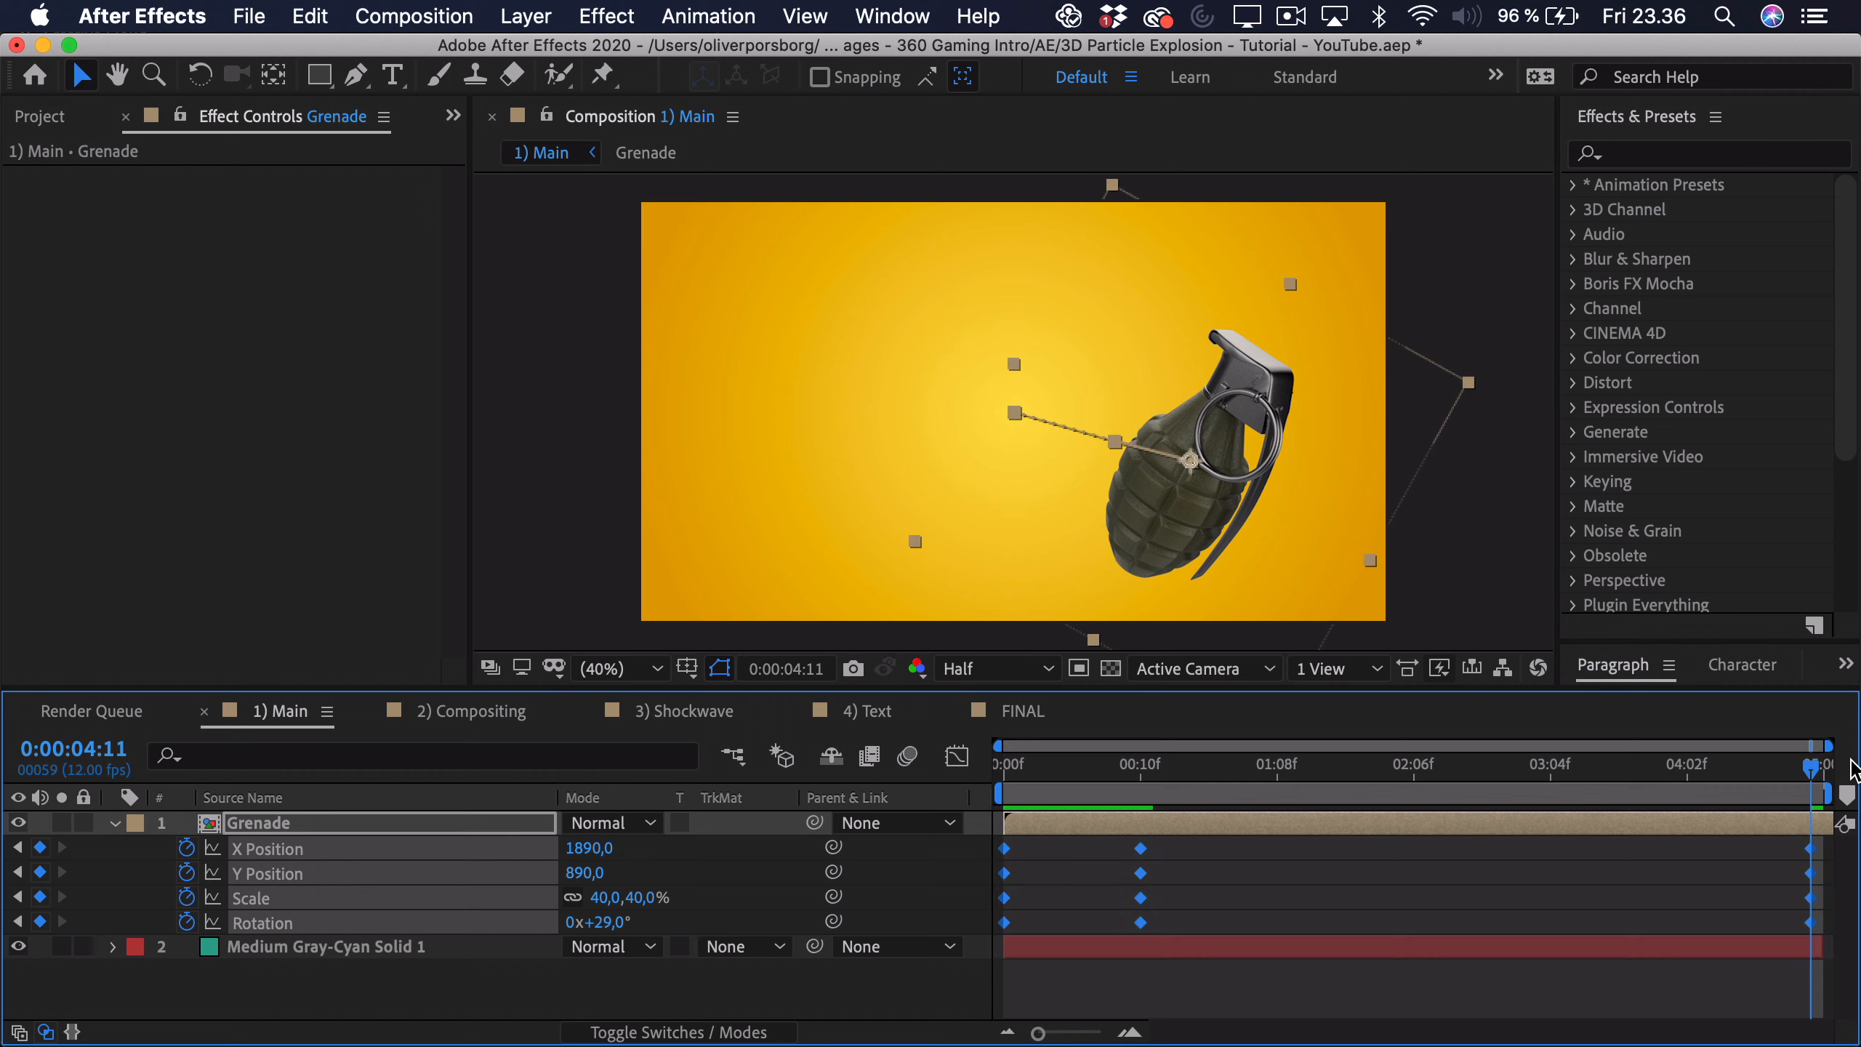
key("F9")
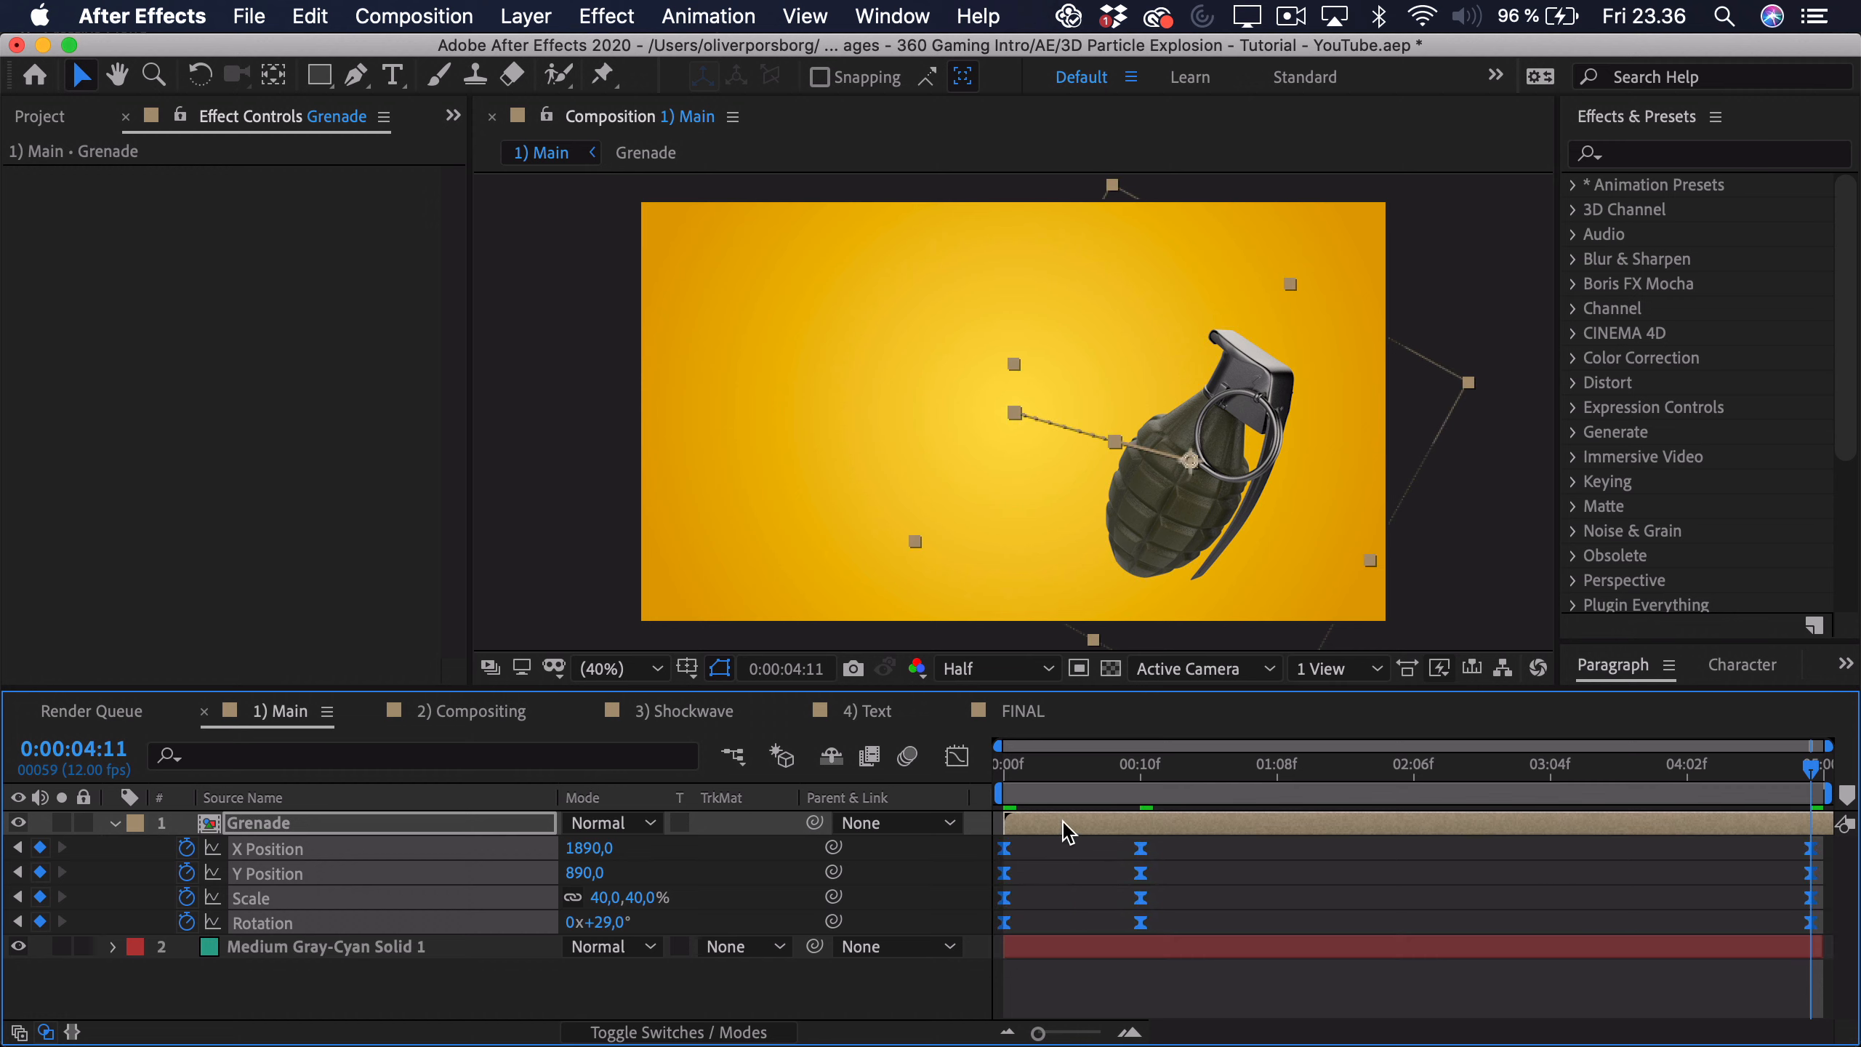
Step: Show the Grenade layer's Rotation curve in the Graph Editor as a value graph
left_click(957, 756)
left_click(891, 876)
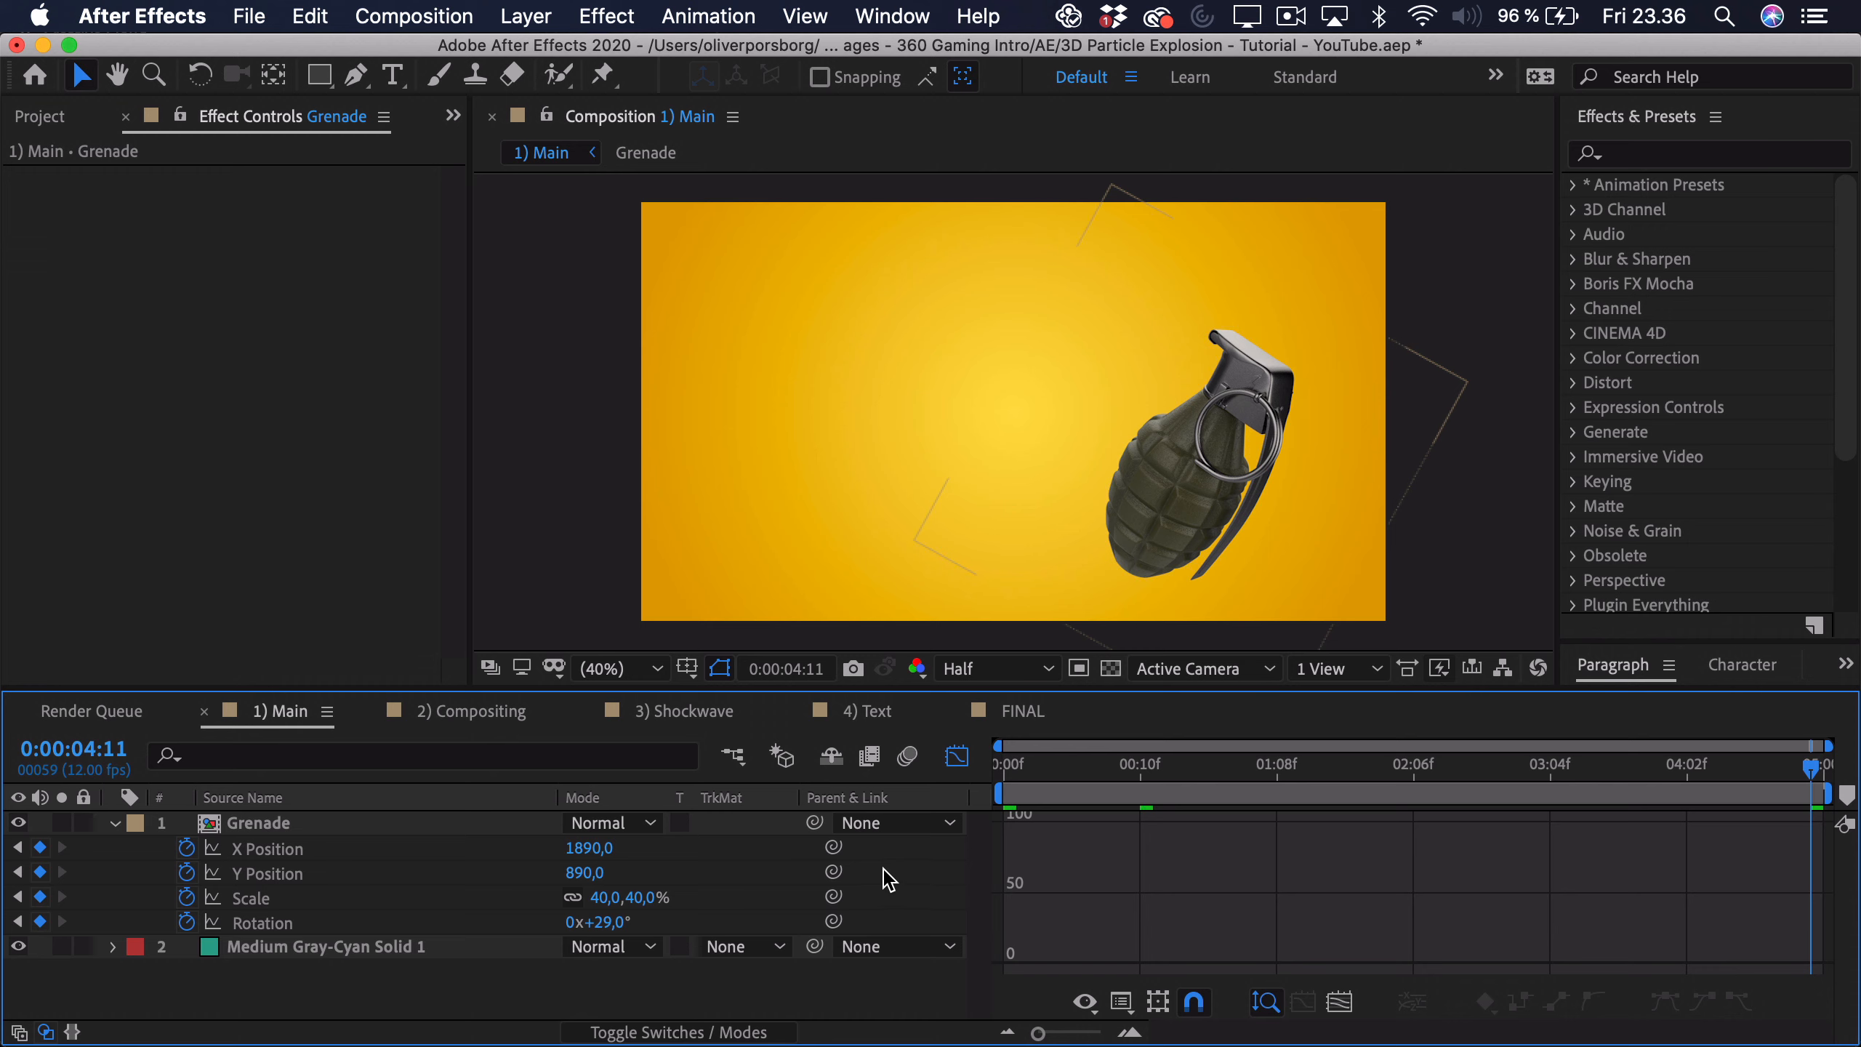
left_click(267, 922)
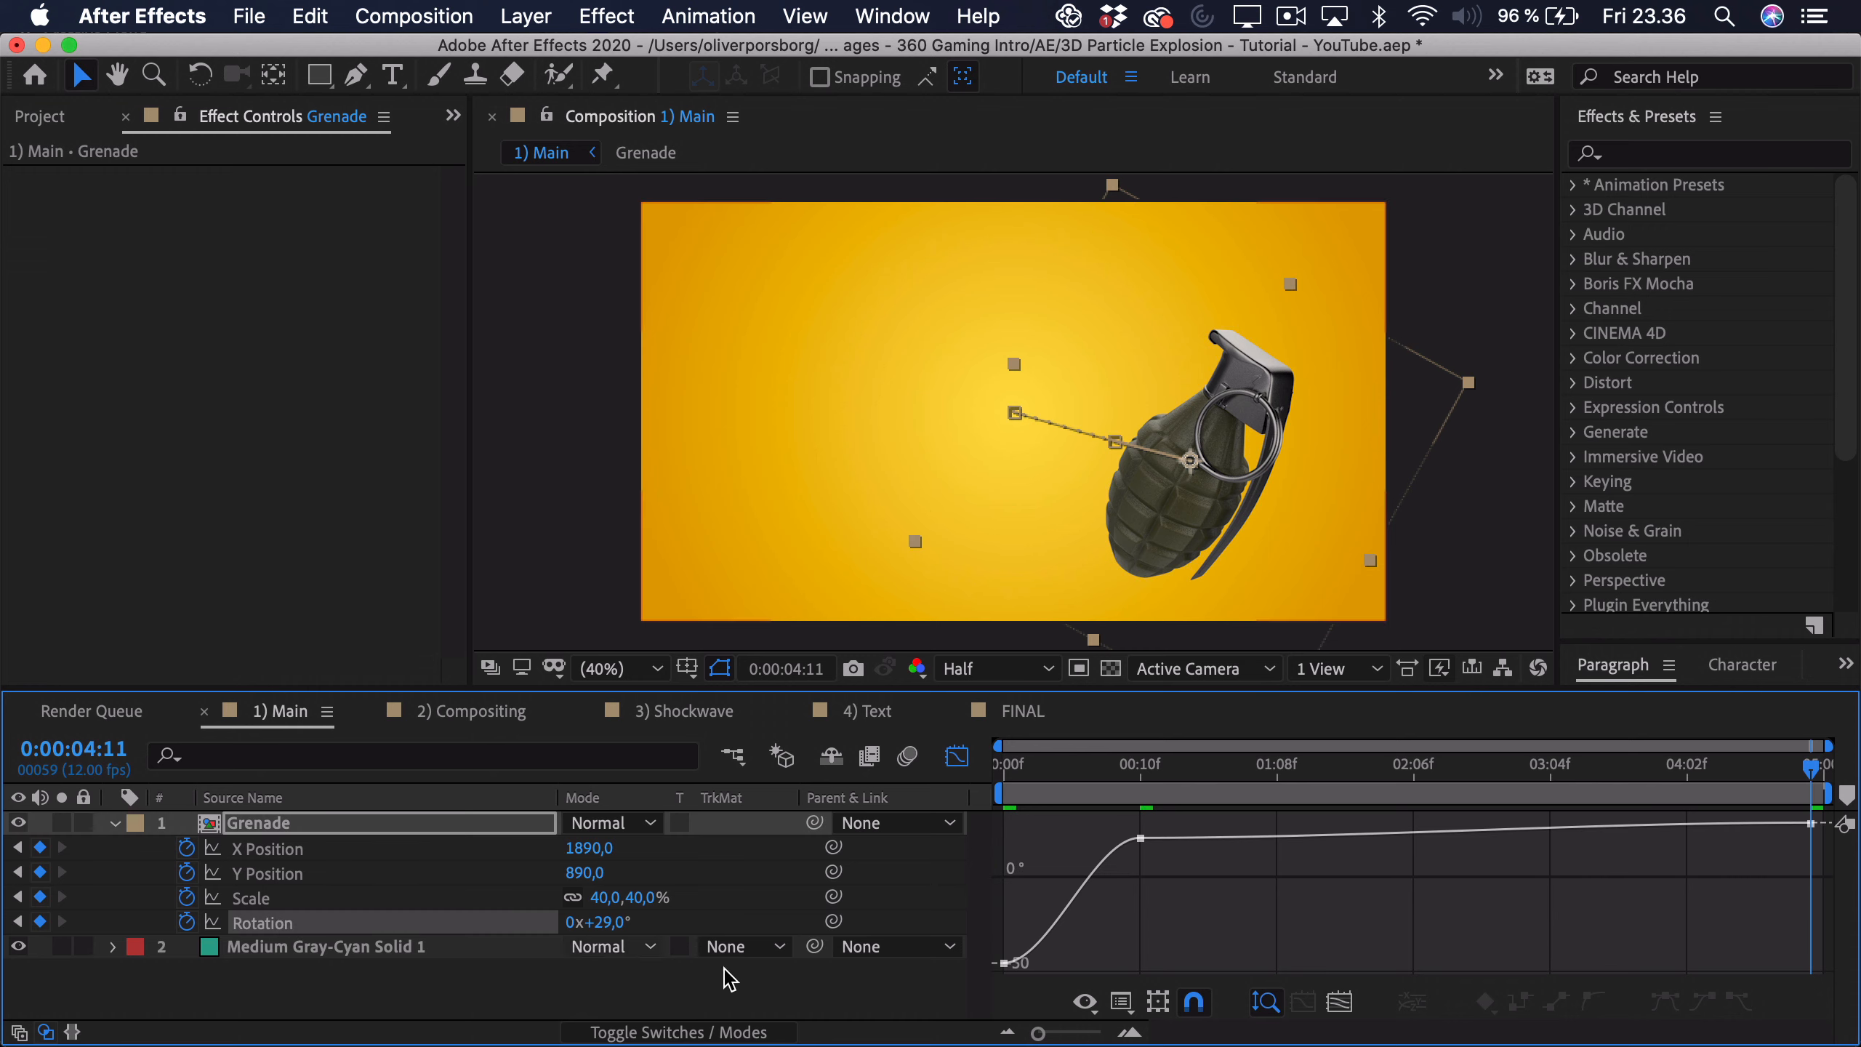
left_click(1121, 1003)
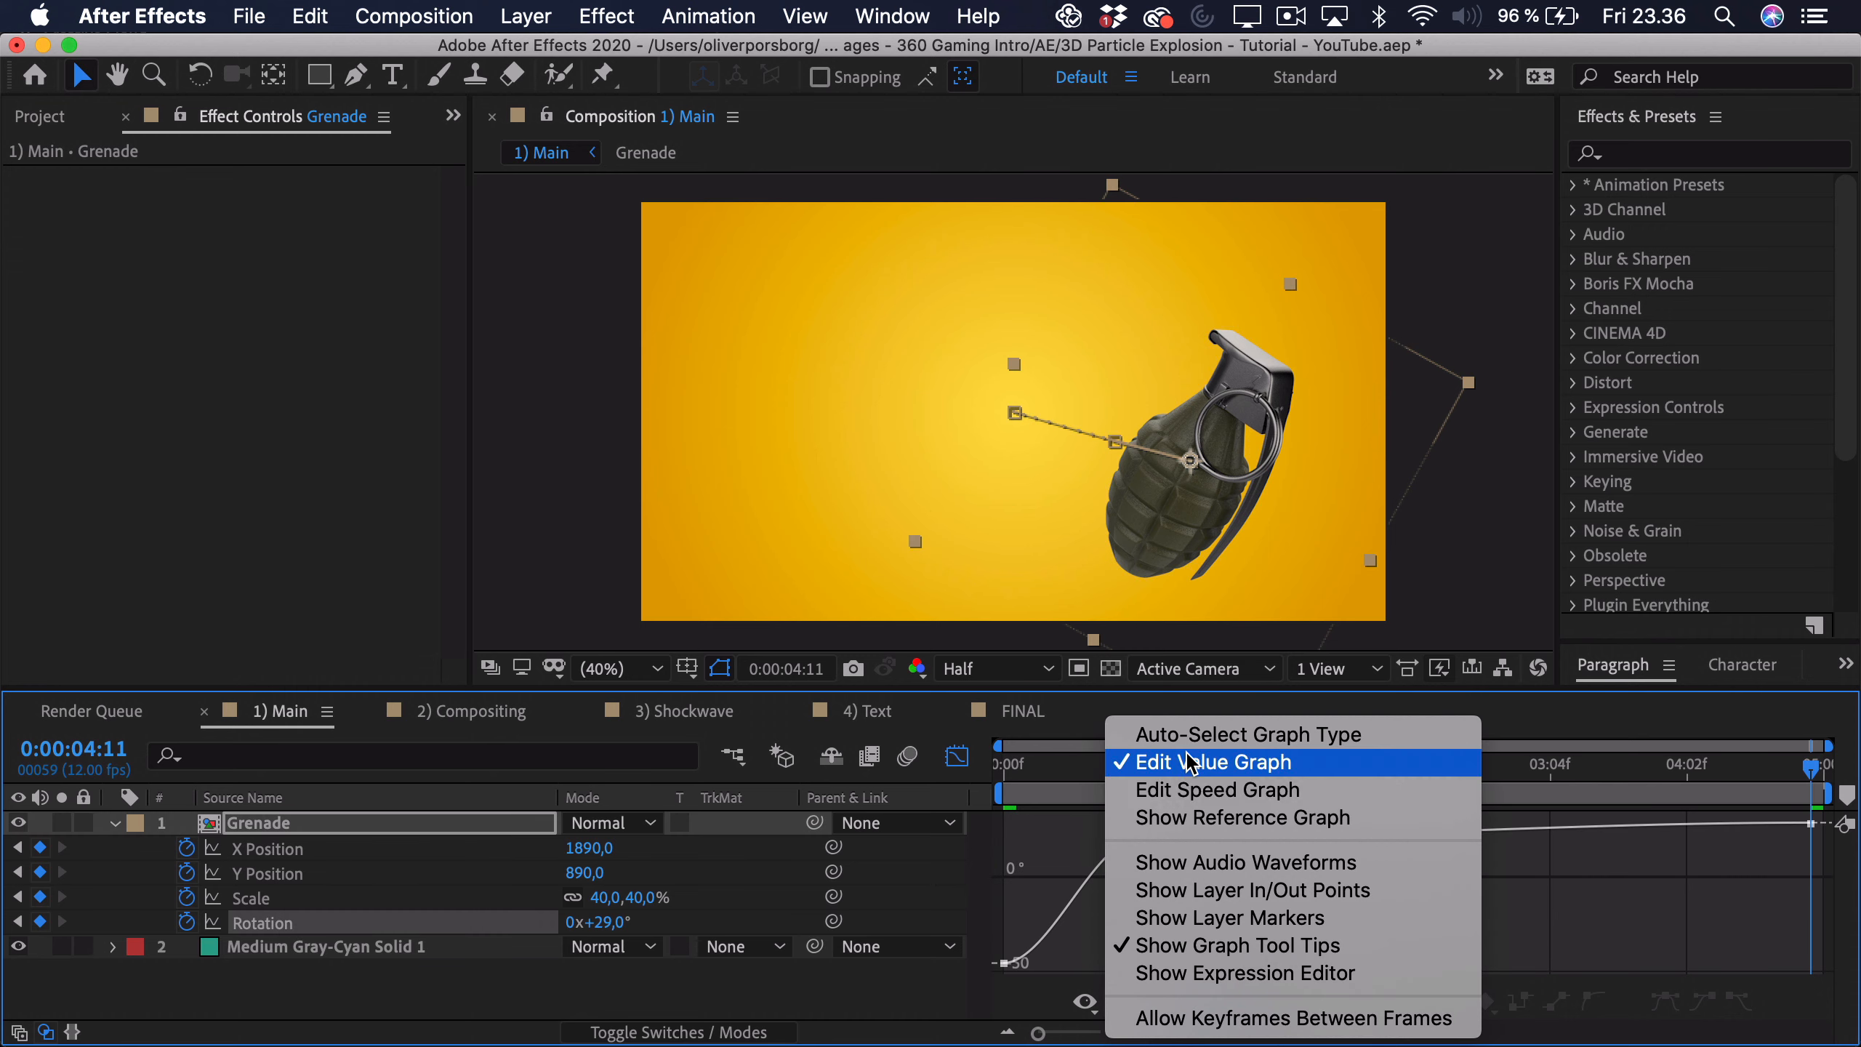
left_click(1047, 852)
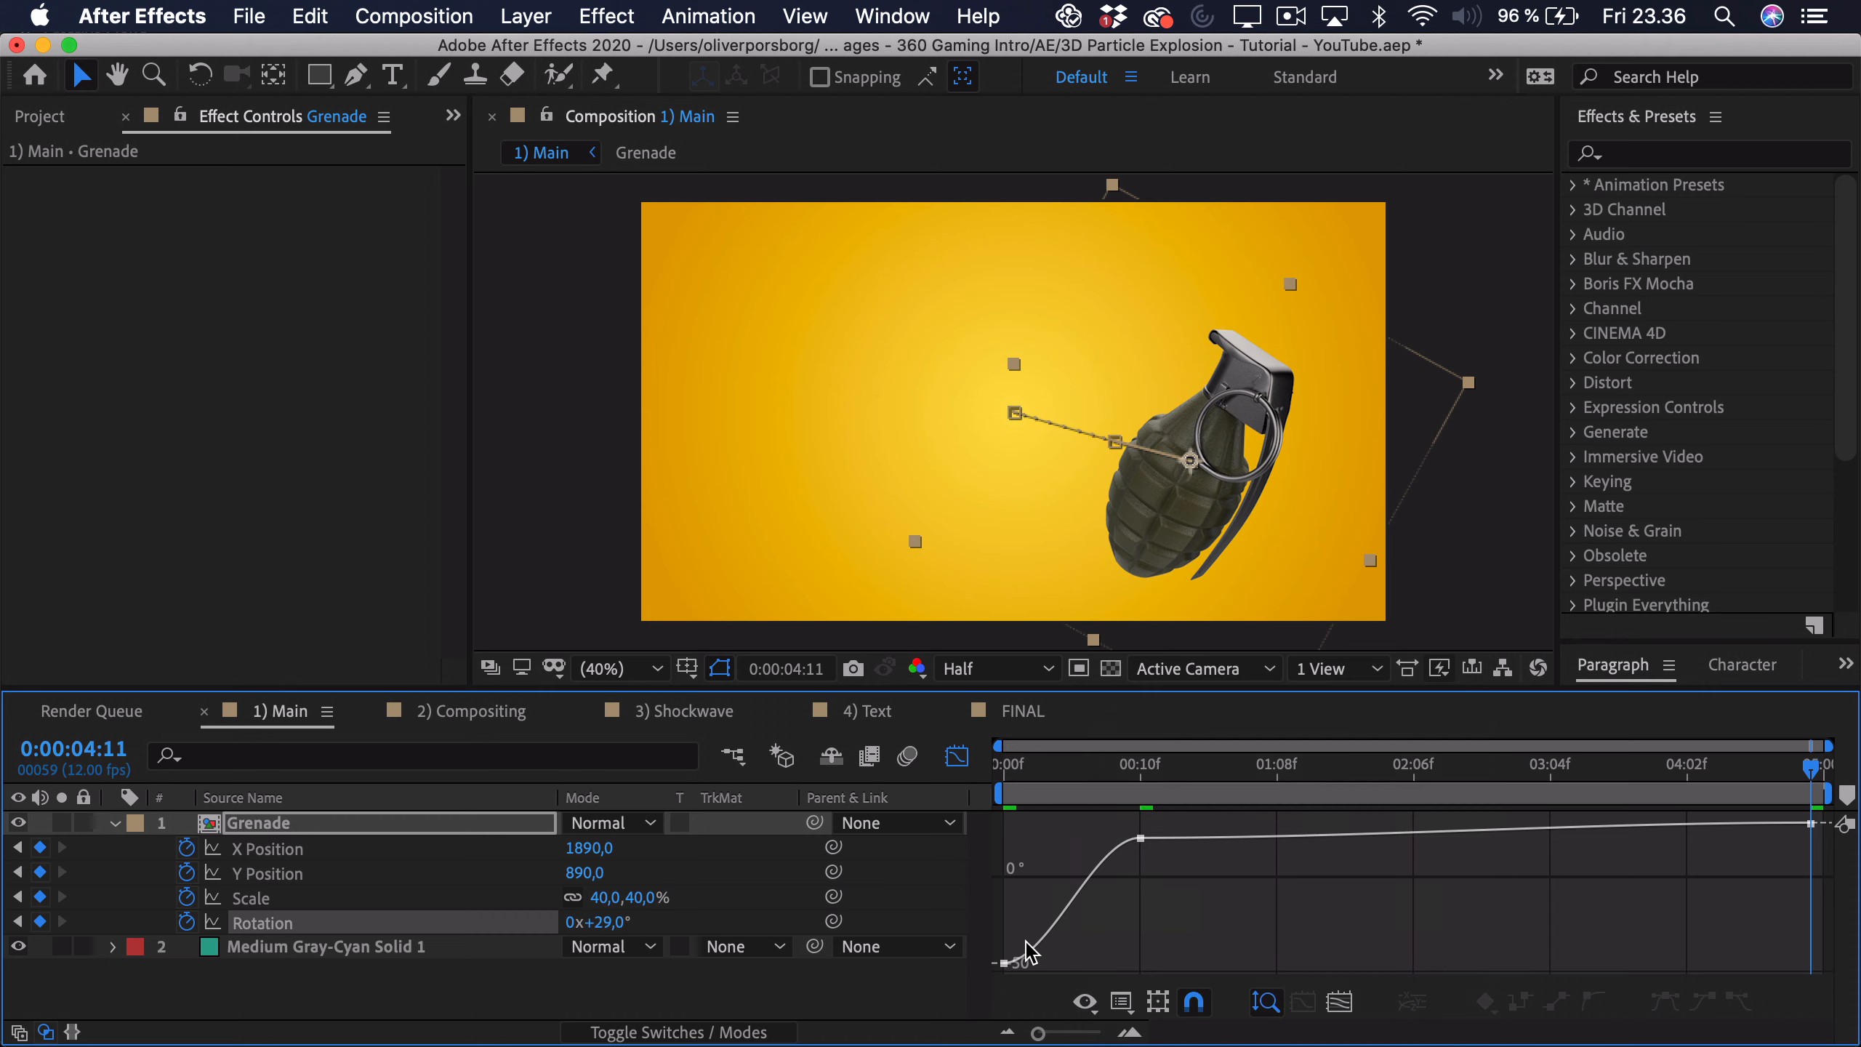
Step: Shape the Rotation curve to rise steeply from the first keyframe and ease smoothly through the keyframe at frame 10
left_click(1004, 962)
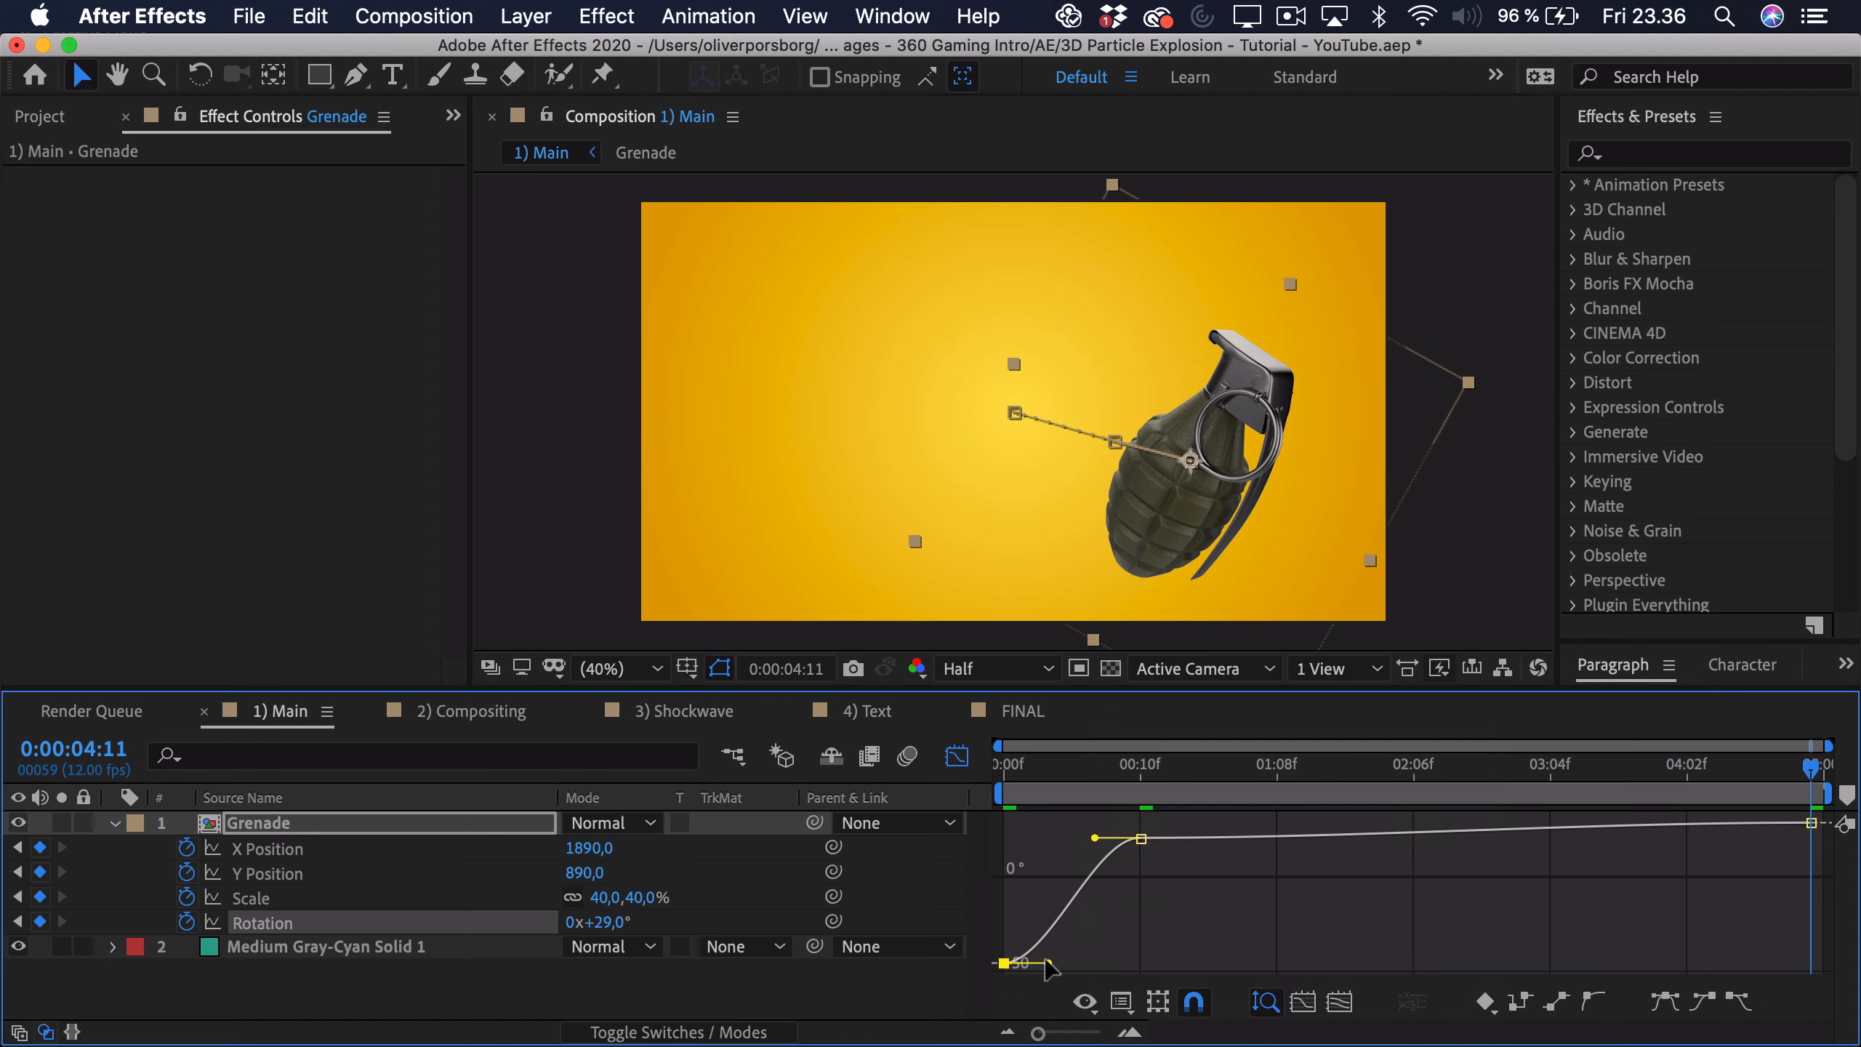
left_click_drag(1040, 960, 1019, 911)
left_click(1140, 839)
left_click_drag(1361, 836, 1365, 833)
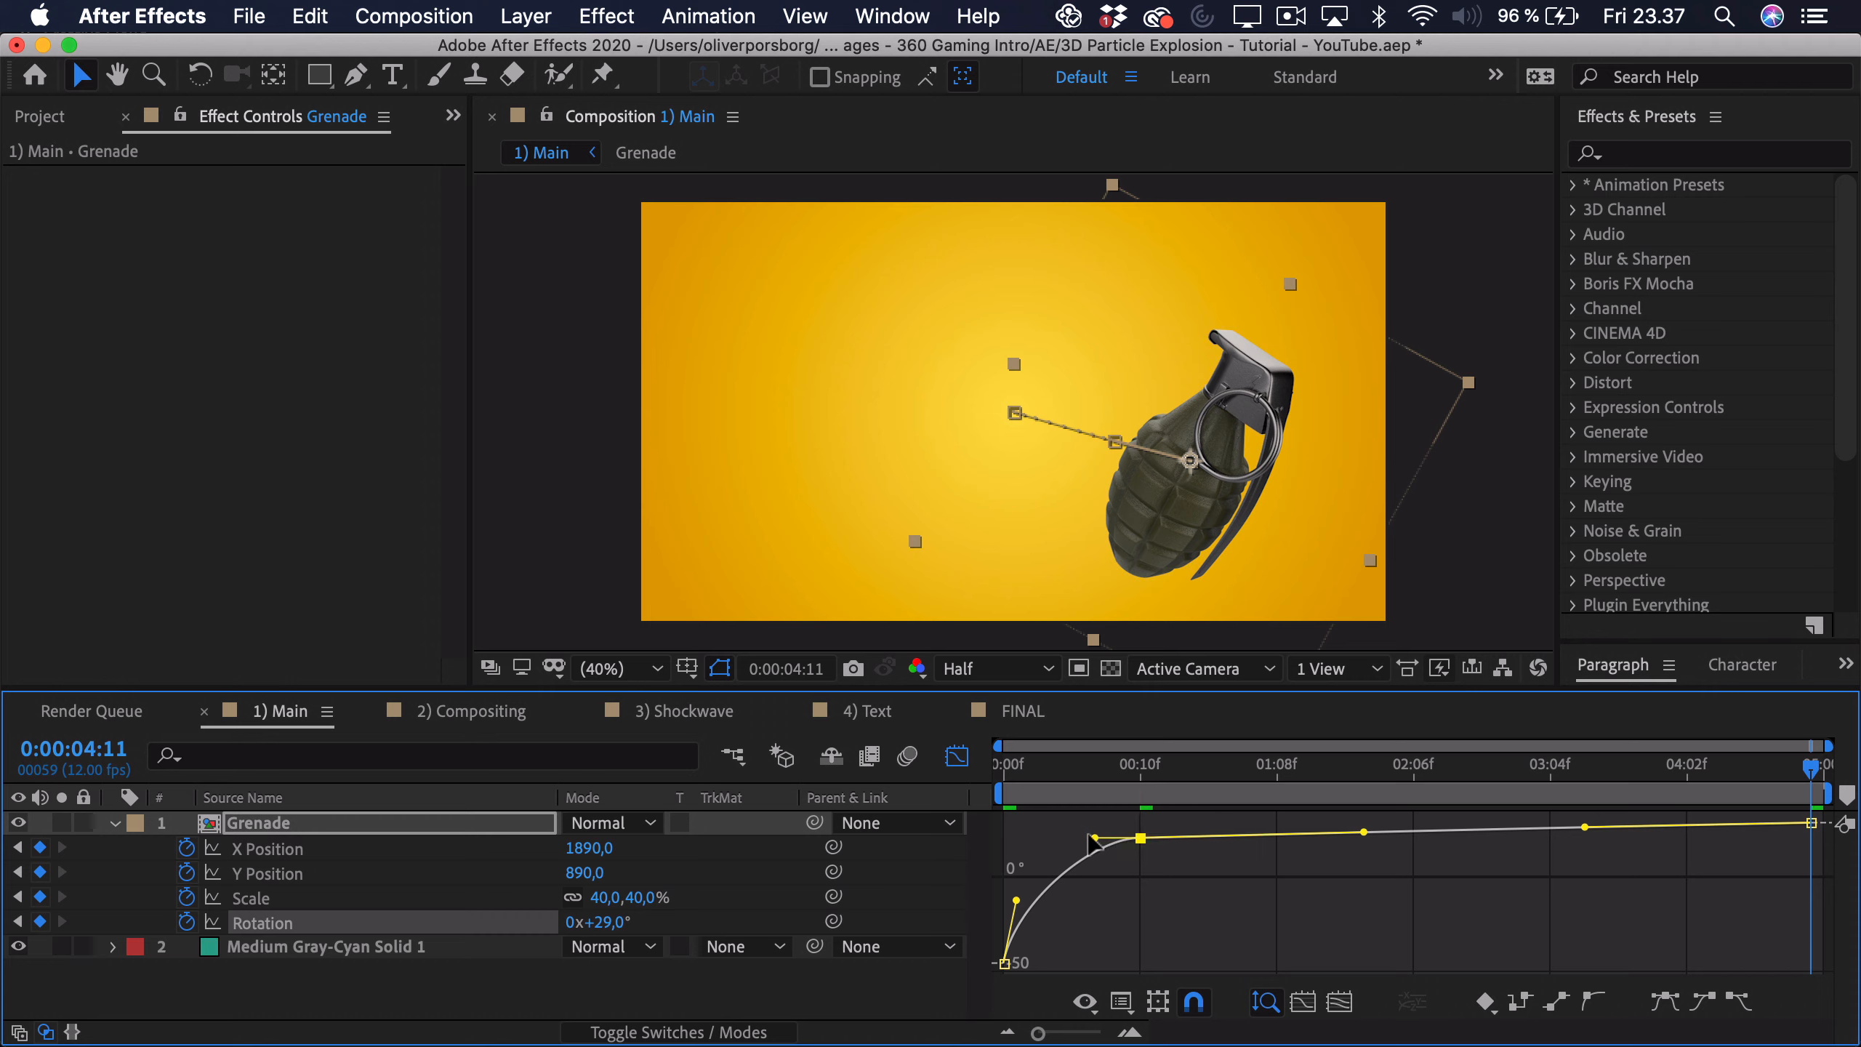
left_click_drag(1092, 842, 1067, 836)
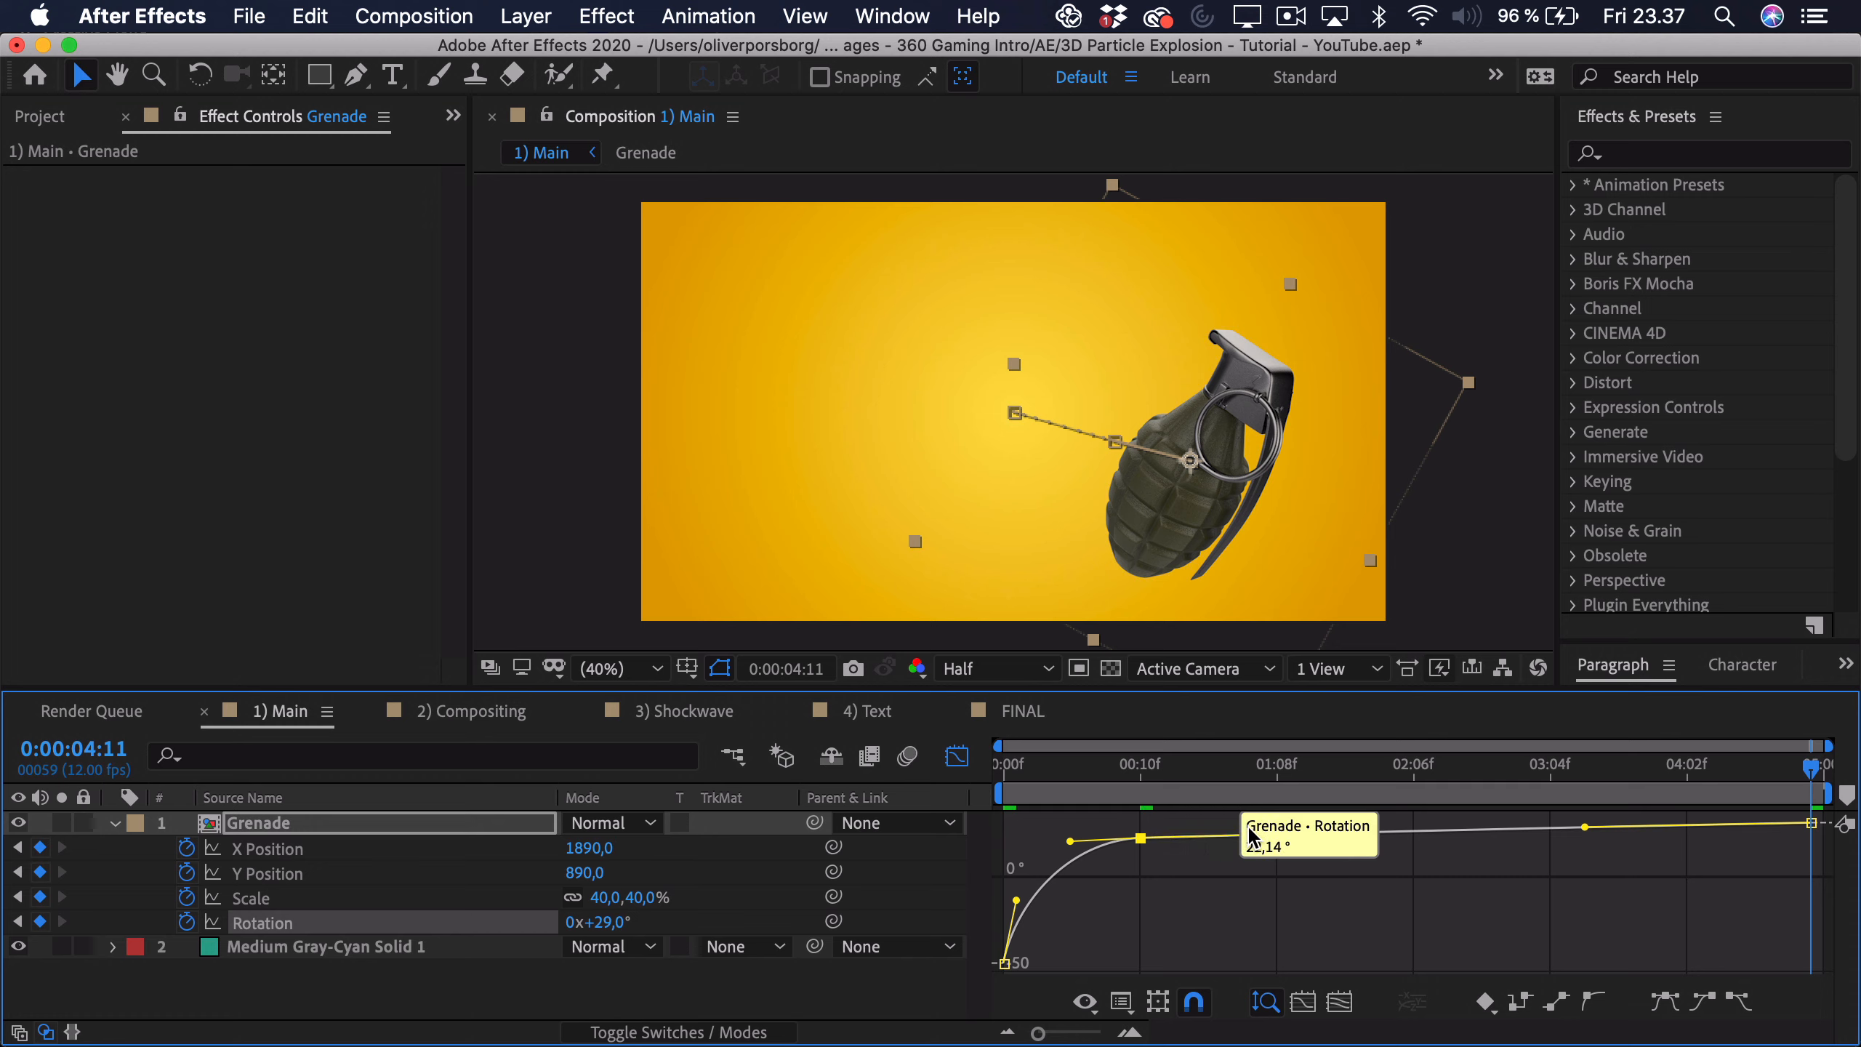
left_click(1150, 947)
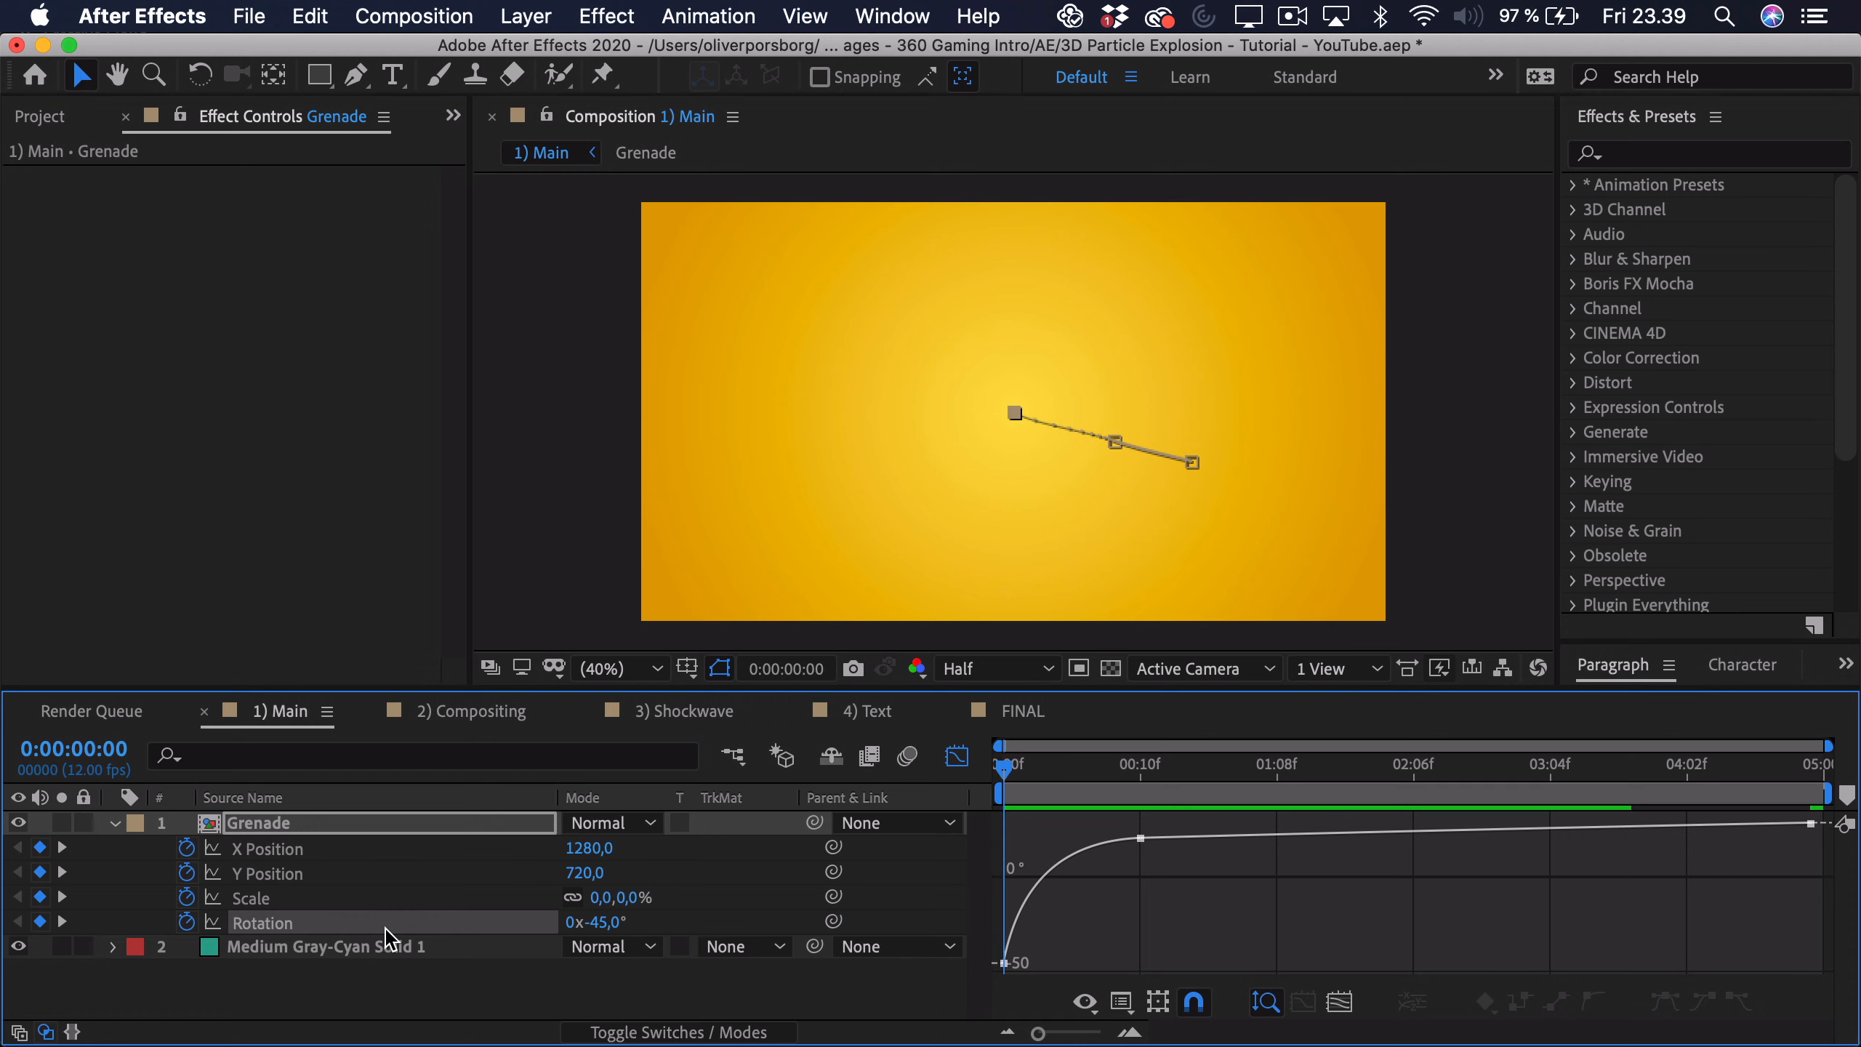
Step: Compare the value curves of the Grenade layer's Scale, Y Position and X Position
left_click(312, 899)
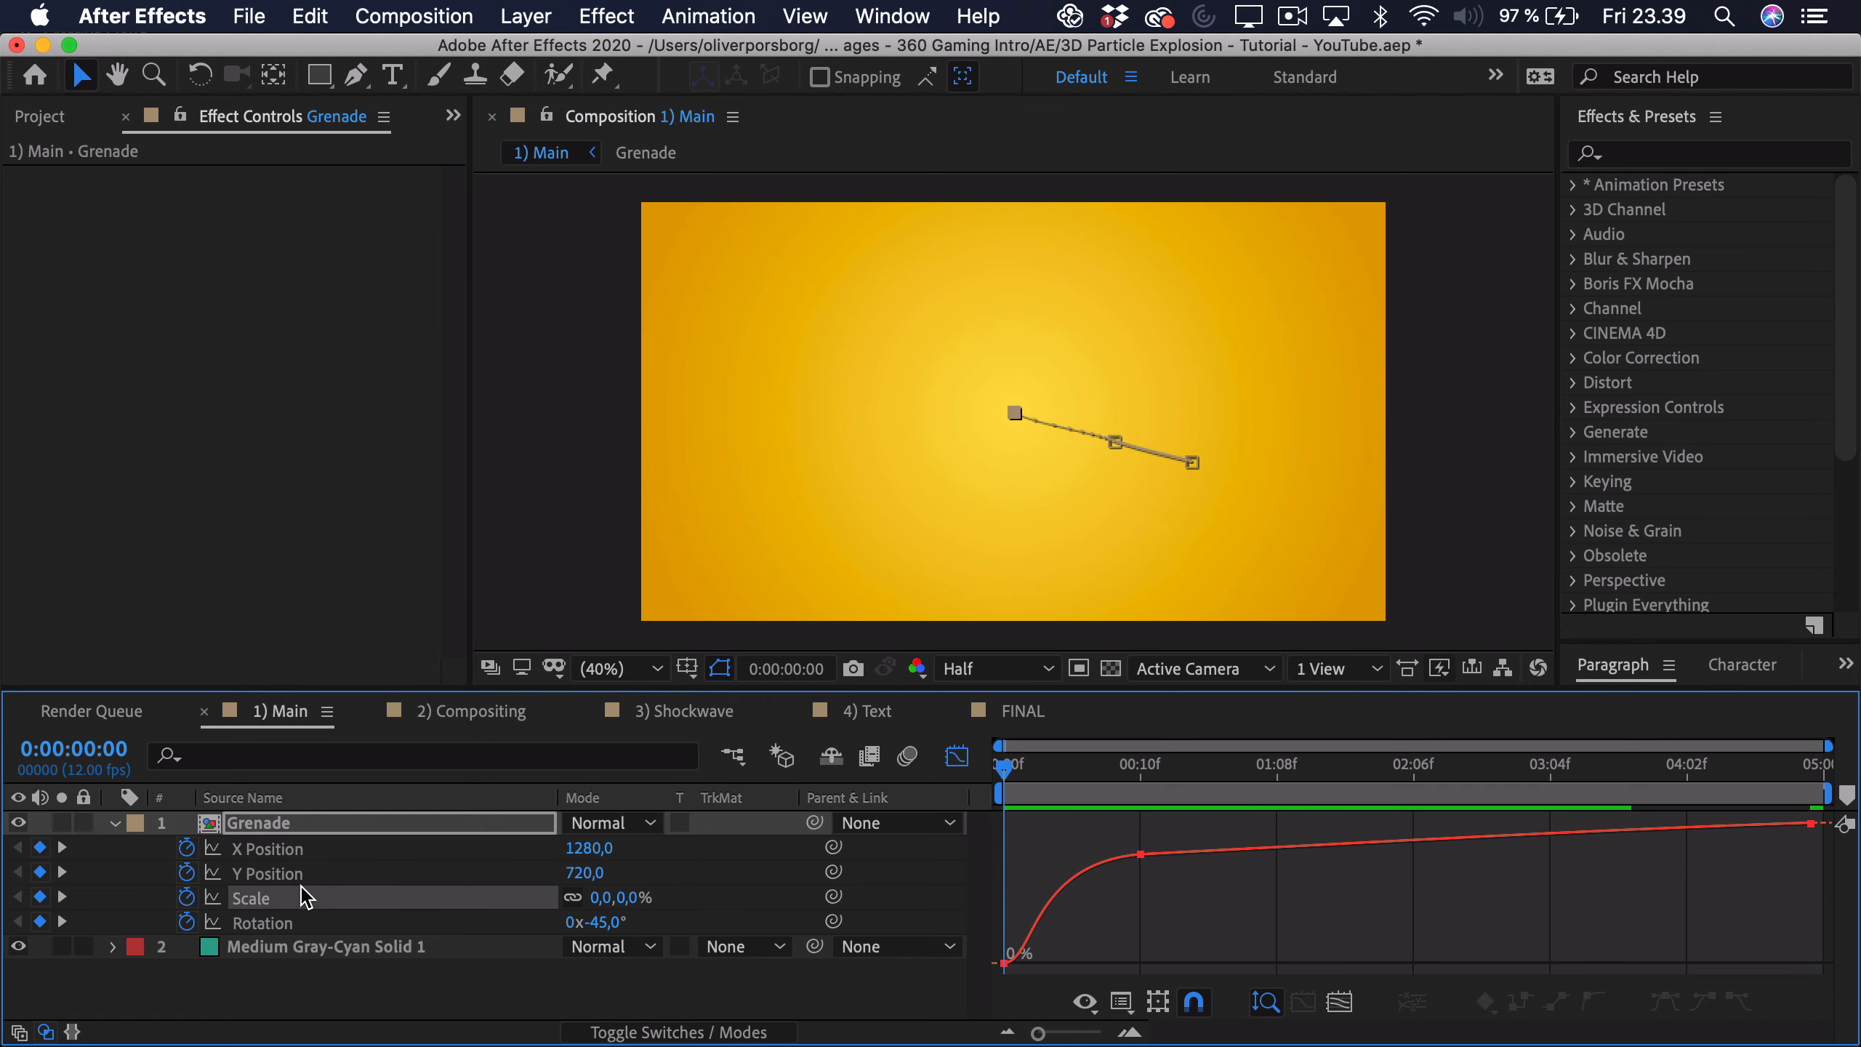
left_click(293, 875)
left_click(289, 852)
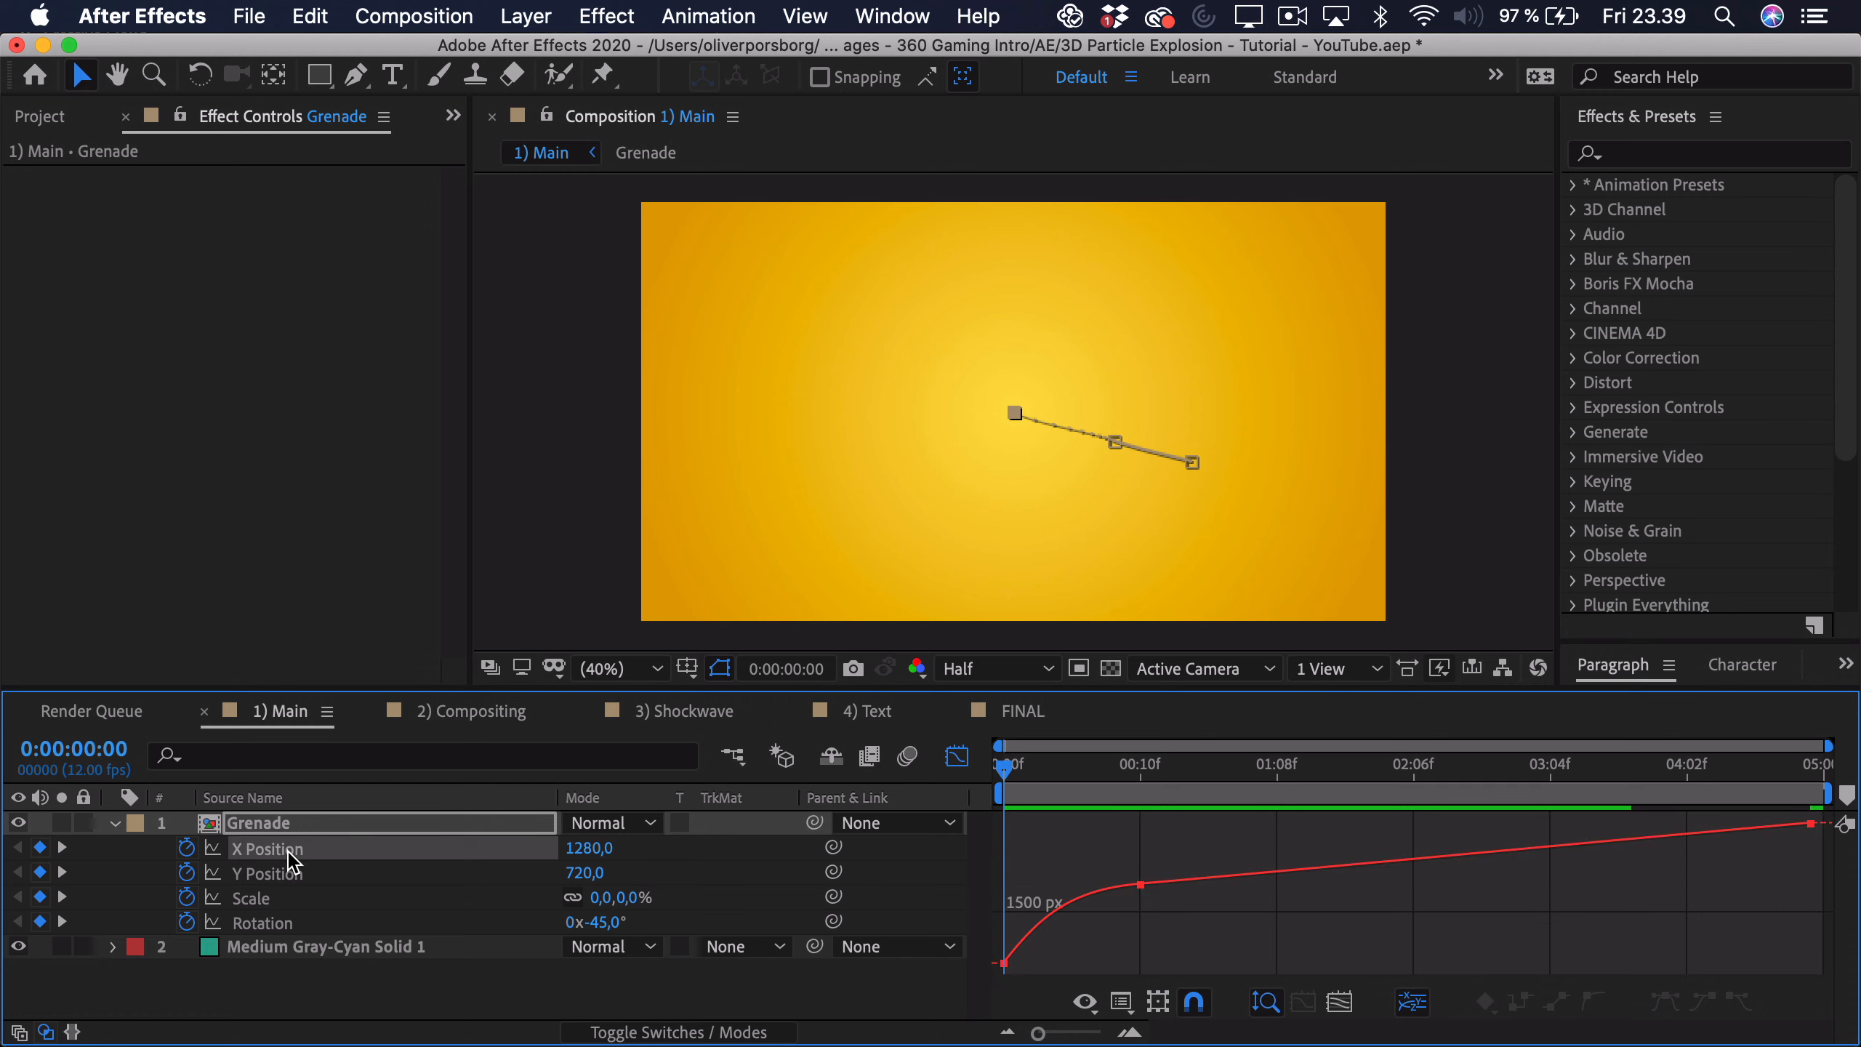
left_click(269, 899)
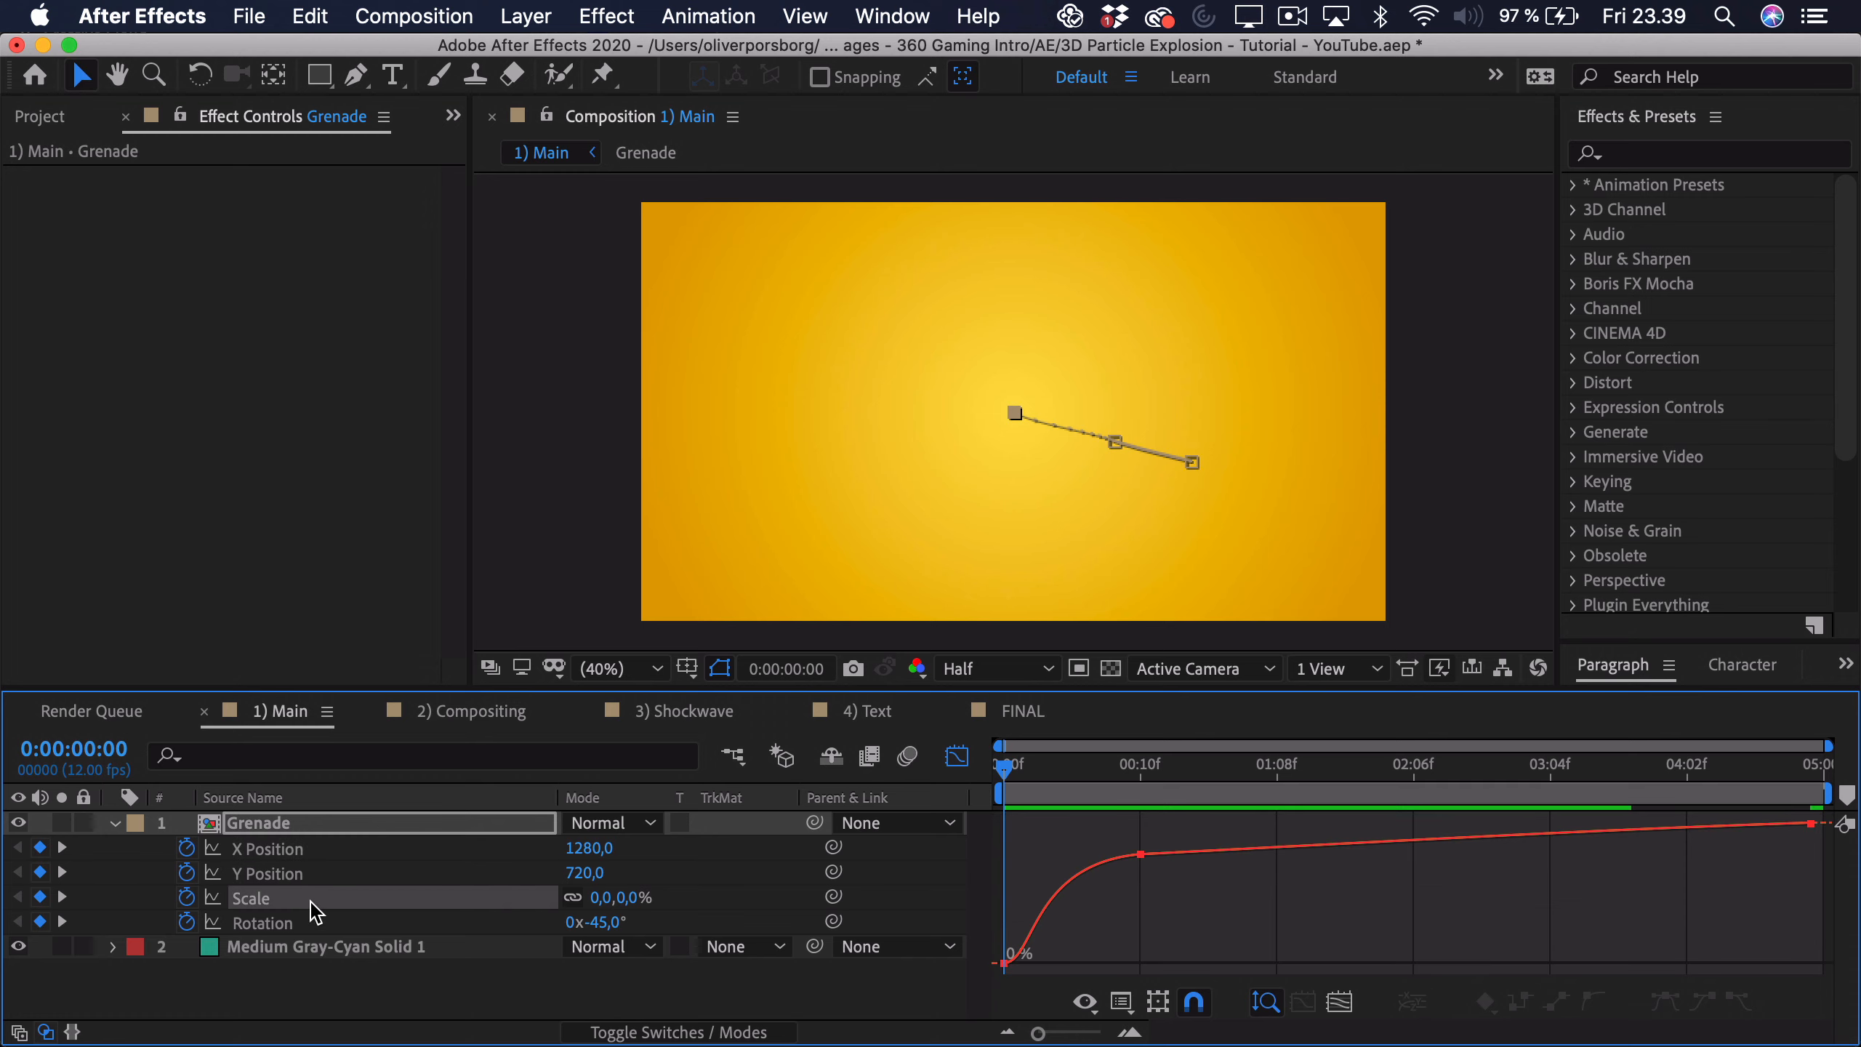
Step: Try a steeper rise out of the first Scale keyframe, undo it and preview the grenade's motion
left_click(1005, 963)
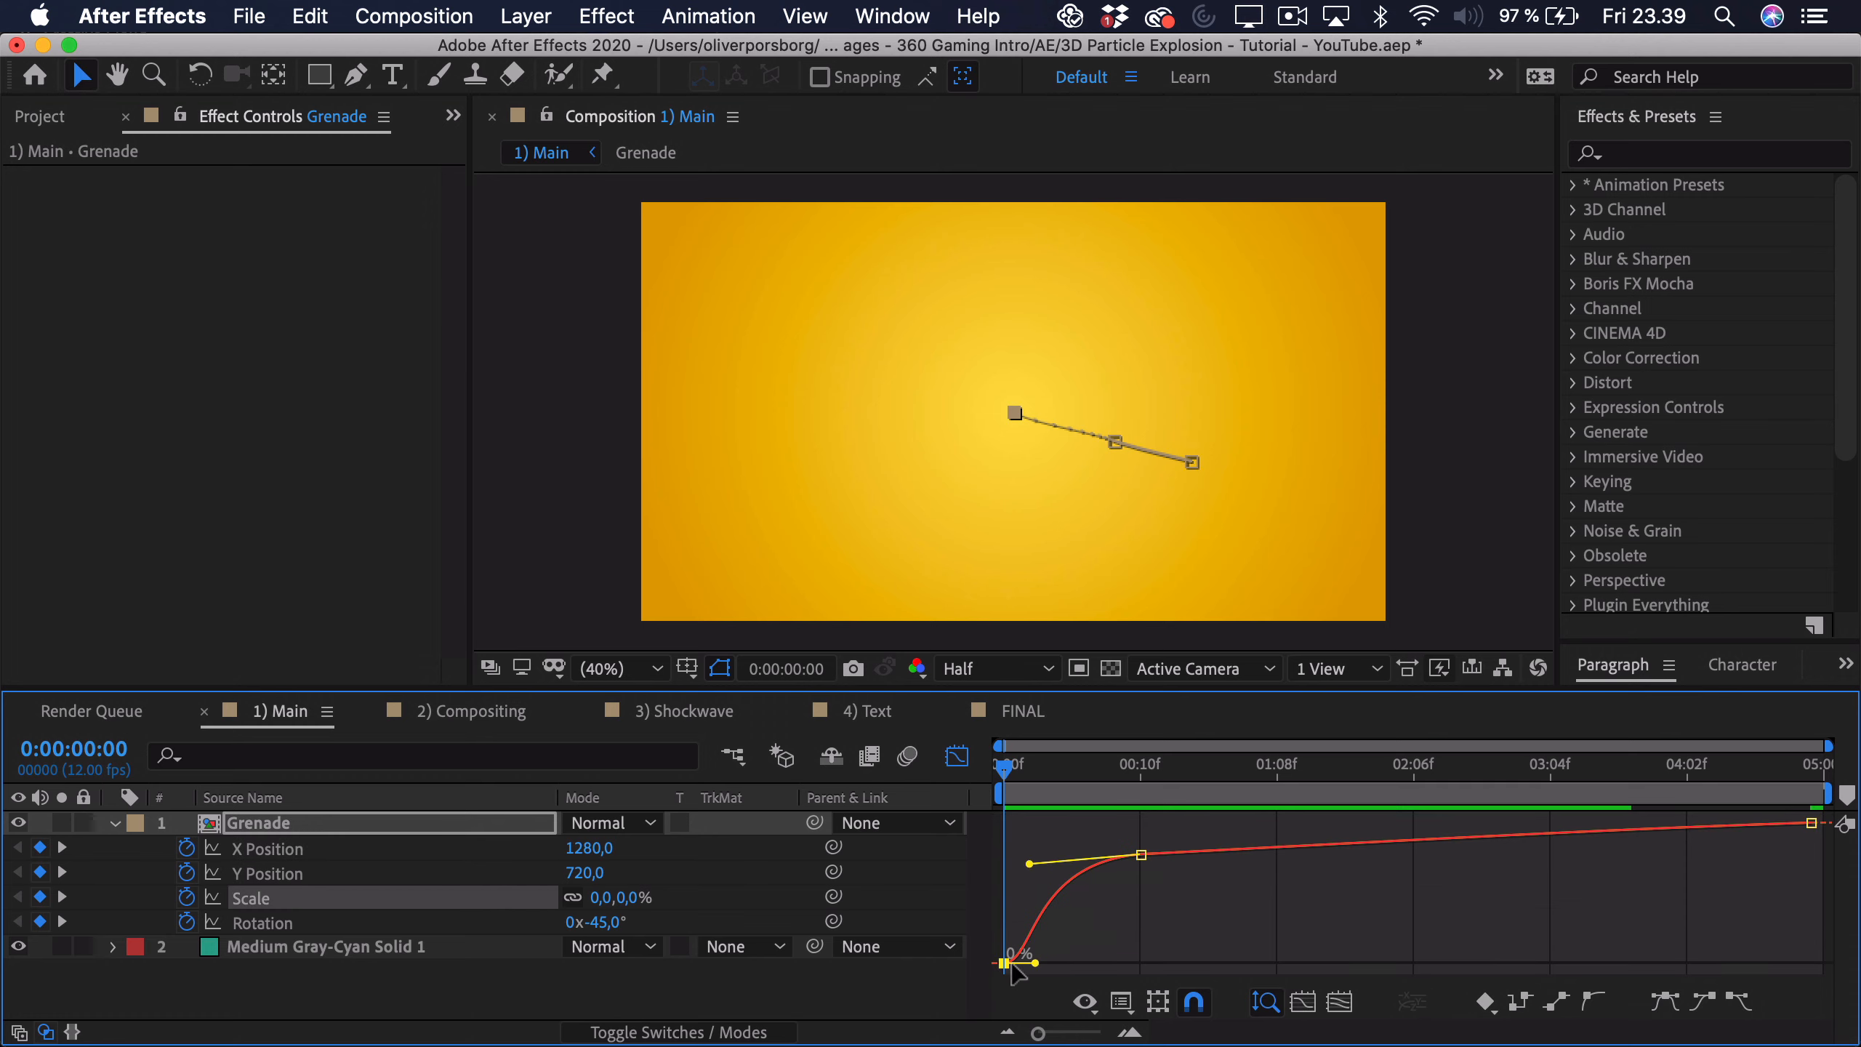
left_click(1064, 865)
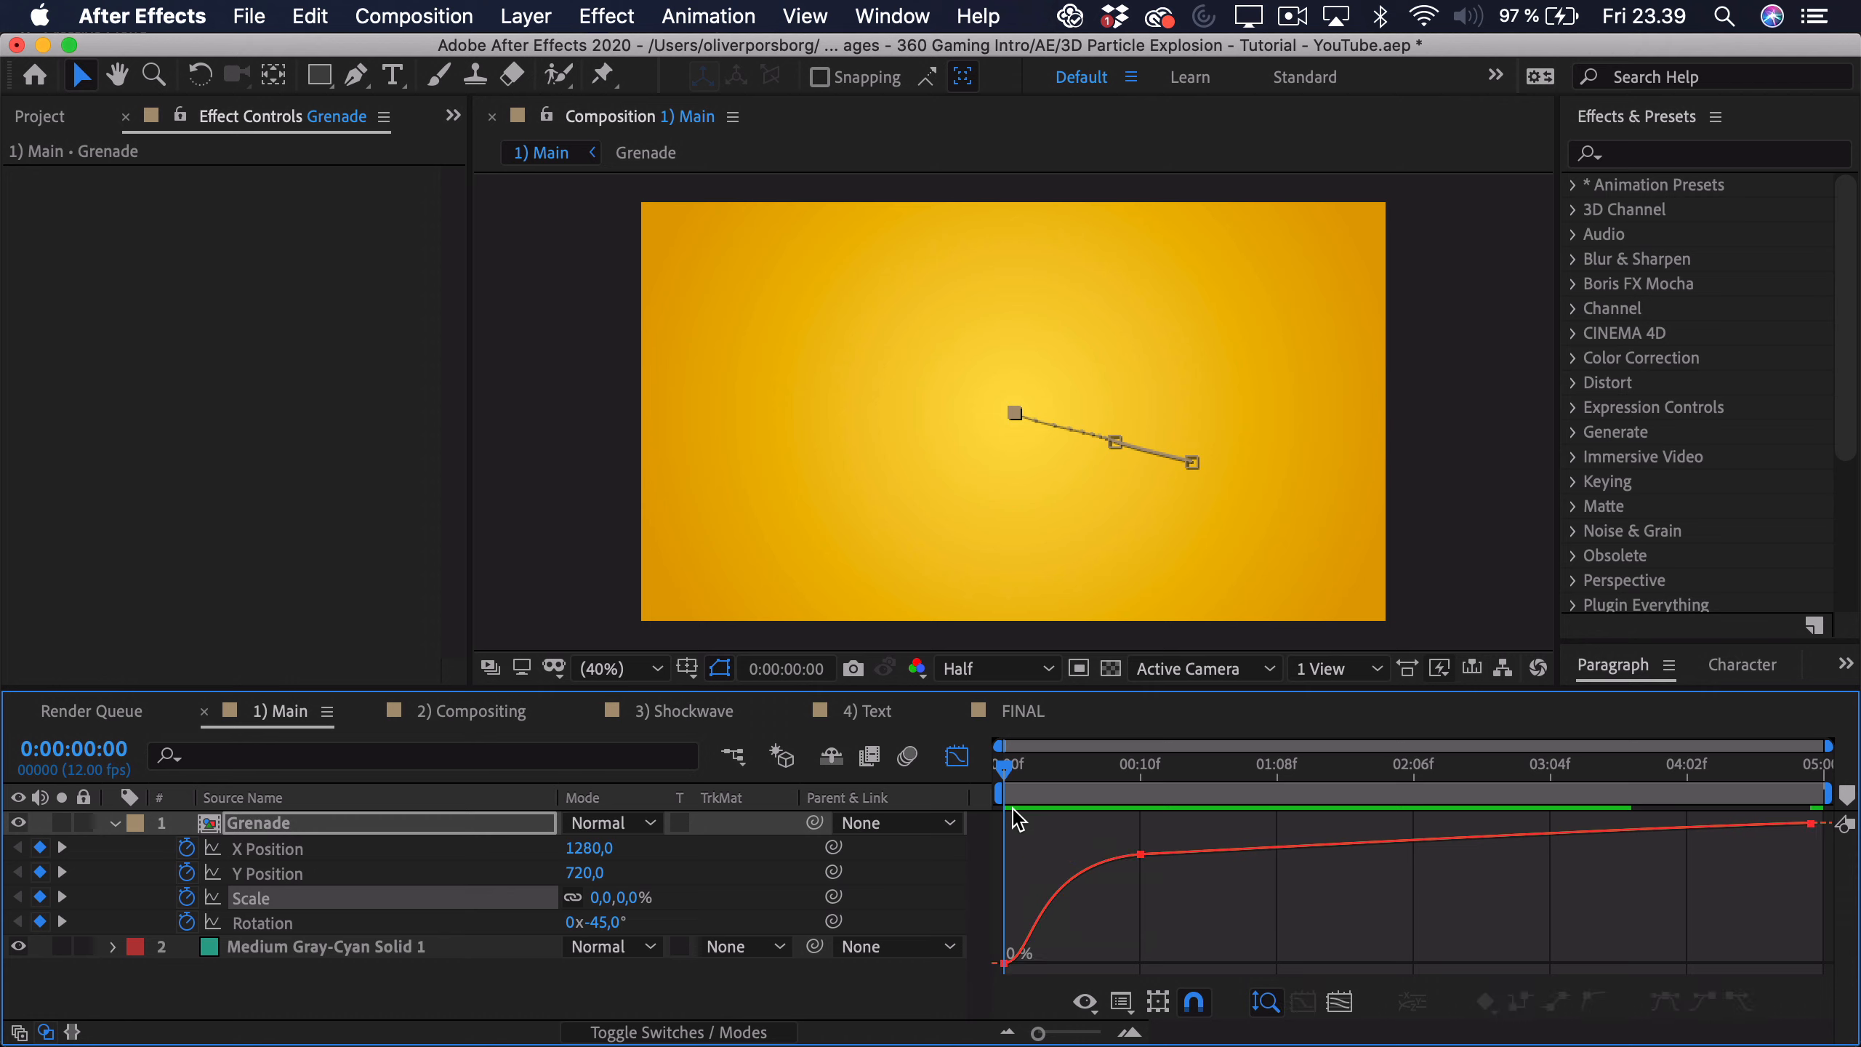
left_click(1055, 896)
left_click_drag(1029, 959, 1022, 913)
left_click(1024, 777)
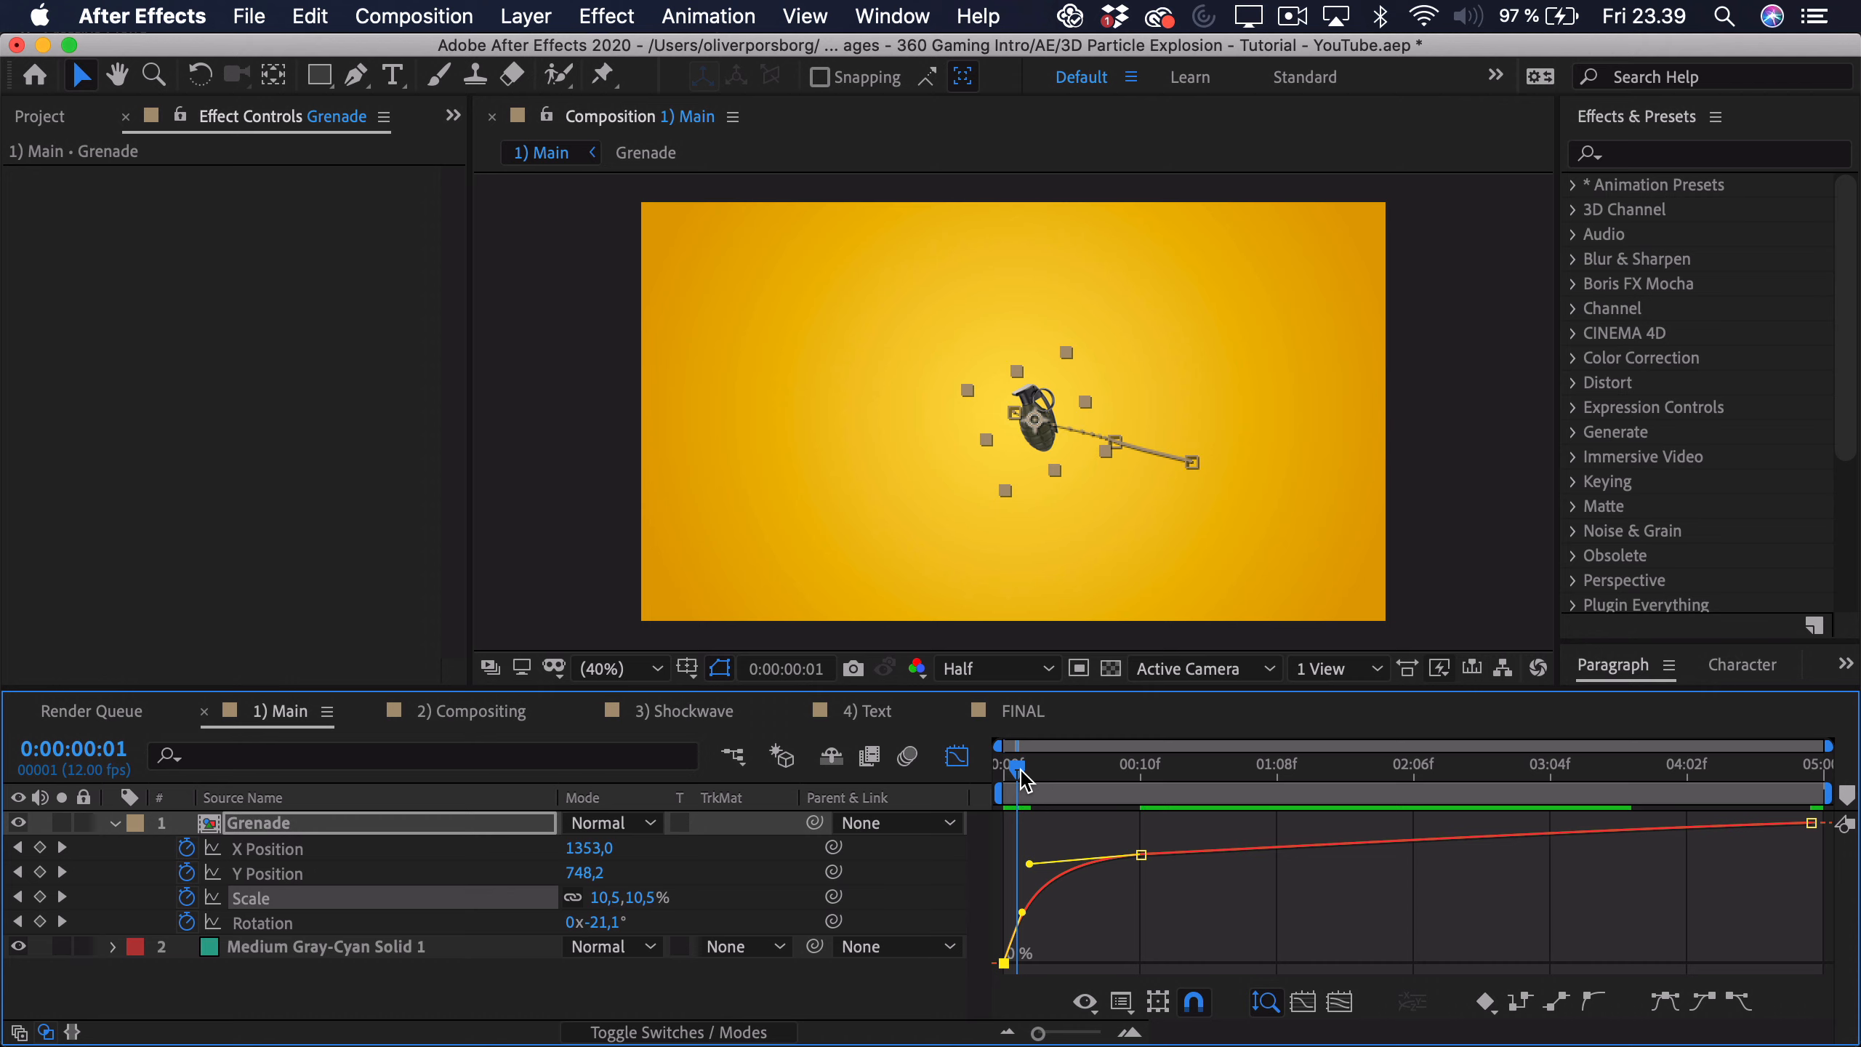
key("super+z")
key("super+z")
left_click_drag(1024, 777, 1027, 767)
key("space")
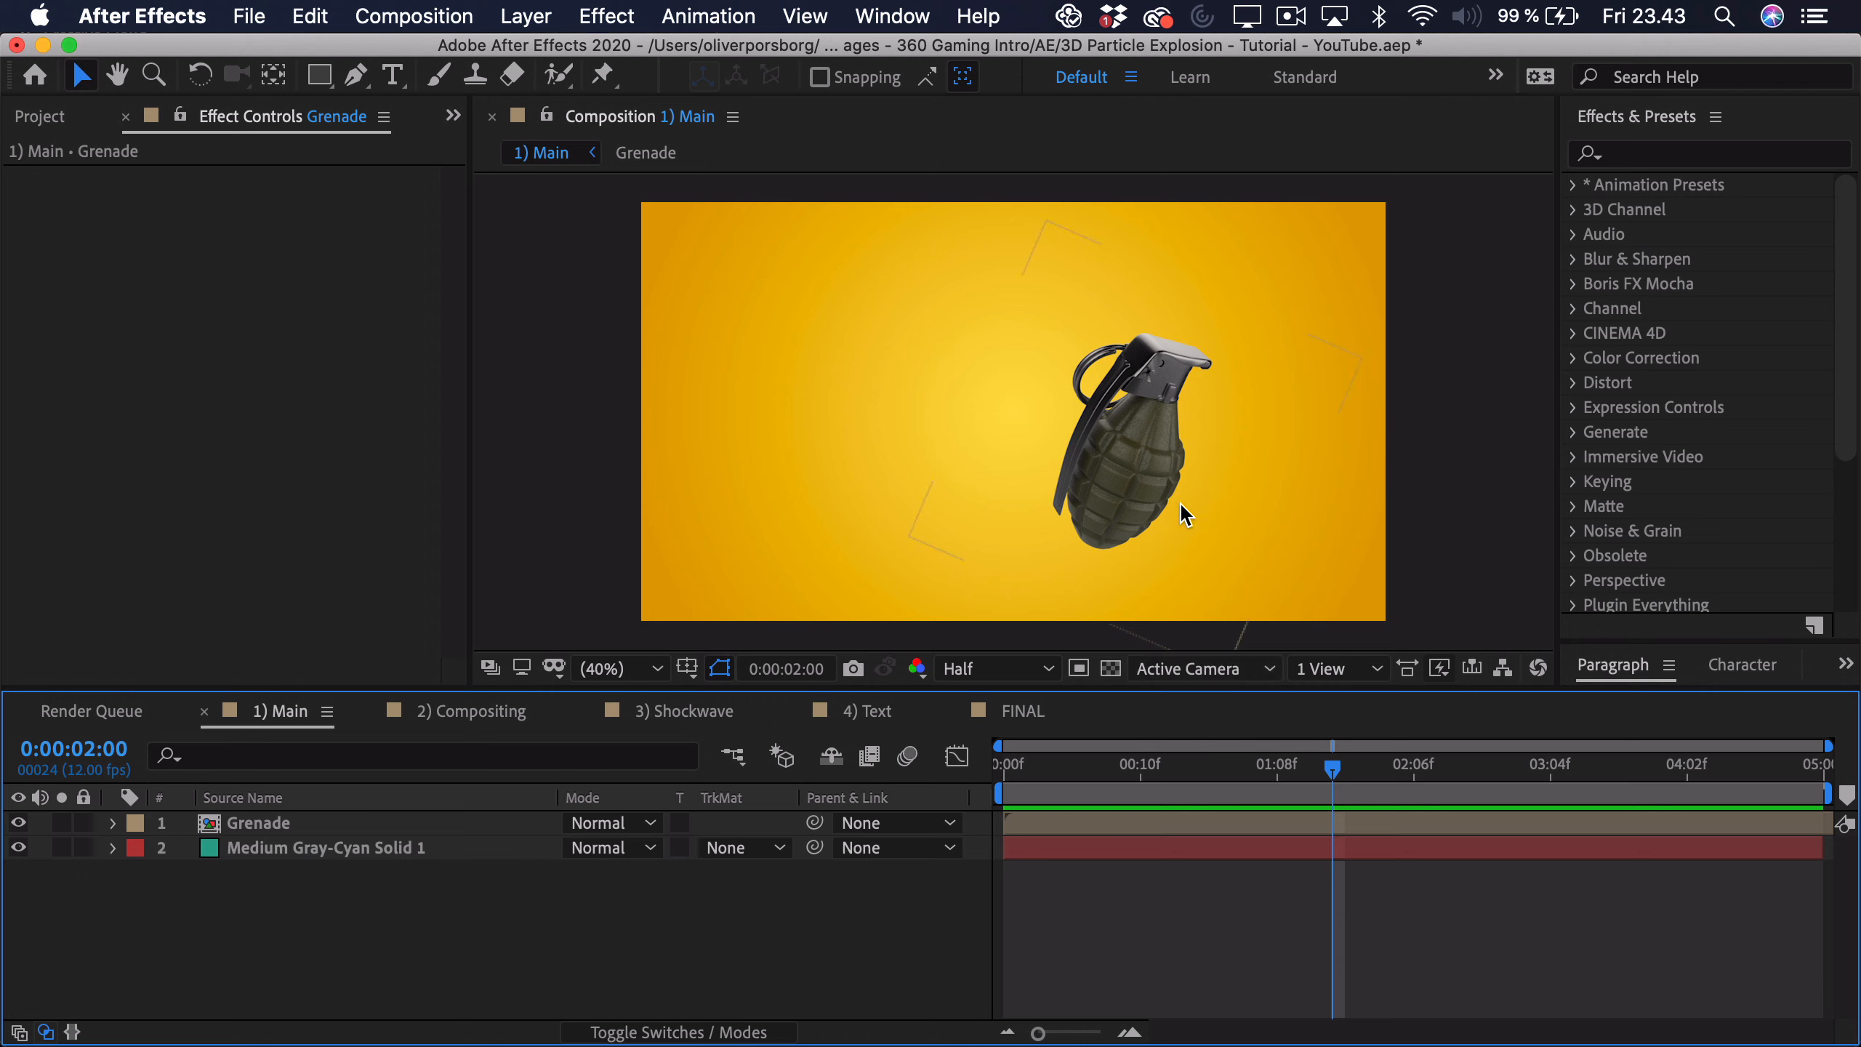
Step: Duplicate the Grenade composition and add the copy to Main as the topmost layer
left_click(63, 113)
left_click(115, 411)
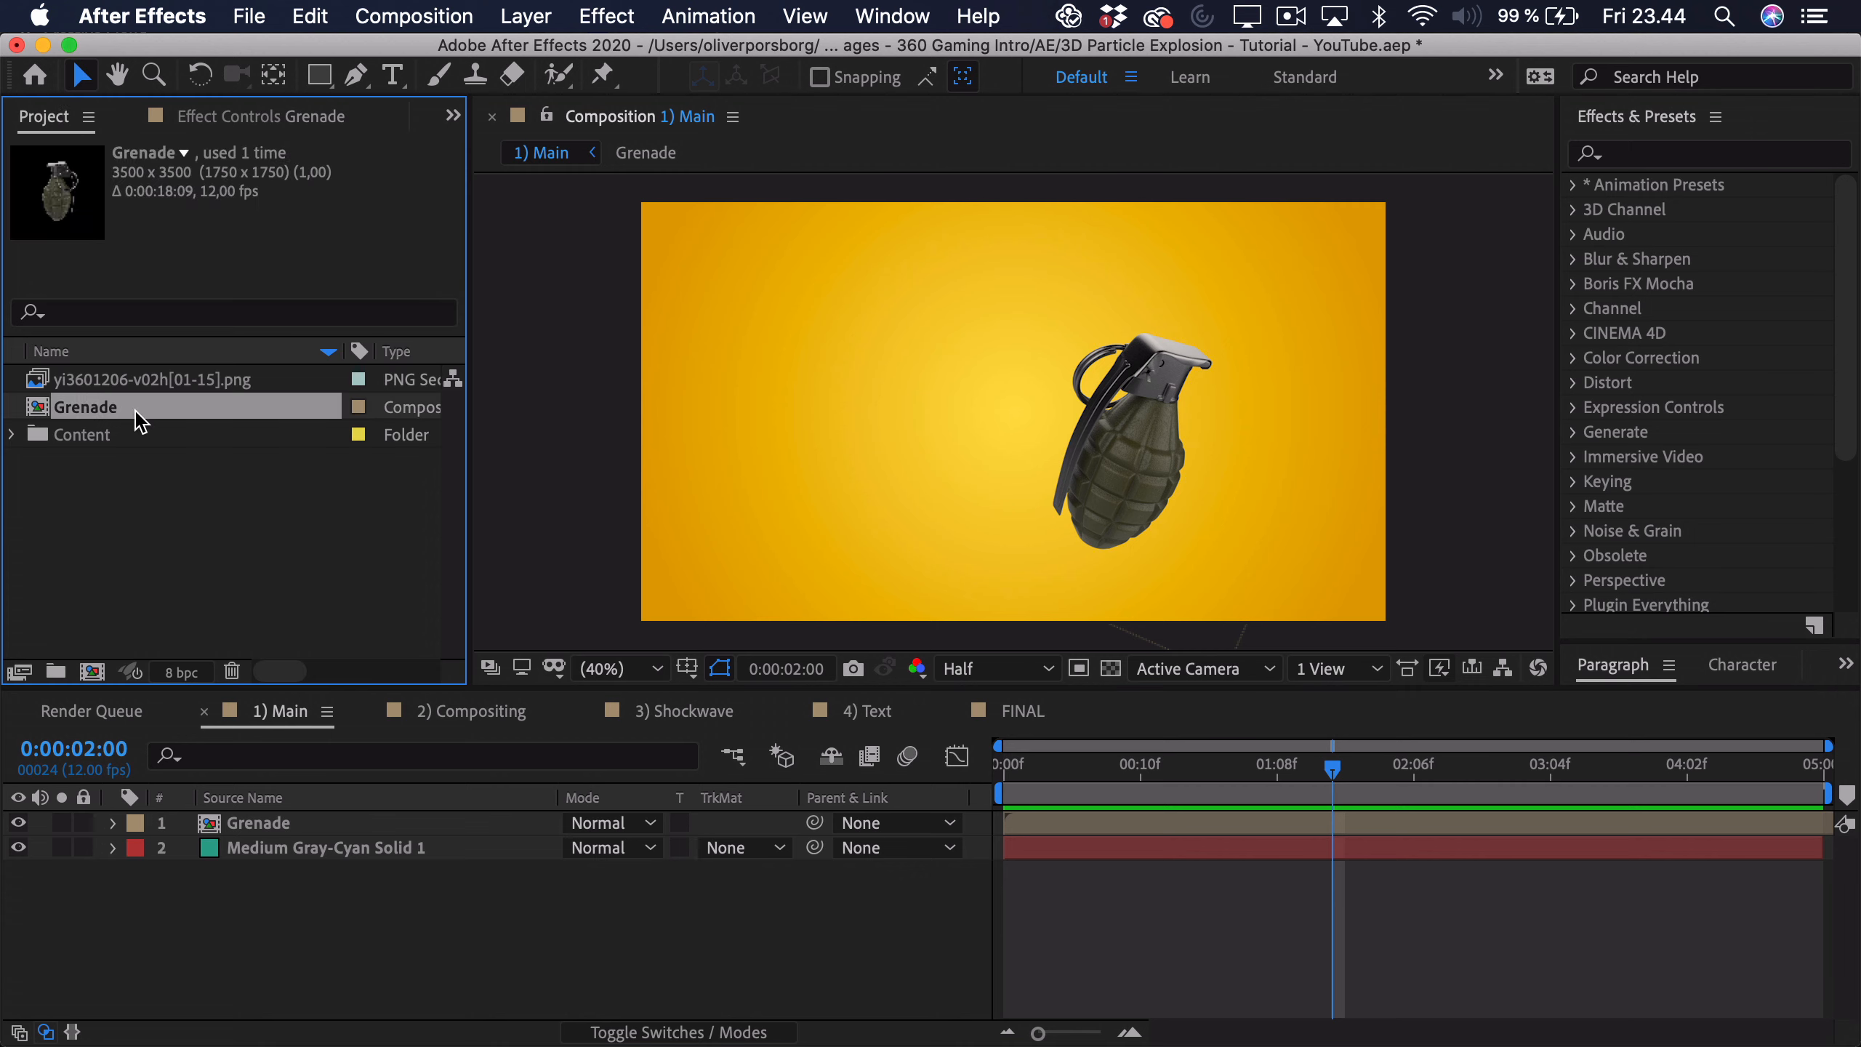
key("super+d")
left_click_drag(137, 413, 293, 806)
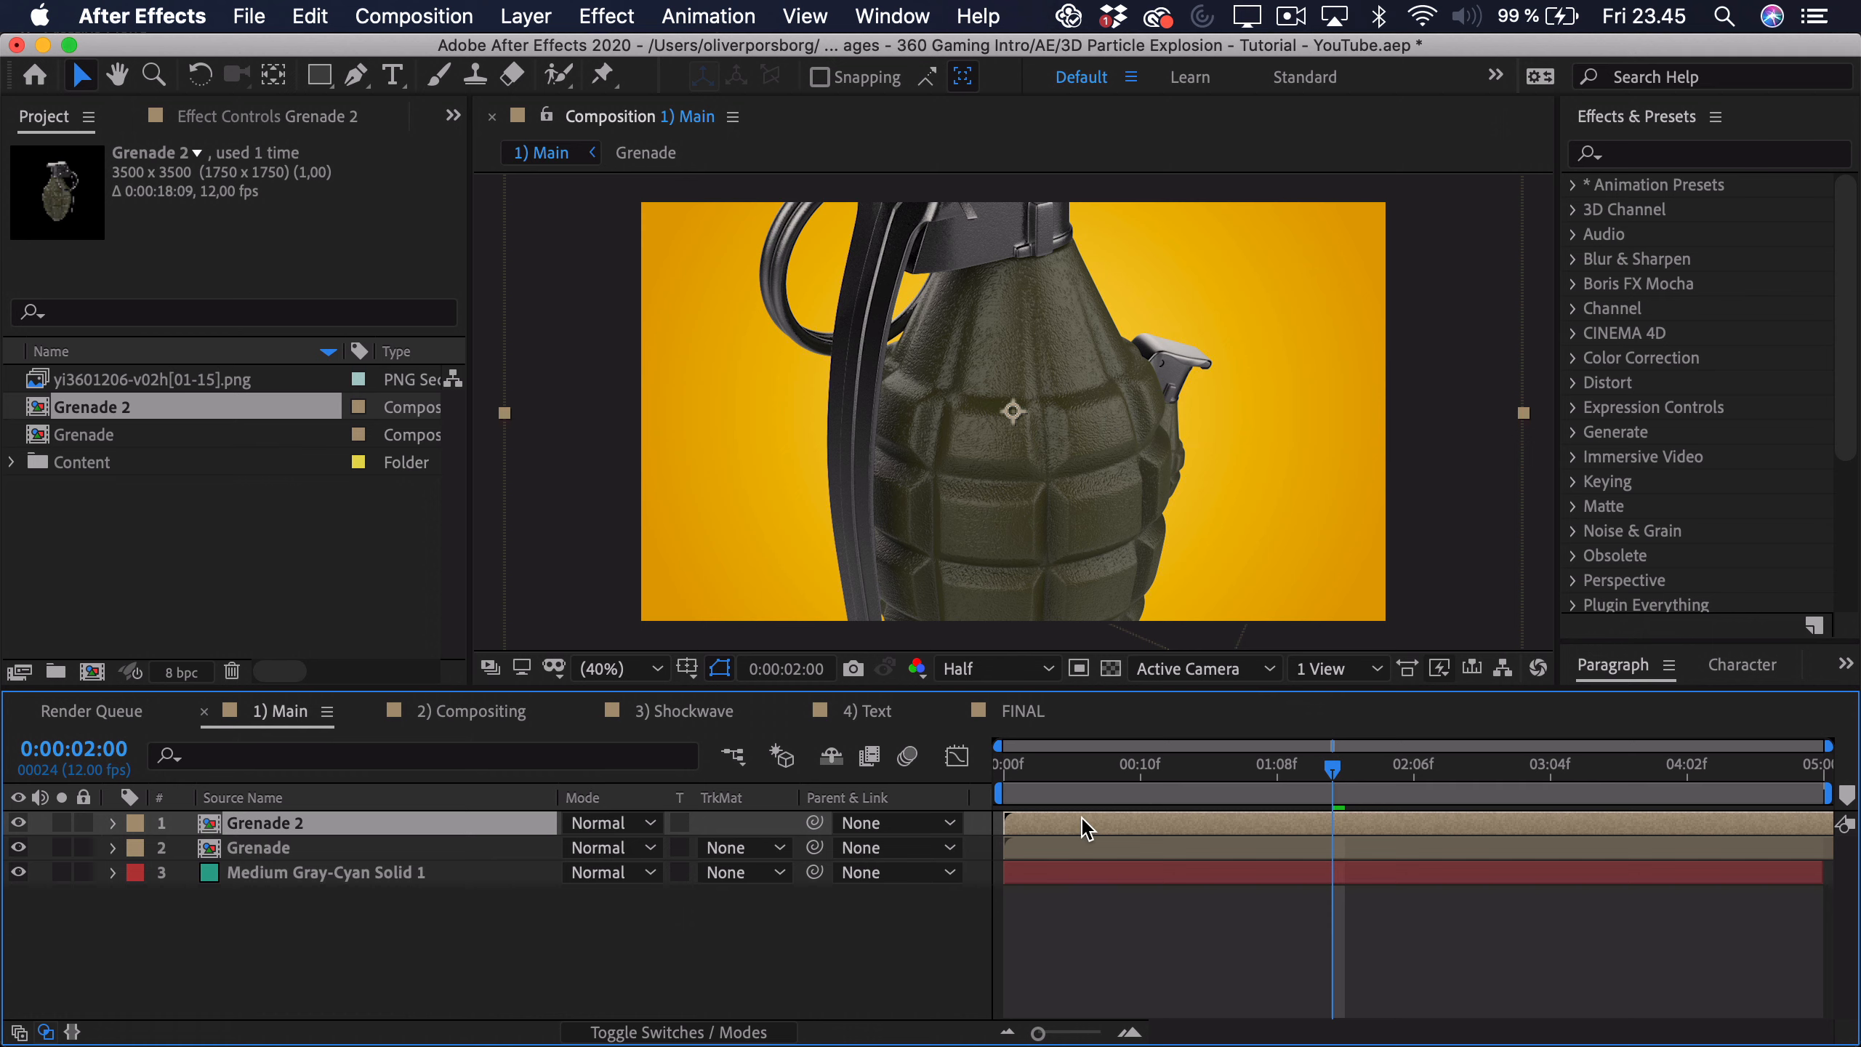
Step: Copy all position, scale and rotation keyframes from the Grenade layer onto the Grenade 2 layer, starting at 0:00:00:00
left_click(1092, 849)
key("u")
left_click_drag(1829, 986, 998, 865)
key("super+c")
key("Home")
left_click(1041, 828)
key("super+v")
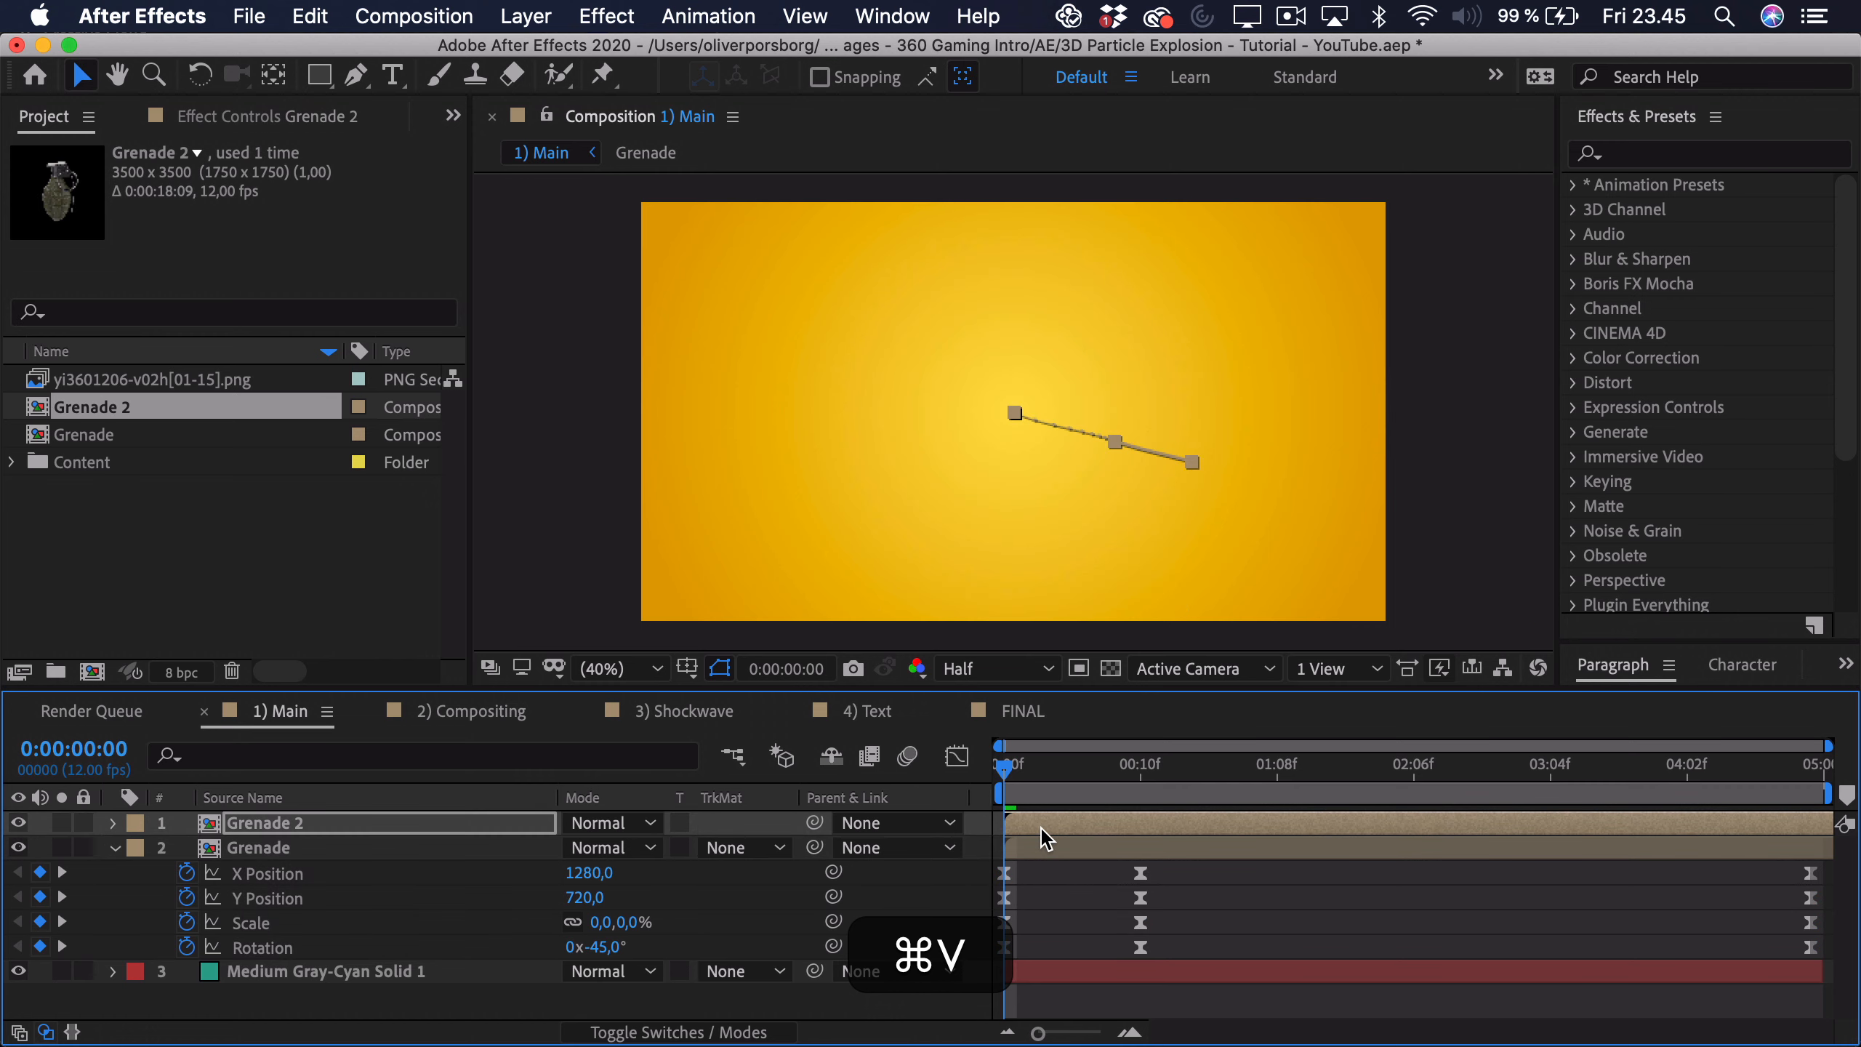
left_click_drag(1050, 765, 1073, 808)
Step: Open the Grenade 2 composition, preview its spin and rename the composition as Grenade Reverse
double_click(386, 831)
key("space")
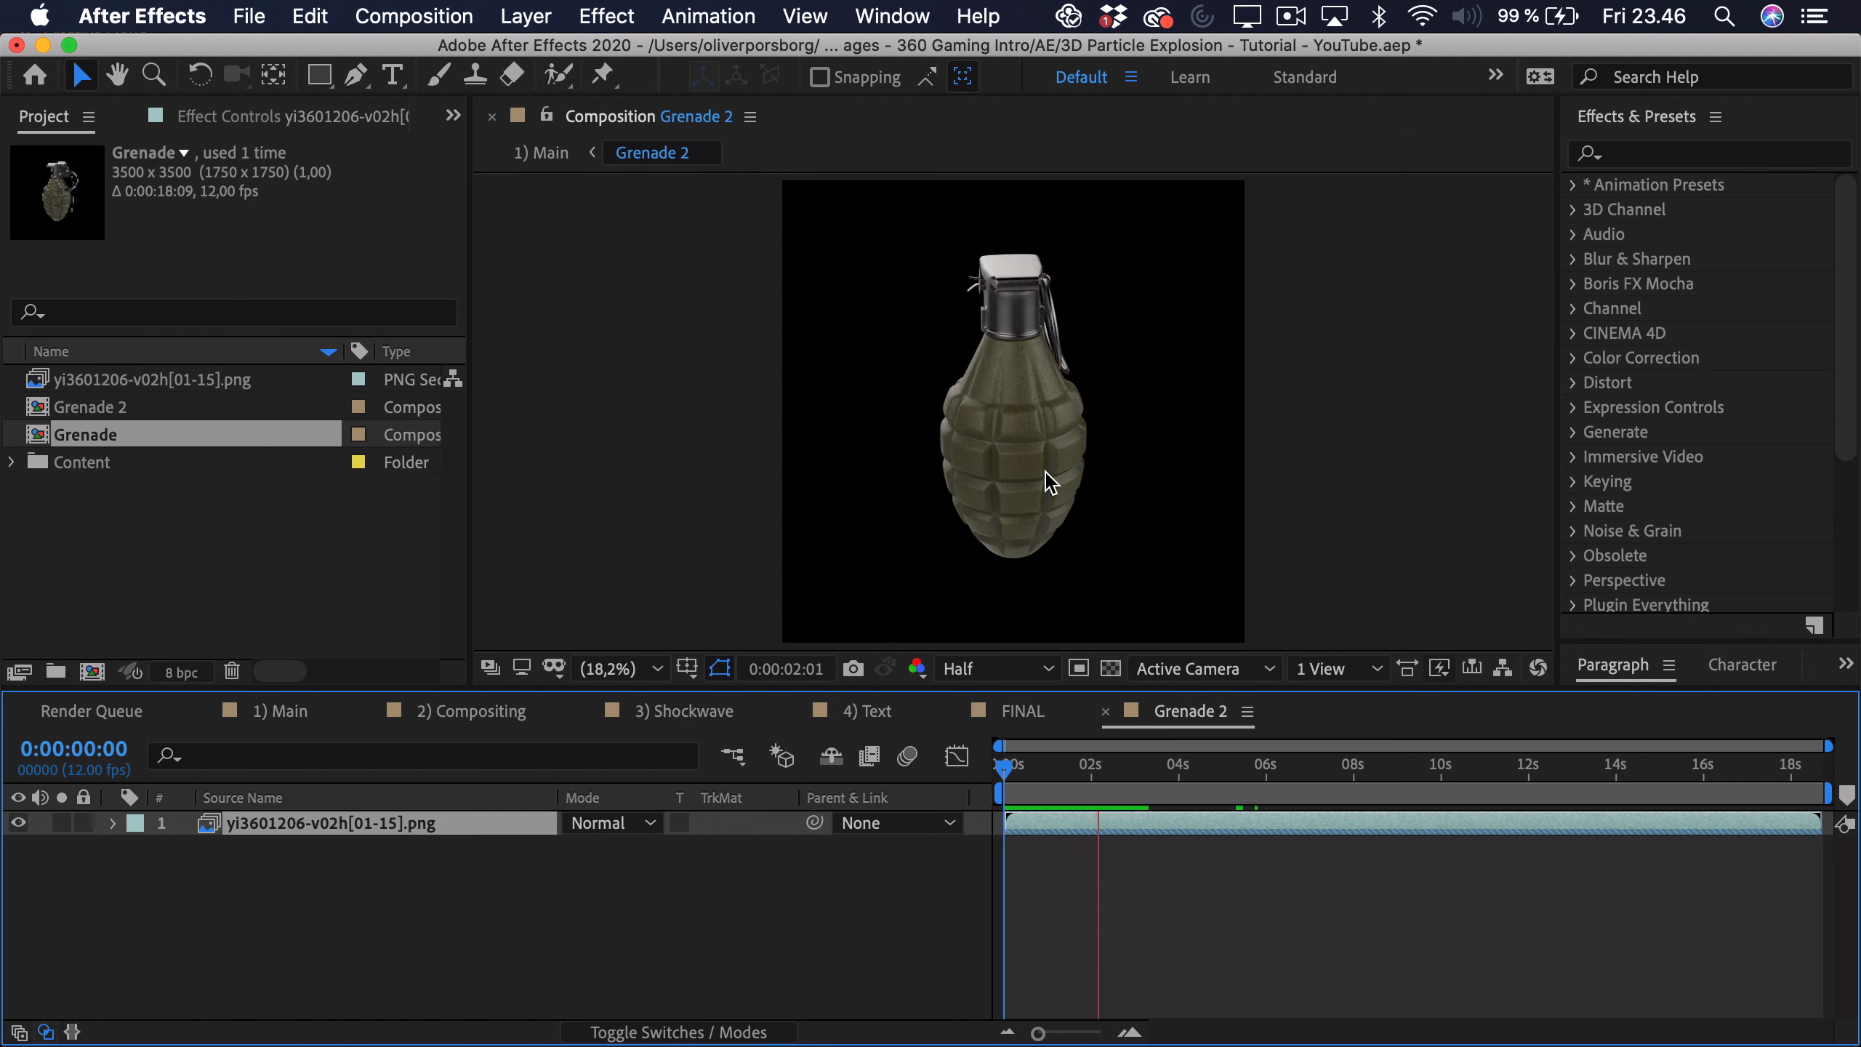
key("space")
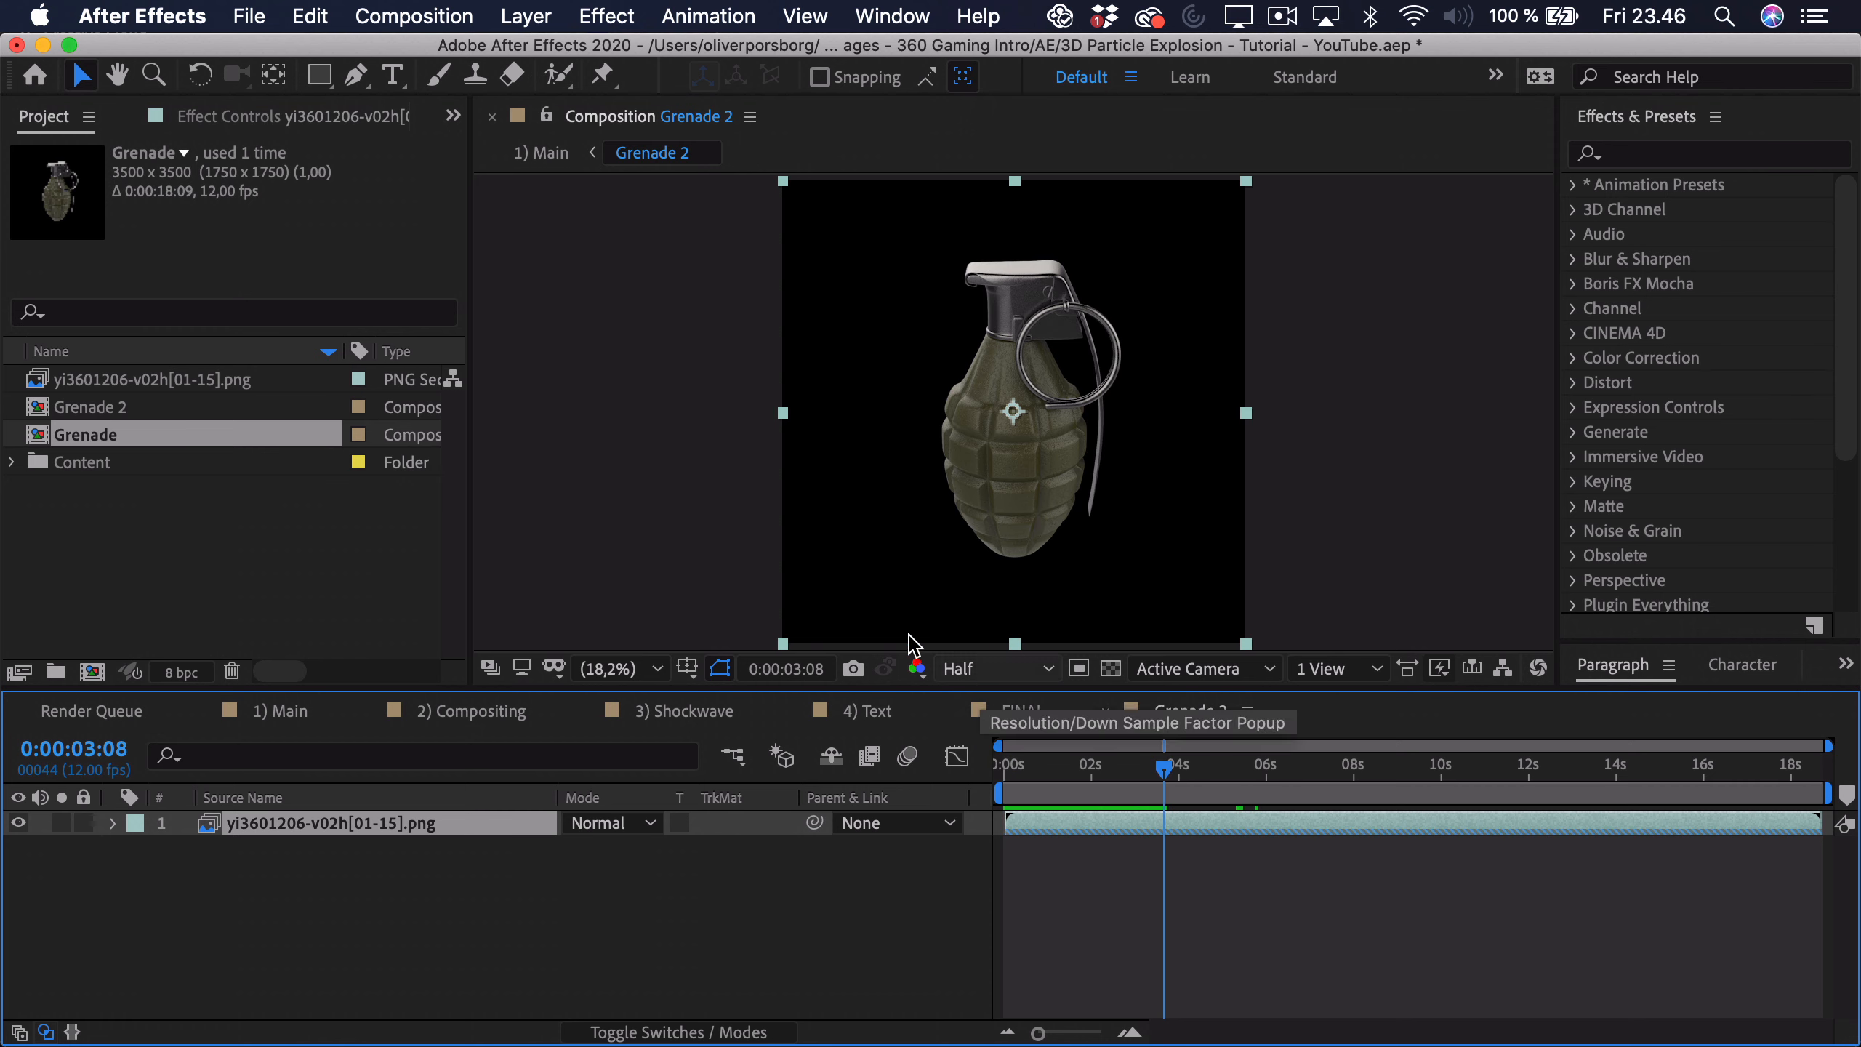
left_click(401, 22)
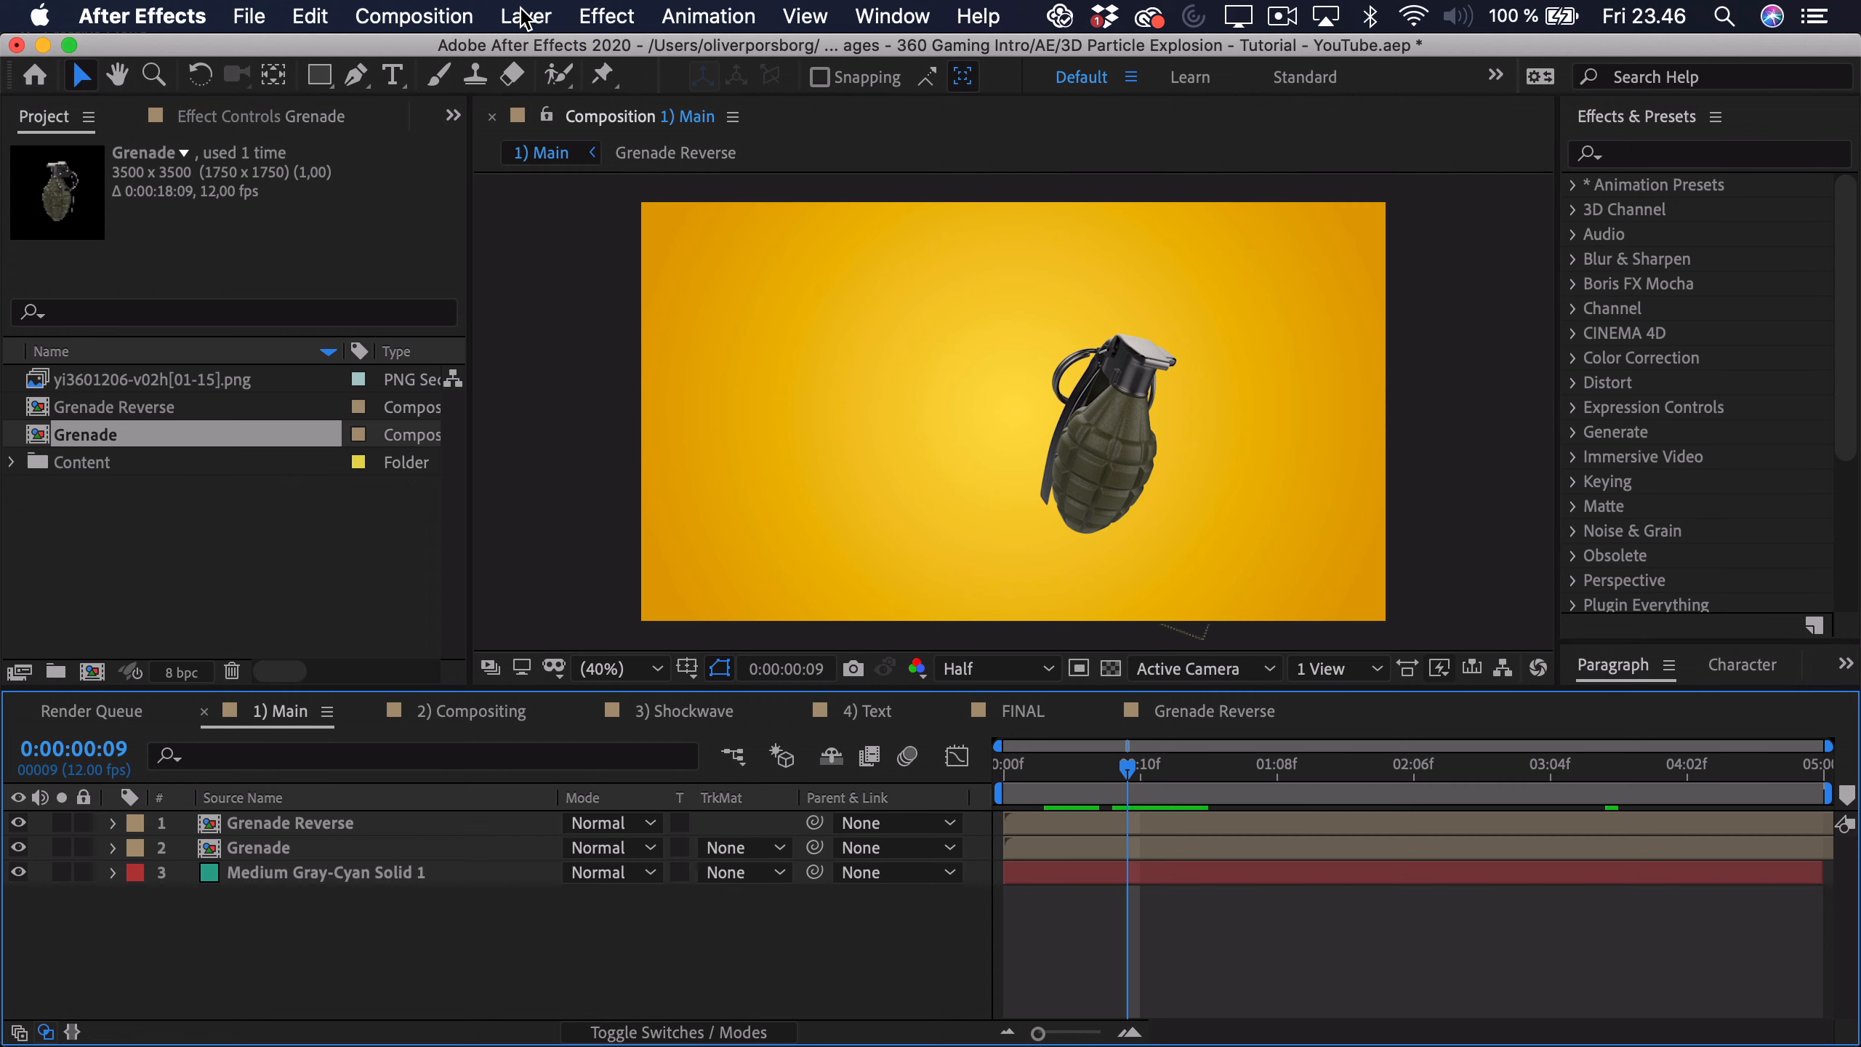
Step: Add a null object to the Main composition and name it CTRL
left_click(526, 18)
mouse_move(539, 51)
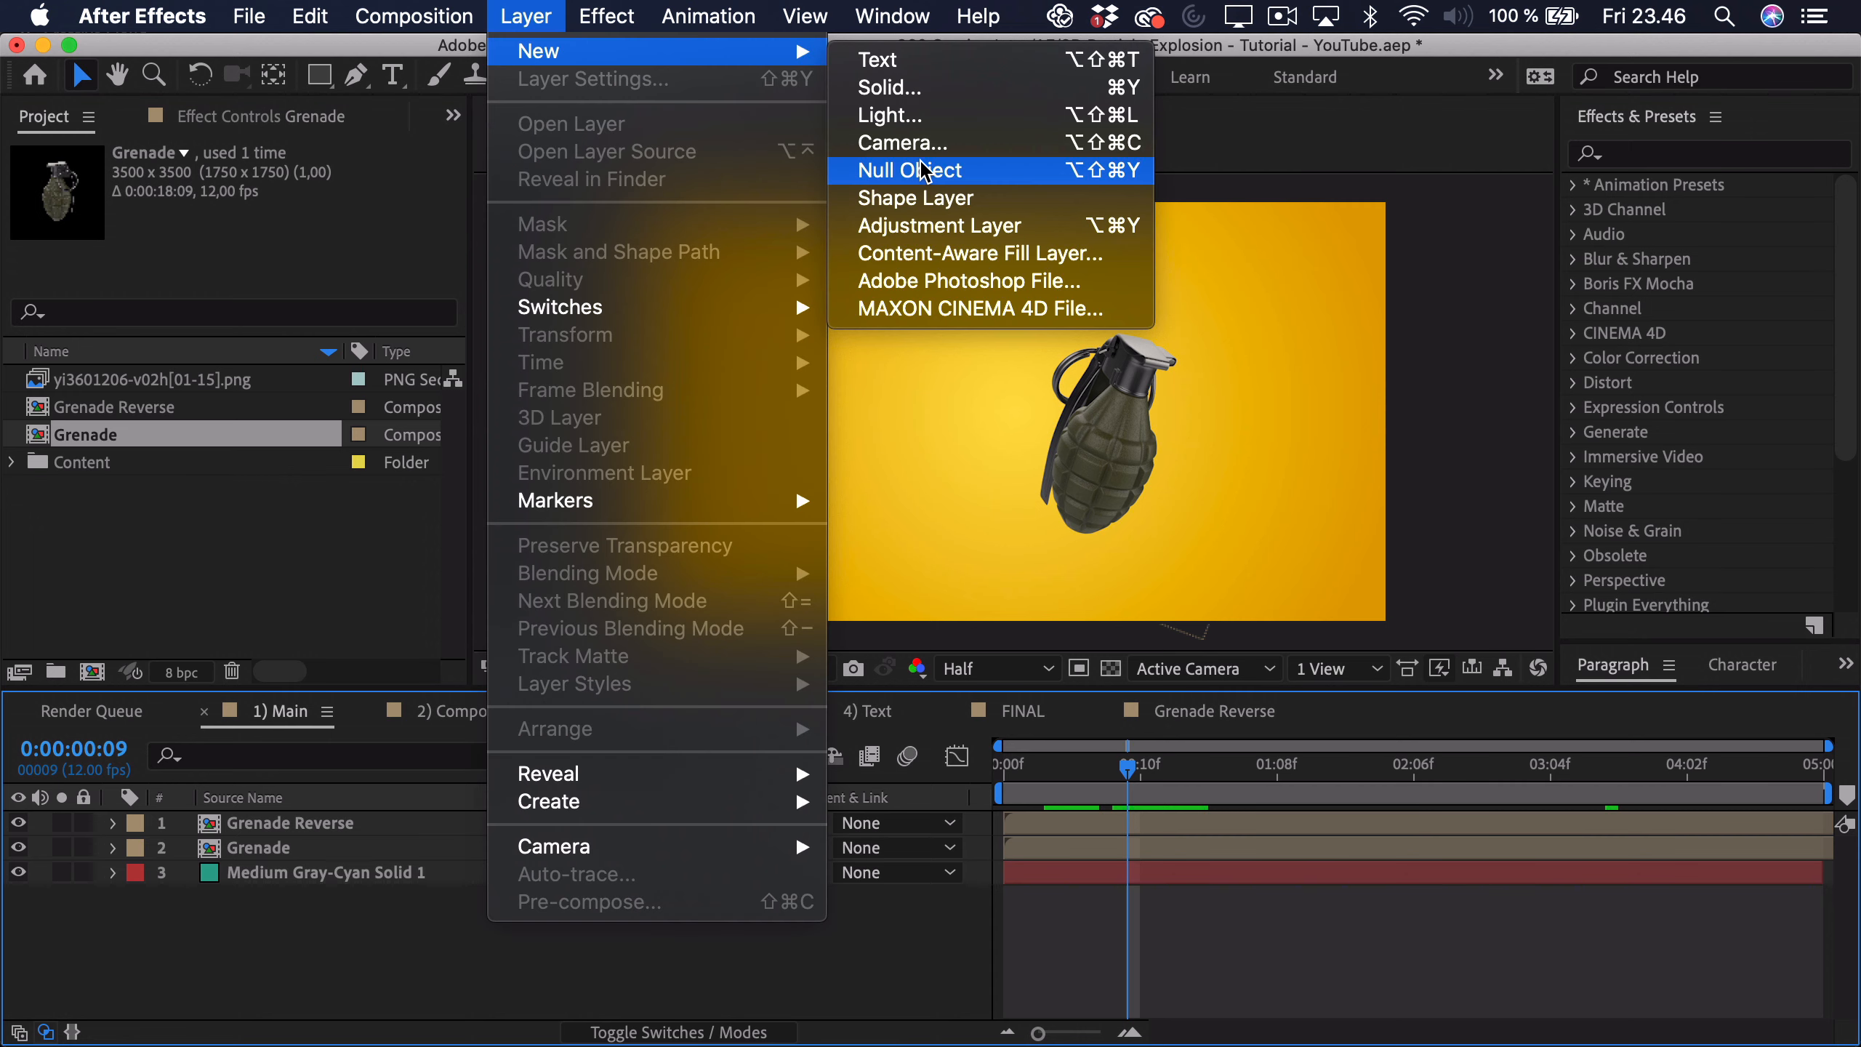
left_click(901, 168)
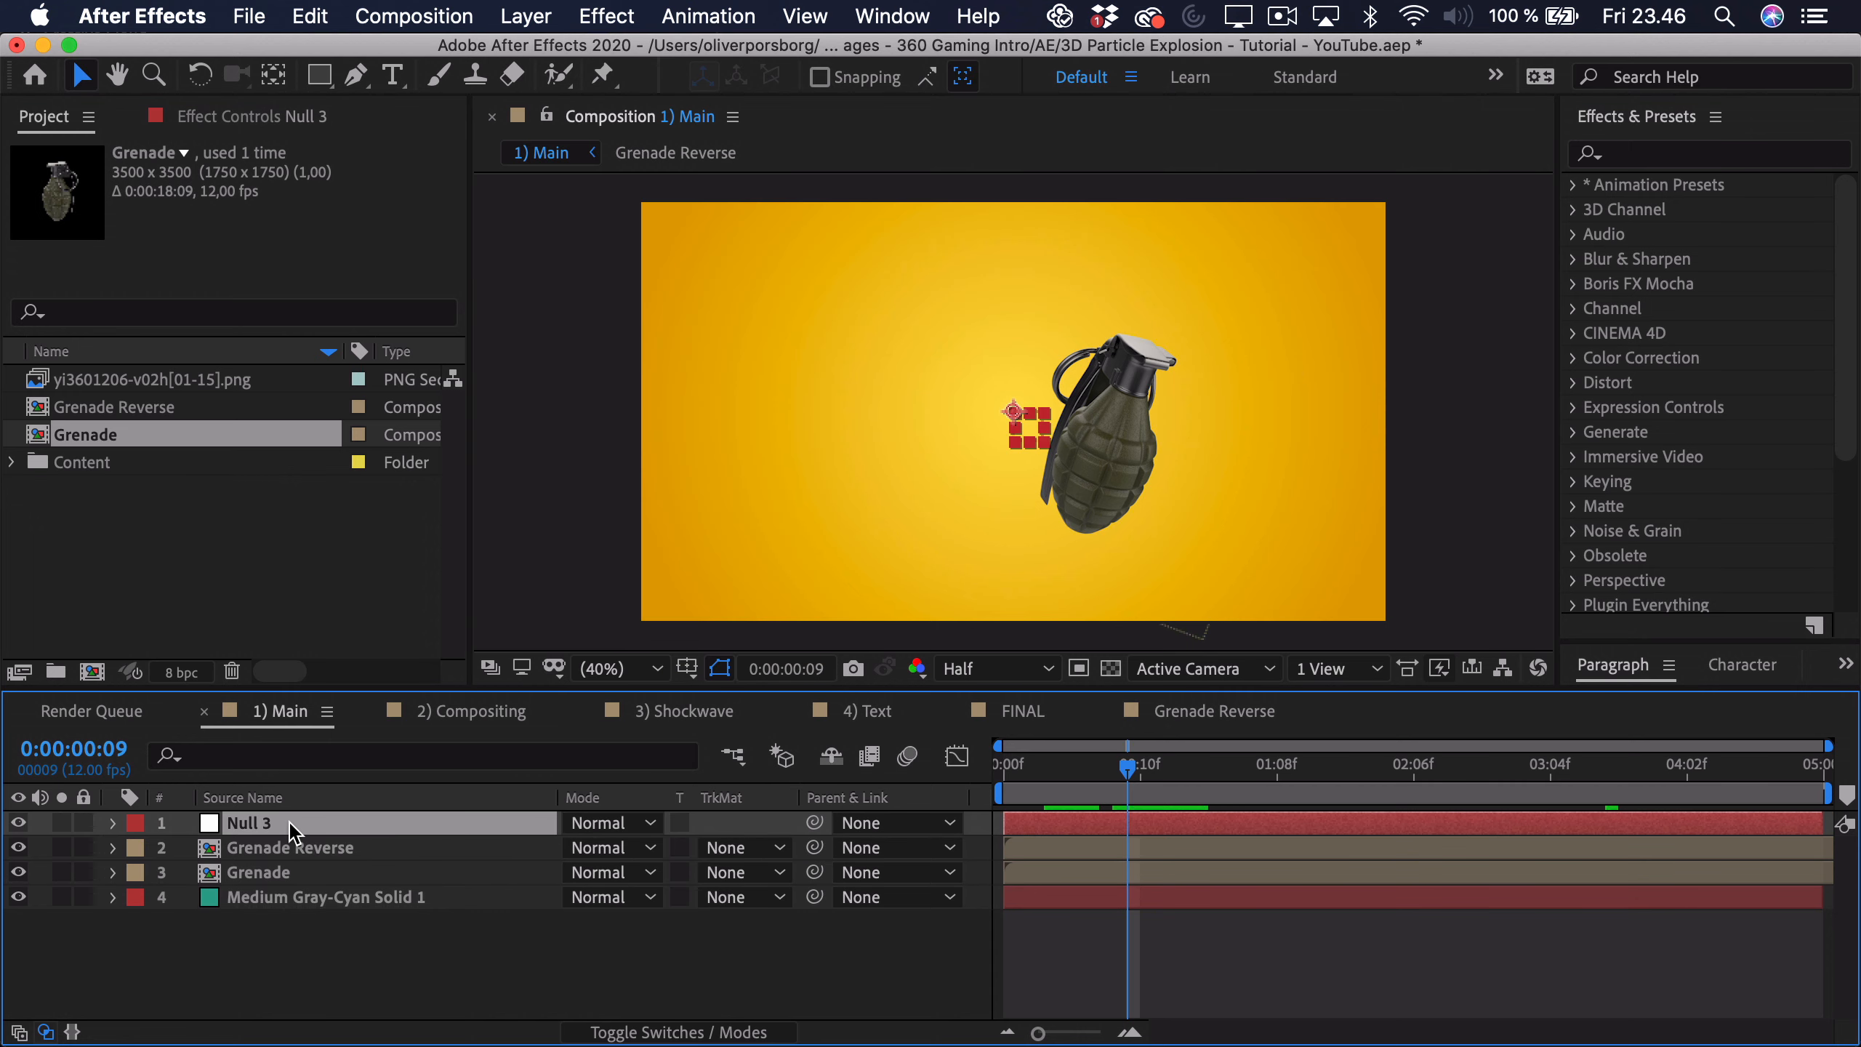
key("Return")
type("CTRL")
key("Return")
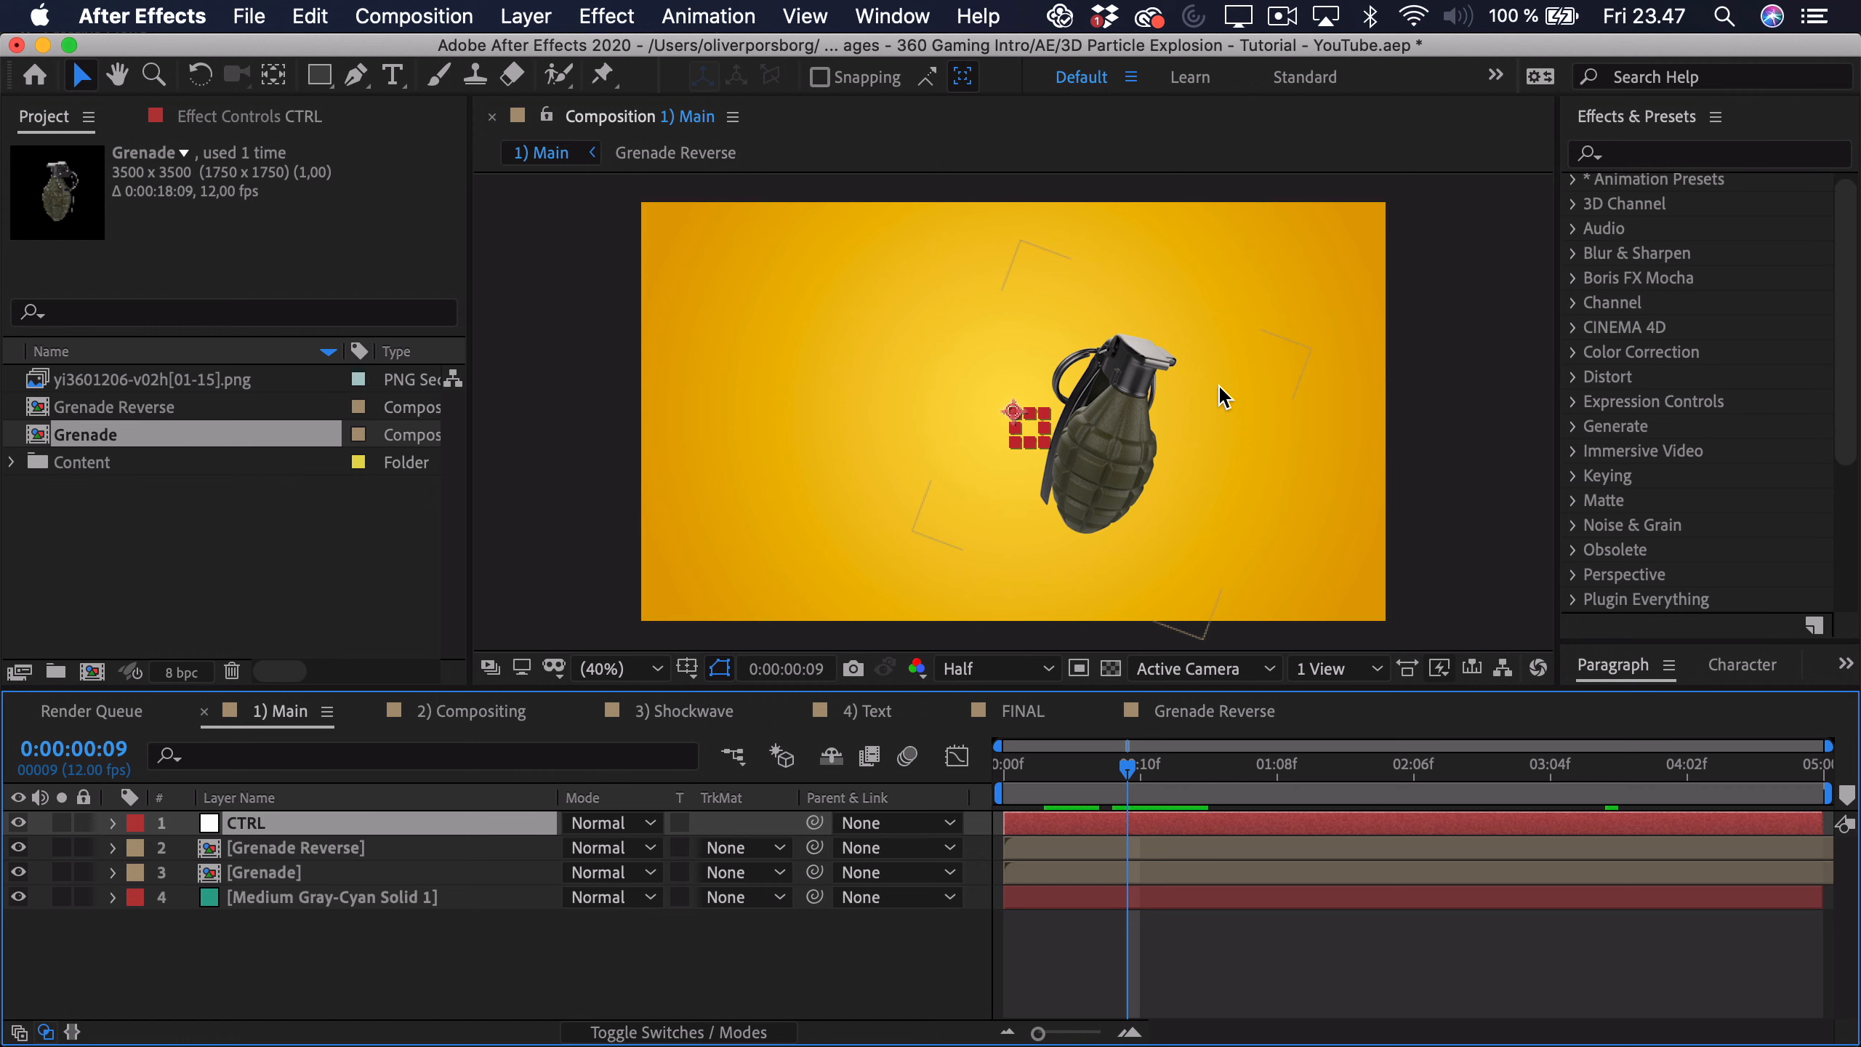
Step: Apply a Checkbox Control effect to the CTRL null and rename the effect as Reverse
left_click(1660, 154)
type("check")
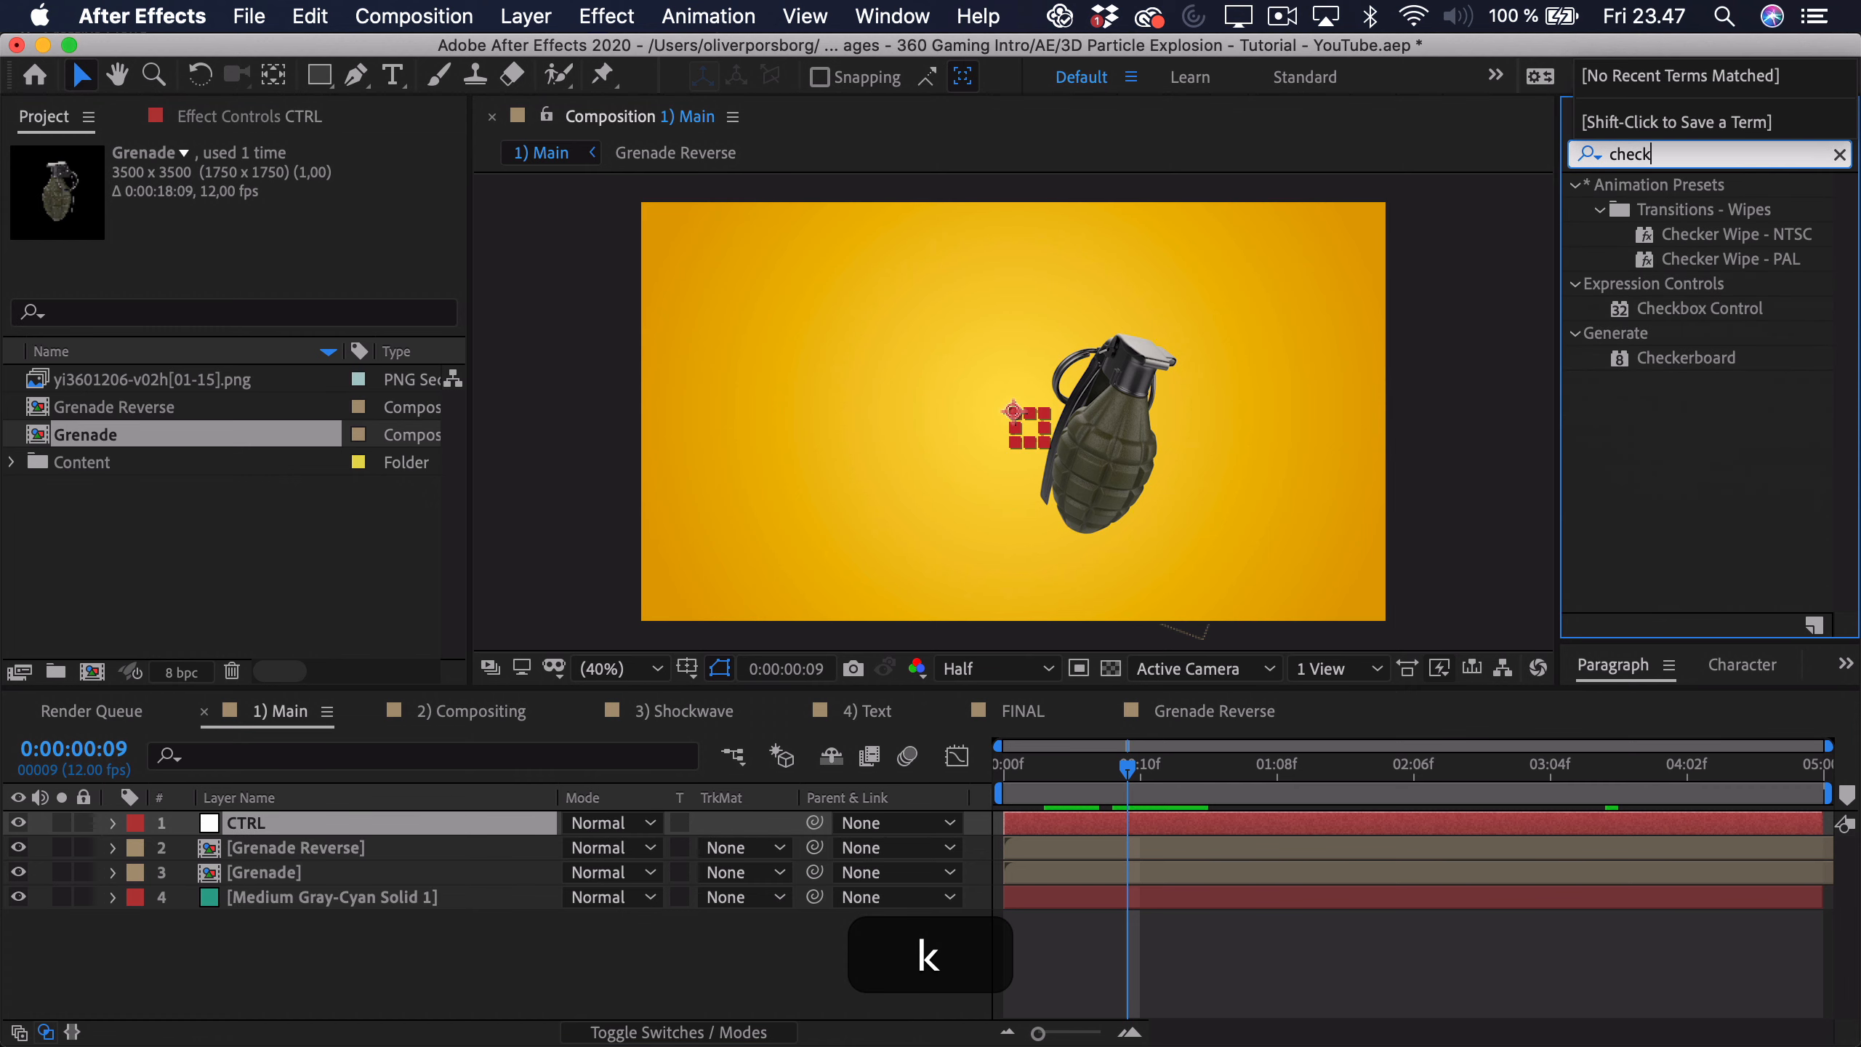
left_click_drag(1744, 316, 431, 831)
left_click(121, 183)
key("r")
key("Return")
type("Reverse")
key("Return")
left_click(353, 965)
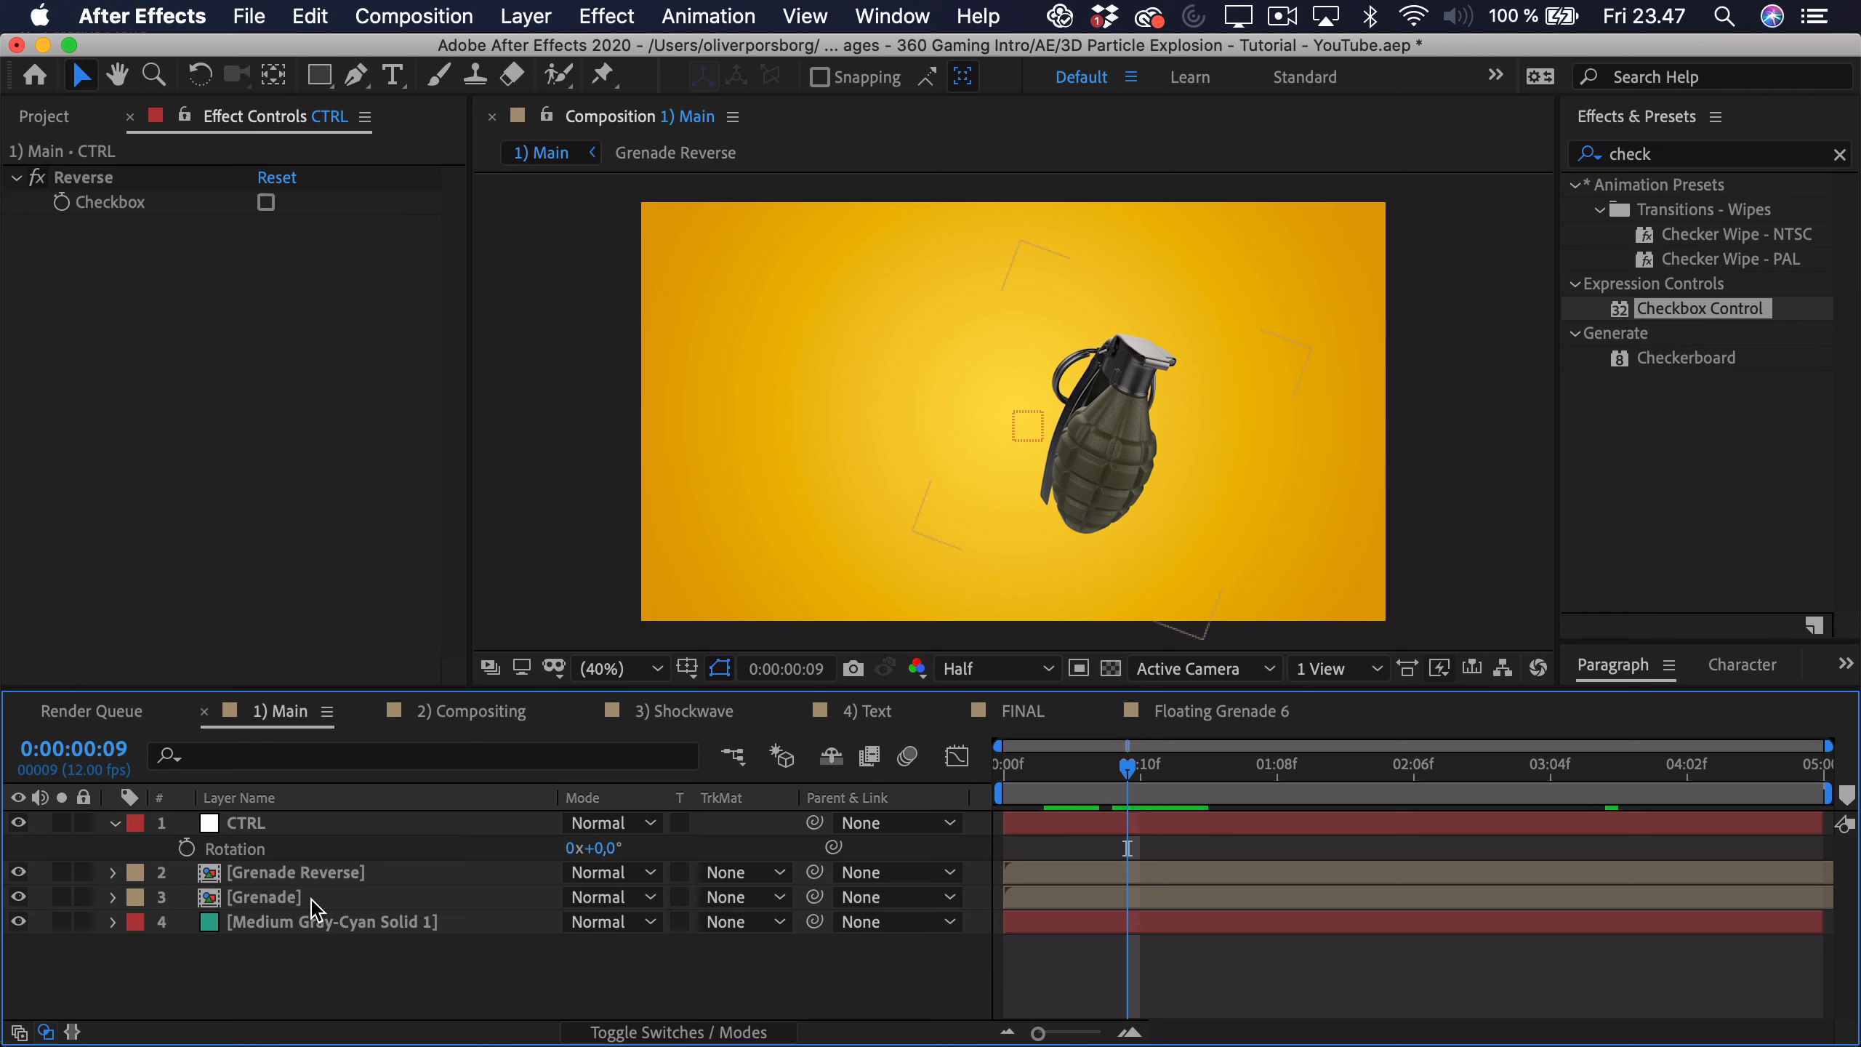
Step: Enable an expression on the Opacity of the Grenade Reverse layer
left_click(290, 879)
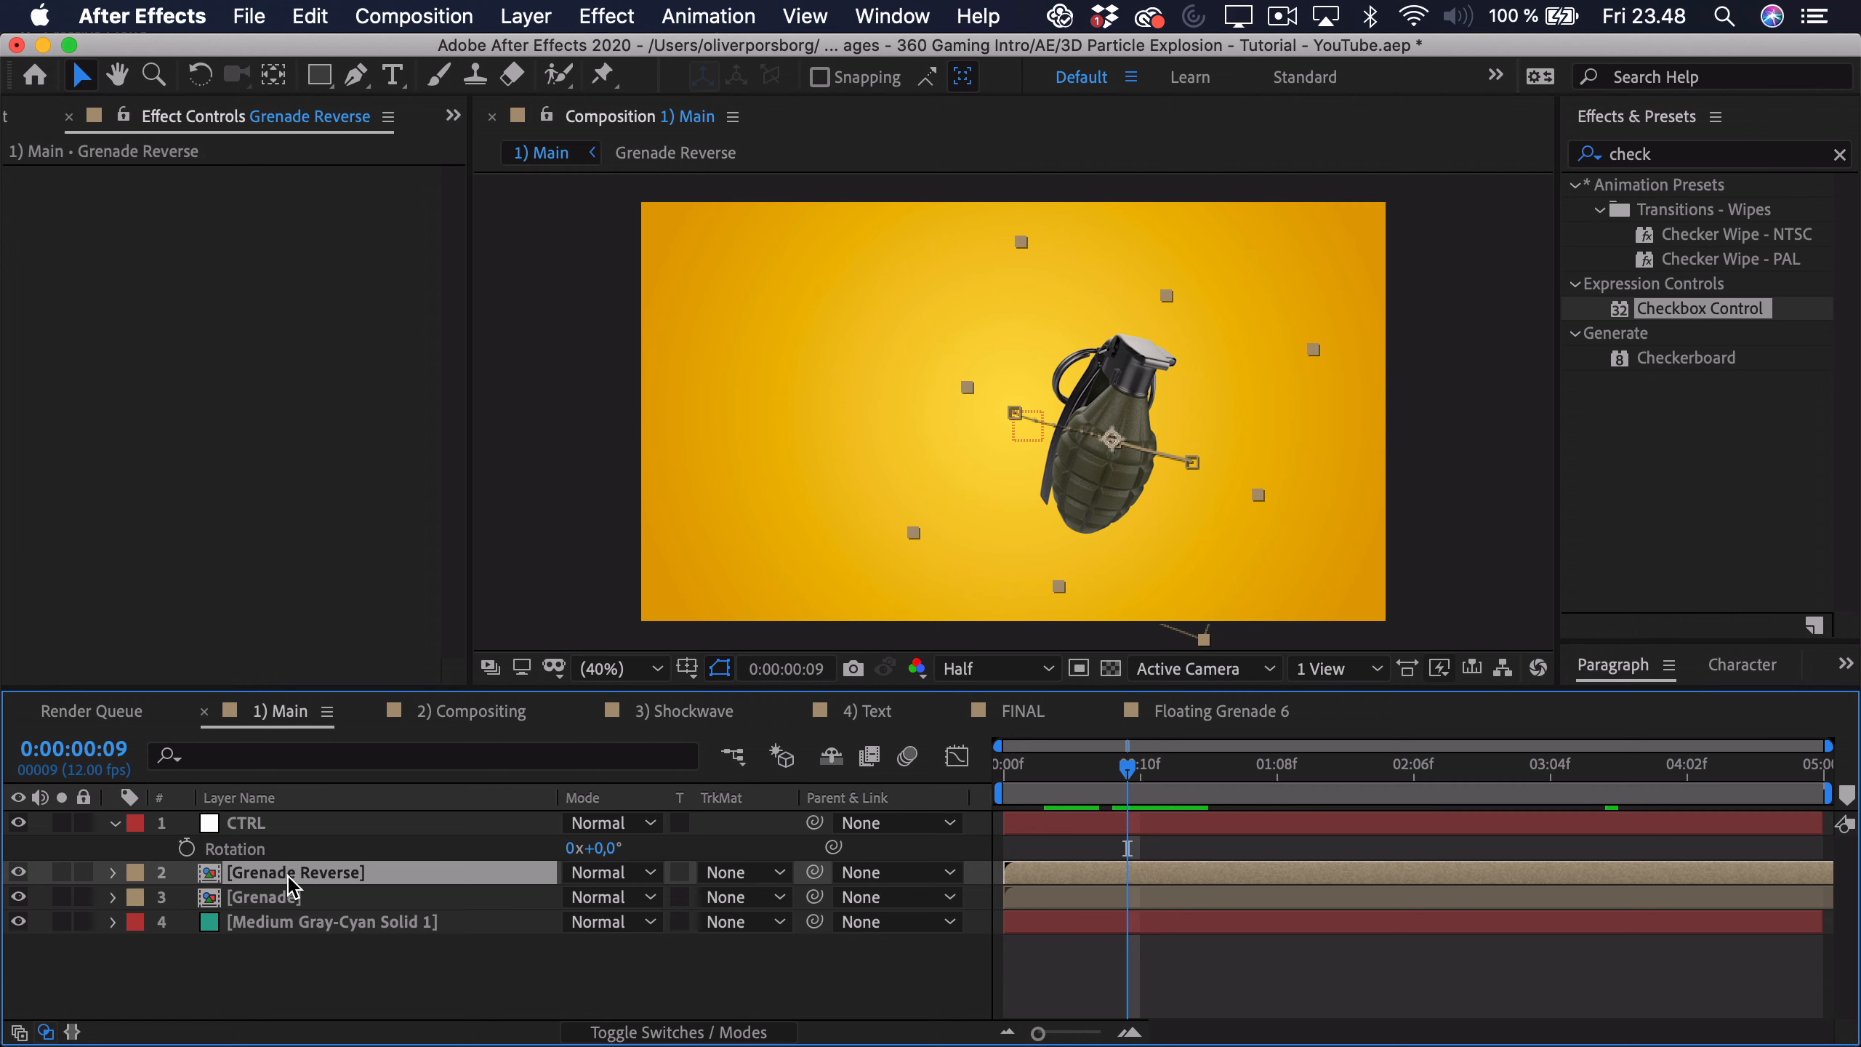
key("t")
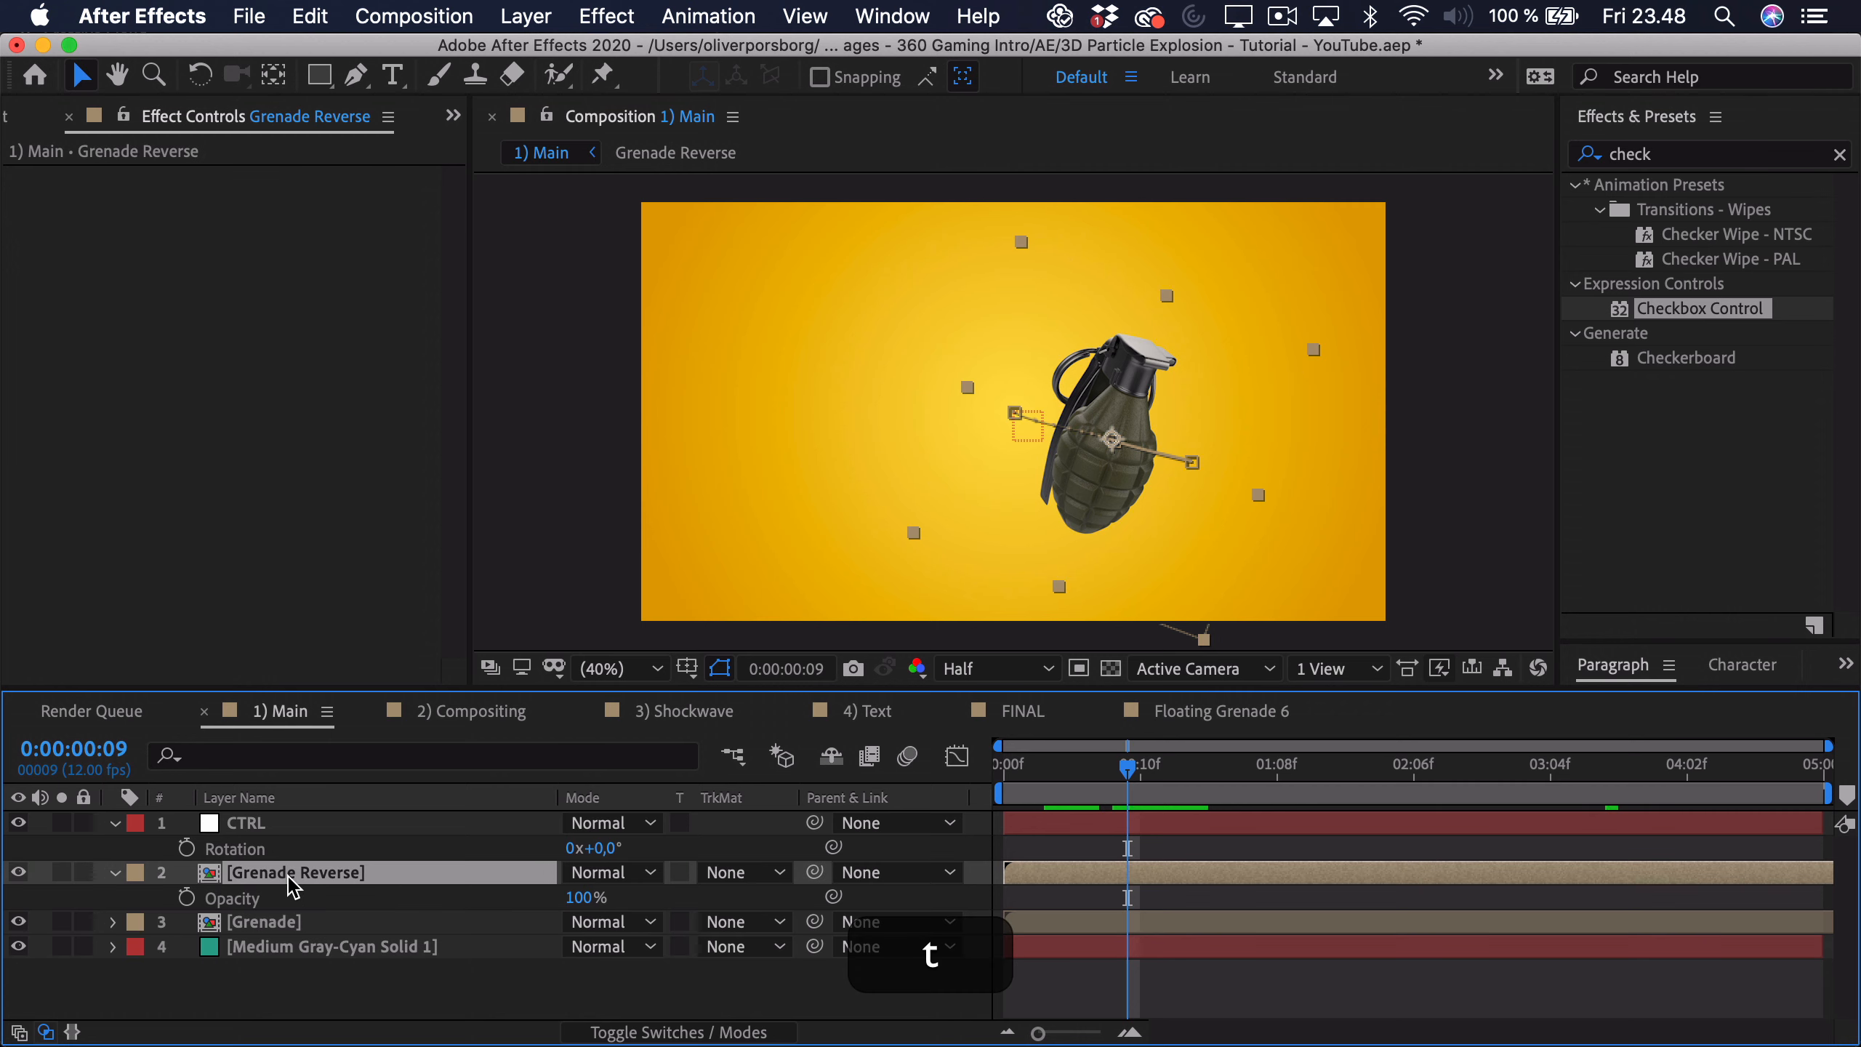
left_click(186, 901, "alt")
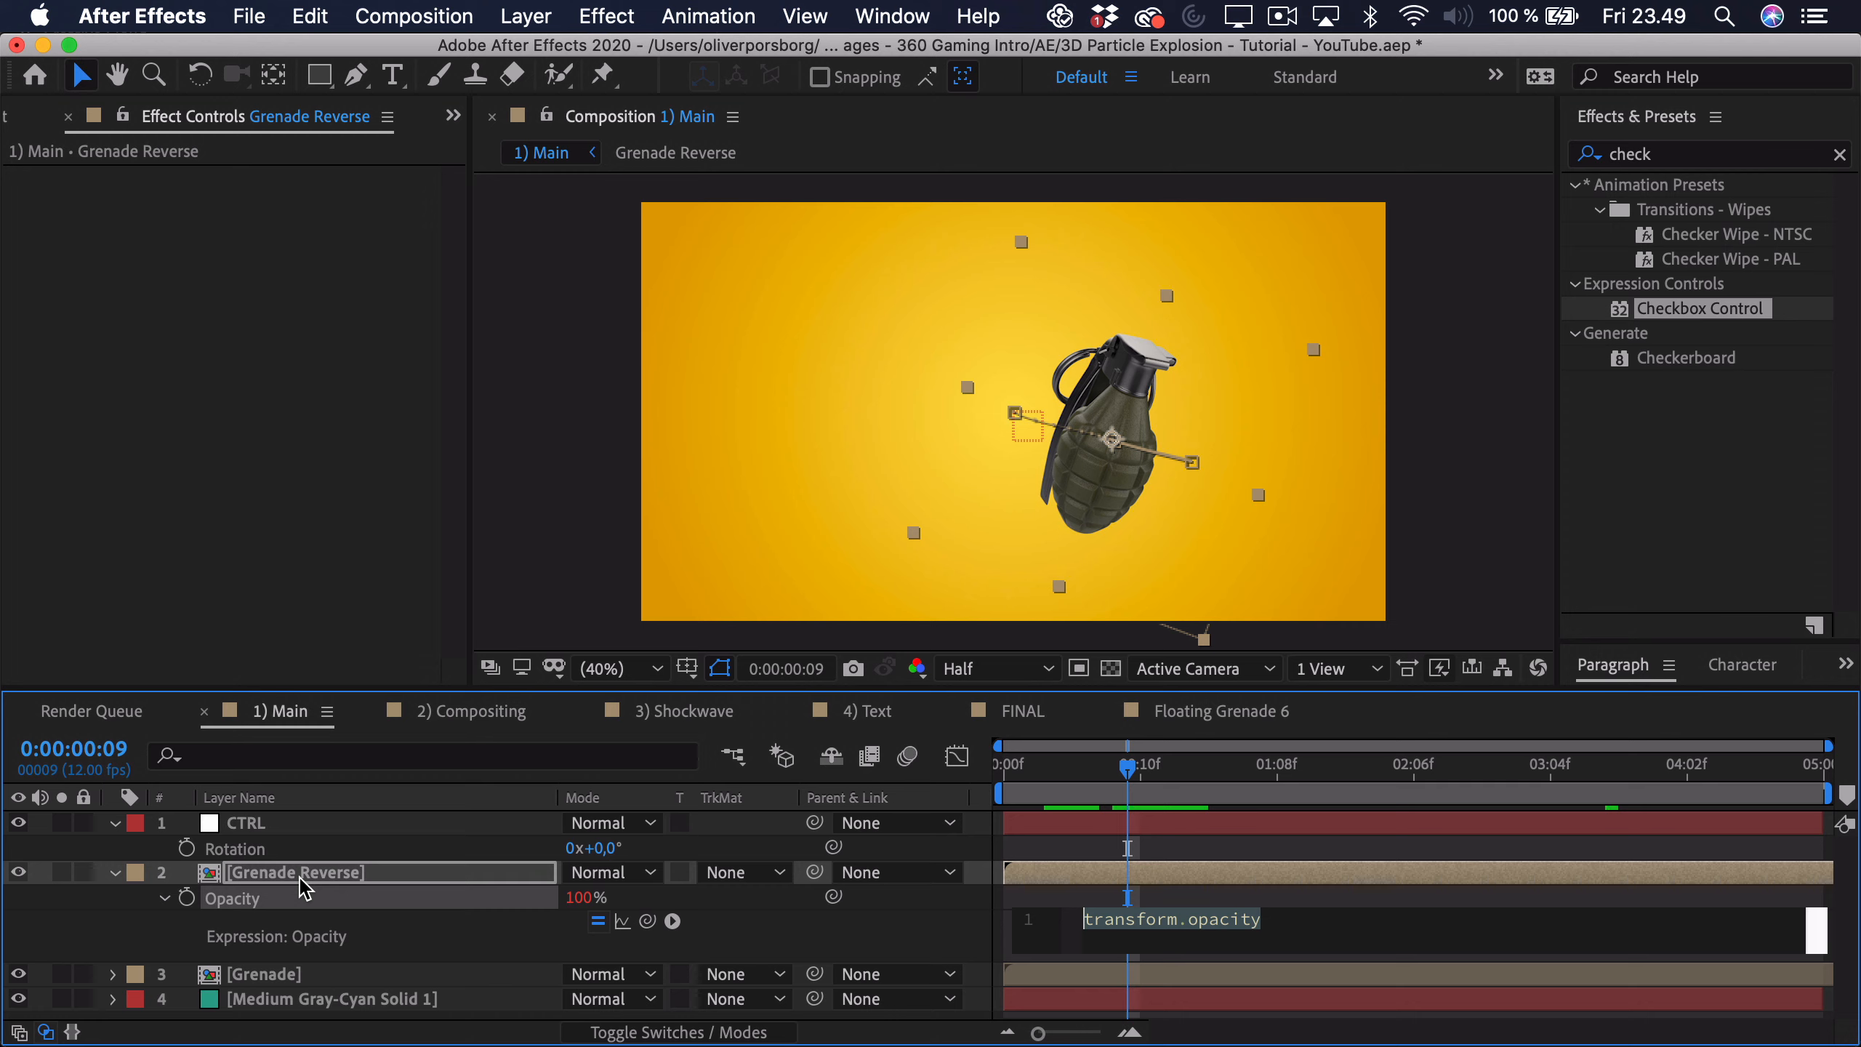
Step: Set the Opacity expression to if (thisComp.layer("CTRL").effect("Reverse")("Checkbox") == 0) {0} else {100}, and turn on CTRL's Reverse checkbox
left_click(293, 822)
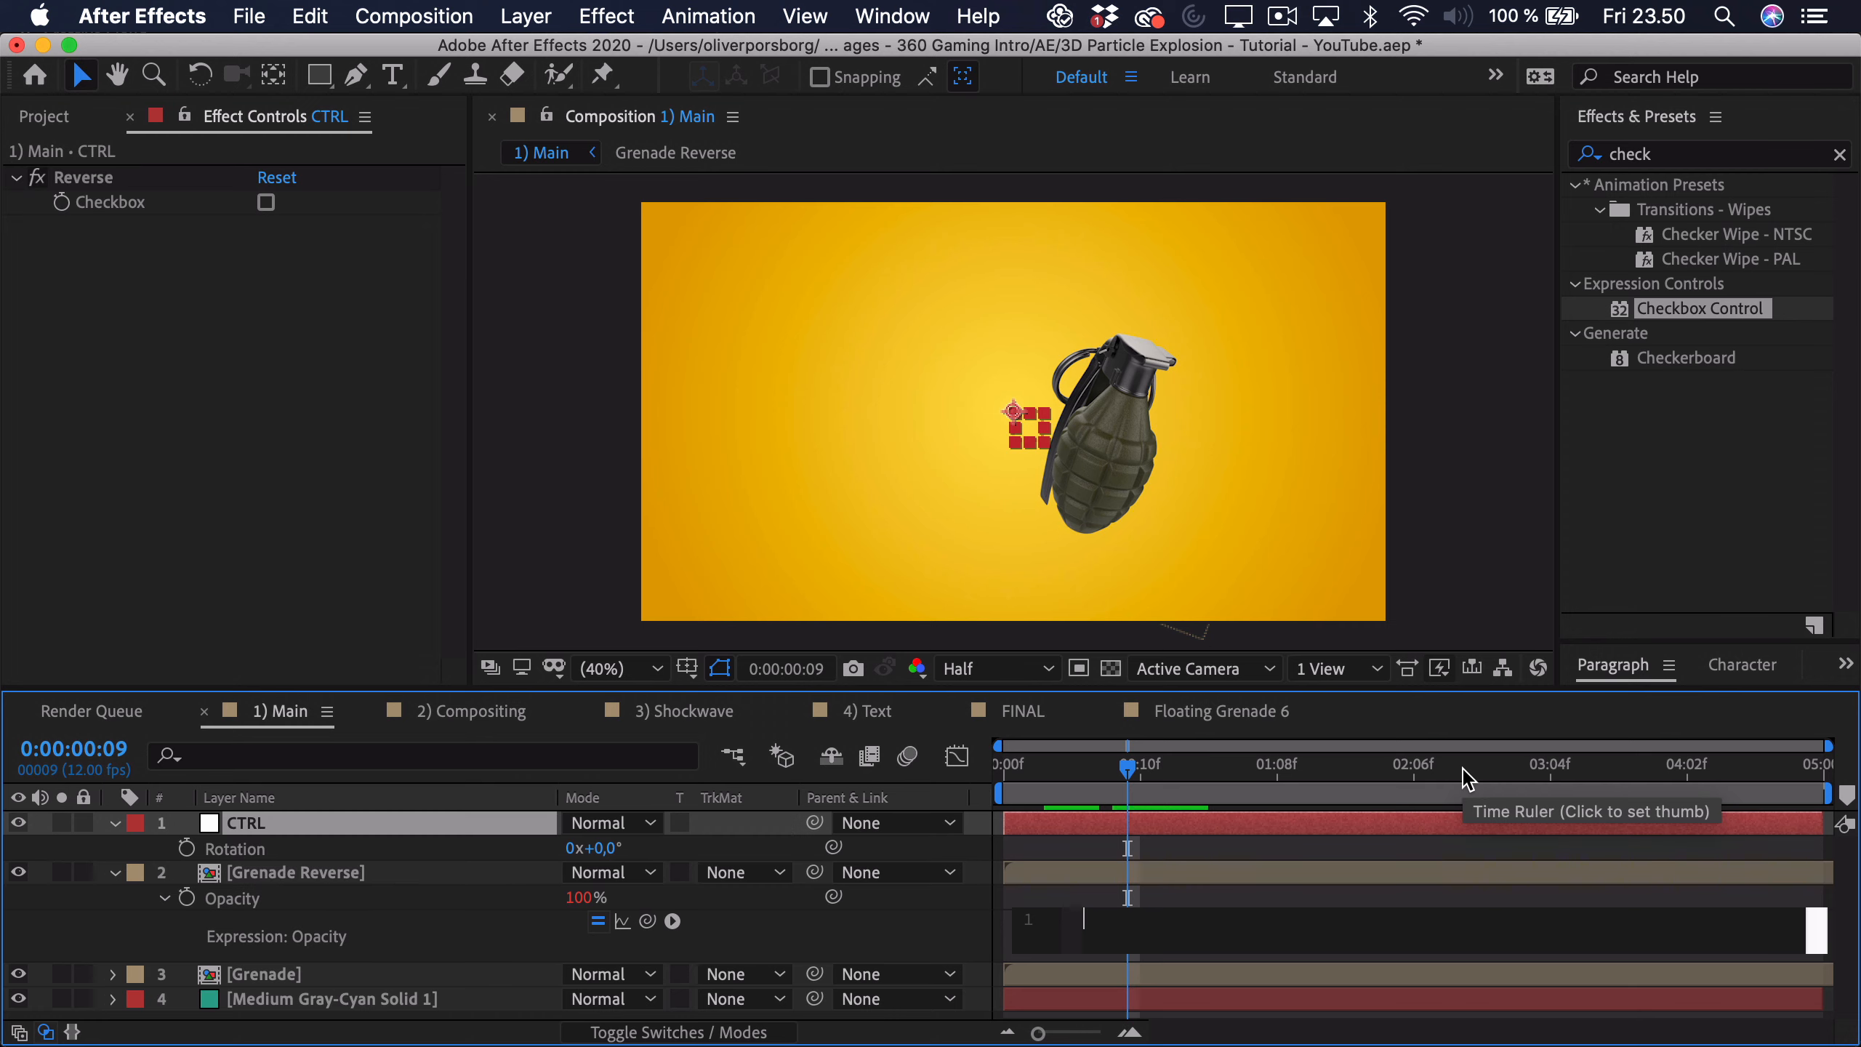
type("if (")
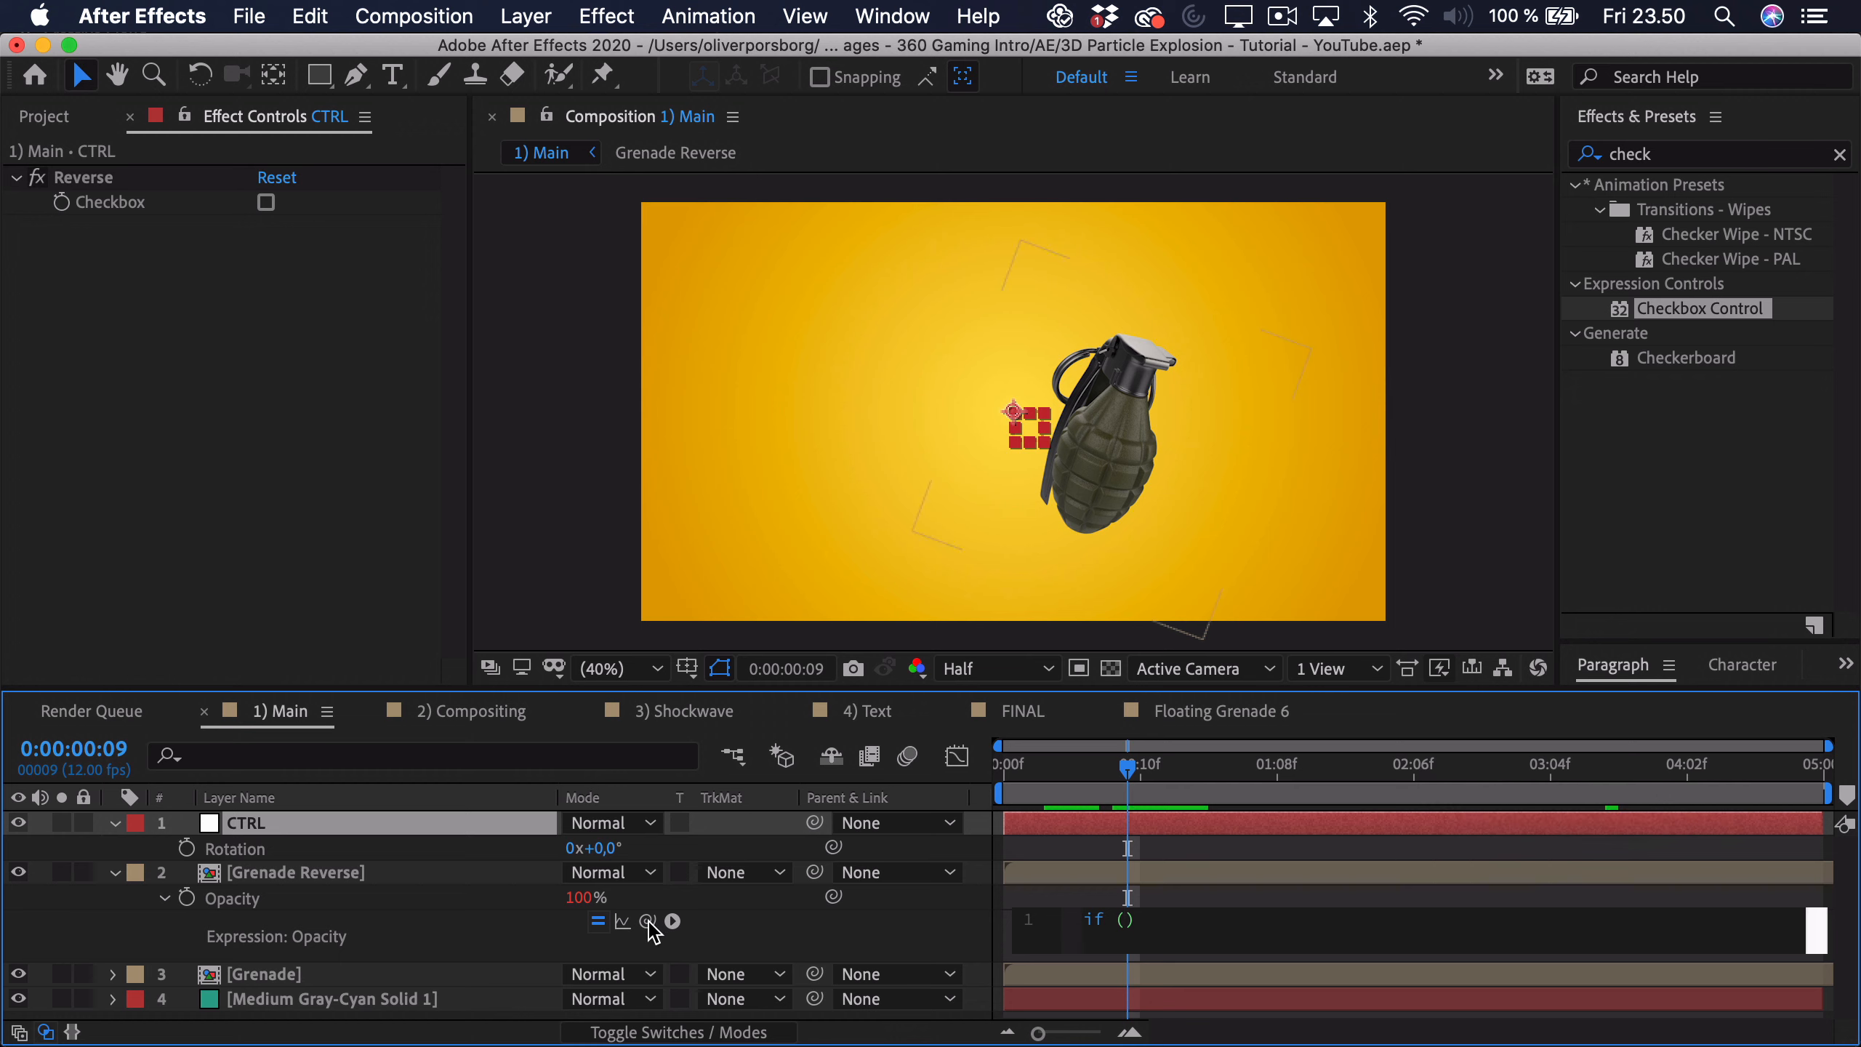
left_click_drag(646, 921, 120, 207)
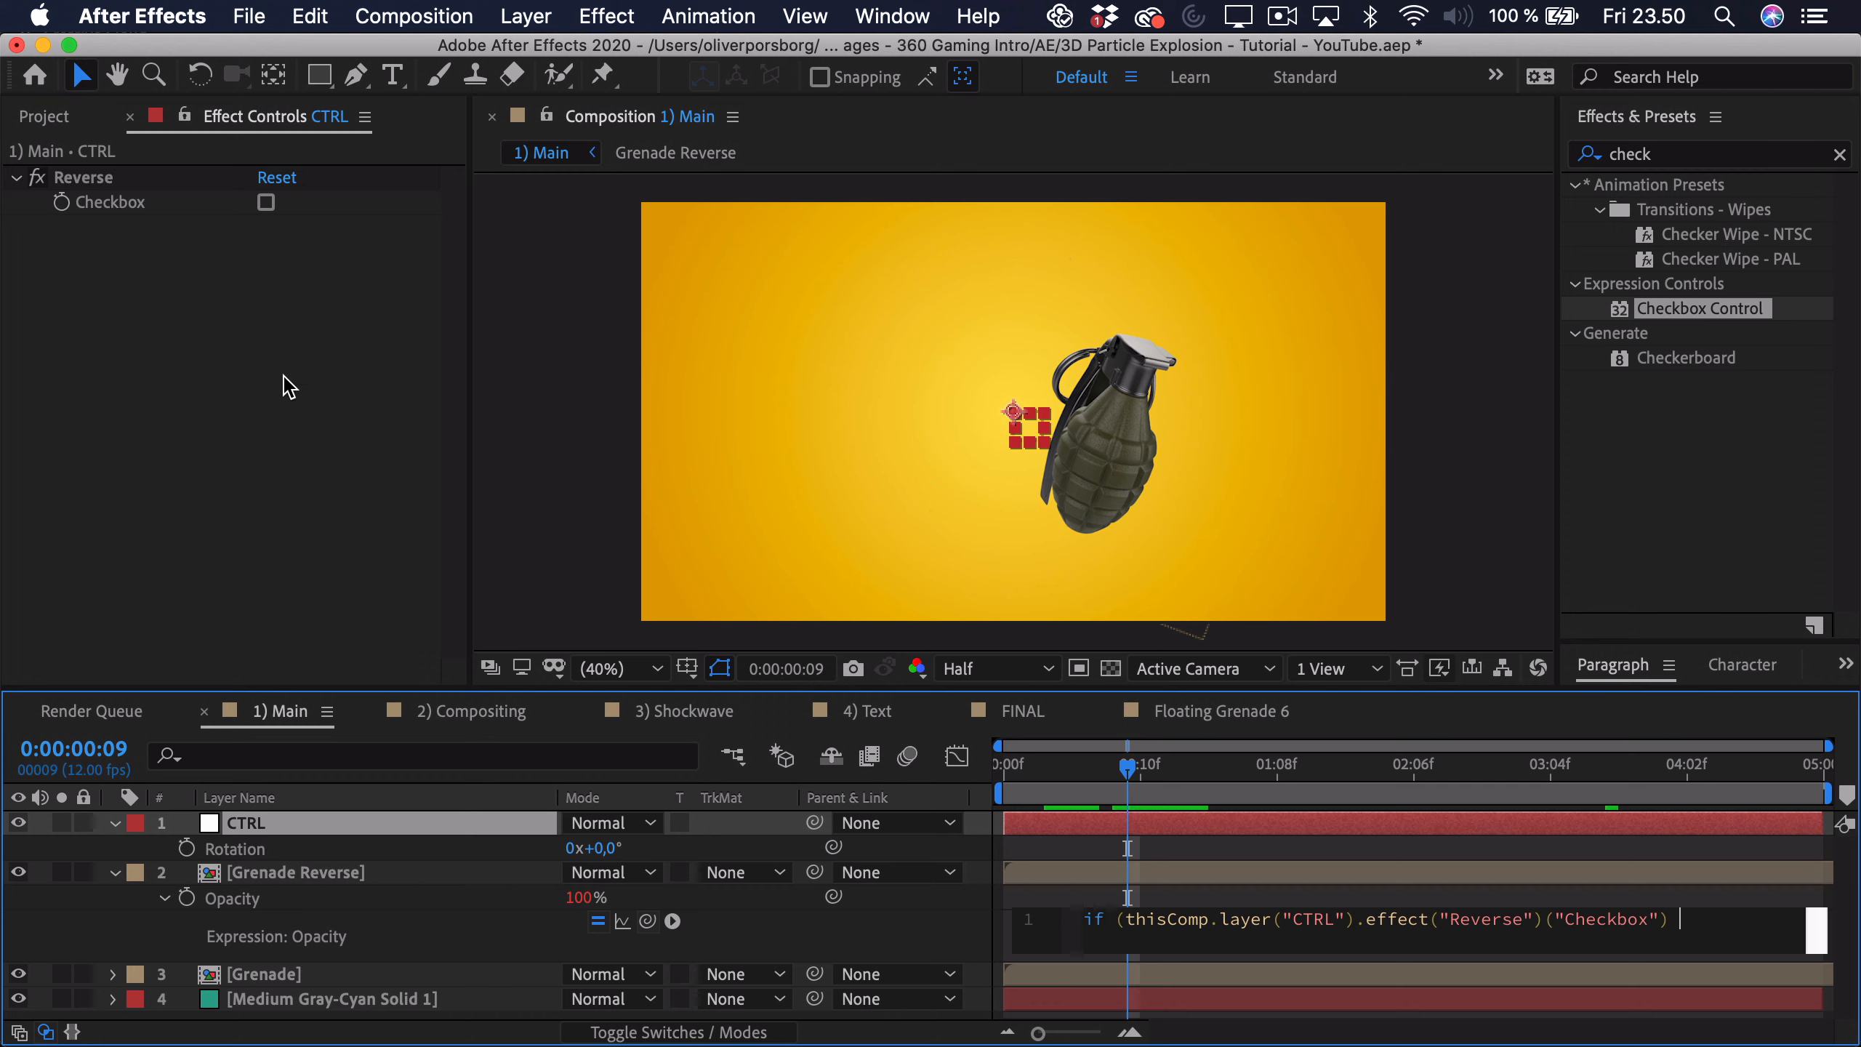
type("0) {0}")
type(" else {100")
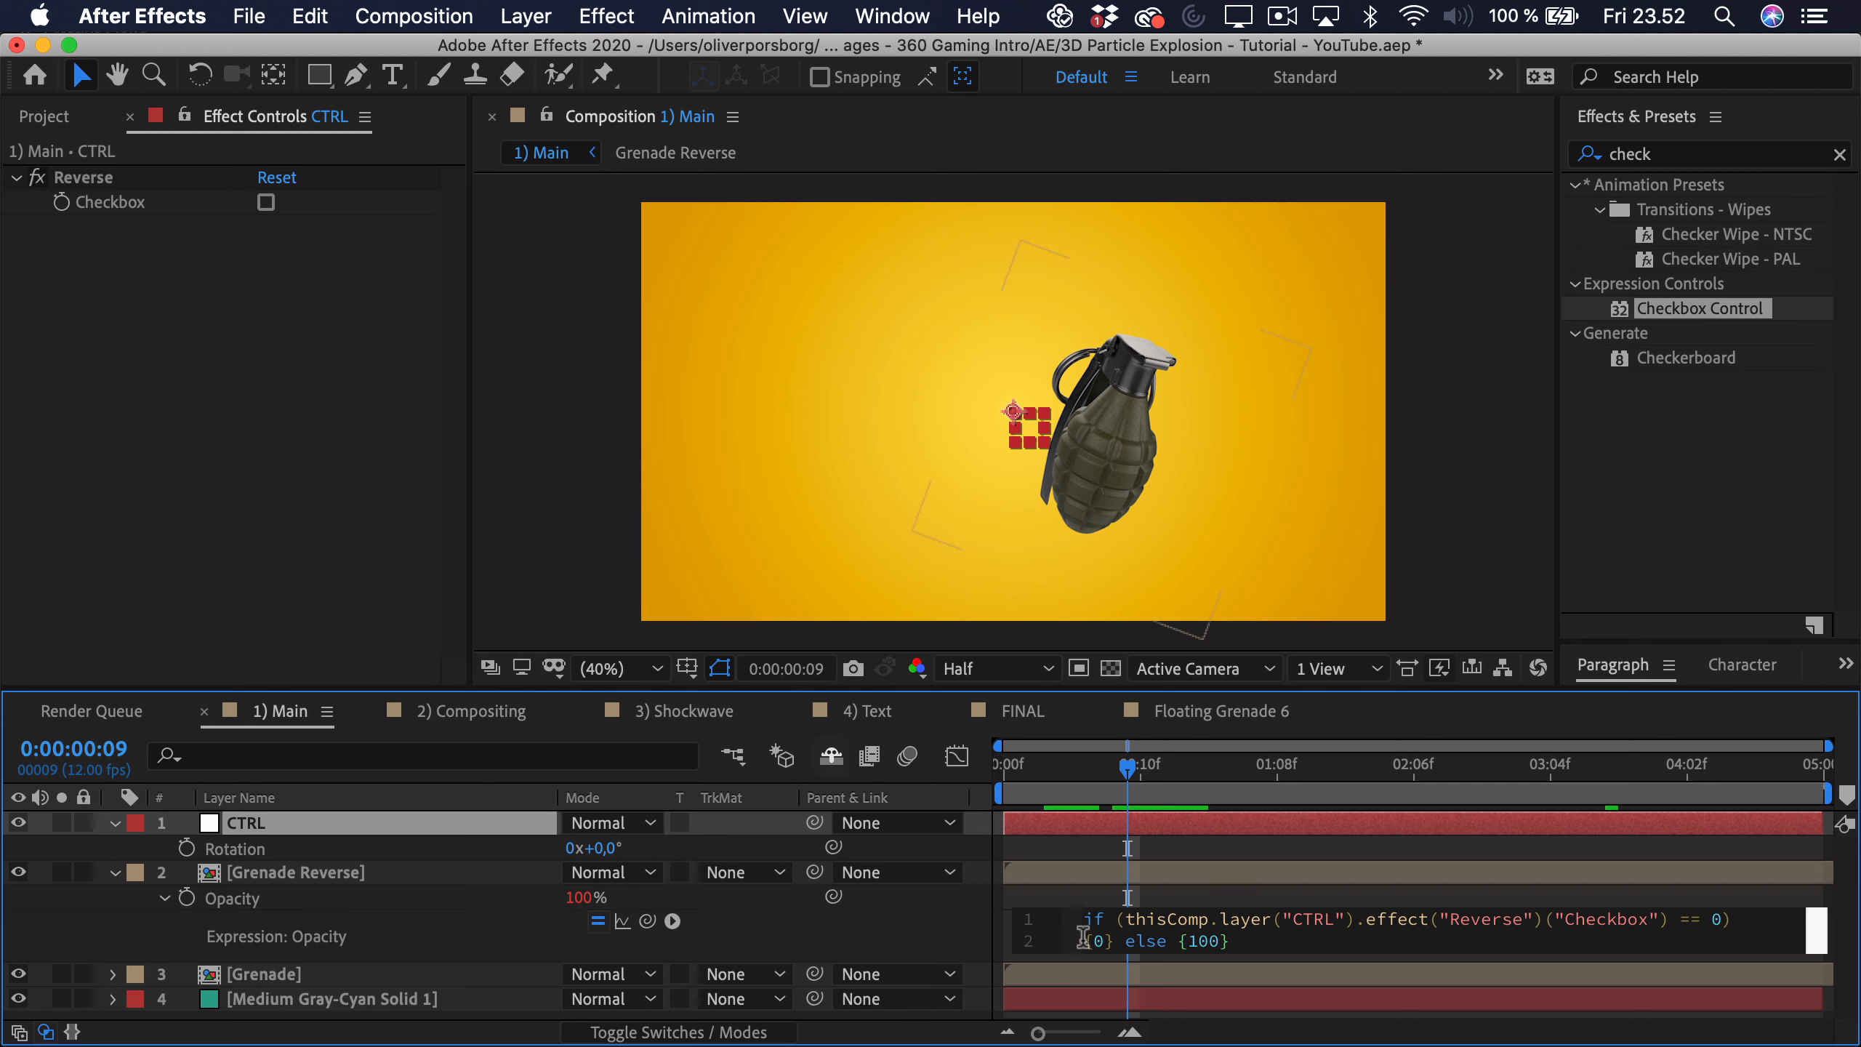
left_click(1245, 901)
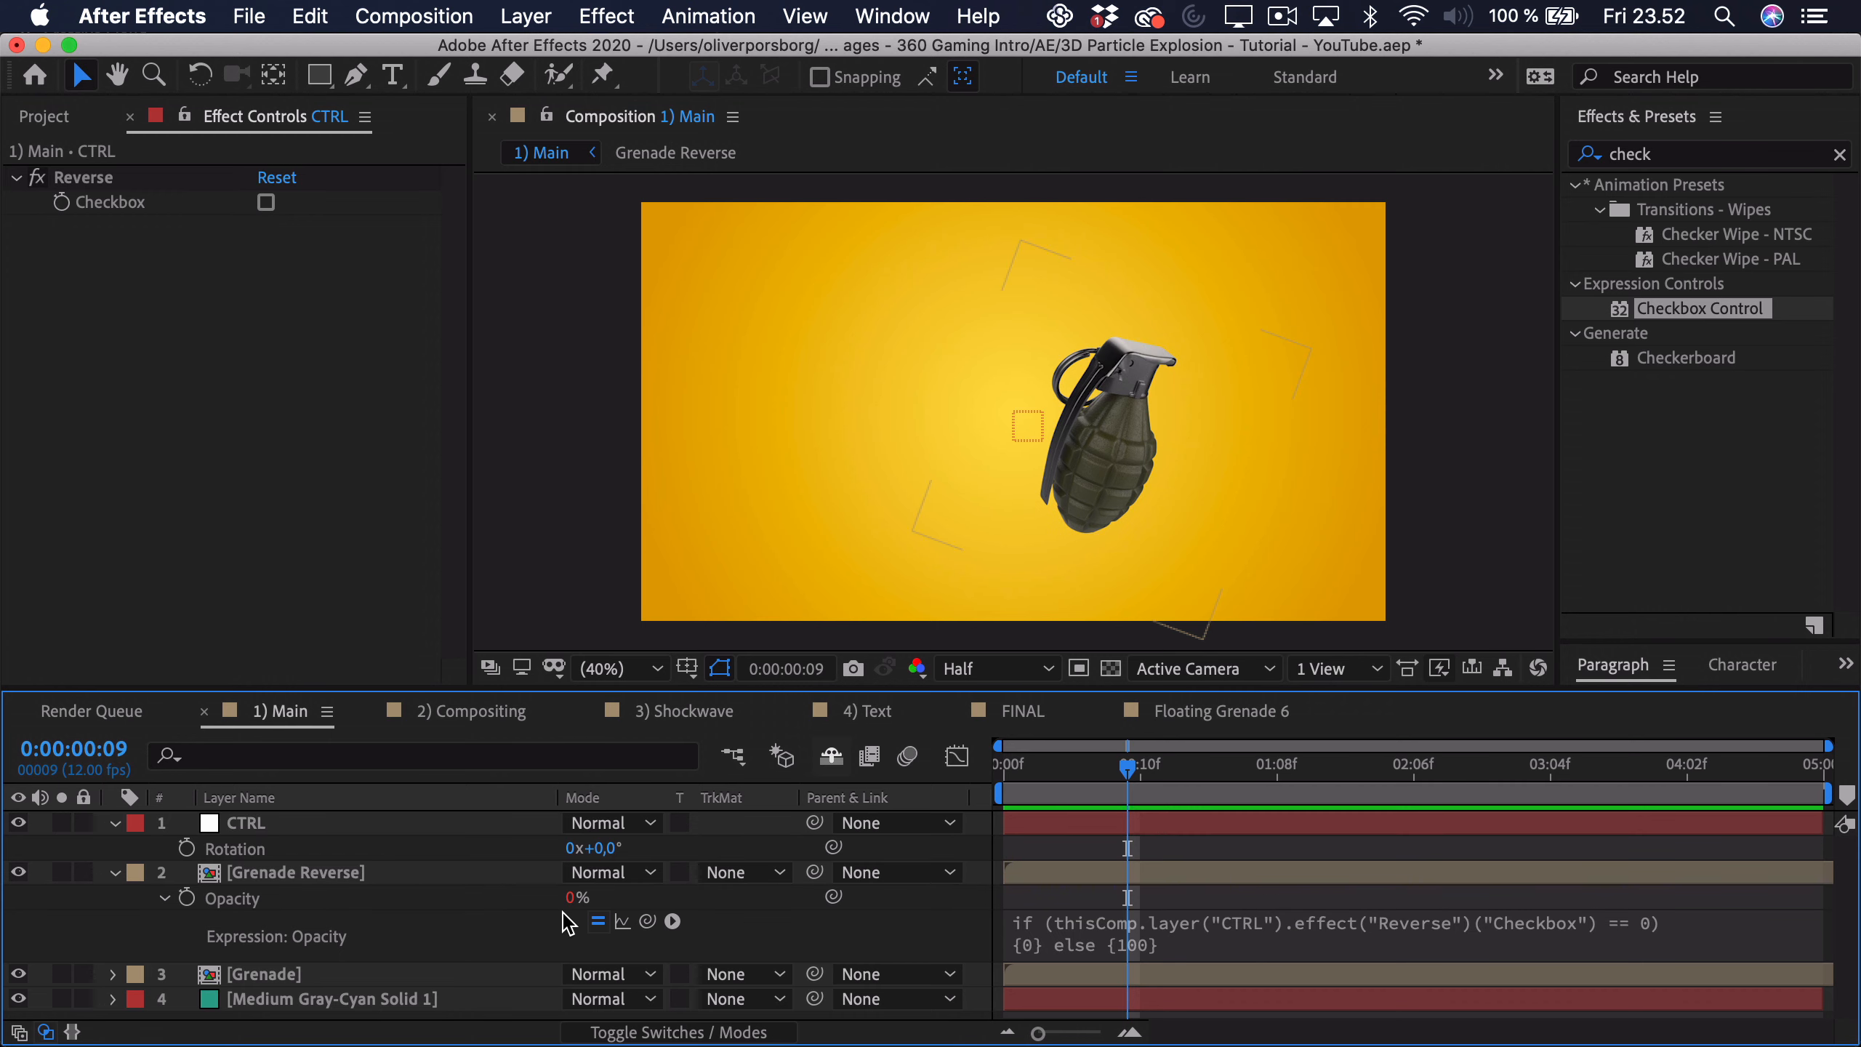
left_click(266, 202)
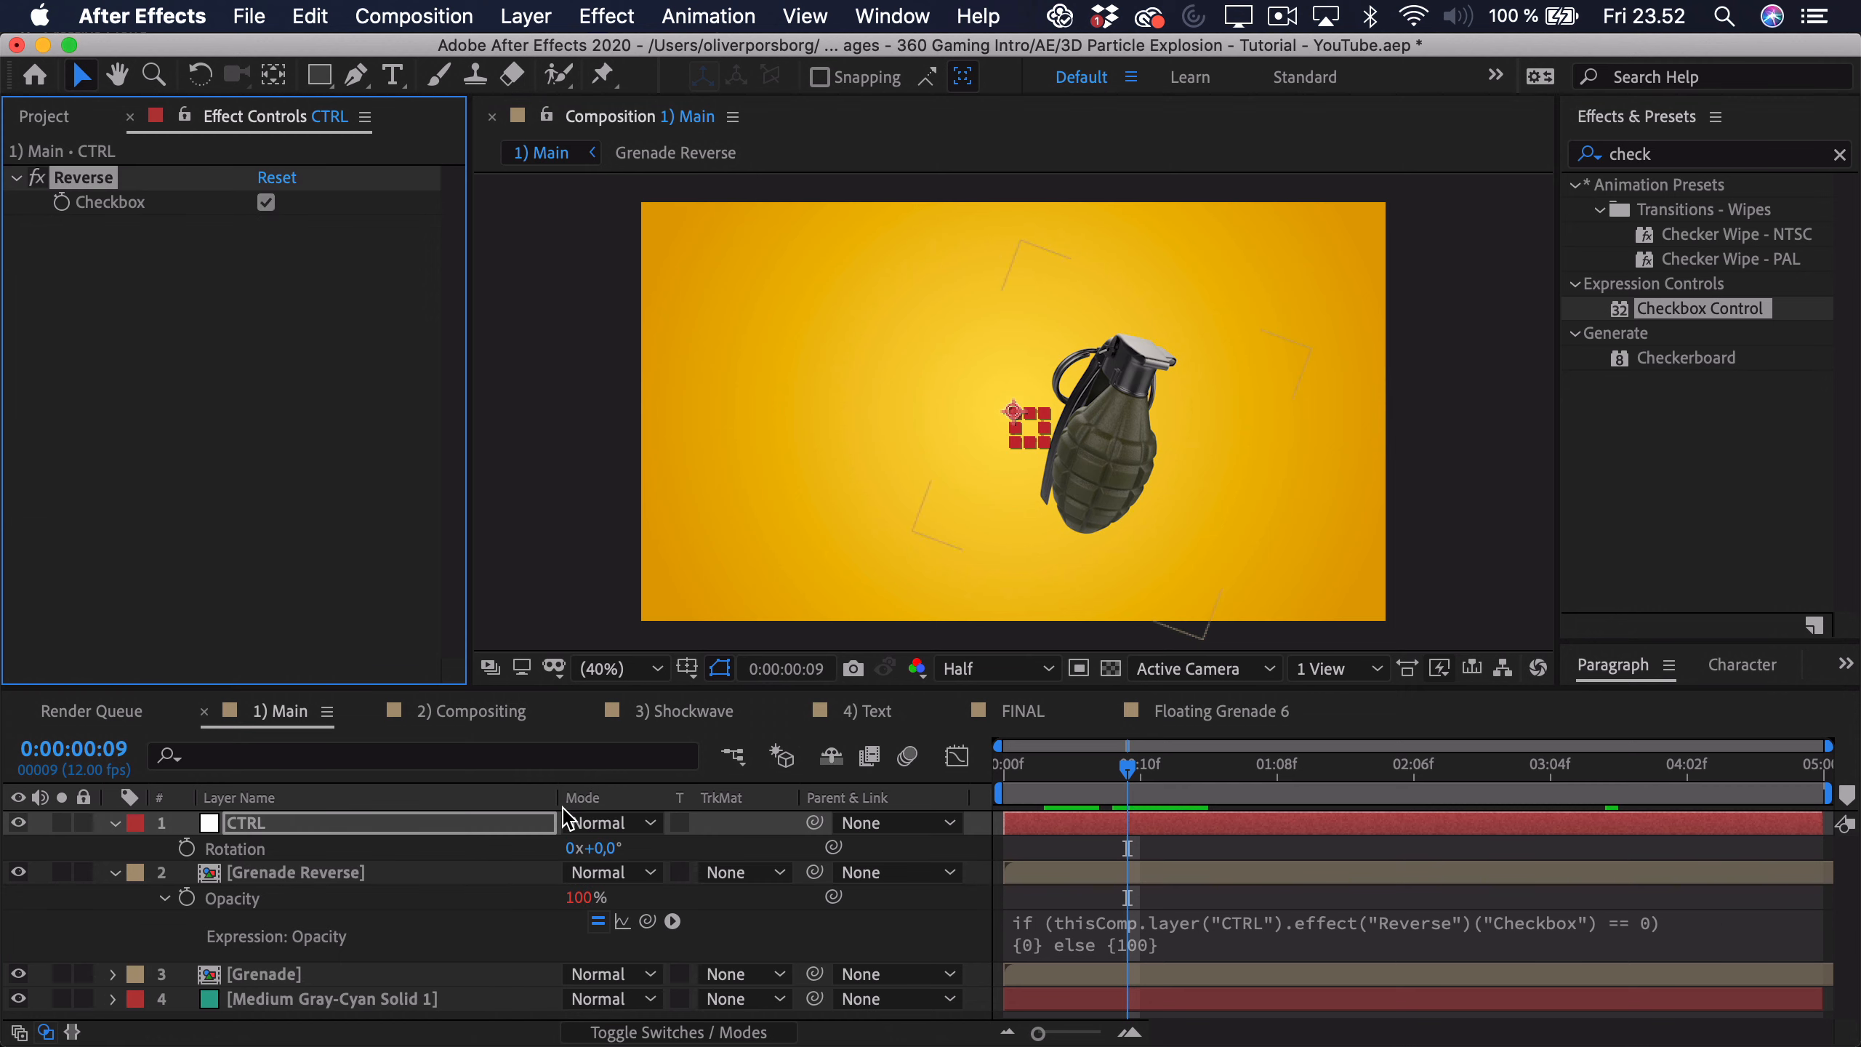
Step: Turn off CTRL's Reverse checkbox and paste the checkbox expression onto the Opacity of the Grenade layer
left_click(270, 209)
left_click(266, 202)
left_click(279, 966)
key("t")
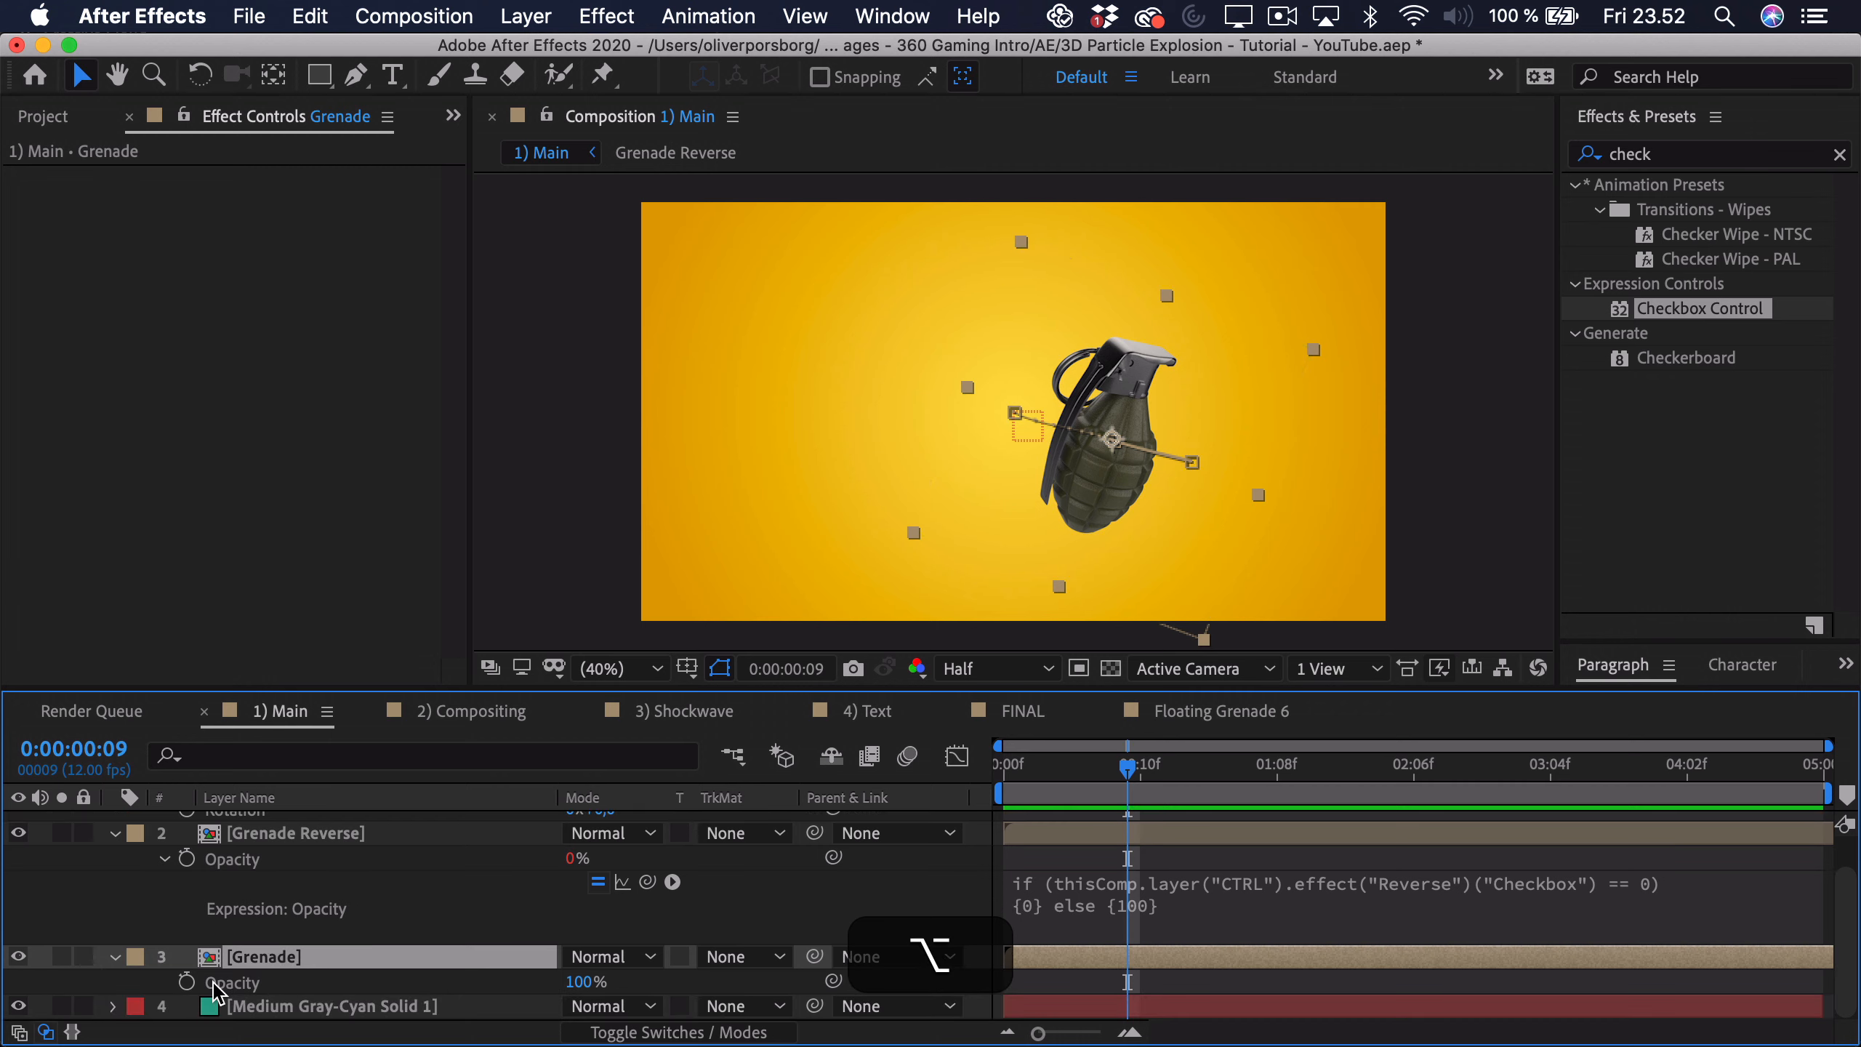
left_click(187, 982, "alt")
key("super+v")
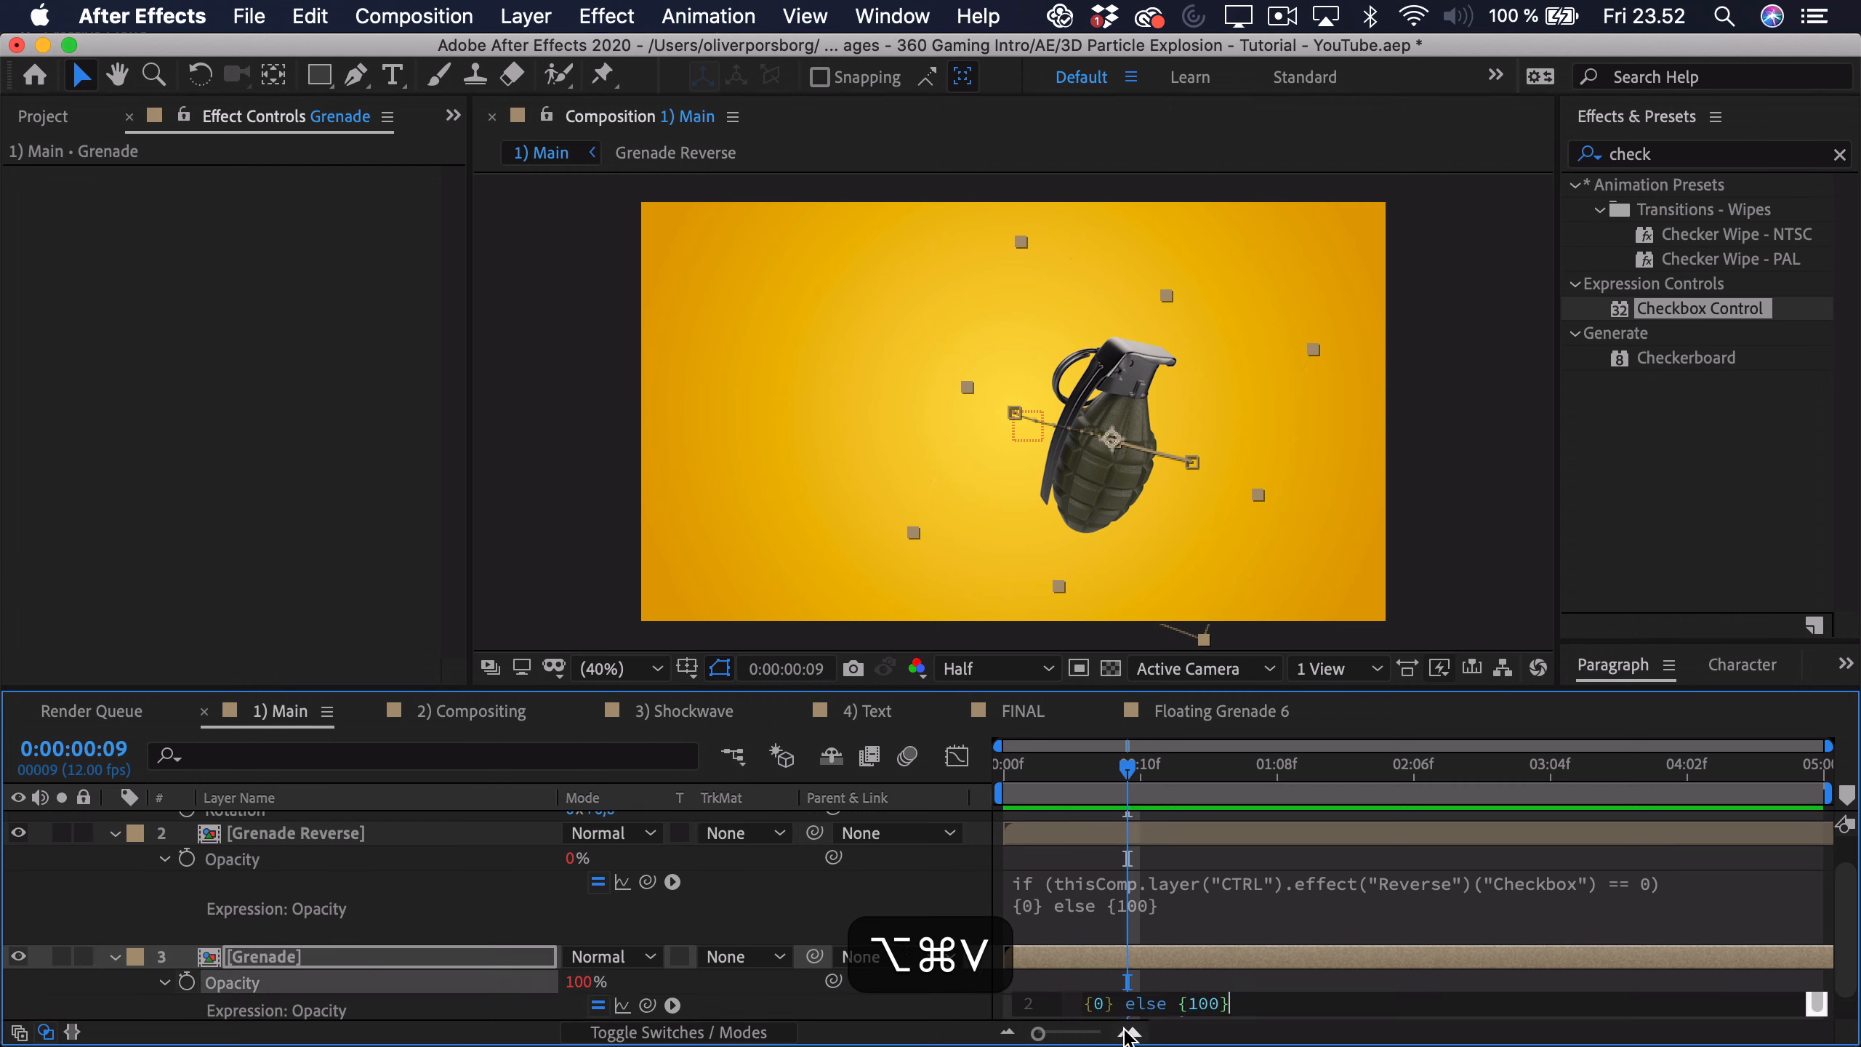
Step: Swap the results in the Grenade layer's Opacity expression so it reads {100} else {0}
left_click(1091, 941)
left_click(1165, 989)
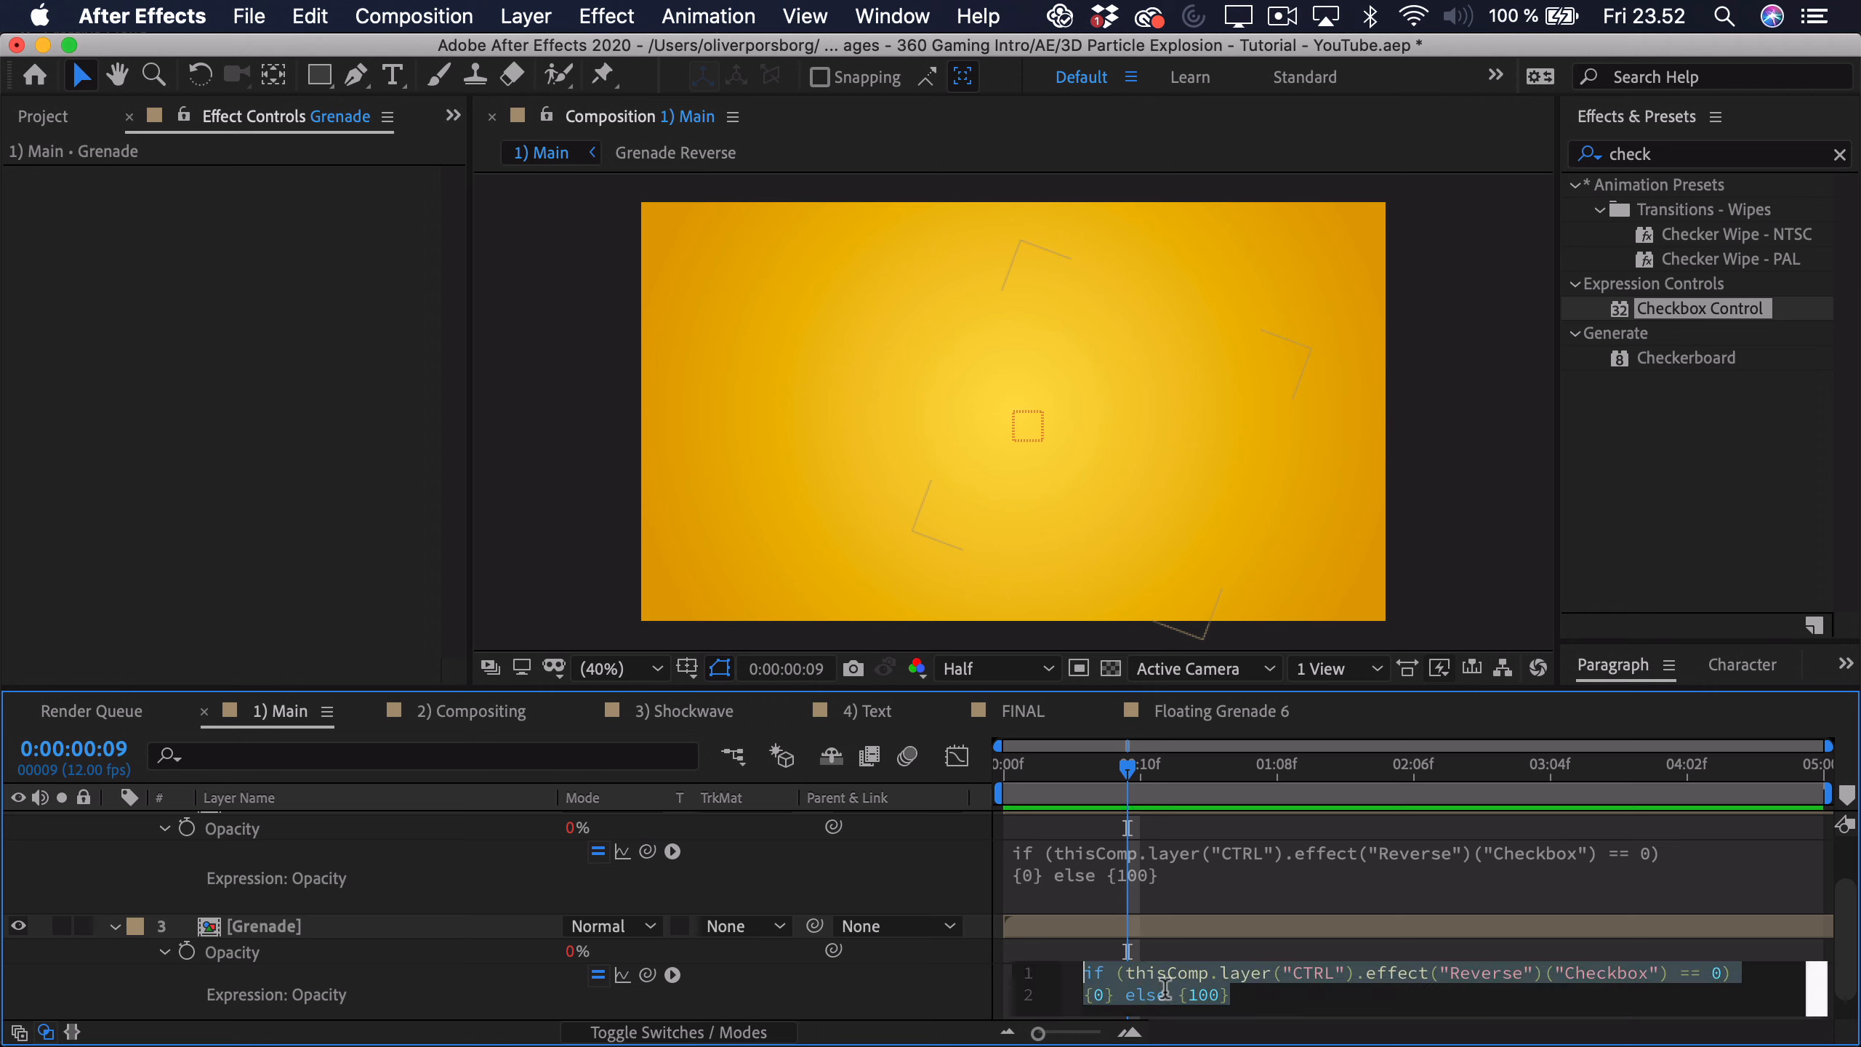
left_click(1186, 993)
left_click(1102, 993)
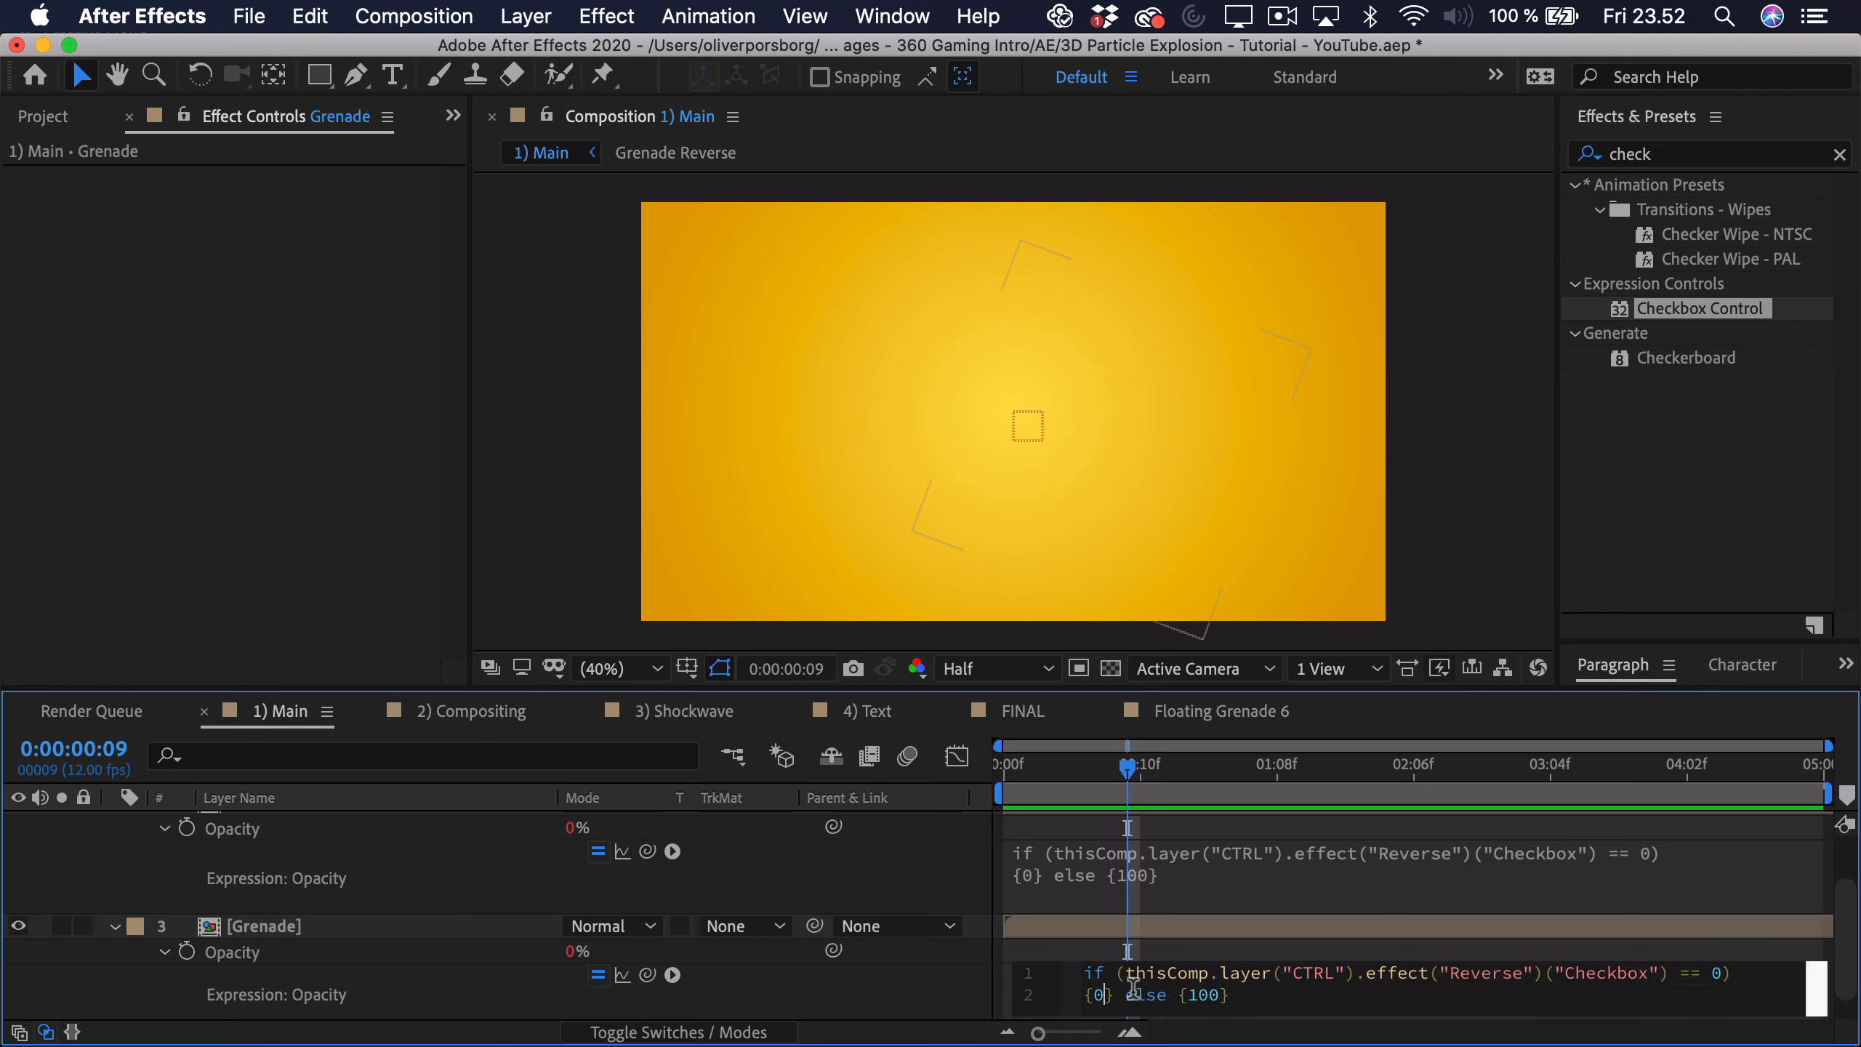
key("BackSpace")
type("100")
left_click(1231, 993)
left_click(1208, 952)
Step: Turn on CTRL's Reverse checkbox and scrub through the timeline to compare the normal and reversed grenade spins
scroll(476, 890, "up", 3)
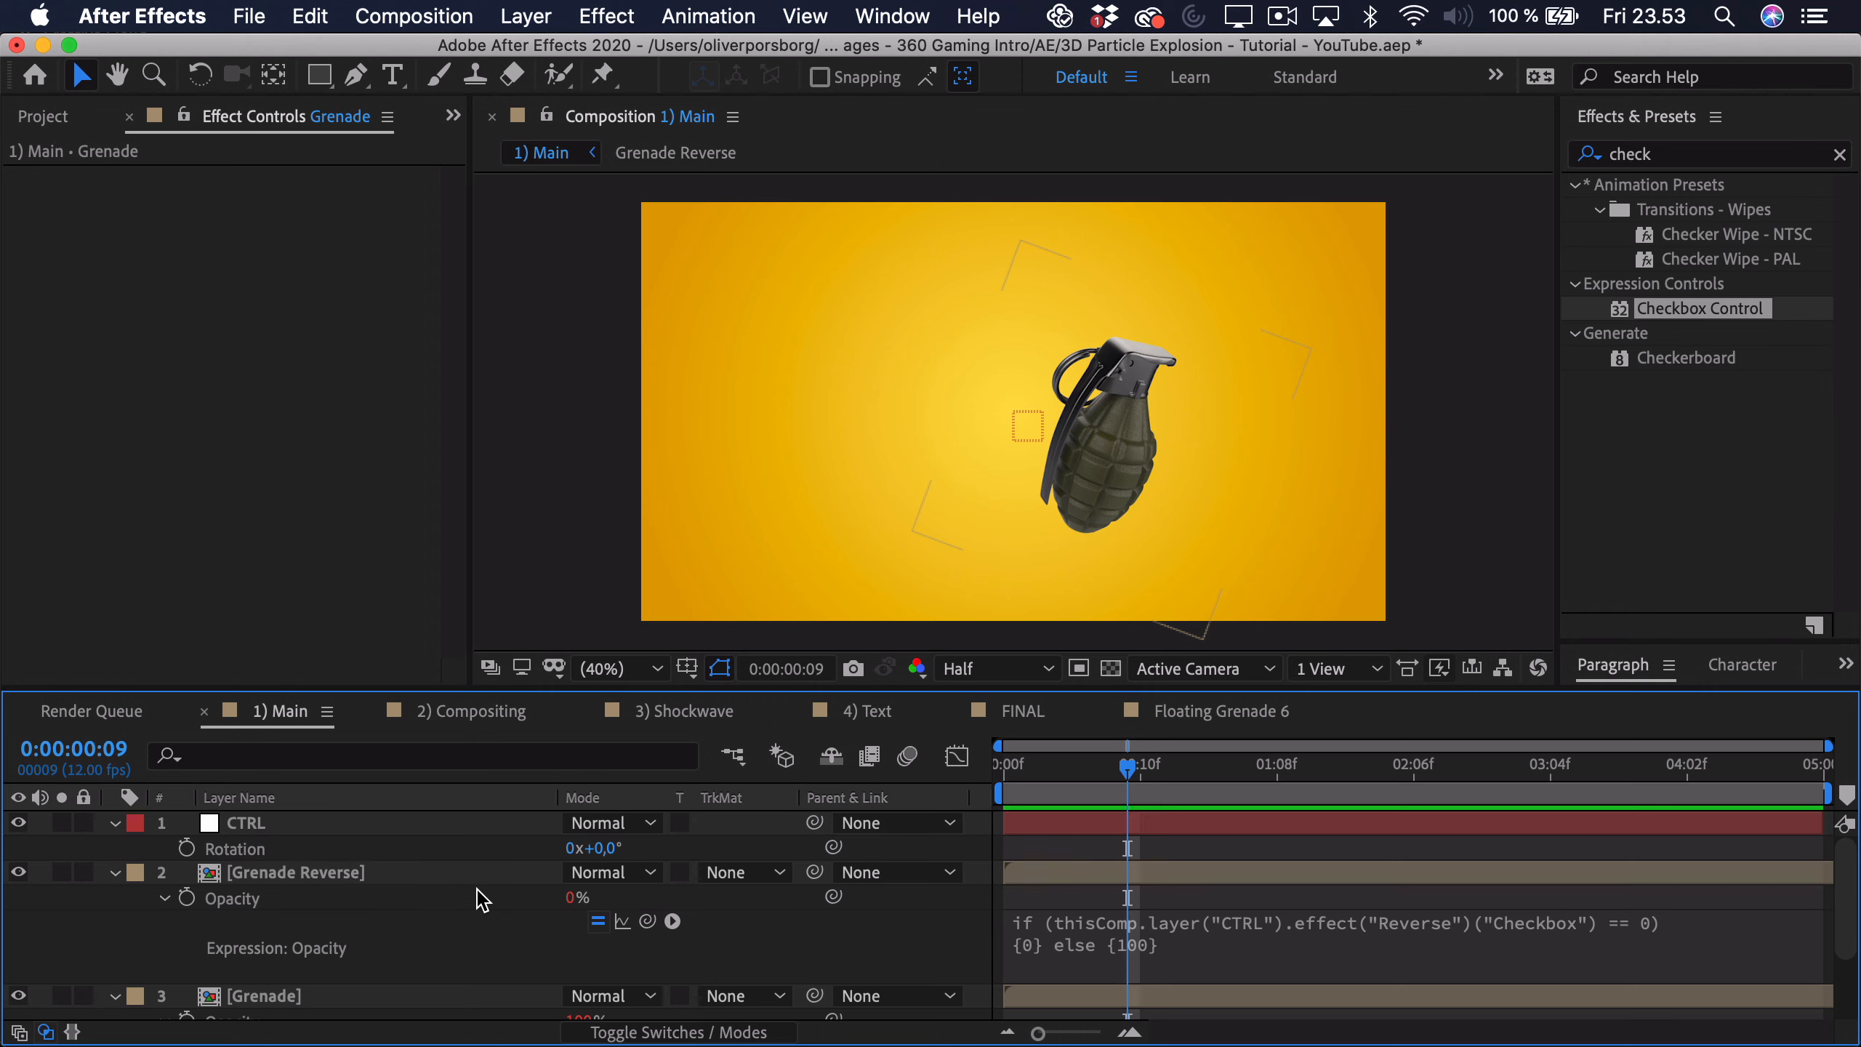
scroll(432, 910, "down", 4)
scroll(286, 869, "up", 3)
left_click(269, 826)
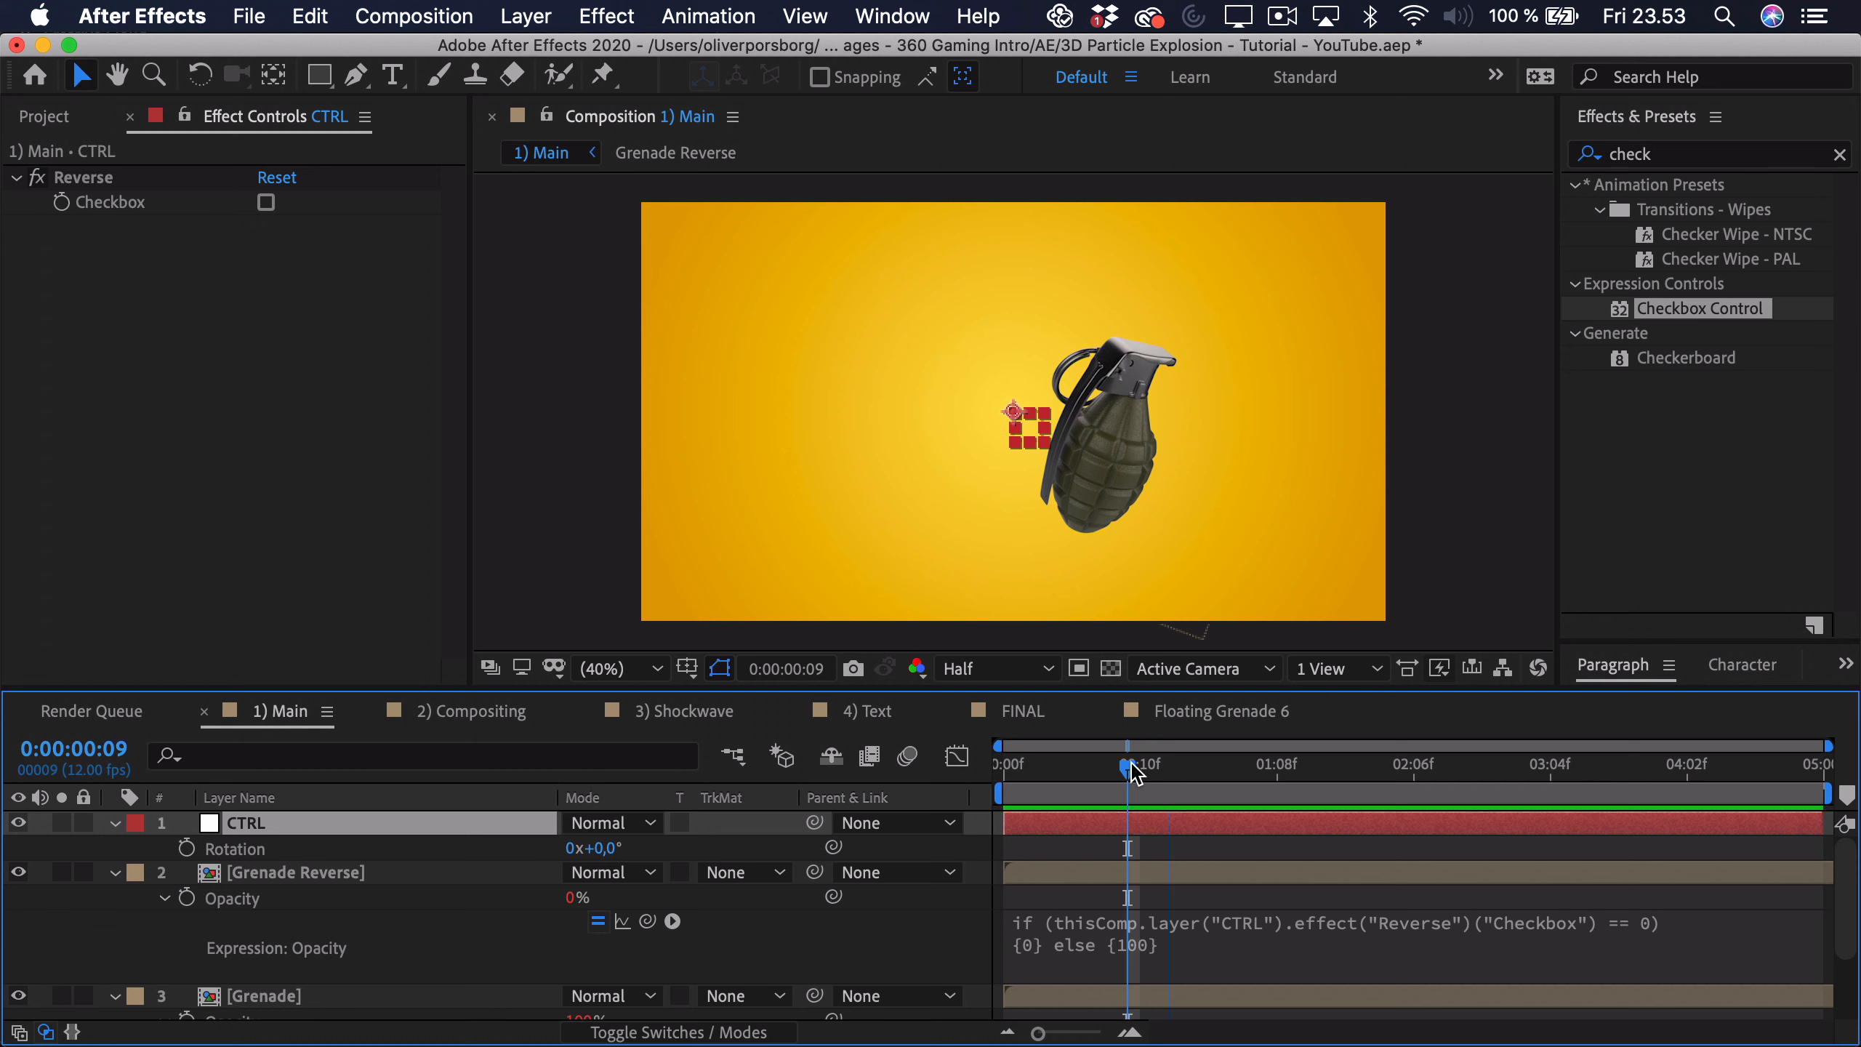
left_click_drag(1130, 764, 1169, 765)
left_click(266, 225)
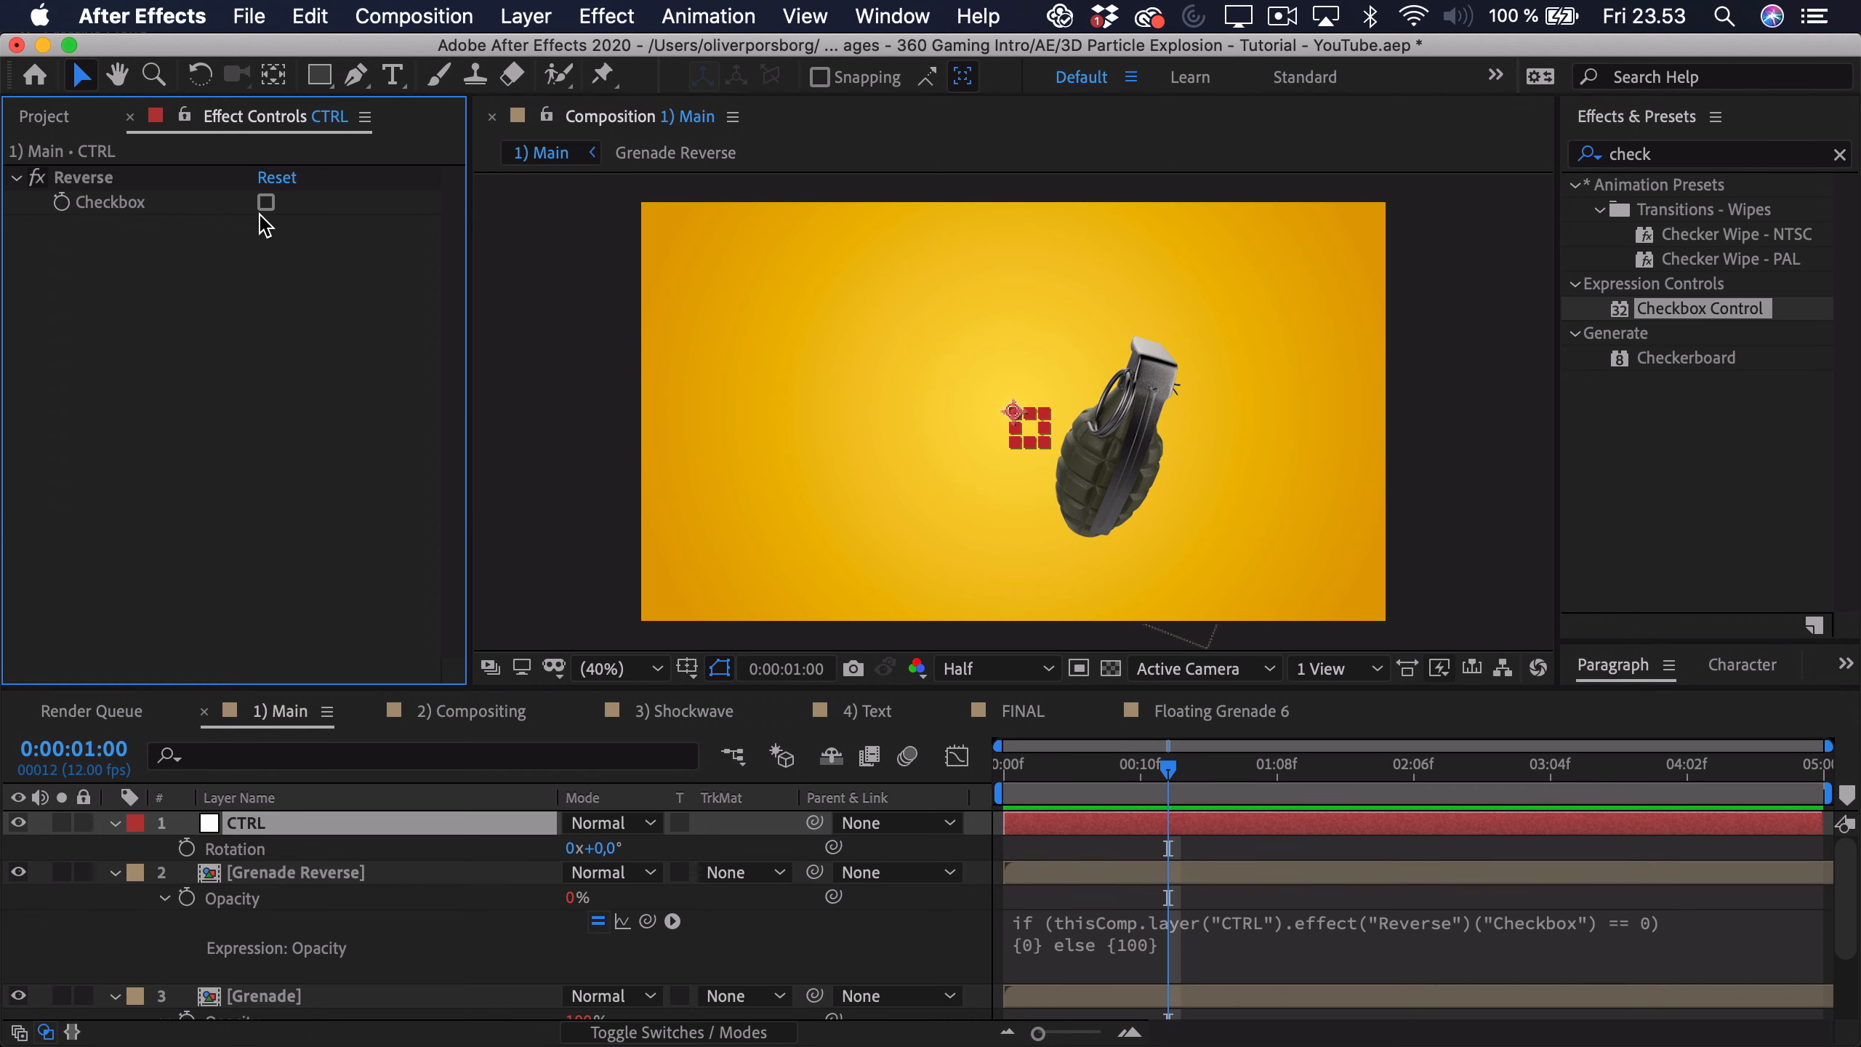
left_click(266, 202)
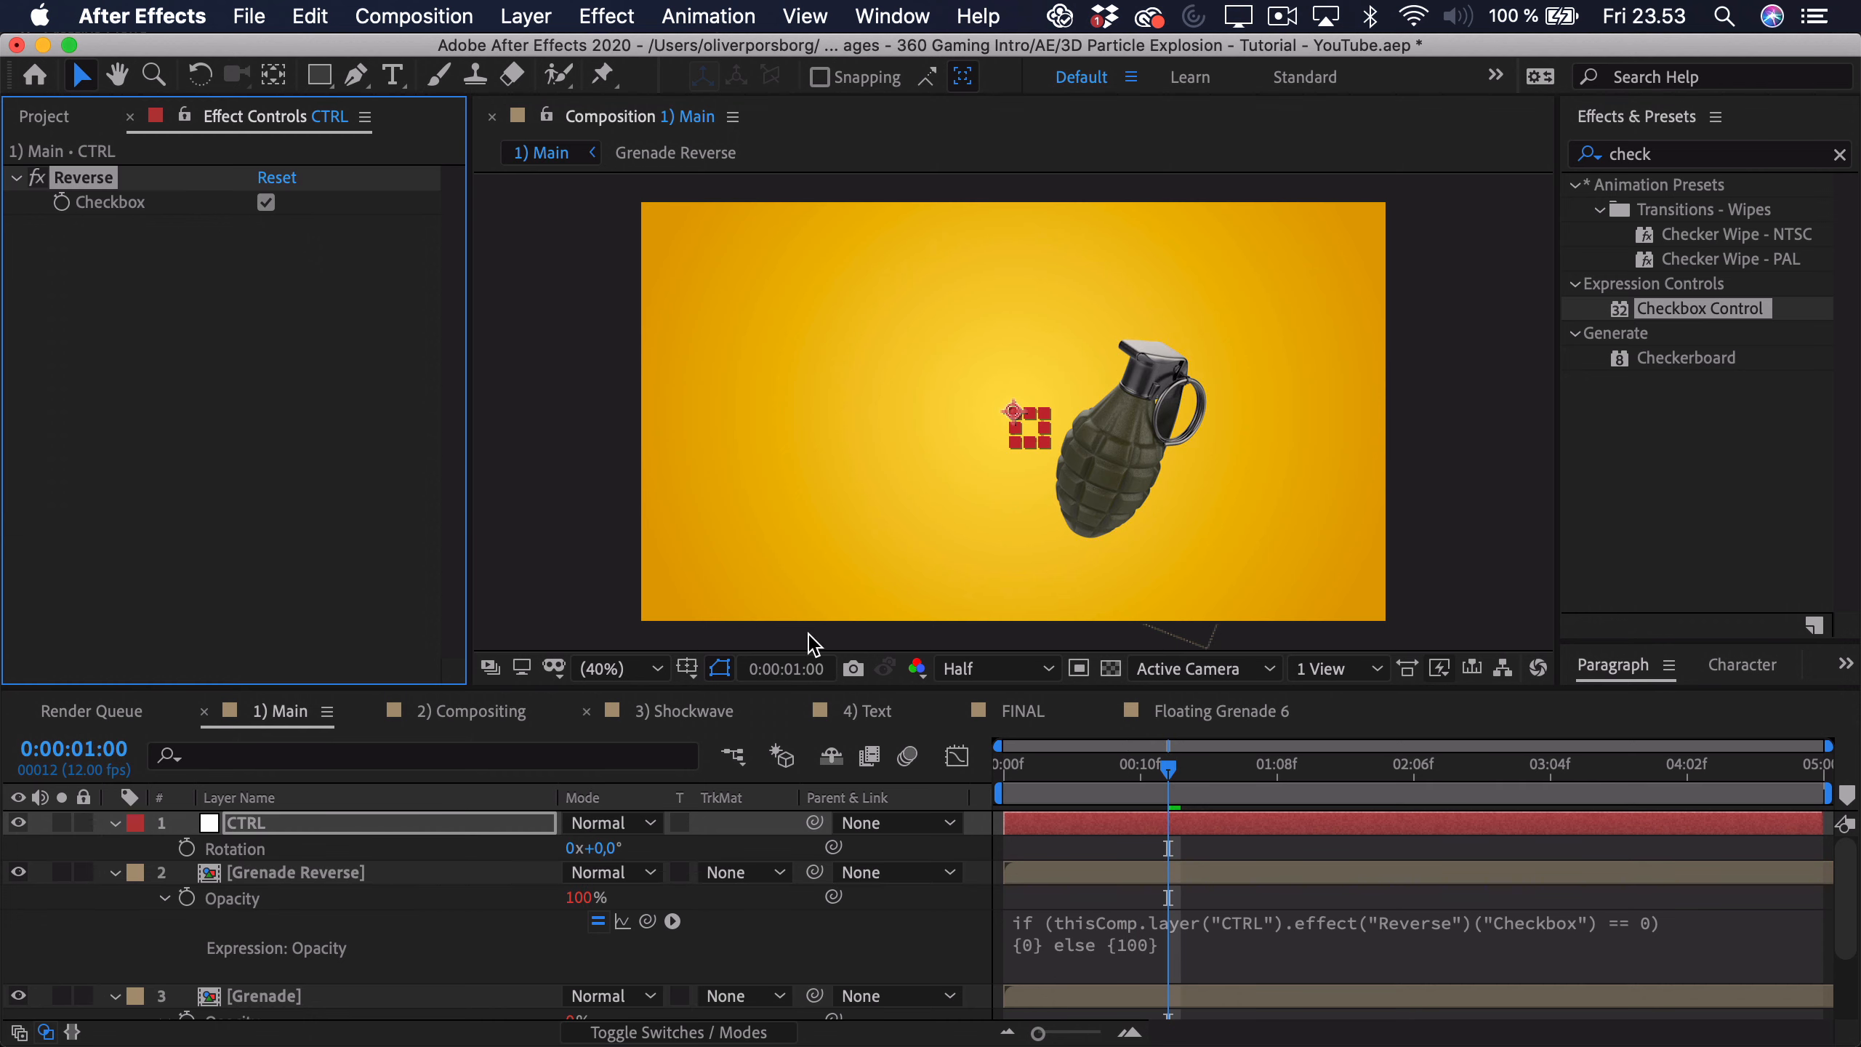
left_click(1179, 779)
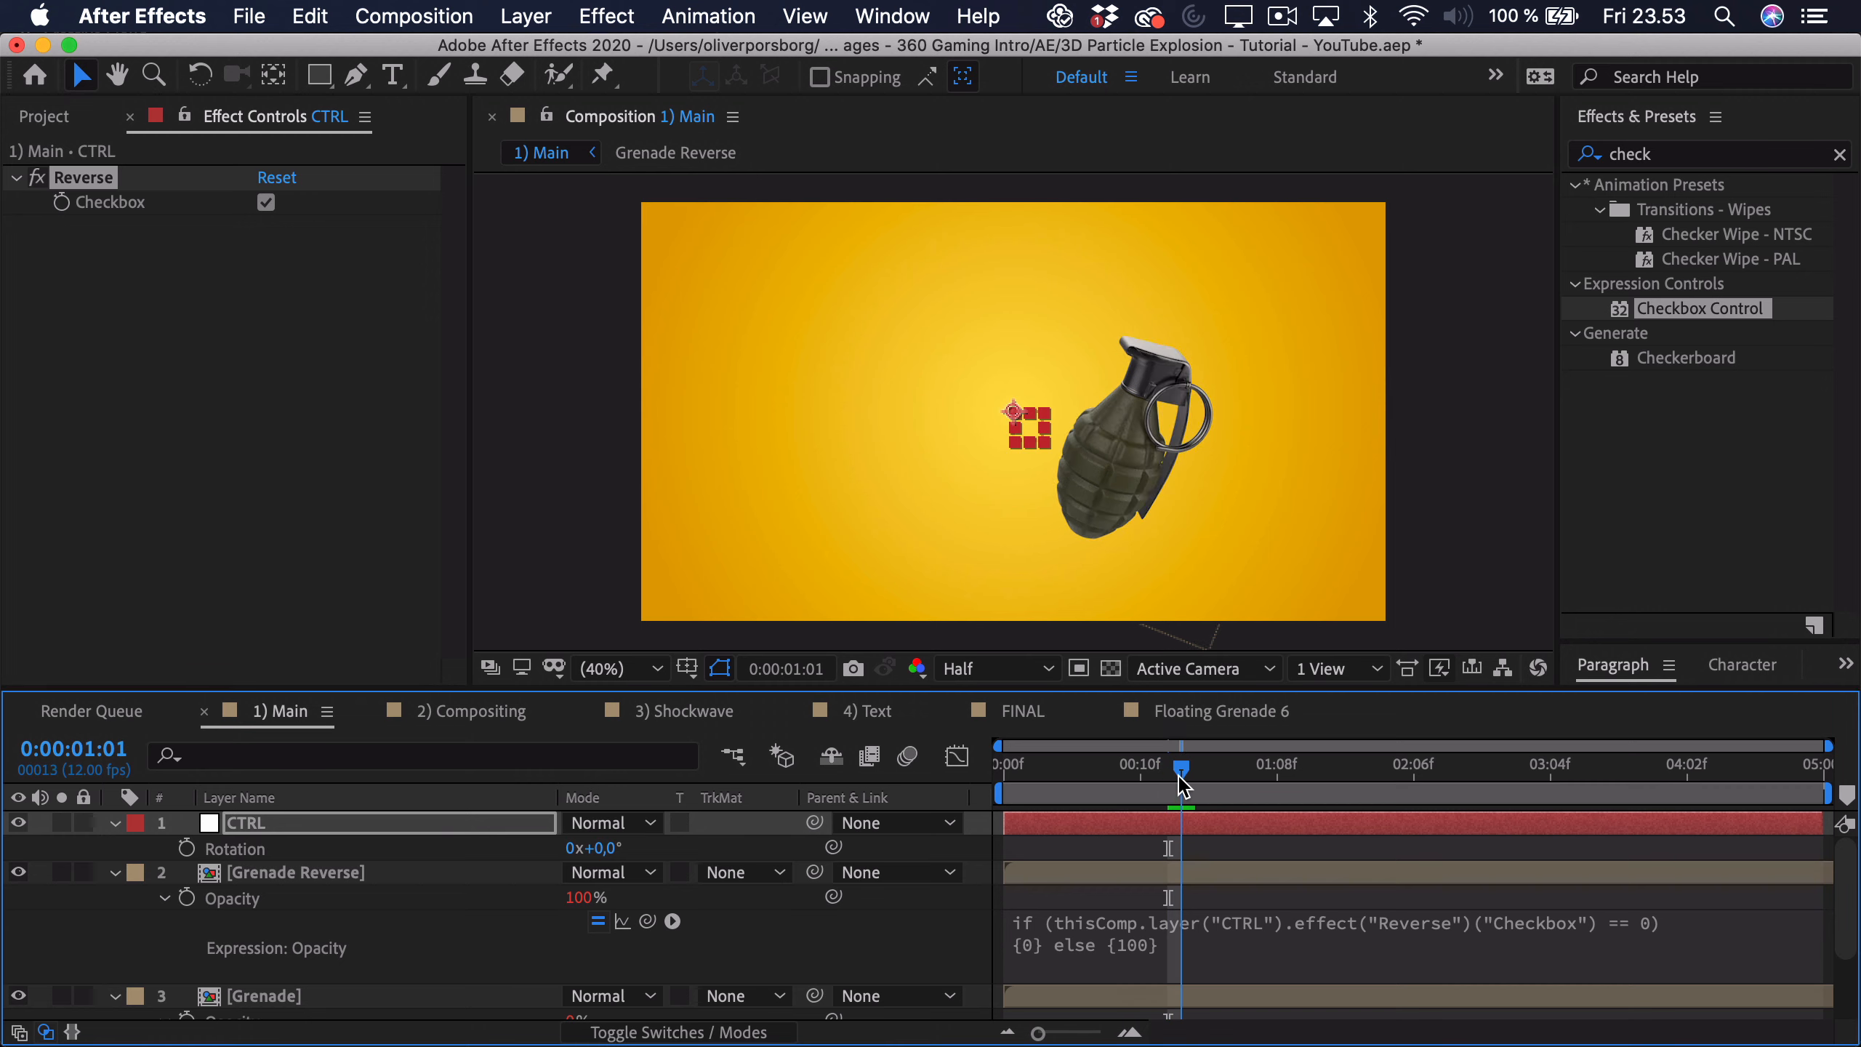
left_click_drag(1179, 776, 1252, 770)
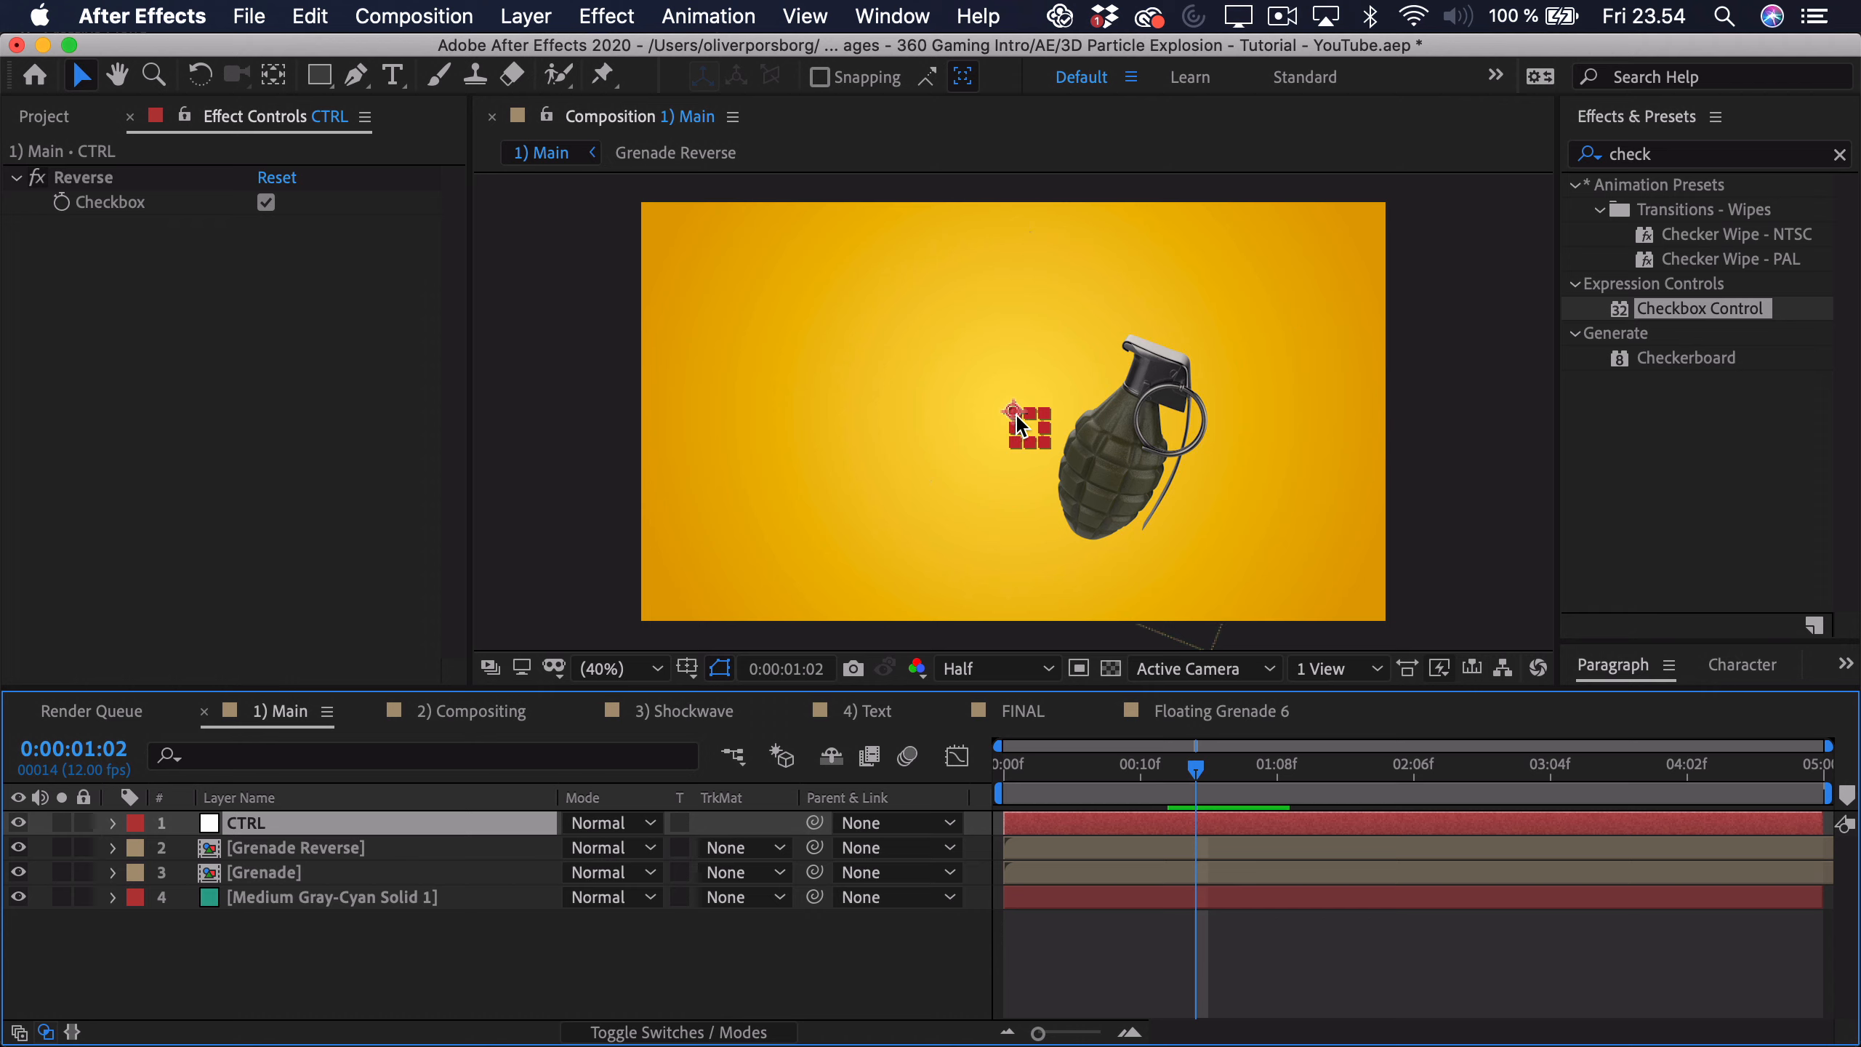
Step: Parent the Grenade Reverse and Grenade layers to the CTRL null
left_click(506, 935)
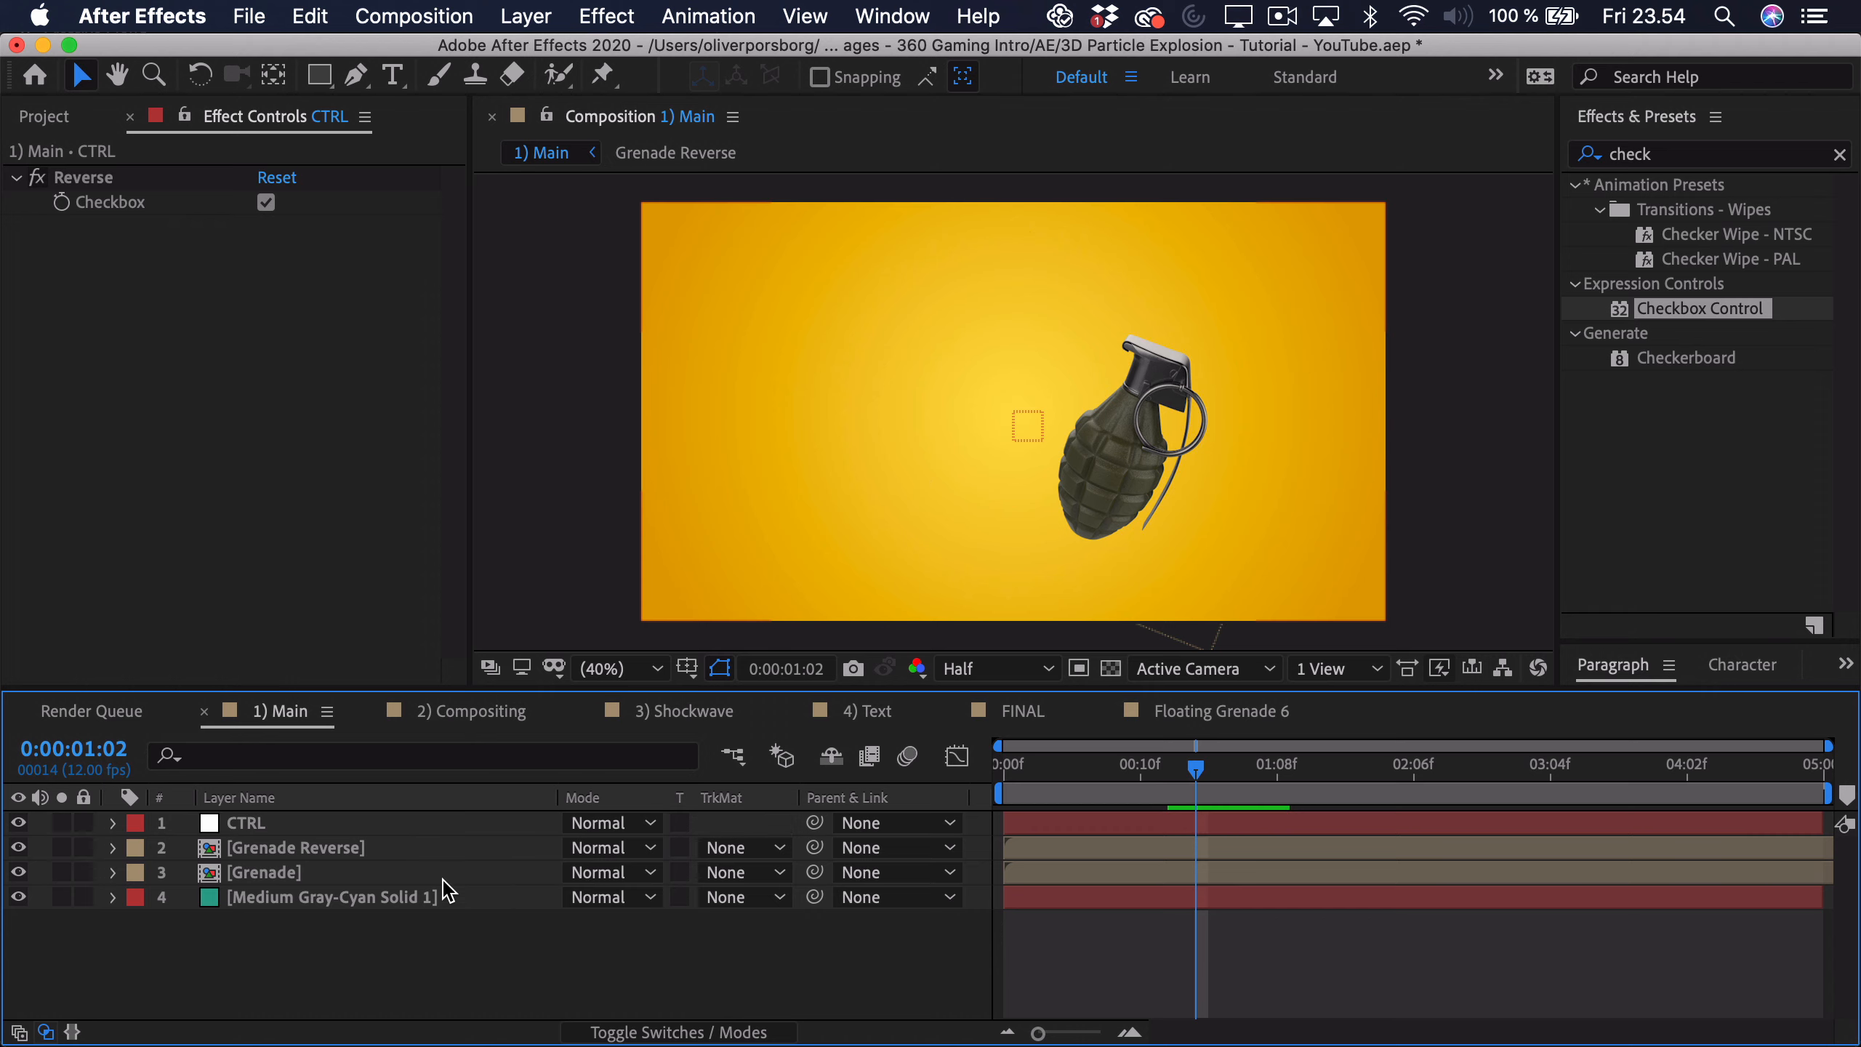
left_click(395, 852)
left_click(388, 873, "shift")
left_click_drag(815, 847, 358, 830)
Step: Try rotating the CTRL null to 15° to test the parenting, and undo the rotation
left_click(358, 826)
key("r")
mouse_move(597, 848)
left_mouse_down()
mouse_move(663, 830)
mouse_move(623, 842)
left_mouse_up()
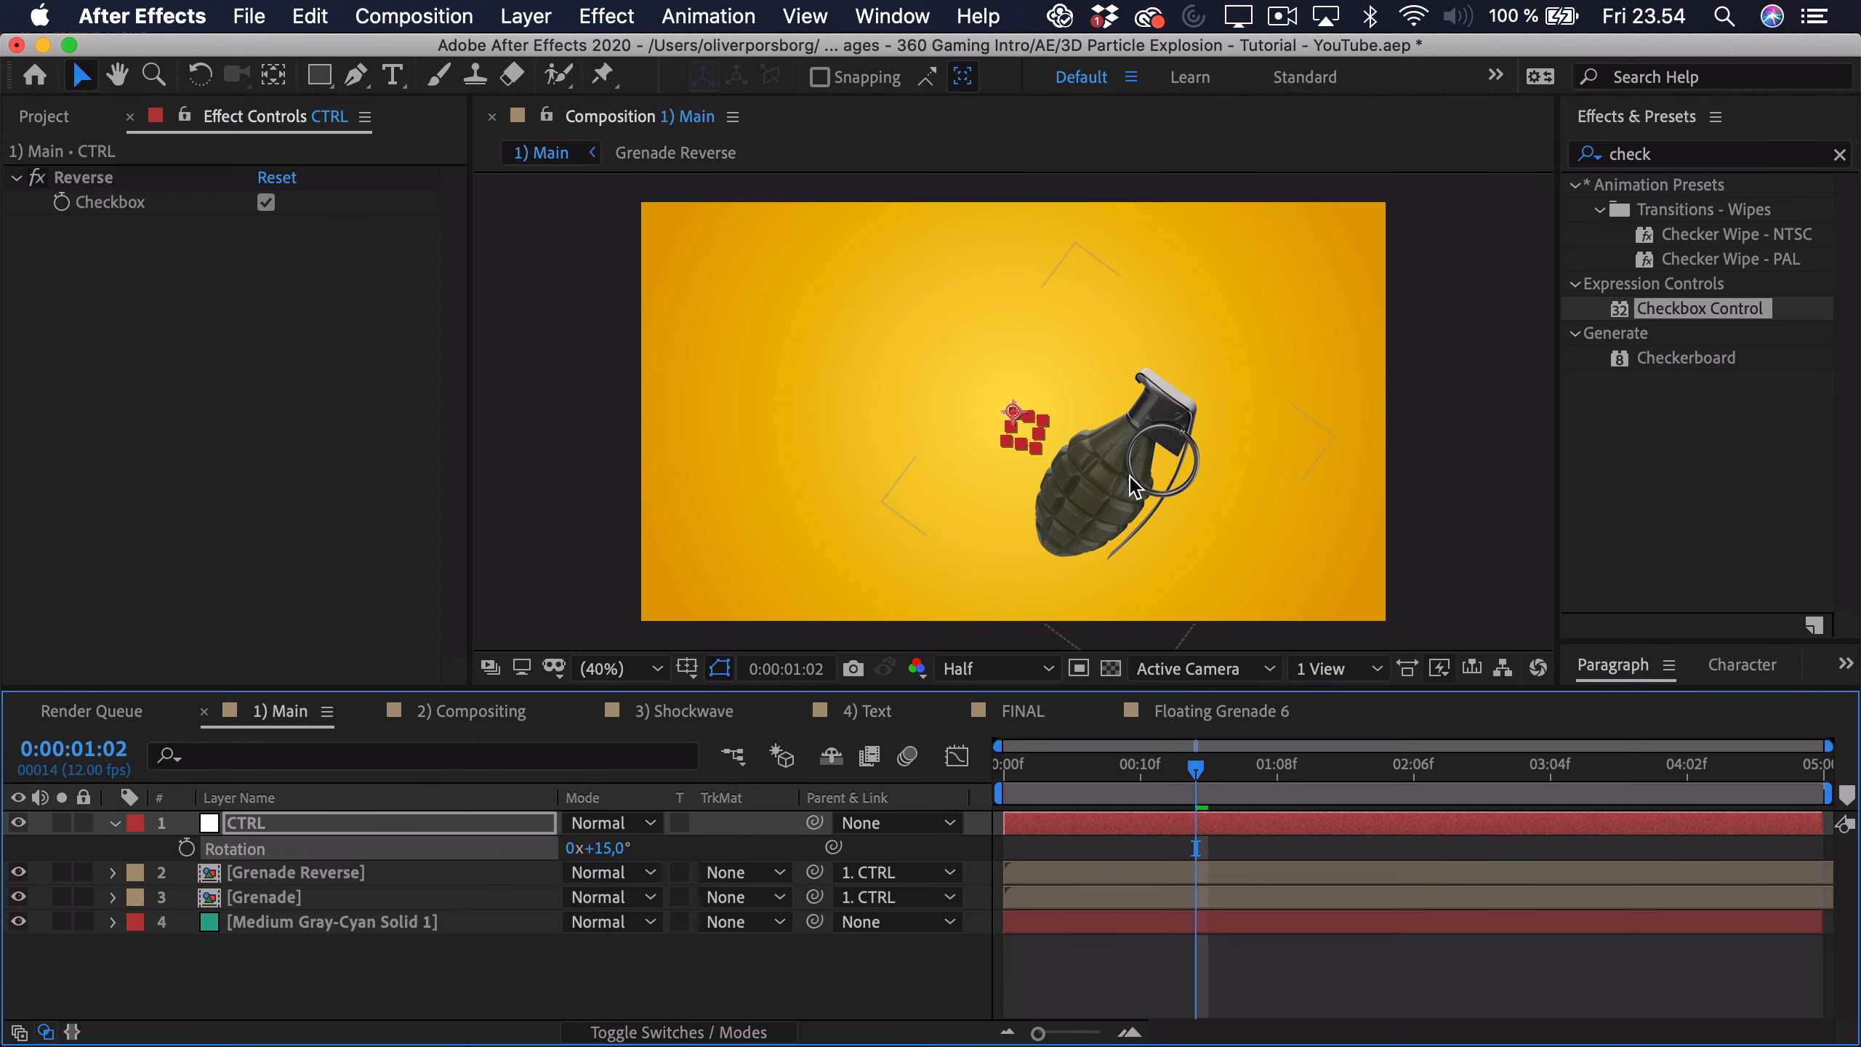
key("super+z")
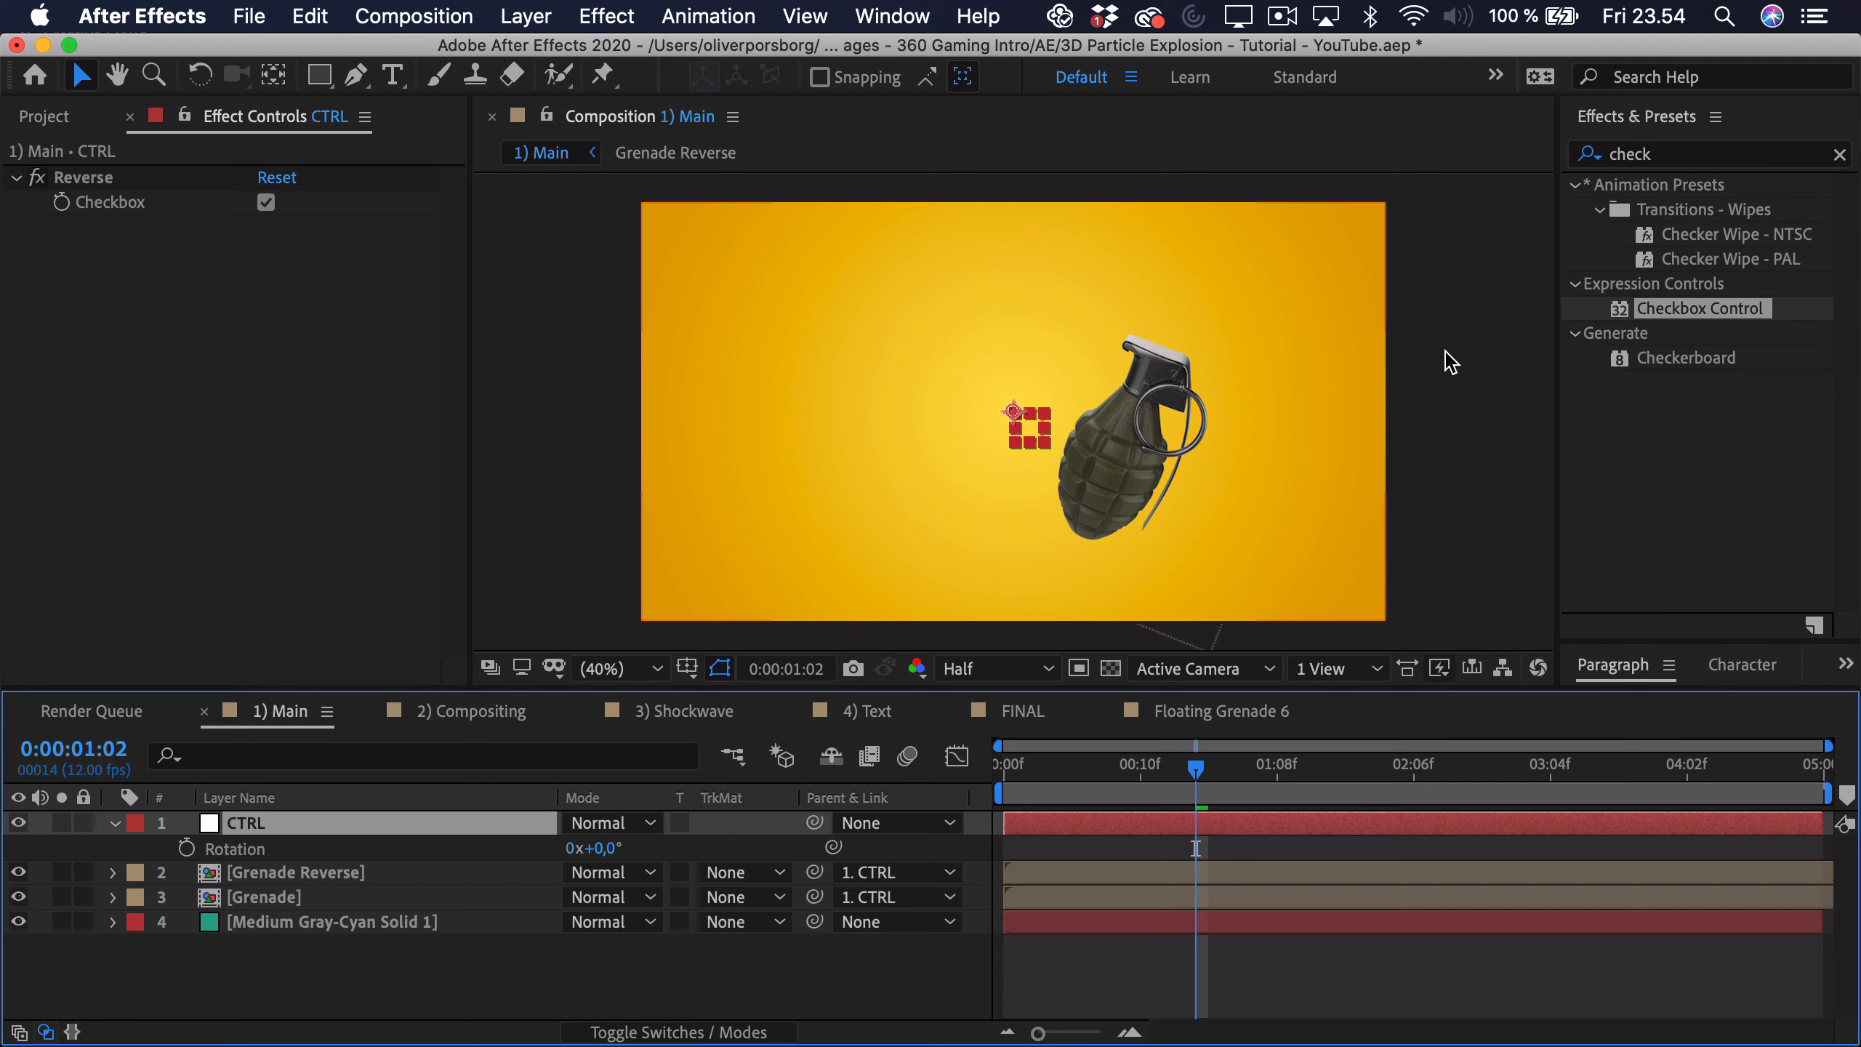
Step: Apply a Slider Control effect to the CTRL null and rename the effect as Internal Rotation
left_click(1667, 155)
type("slider con")
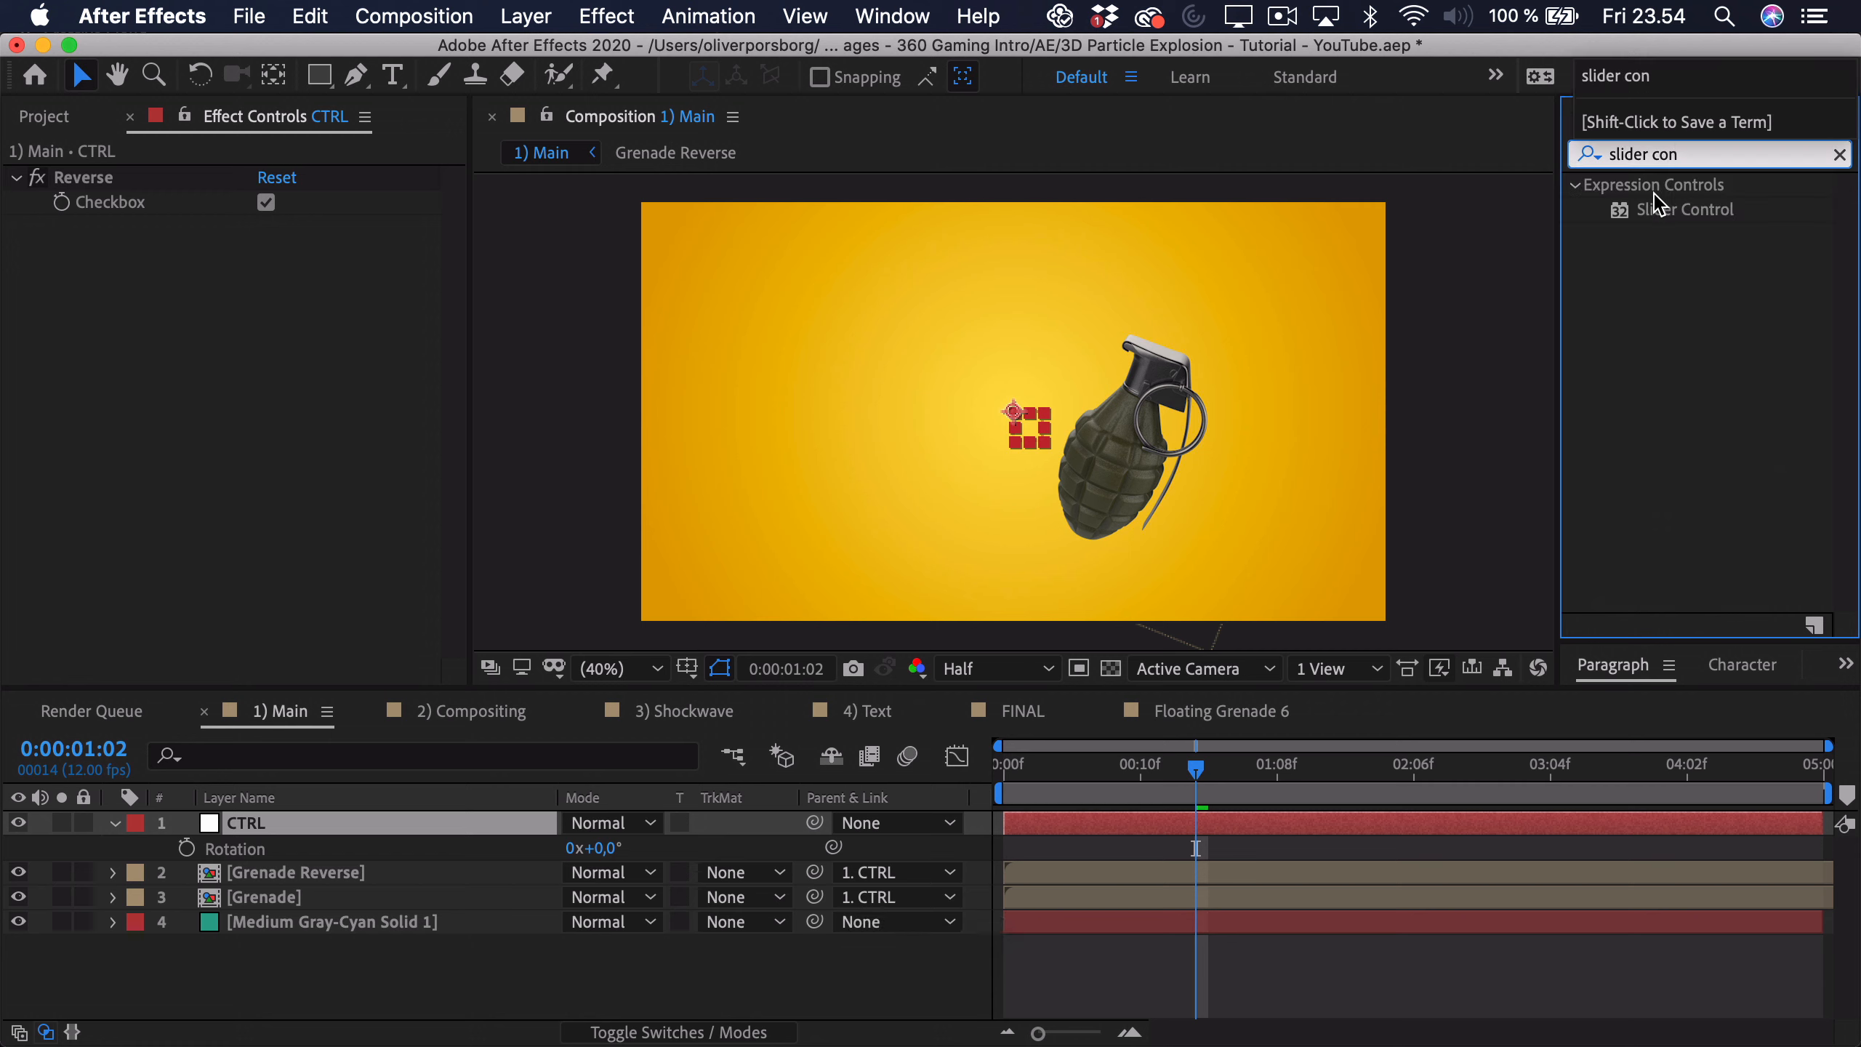
left_click_drag(1678, 209, 265, 375)
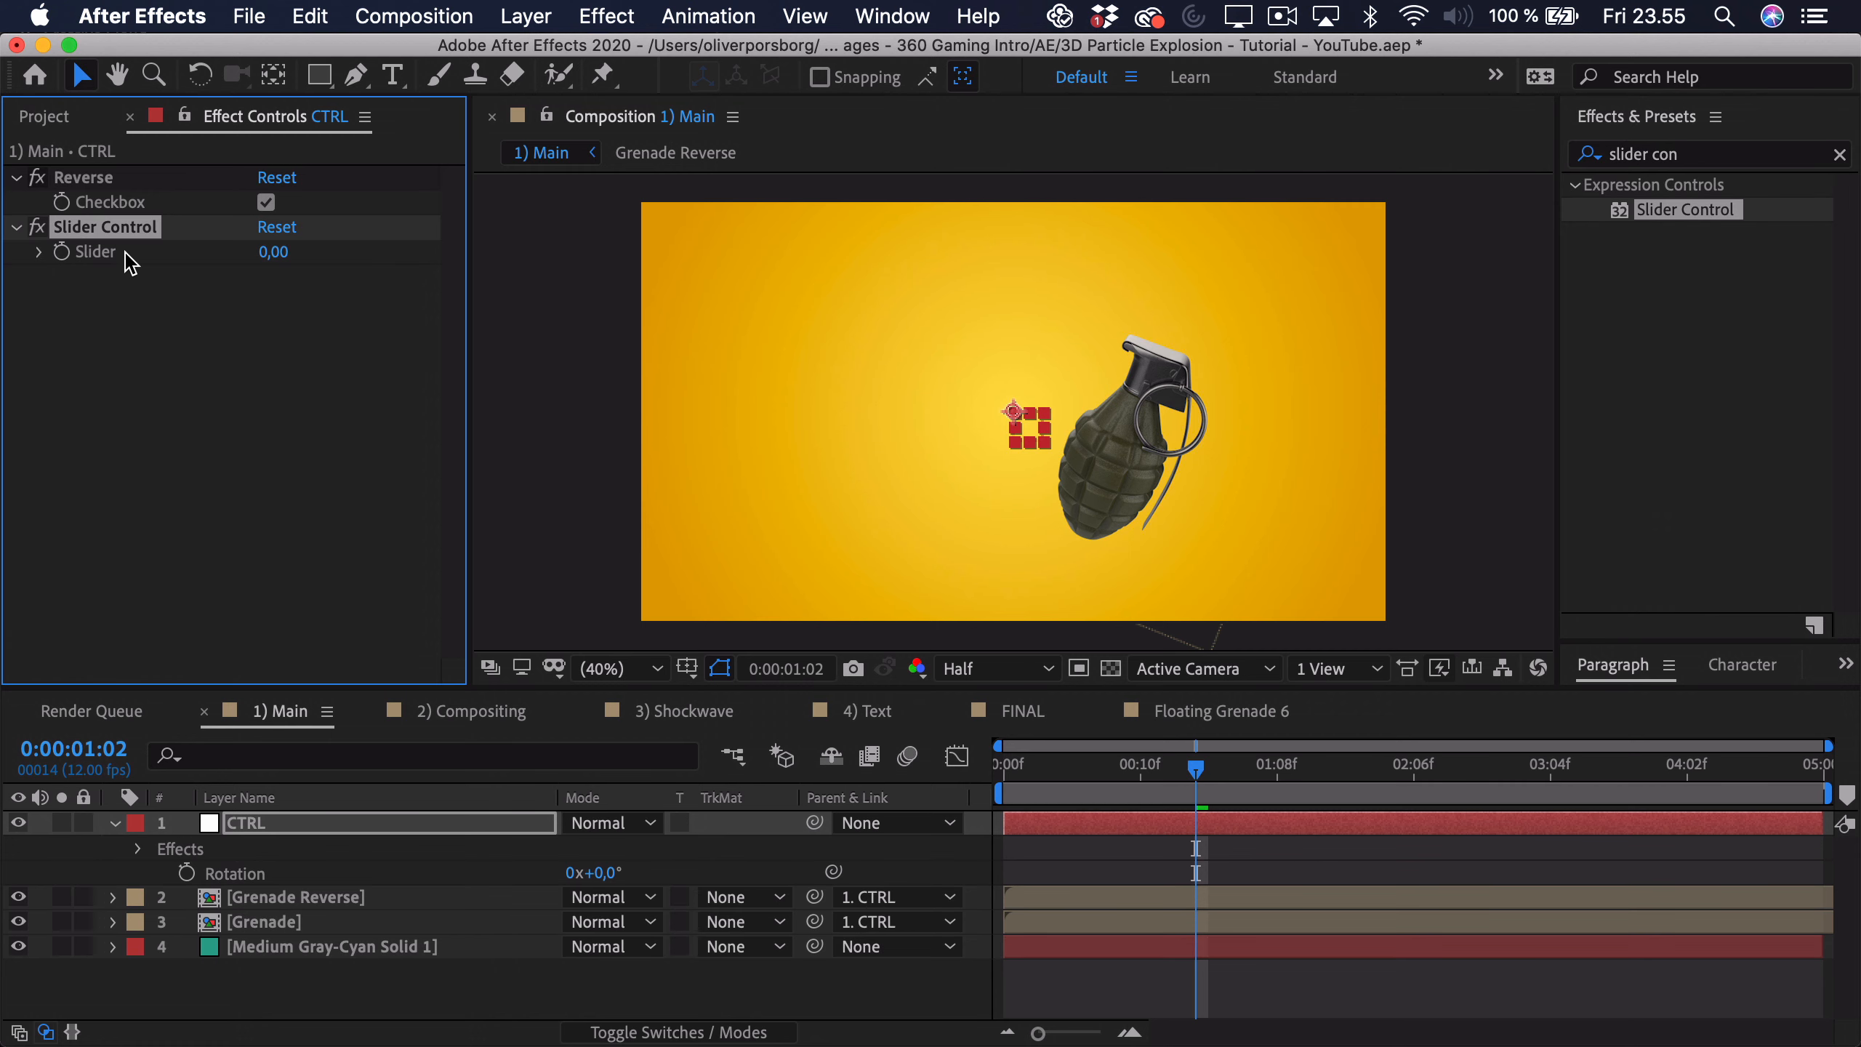
key("Return")
type("Internal Rotation")
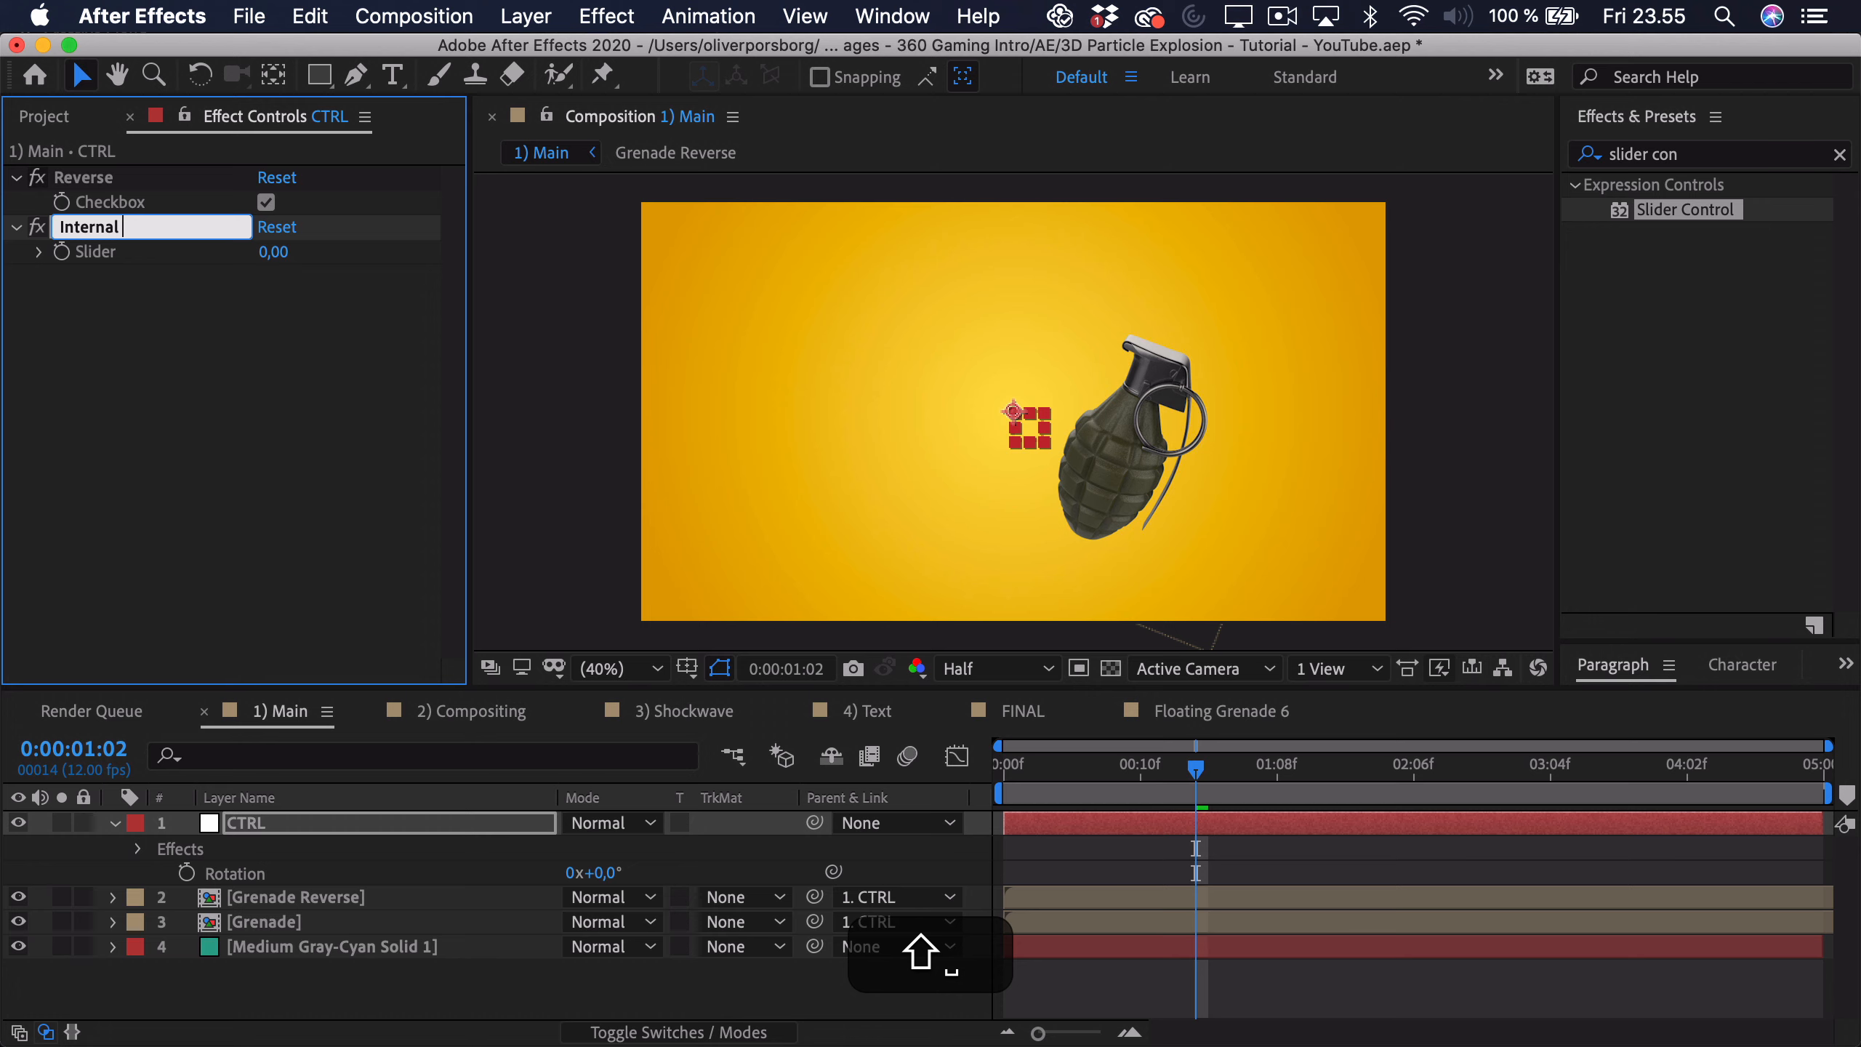
key("Return")
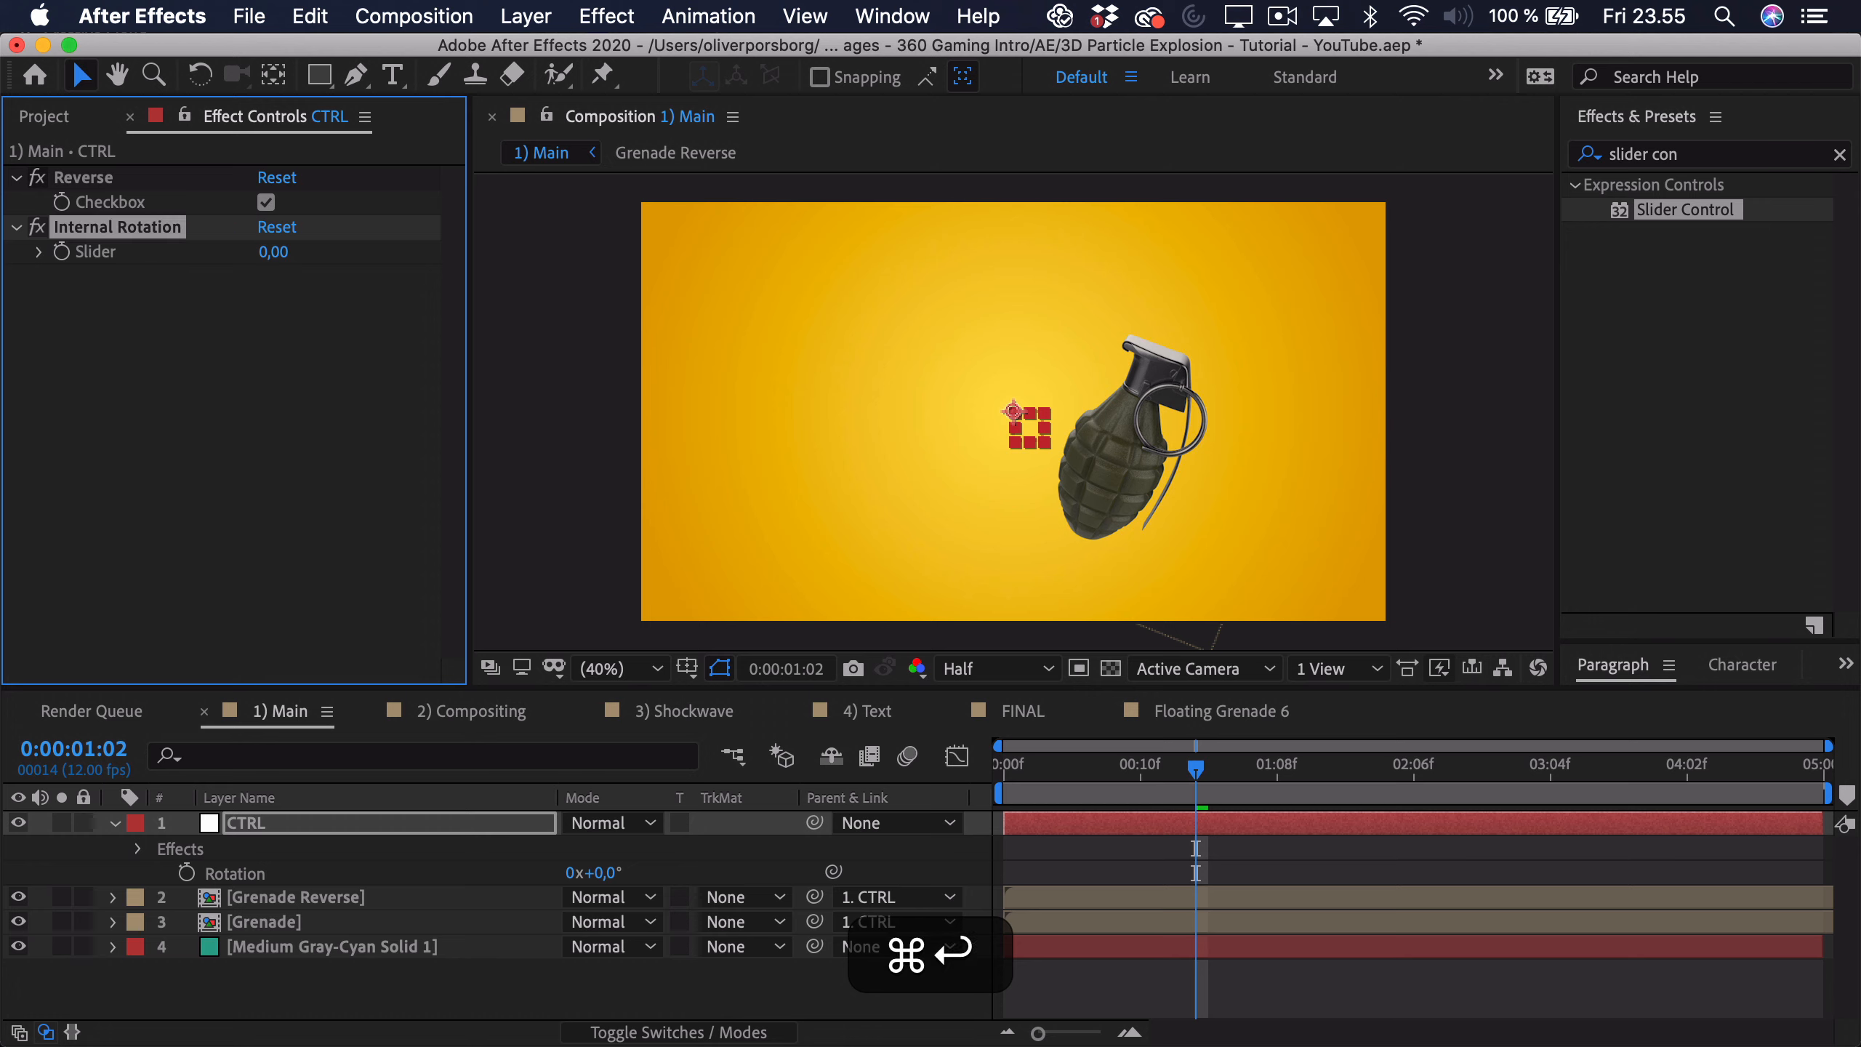
Step: Duplicate the Internal Rotation slider effect on CTRL and rename the copy as External Rotation
key("super+d")
key("Return")
type("Ex")
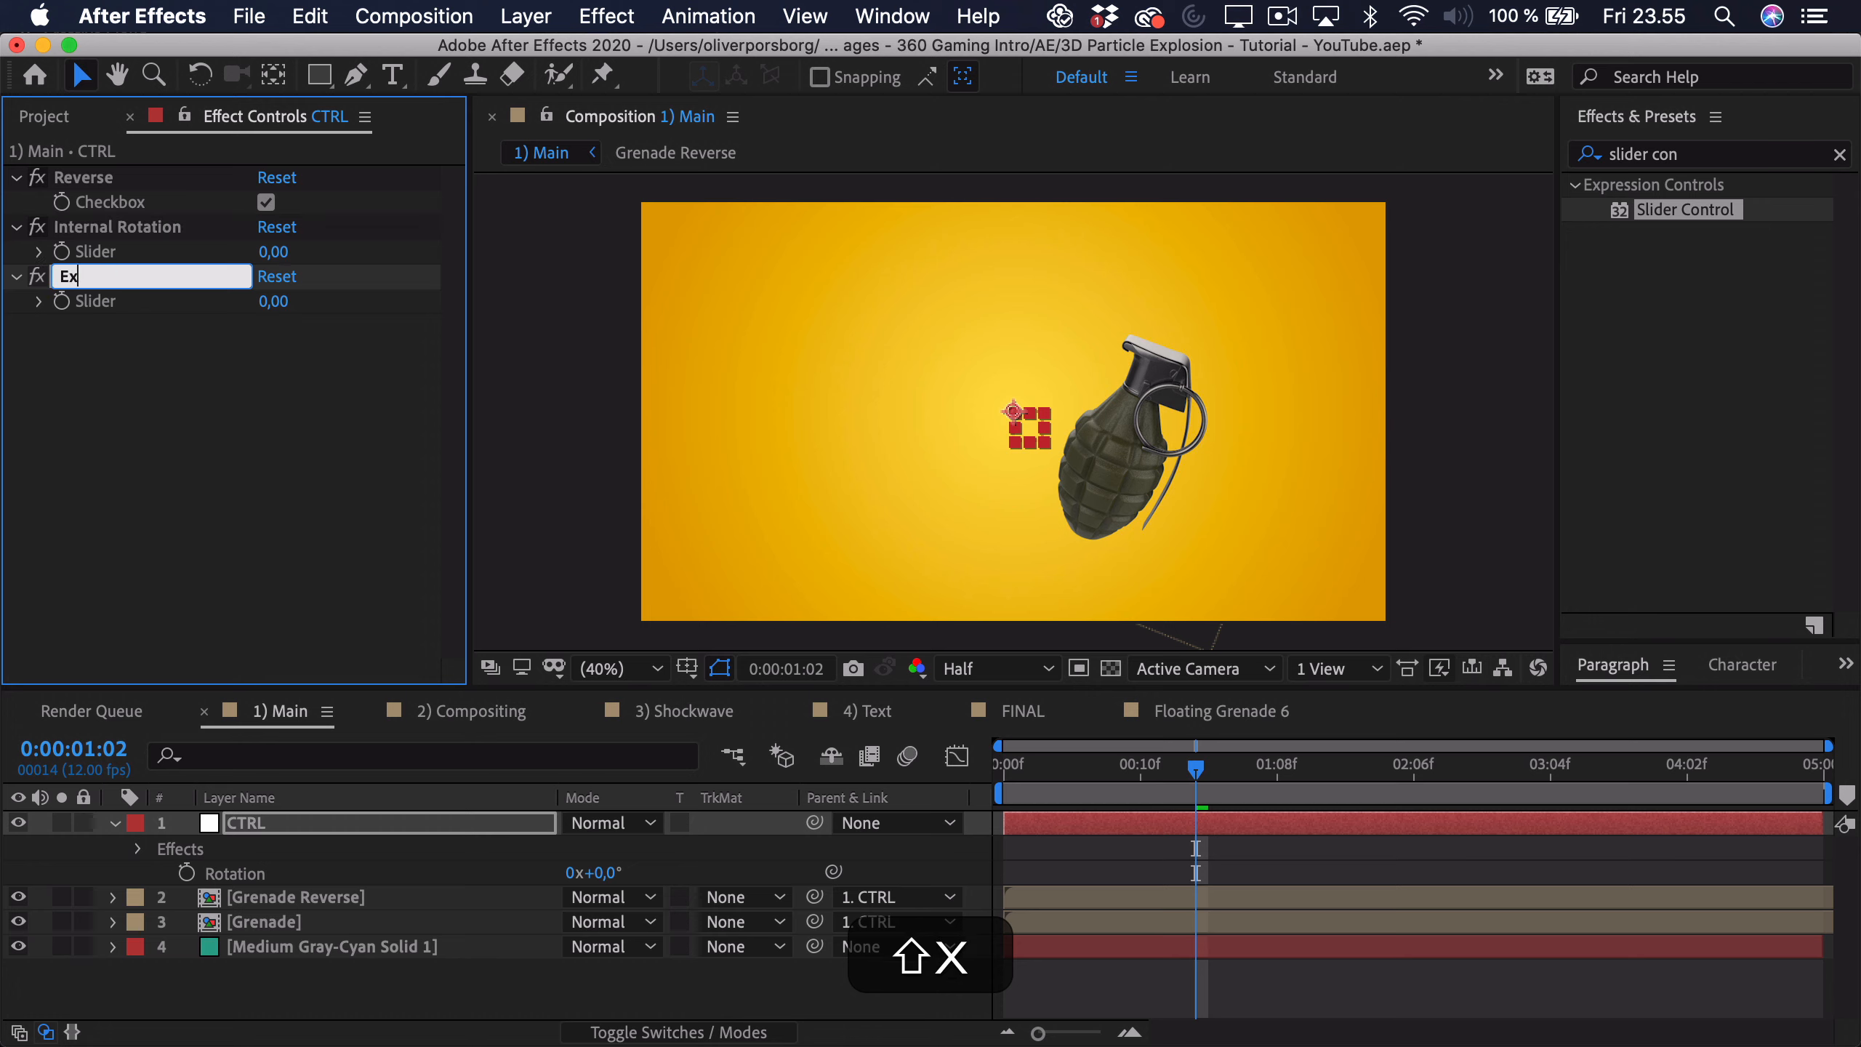
type("ternal Rotation")
key("Return")
left_click(325, 869)
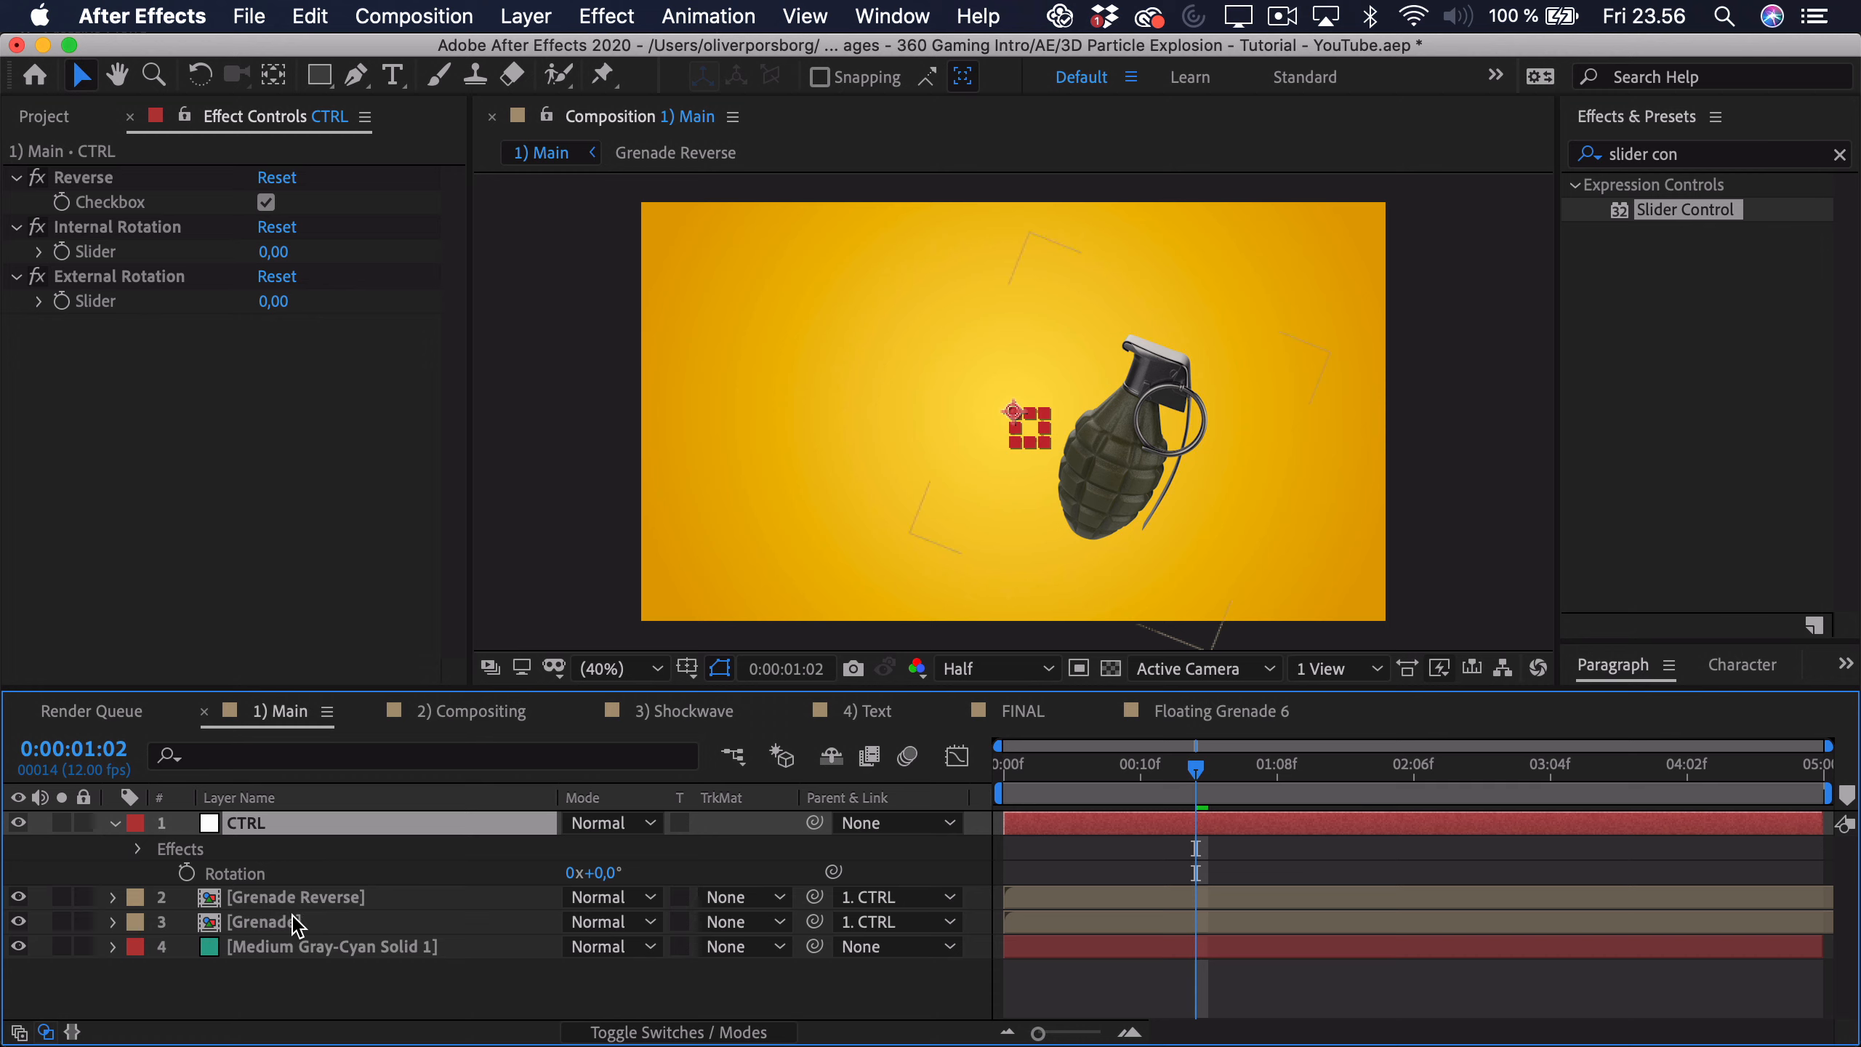
Step: Set Grenade Reverse's Rotation expression to transform.rotation+thisComp.layer("CTRL").effect("Internal Rotation")("Slider")-thisComp.layer("CTRL").transform.rotation
left_click(306, 897)
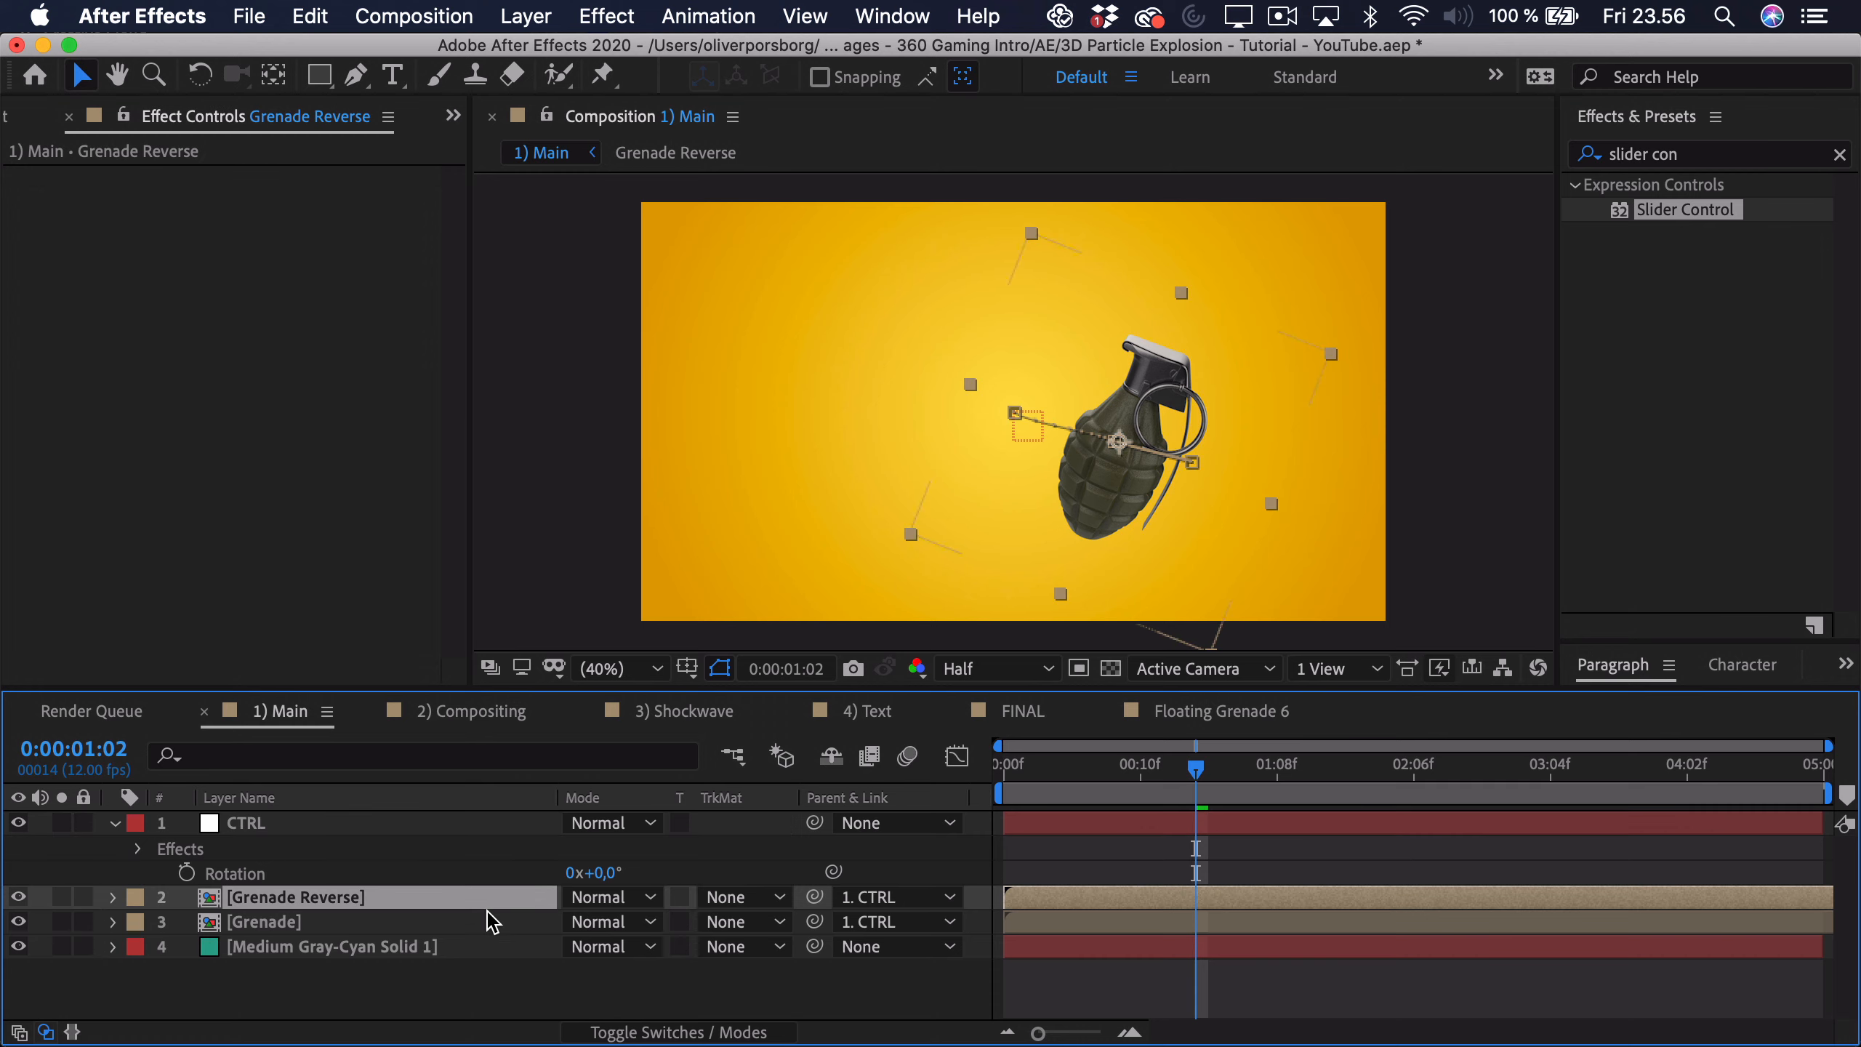
key("r")
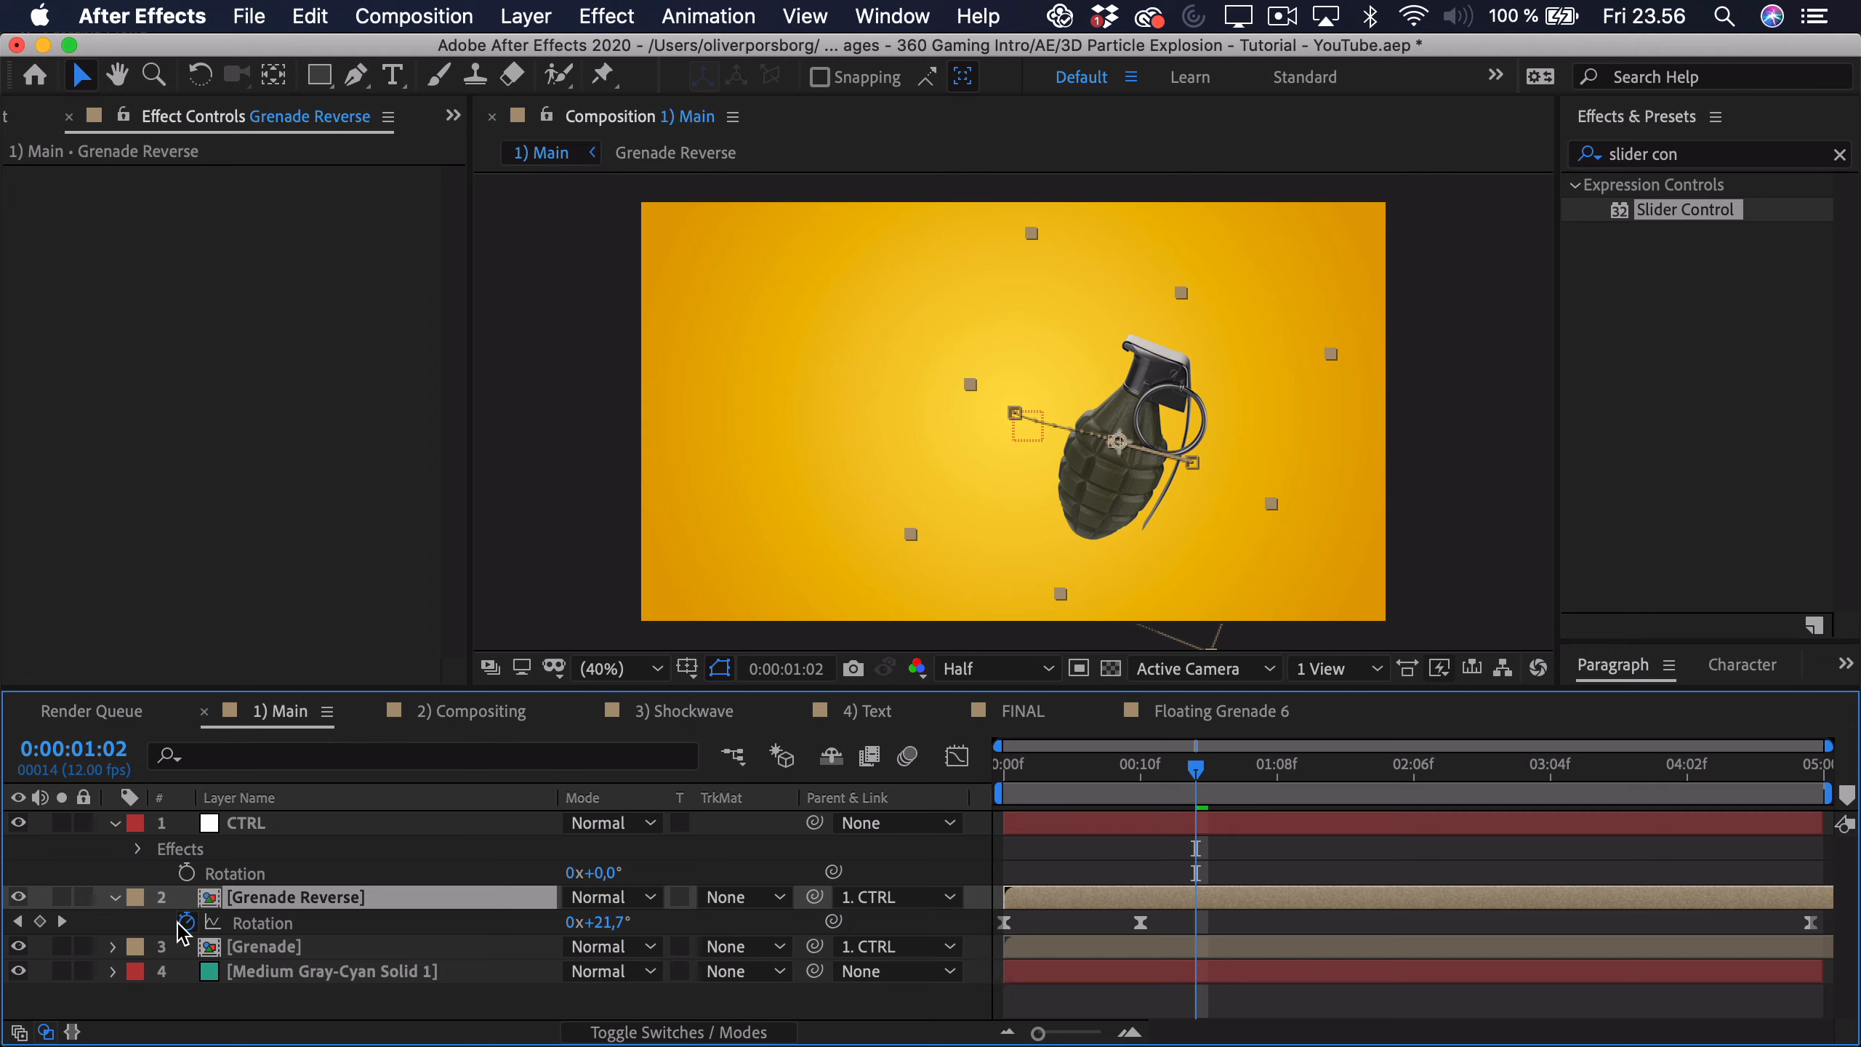
key("alt")
left_click(187, 922, "alt")
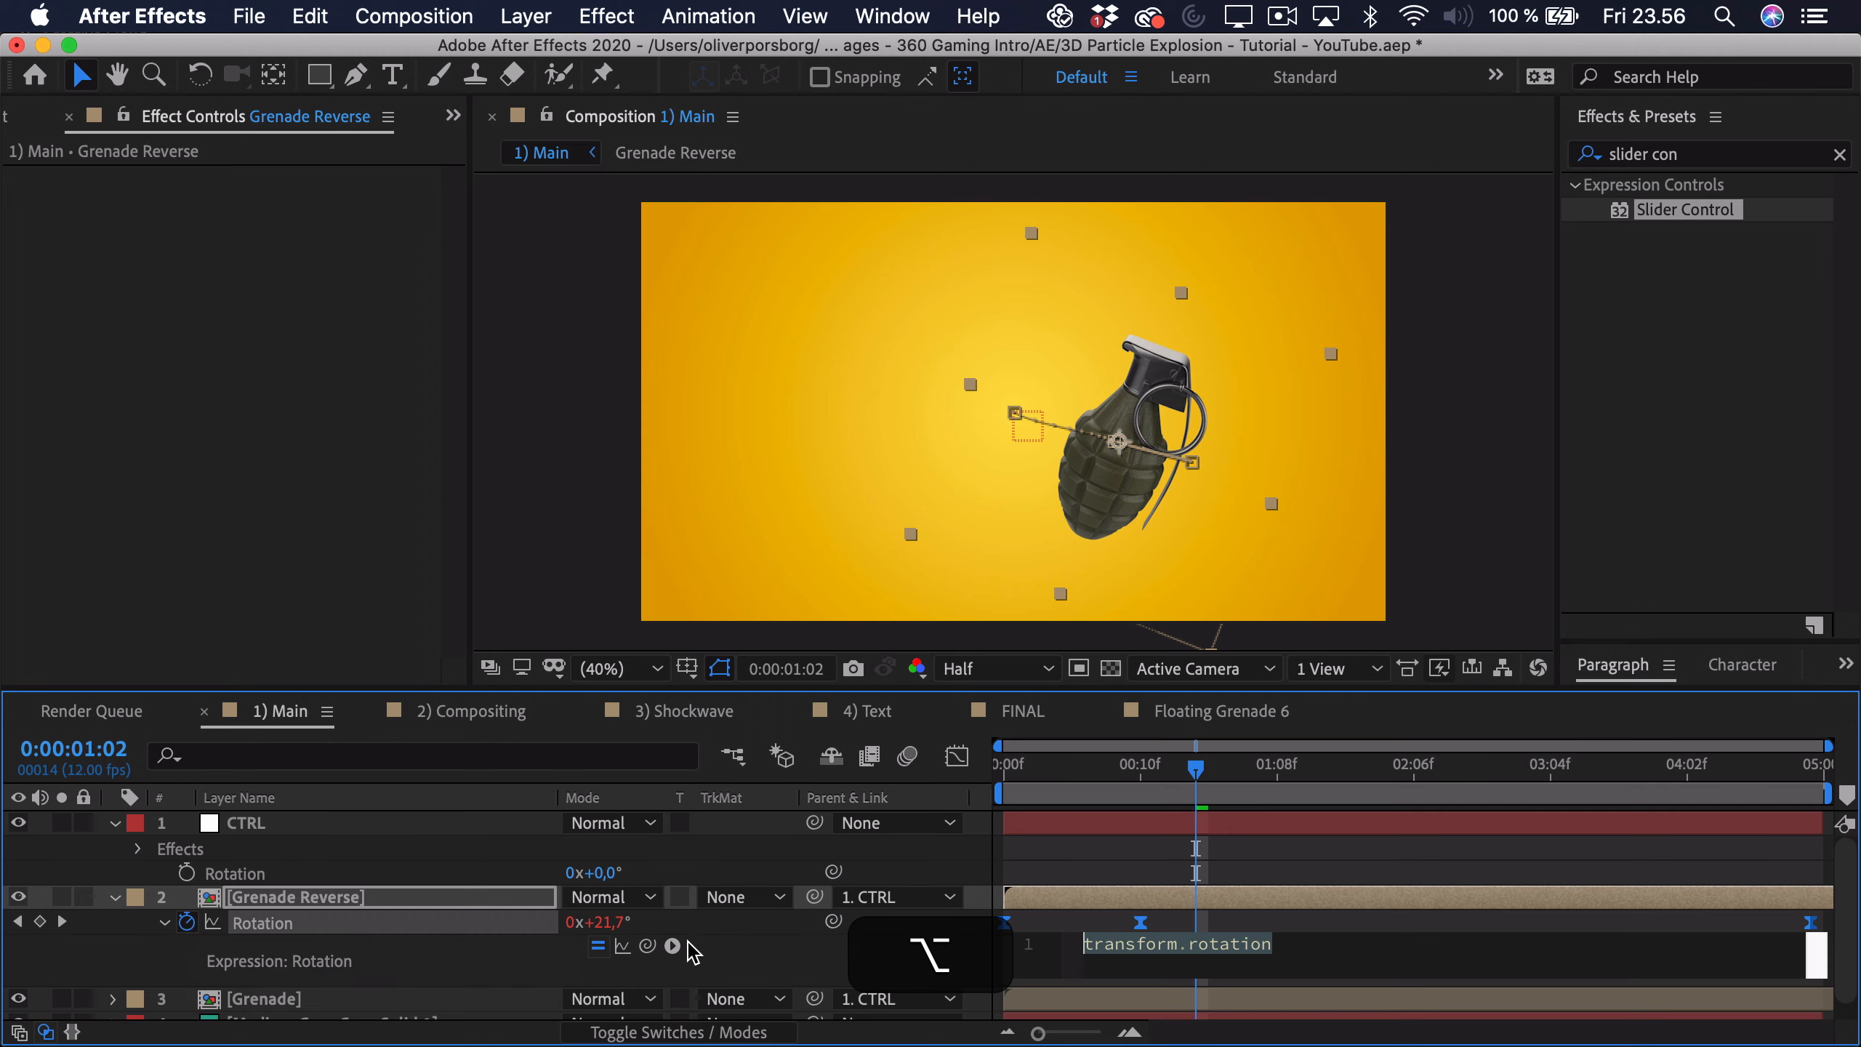
key("BackSpace")
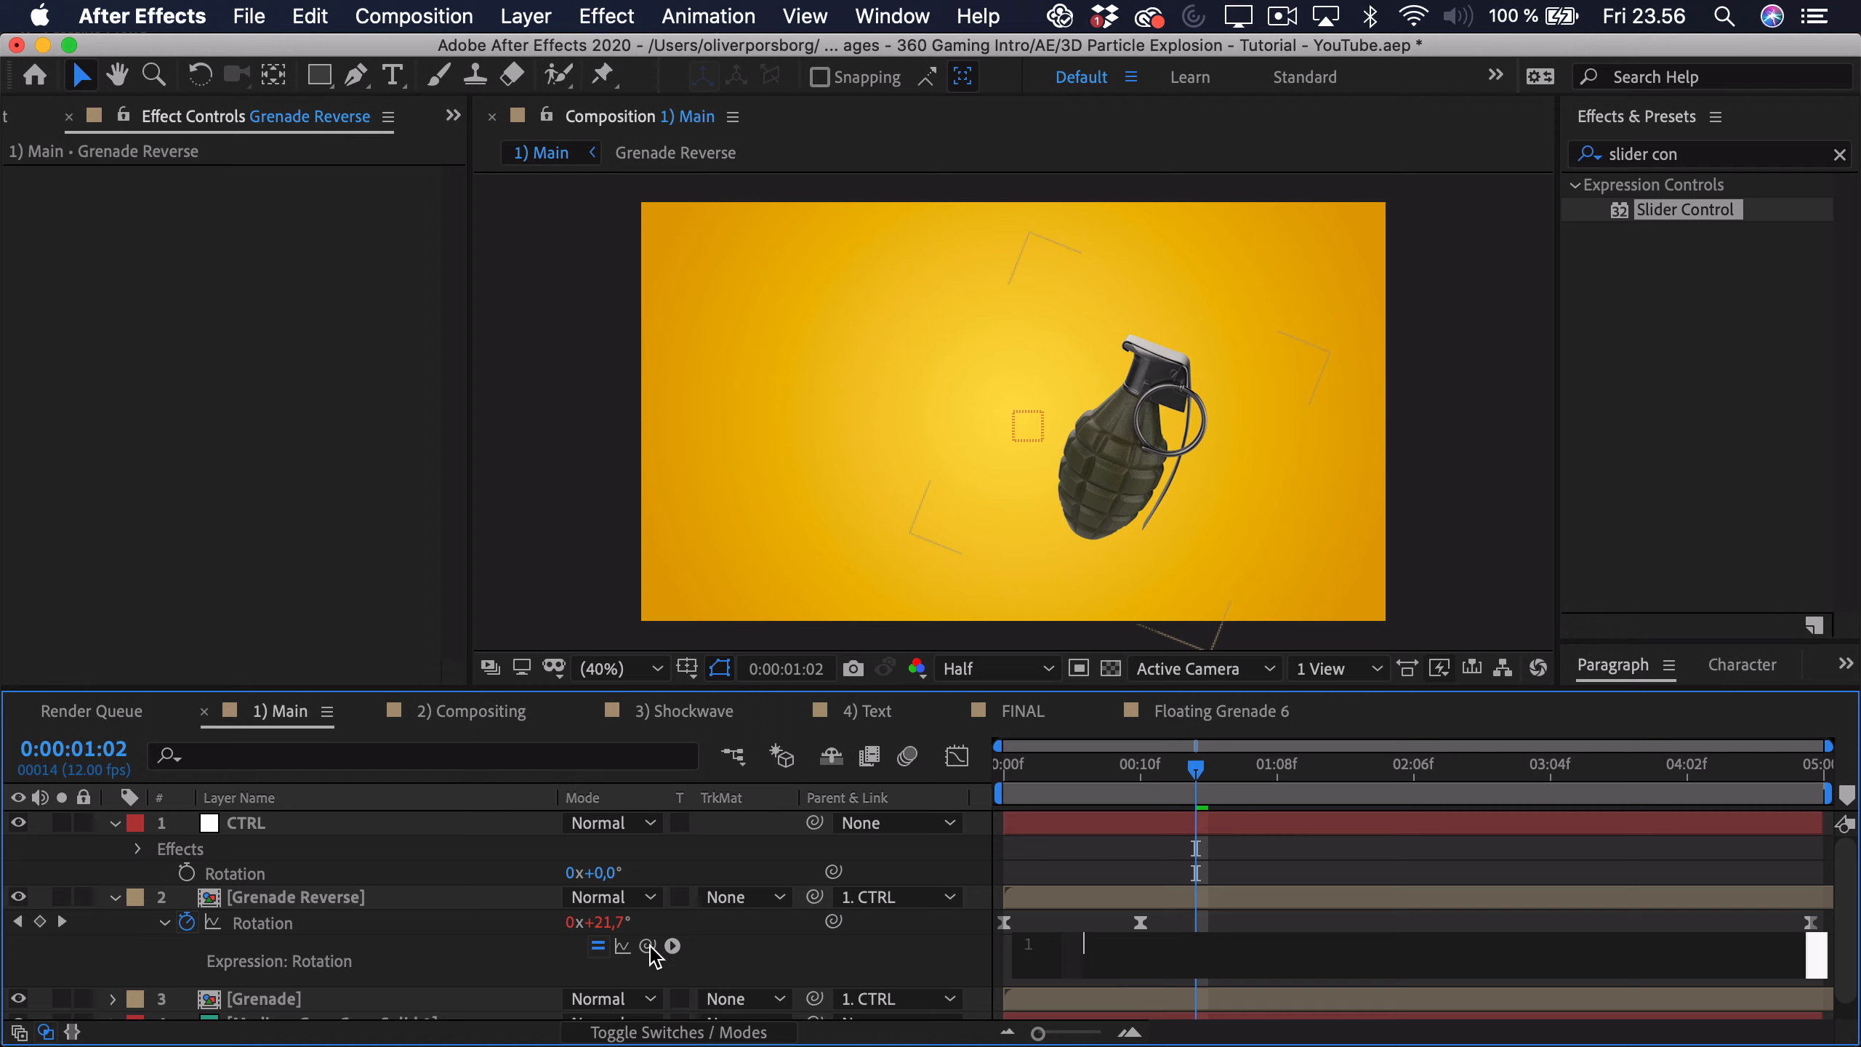
left_click_drag(650, 948, 323, 927)
left_click(1333, 822)
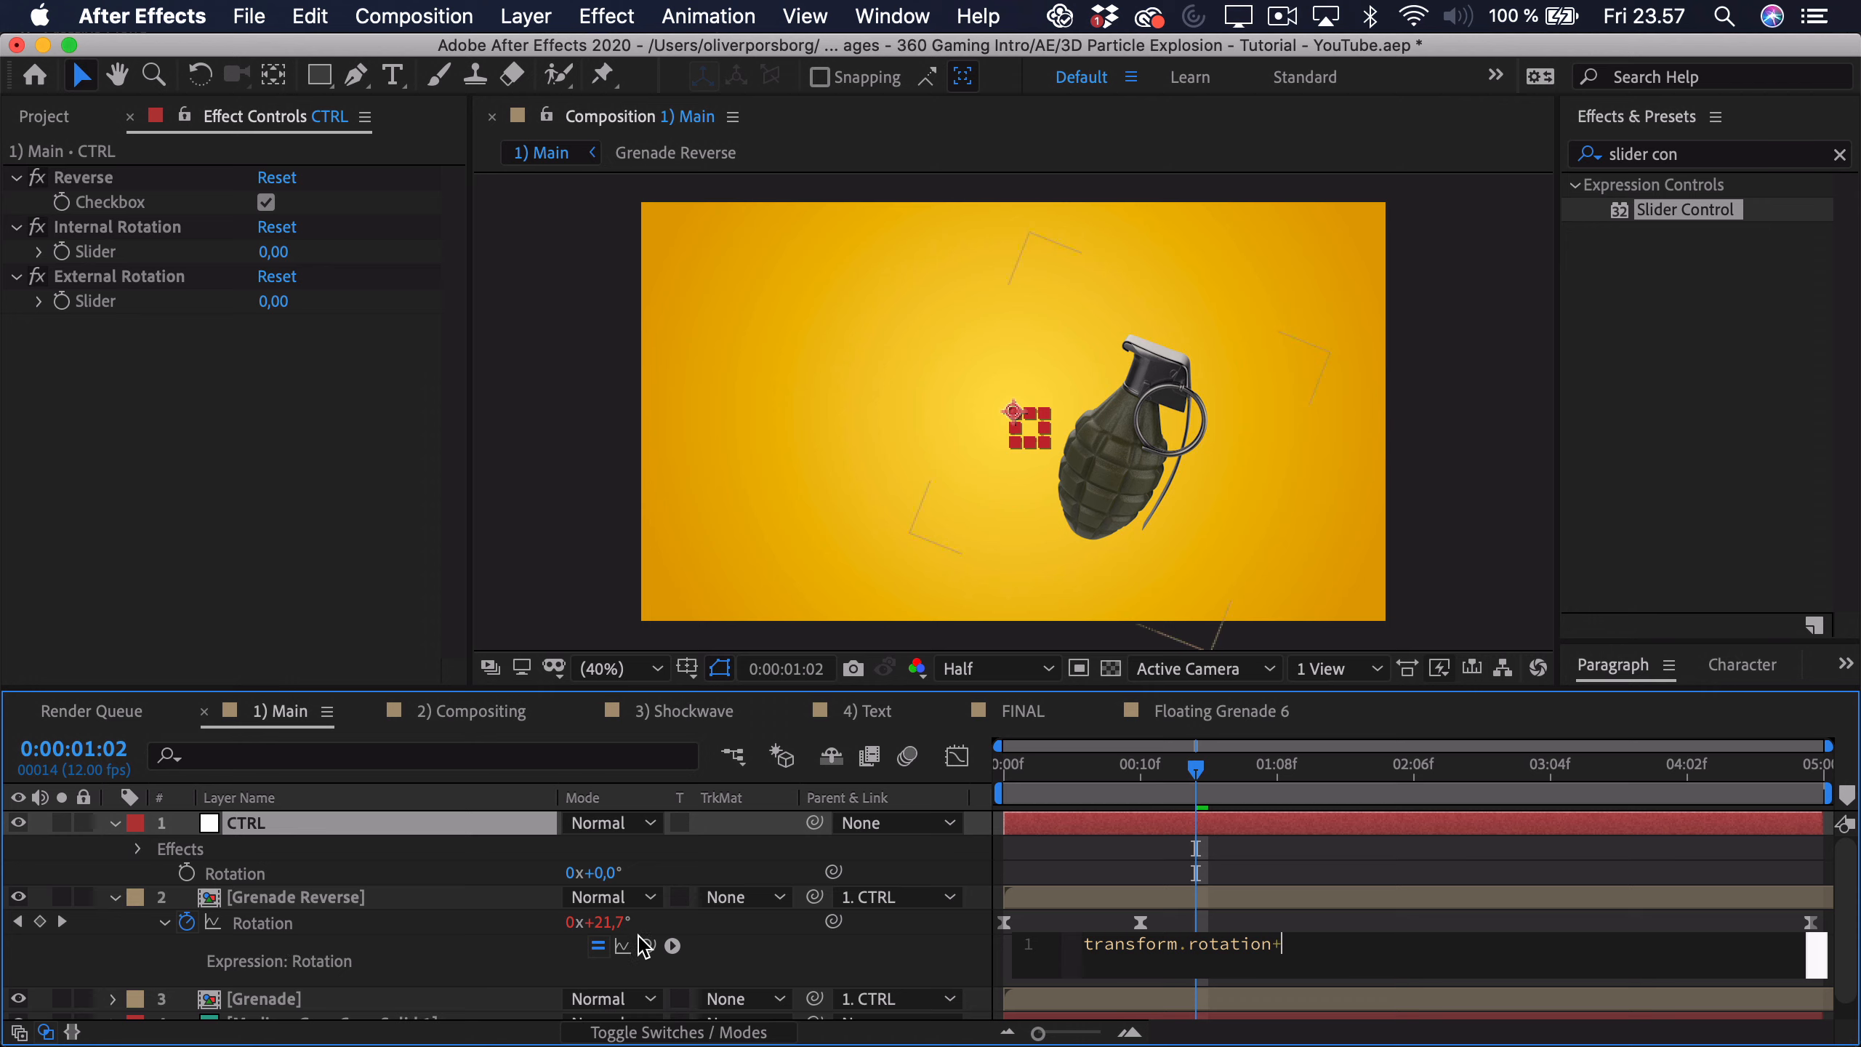
left_click_drag(647, 946, 92, 252)
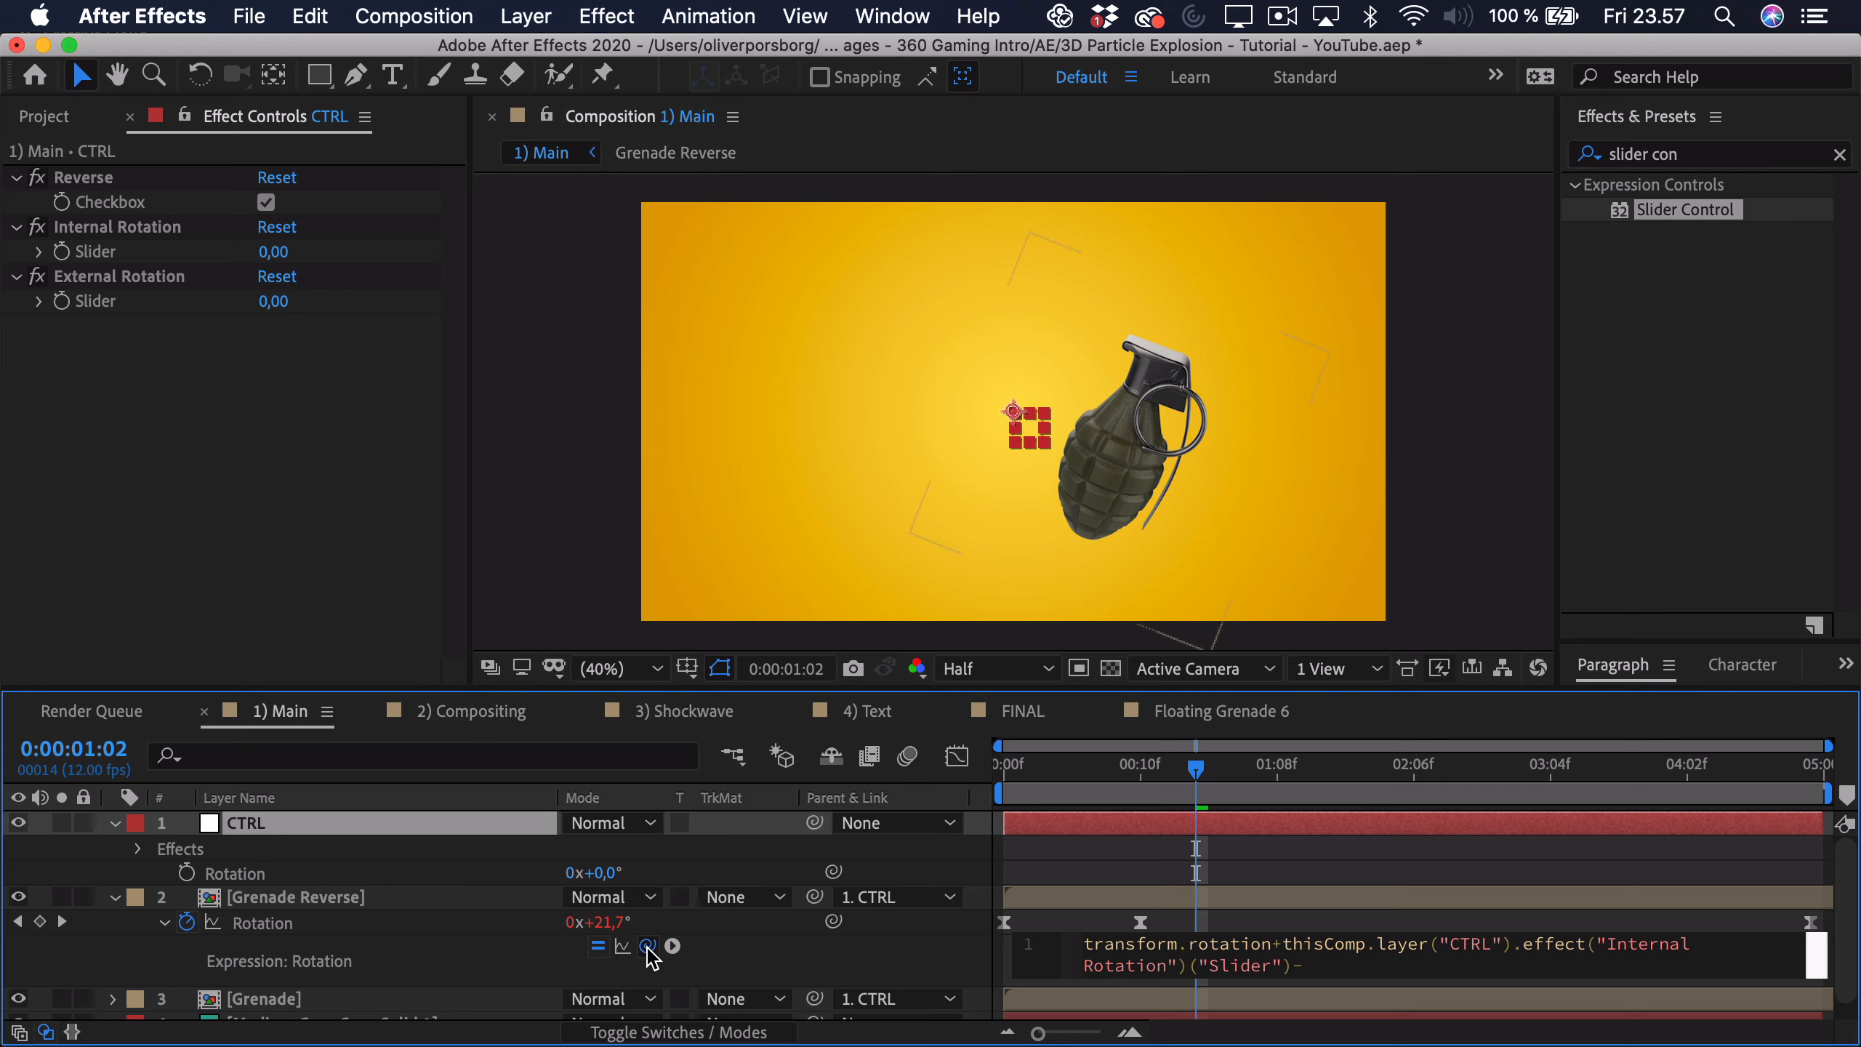
left_click_drag(646, 945, 339, 884)
left_click(1062, 856)
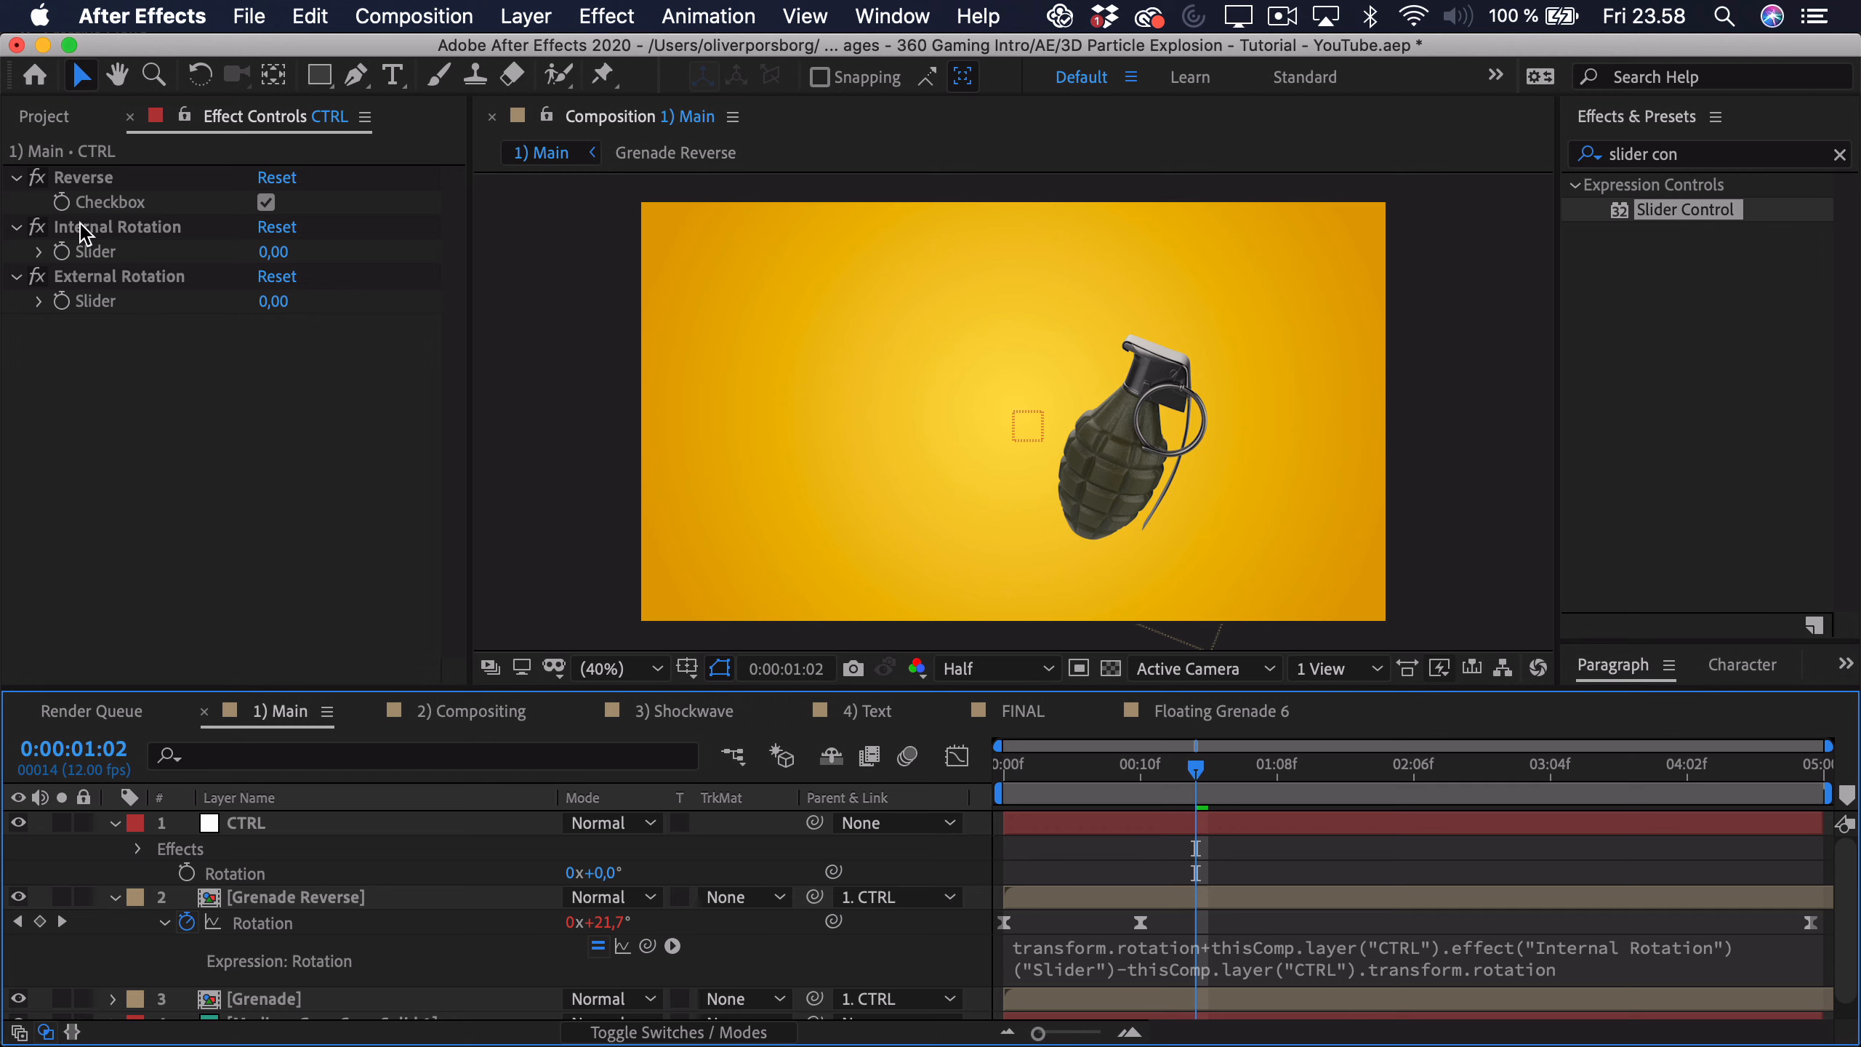
Step: Link CTRL's Rotation to the effect("External Rotation")("Slider") expression and test both rotation sliders on the grenade
left_click(256, 824)
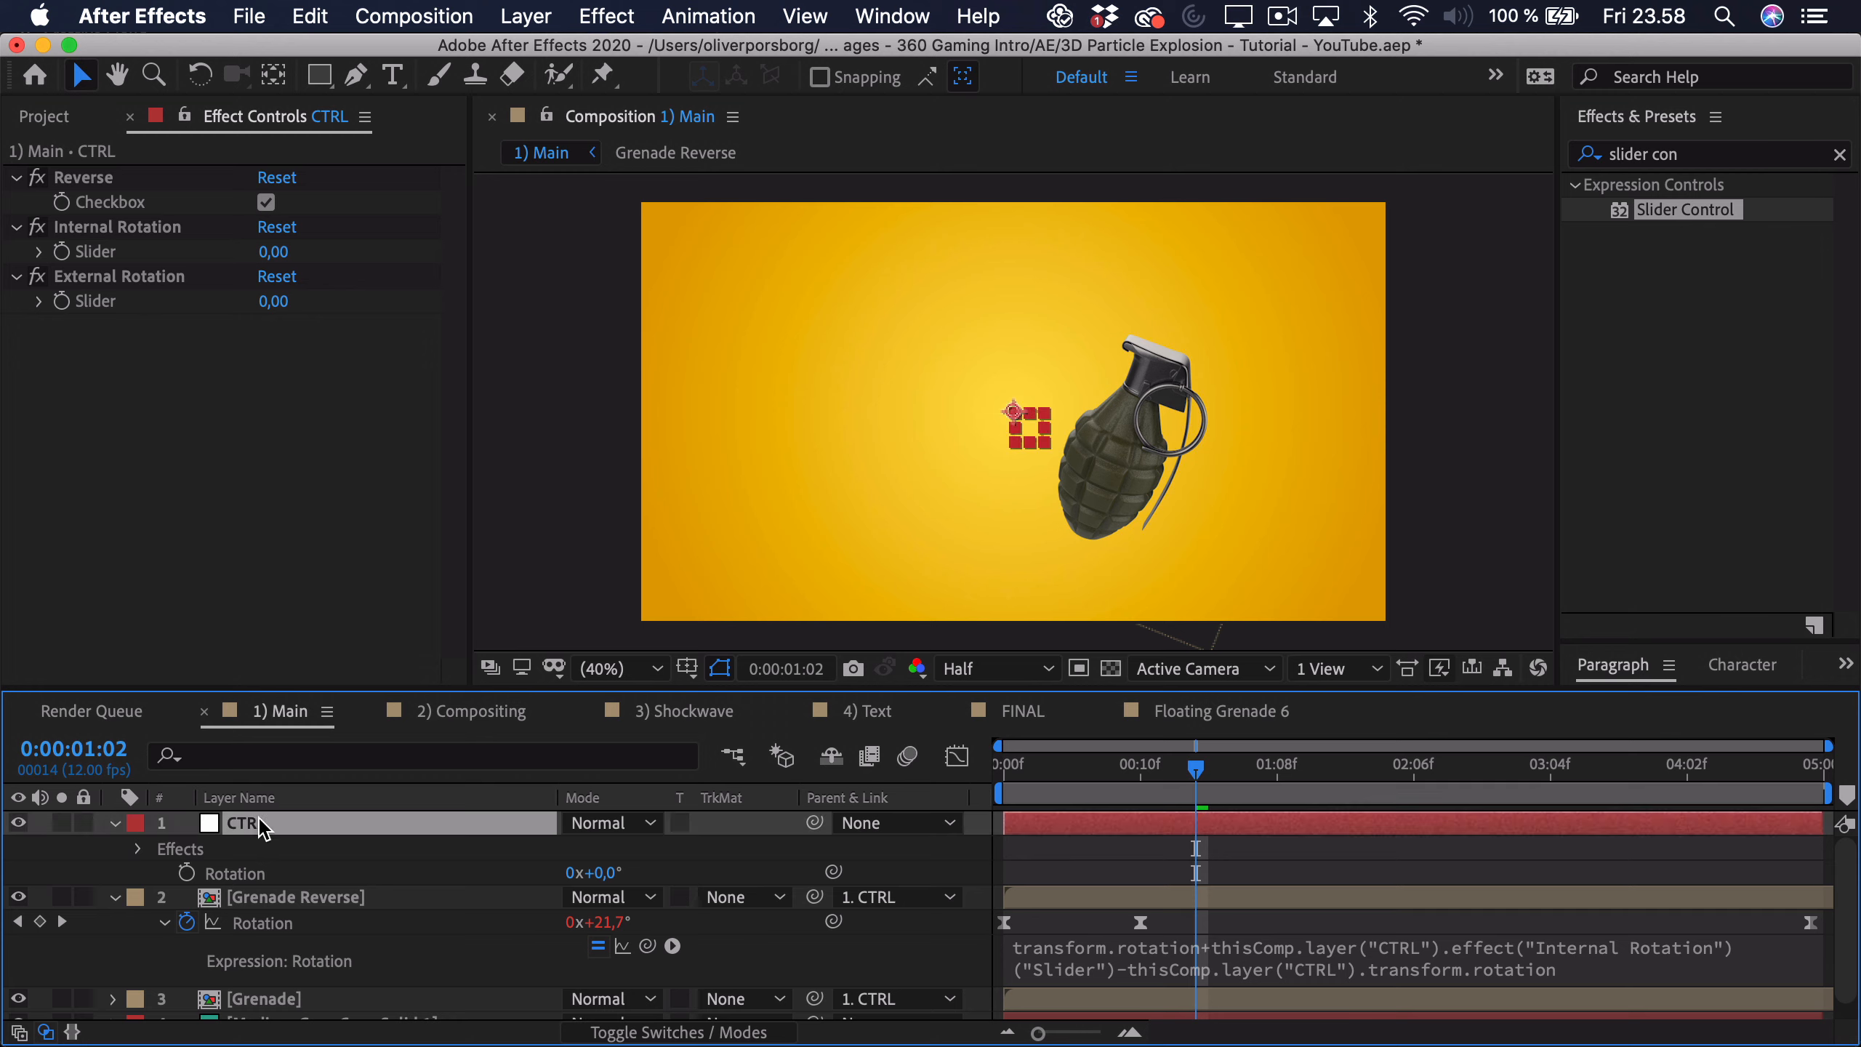
left_click(187, 872, "alt")
left_click_drag(647, 896, 99, 301)
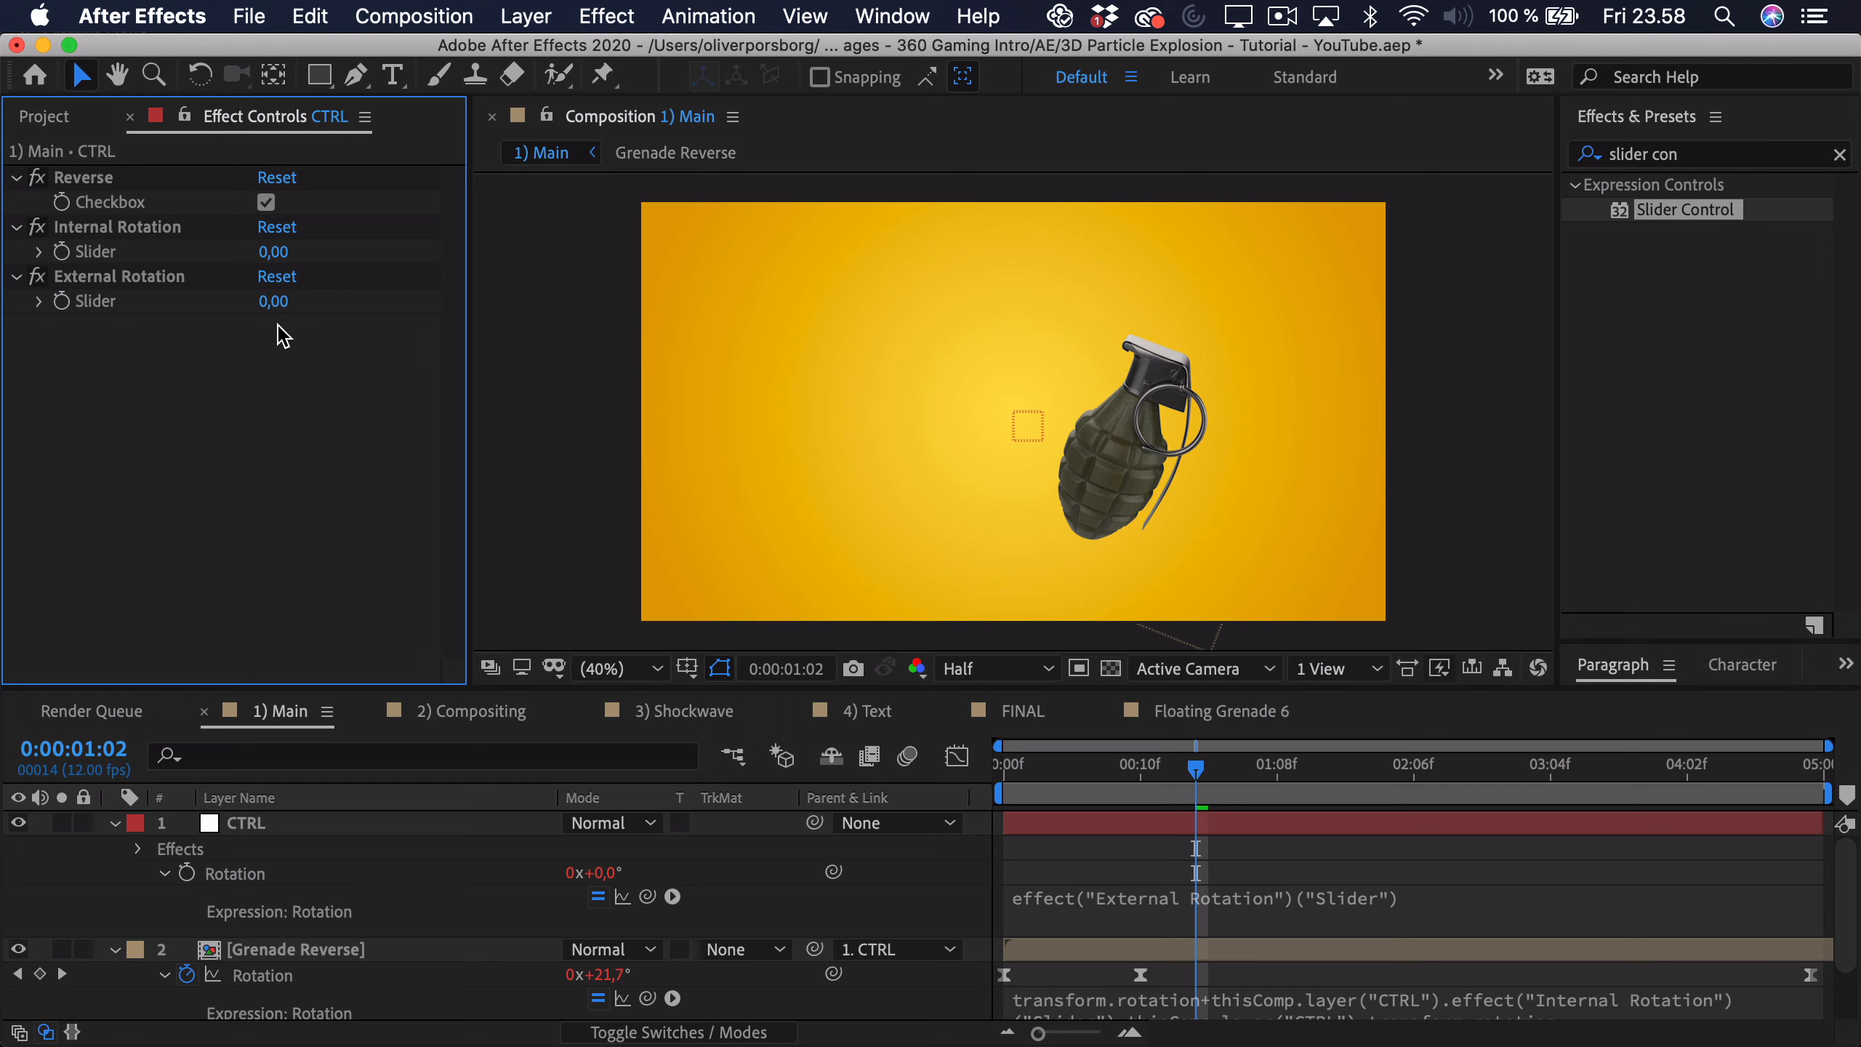
left_click_drag(273, 300, 543, 330)
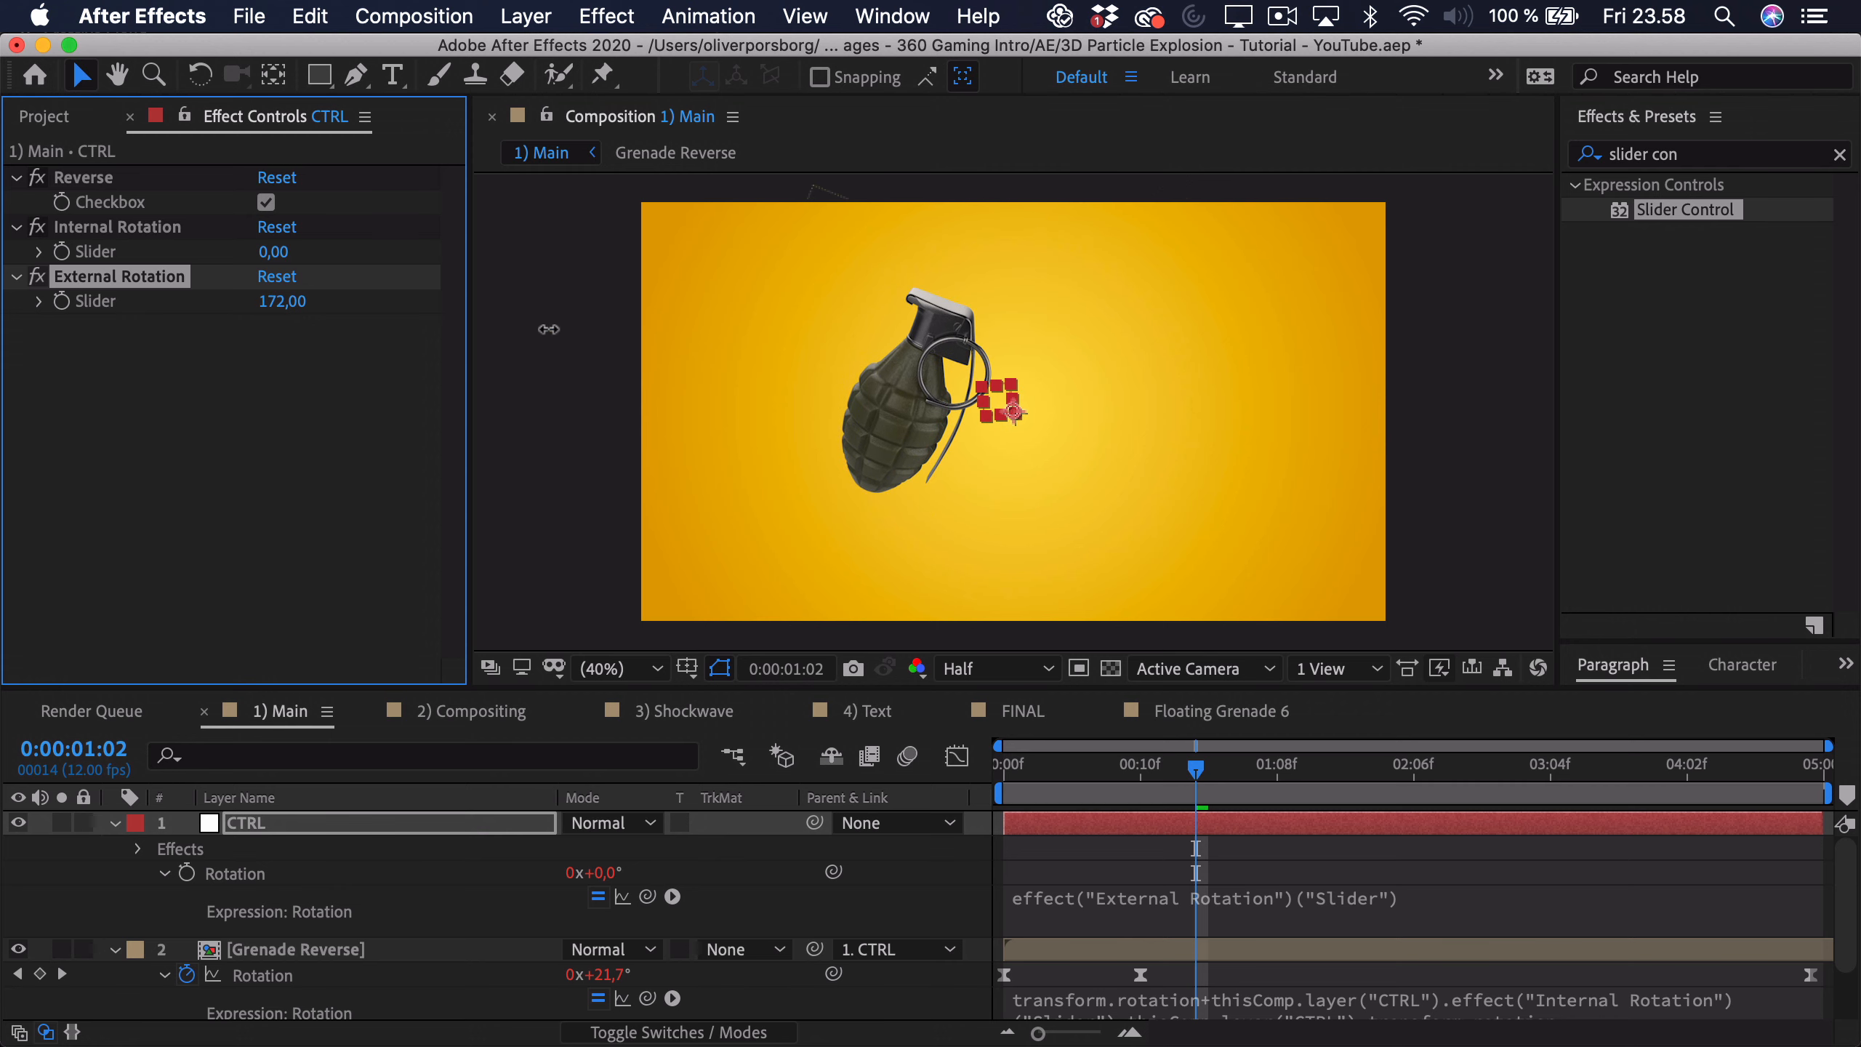
left_click_drag(274, 252, 250, 251)
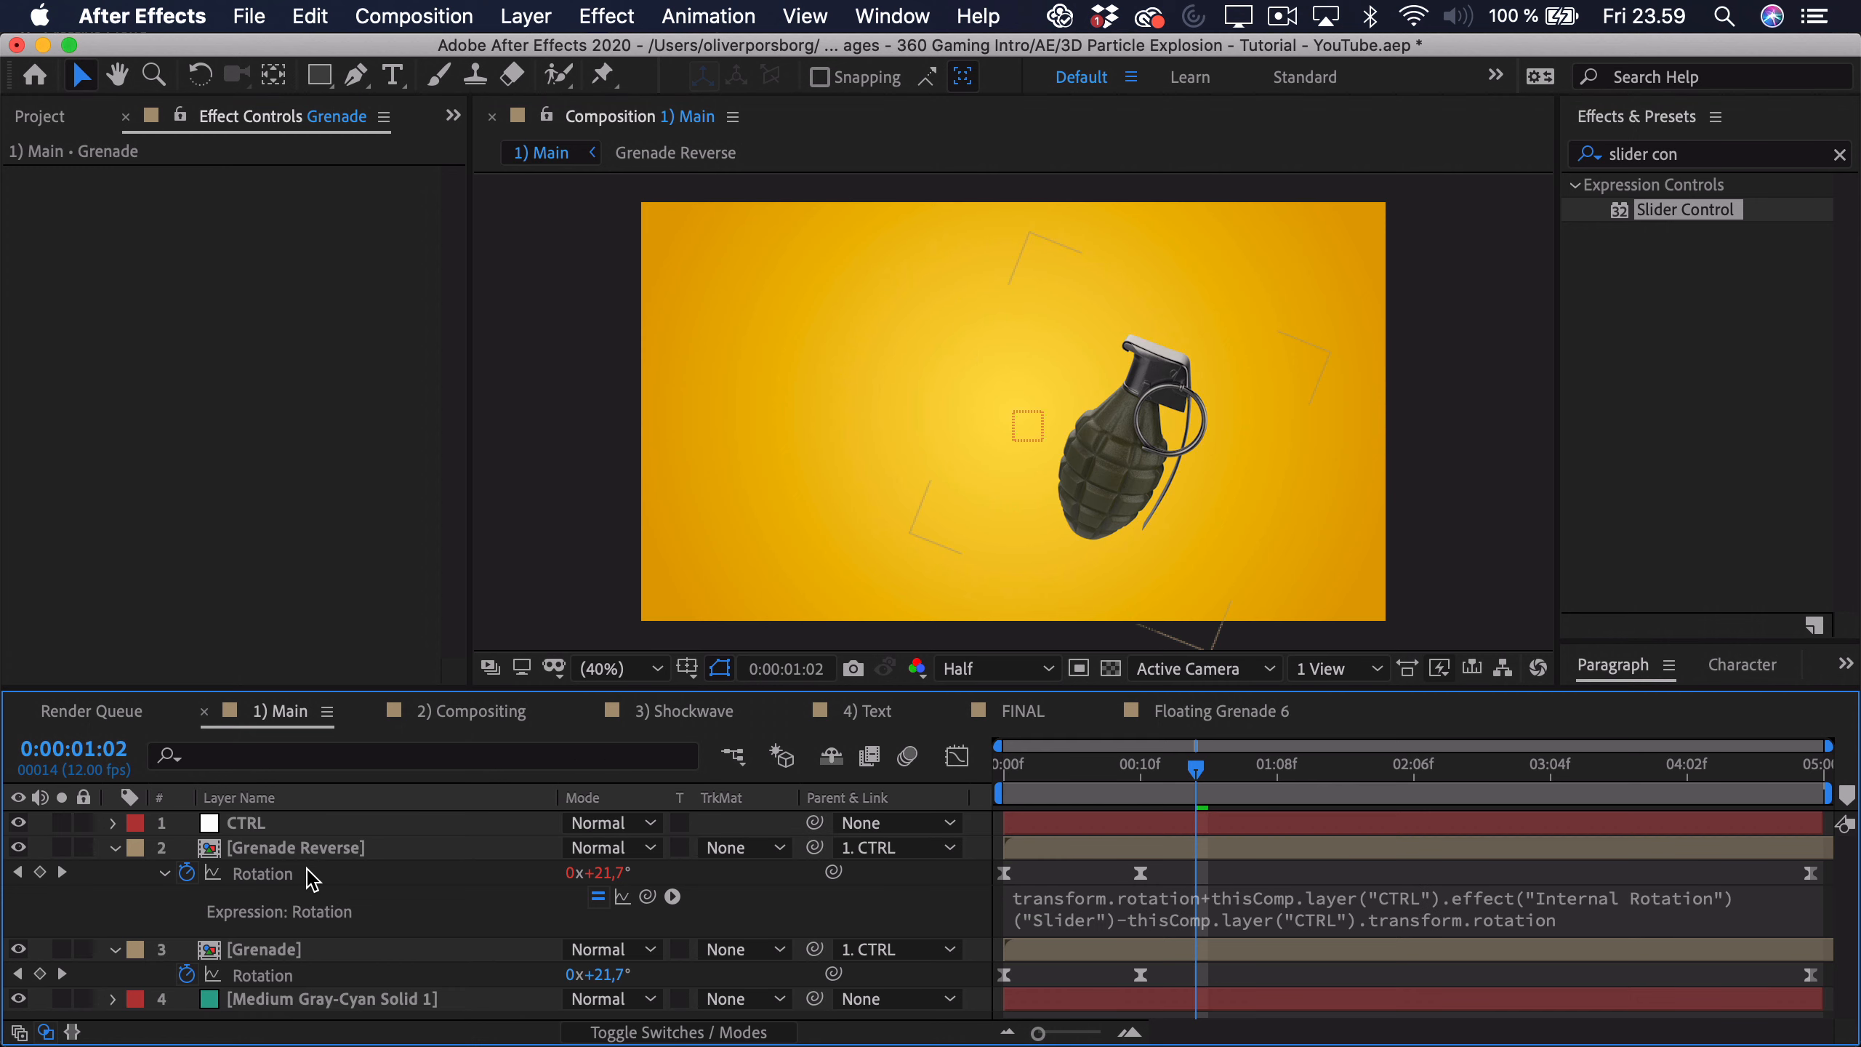
Step: Copy only the Rotation expression from Grenade Reverse and paste it onto the Grenade layer's Rotation
right_click(303, 872)
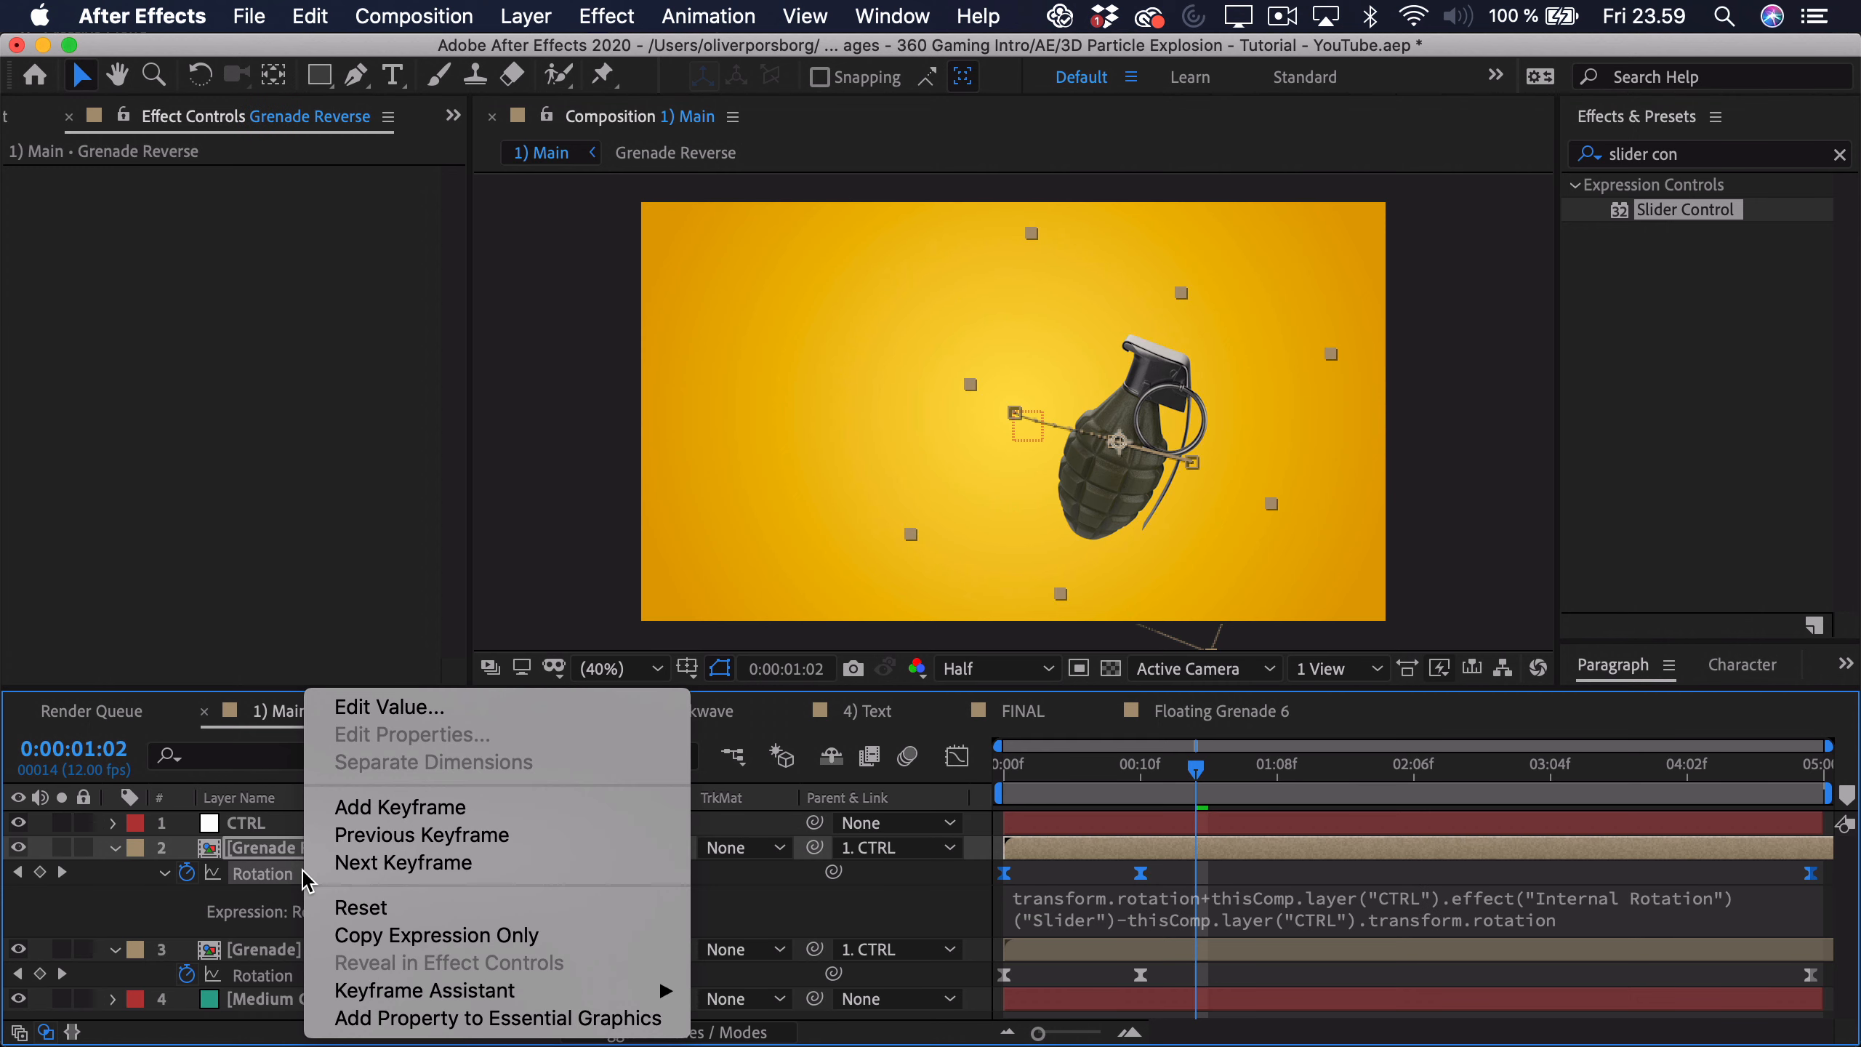
left_click(366, 936)
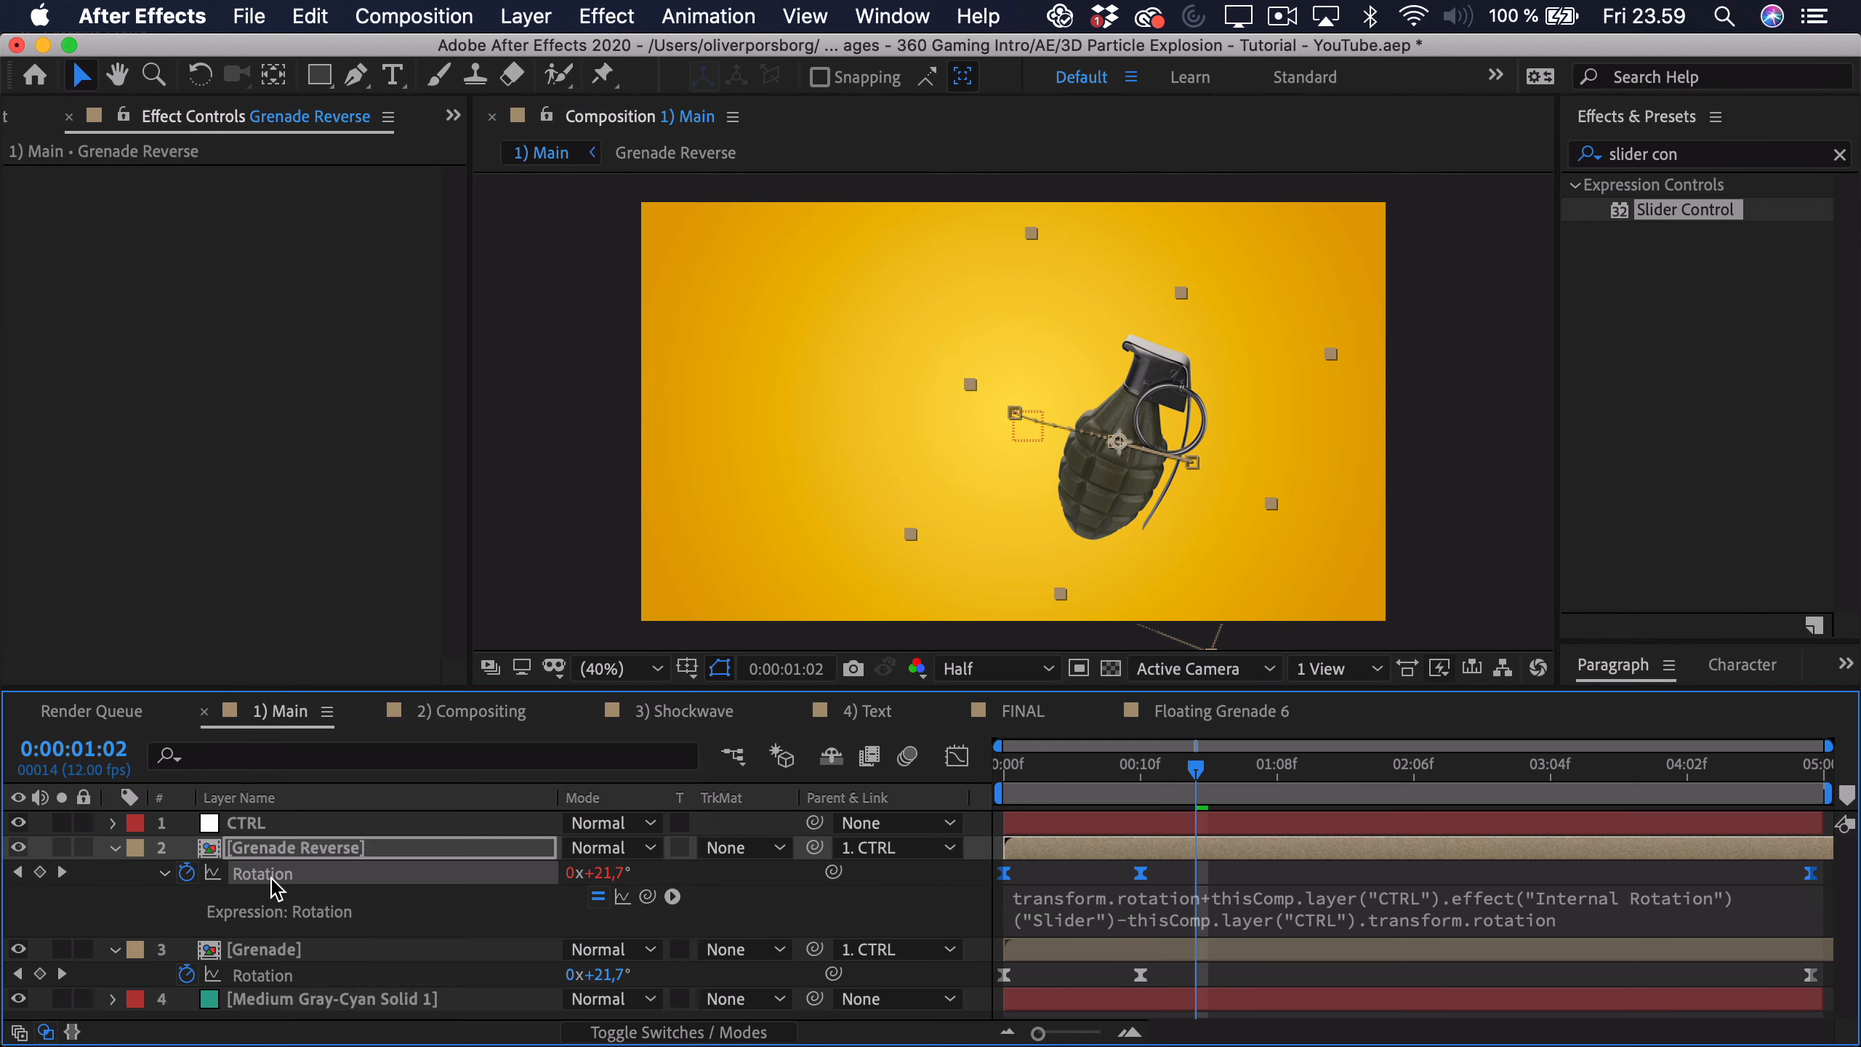
left_click(264, 975)
key("super+v")
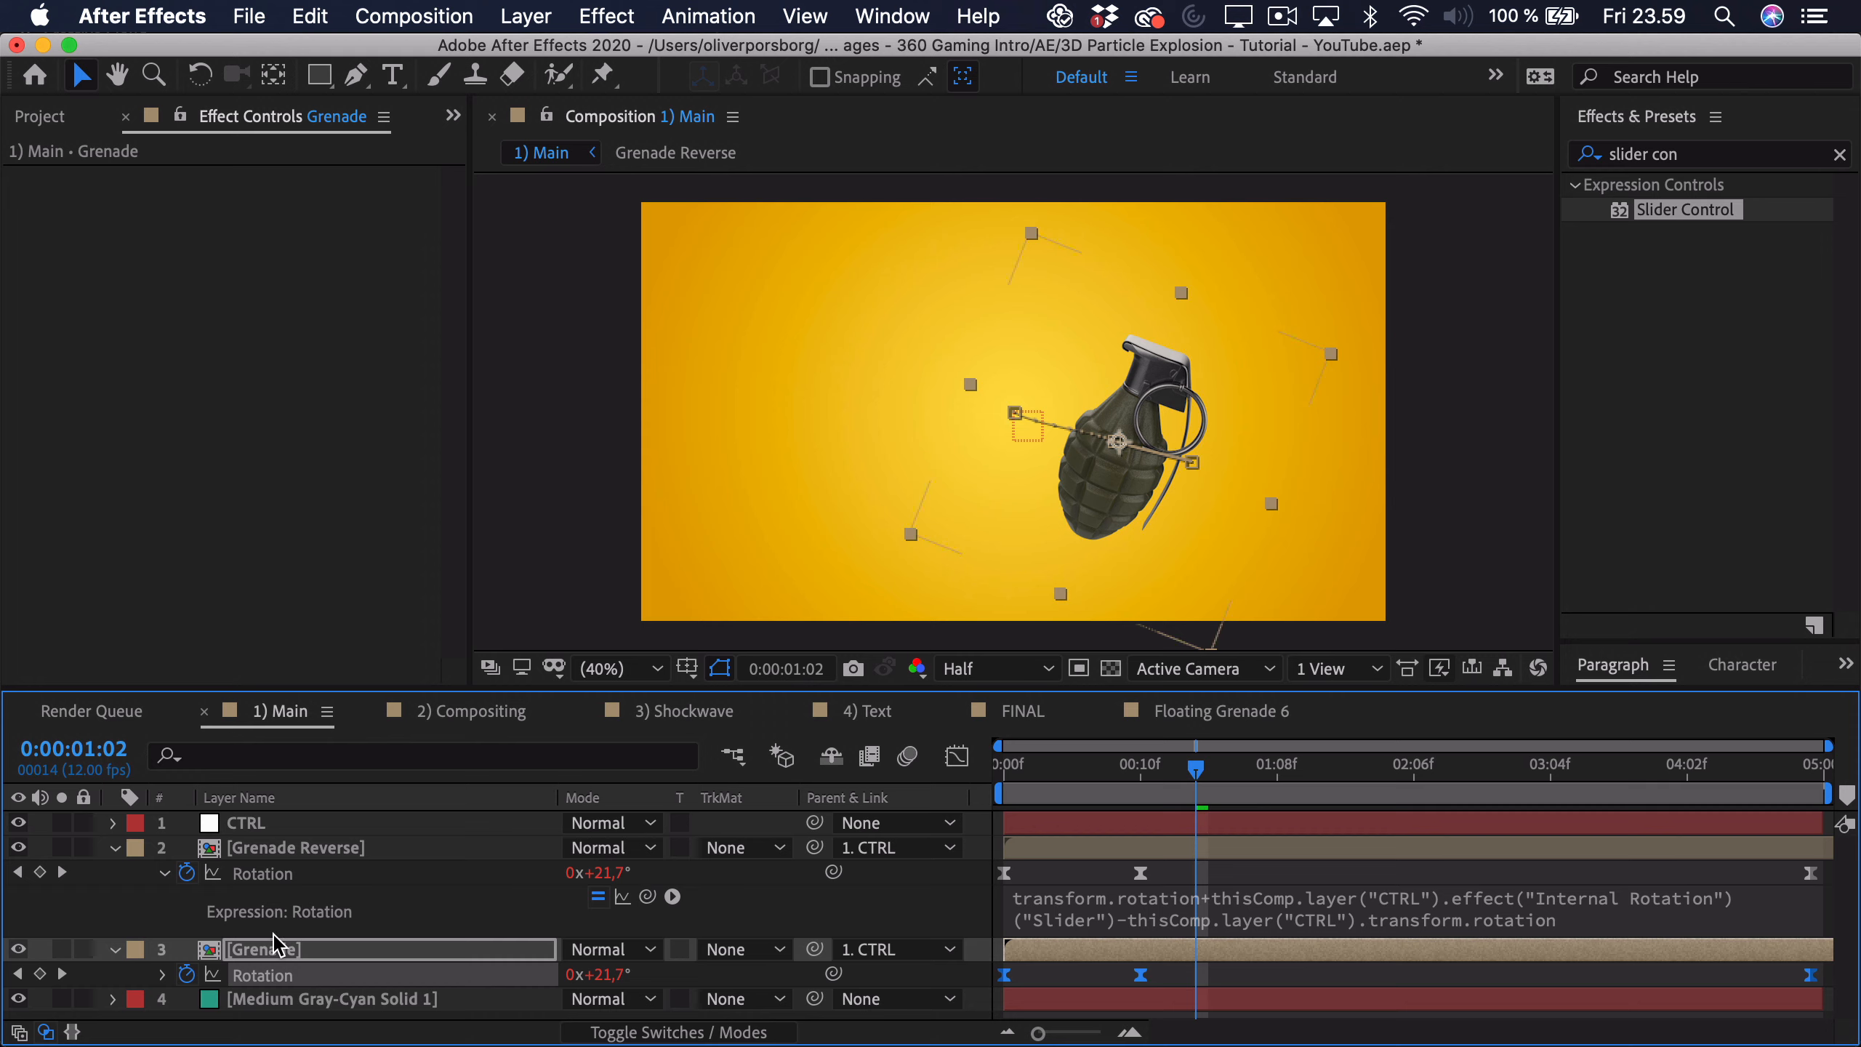
Step: Reveal Scale on Grenade and Grenade Reverse, and start Grenade Reverse's Scale expression with s = value[0]
left_click(291, 849, "shift")
key("s")
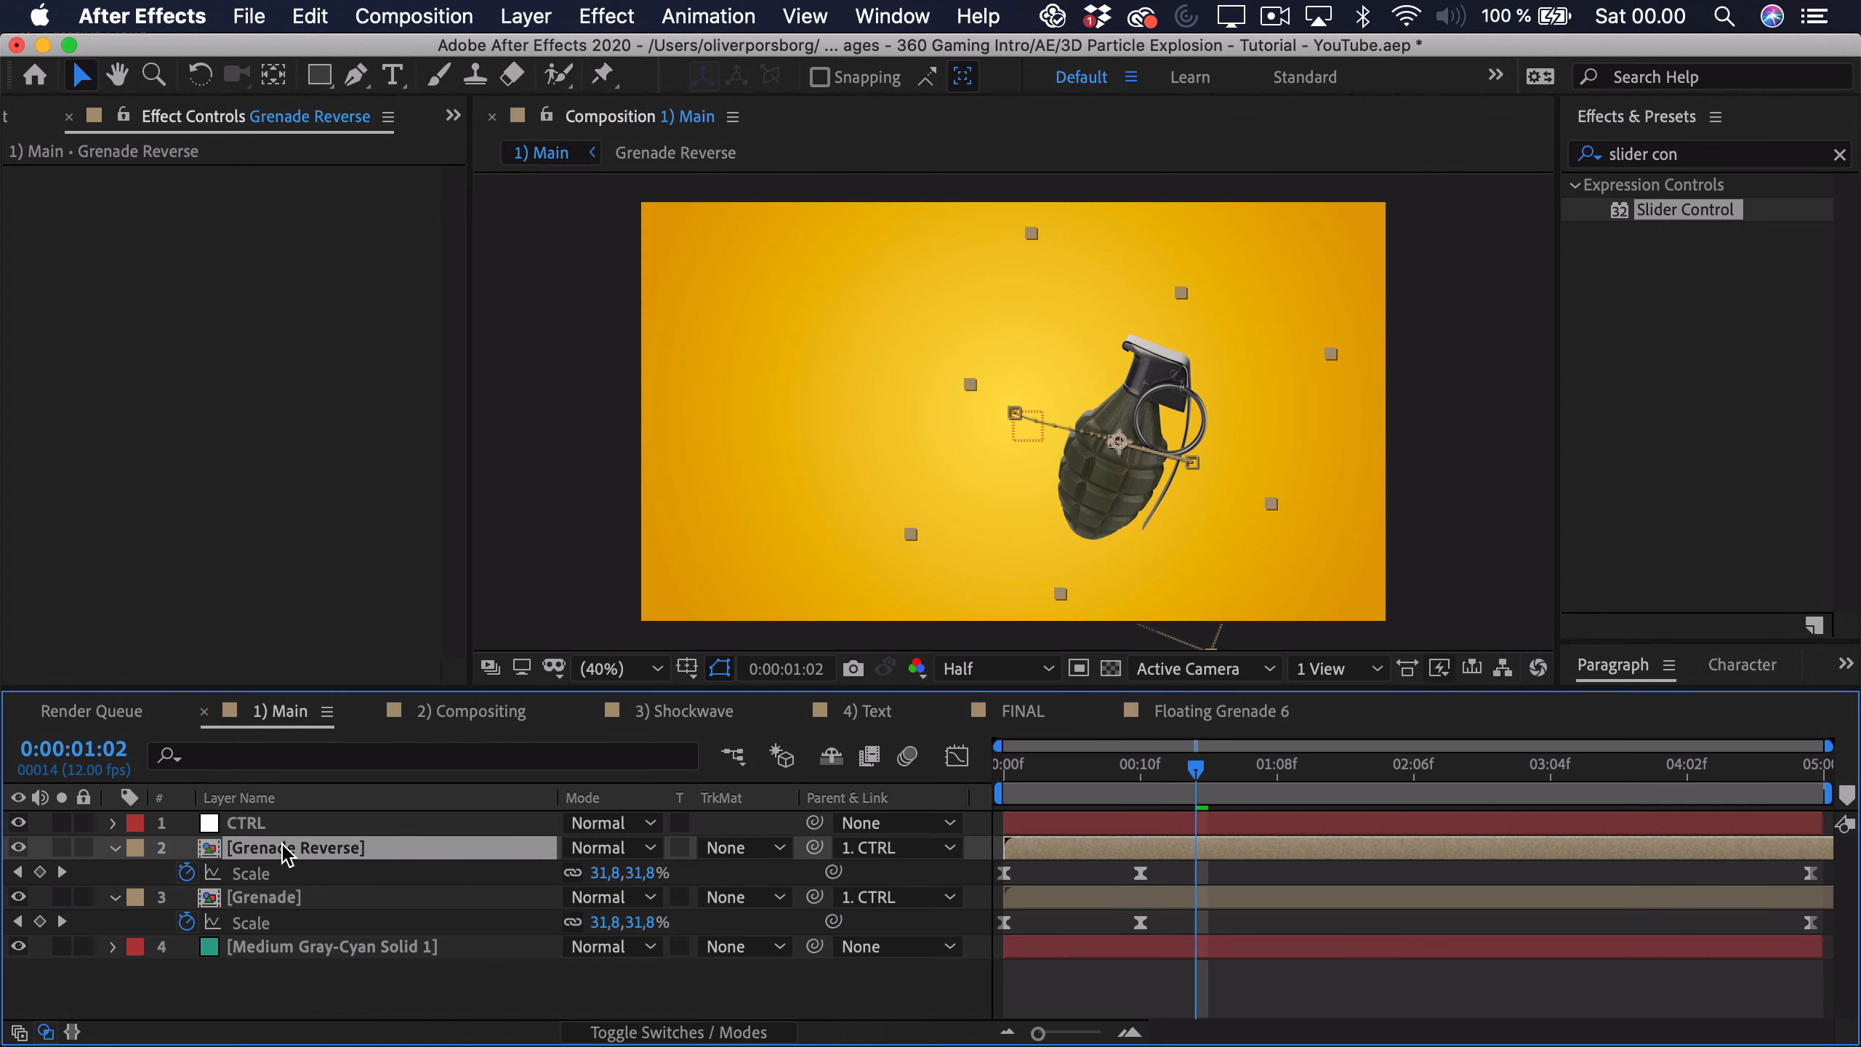
key("alt")
left_click(187, 874, "alt")
left_click(245, 822)
left_click(1172, 895)
type("s =")
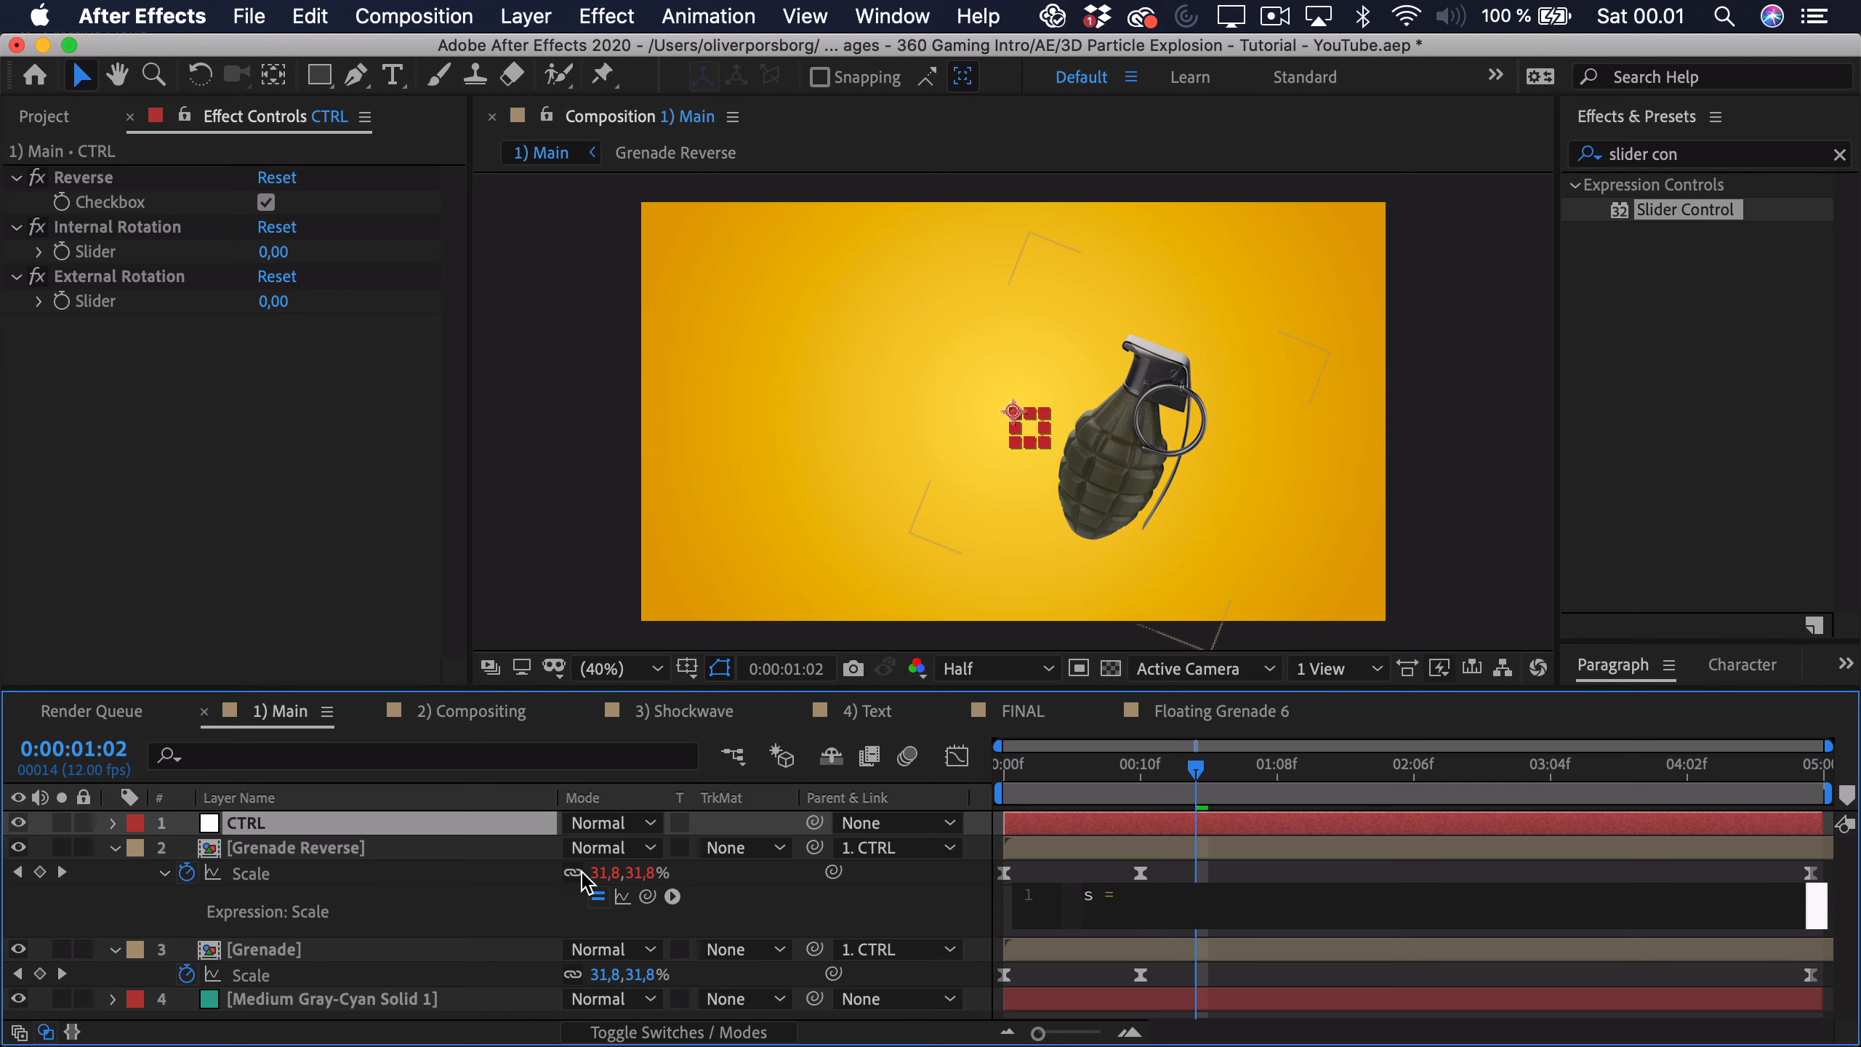
type("value")
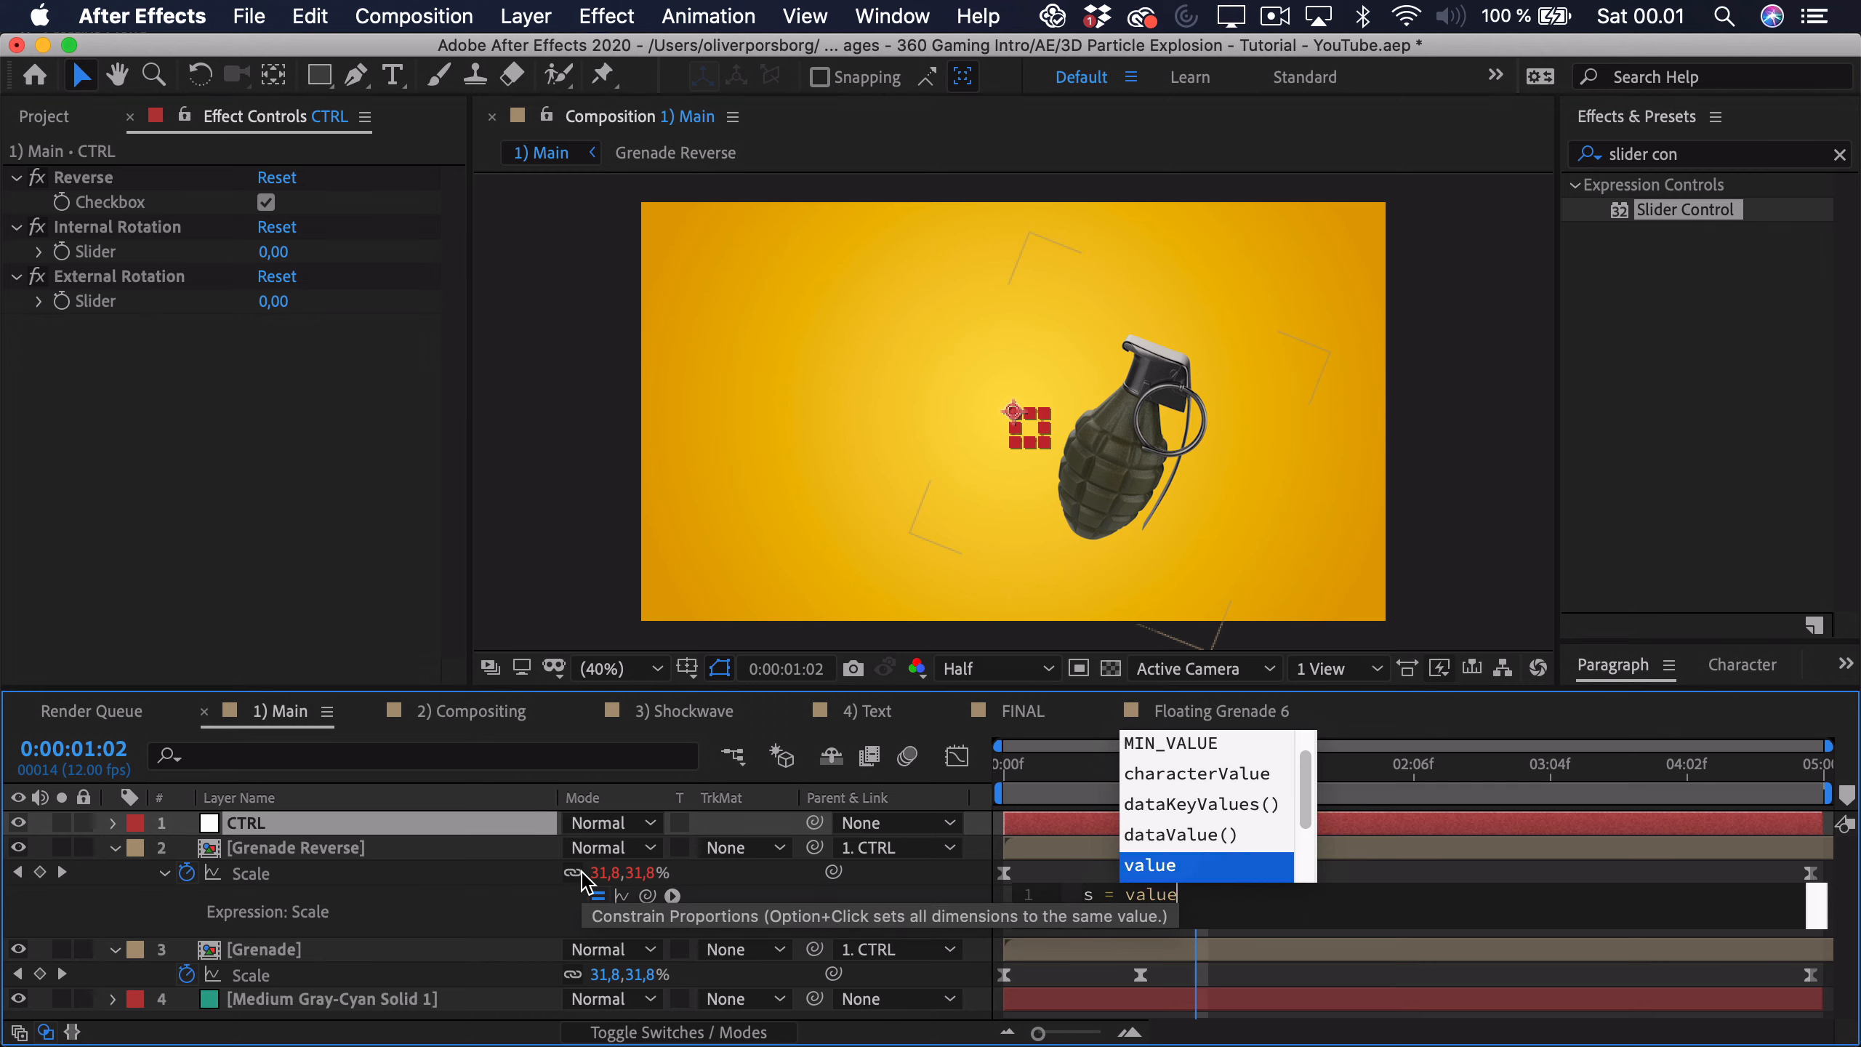
type("[")
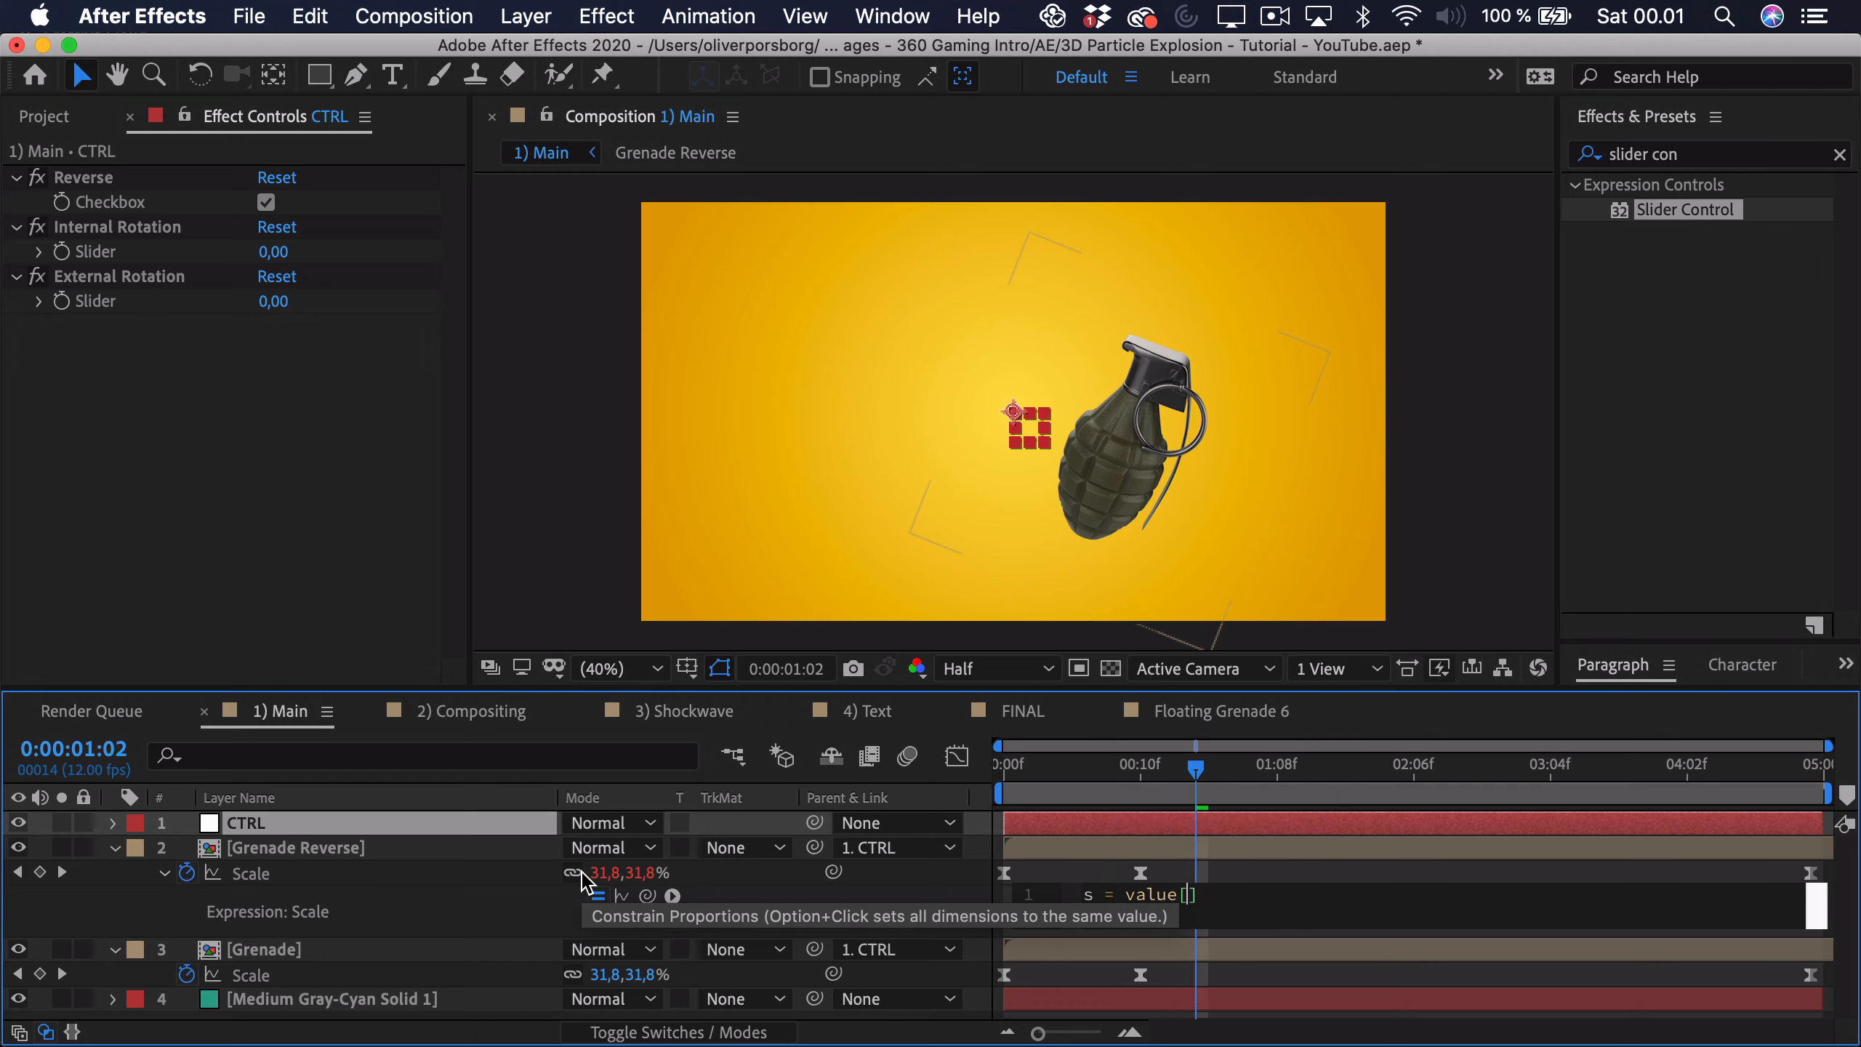
type("0")
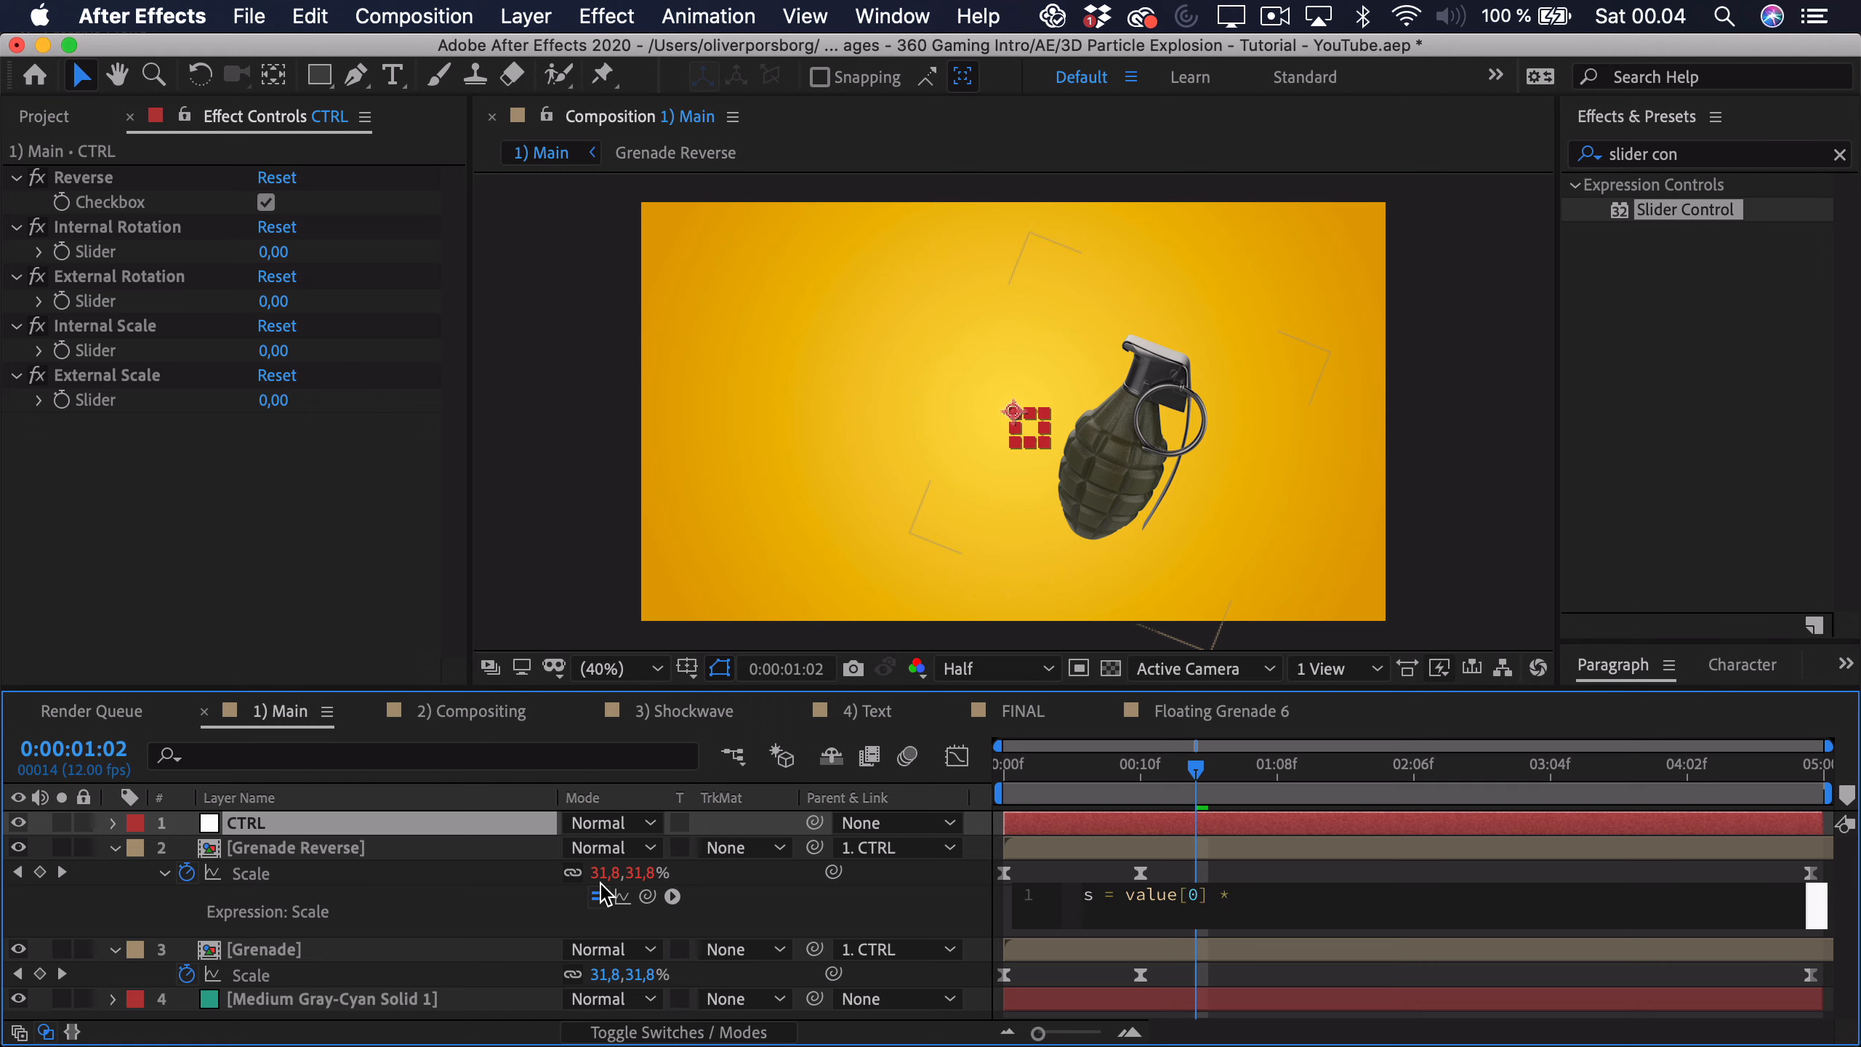
Step: Complete the Scale expression by multiplying by thisComp.layer("CTRL").effect("Internal Scale")("Slider") / 100; and returning [s,s]; on a new line
left_click_drag(647, 896, 102, 363)
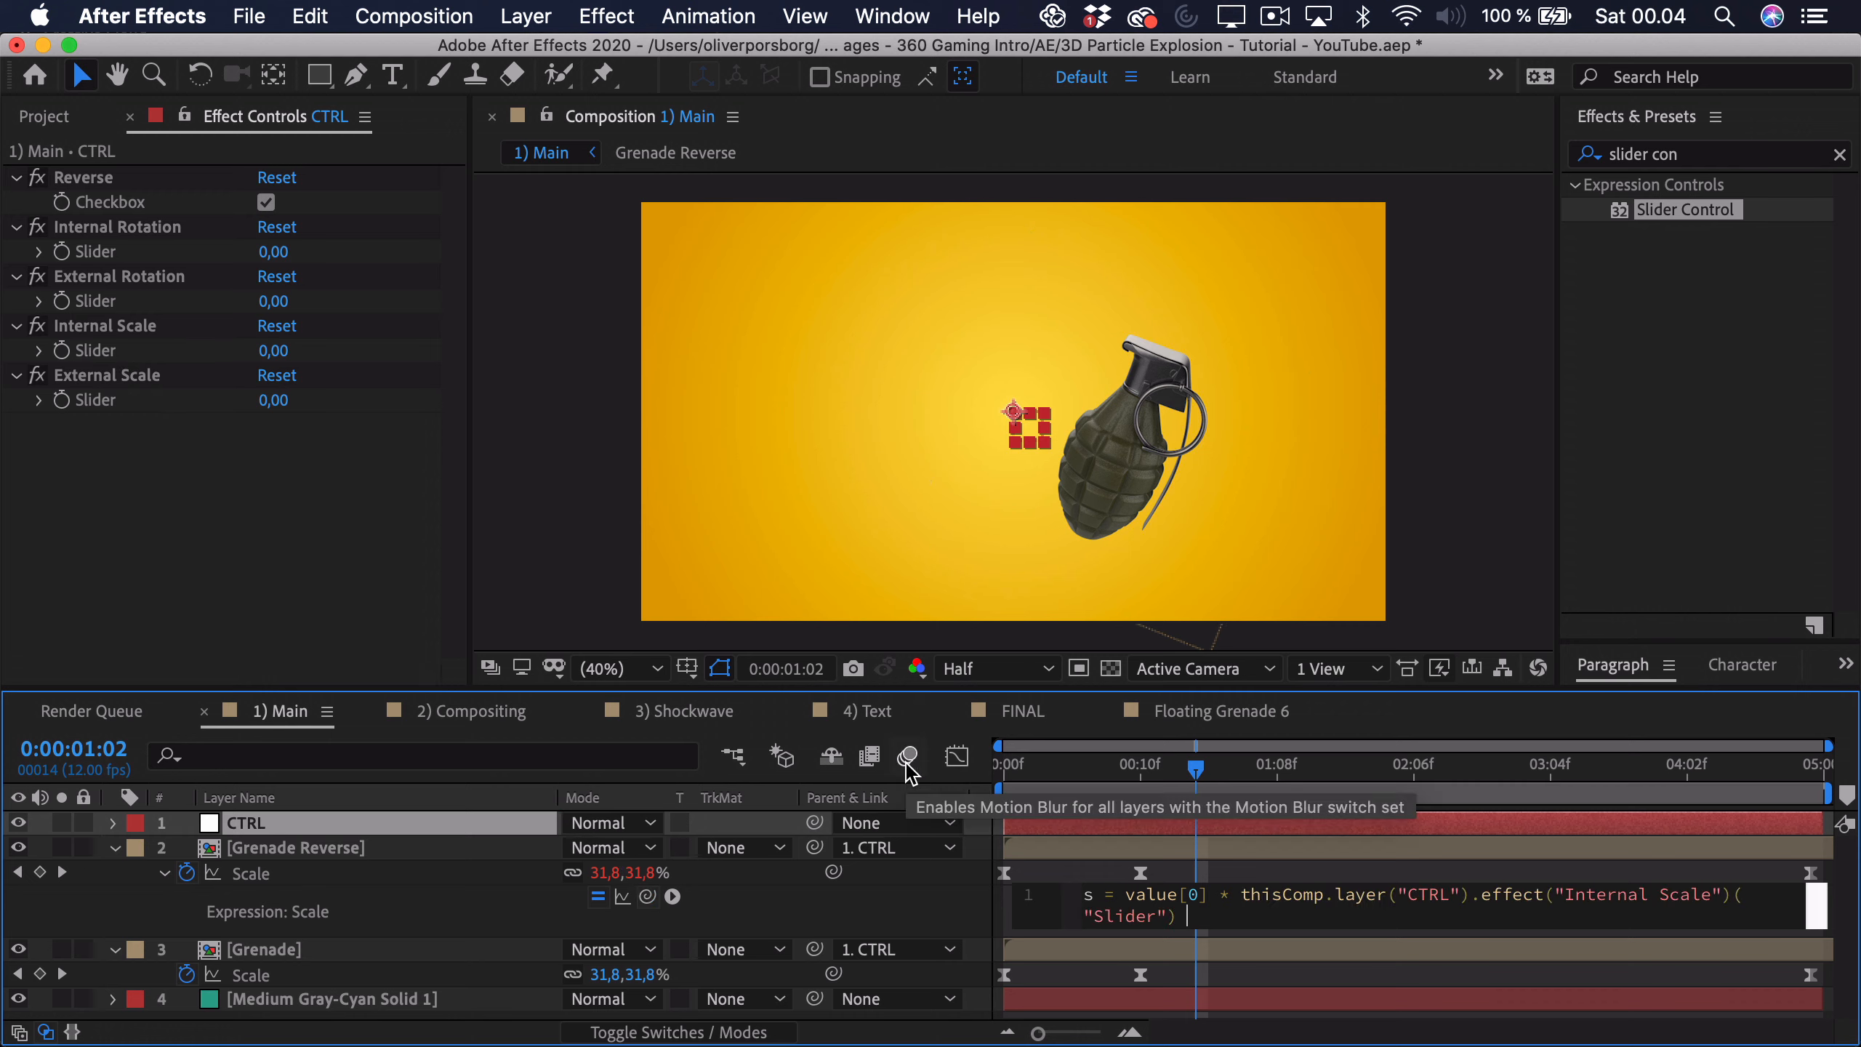
type("/ 100;")
key("Return")
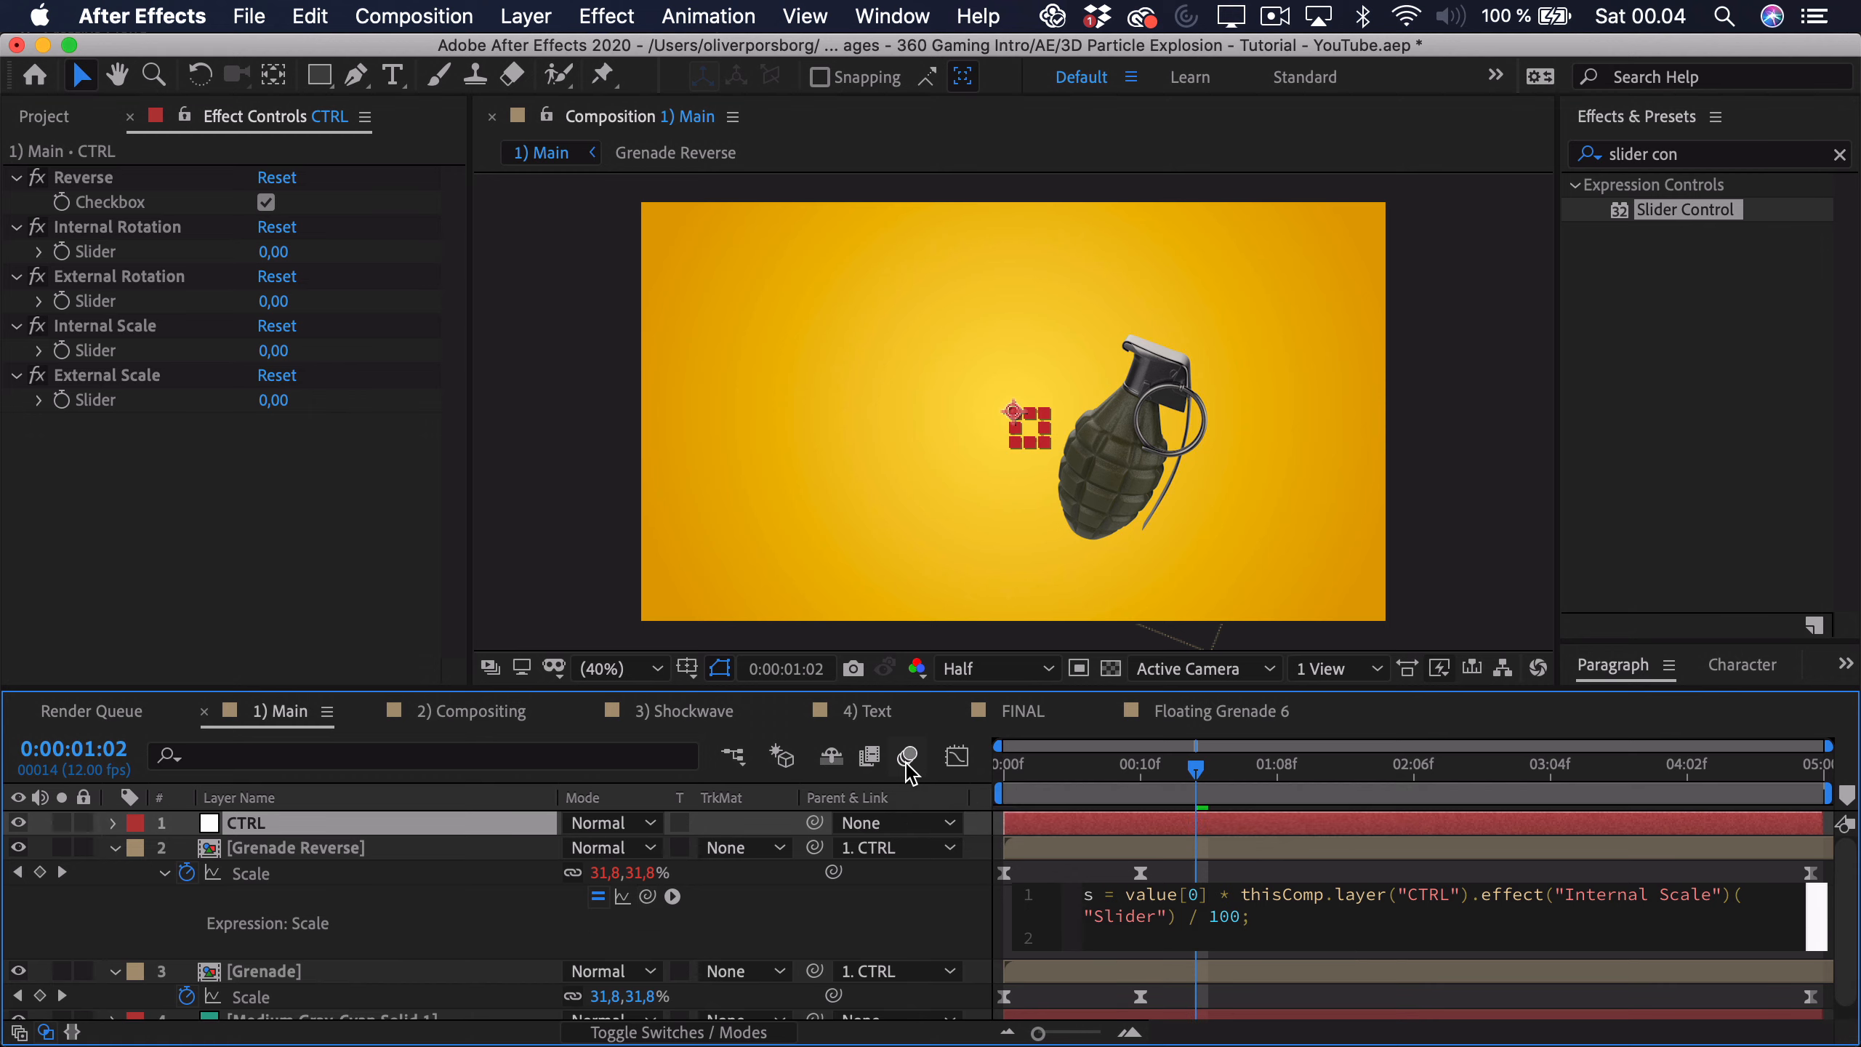
type("[")
type("s")
left_click(1212, 871)
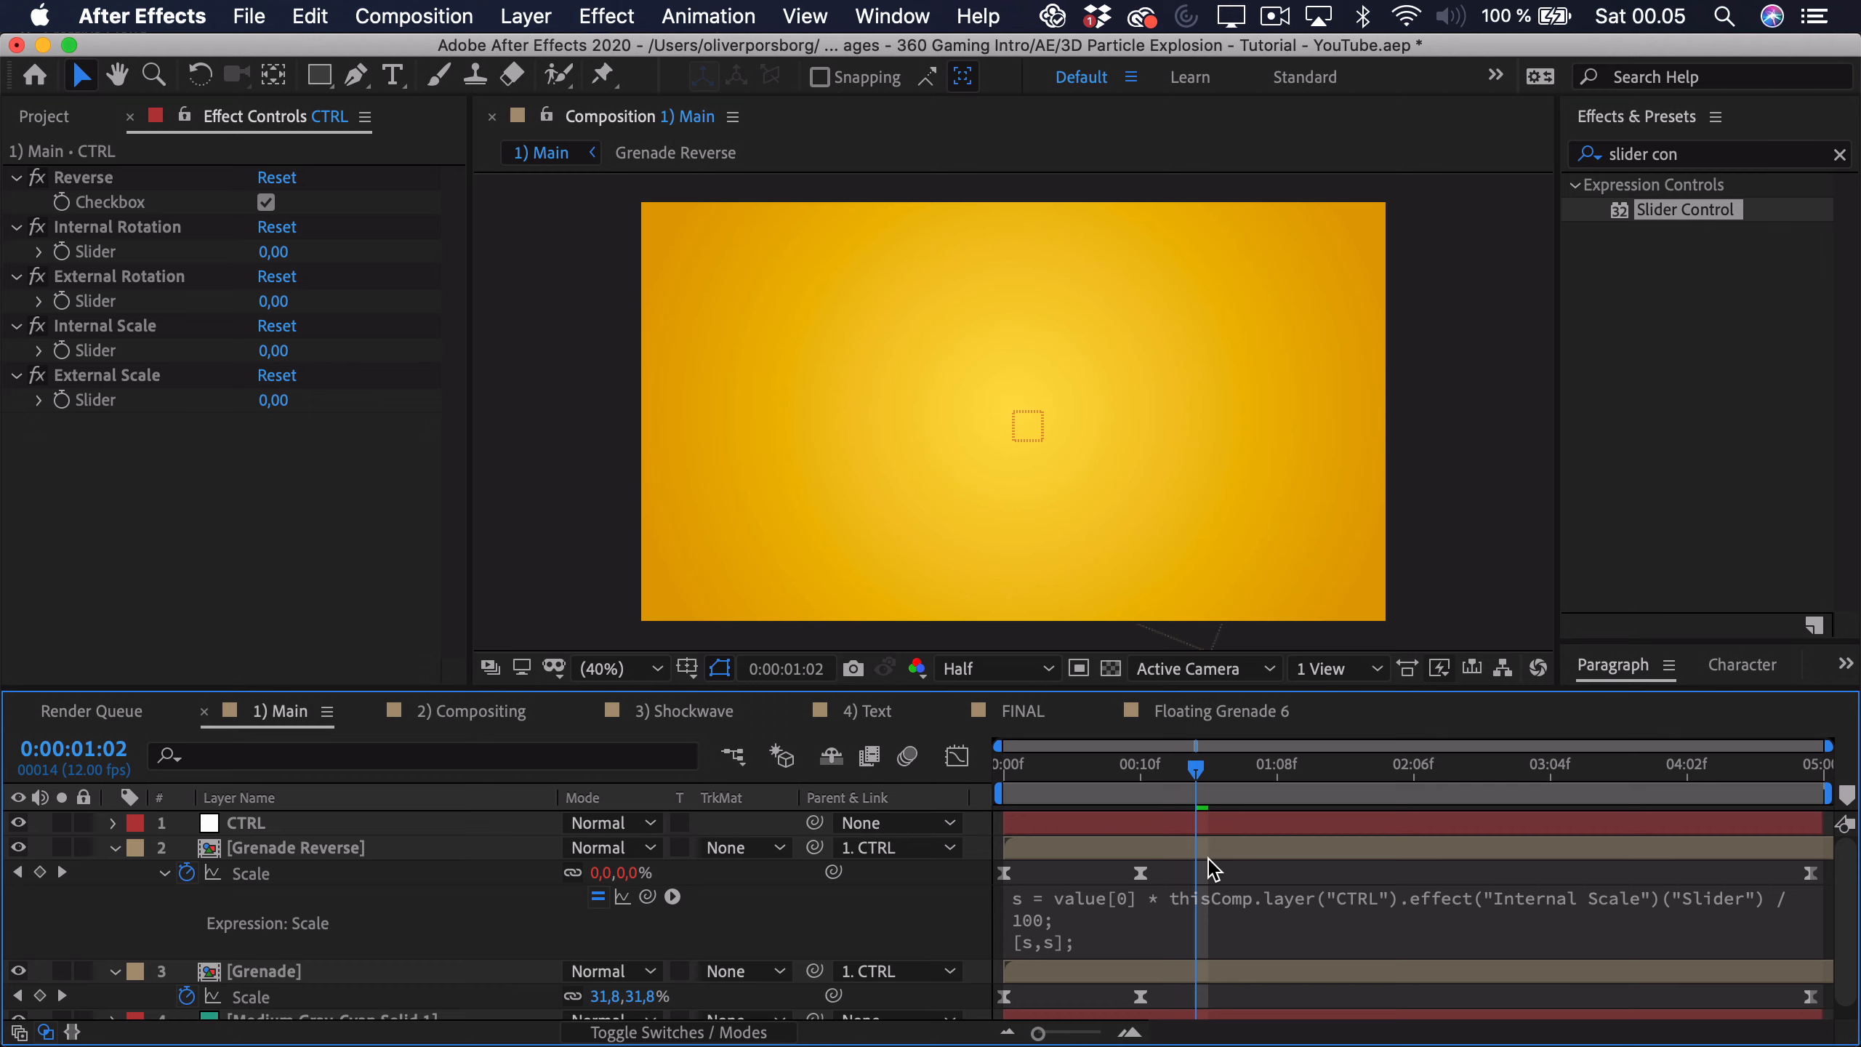
Step: Set CTRL's Internal Scale slider to 100, test it at 127, and return the playhead to the first frame
left_click(275, 351)
type("10")
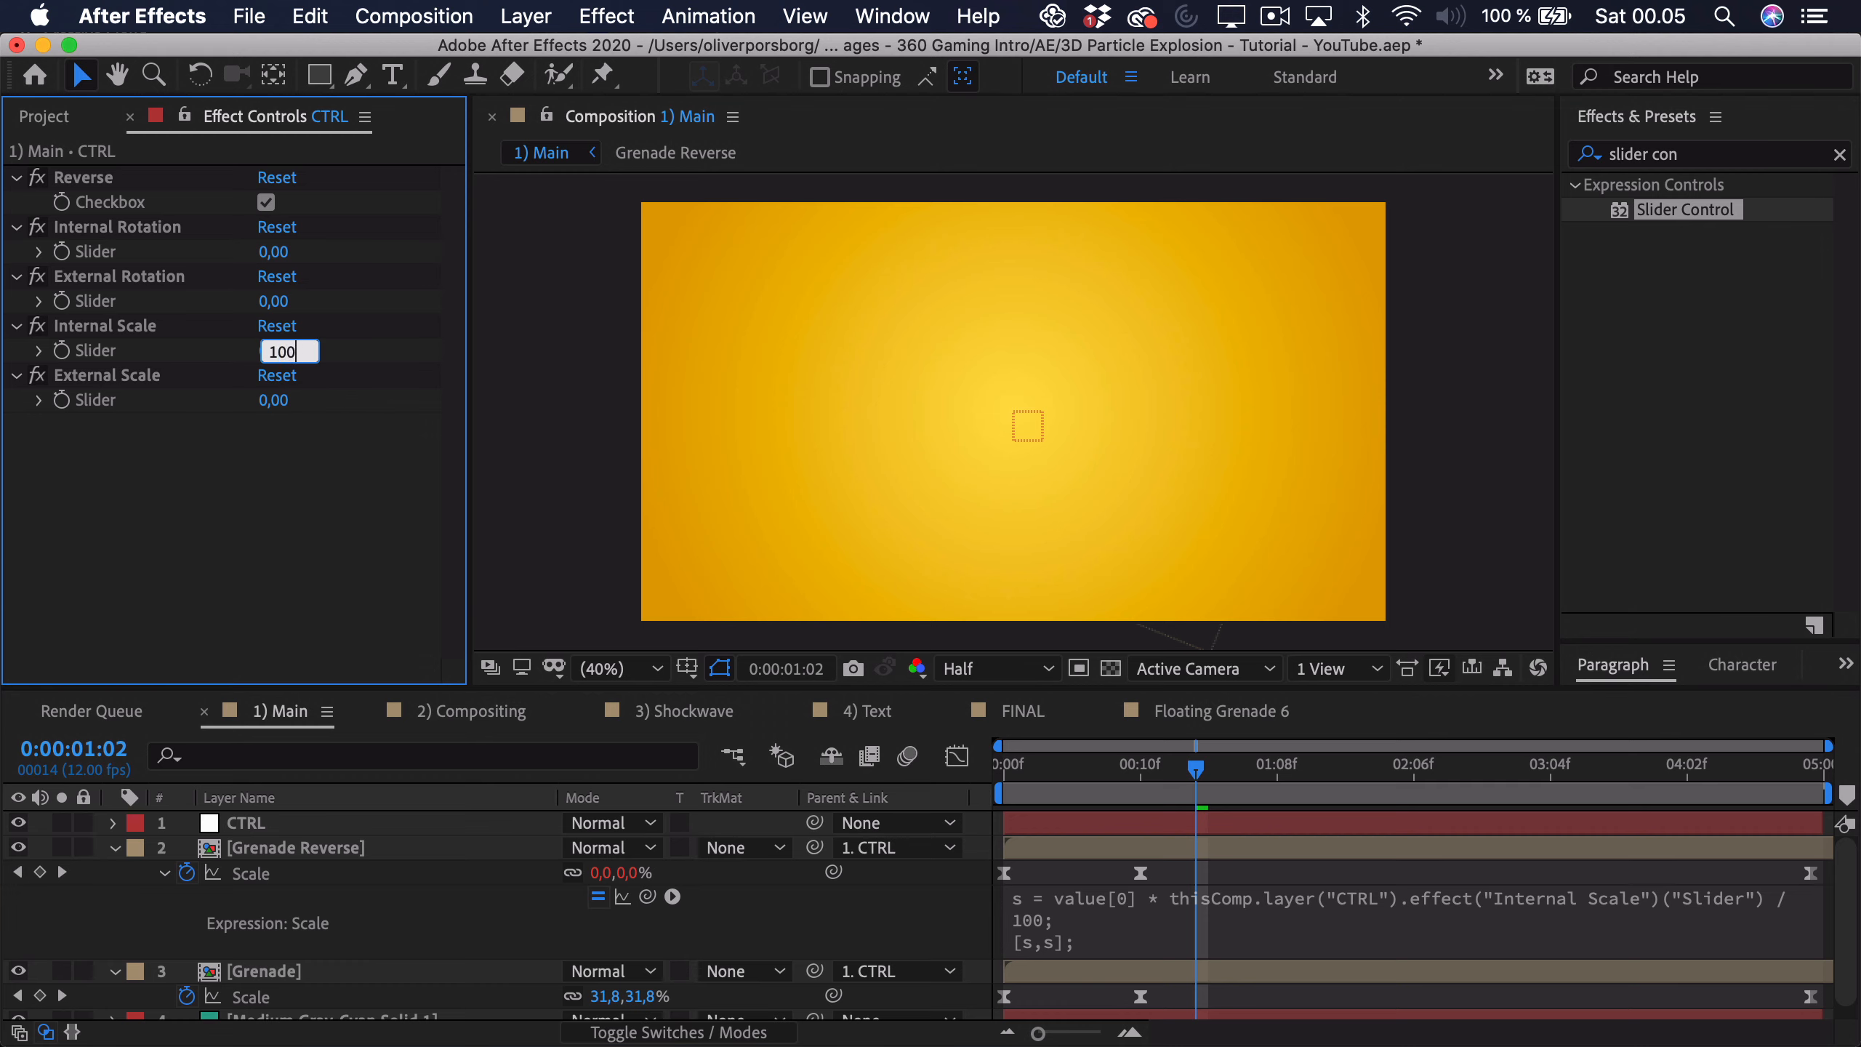
type("0")
key("Return")
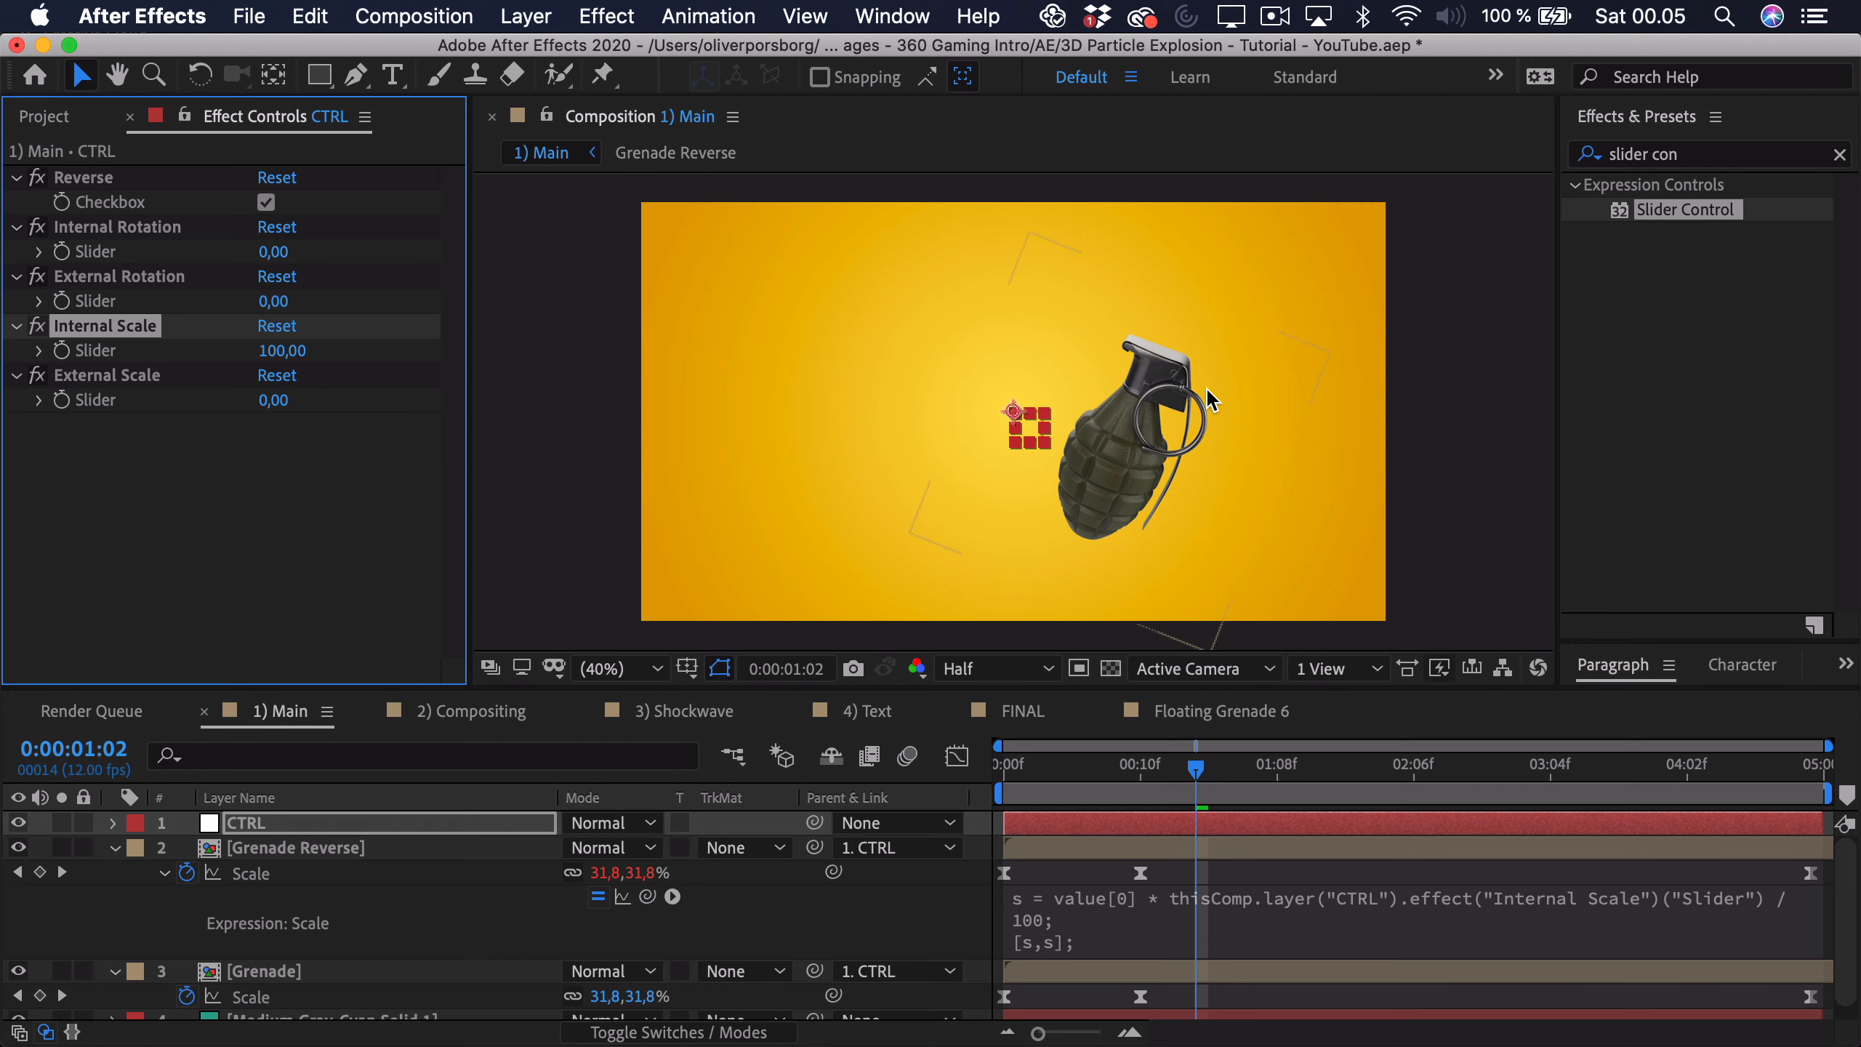
left_click(1182, 792)
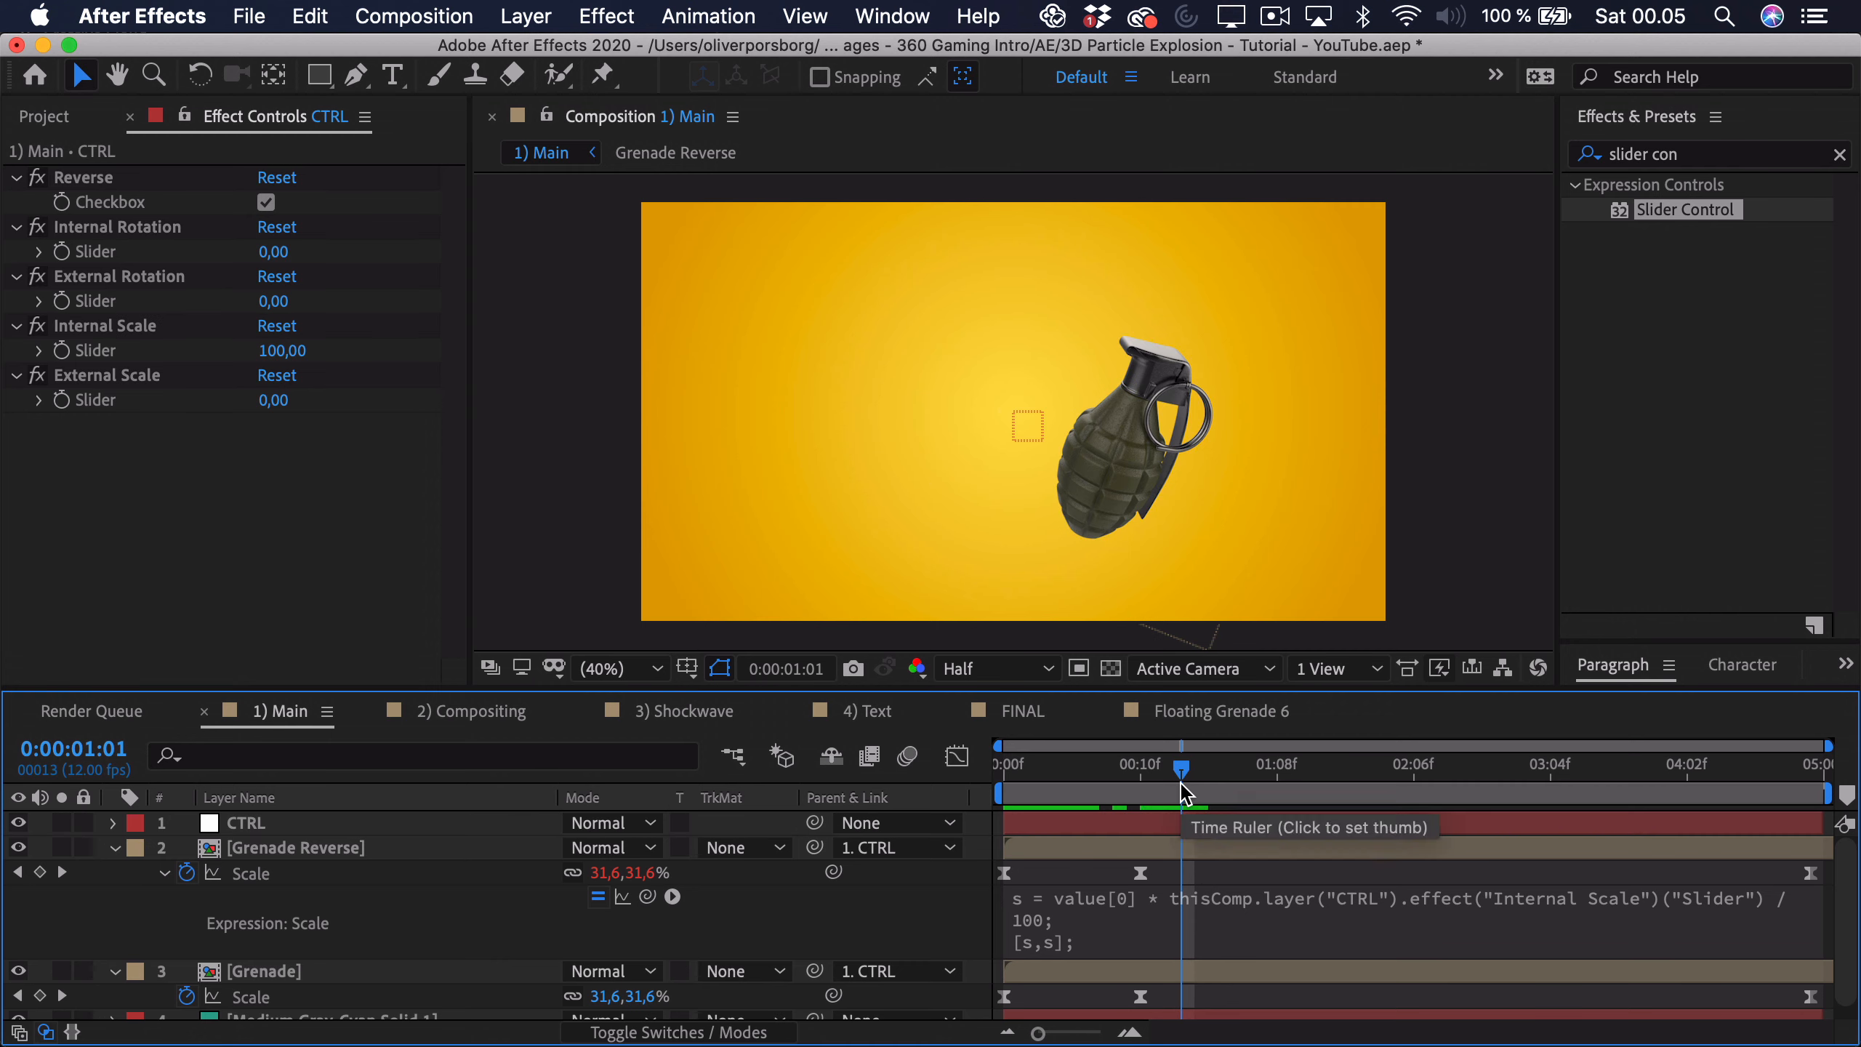
left_click_drag(270, 349, 916, 657)
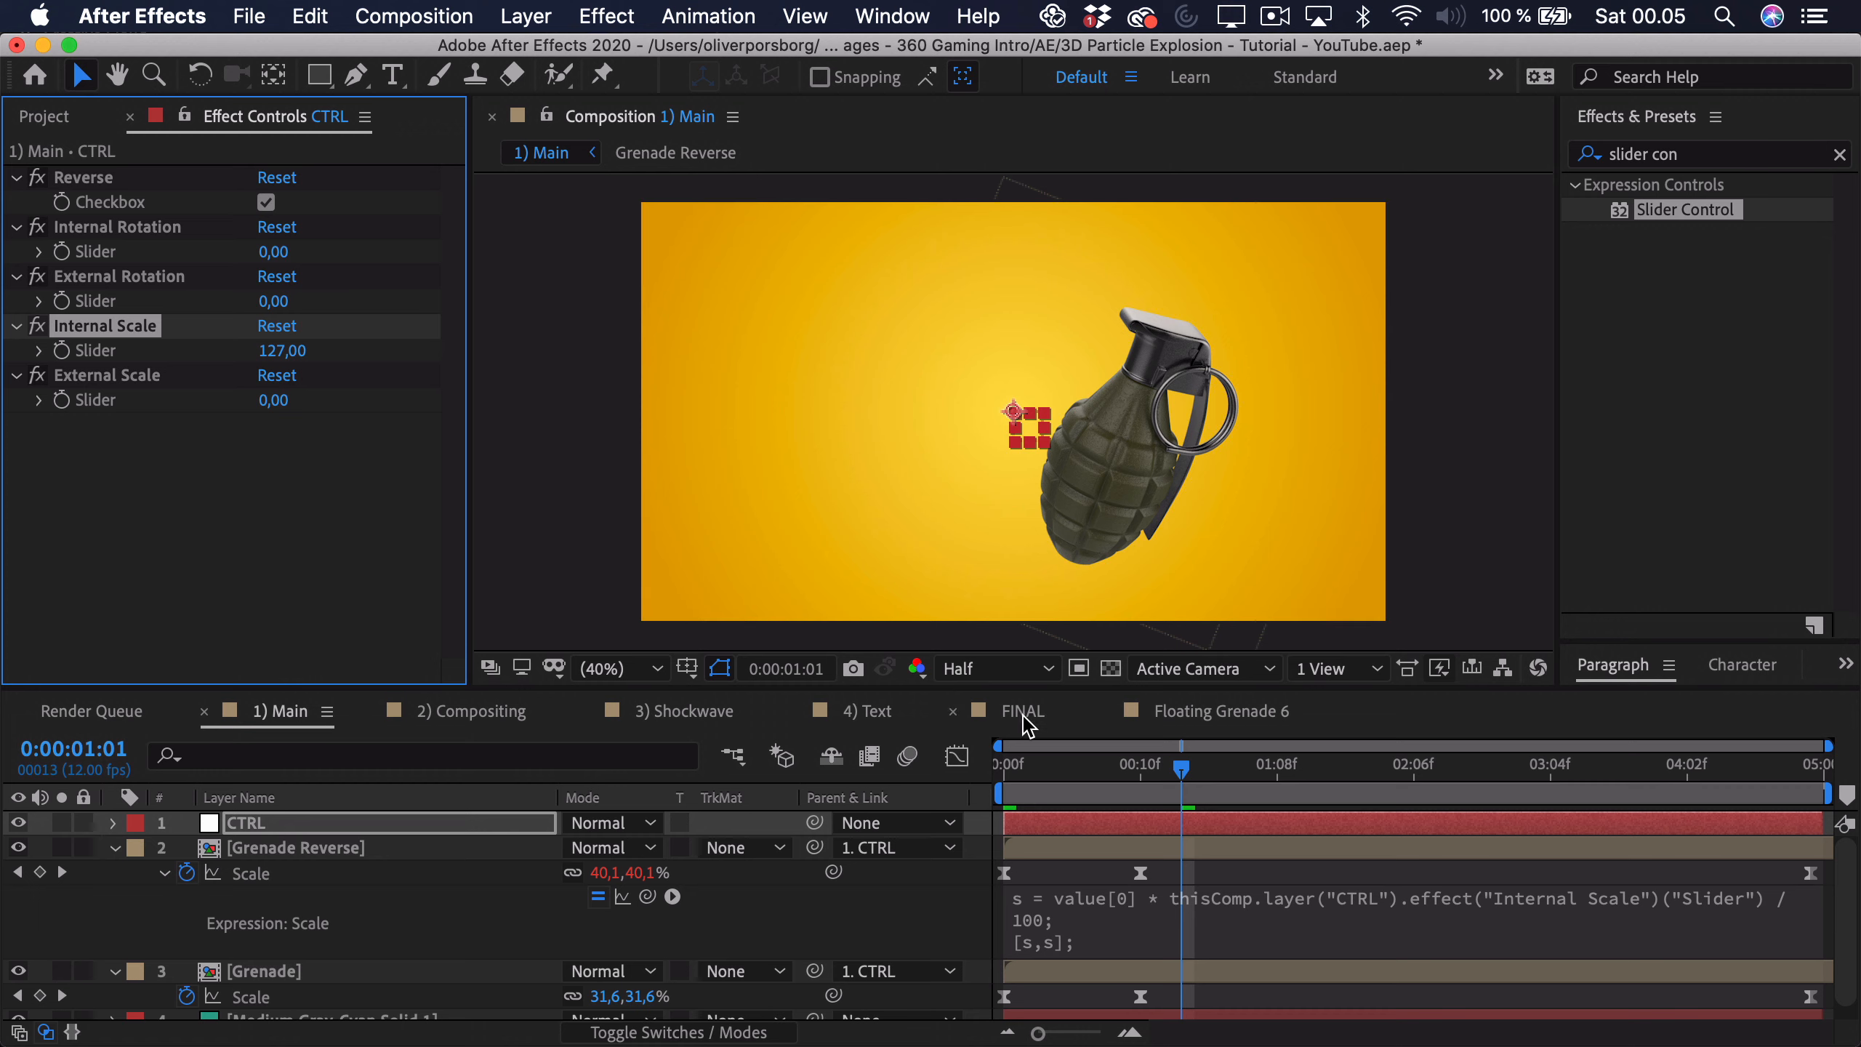
left_click_drag(1068, 768, 1005, 770)
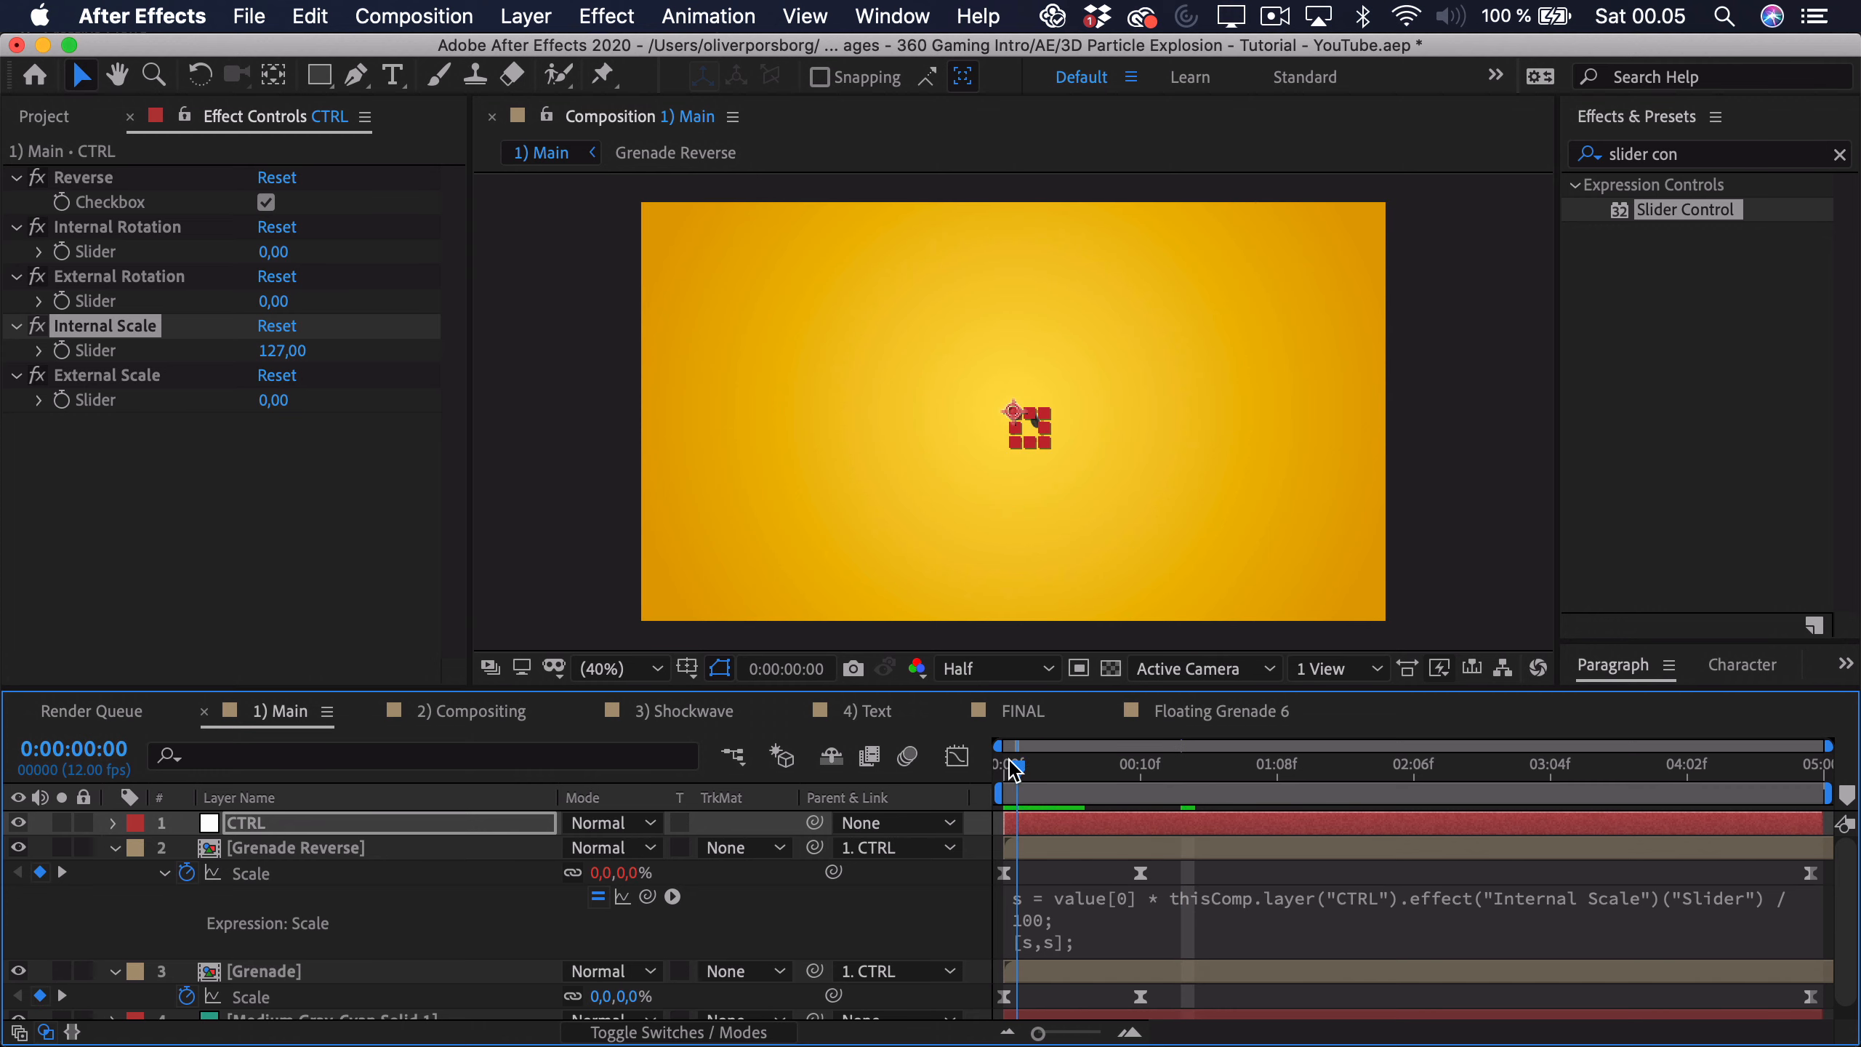
Step: Try adding instead of multiplying the Internal Scale slider in Grenade Reverse's Scale expression, test the slider, and undo the changes
left_click(1110, 876)
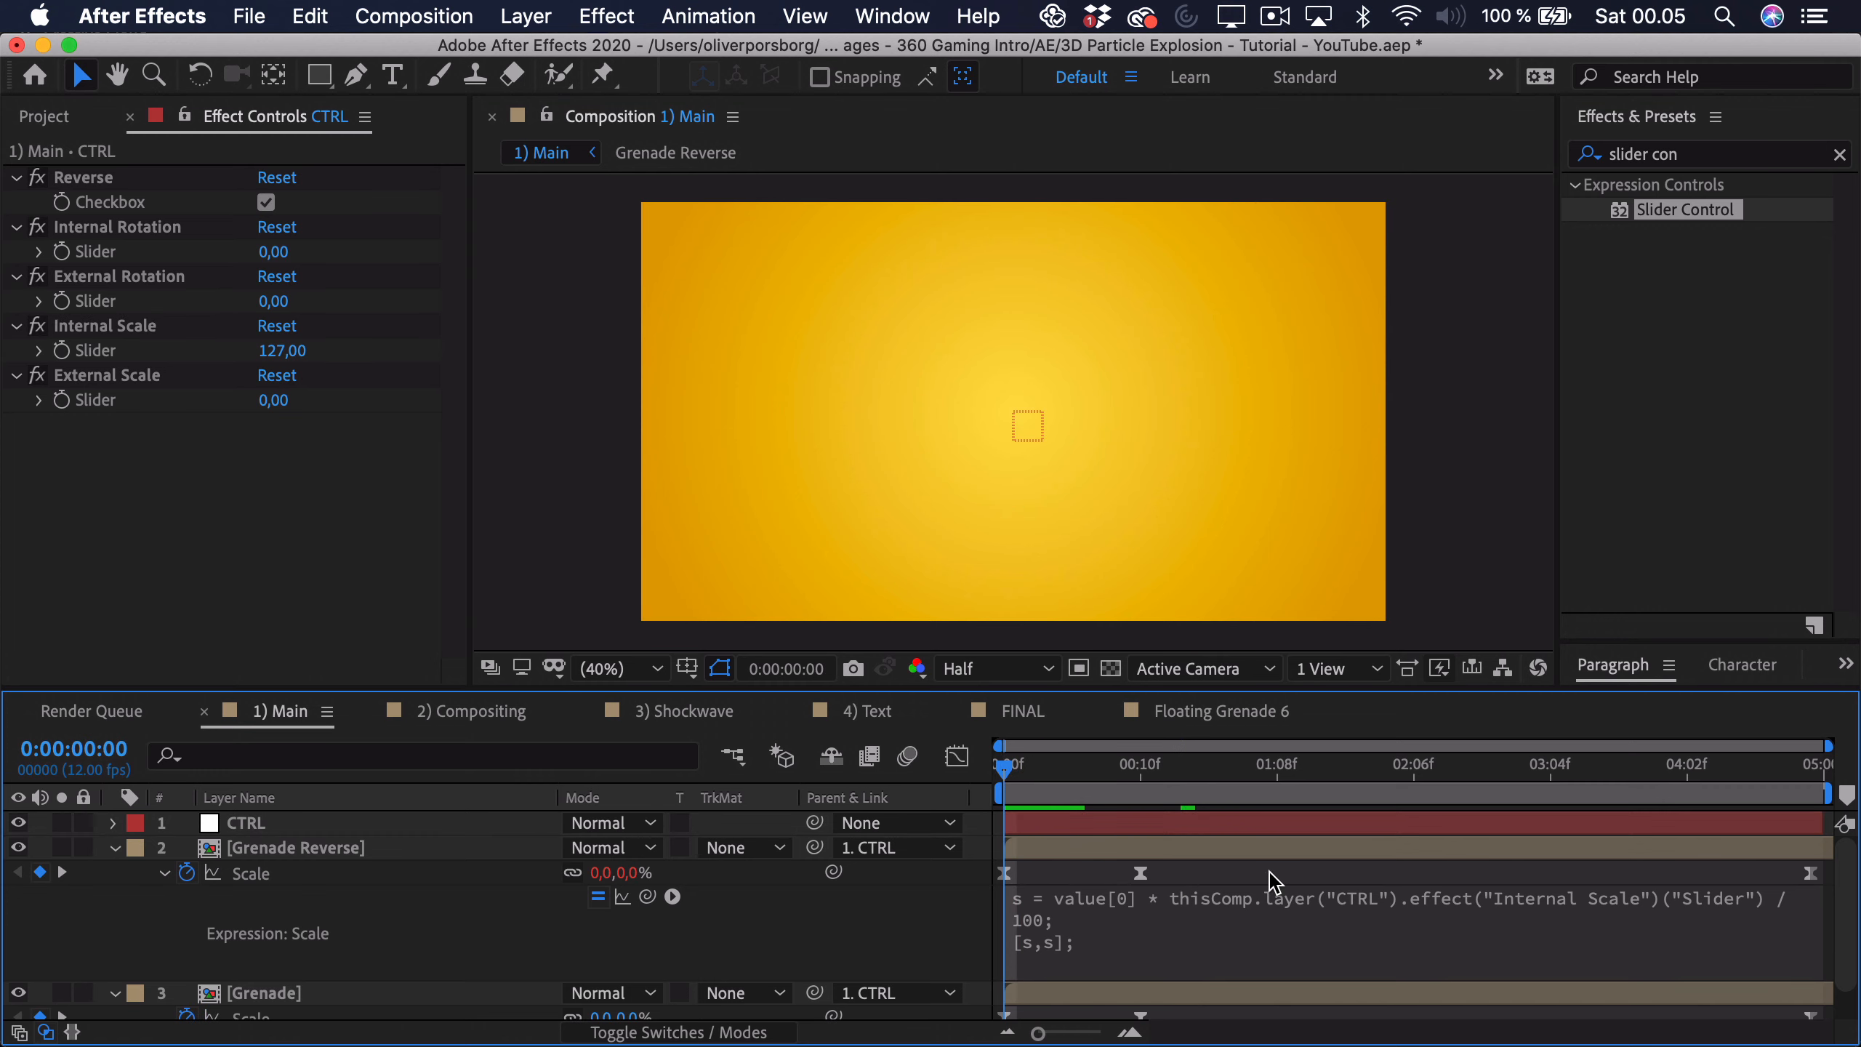
left_click(1189, 918)
left_click(1303, 916)
key("Up")
key("Left")
key("Left")
key("BackSpace")
type("+")
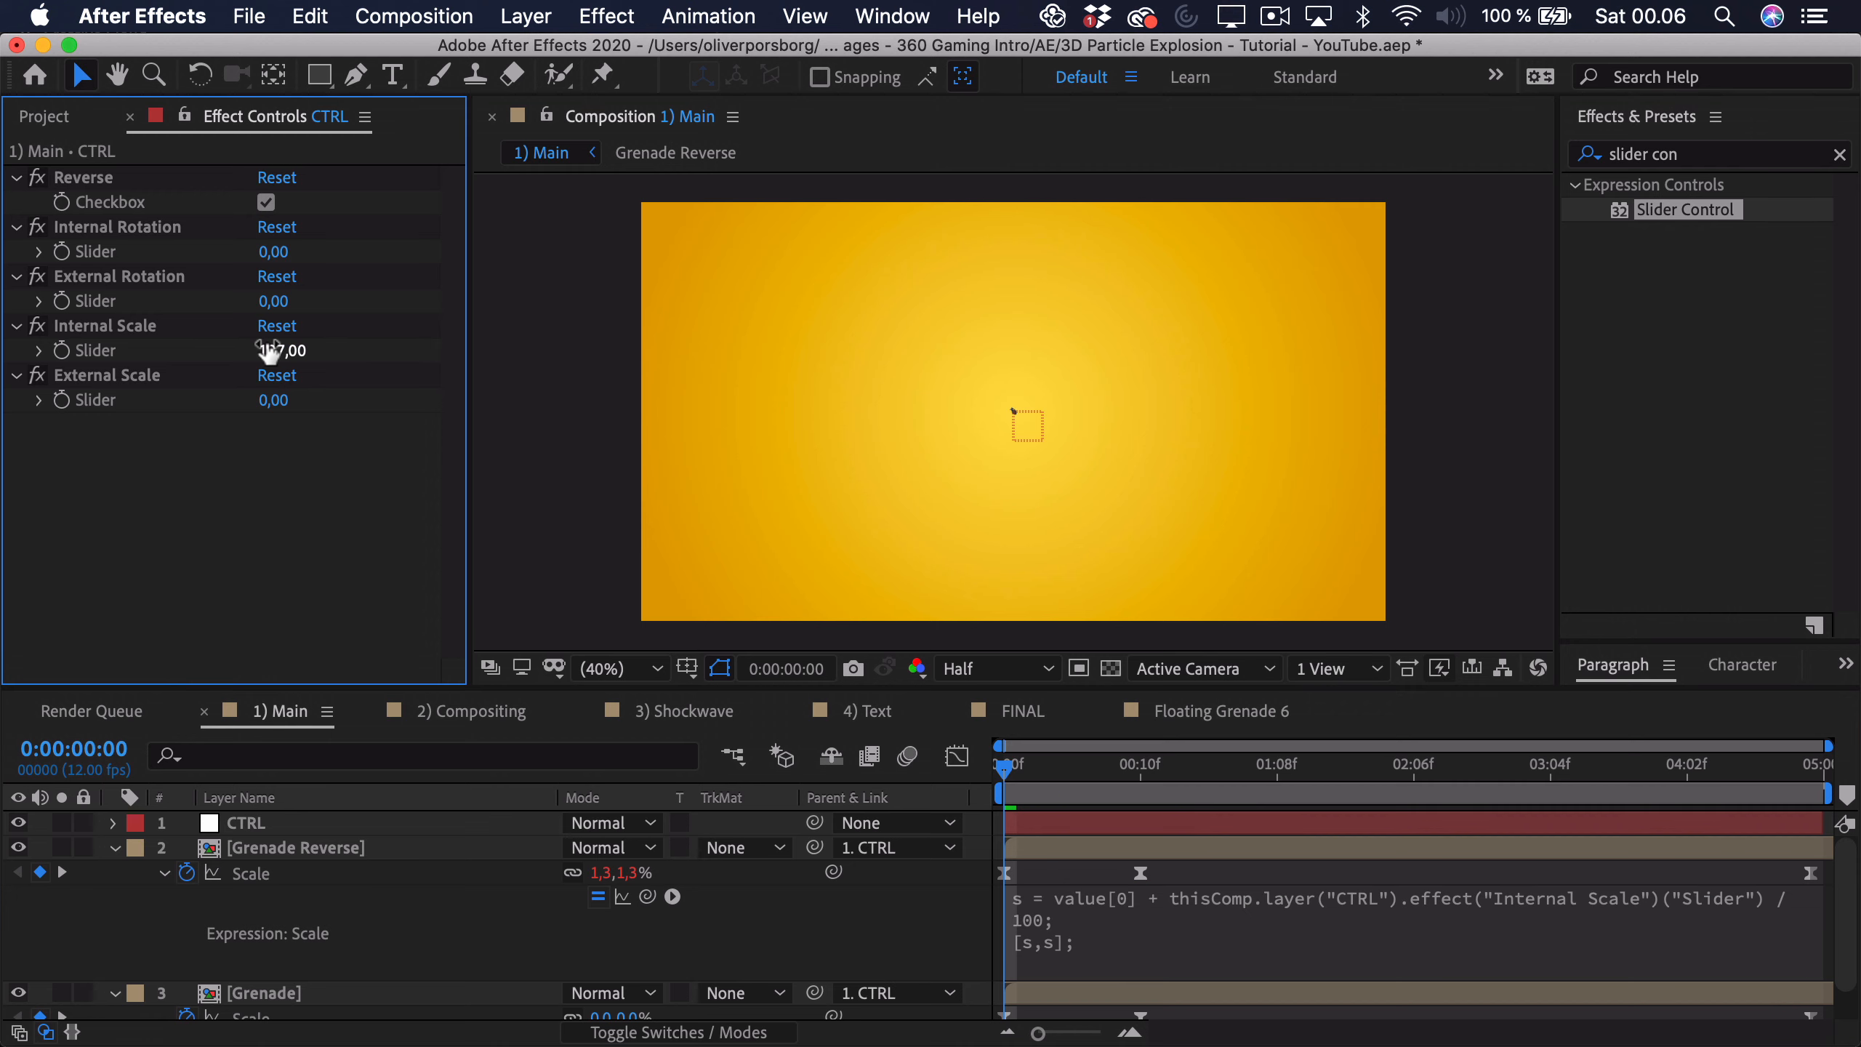
left_click_drag(274, 352, 1794, 411)
key("super+z")
key("super+z")
Step: Link CTRL's Scale to its External Scale slider with the expression temp = effect("External Scale")("Slider"); [temp, temp]
left_click(300, 826)
key("s")
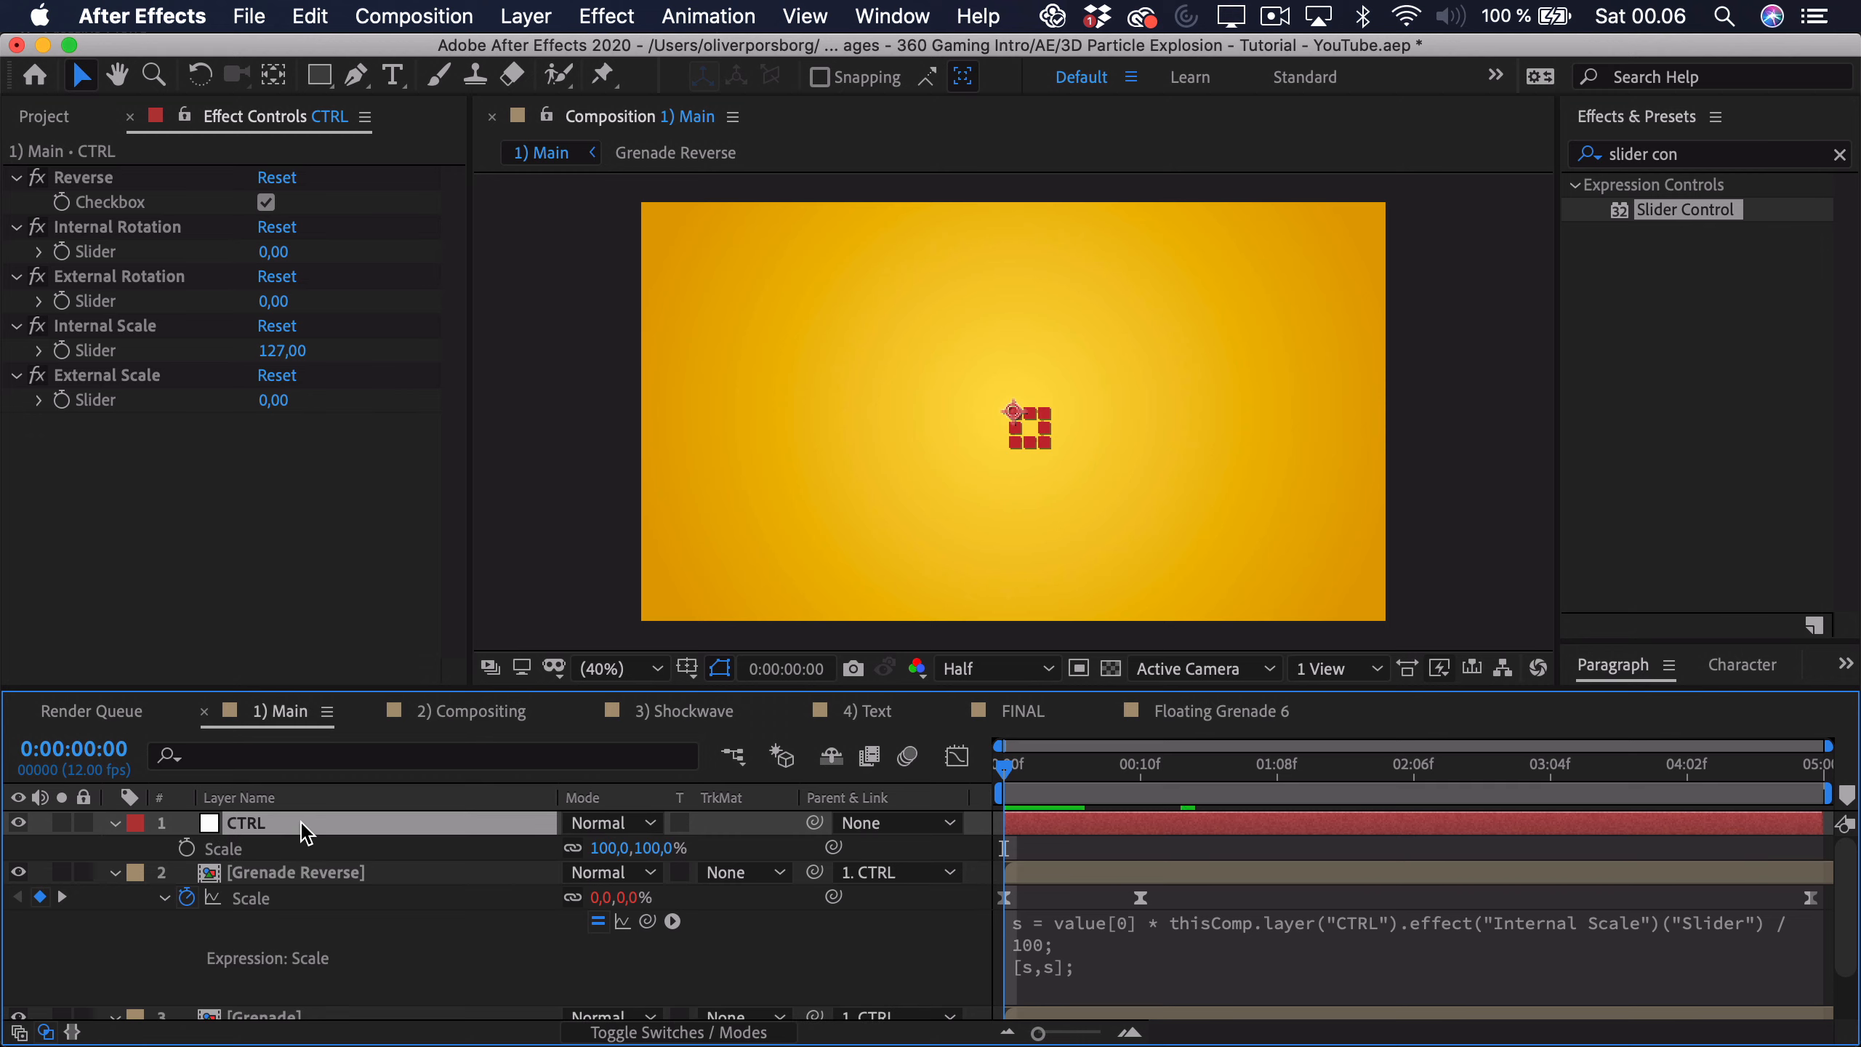
left_click(187, 849, "alt")
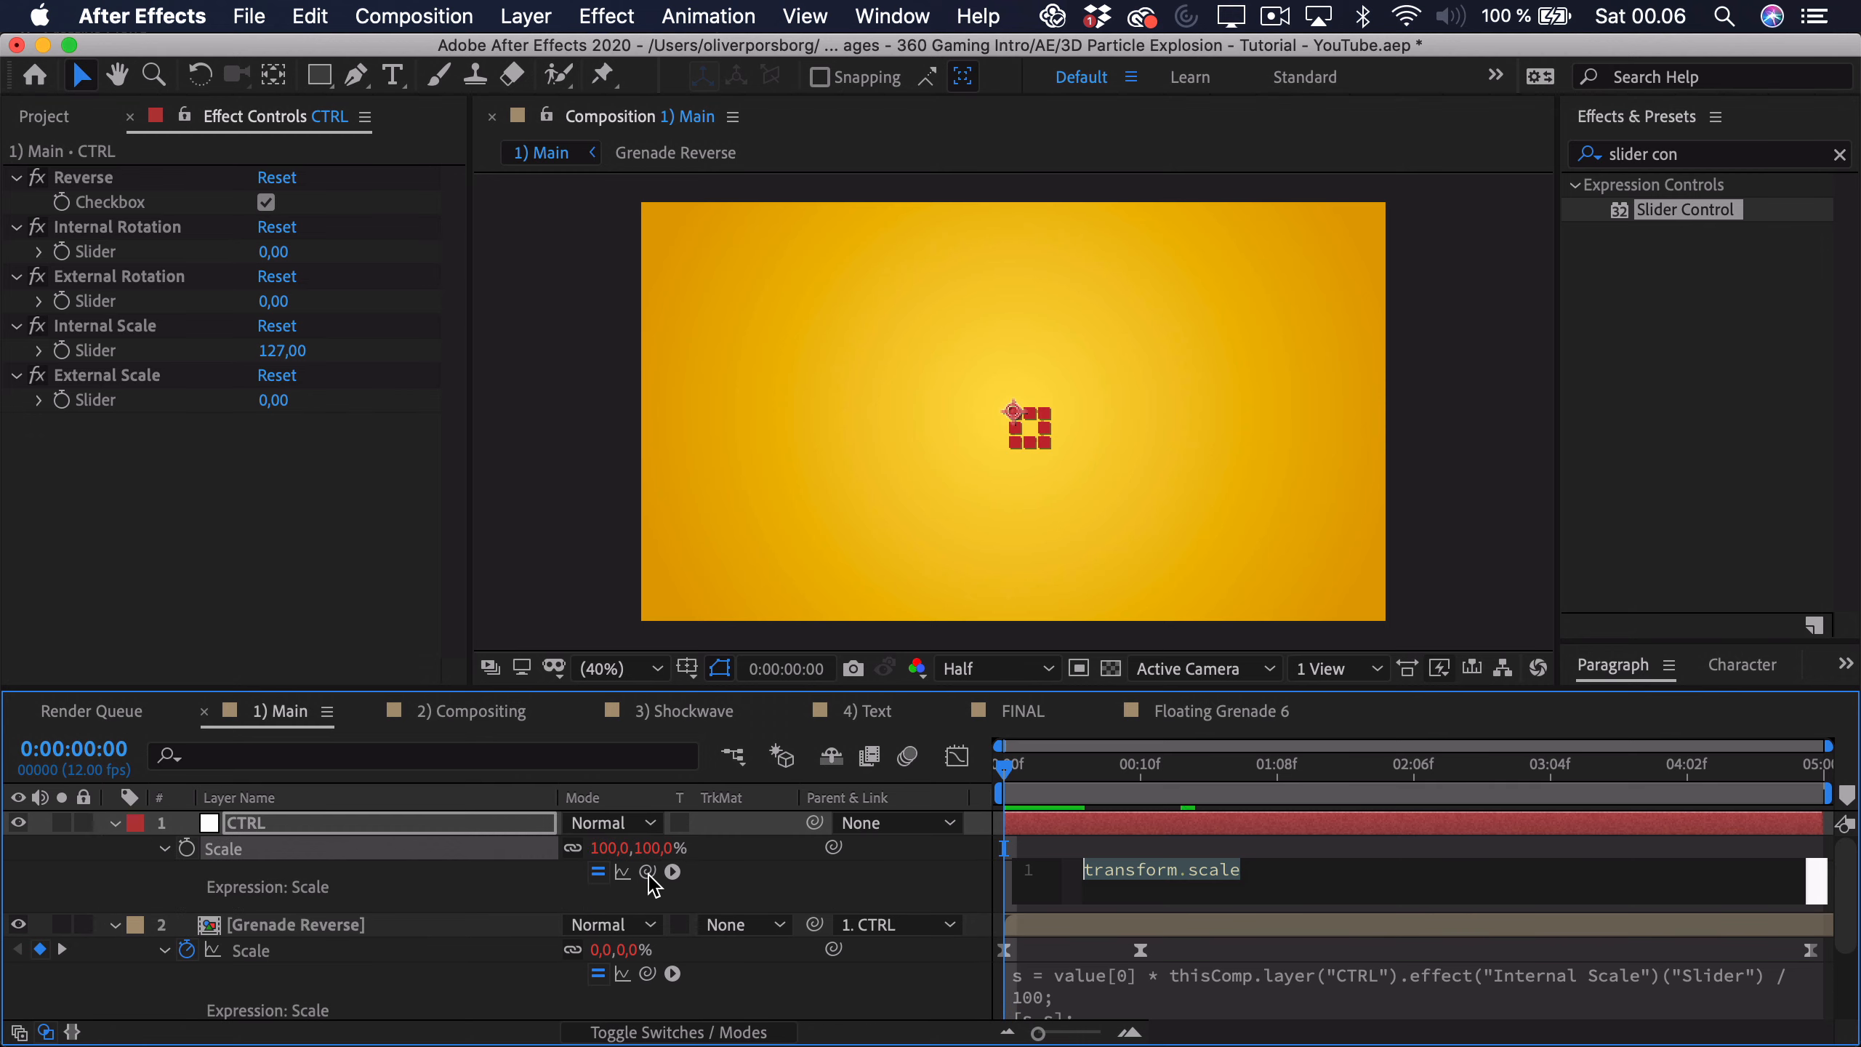
left_click_drag(647, 870, 100, 402)
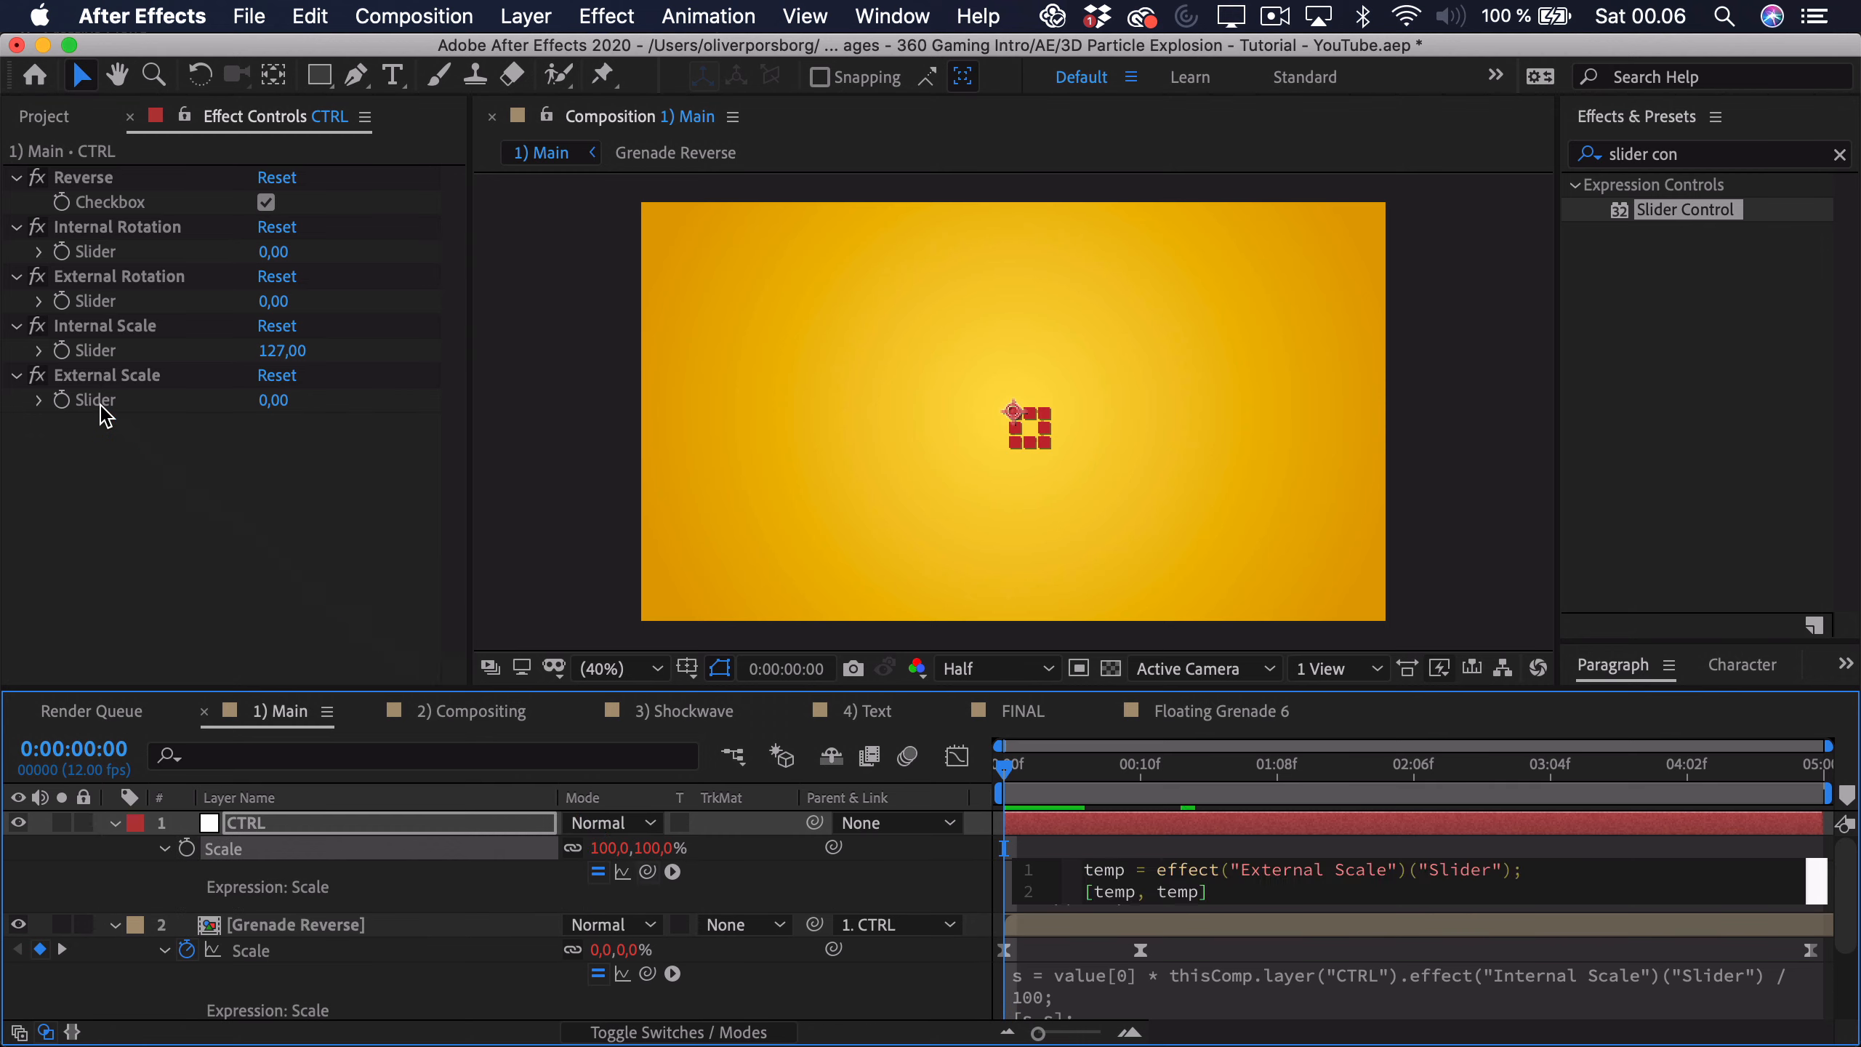
left_click(1119, 851)
Step: Set both the External Scale and Internal Scale sliders on CTRL to 100
left_click(273, 400)
type("100")
key("Return")
left_click(277, 351)
type("100")
key("Return")
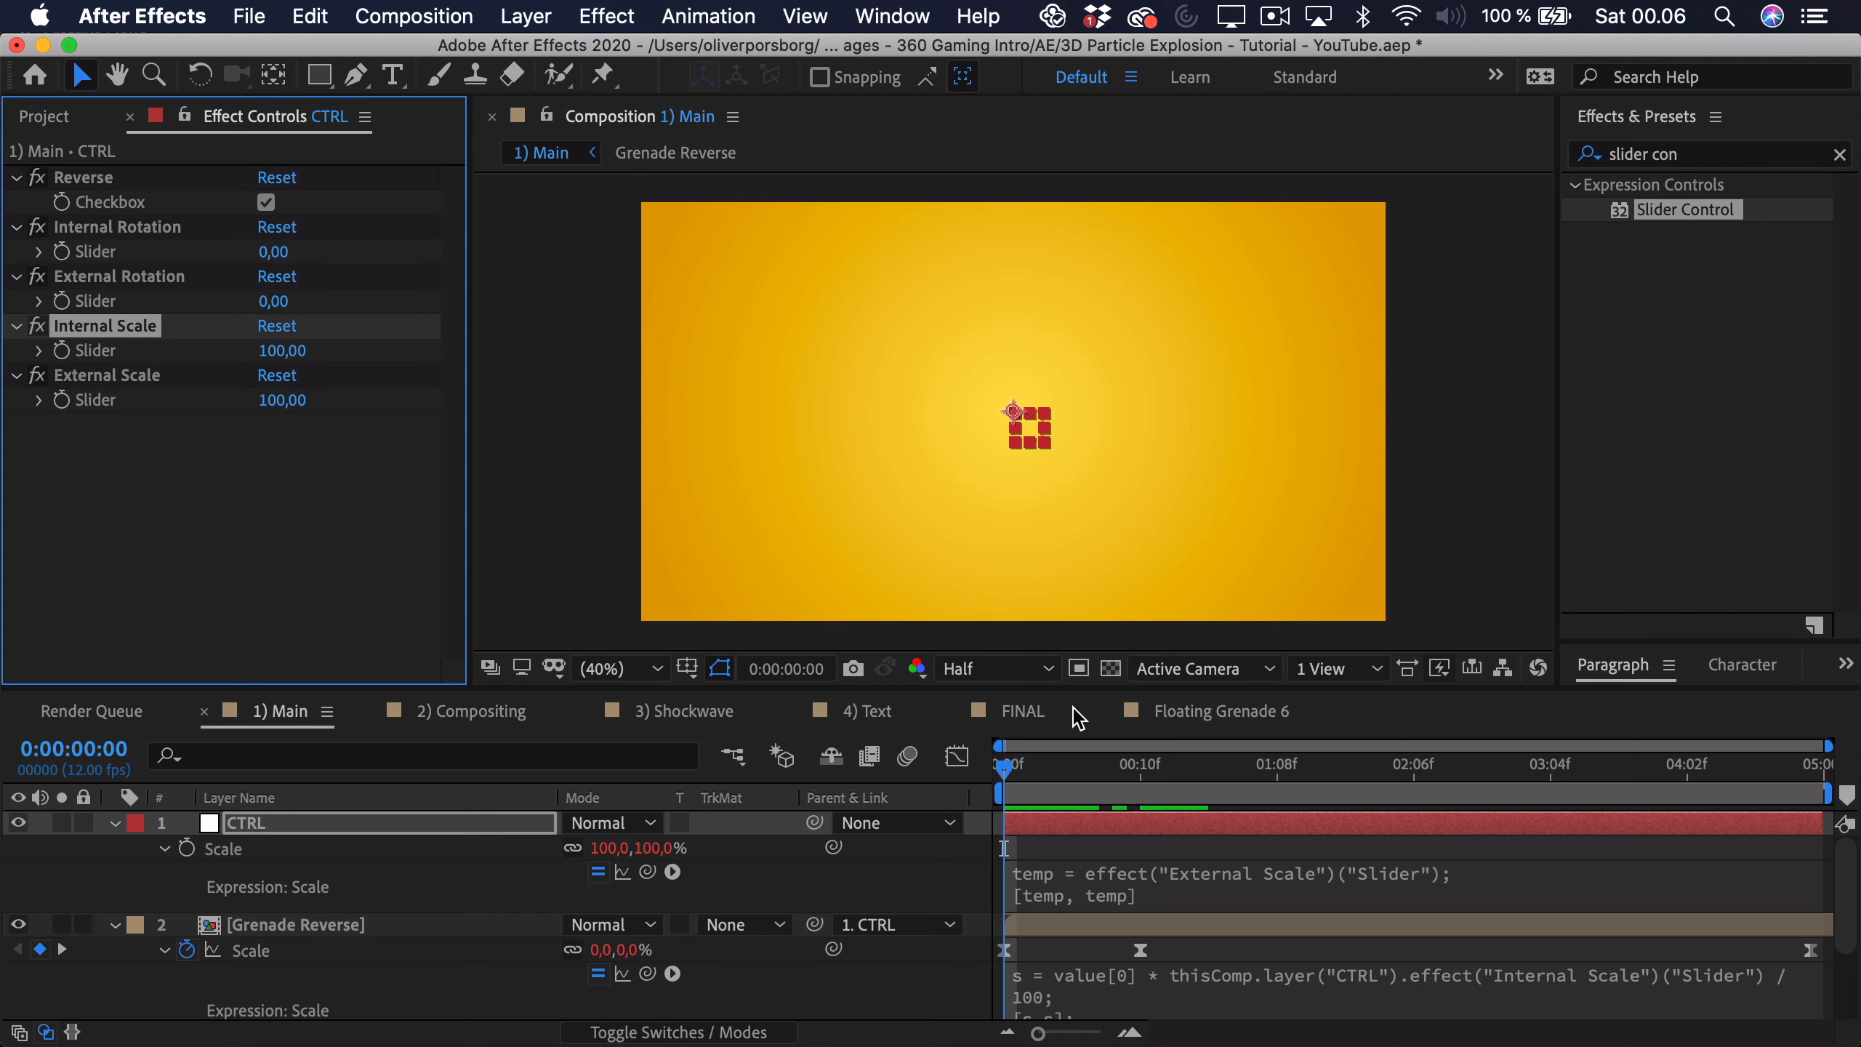
Step: Scrub to 0:00:02:06 and test how the Internal Scale and External Scale sliders resize the grenade
left_click_drag(1057, 775, 1413, 791)
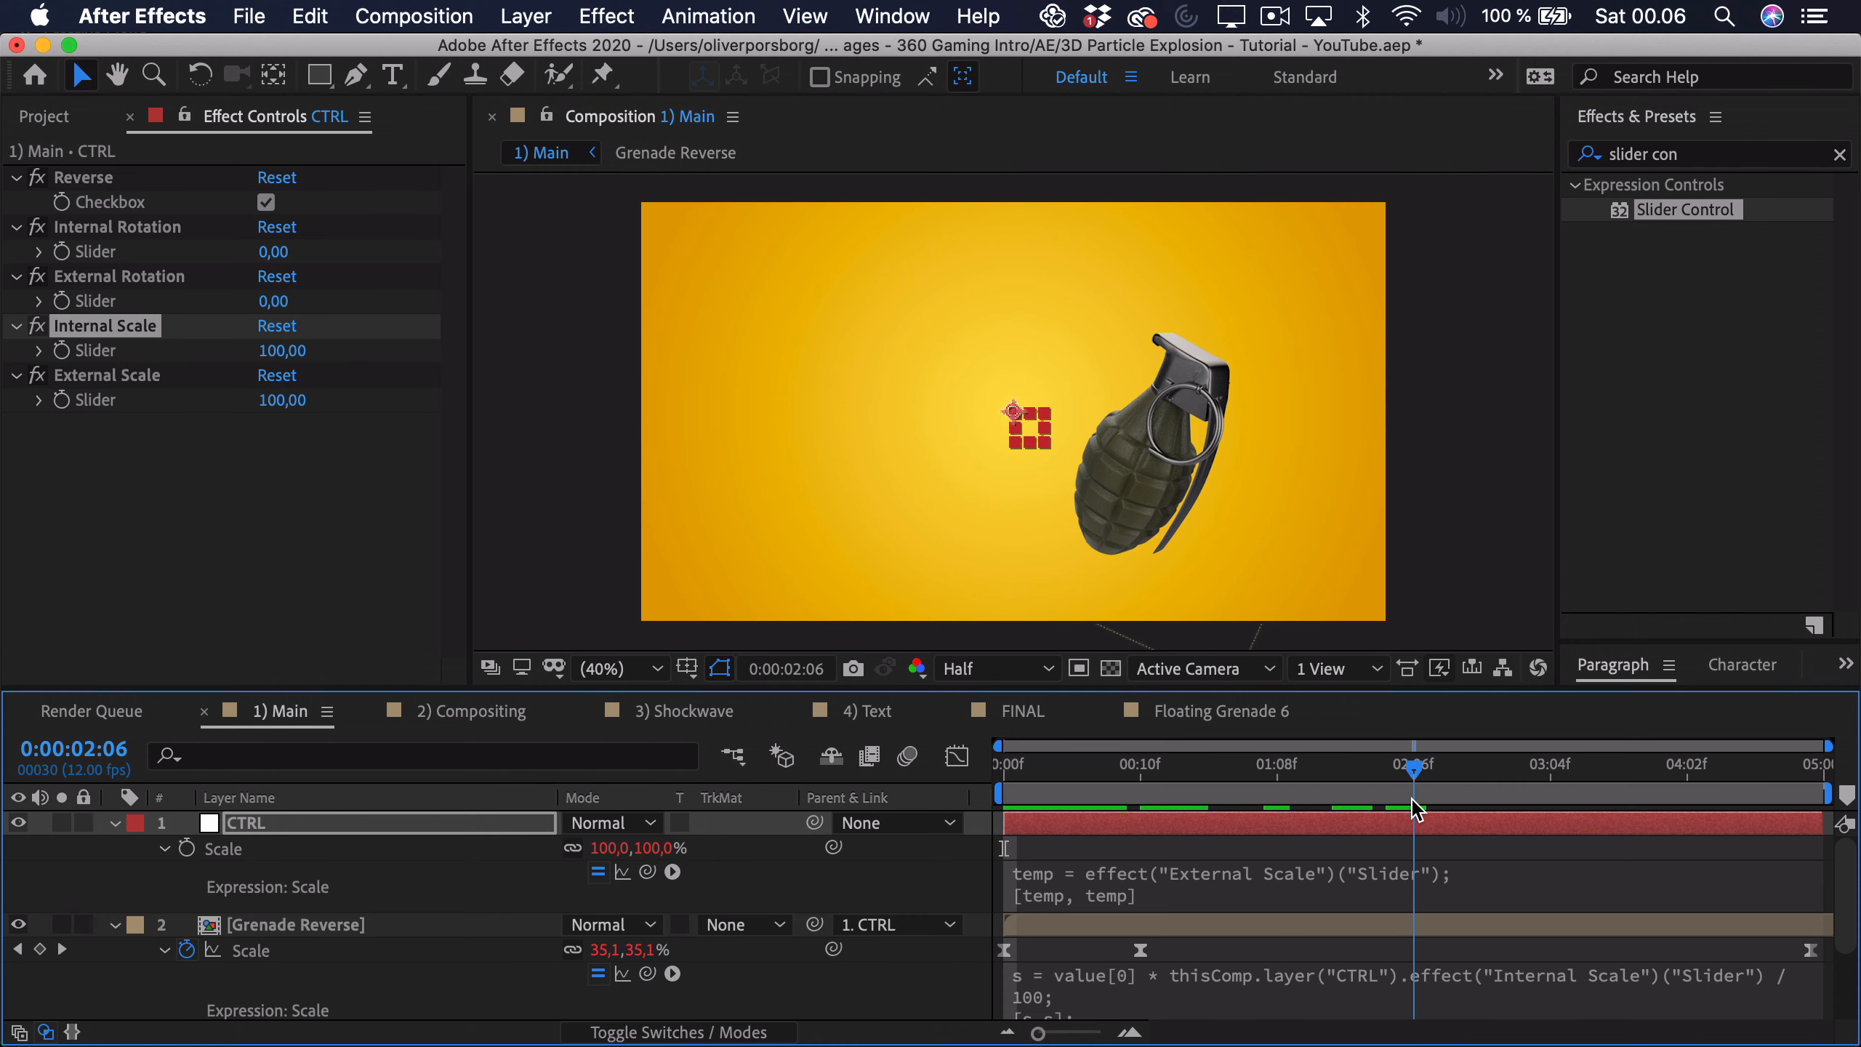
left_click(248, 602)
left_click_drag(296, 359, 382, 402)
key("super+z")
left_click_drag(281, 357, 370, 360)
left_click_drag(279, 400, 389, 403)
left_click_drag(282, 350, 215, 357)
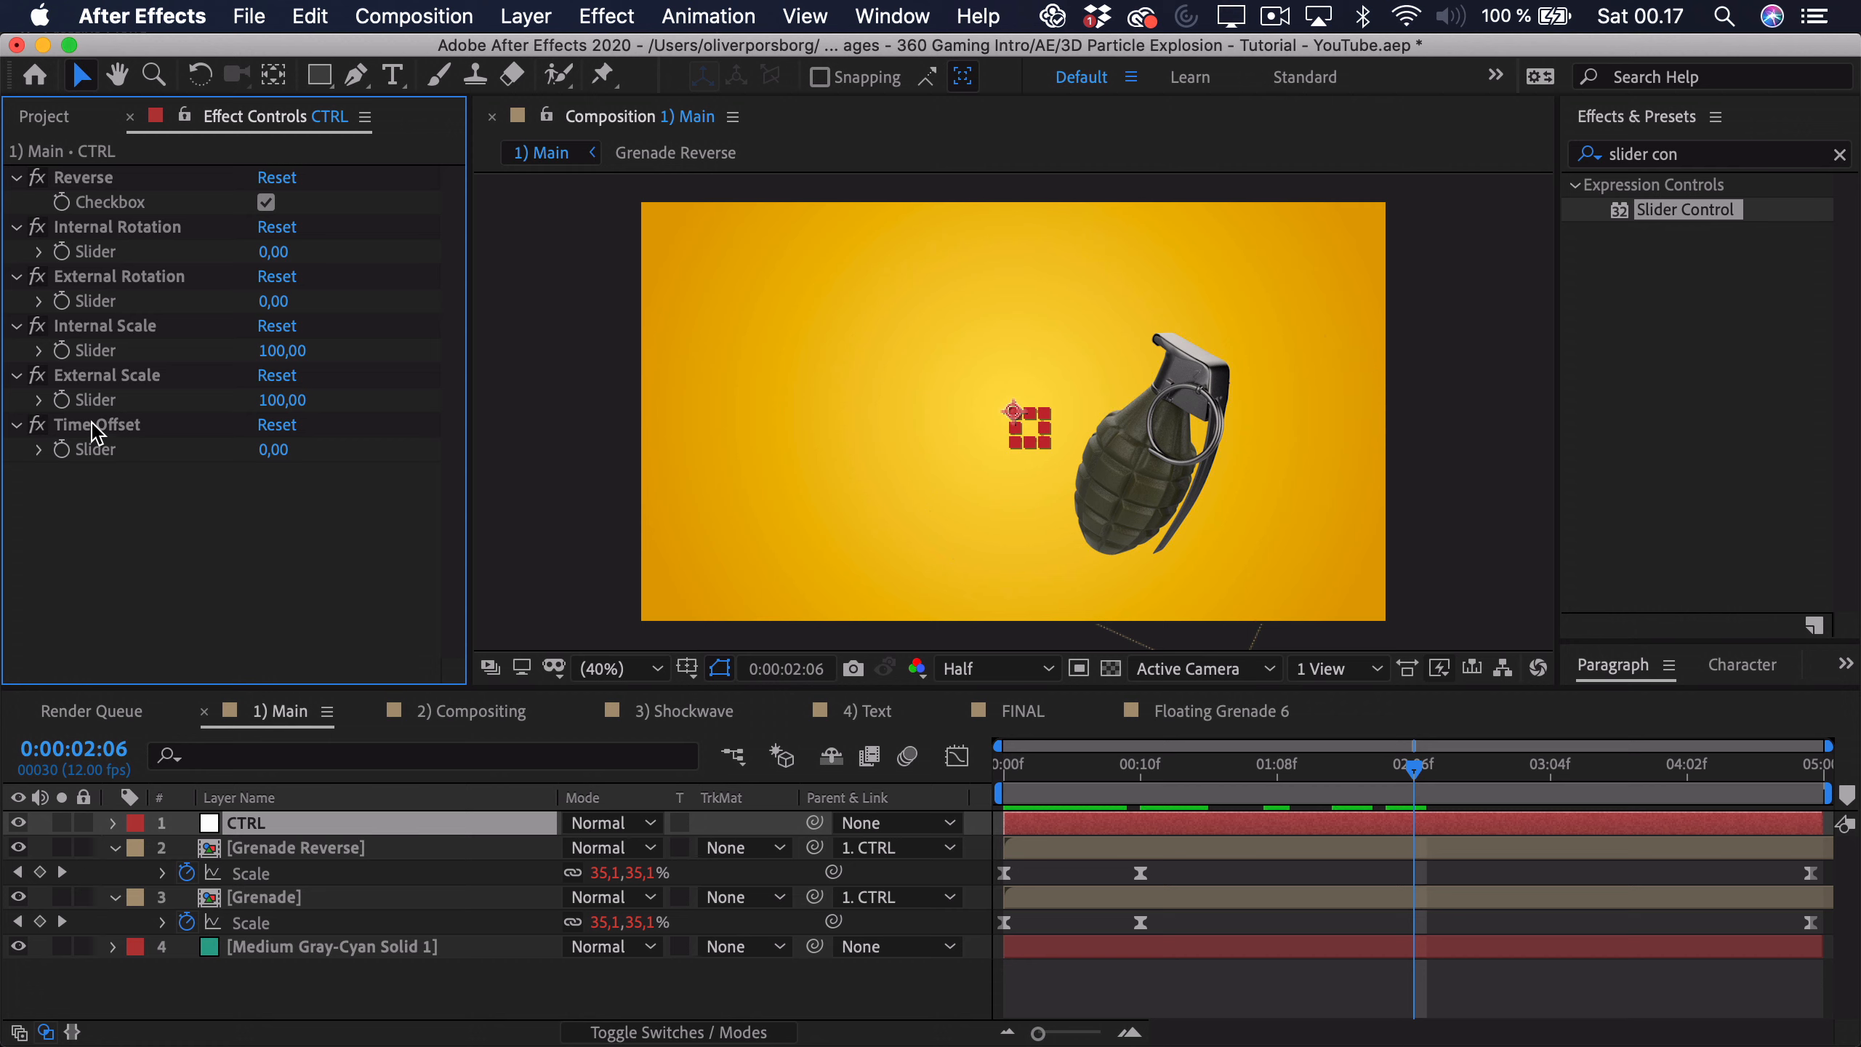
Step: Enable time remapping on both the Grenade Reverse and Grenade layers
left_click(98, 432)
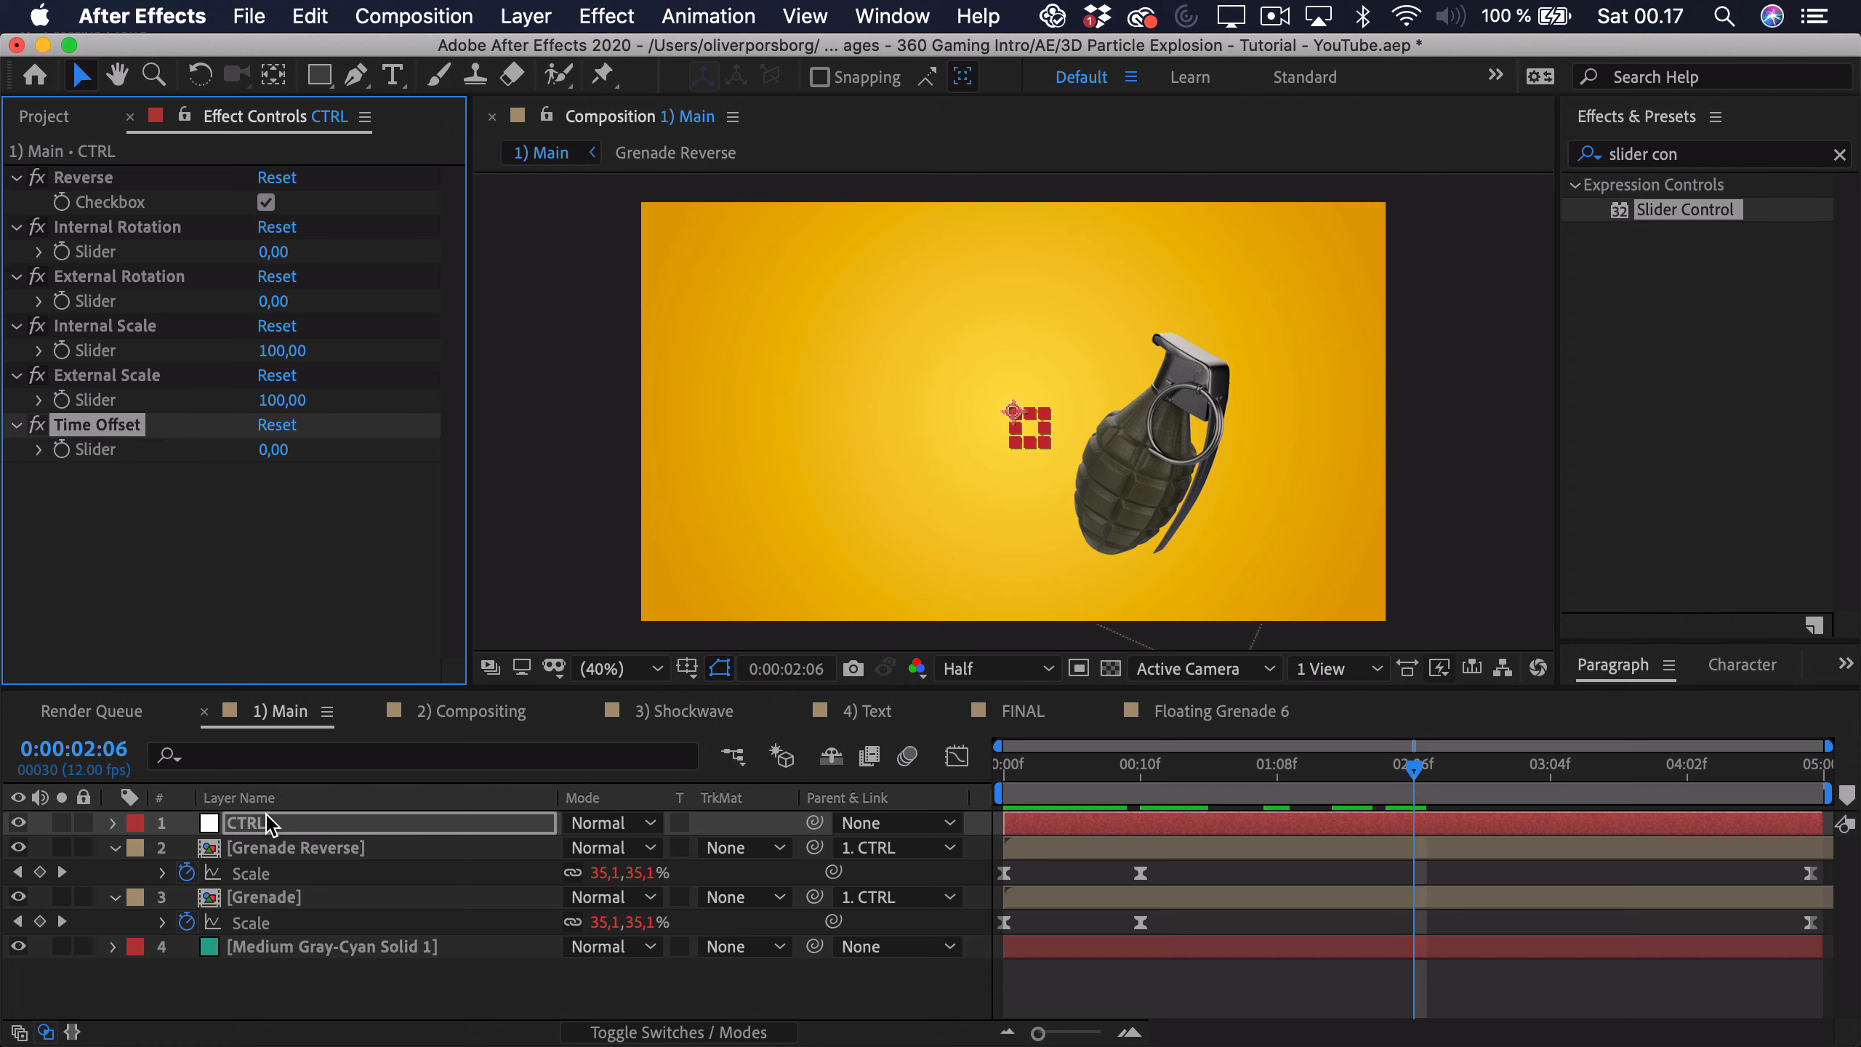
left_click(267, 849)
left_click(277, 898, "shift")
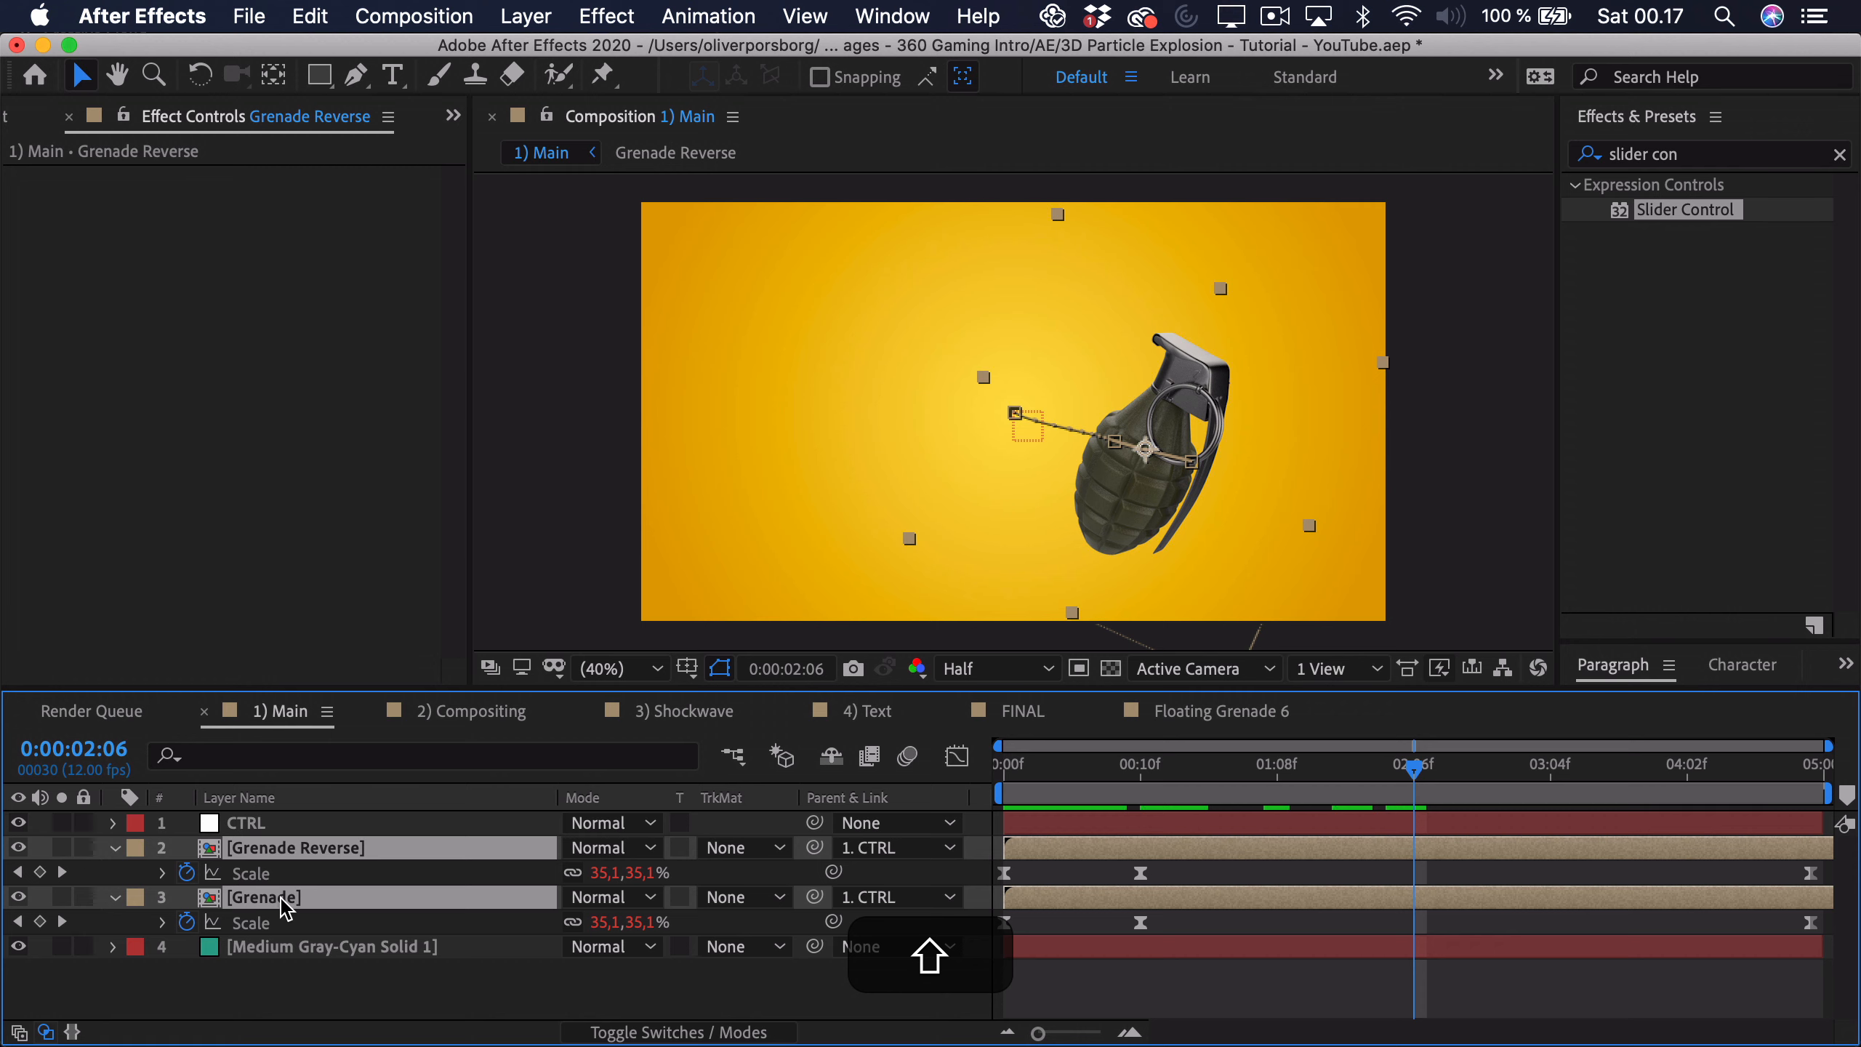
right_click(283, 907)
mouse_move(513, 423)
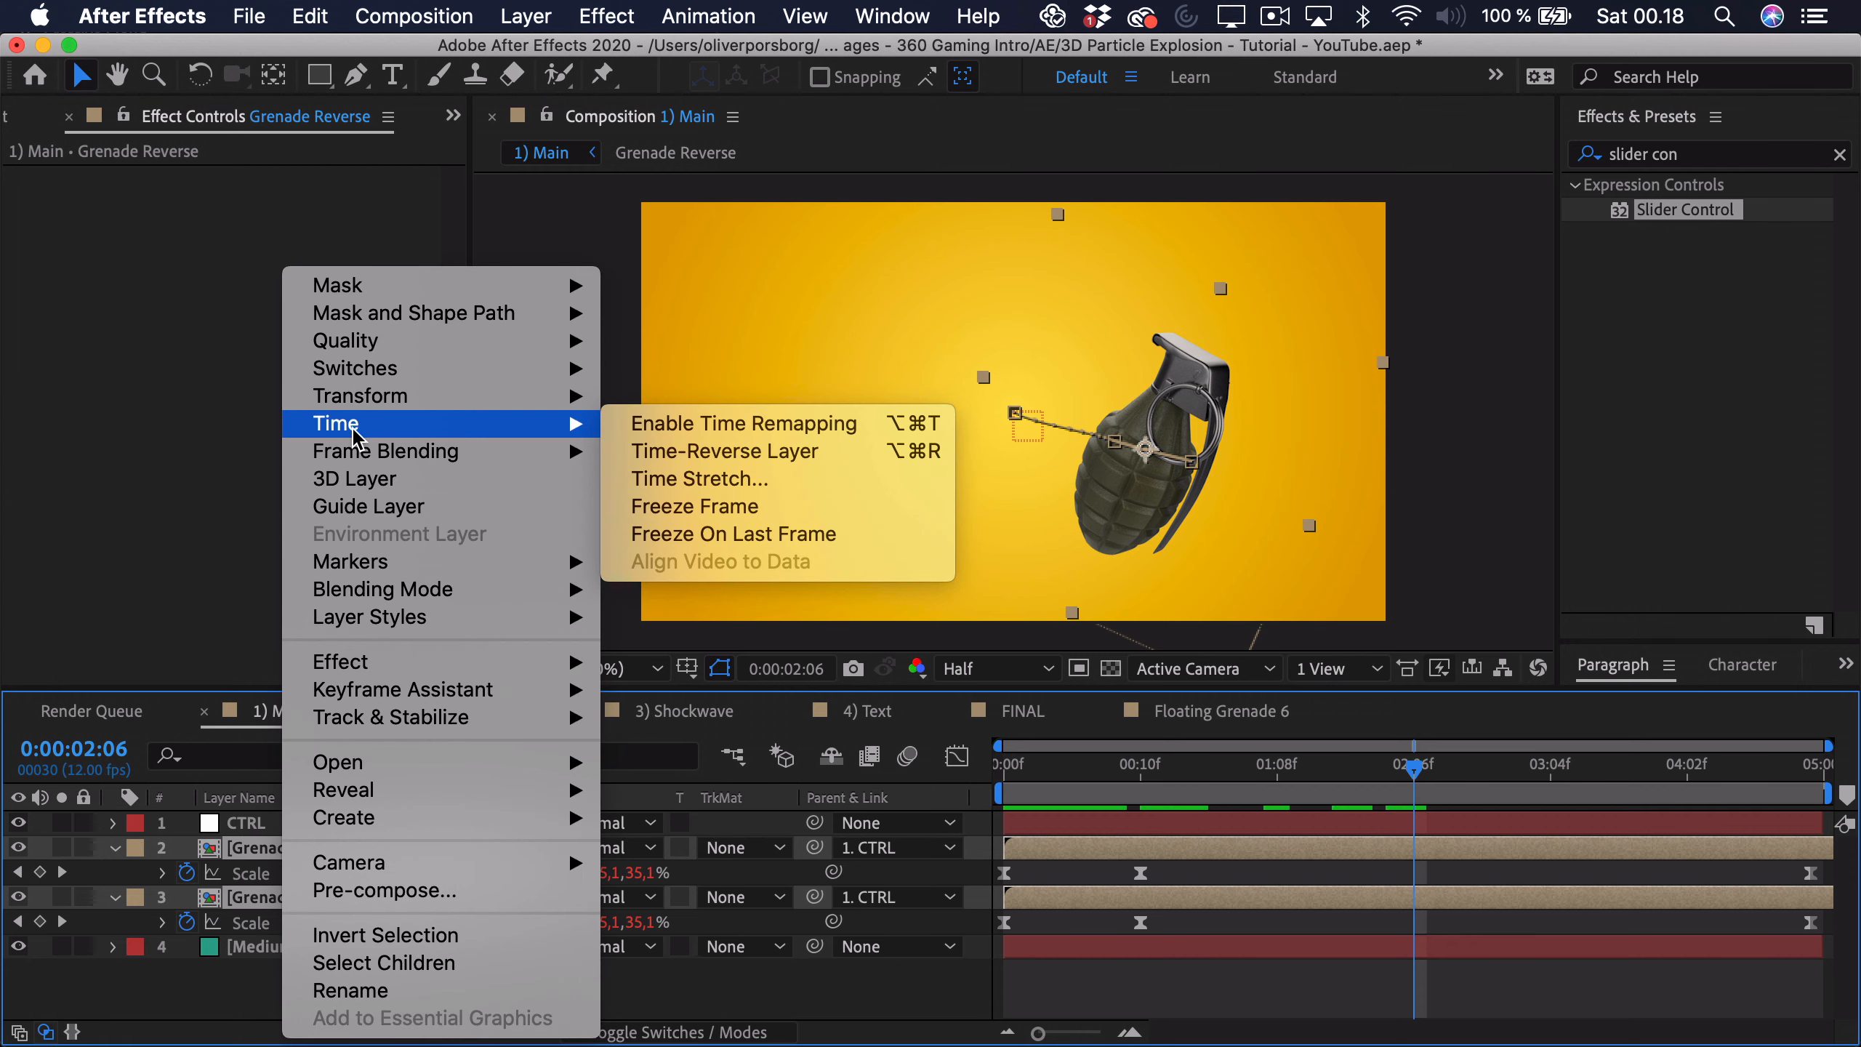
left_click(708, 423)
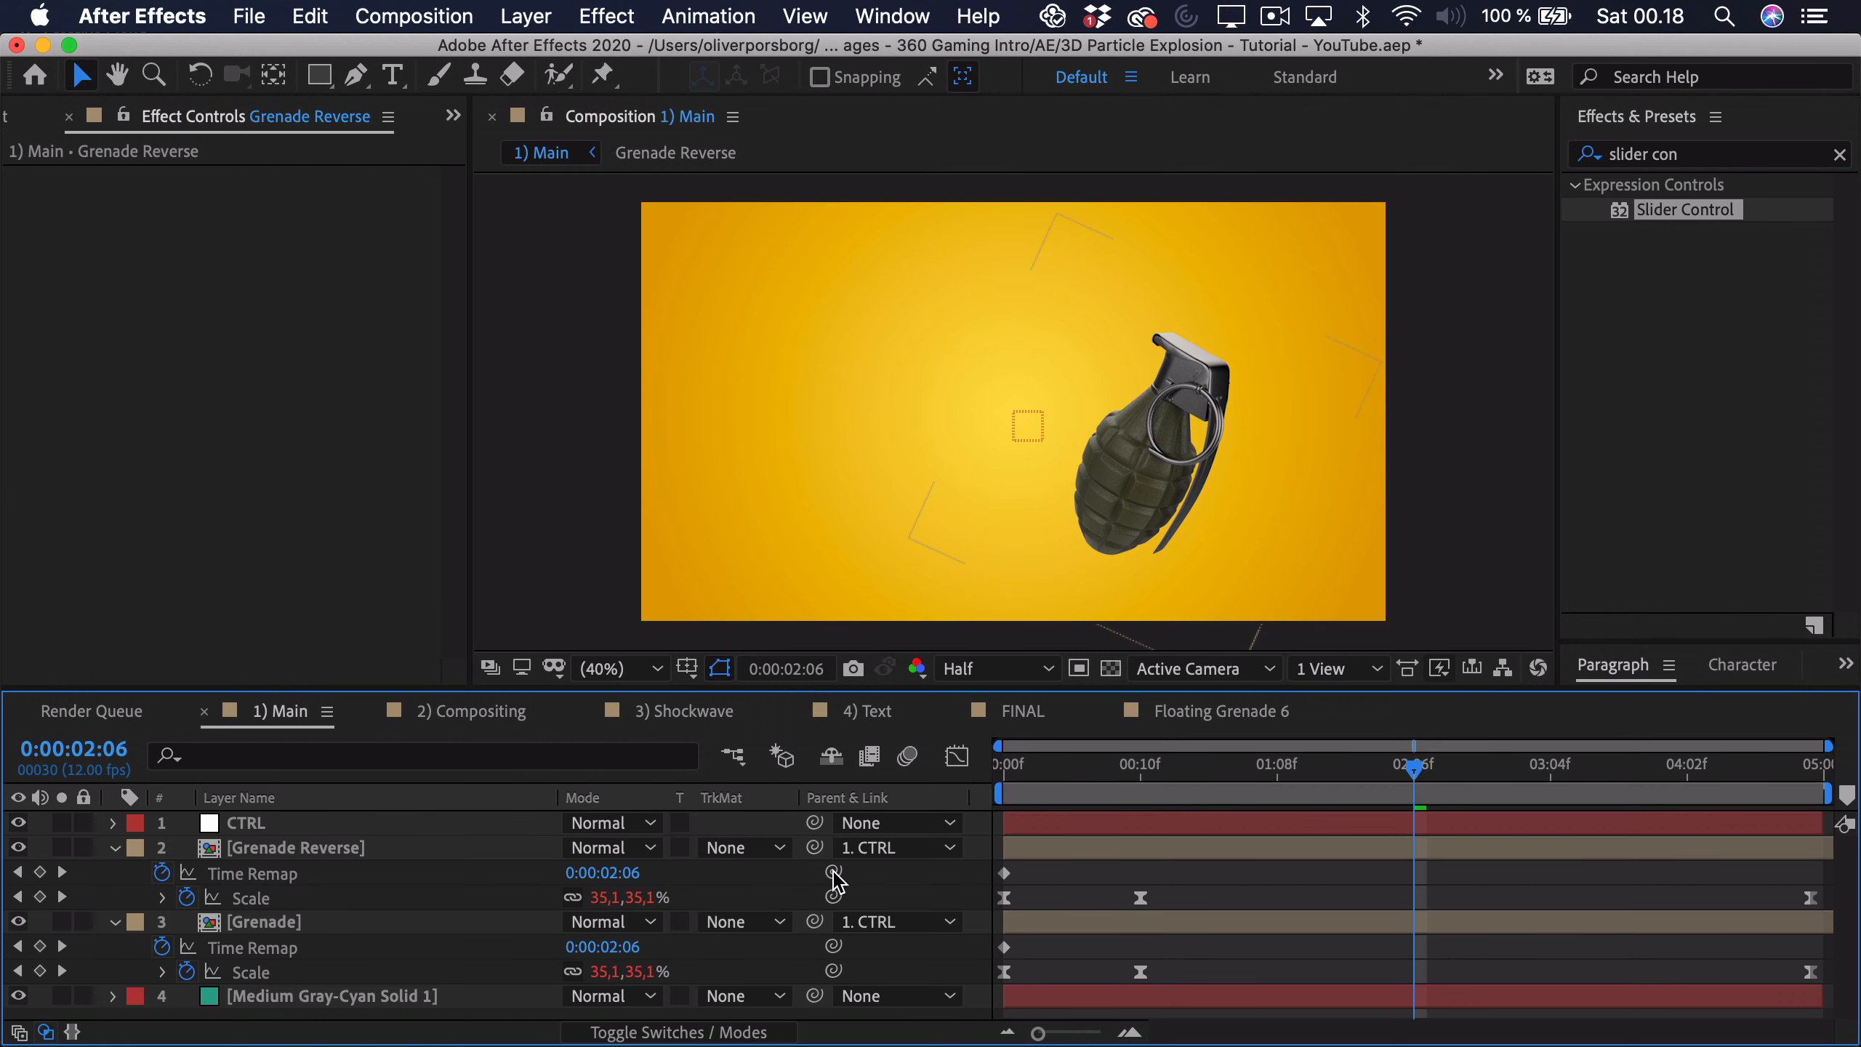
Step: Set Grenade Reverse's Time Remap expression to timeRemap.valueAtTime(time + thisComp.layer("CTRL").effect("Time Offset")("Slider")/12)
left_click(162, 873, "alt")
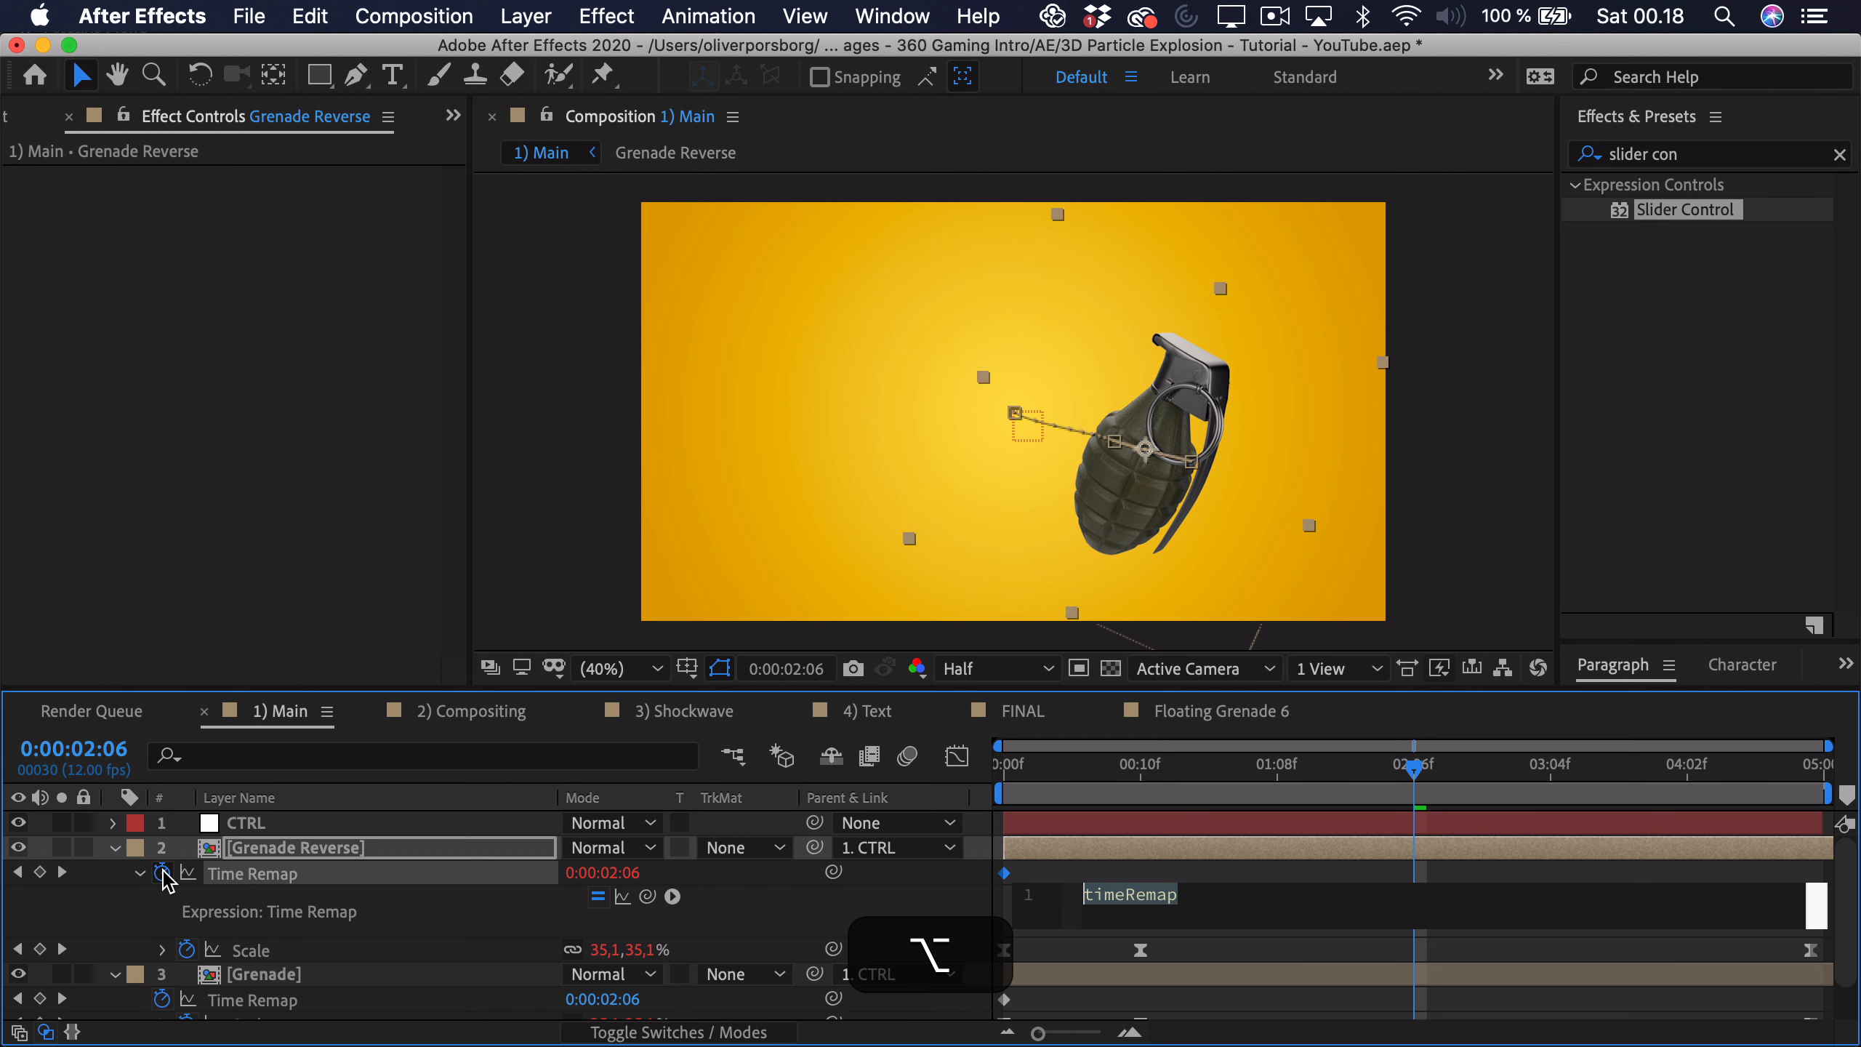
left_click(246, 823)
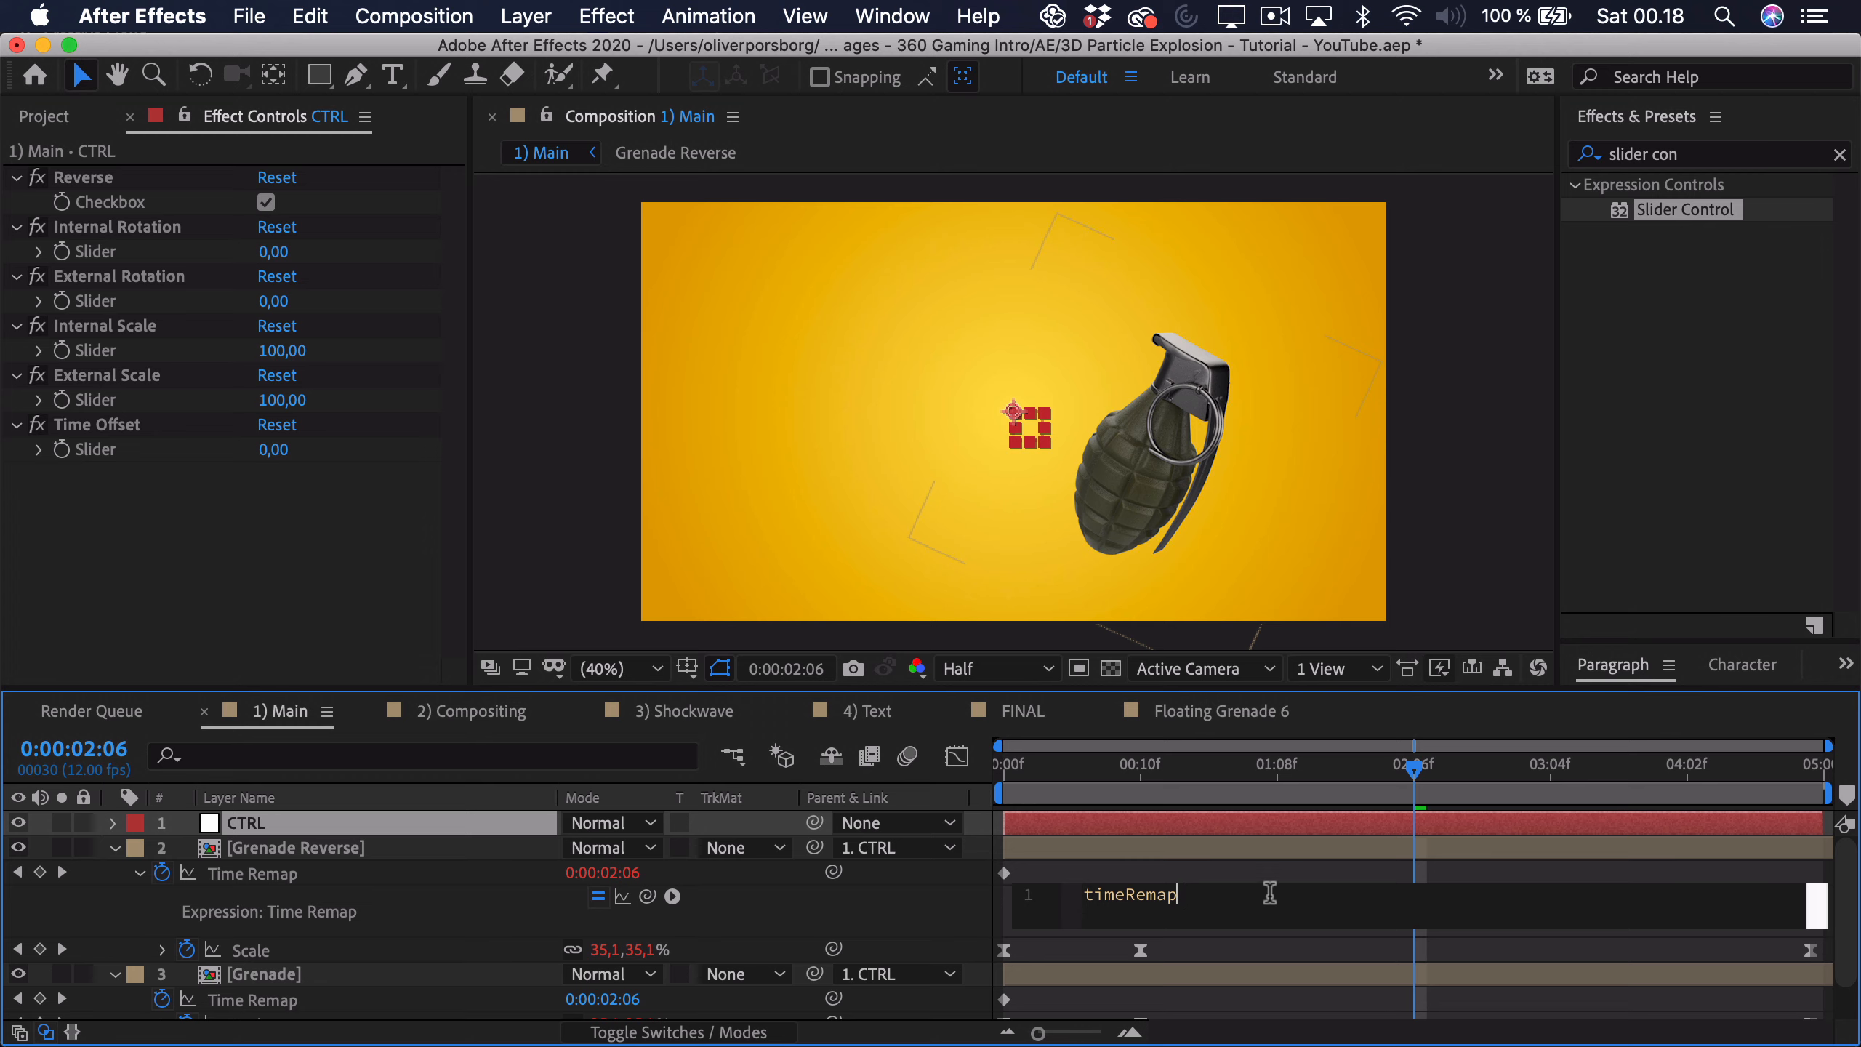
type(".val")
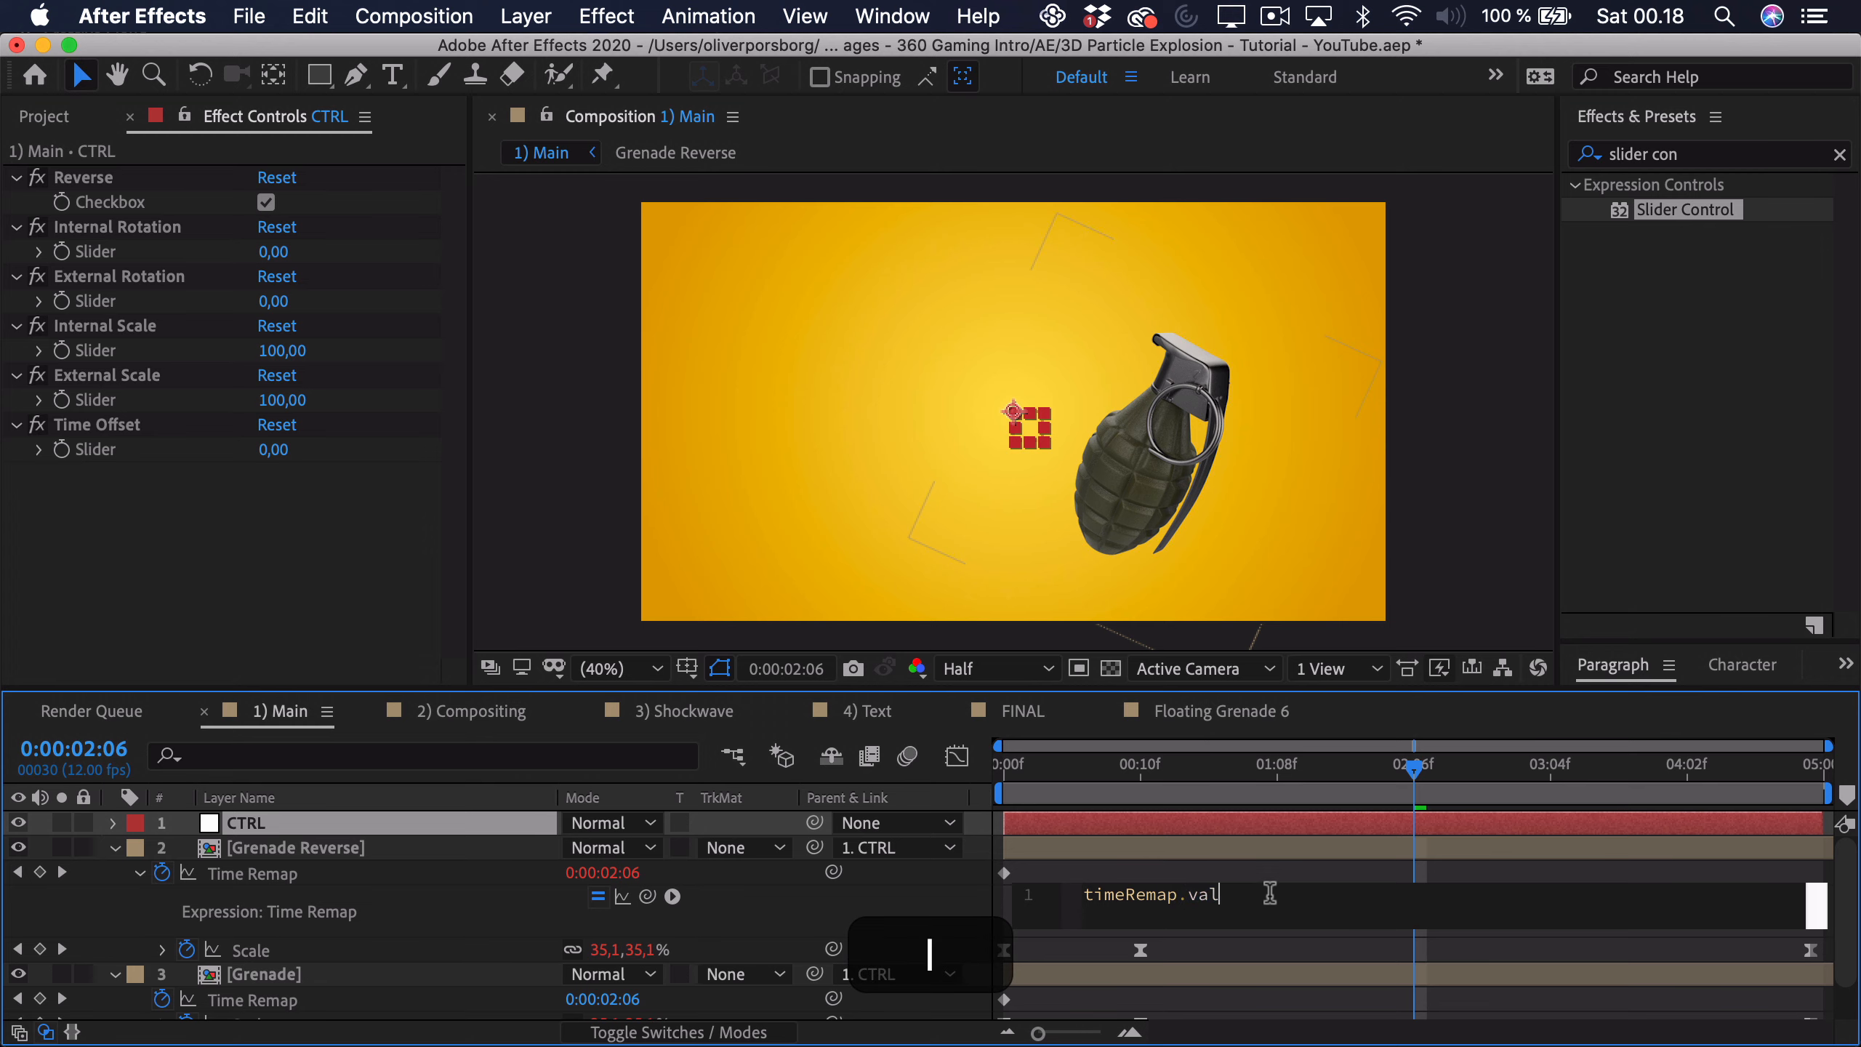
type("ueAtT")
key("Return")
type("time +")
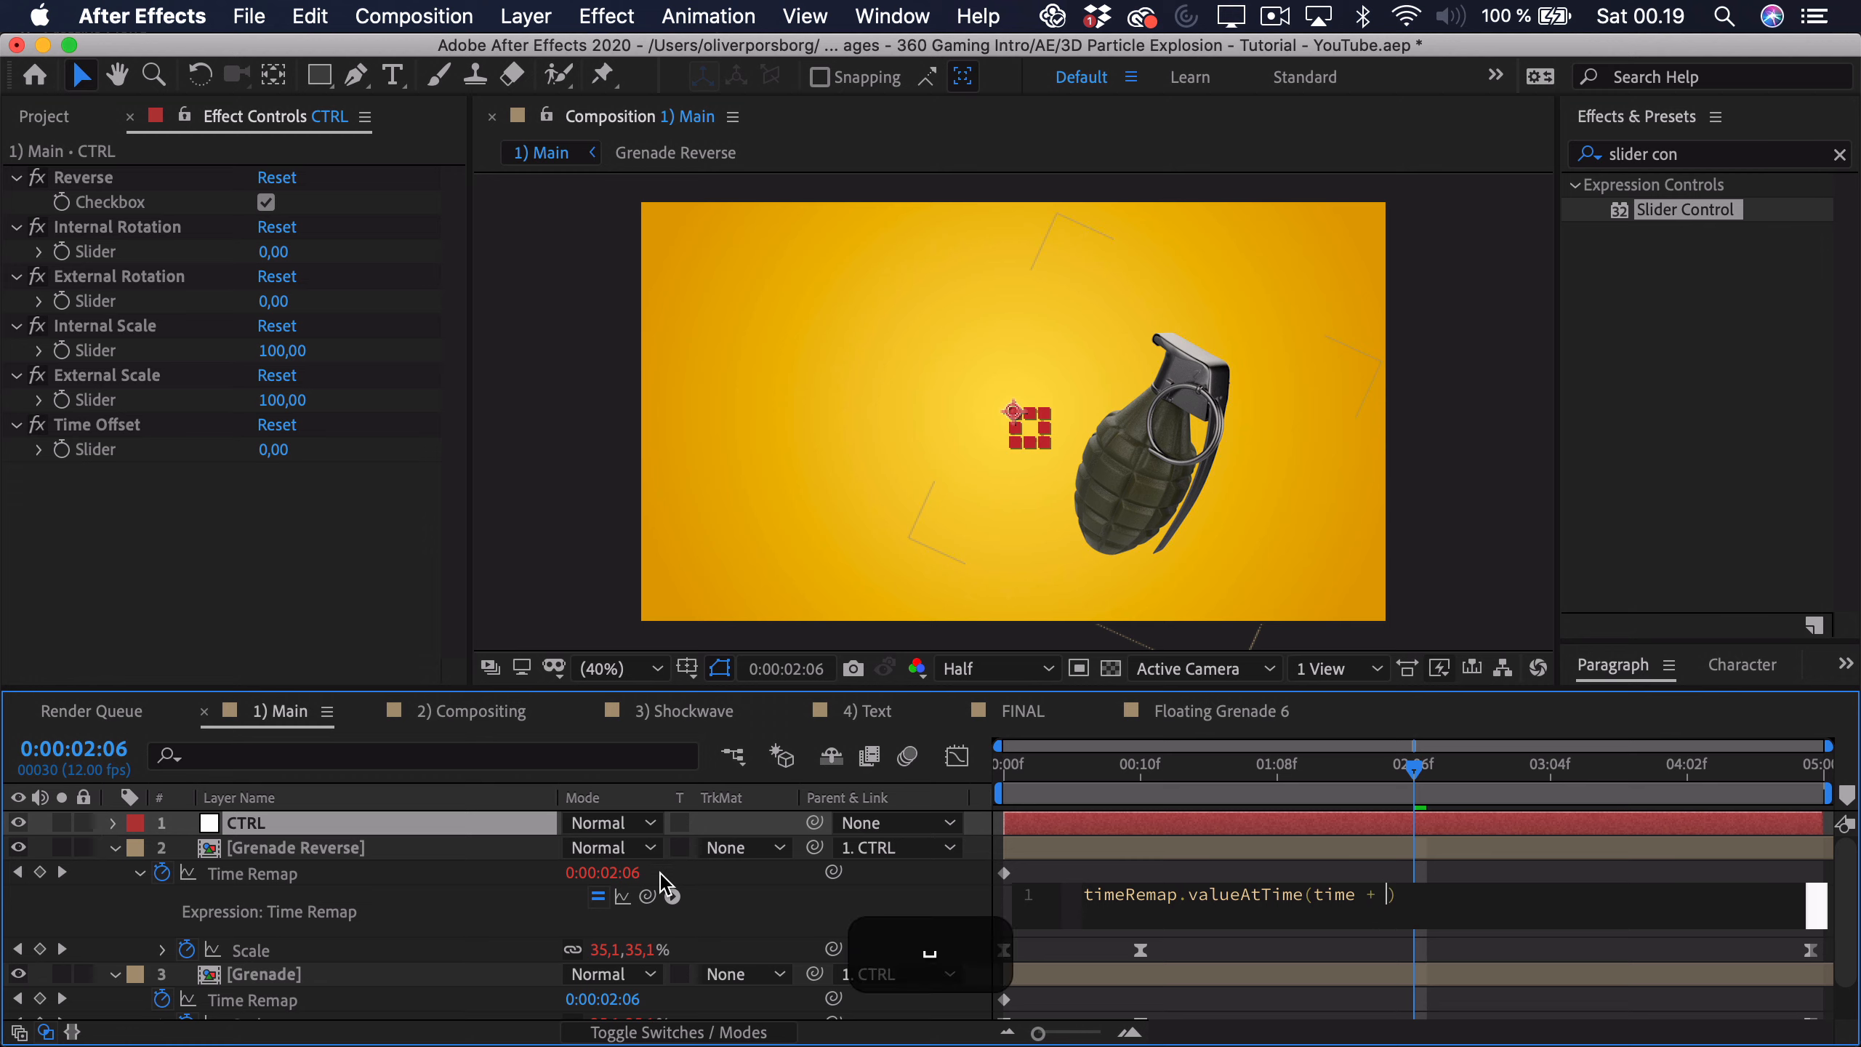
left_click_drag(647, 895, 91, 448)
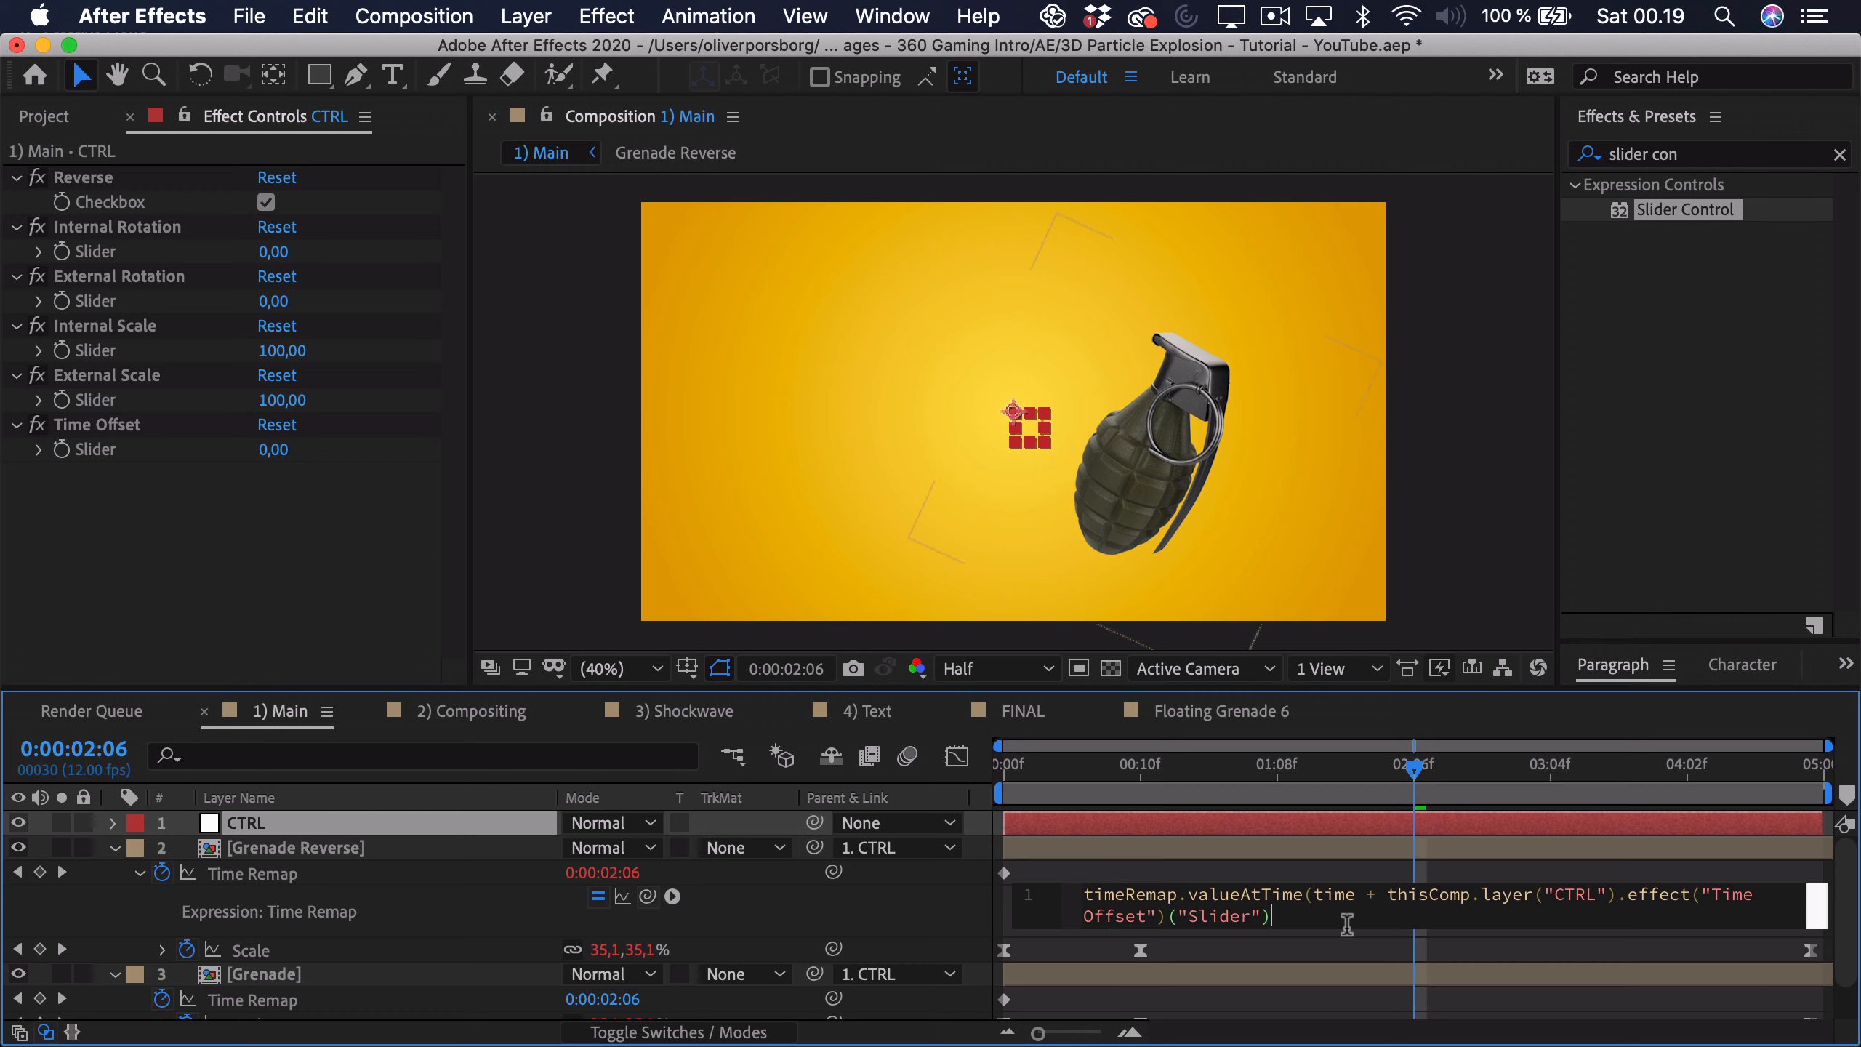
type("/12")
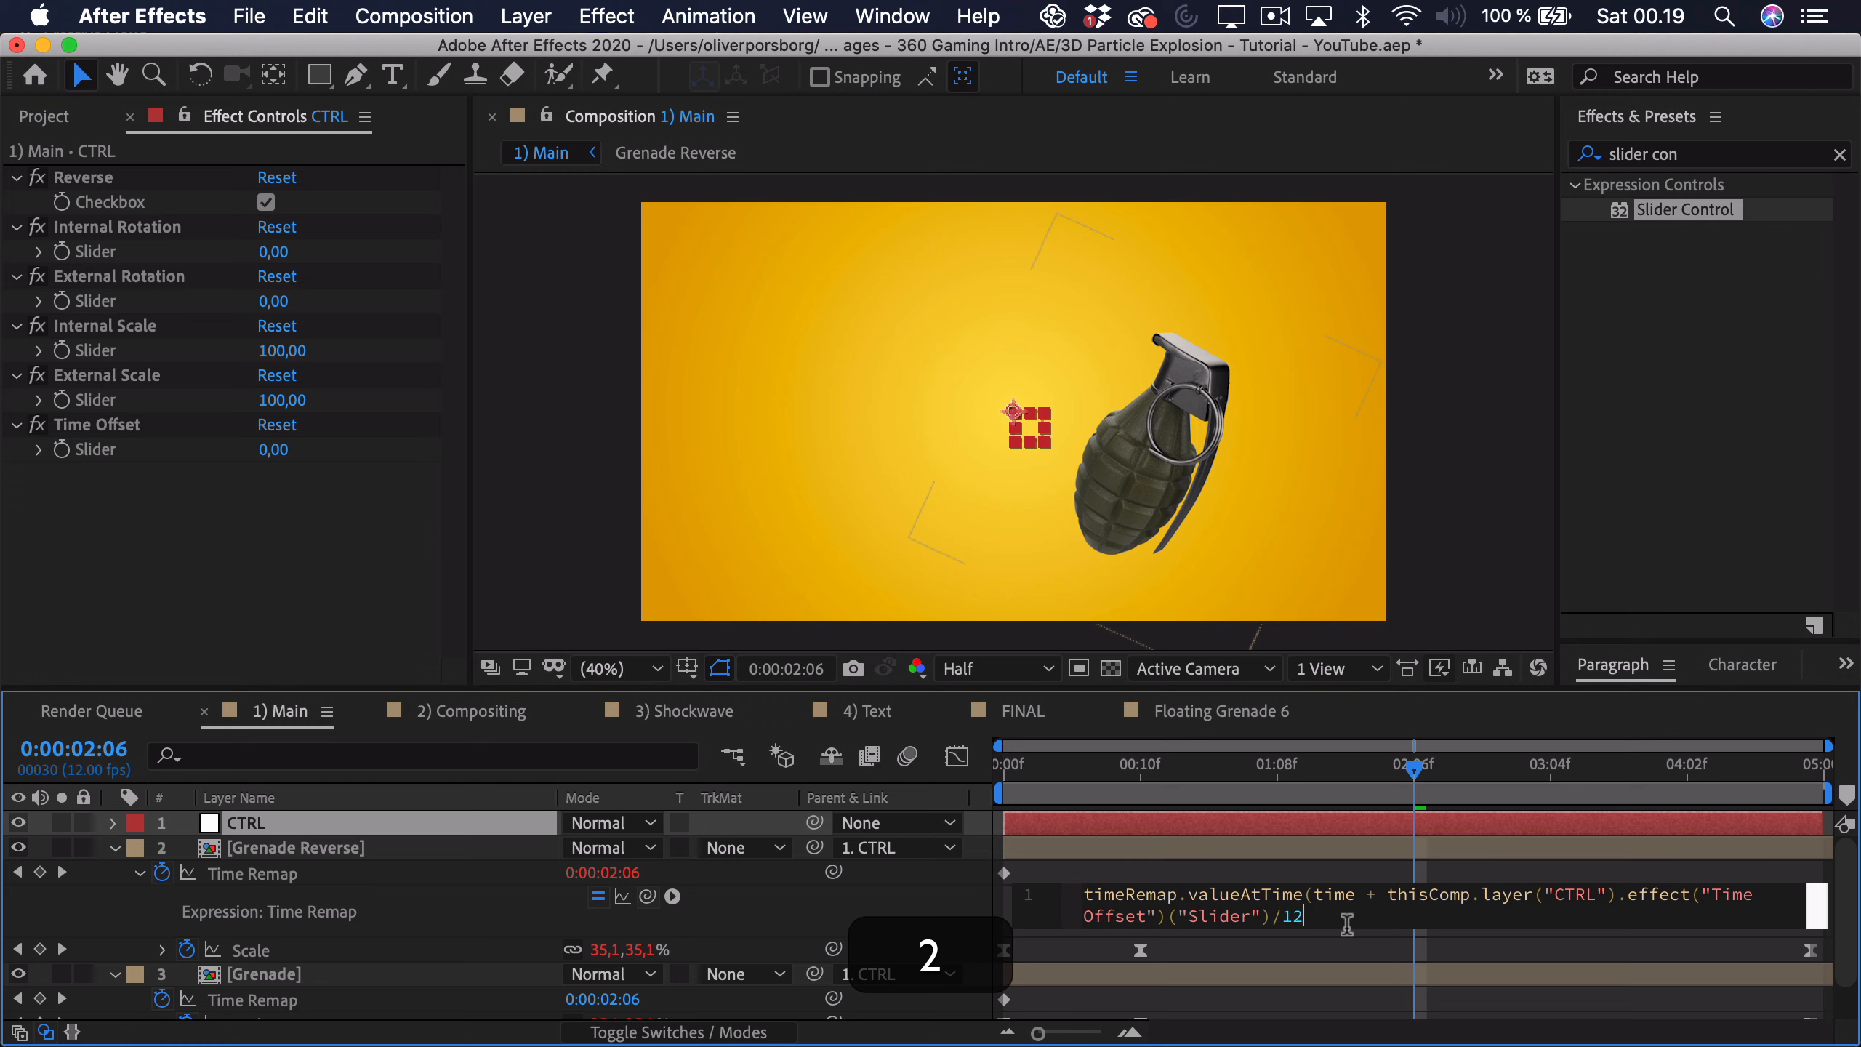
type(")")
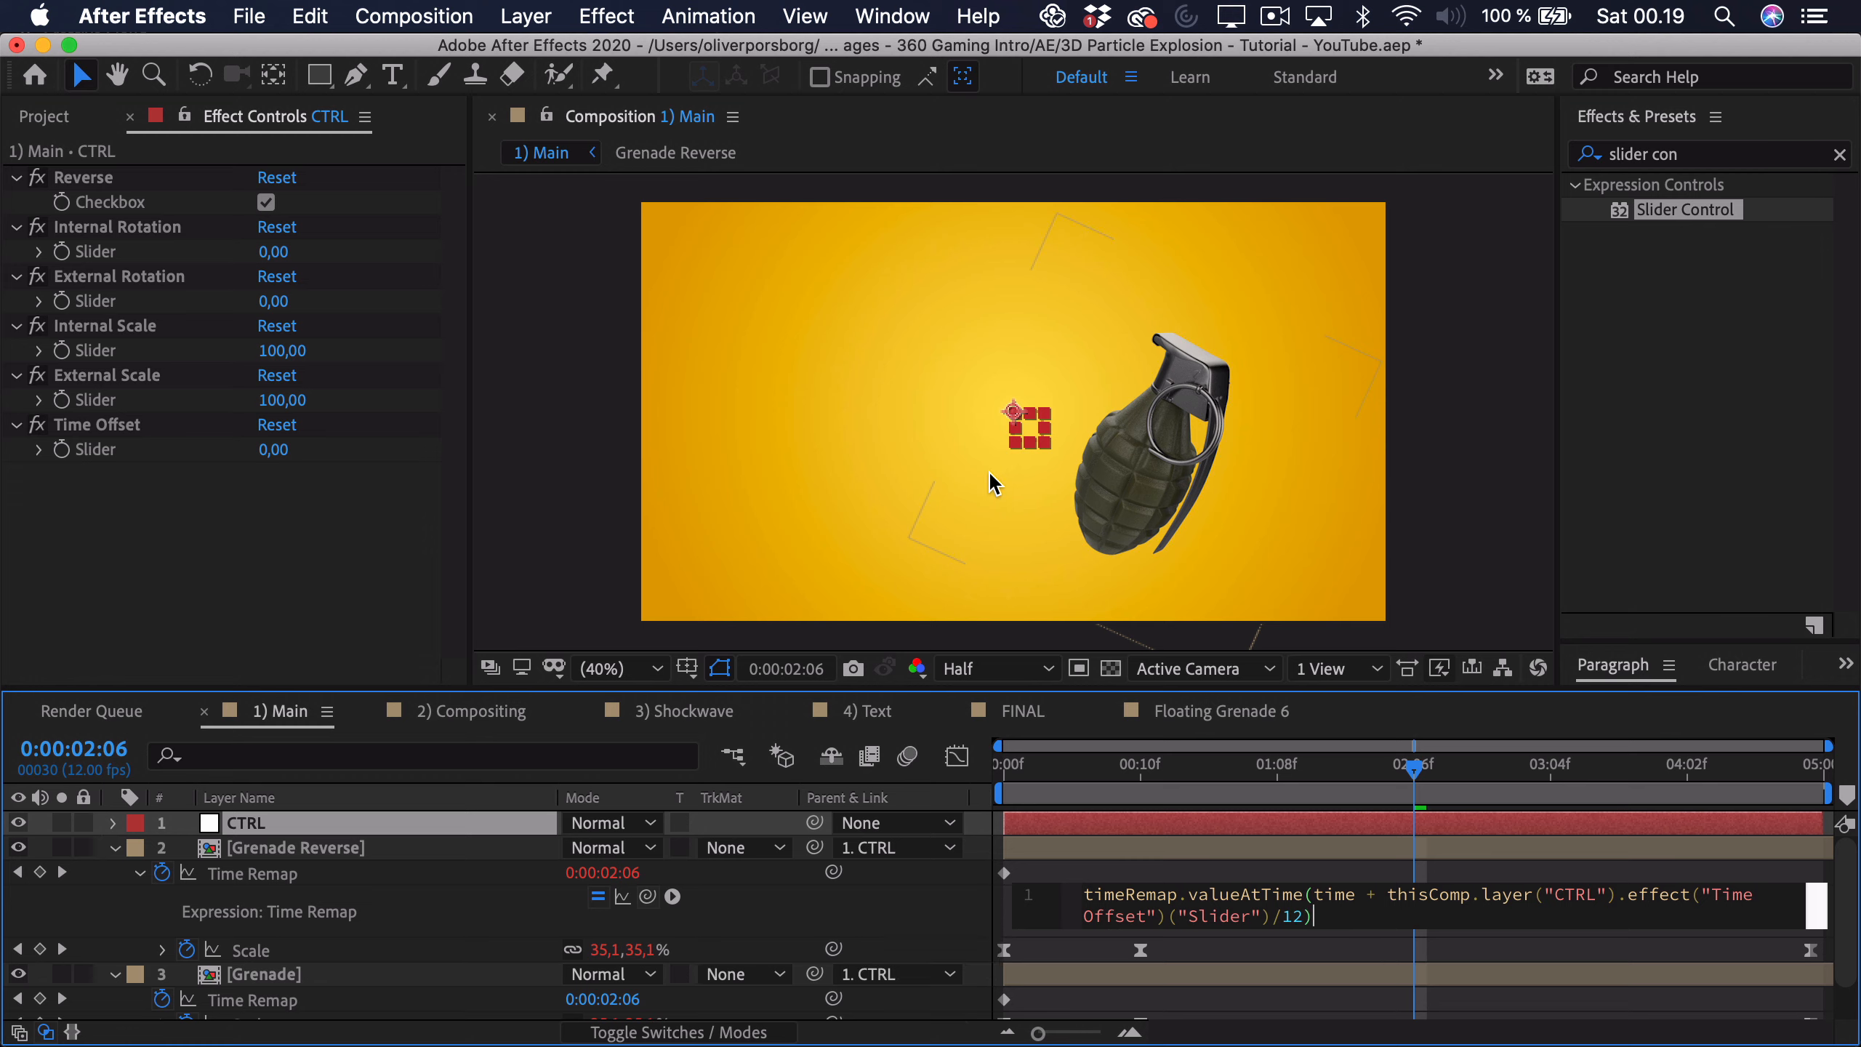
left_click(1070, 876)
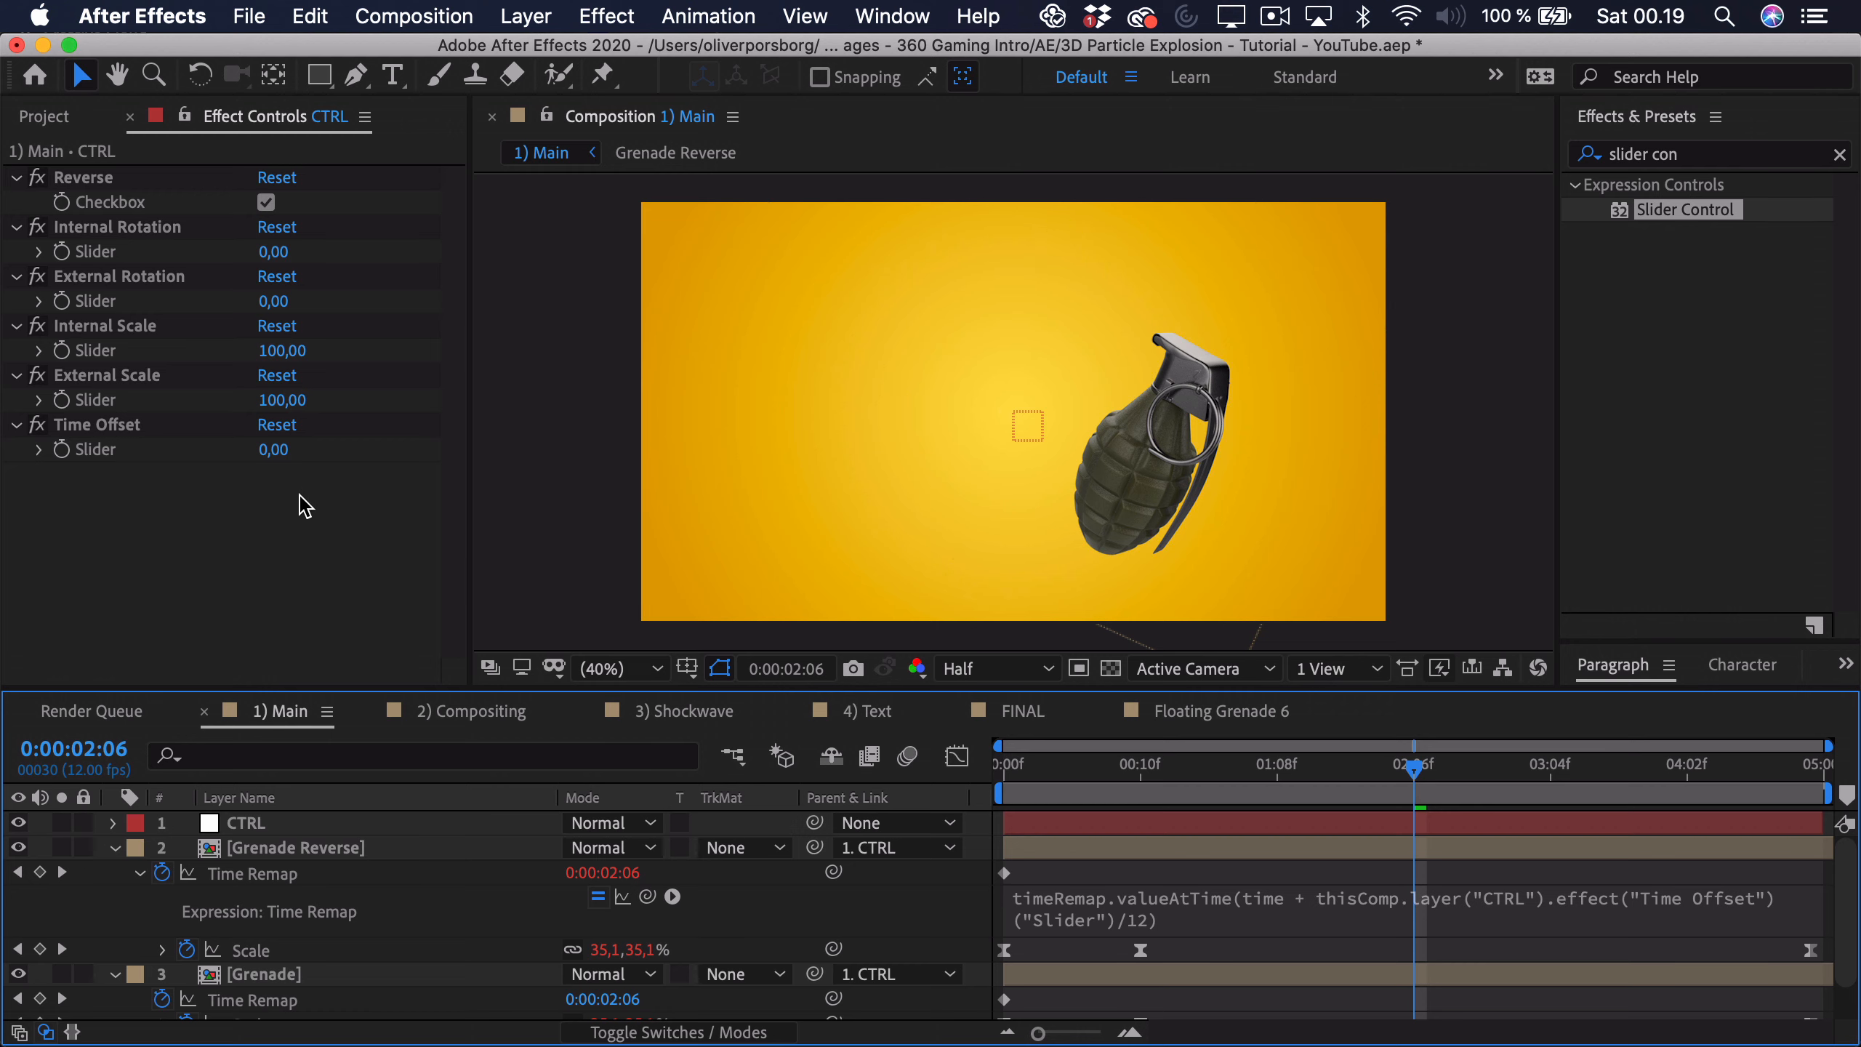
Step: Test CTRL's Time Offset slider by setting it to 26
left_click(312, 522)
key("super+z")
type("1")
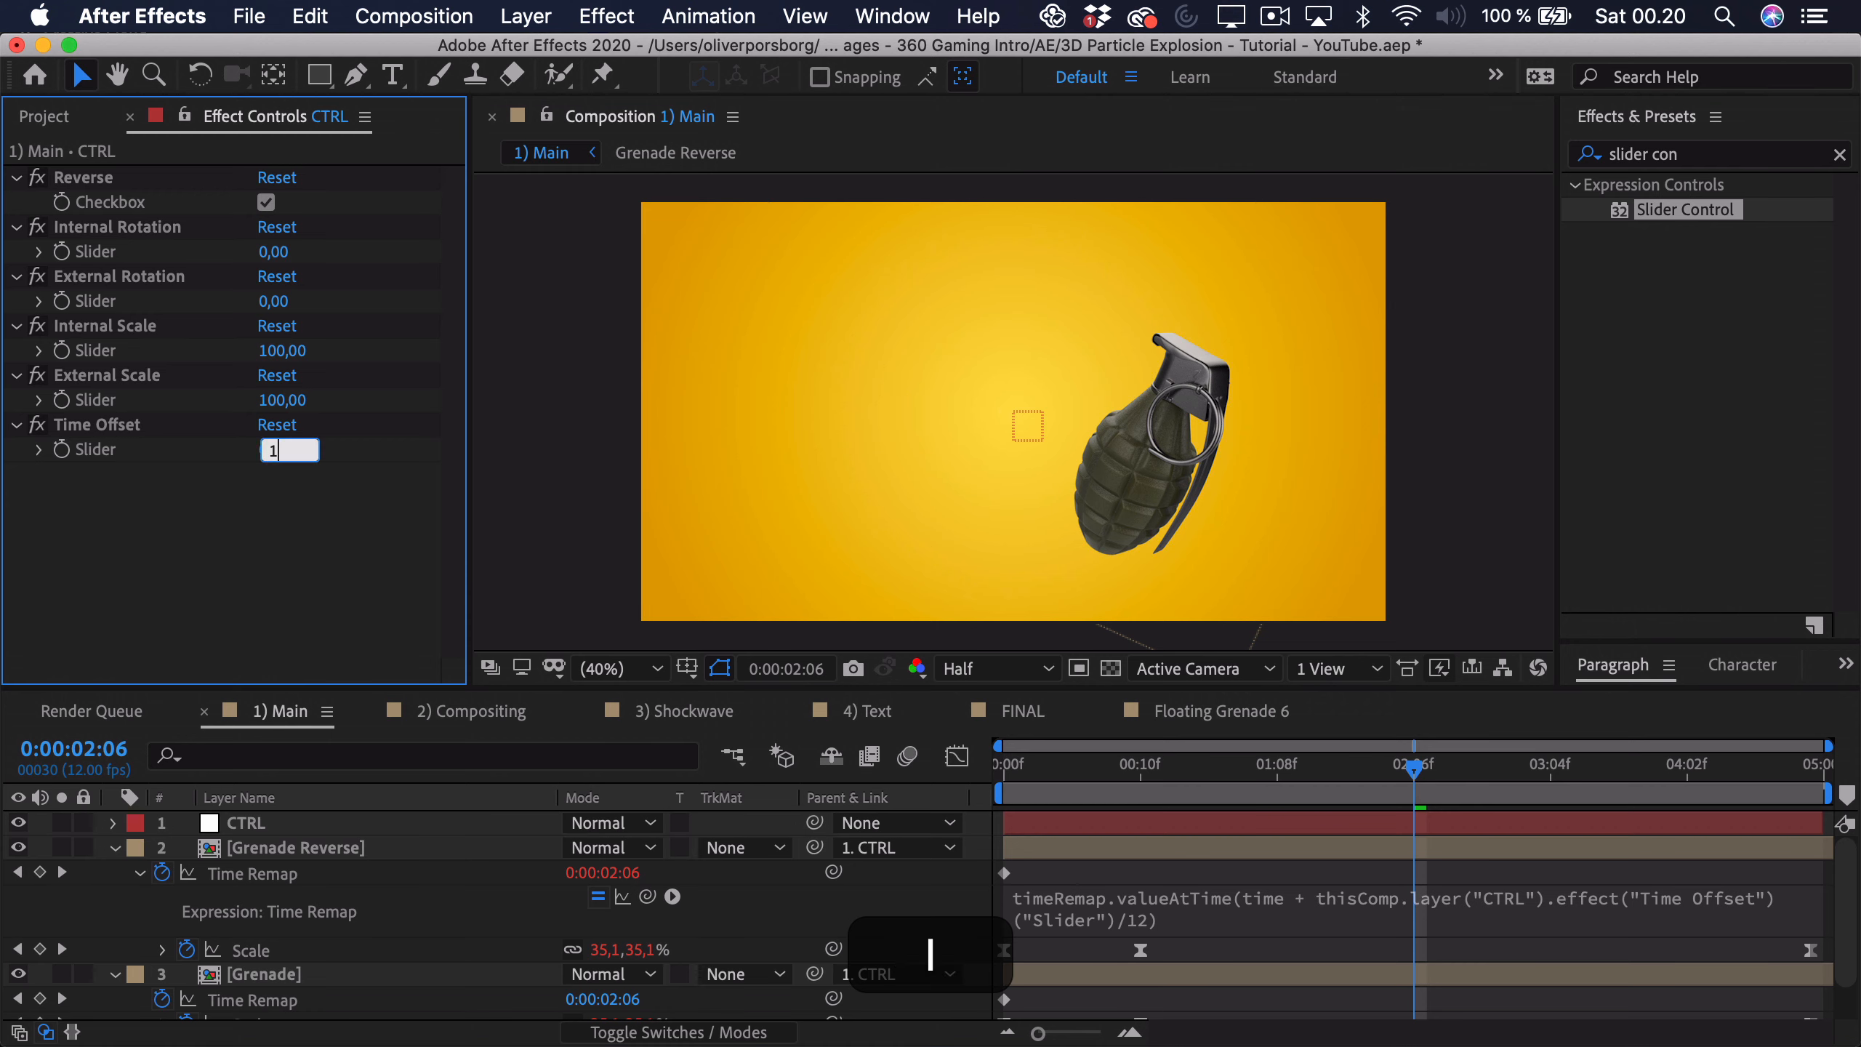
type("6")
key("Return")
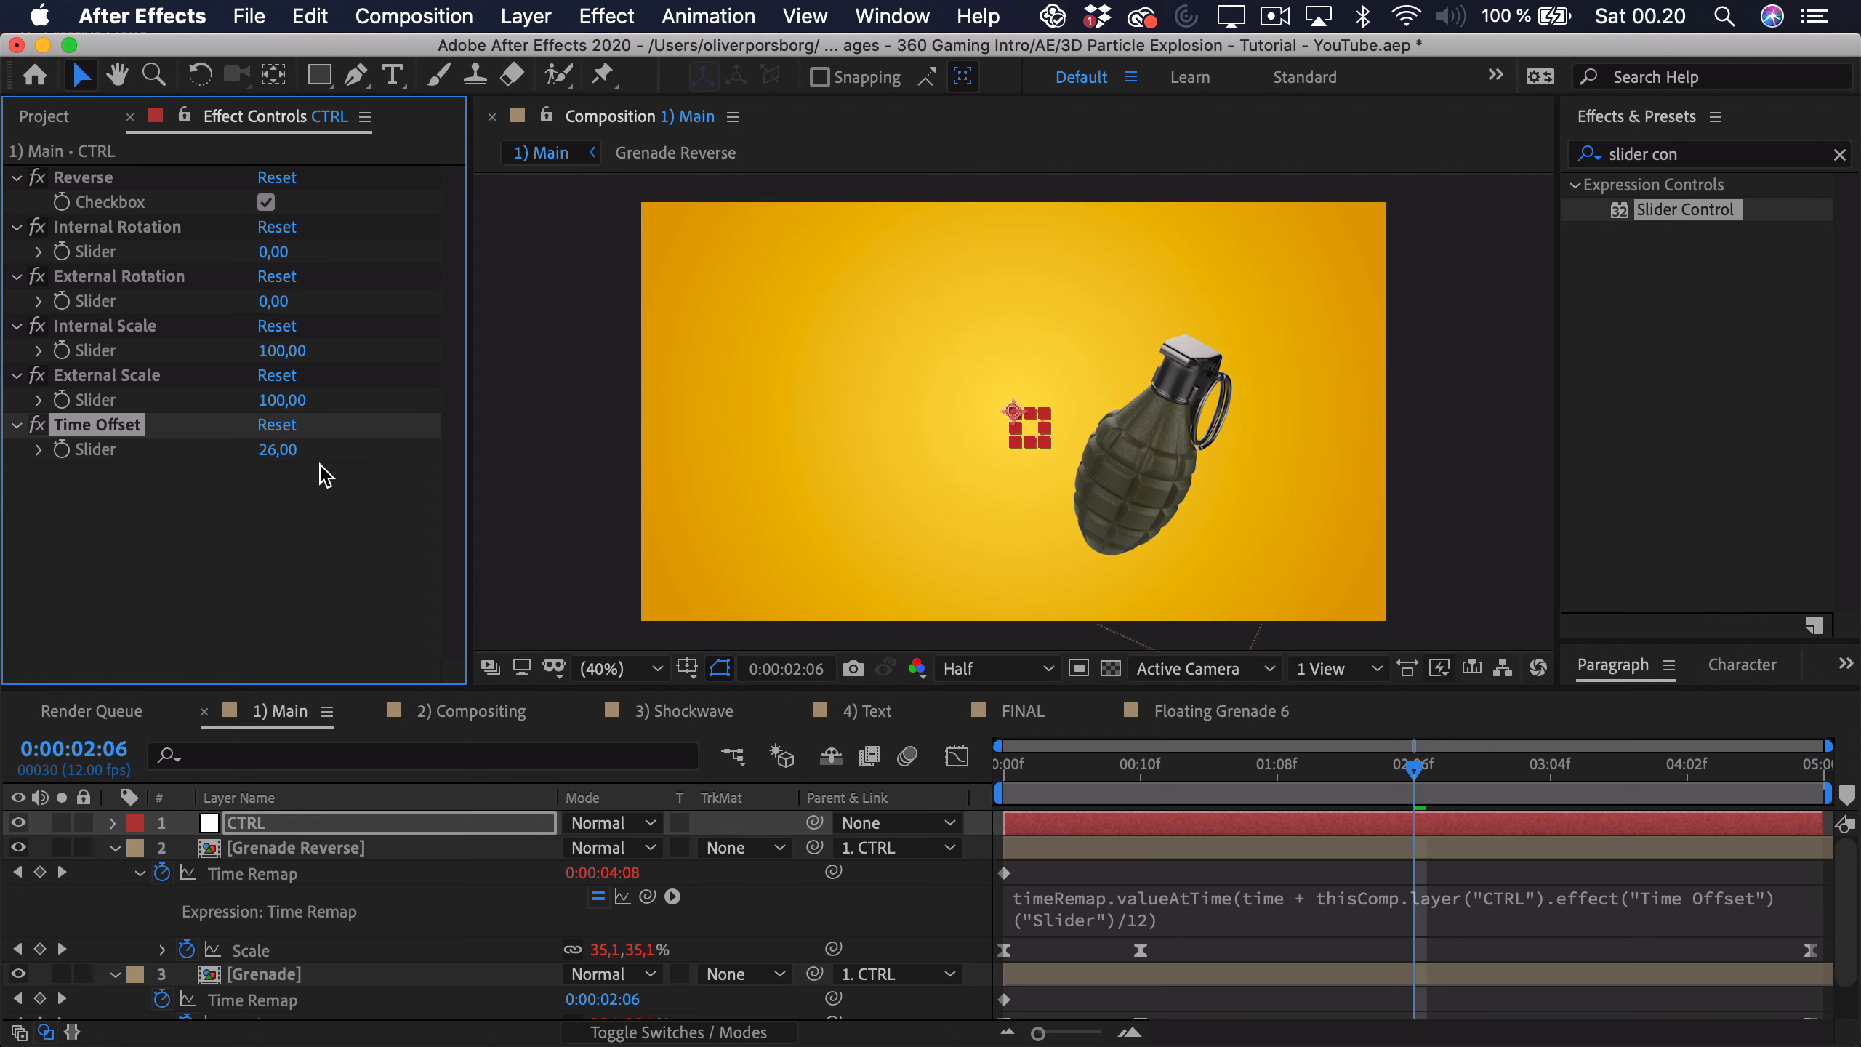
Step: Copy only the Time Remap expression from Grenade Reverse to the Grenade layer's Time Remap, and collapse both layers
left_click(139, 872)
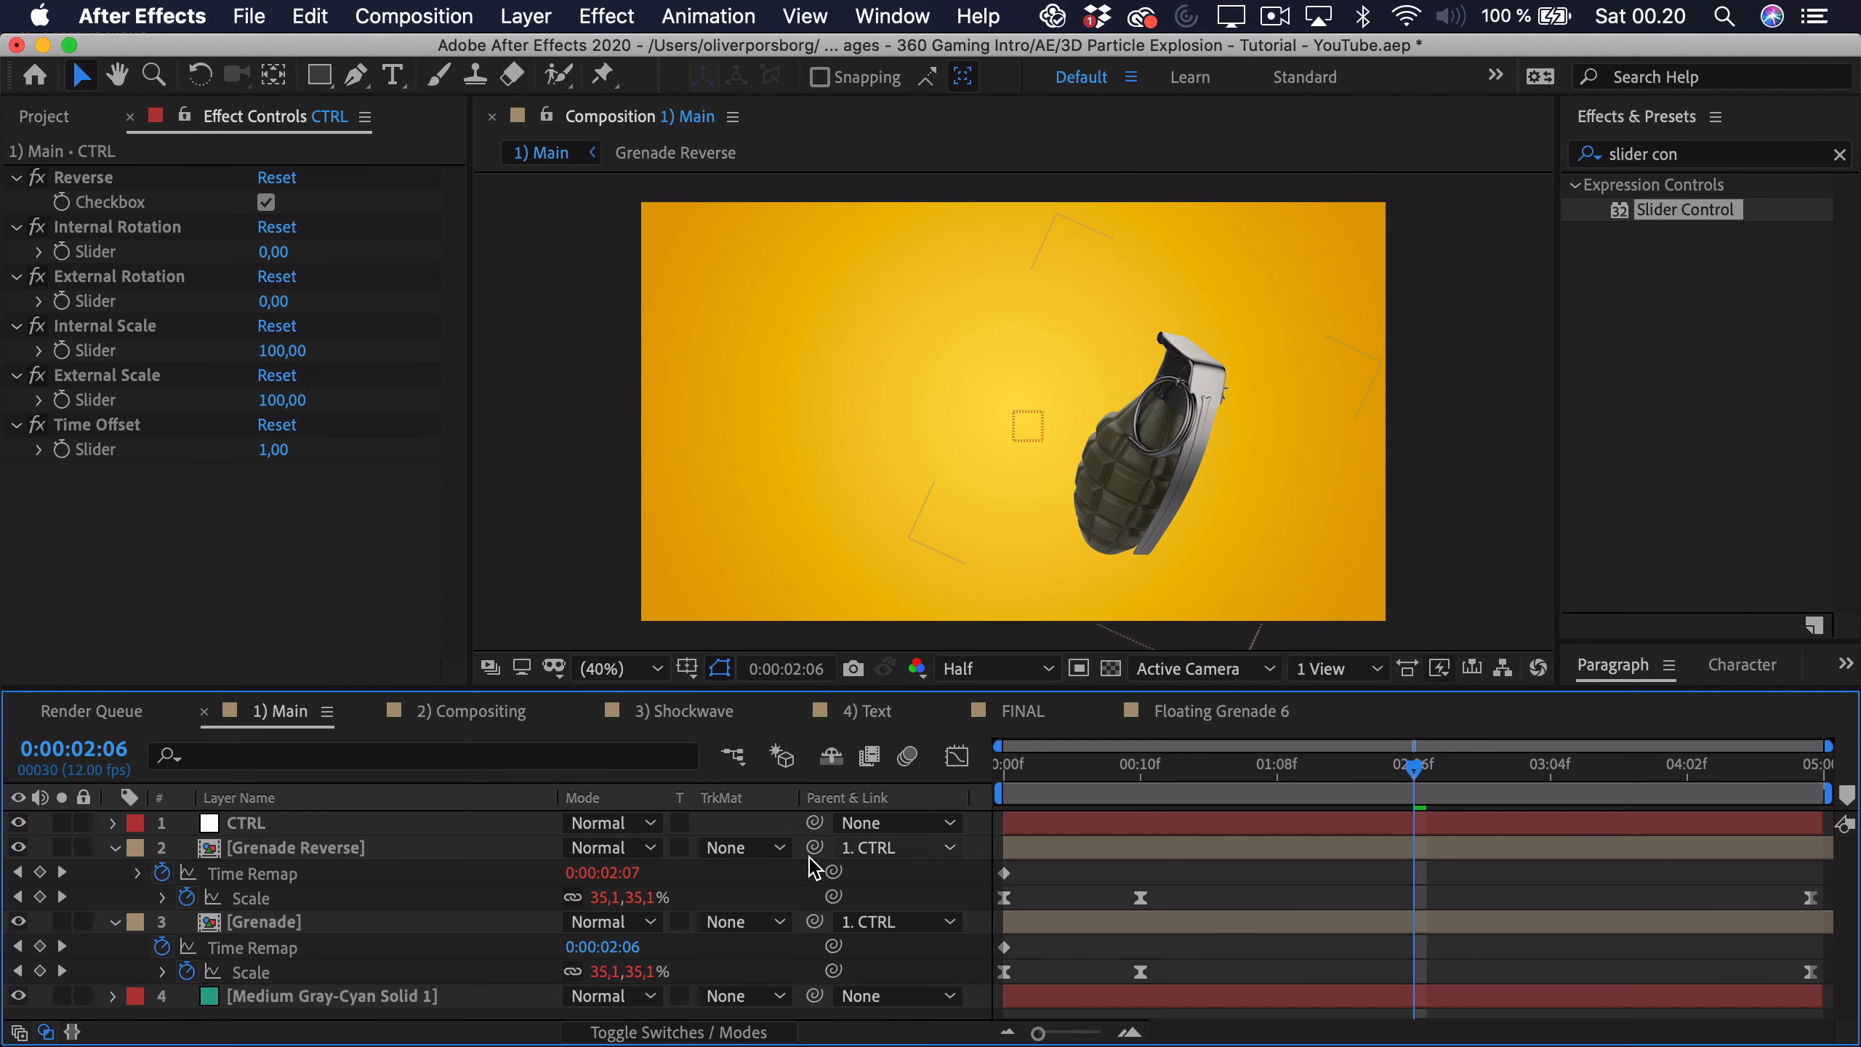
right_click(268, 885)
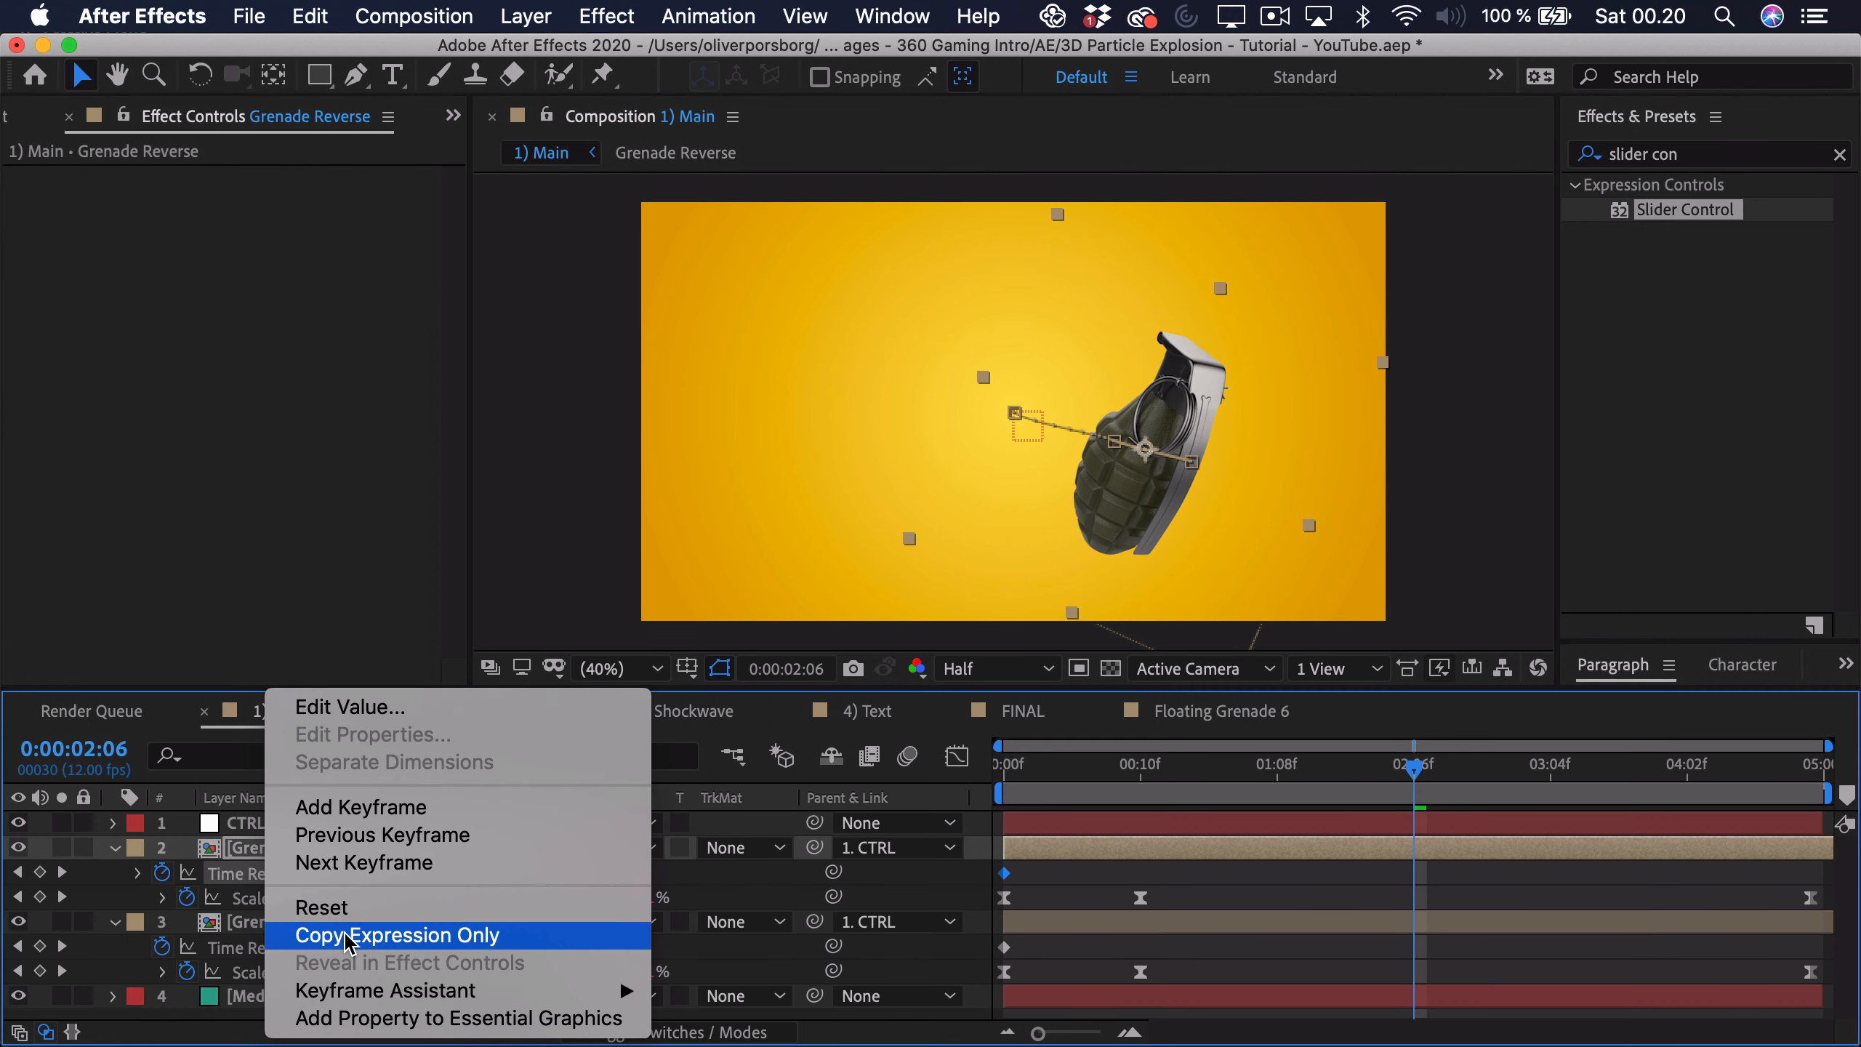
left_click(303, 934)
left_click(264, 948)
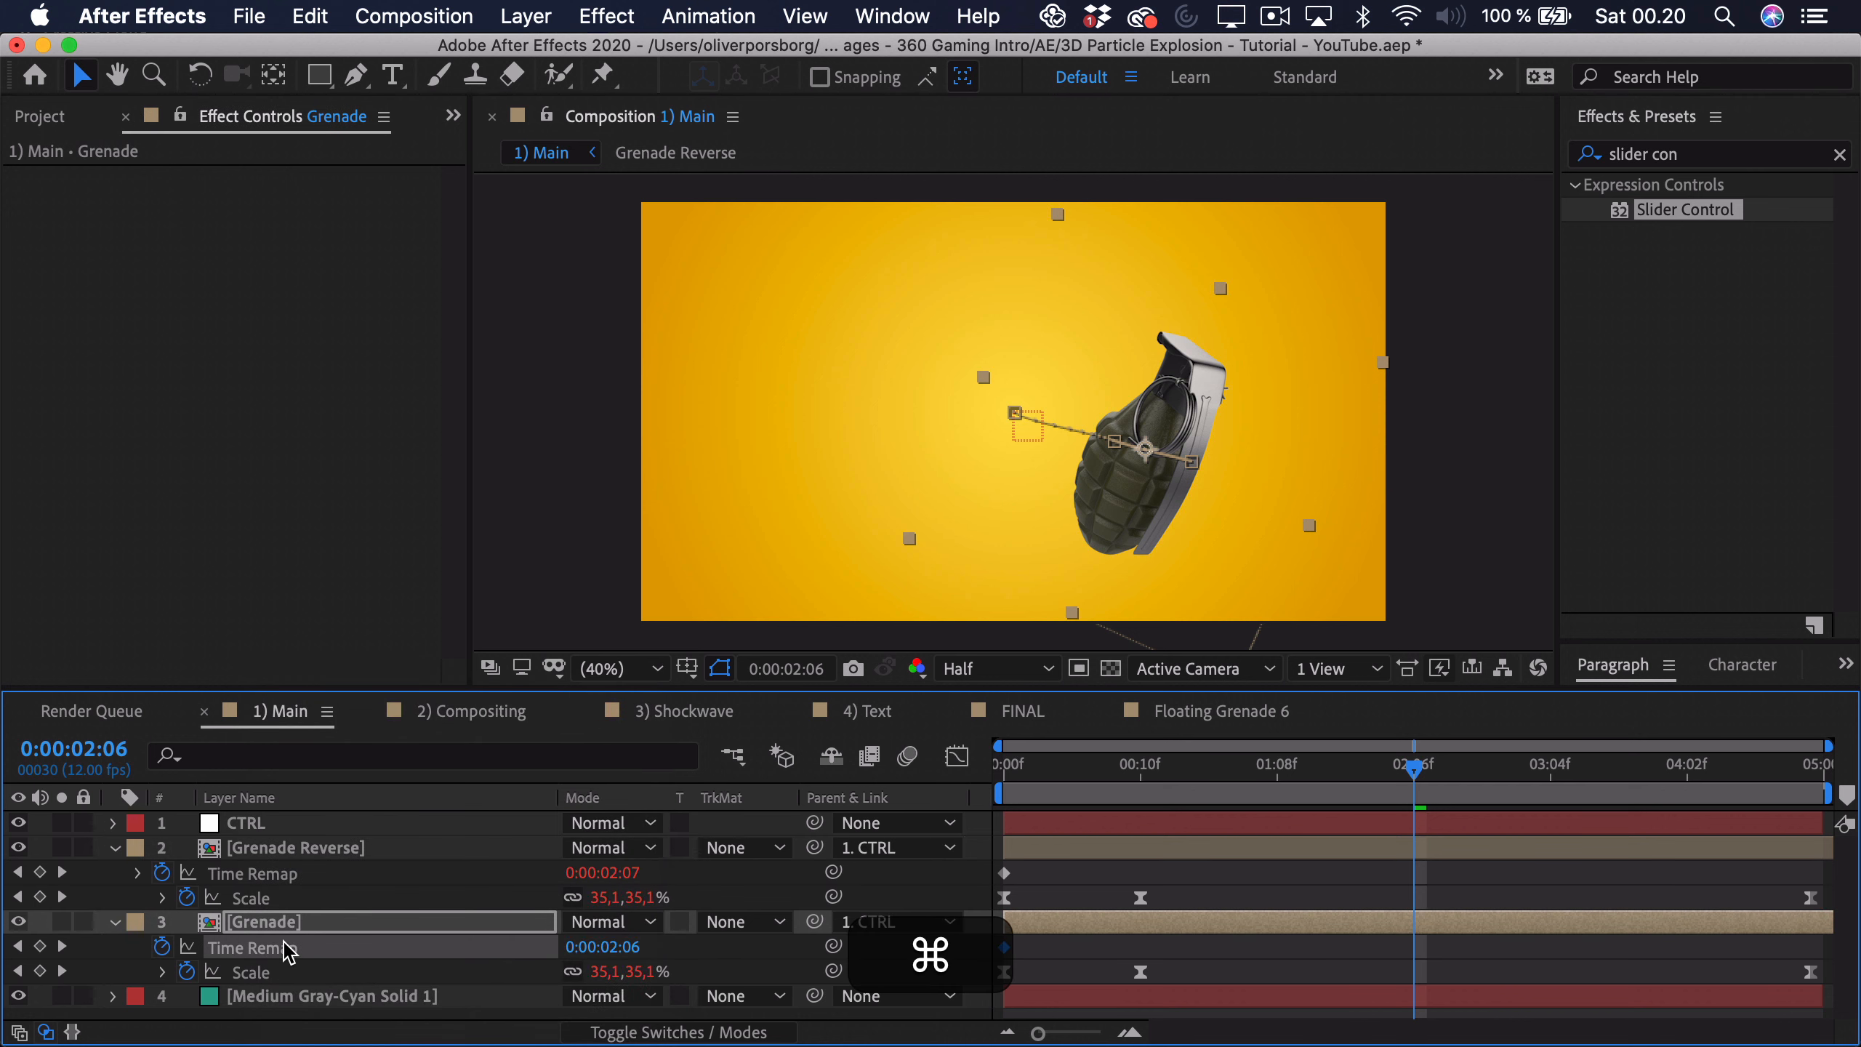
key("super+v")
left_click(114, 848)
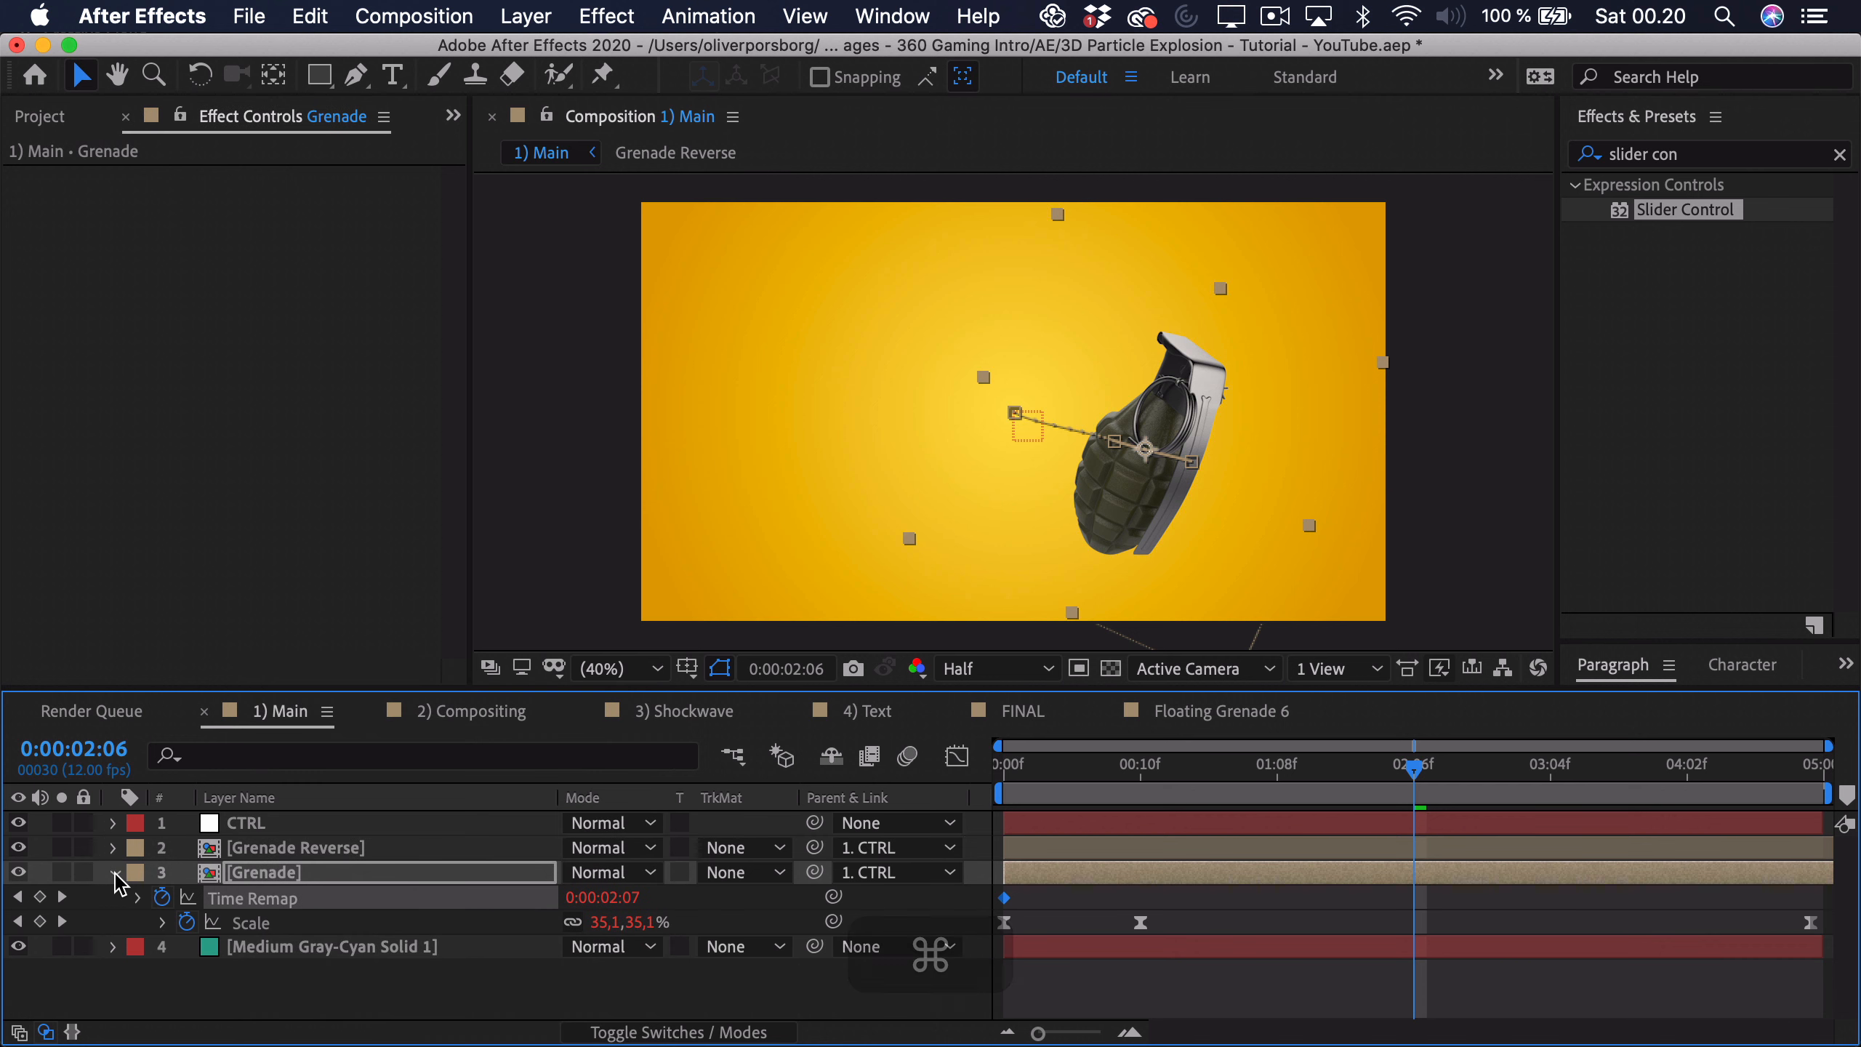
left_click(115, 872)
left_click(180, 971)
Step: Play back the animation, turn off CTRL's Reverse checkbox and scrub to 0:00:02:07 to check the spin
left_click(253, 822)
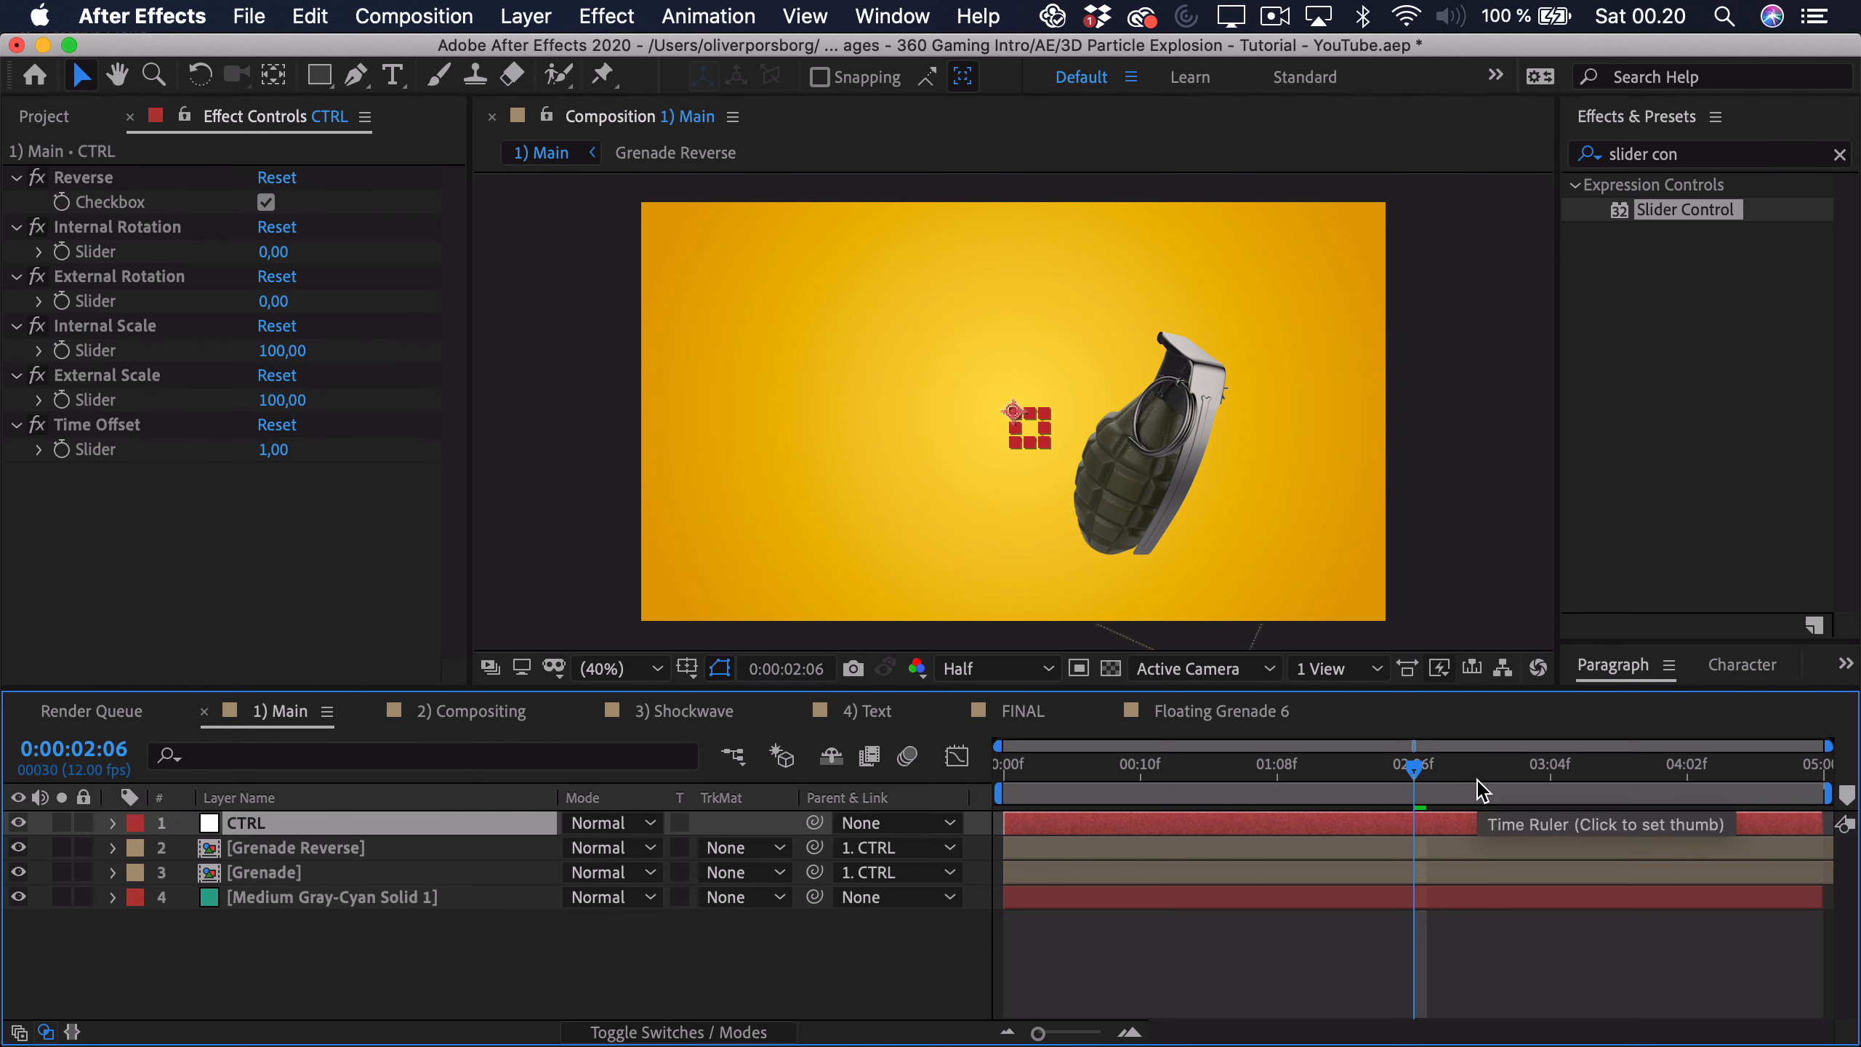
key("space")
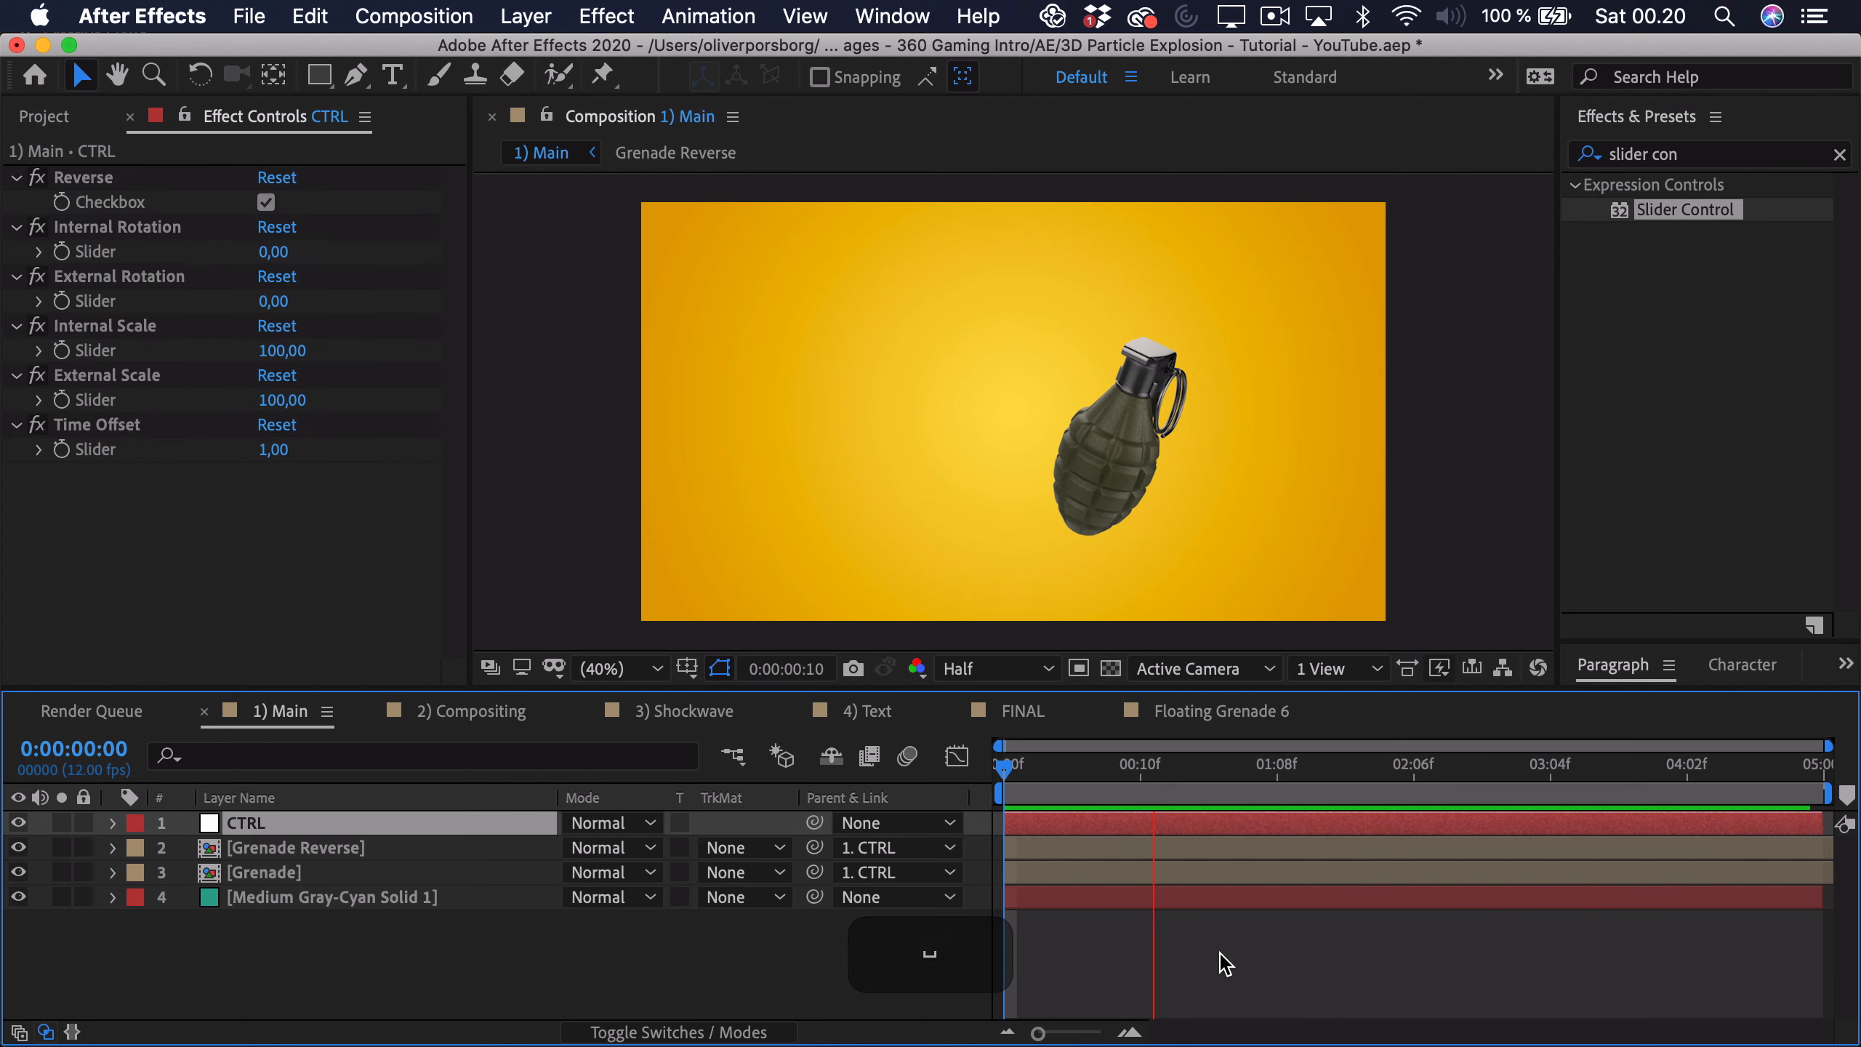
key("super+z")
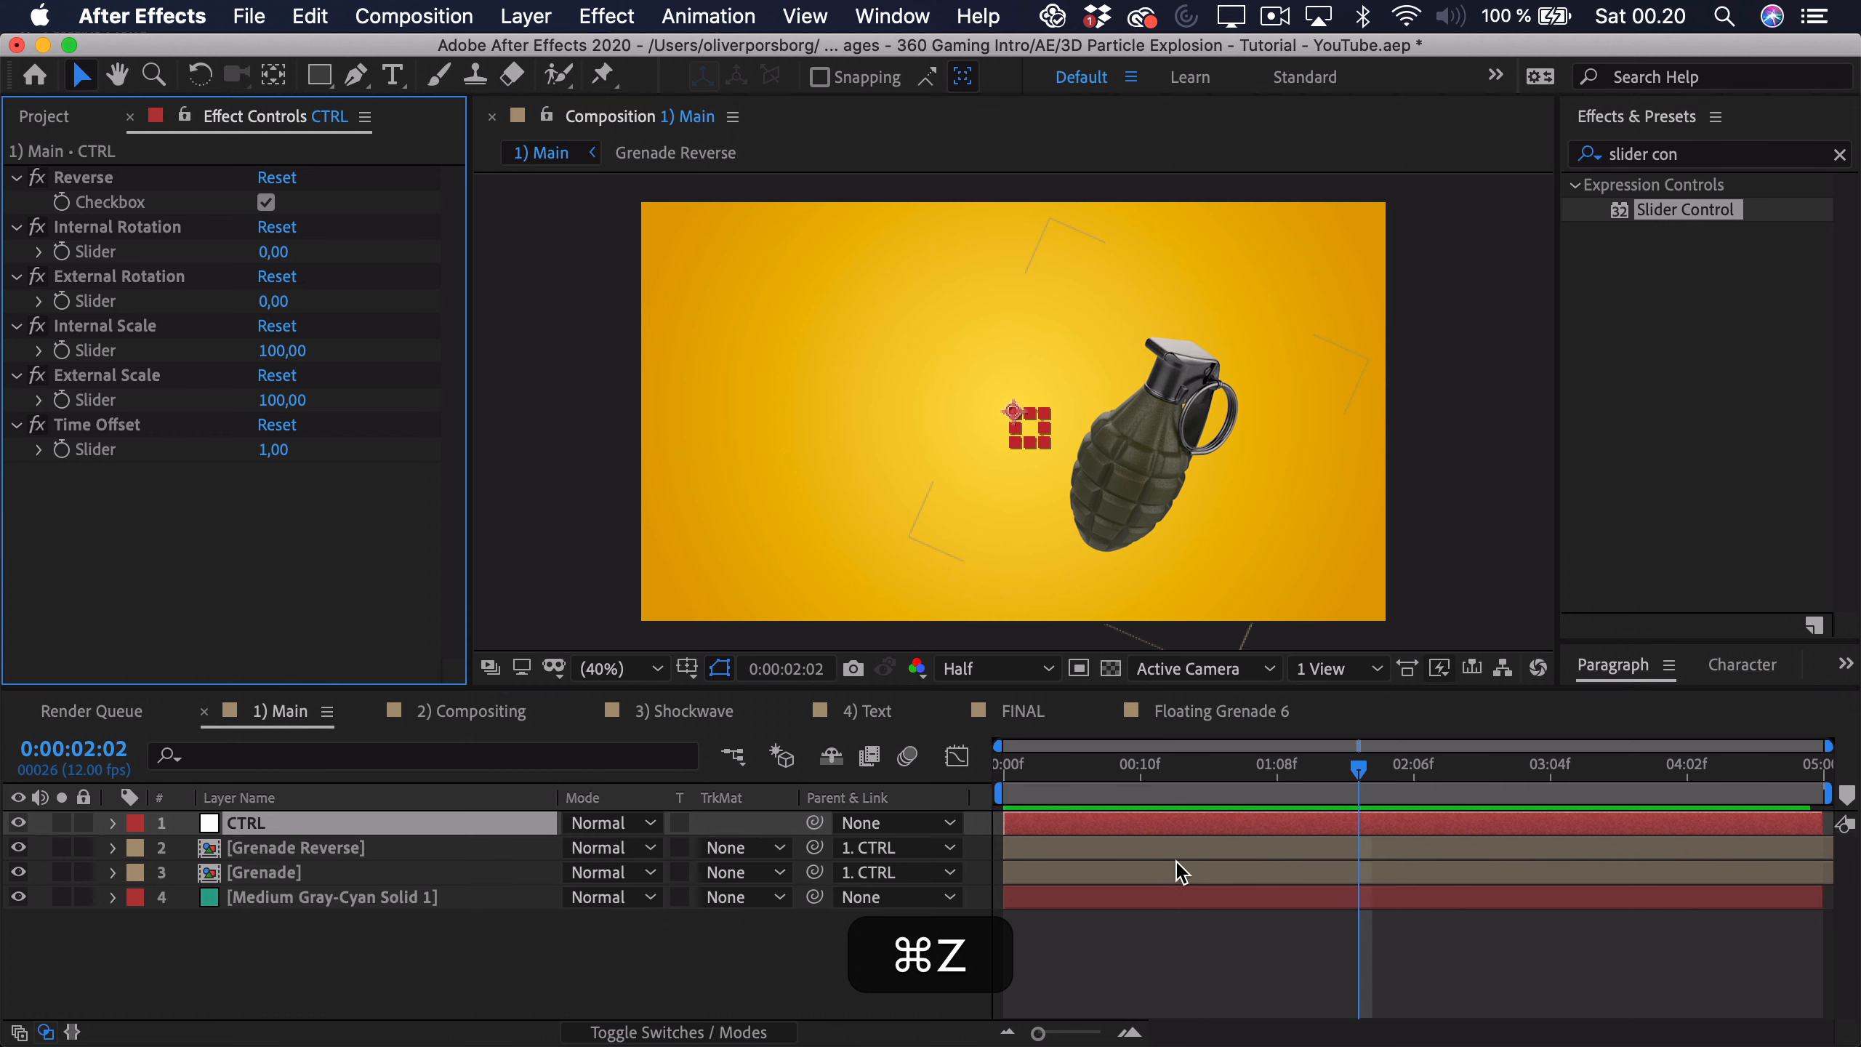
left_click(269, 203)
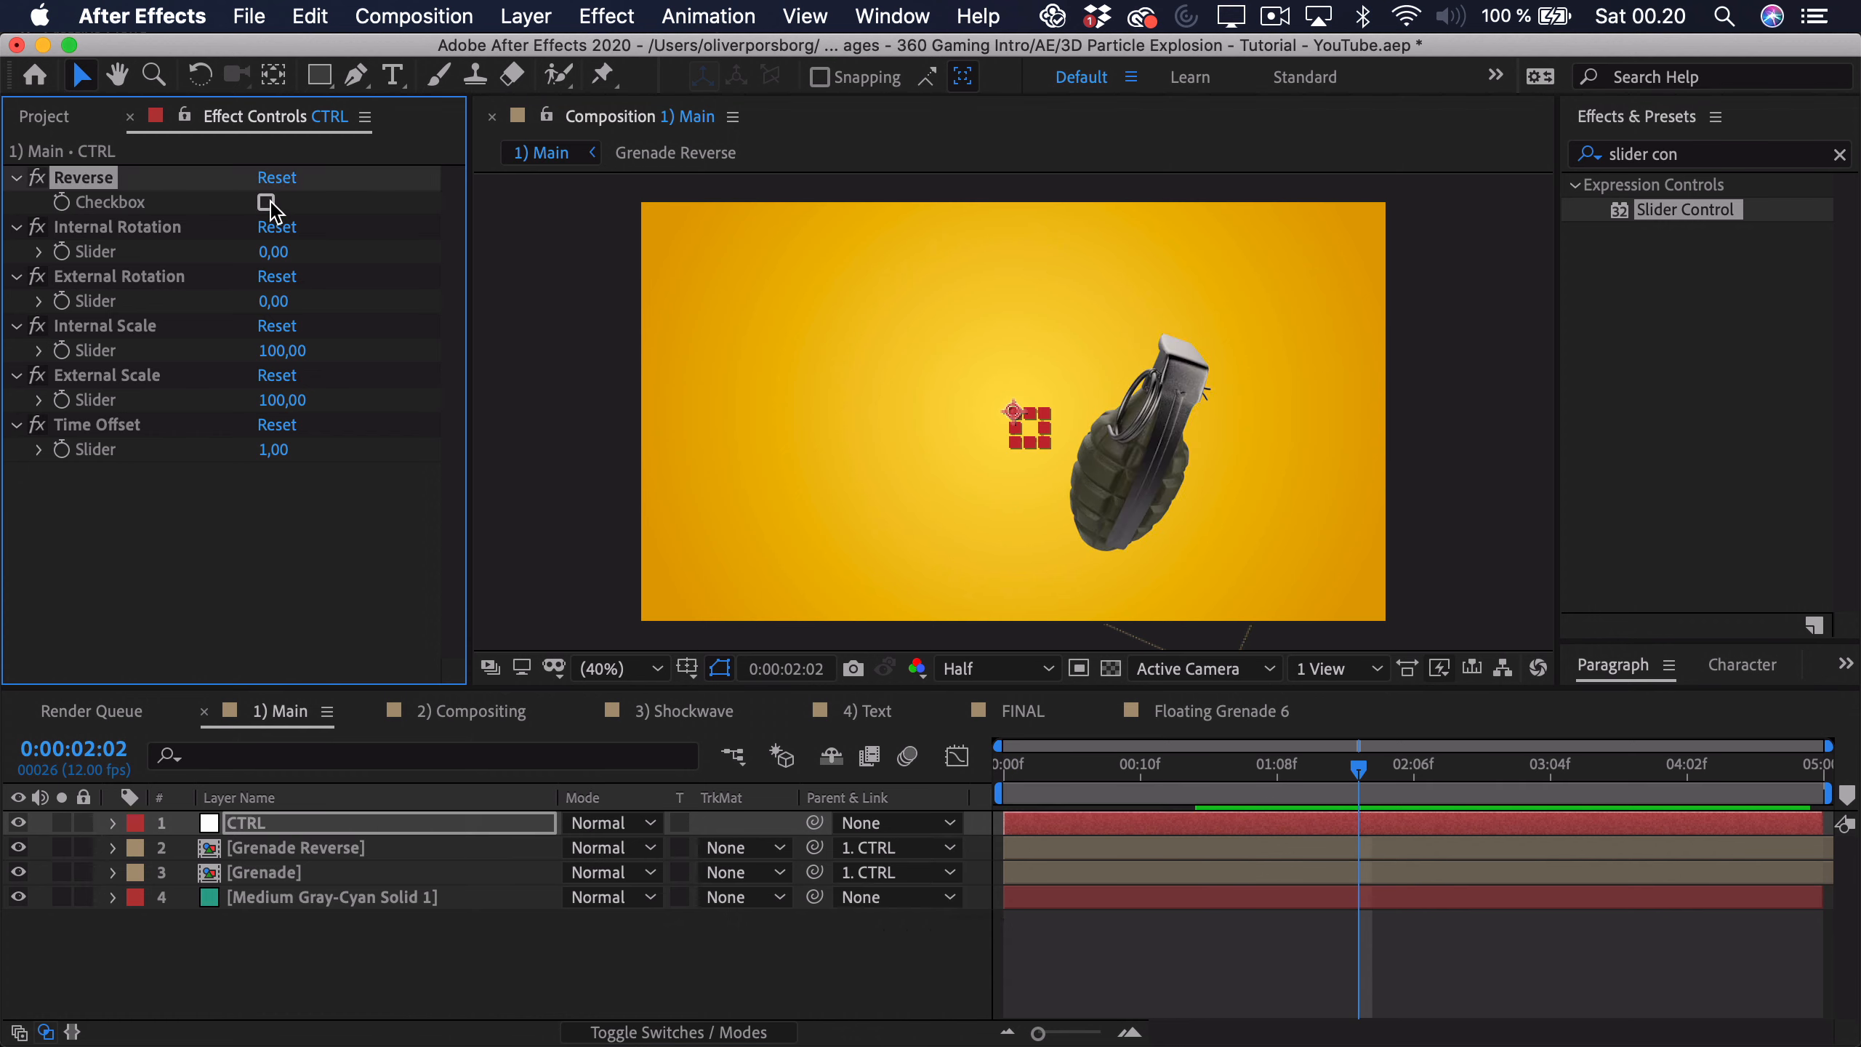
left_click_drag(1334, 774, 1417, 769)
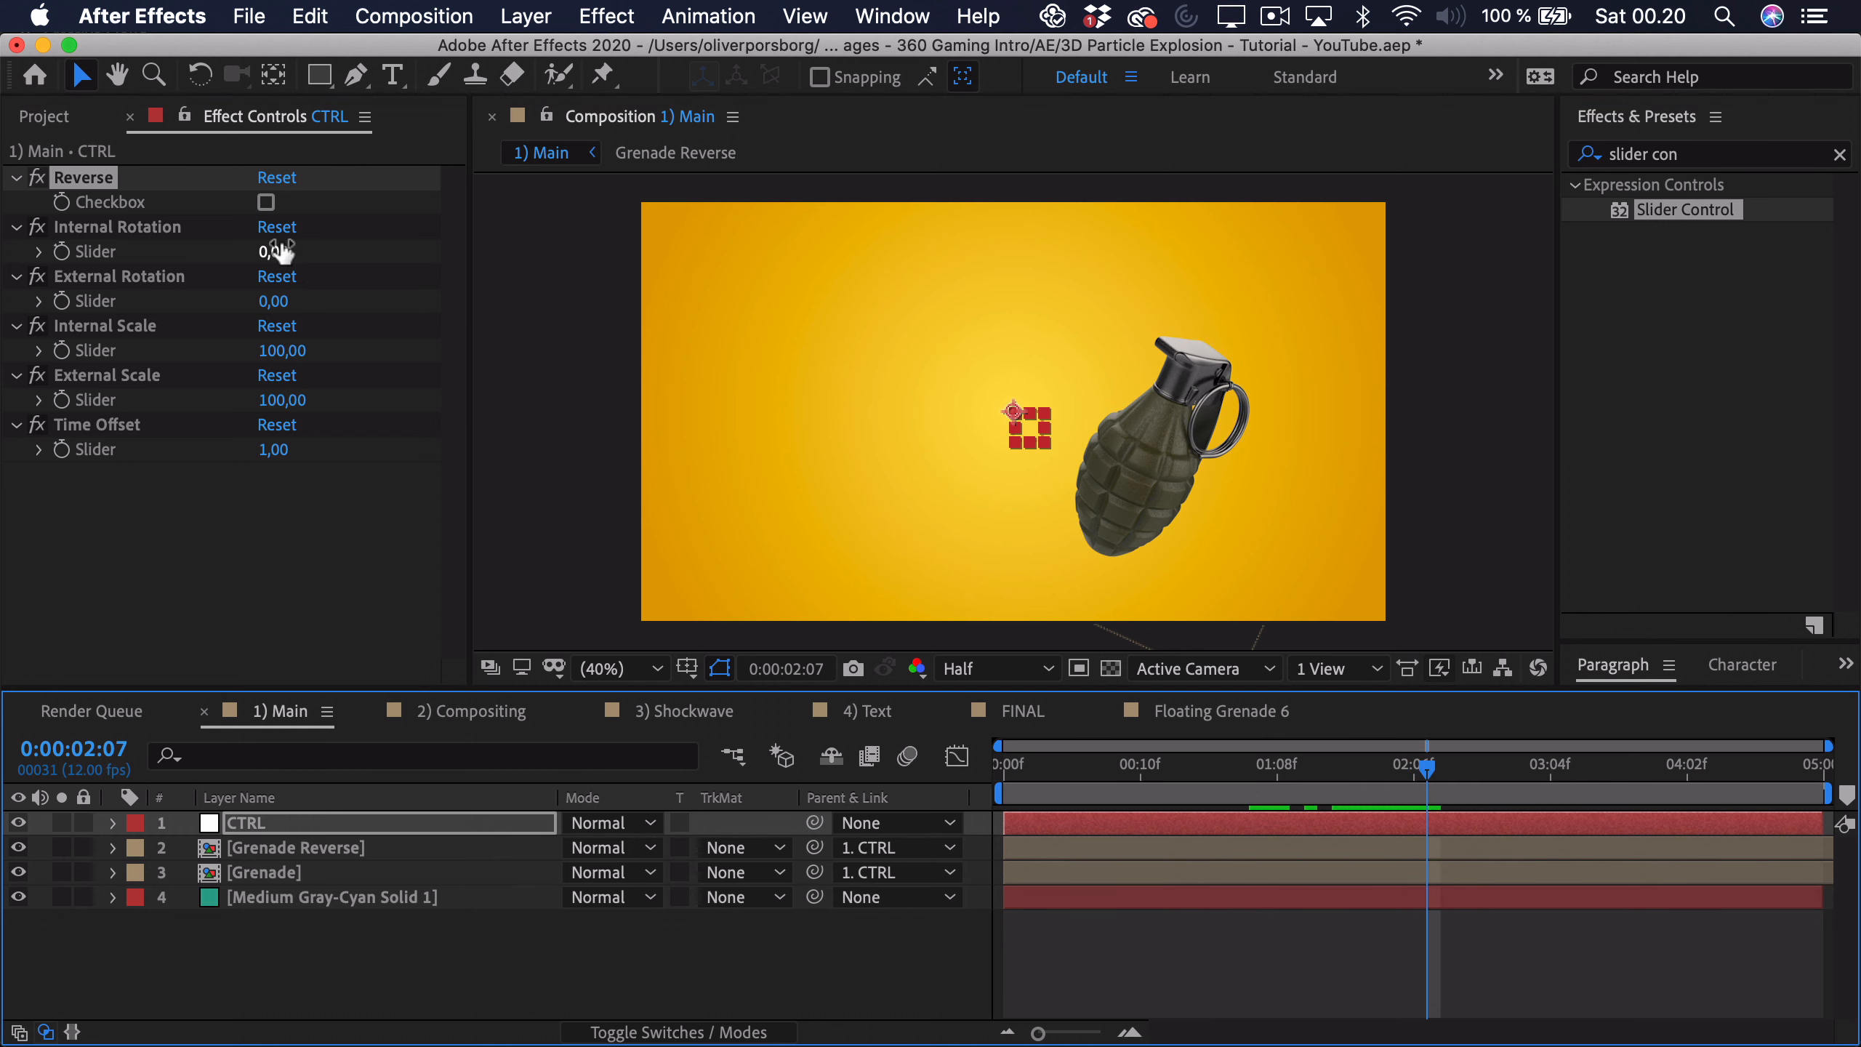
Step: Set CTRL's Internal Rotation to -39, External Rotation to 144, Internal Scale to 88, External Scale to 142 and Time Offset to 15
left_click_drag(281, 251, 504, 294)
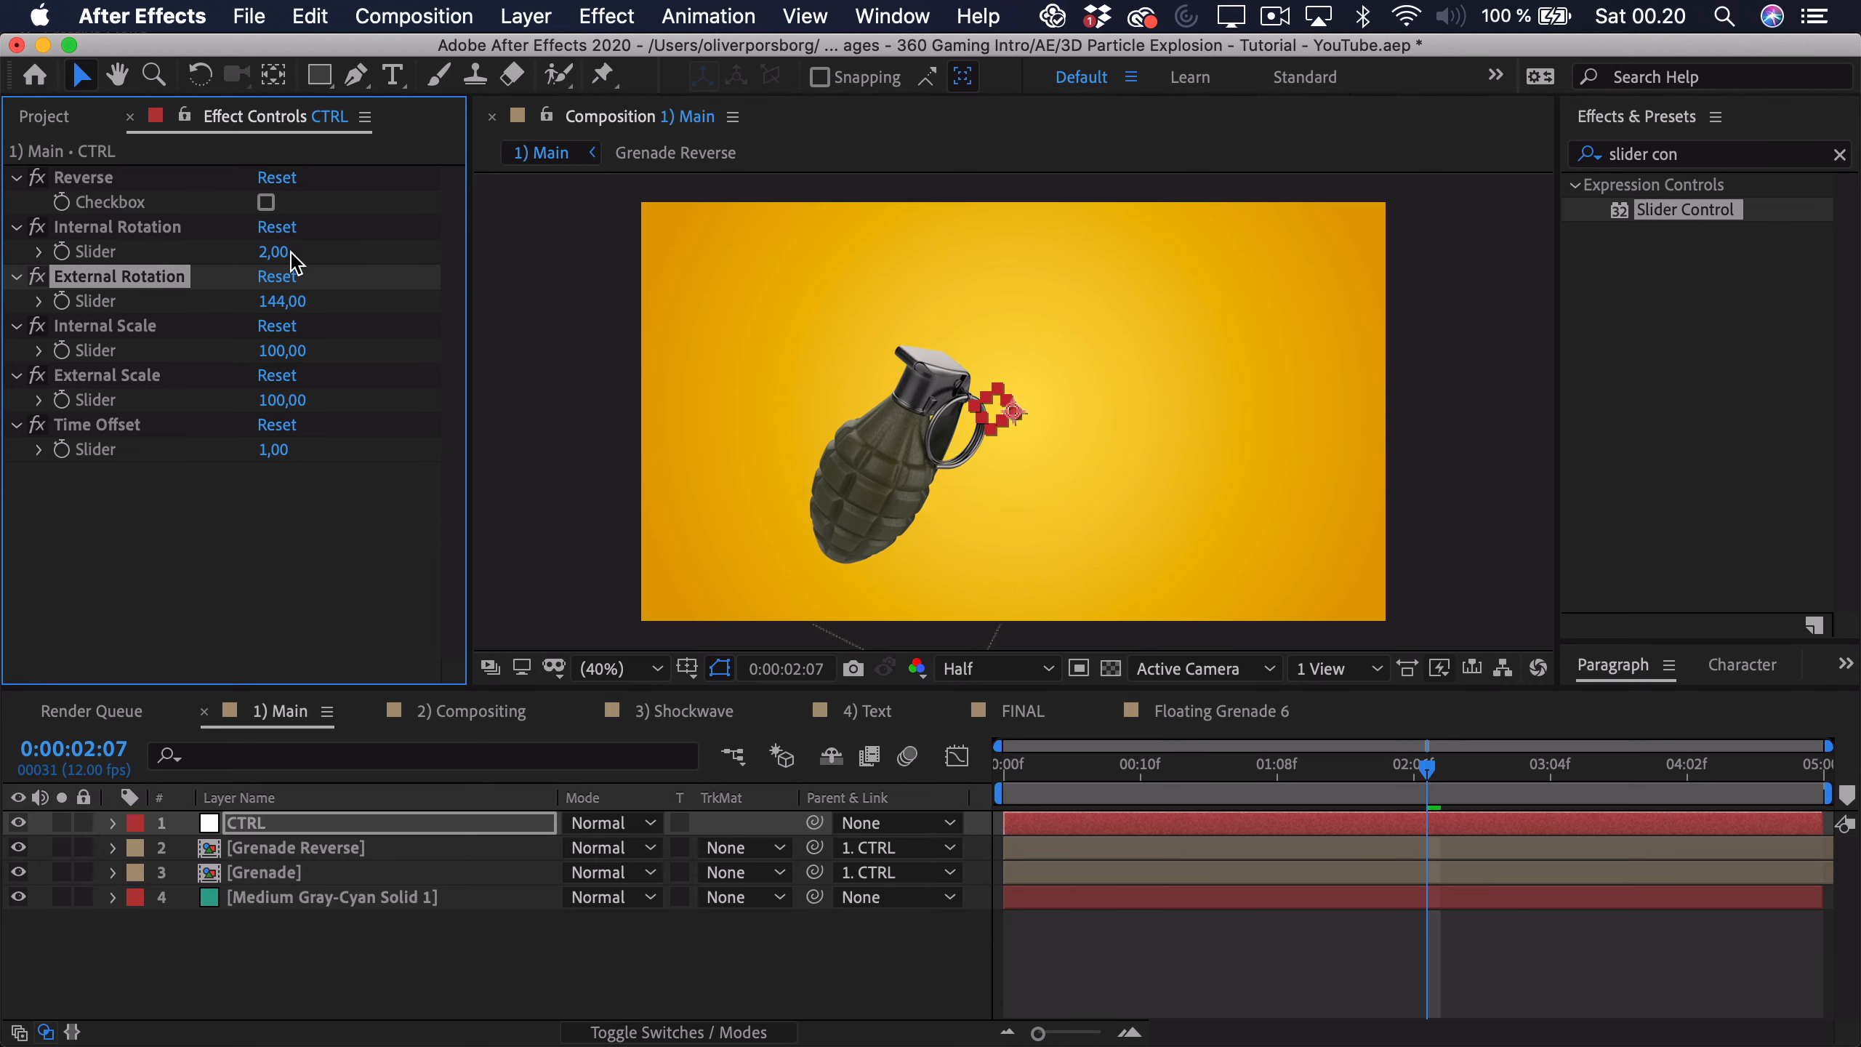
left_click_drag(277, 252, 212, 254)
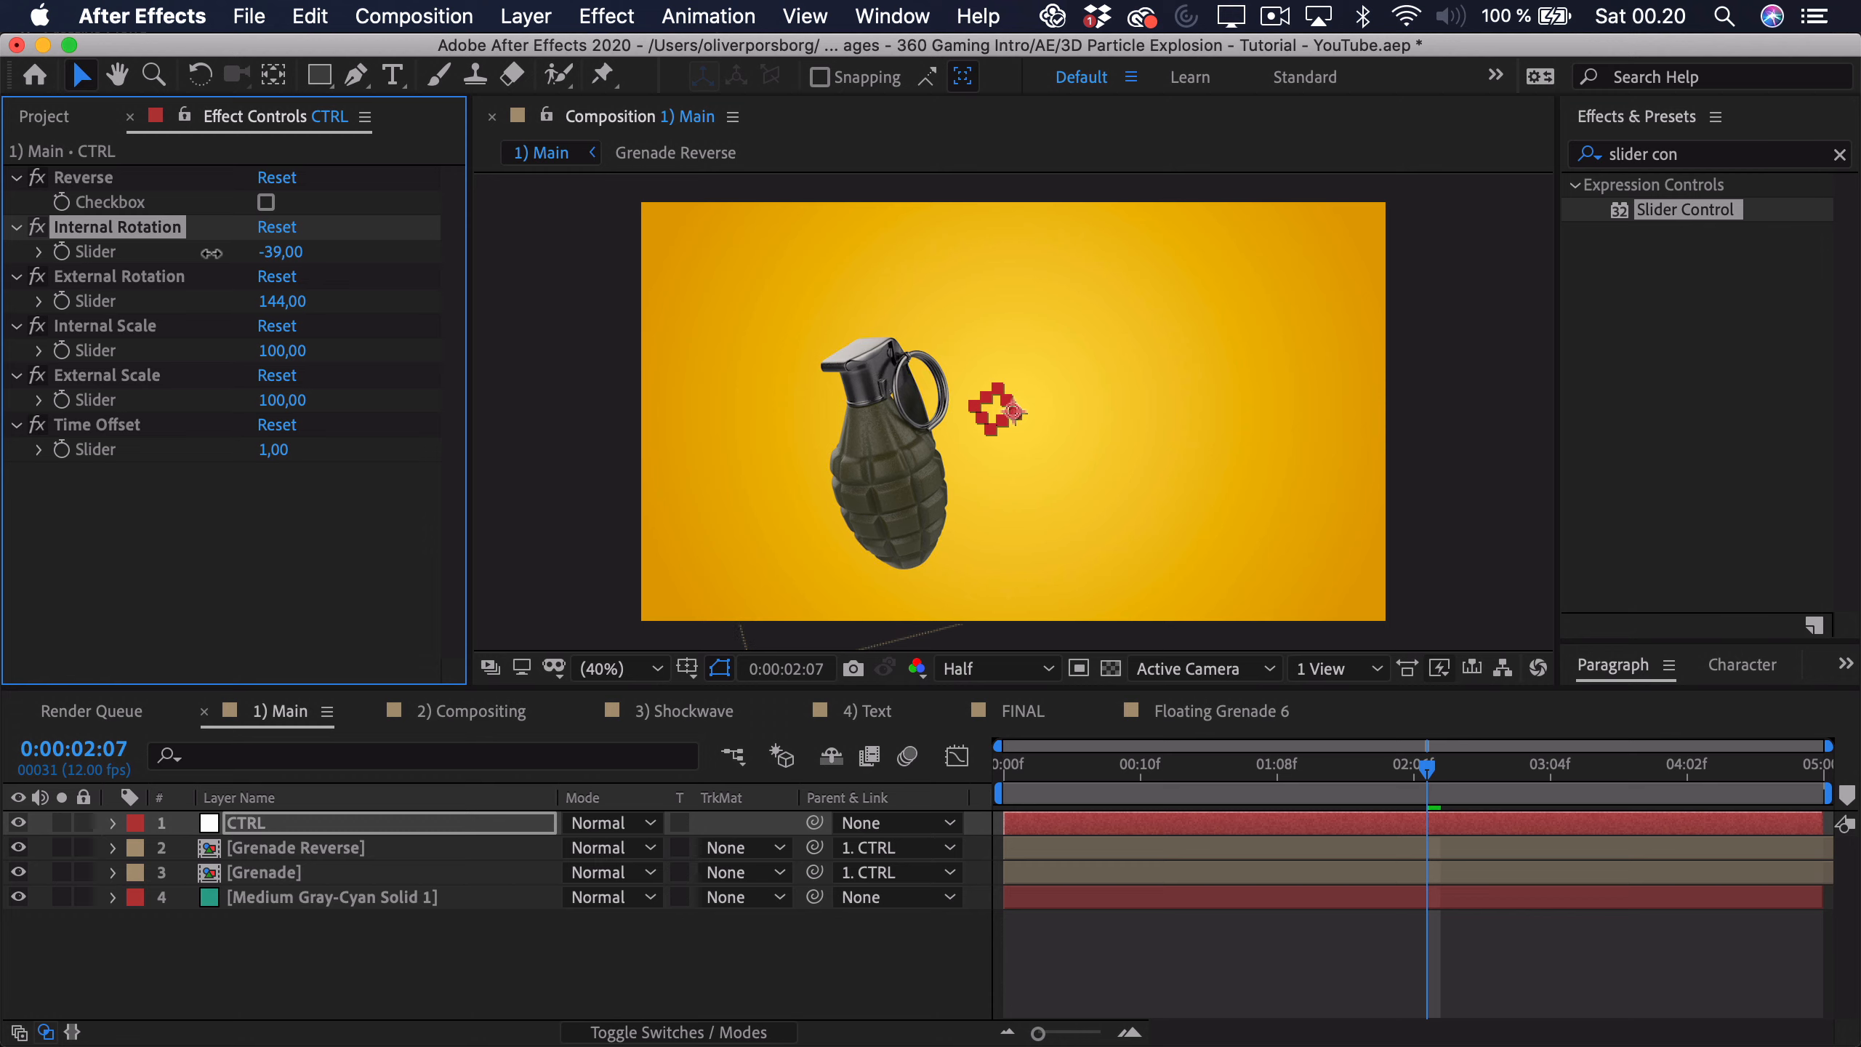
left_click_drag(289, 352, 354, 403)
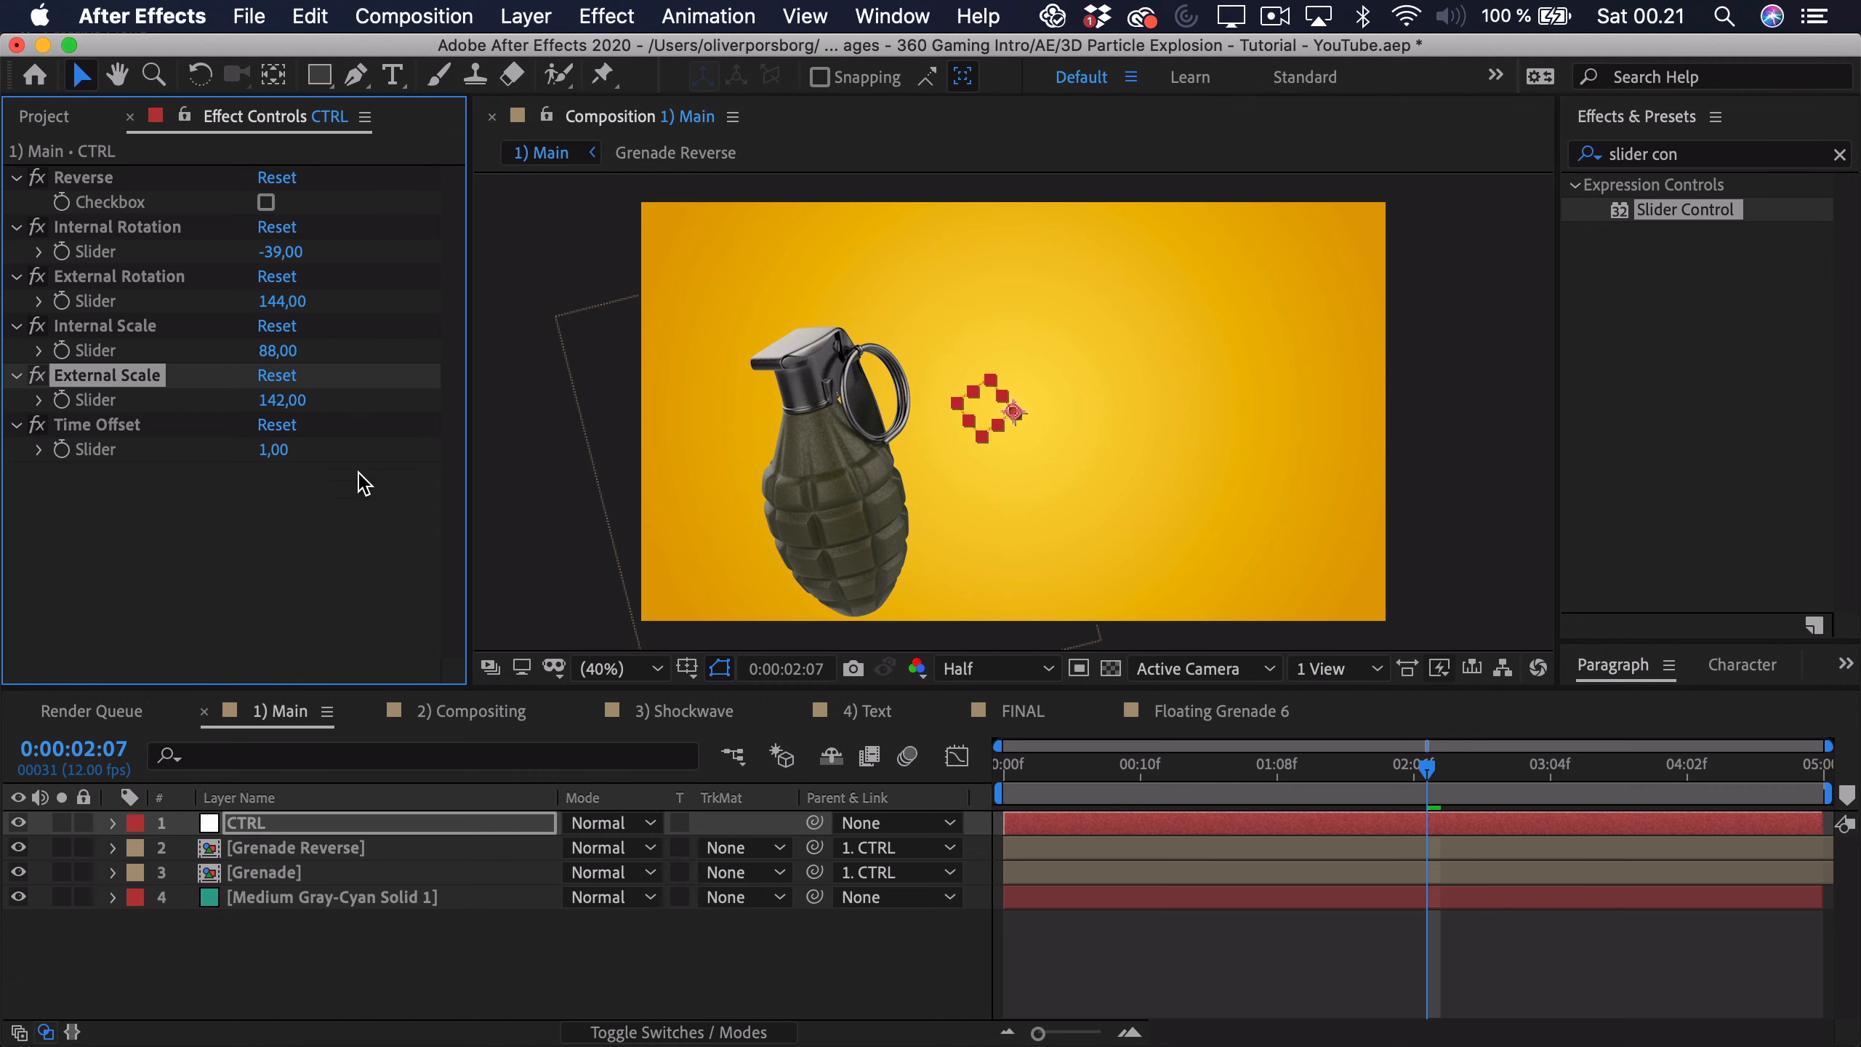
left_click_drag(274, 448, 298, 447)
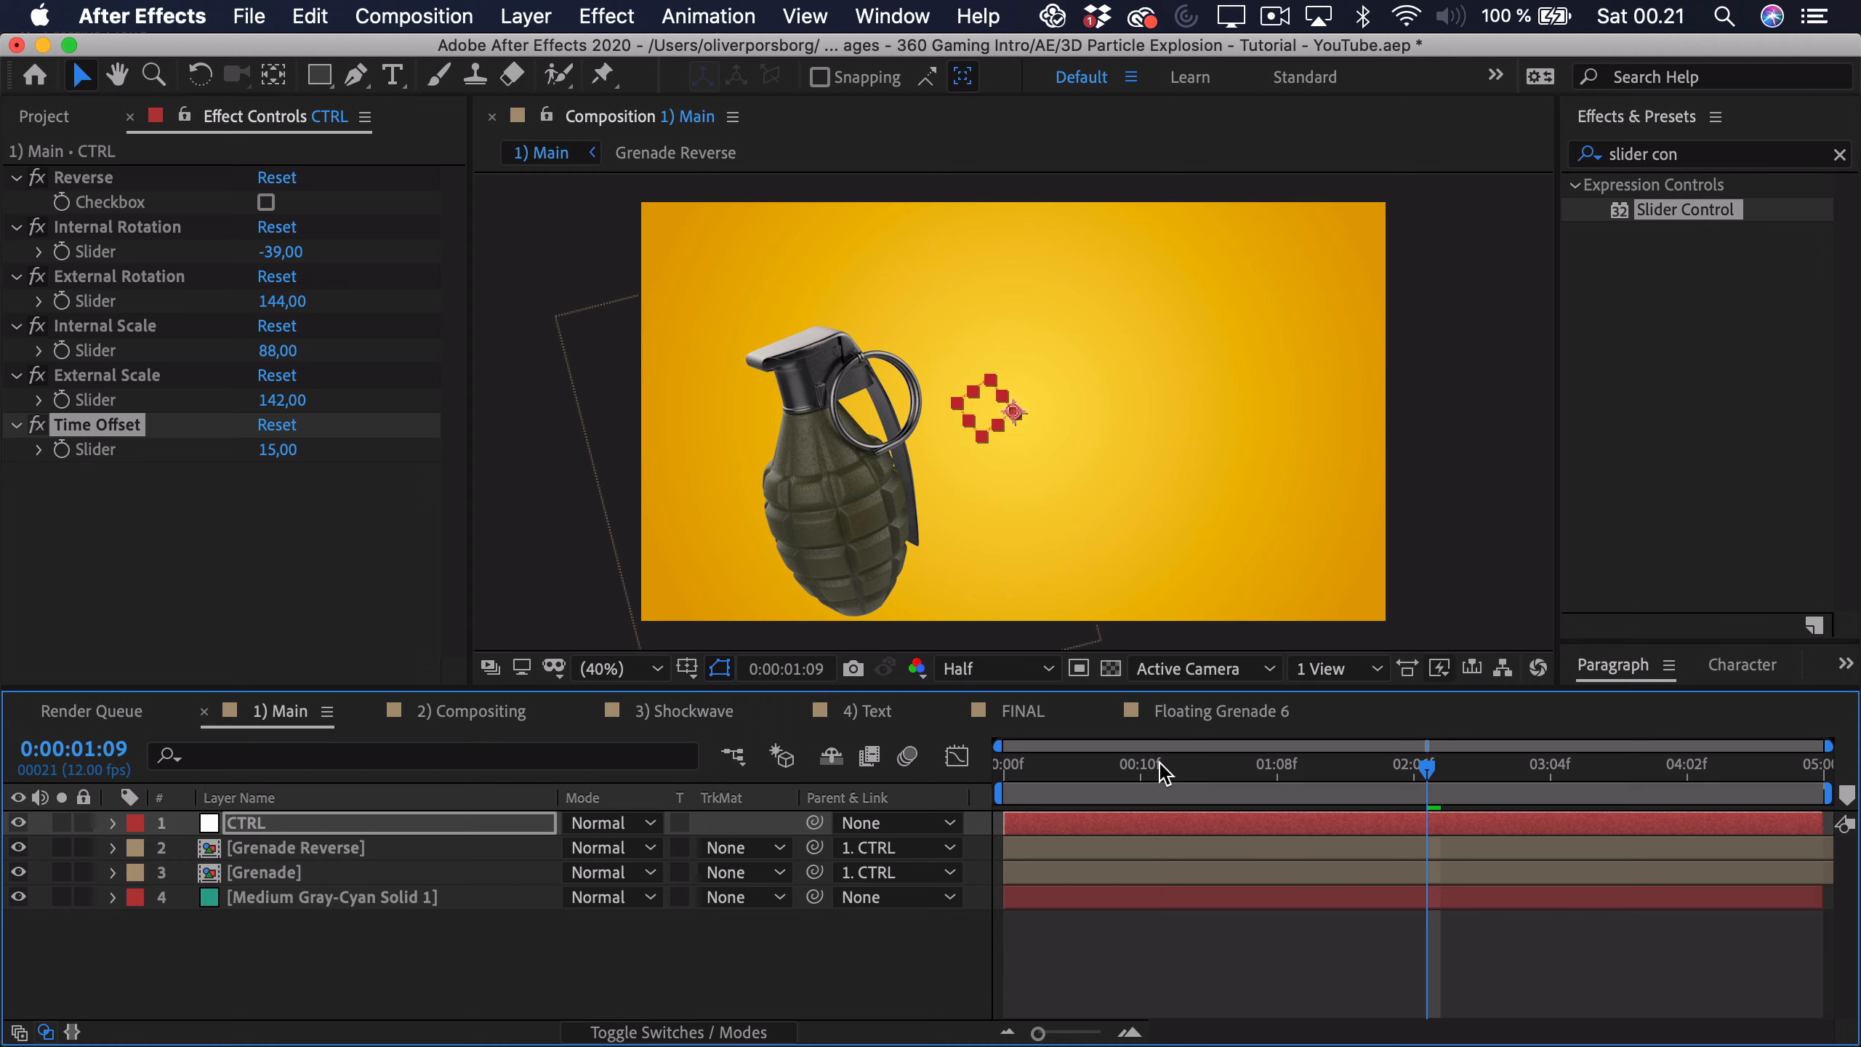
Step: Preview the animation, move to 0:00:02:00 and turn on CTRL's Reverse checkbox
key("space")
key("space")
left_click(1333, 766)
left_click(266, 202)
left_click(608, 953)
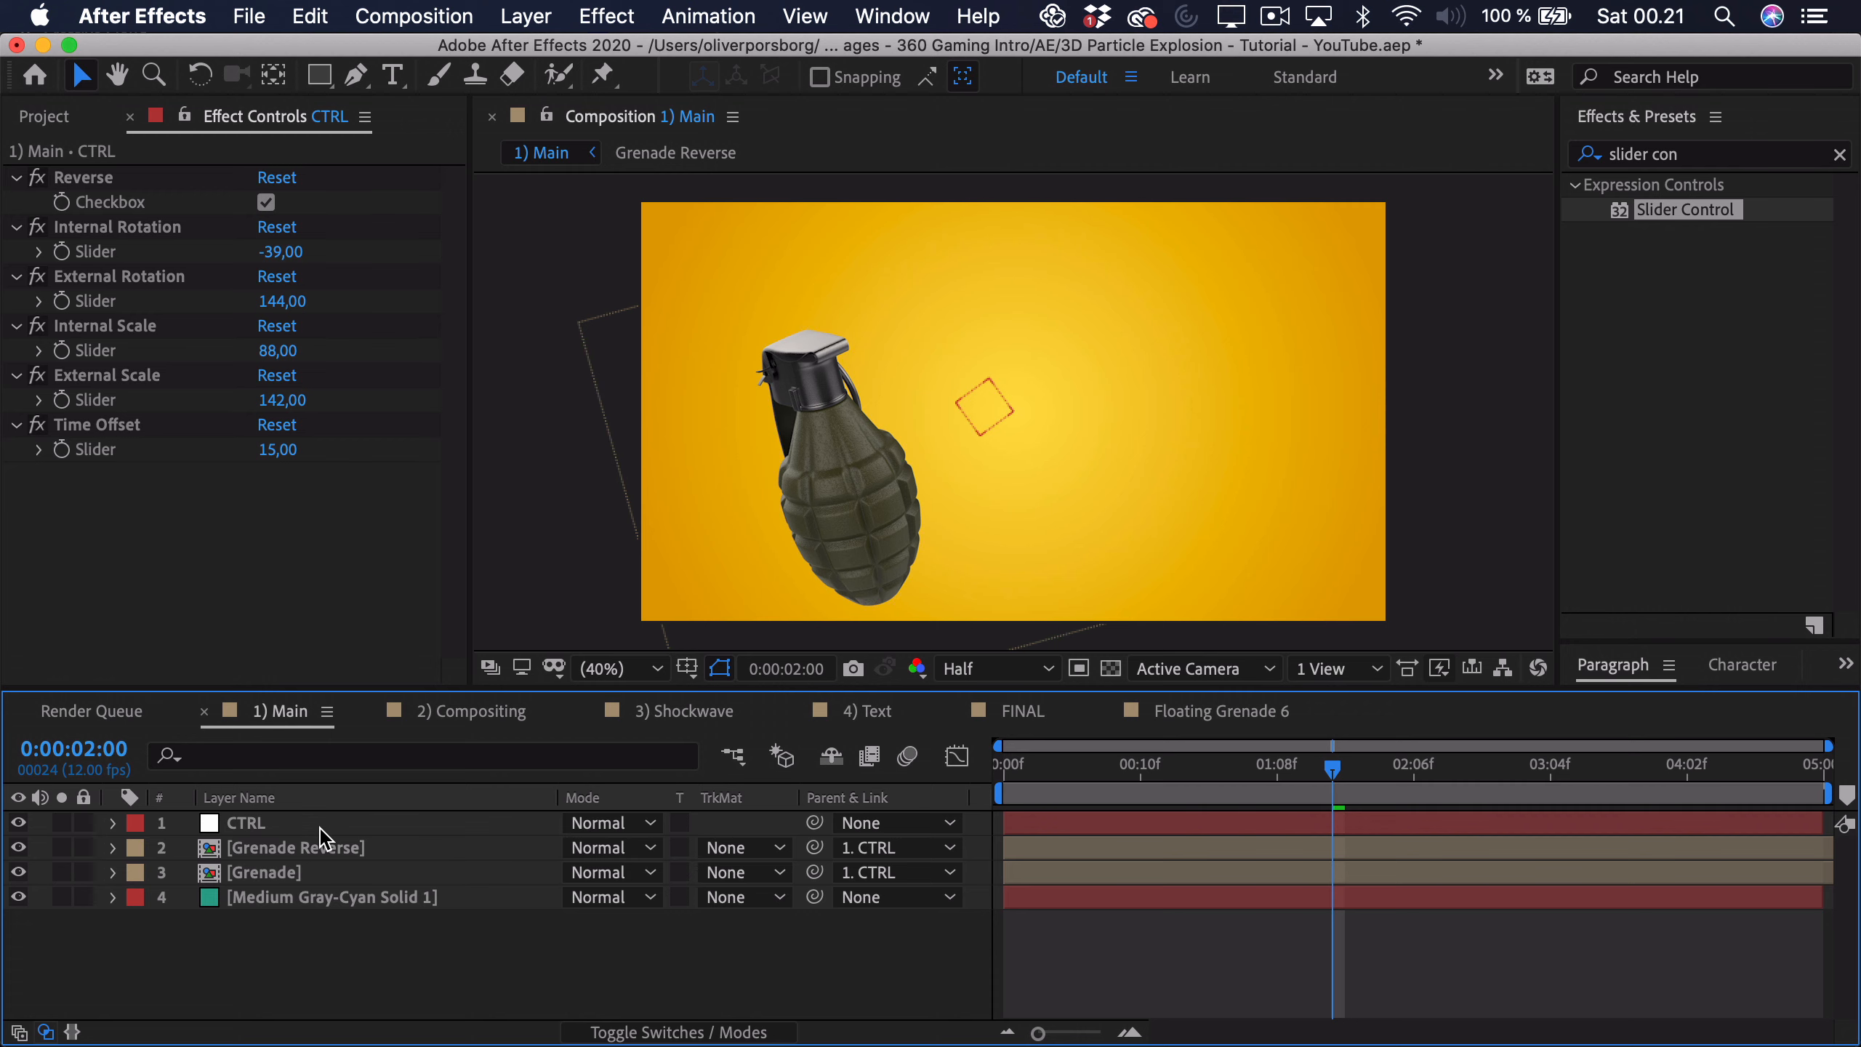
Step: Pre-compose the CTRL, Grenade Reverse and Grenade layers into a composition named Grenade PreComp
left_click(319, 830)
left_click(315, 872, "shift")
right_click(314, 873)
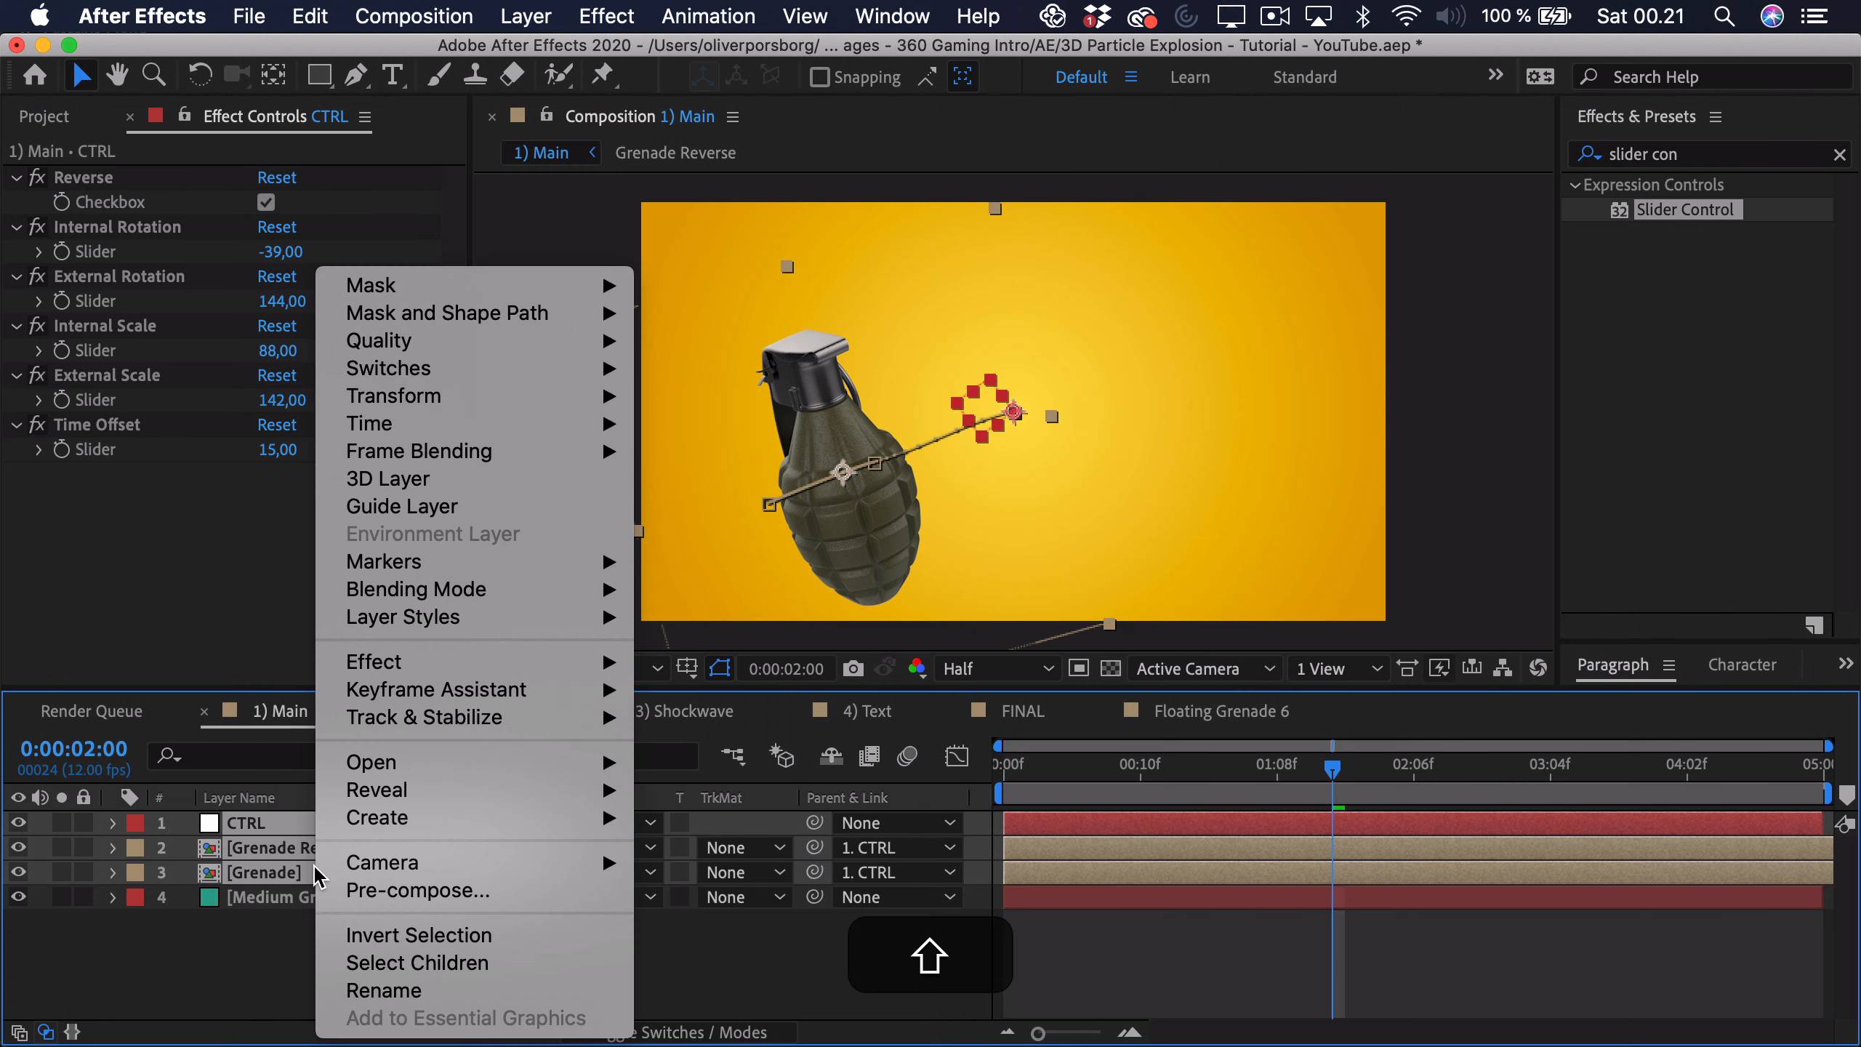
left_click(413, 885)
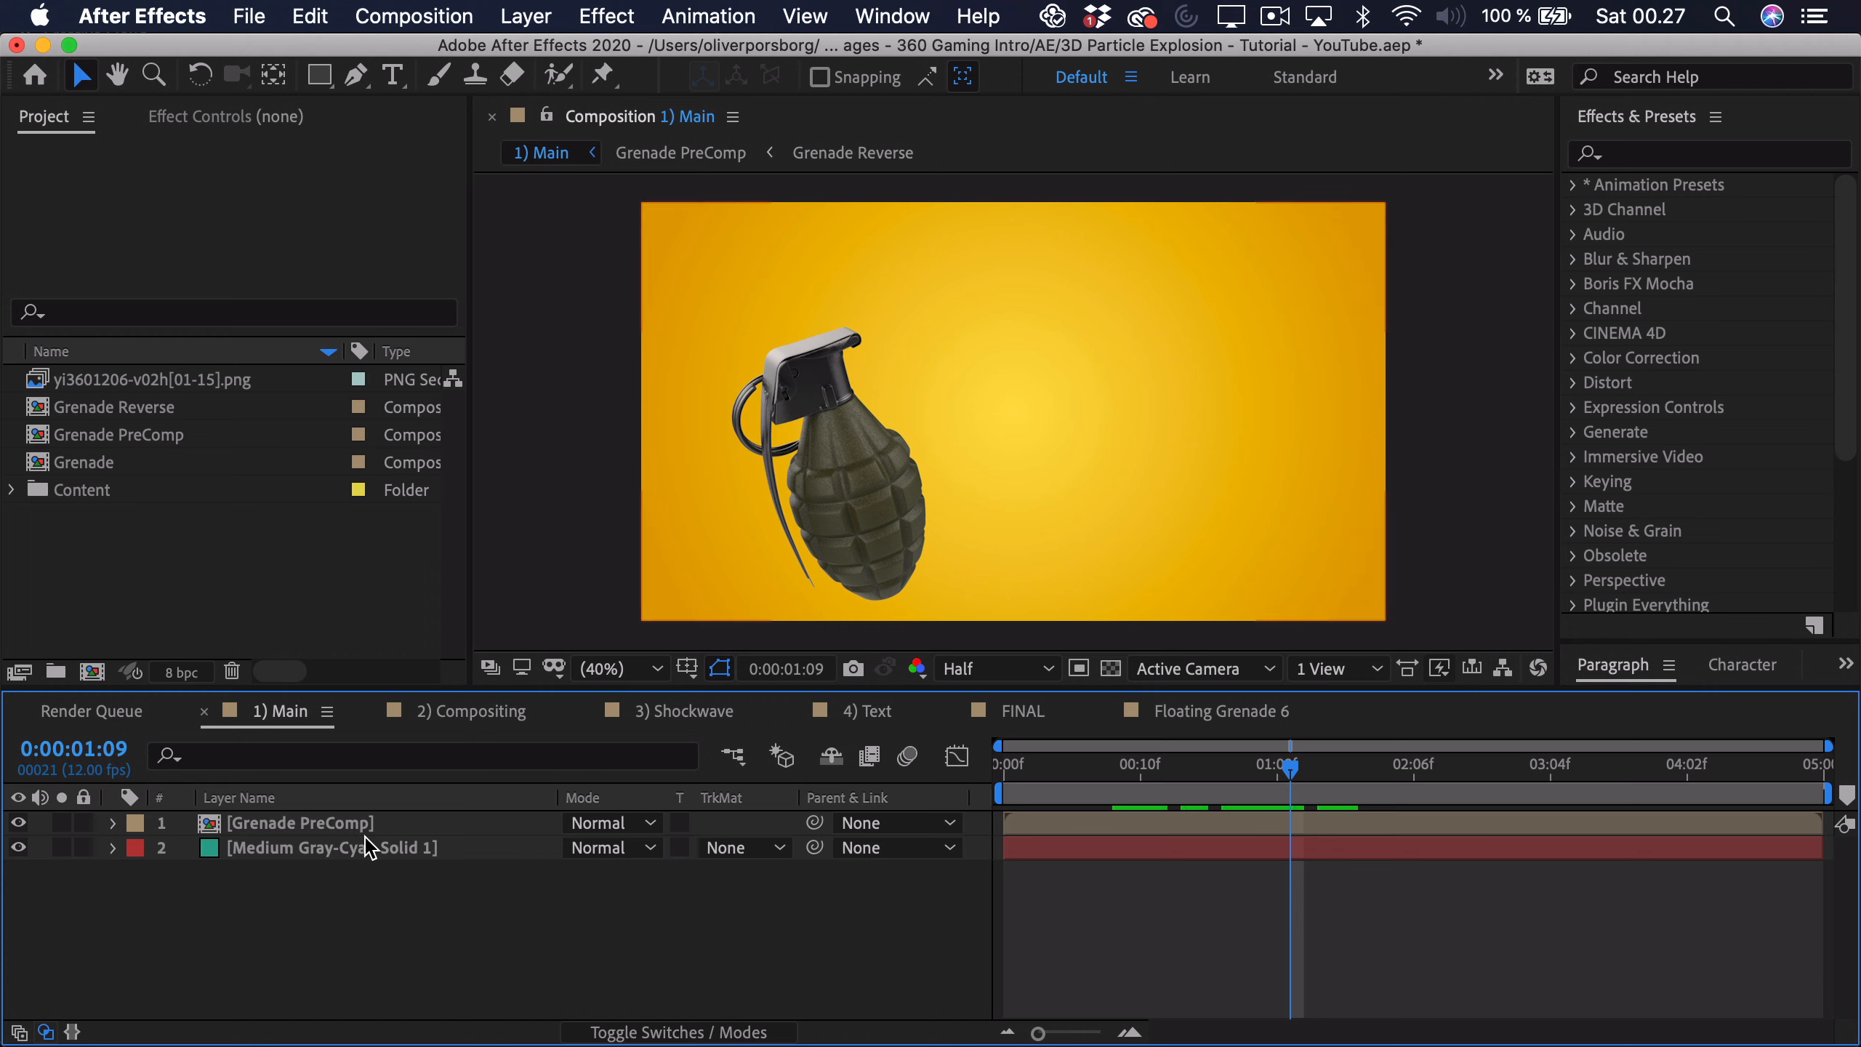
Step: Open the Grenade composition inside Grenade PreComp and add an Inner Glow layer style to its PNG sequence layer
double_click(314, 824)
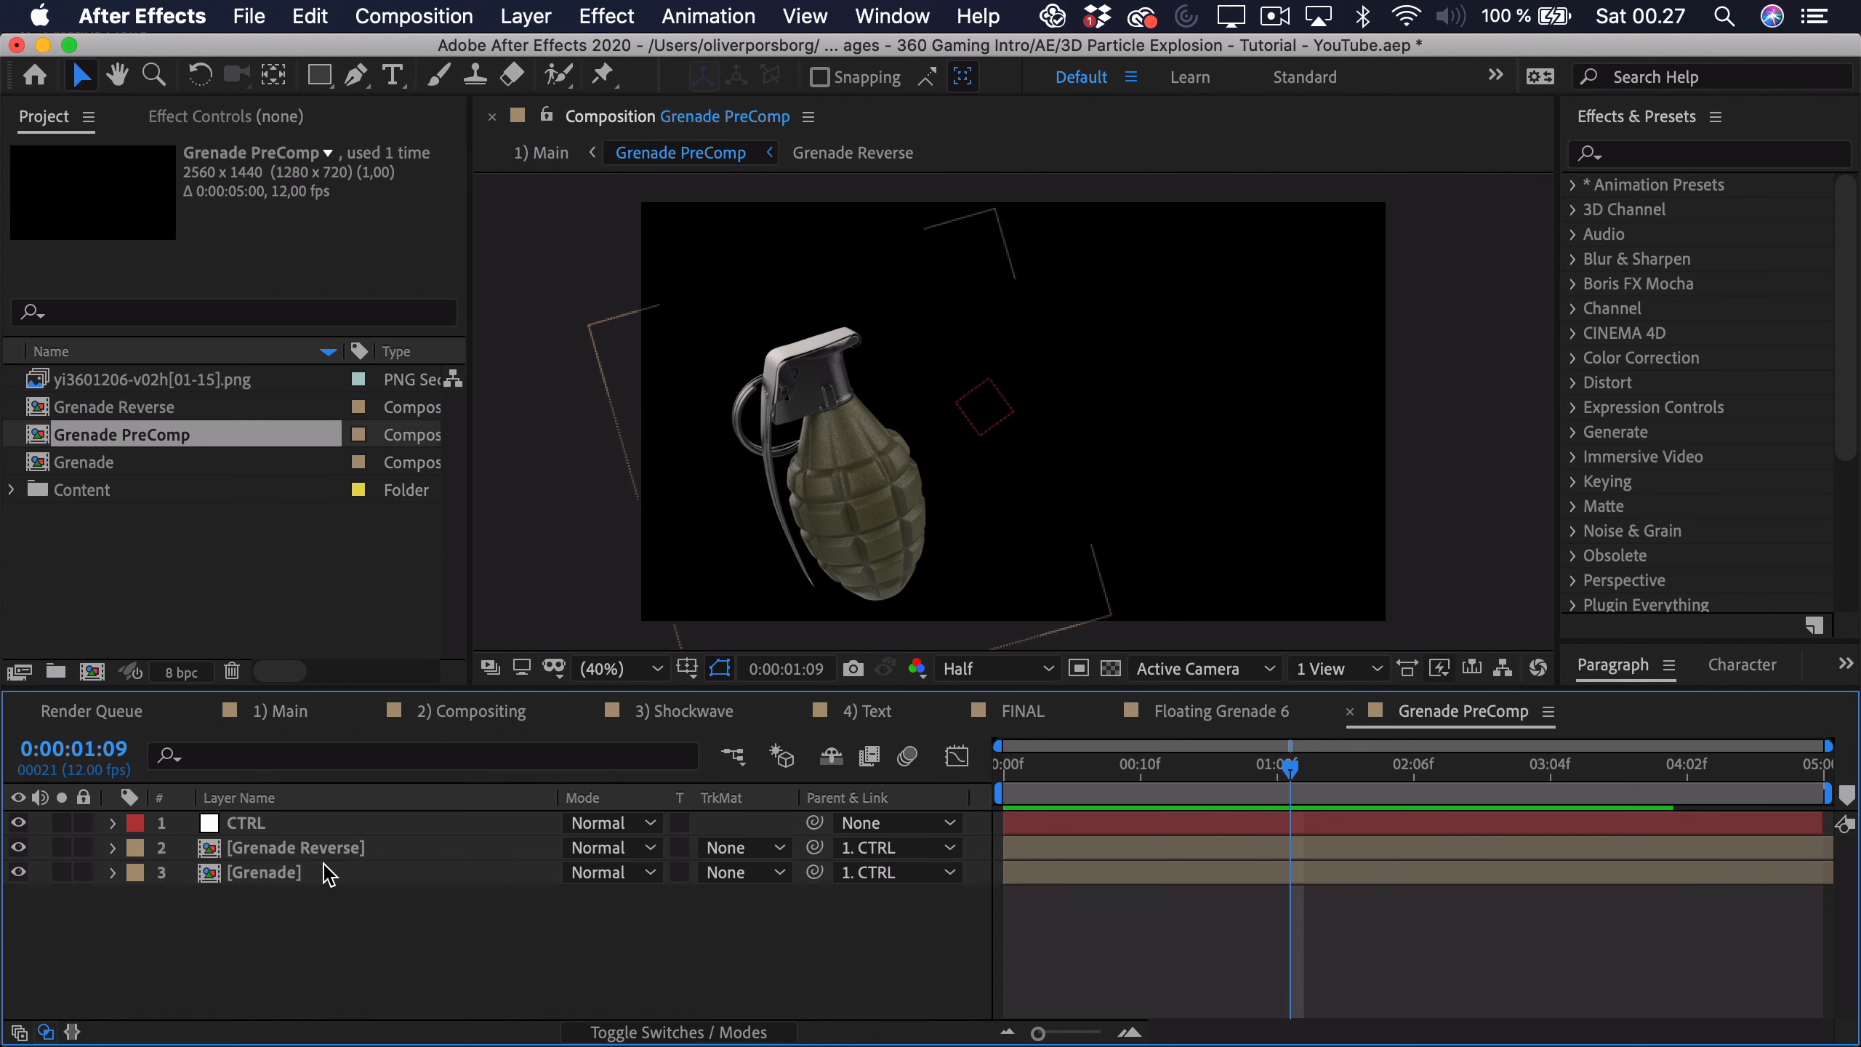
double_click(264, 873)
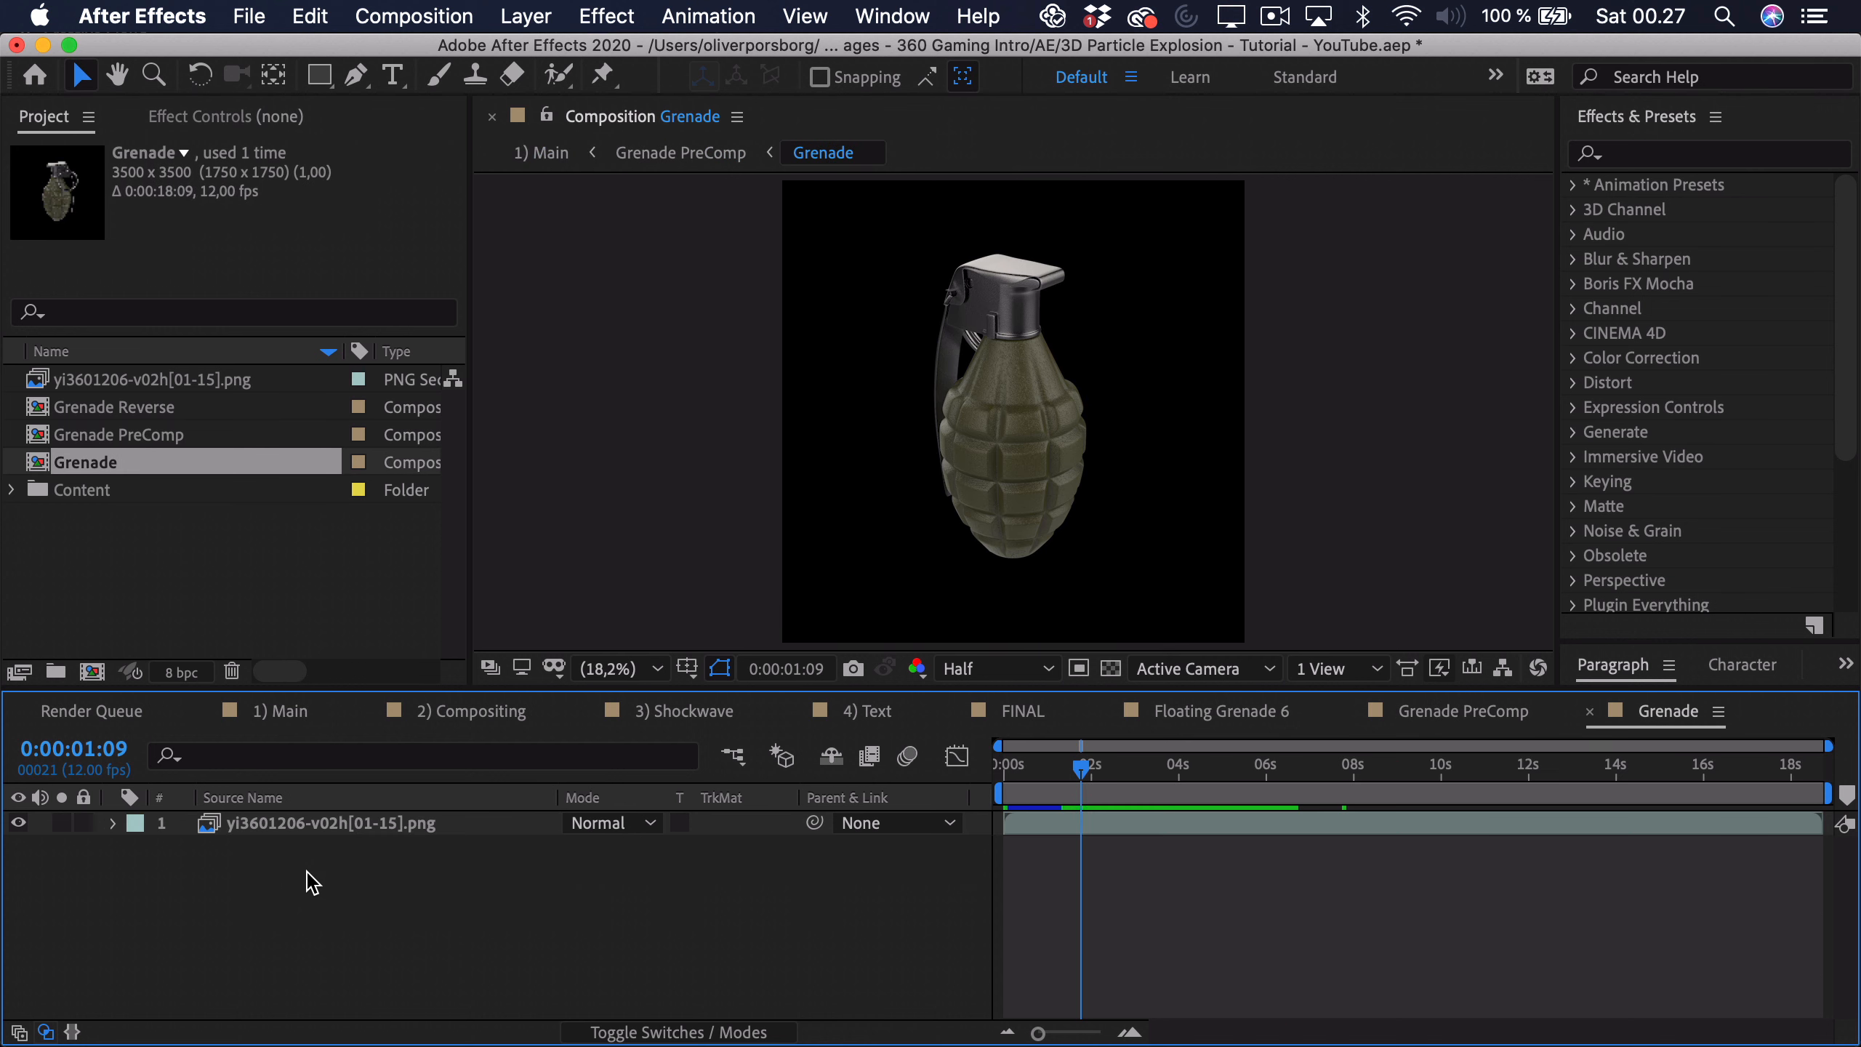
left_click(305, 834)
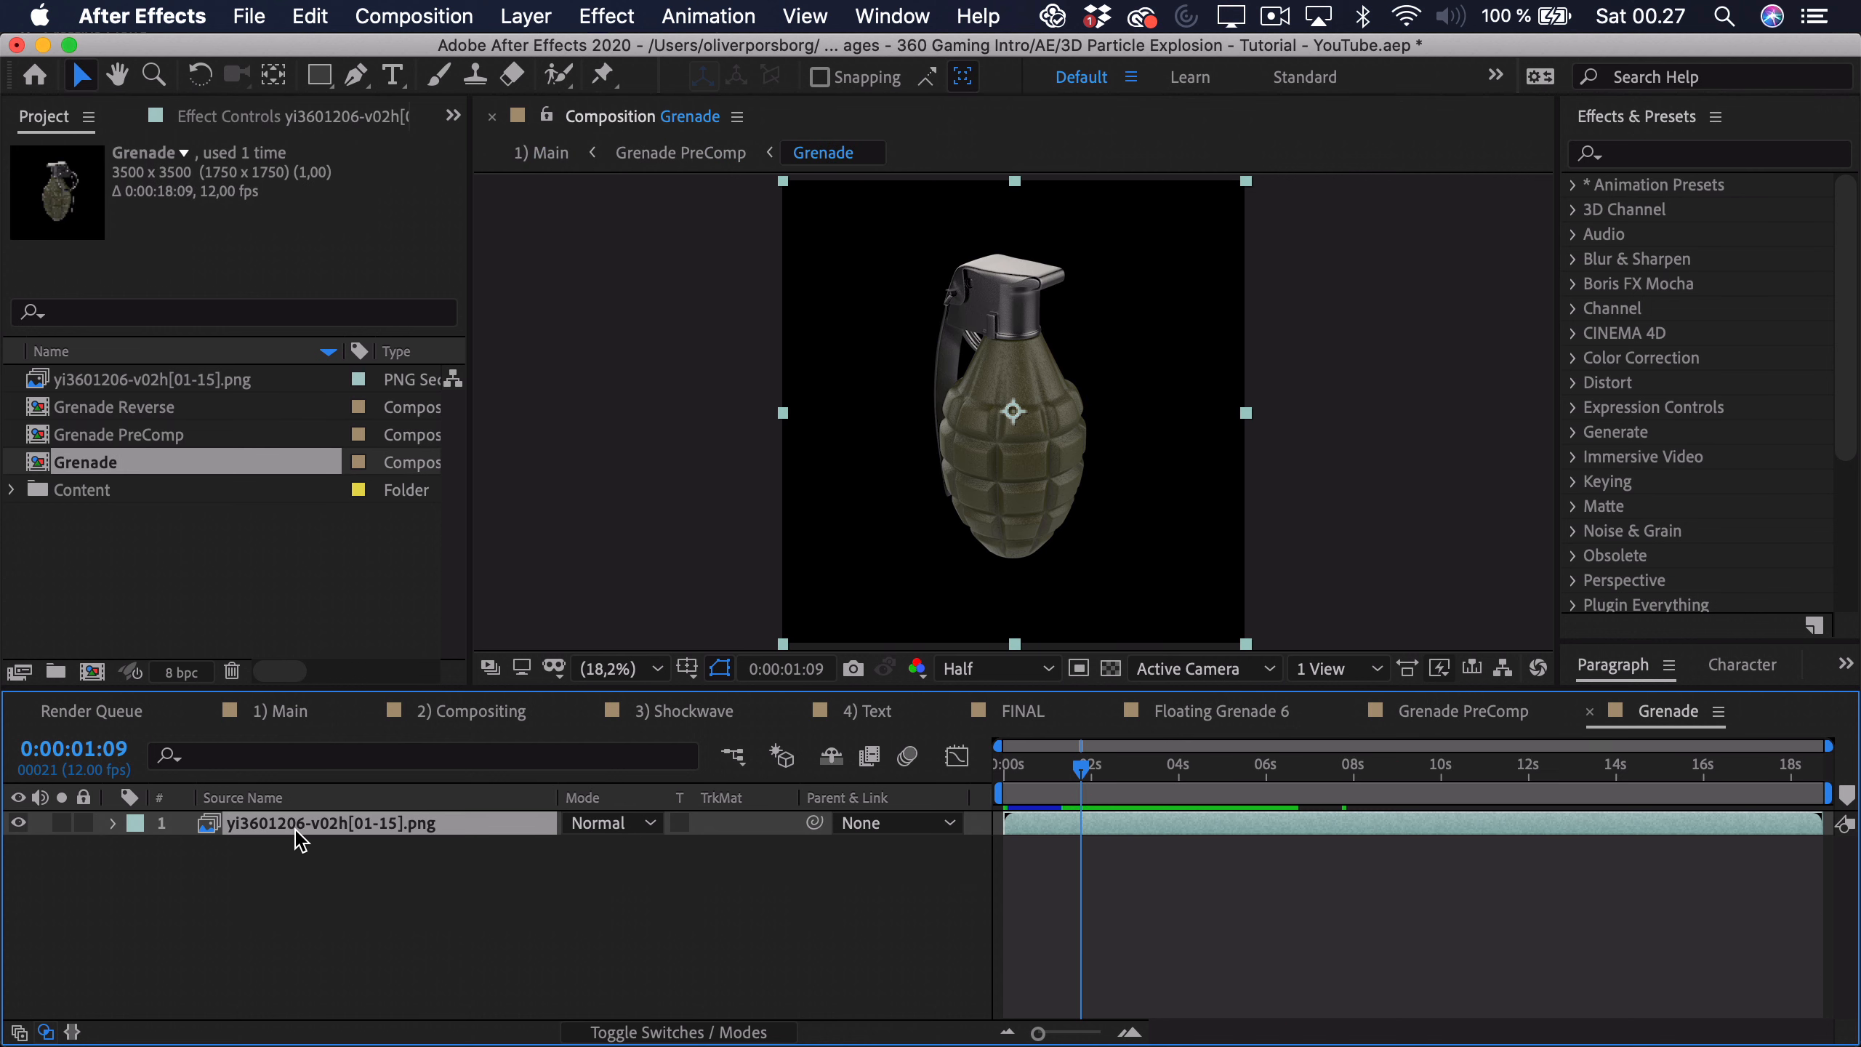
left_click(517, 7)
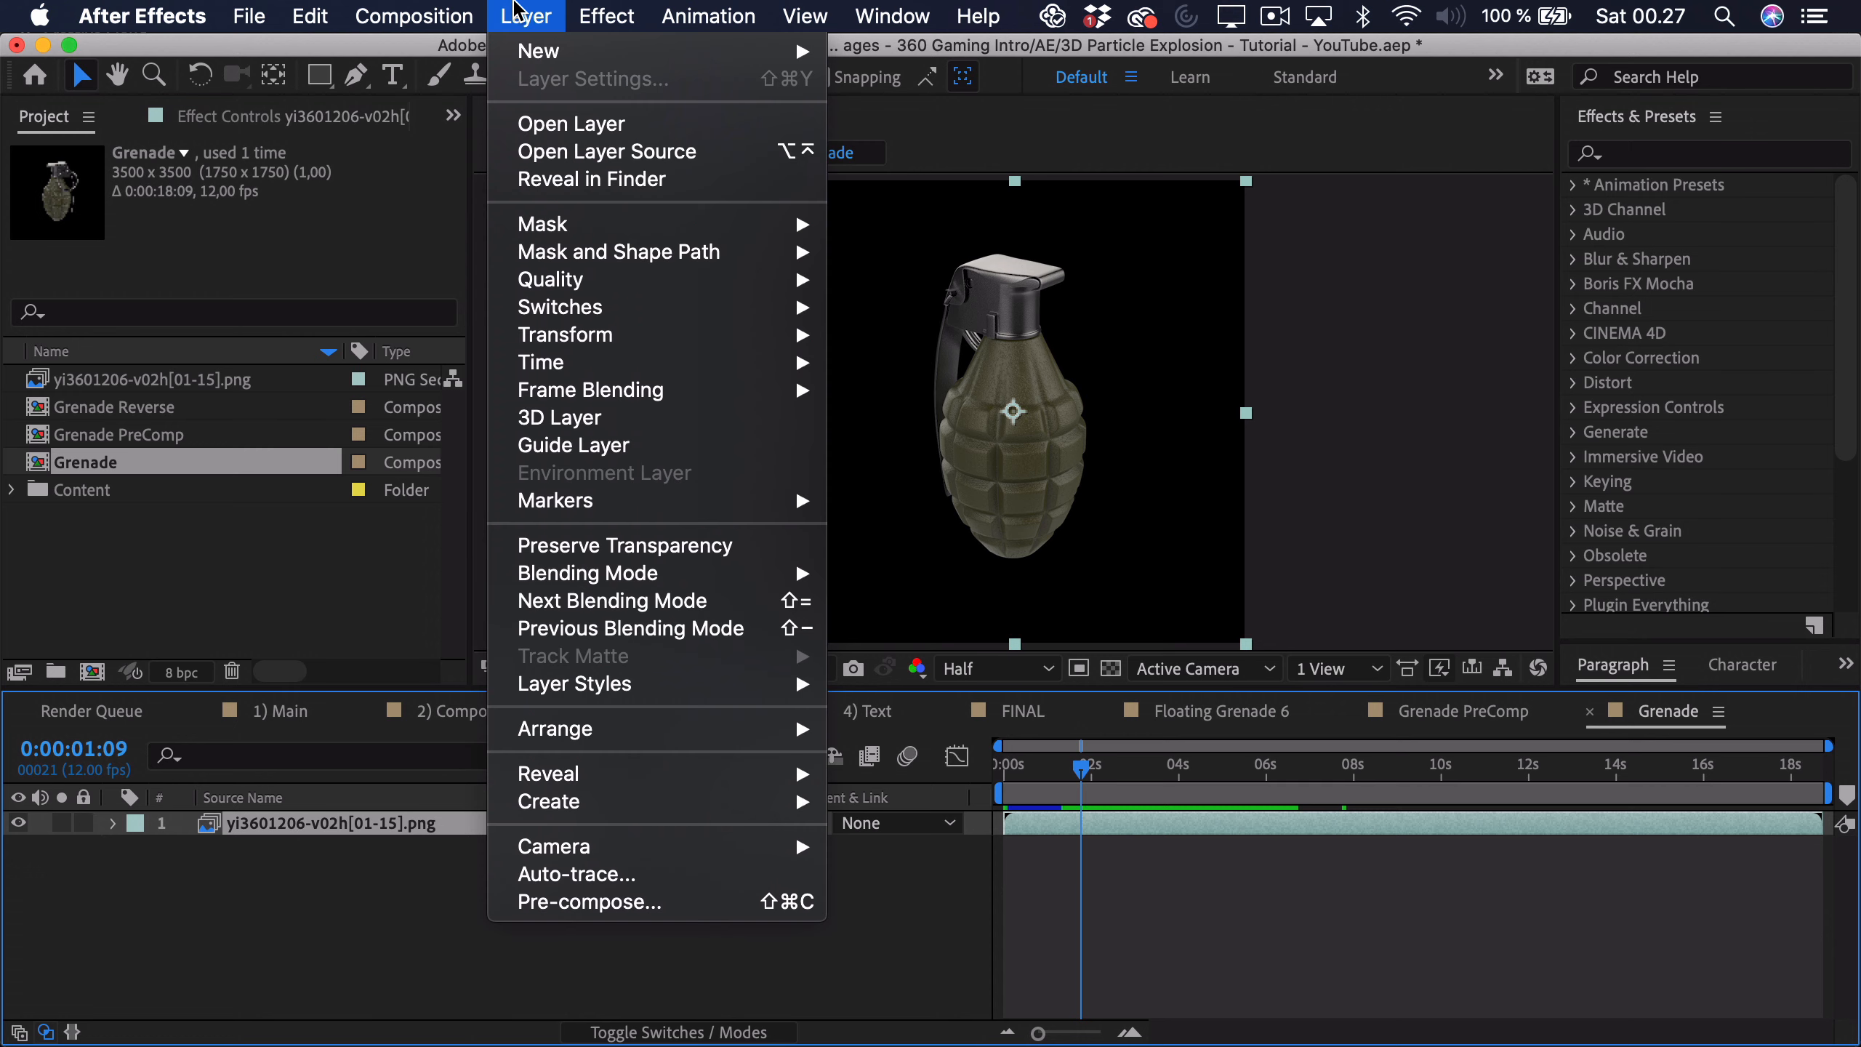
mouse_move(769, 684)
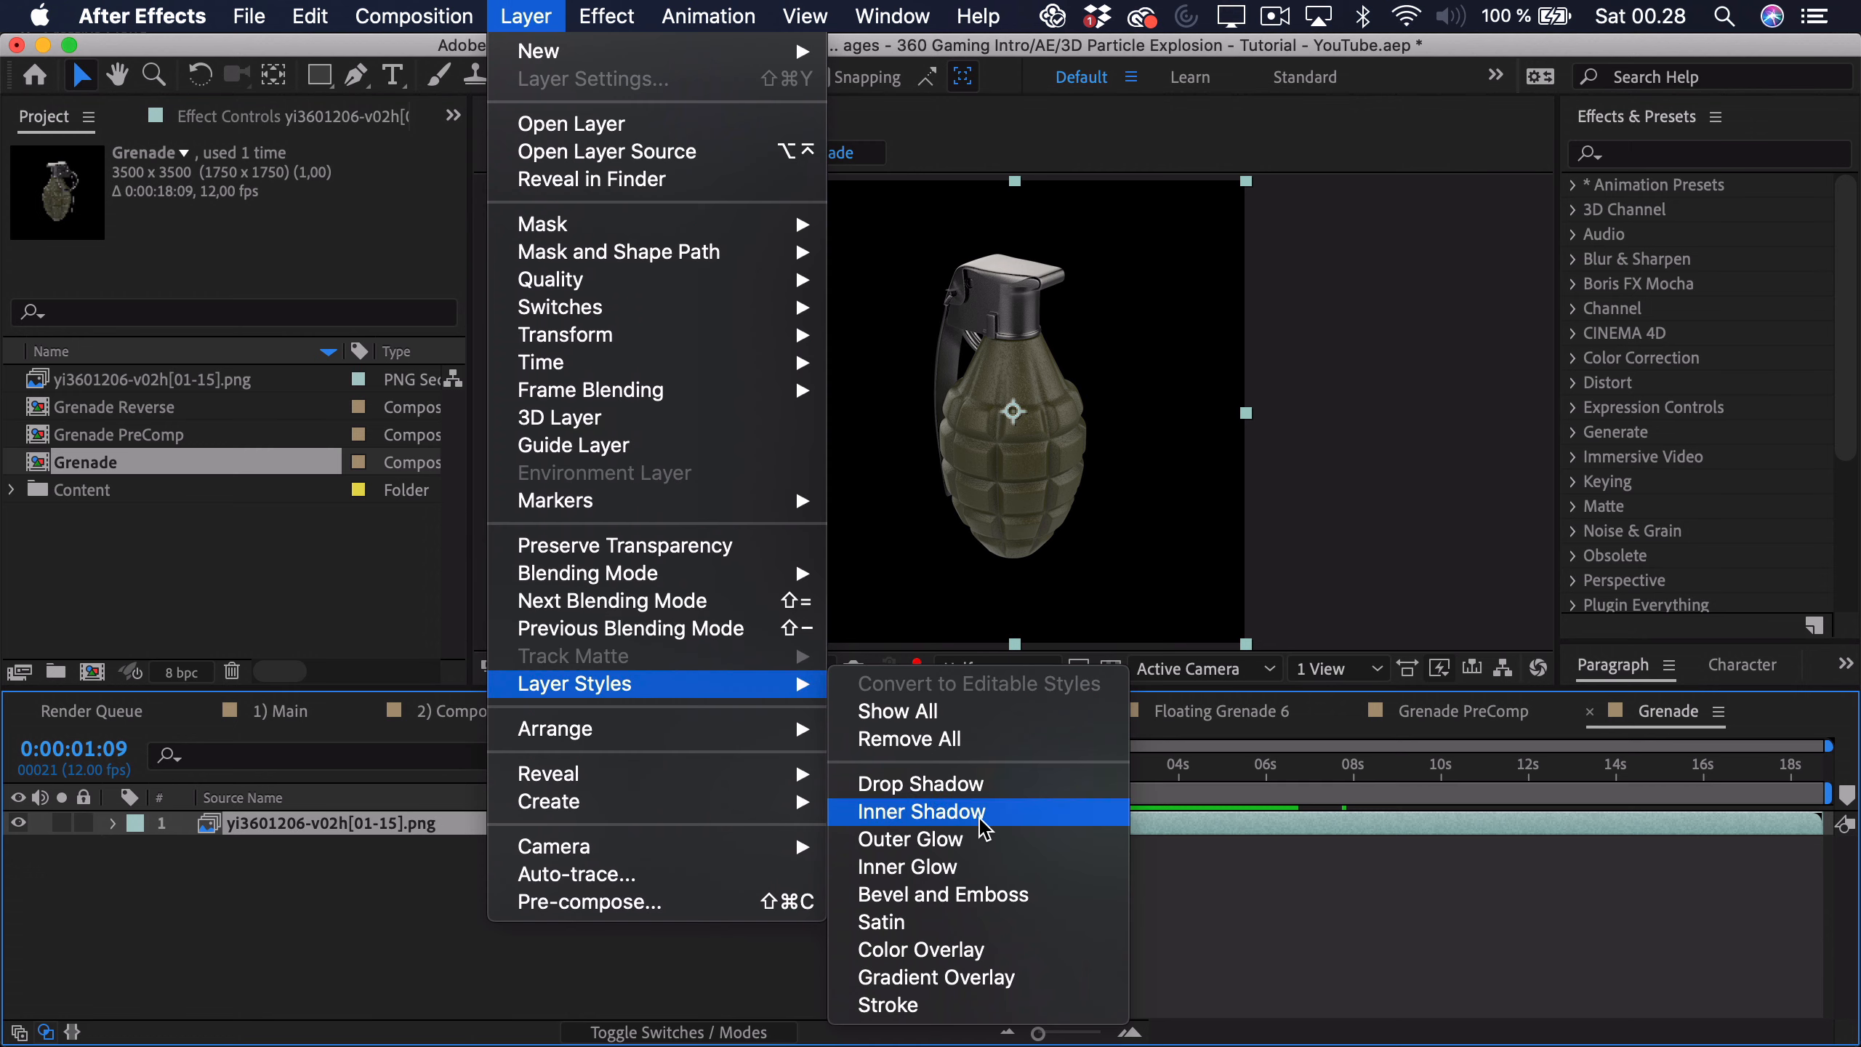
left_click(945, 867)
Step: Change the Inner Glow color to a more saturated yellow and set its size to 211
scroll(865, 417, "up", 3)
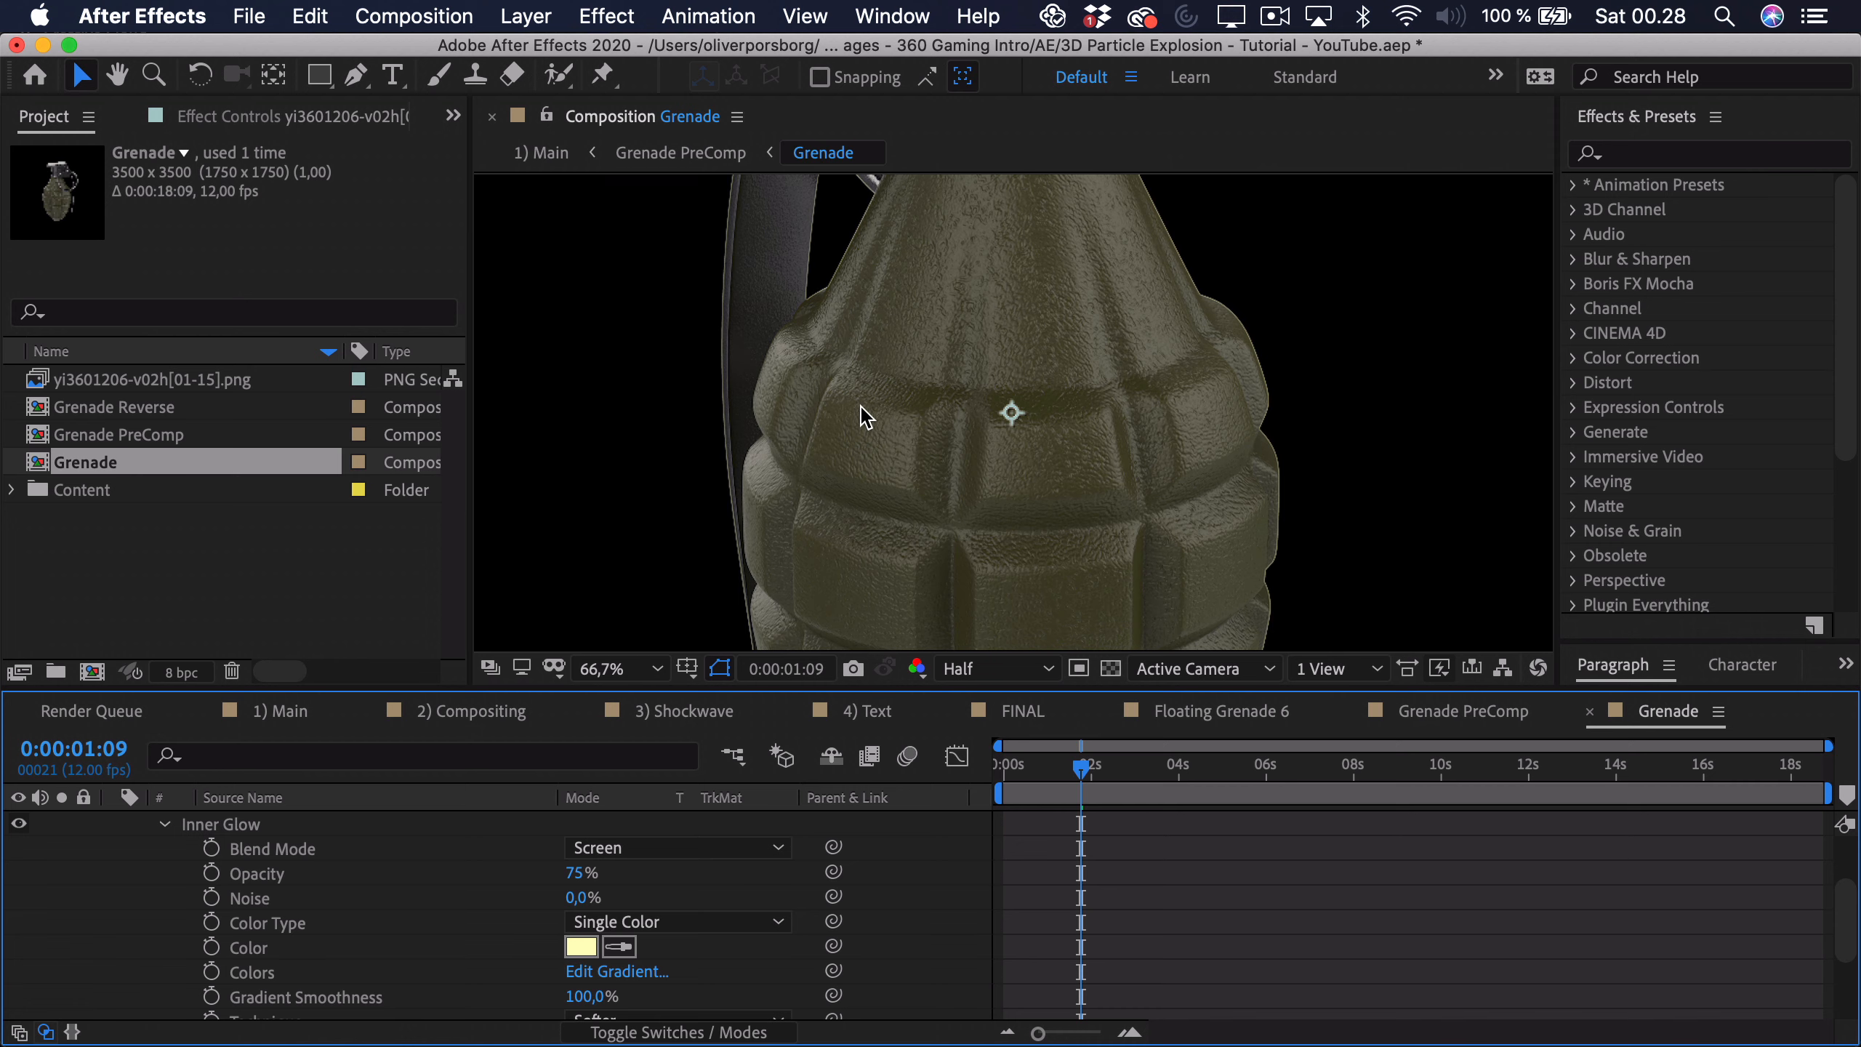
key("space")
left_click_drag(930, 388, 940, 540)
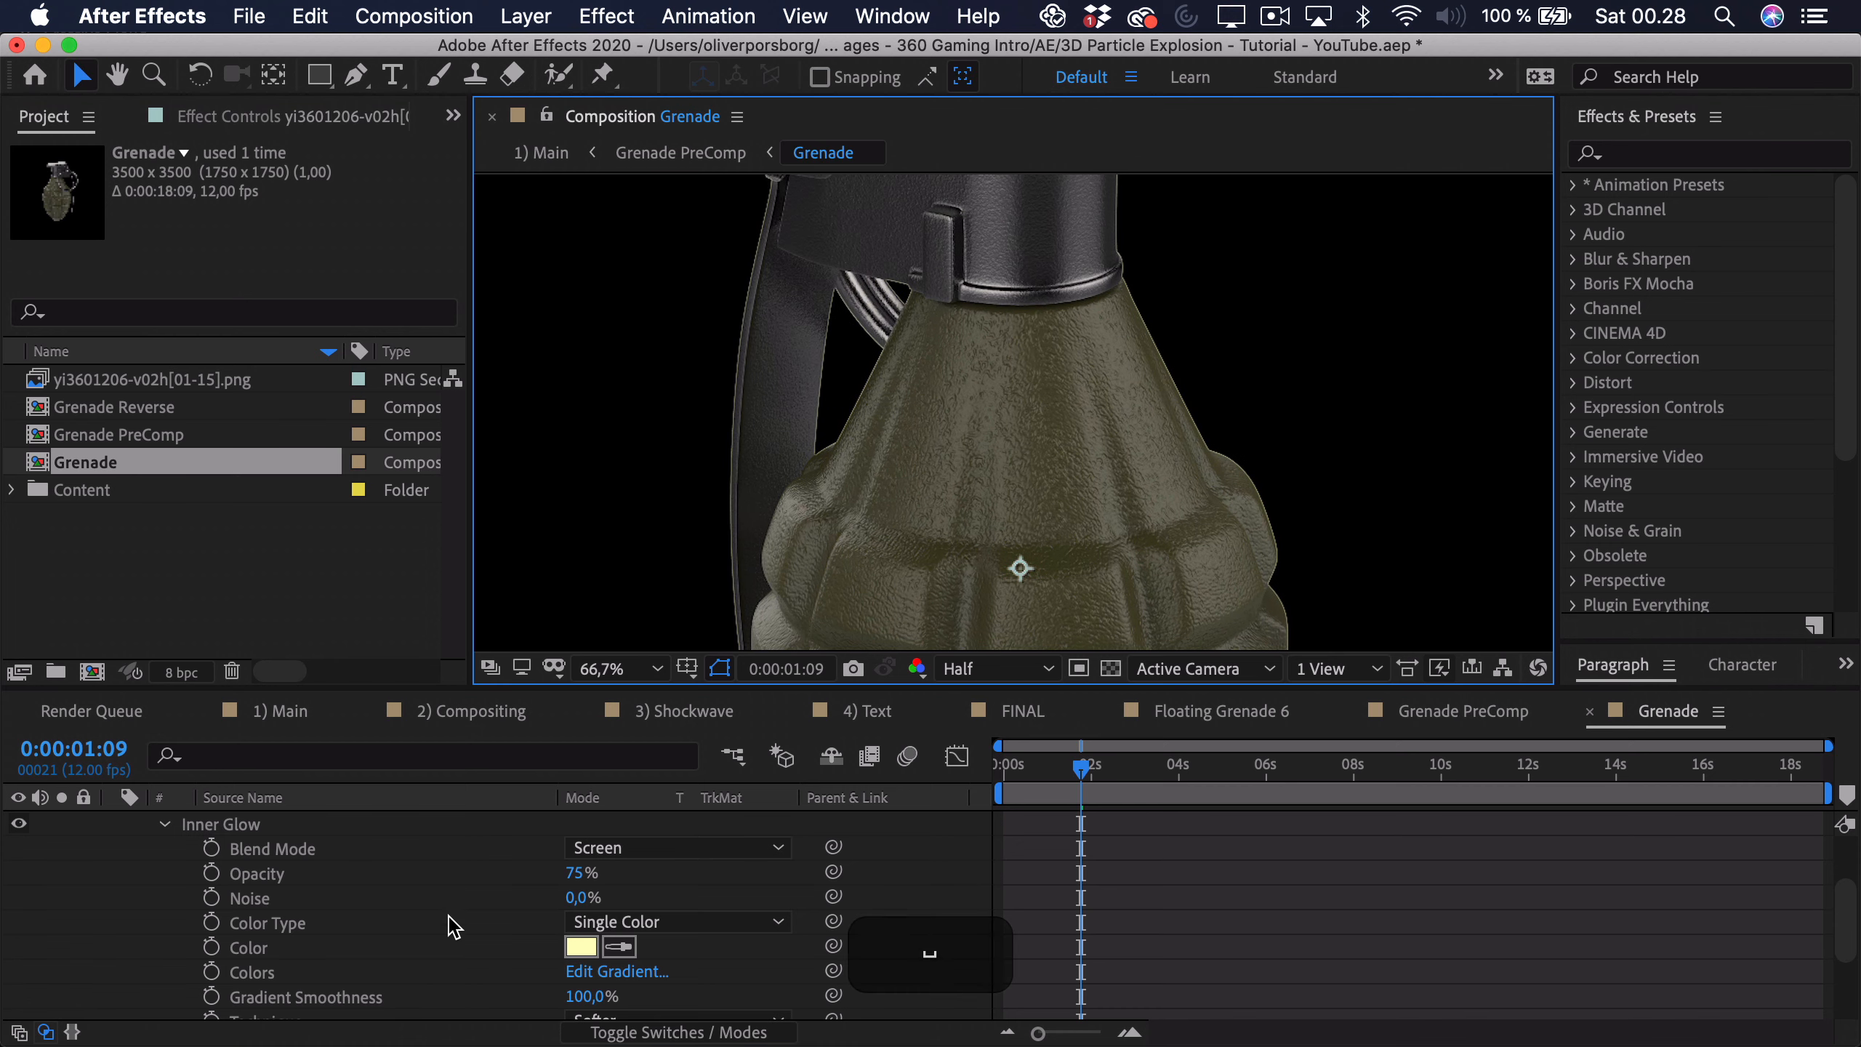
scroll(572, 926, "down", 1)
left_click(581, 922)
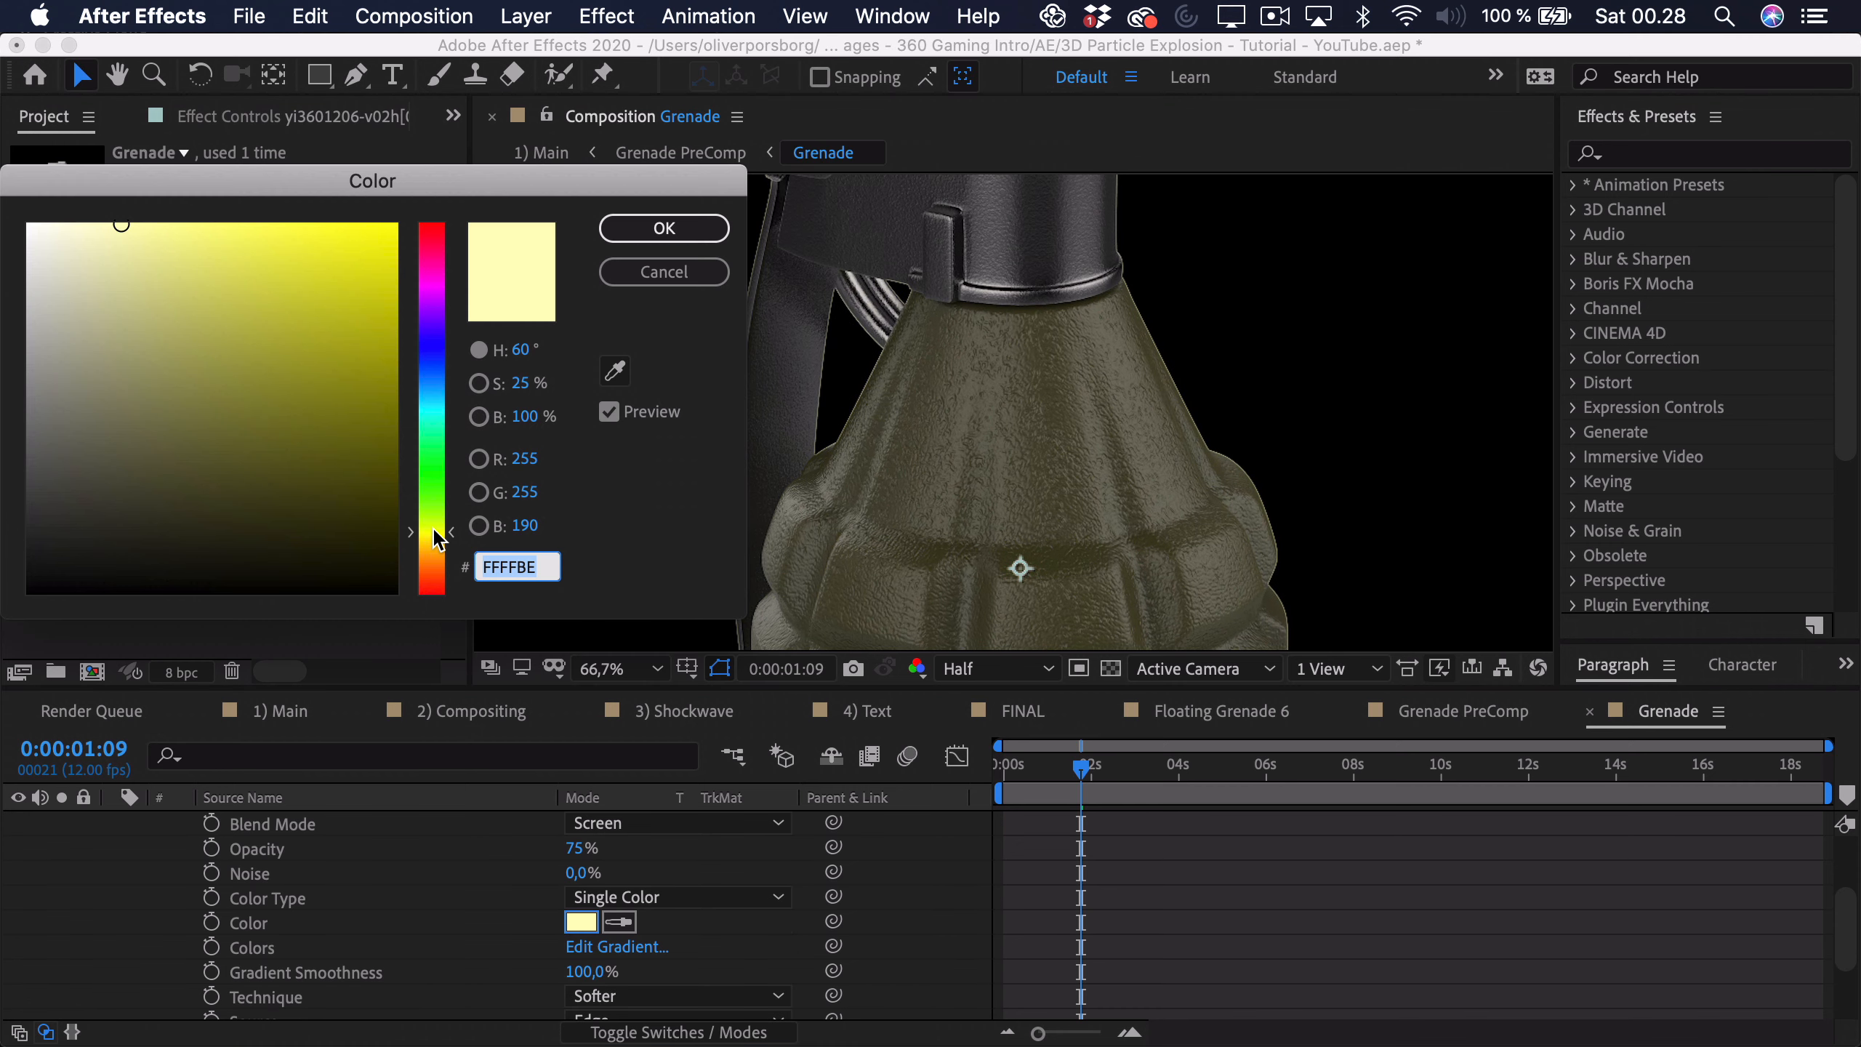
left_click(389, 233)
left_click(664, 228)
scroll(469, 891, "down", 2)
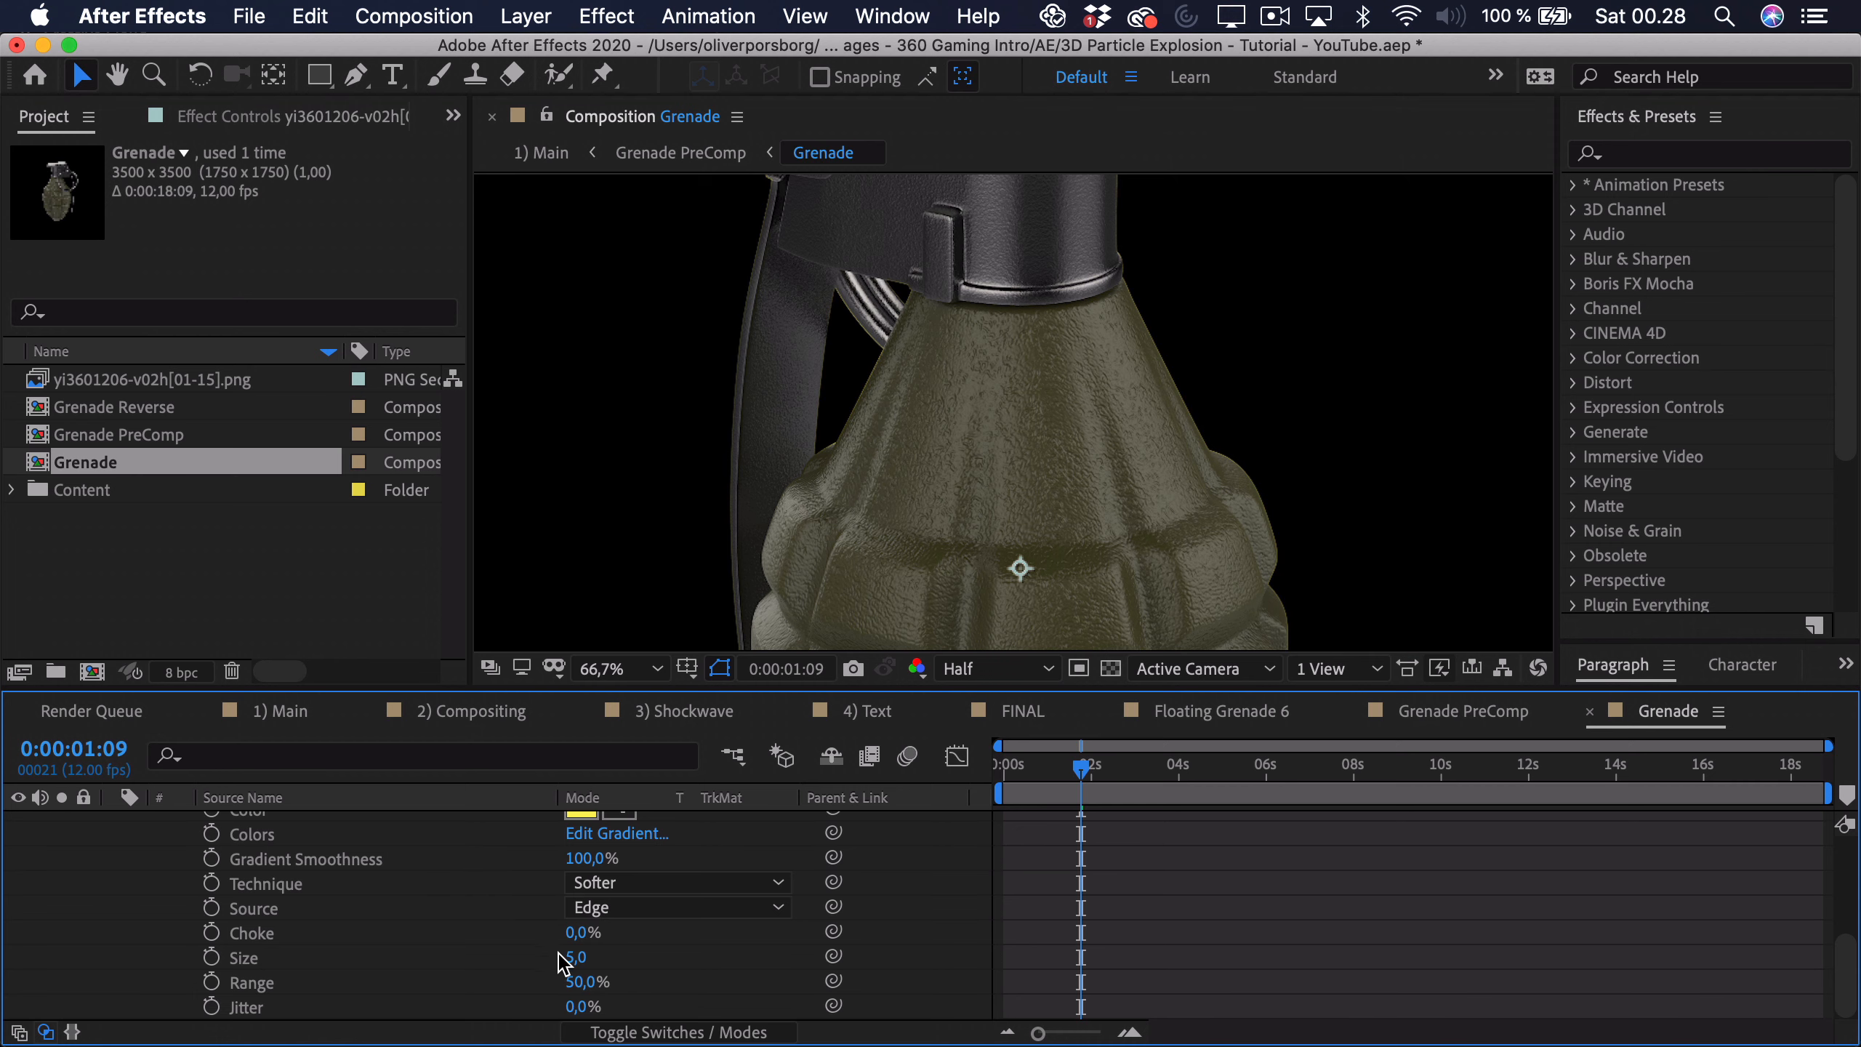
left_click_drag(577, 957, 867, 953)
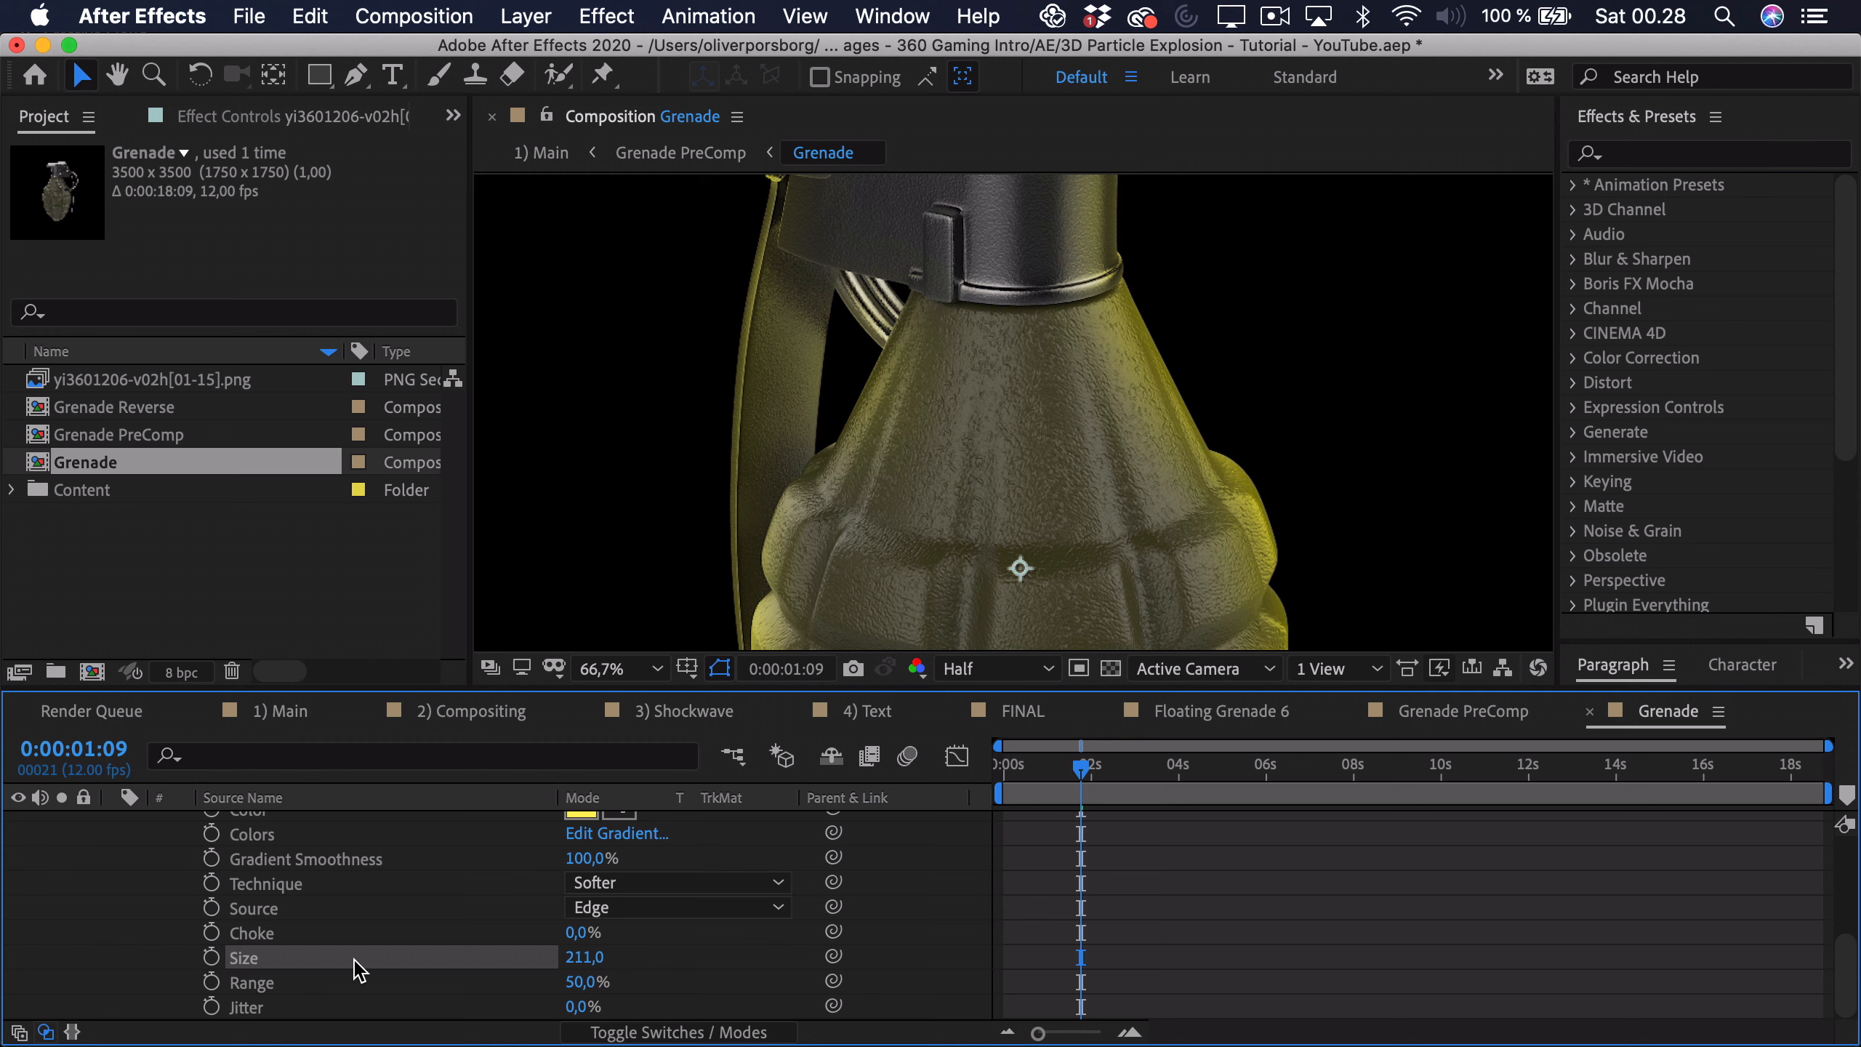
Step: Refine the Inner Glow with Overlay blend mode, 60% opacity, a light orange color and a size of 258
scroll(549, 927, "up", 3)
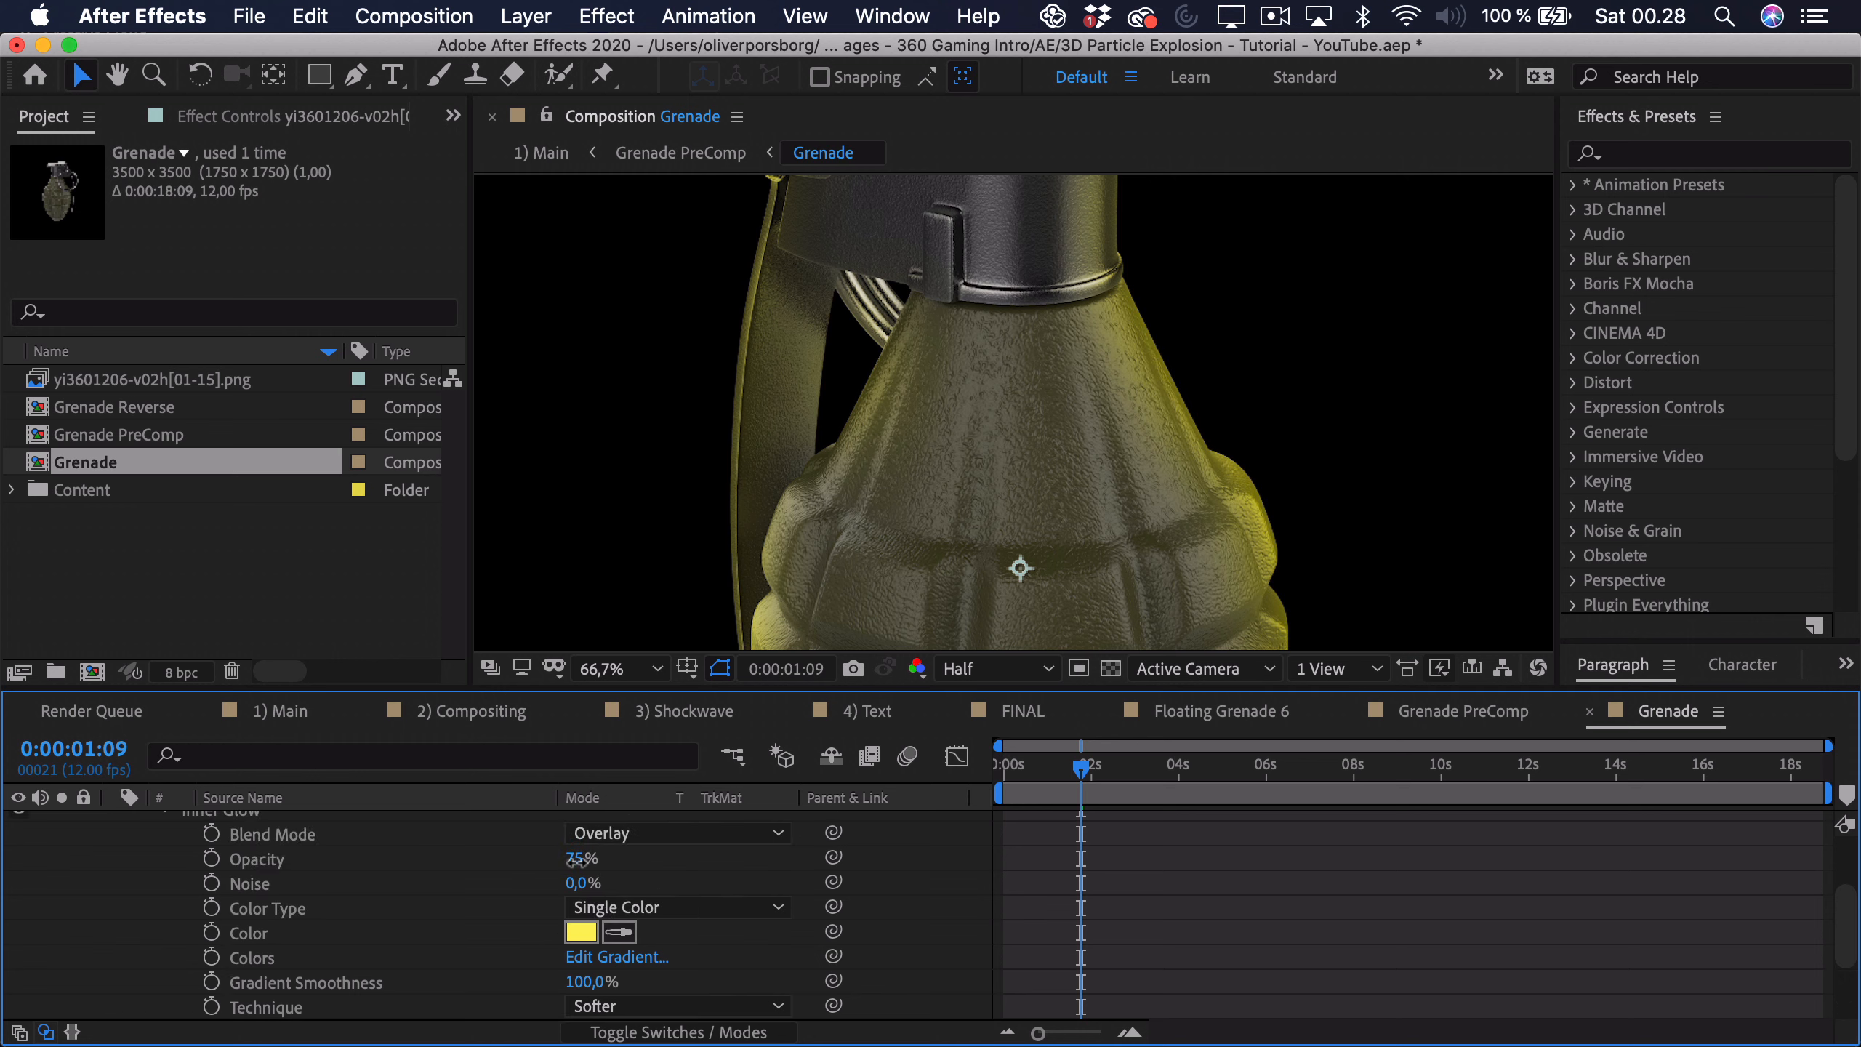
left_click_drag(583, 859, 560, 859)
scroll(572, 917, "down", 3)
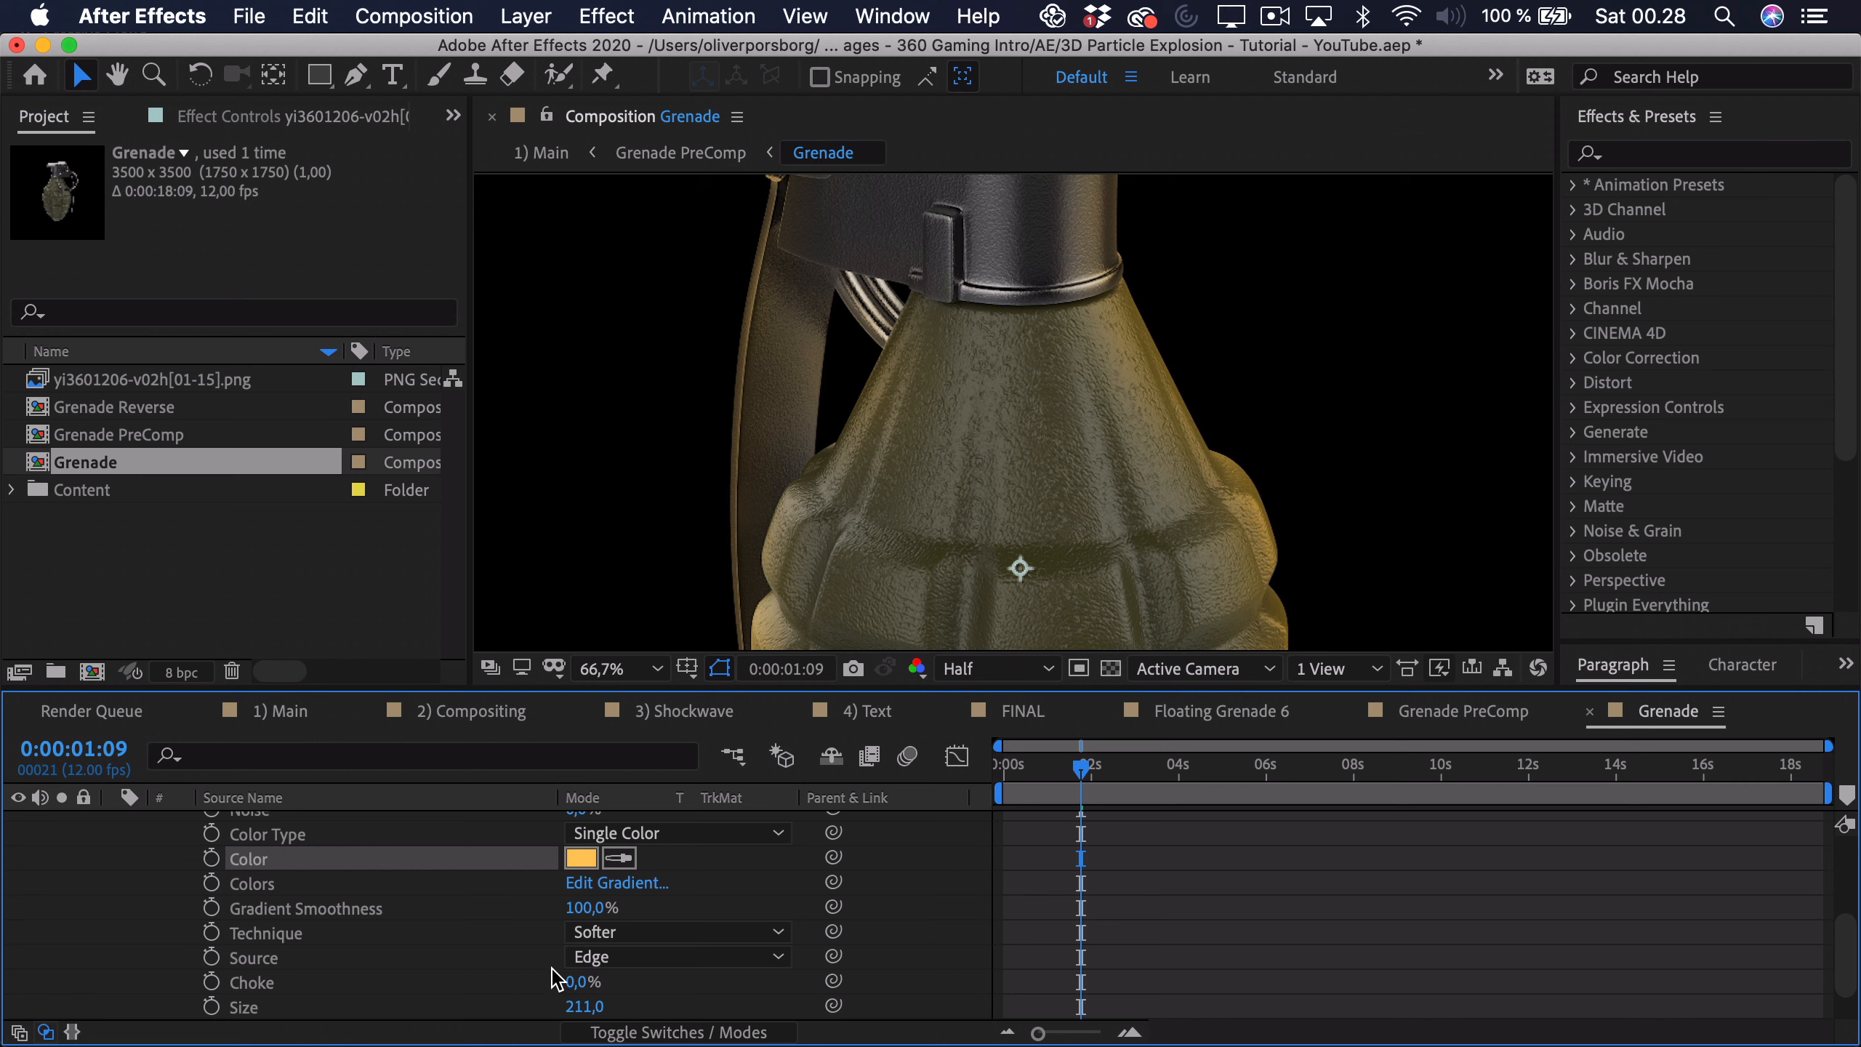
left_click_drag(585, 957, 635, 954)
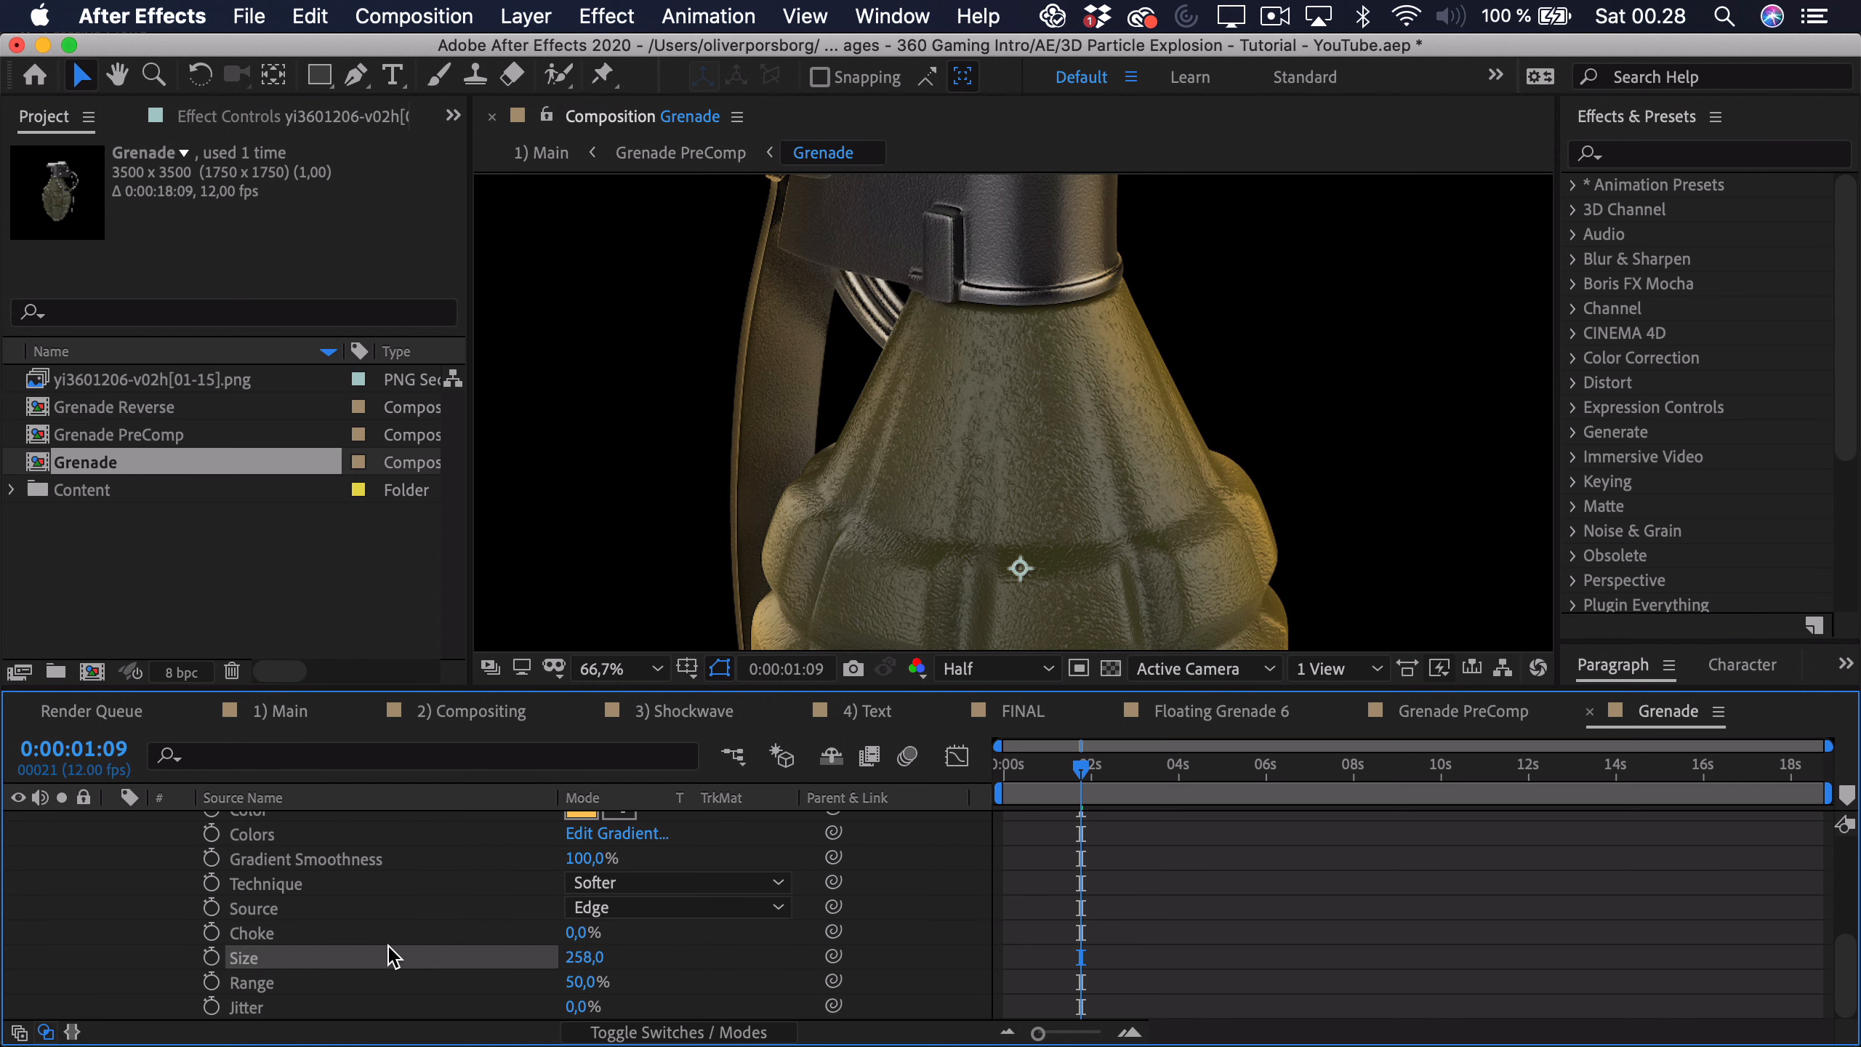
scroll(851, 477, "down", 2)
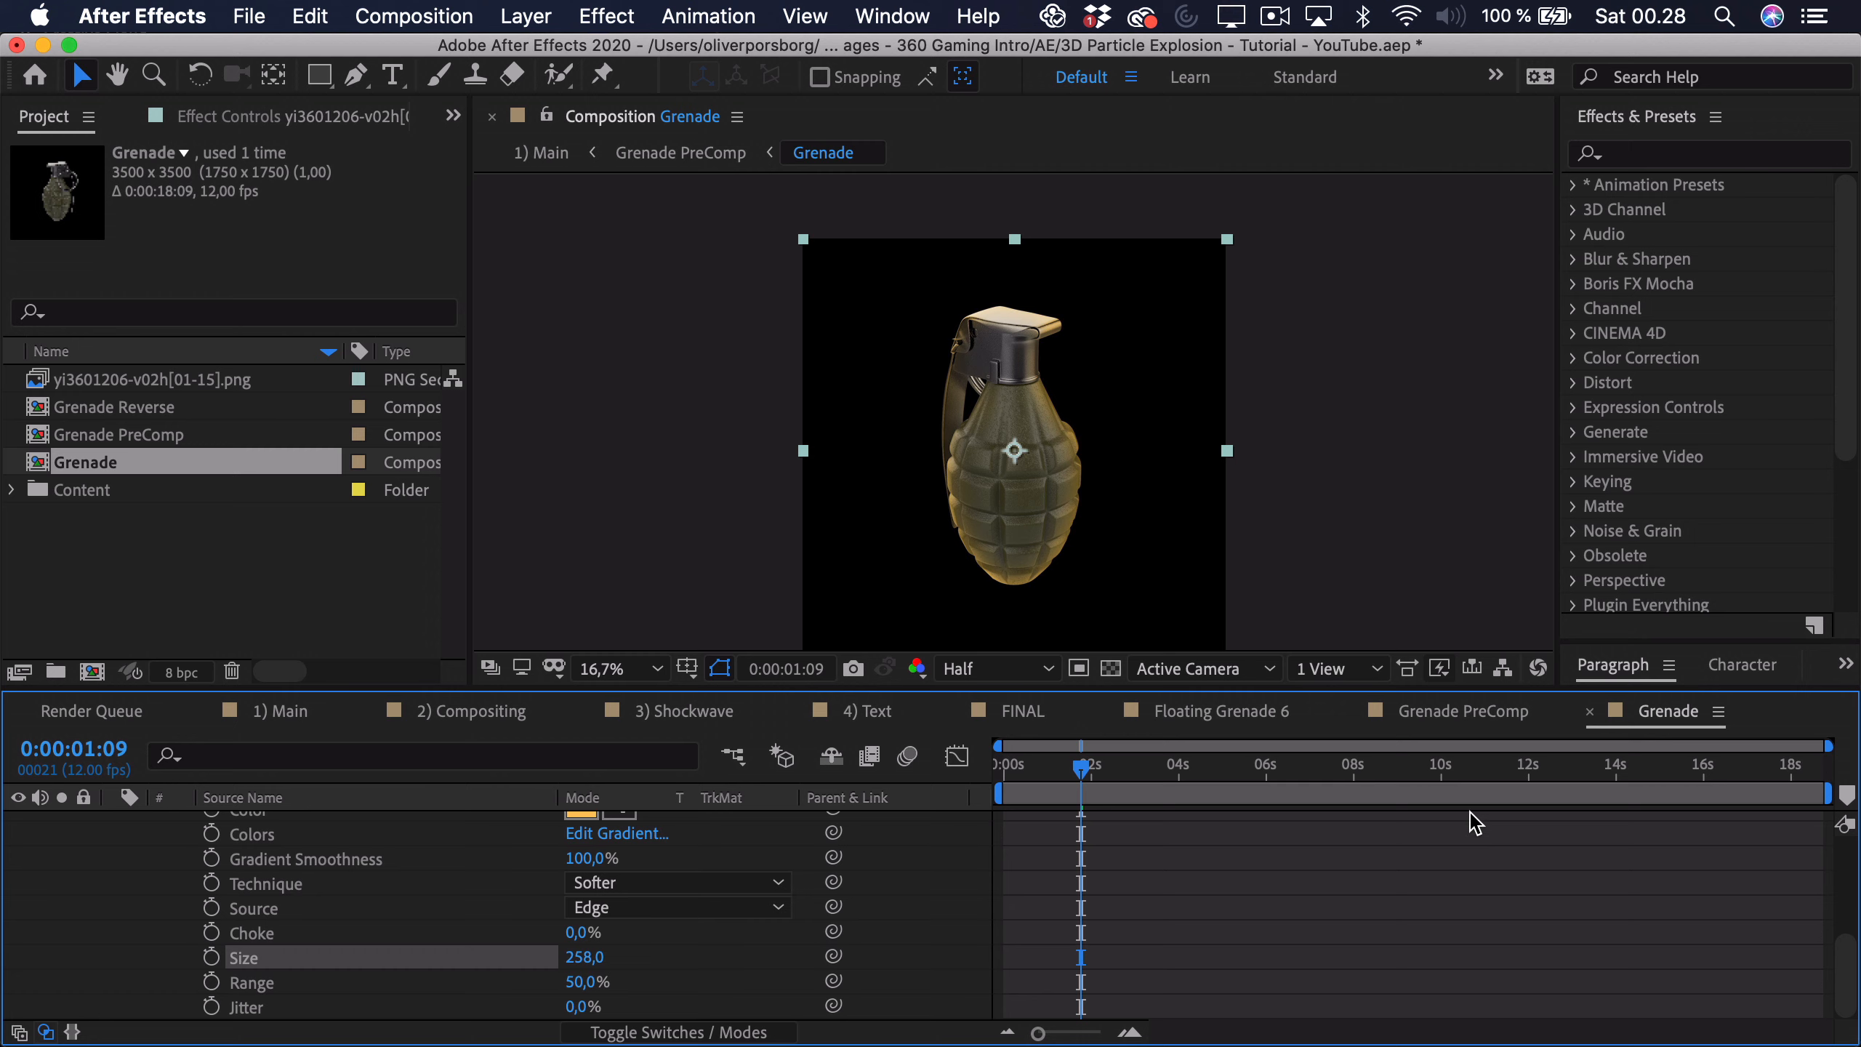
Step: Copy the grenade's Layer Styles onto the PNG sequence layer in Grenade Reverse and return to the 1) Main composition
scroll(1018, 1012, "up", 10)
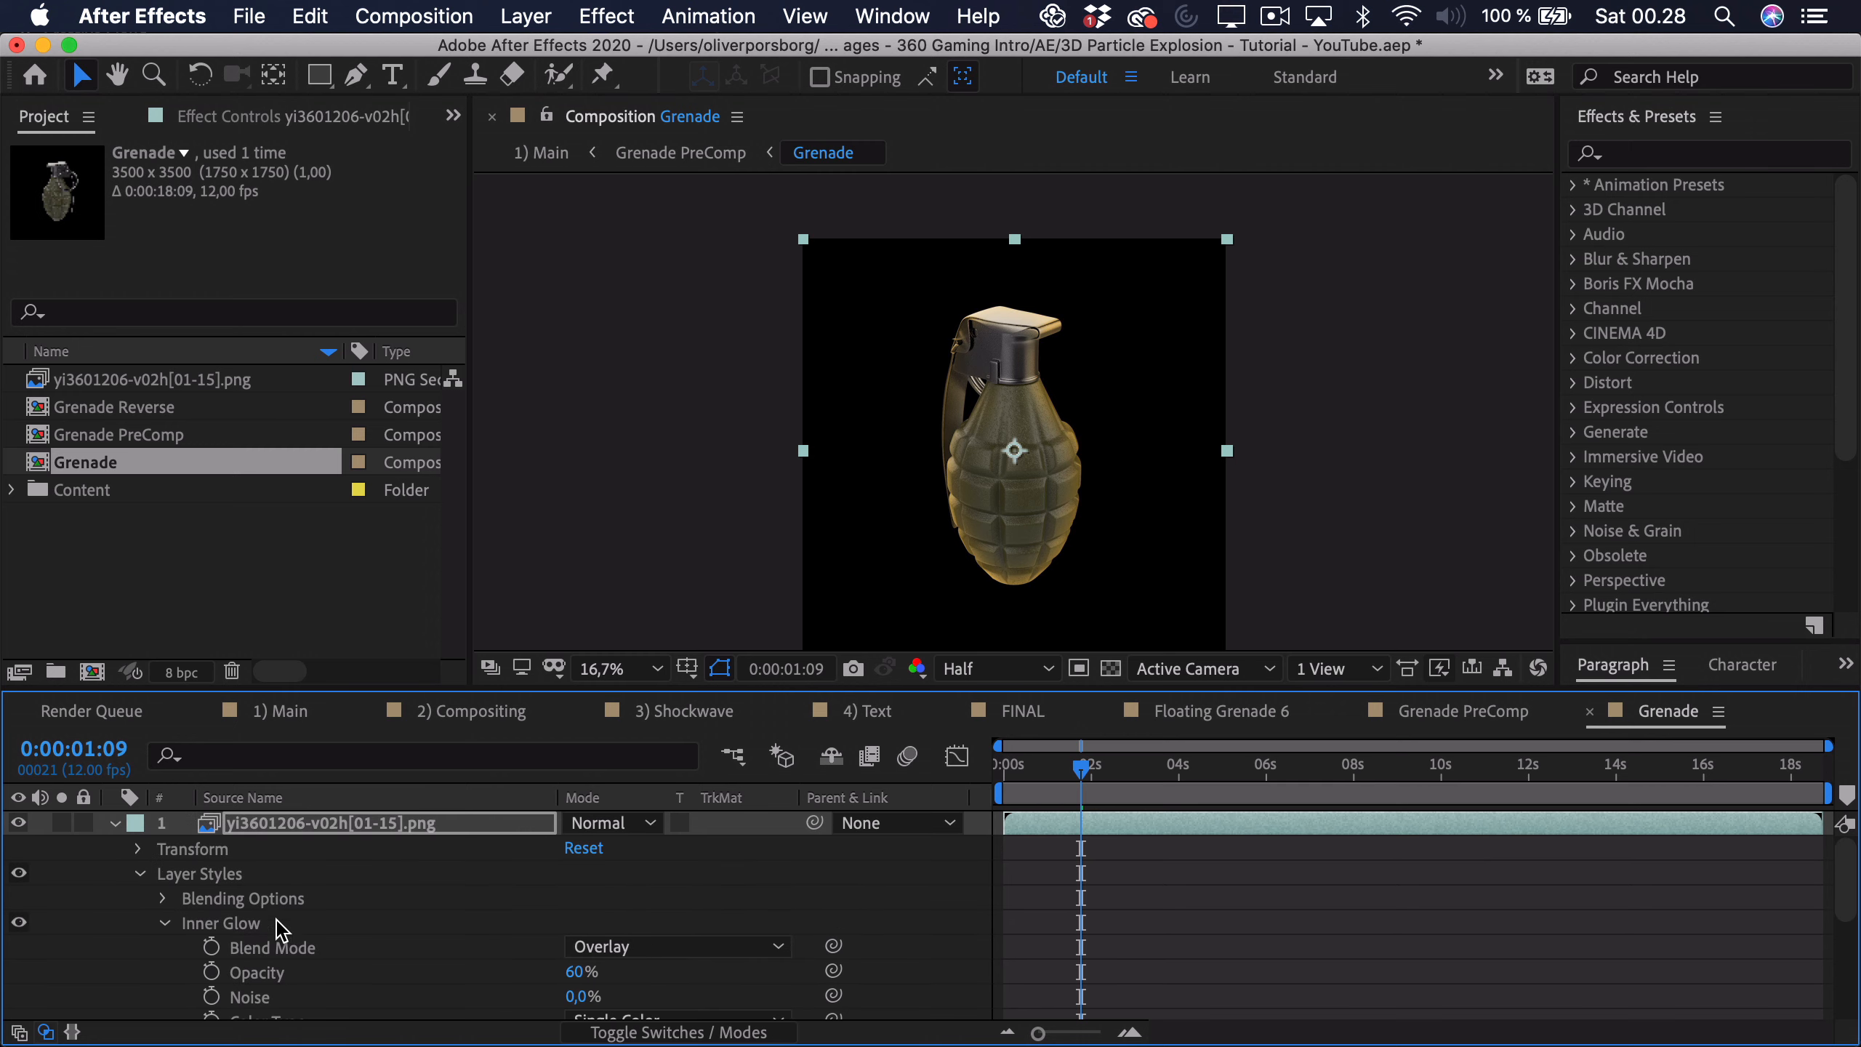
left_click(221, 874)
key("super+c")
left_click(1437, 712)
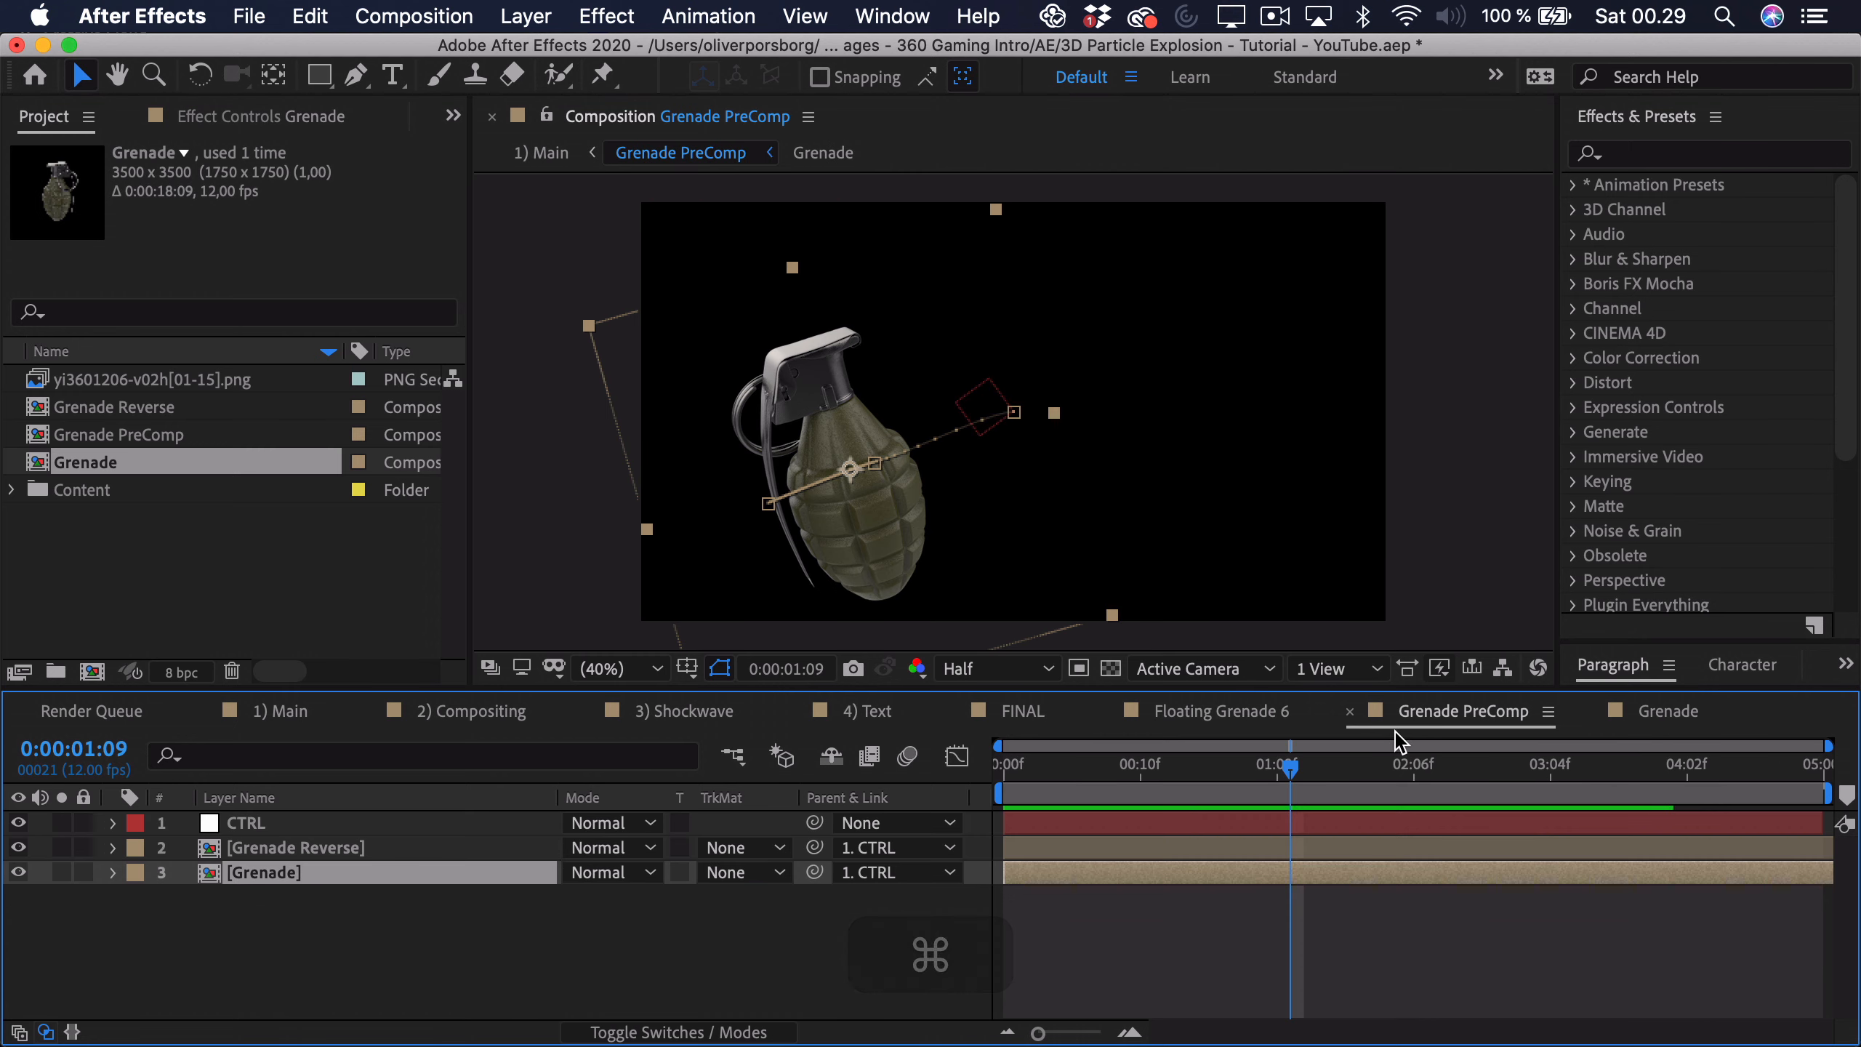
double_click(366, 848)
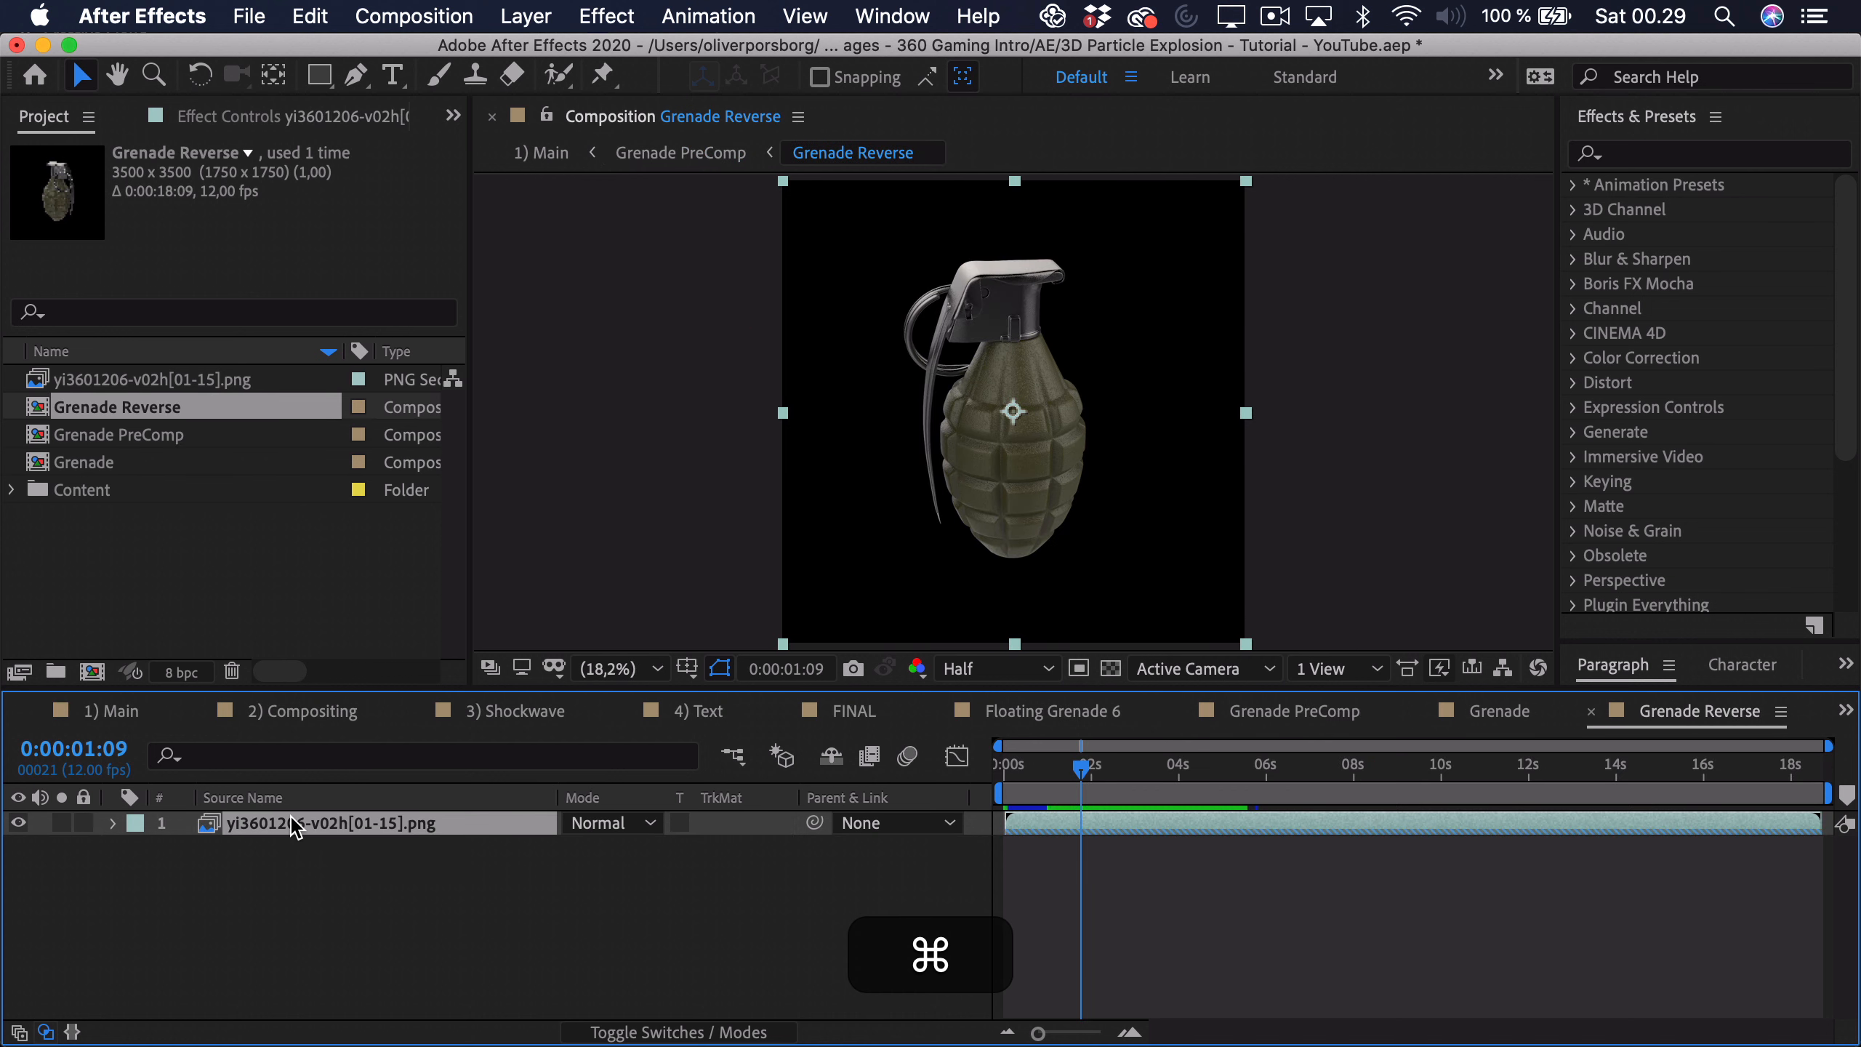
left_click(302, 824, "super")
left_click(301, 823, "super")
key("super+v")
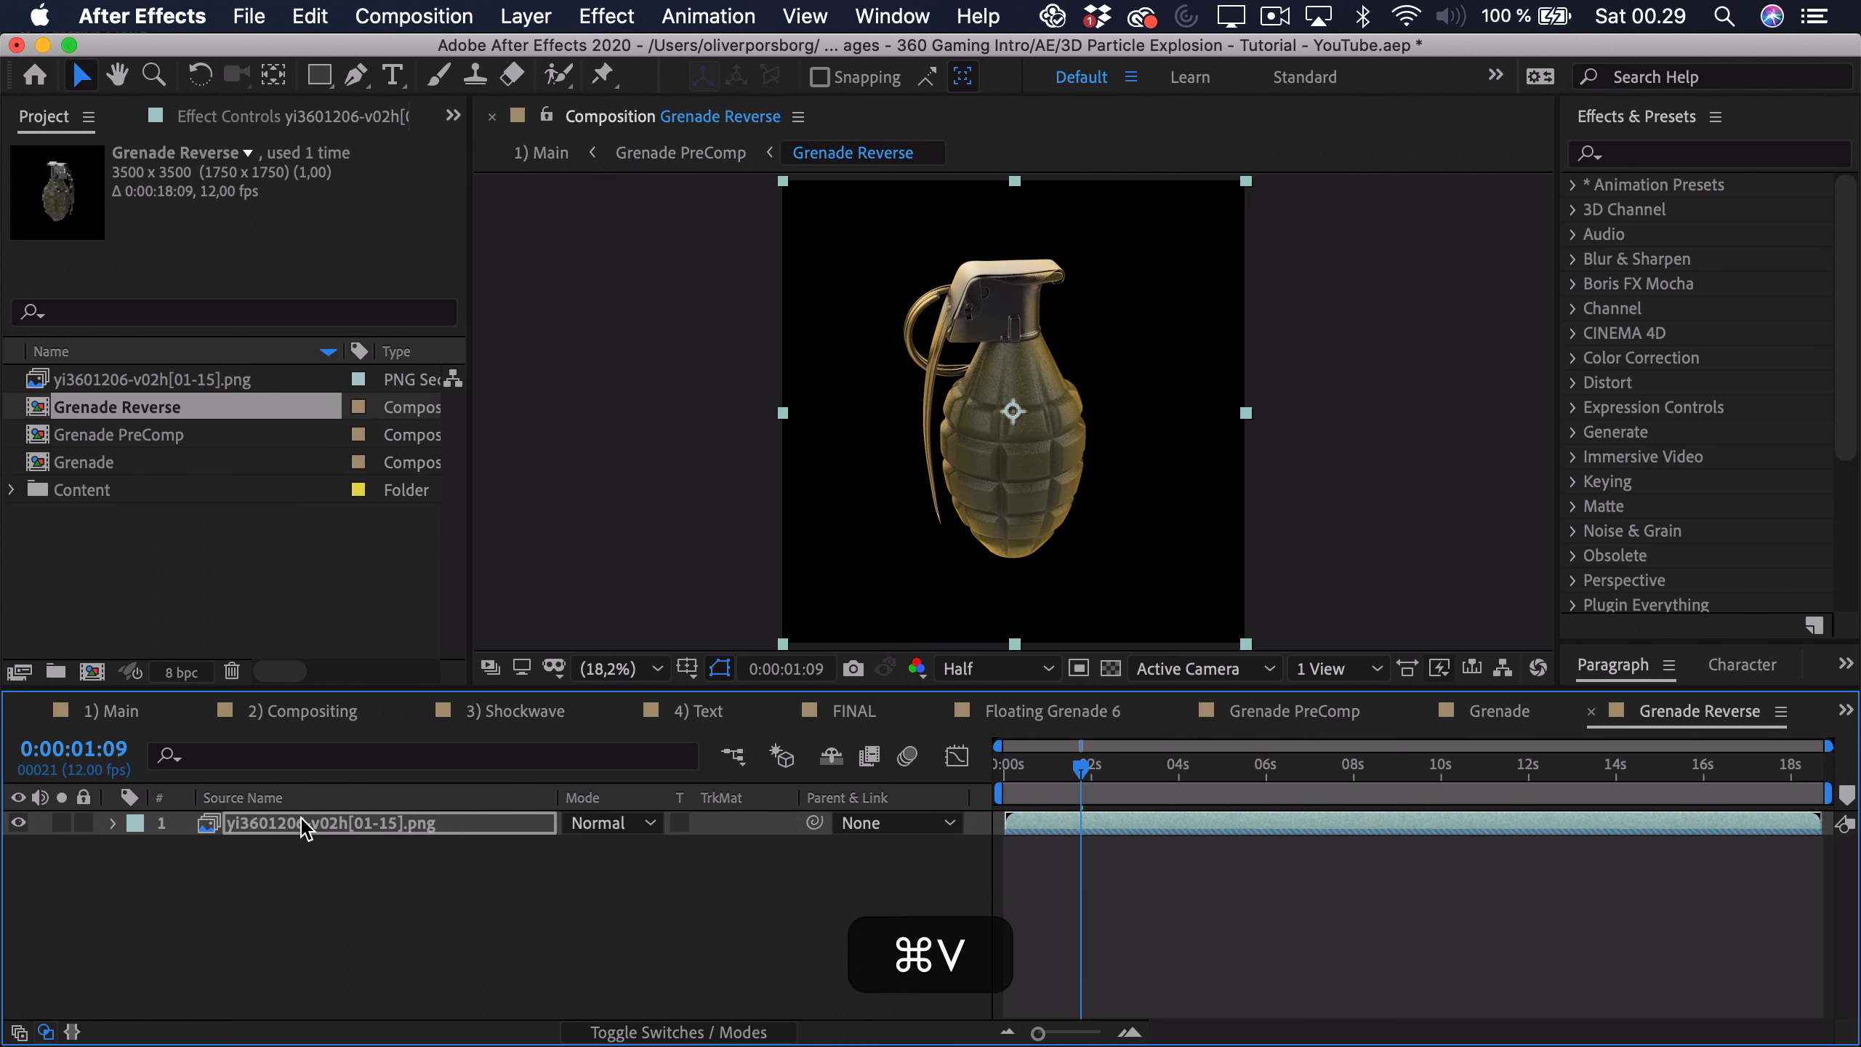
left_click(118, 711)
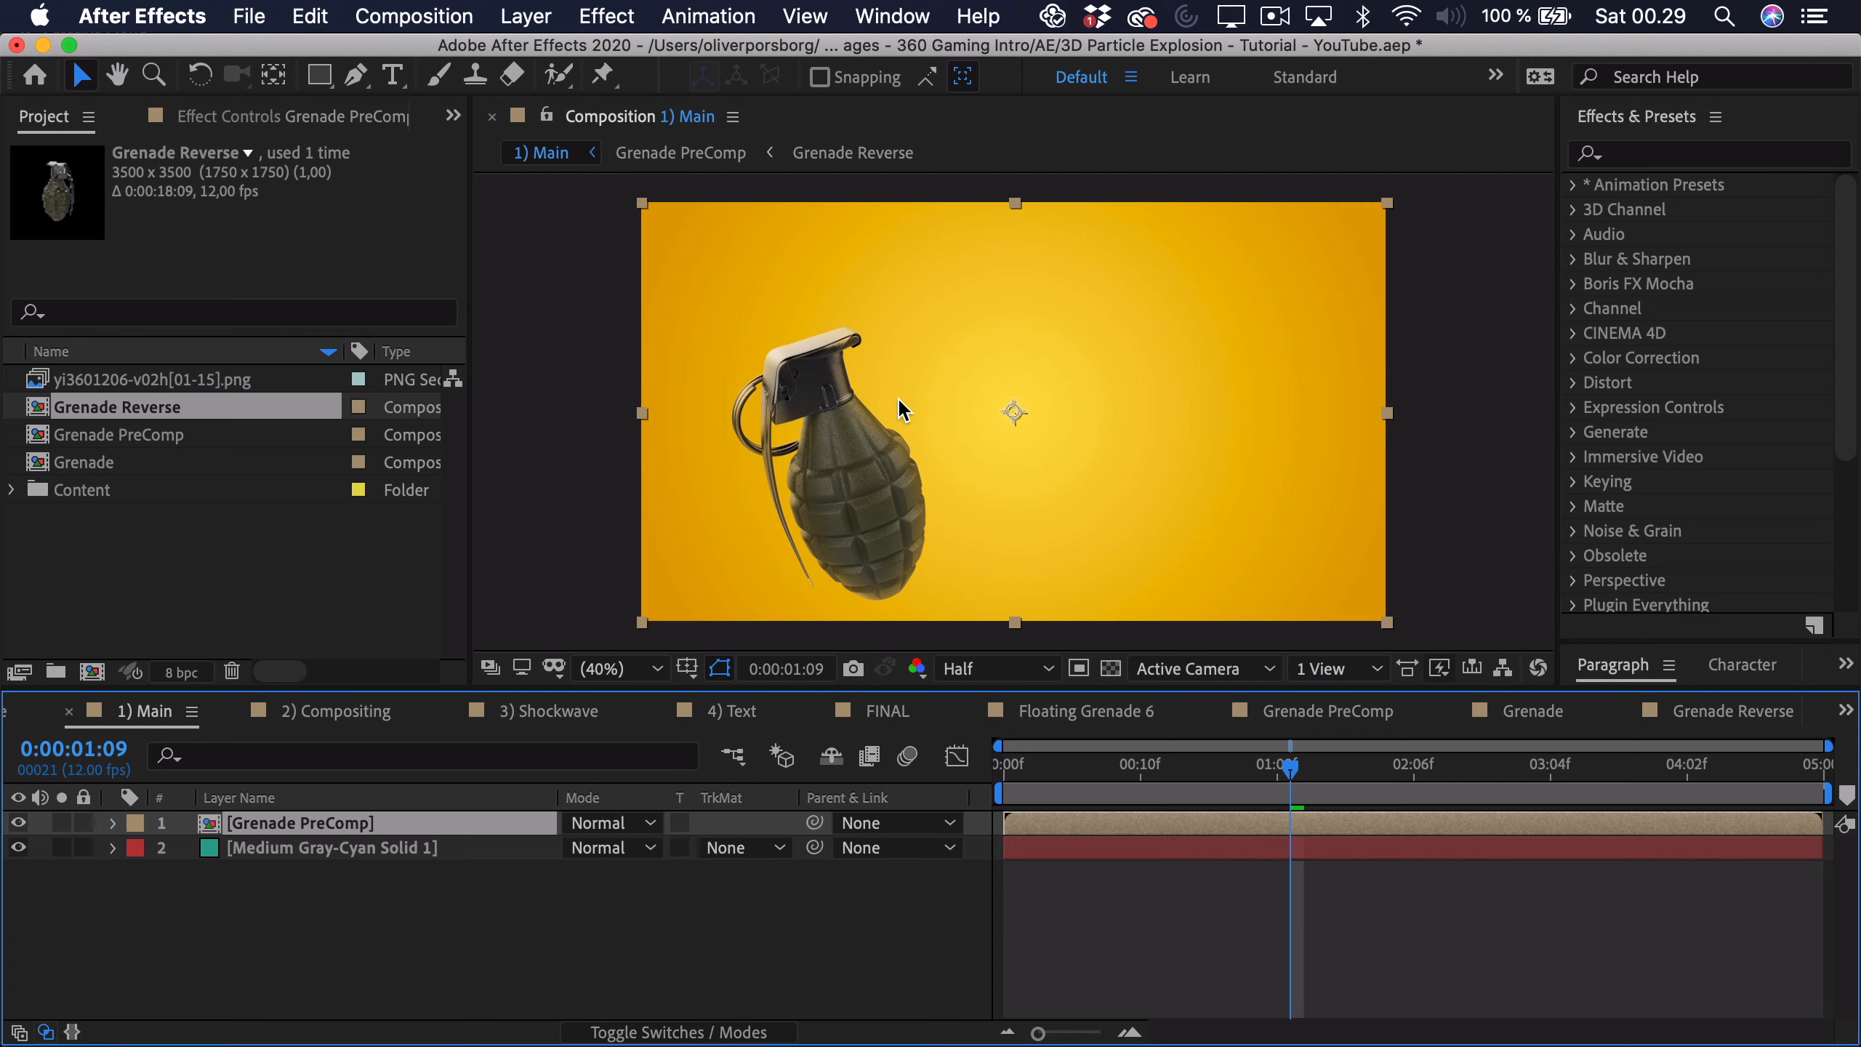
Step: Duplicate the Grenade PreComp composition in the project and add the copy as the top layer of 1) Main
key("super+shift+a")
left_click(123, 434)
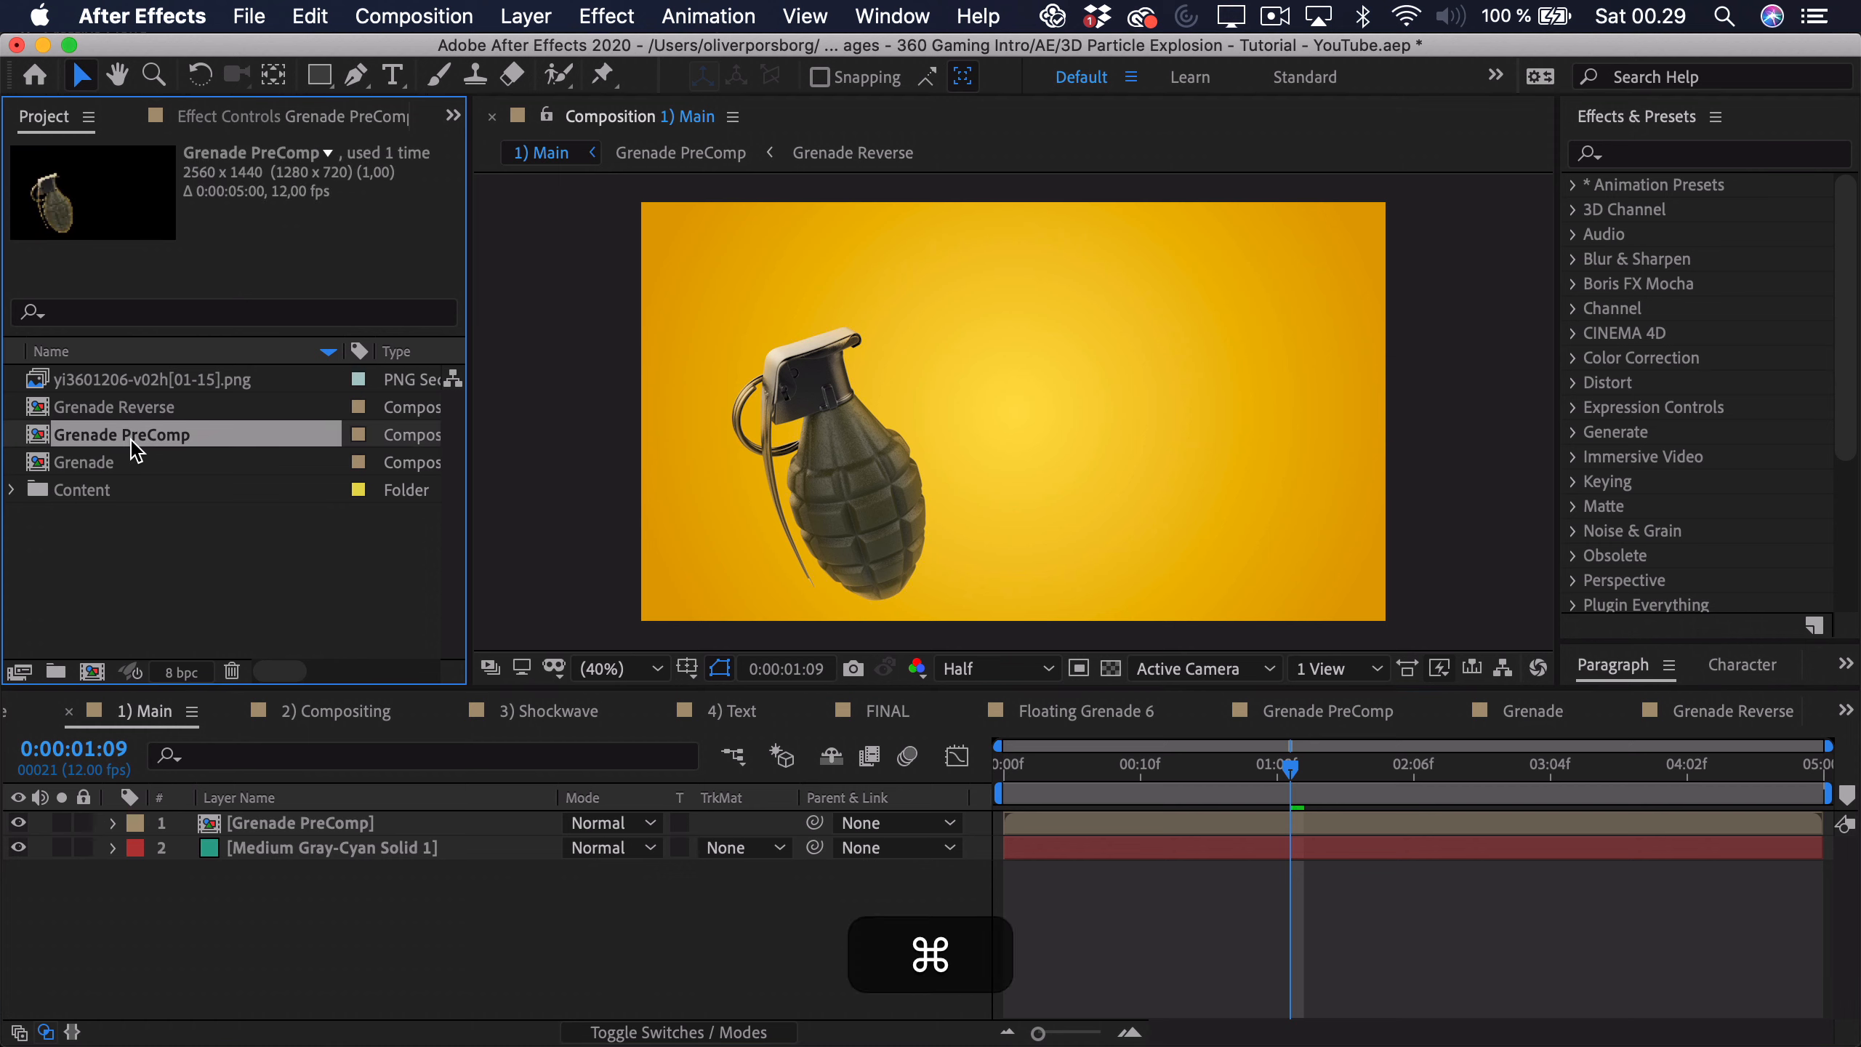
key("super+d")
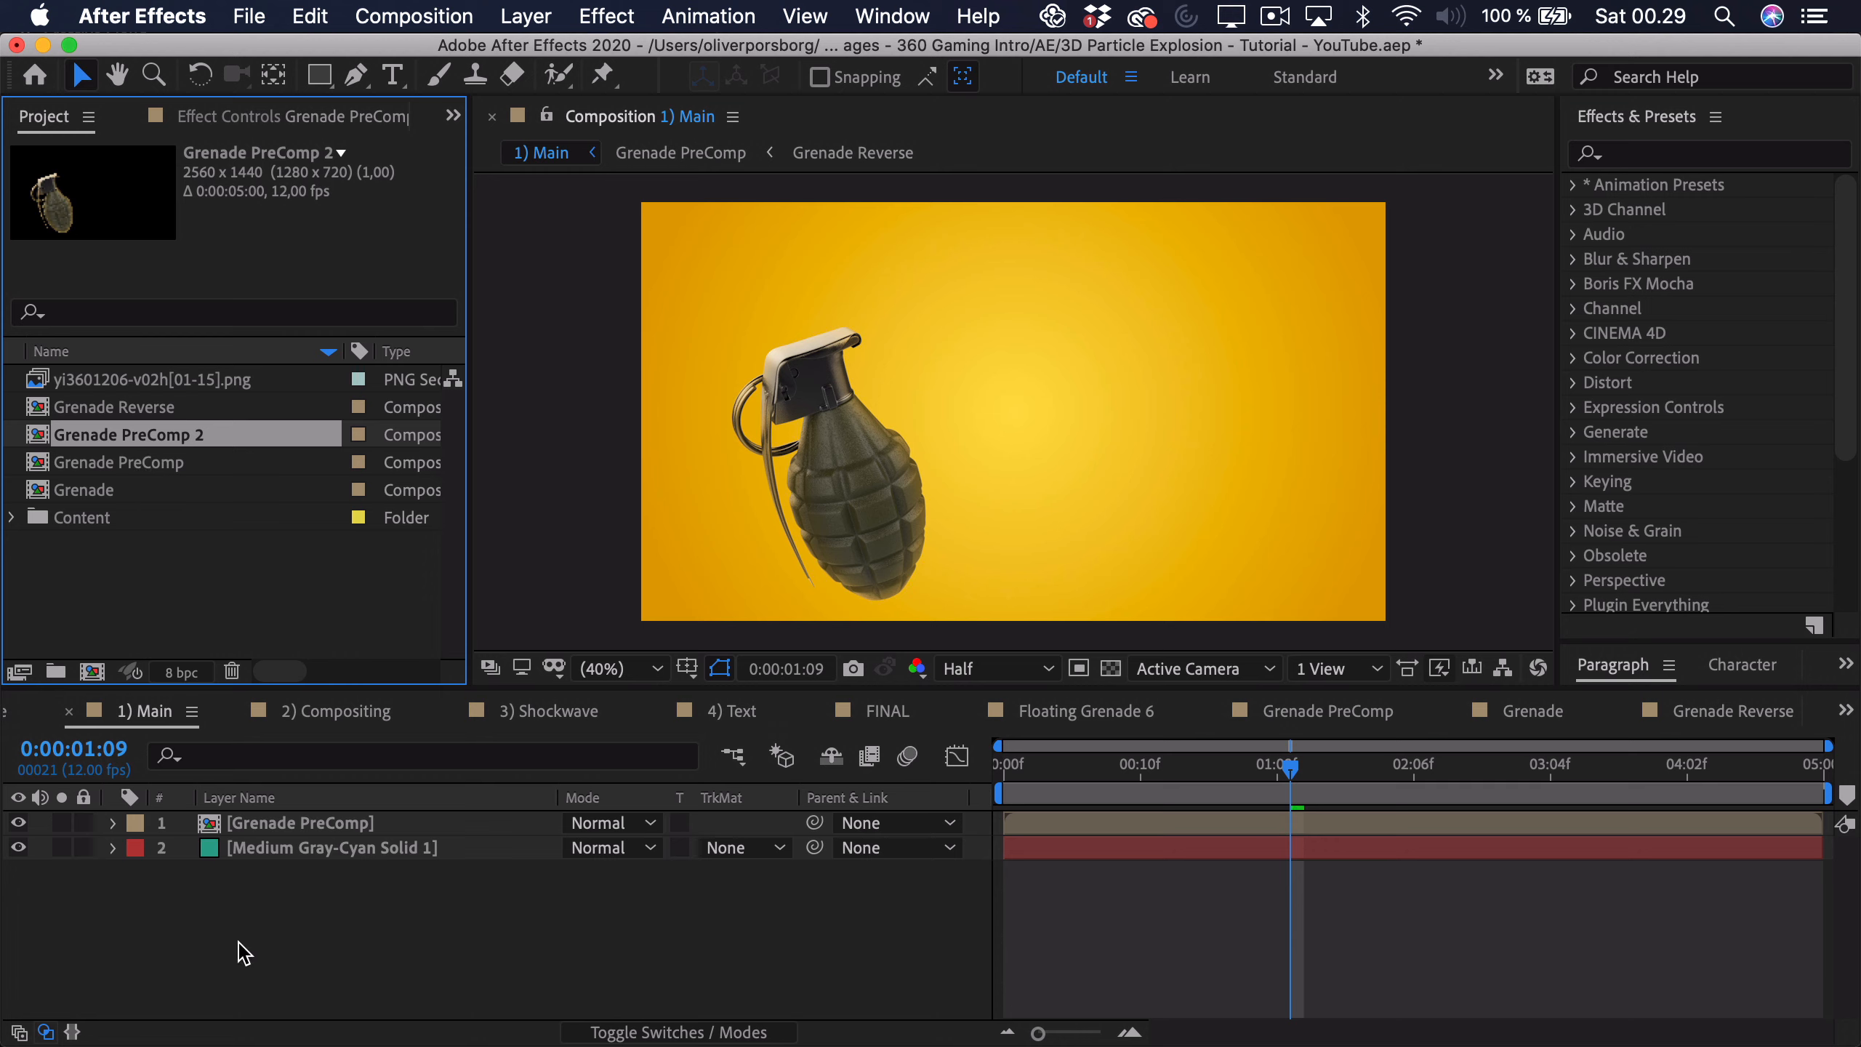
left_click_drag(135, 437, 257, 817)
left_click_drag(256, 817, 256, 817)
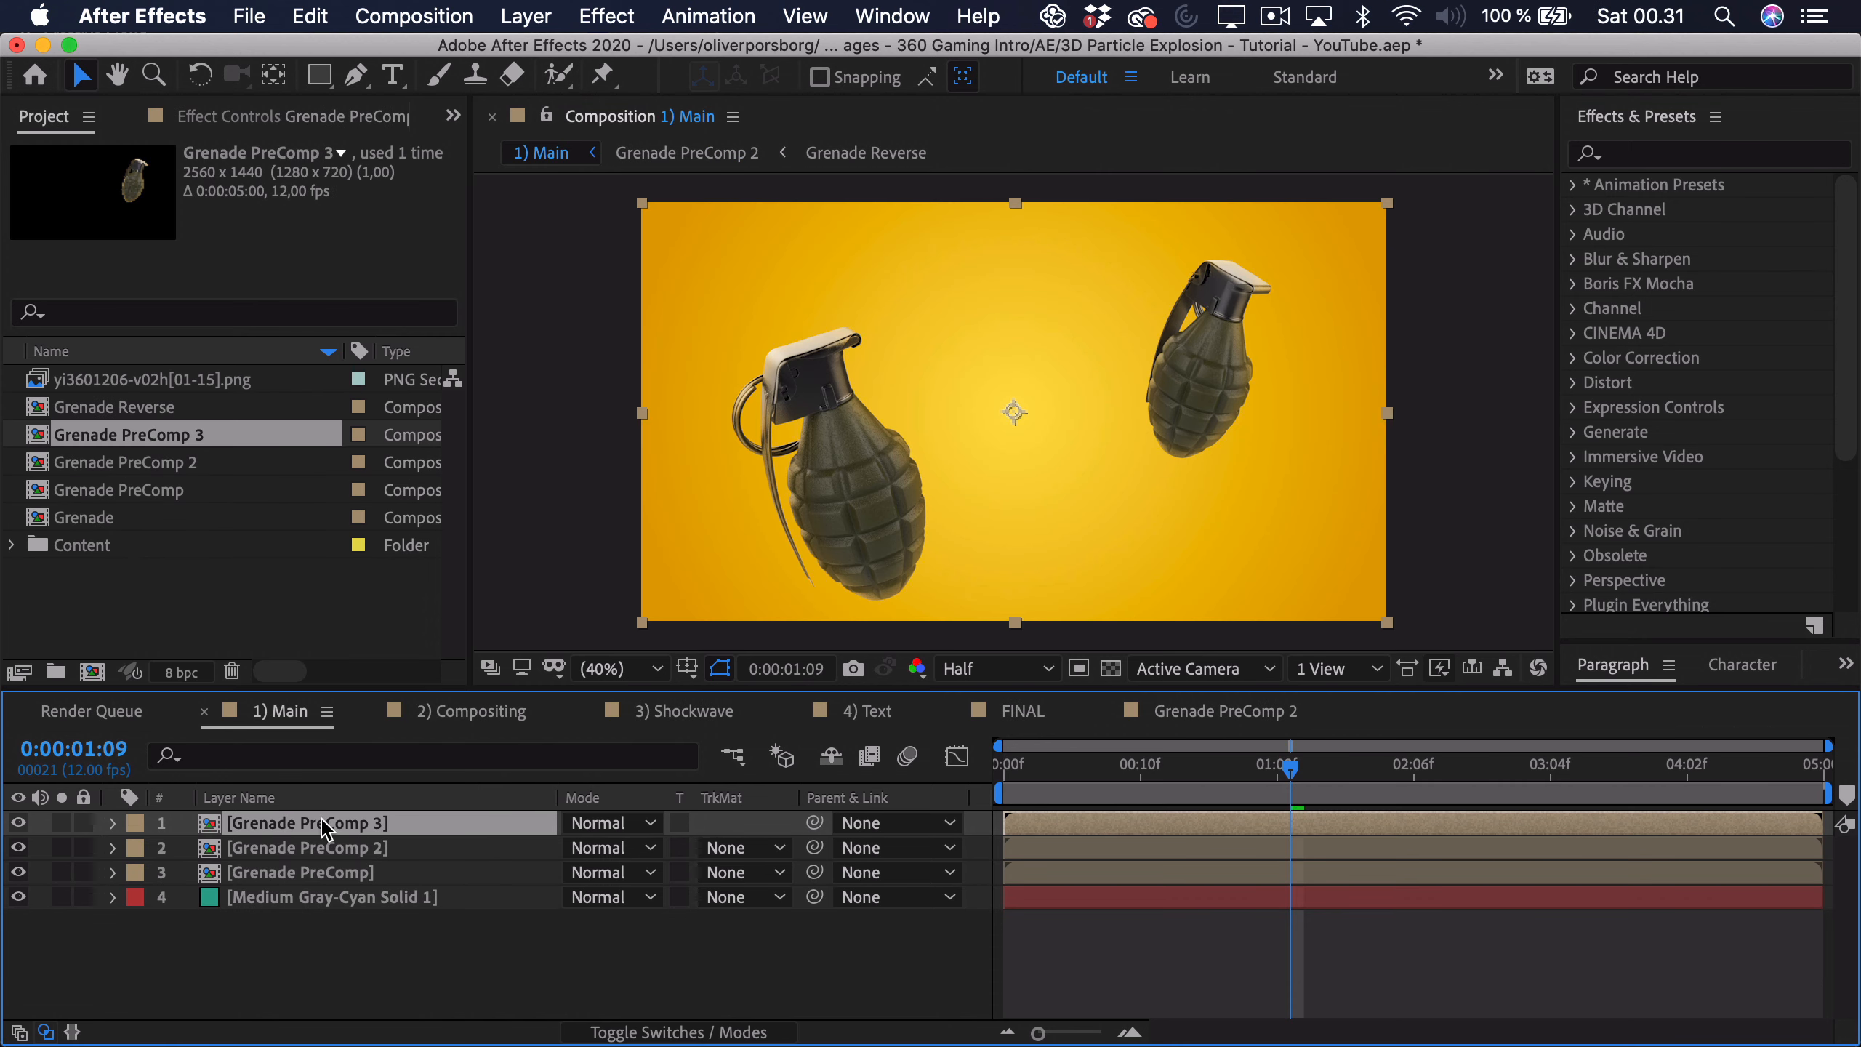
Step: In Grenade PreComp 3, adjust the CTRL external rotation and scale, enable Reverse, set Time Offset to 46, and return to 1) Main
double_click(324, 828)
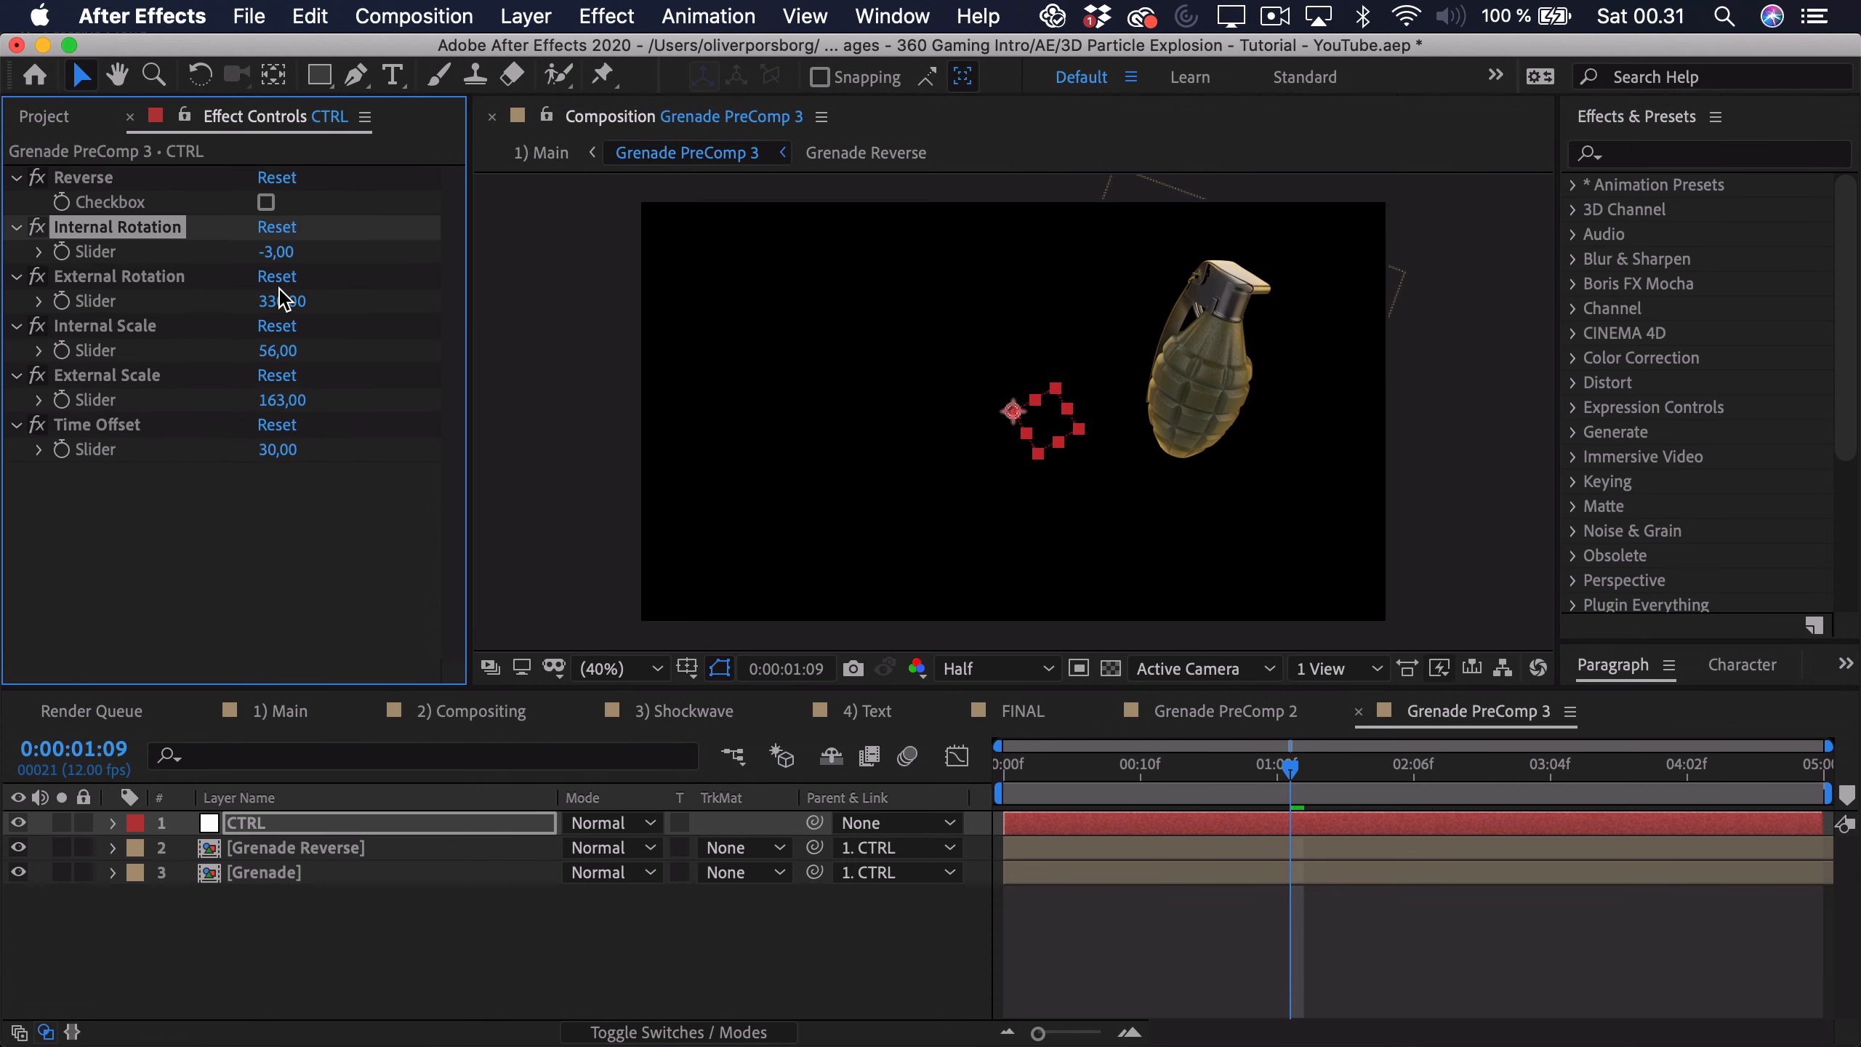
left_click_drag(282, 300, 302, 353)
left_click_drag(282, 399, 307, 390)
left_click_drag(275, 301, 309, 253)
left_click(266, 203)
left_click_drag(271, 449, 294, 450)
left_click(291, 703)
Step: Duplicate Grenade PreComp 3 in the project and place the copy at the top of the 1) Main layer stack
left_click(44, 116)
key("super+d")
left_click_drag(137, 433, 332, 817)
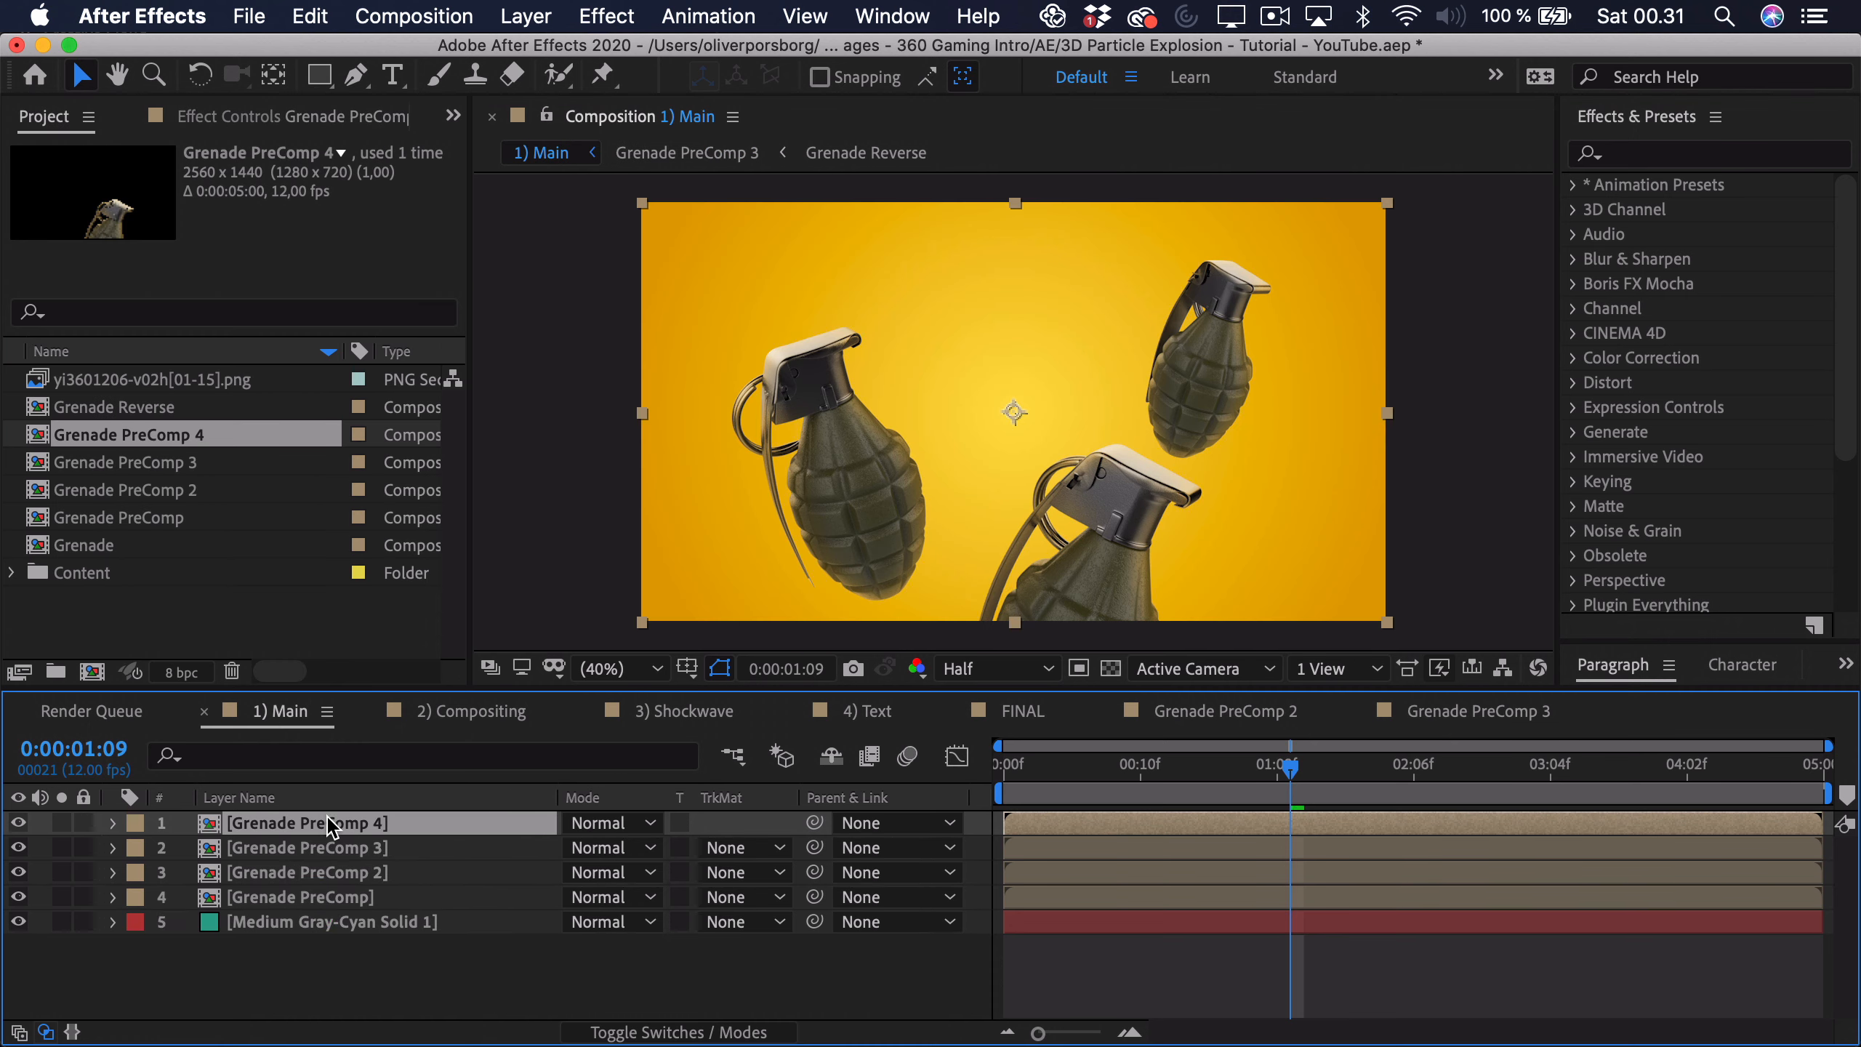
Step: Open Grenade PreComp 4, change the CTRL External Rotation, and set External Scale to 98 and Internal Scale to 51
double_click(332, 822)
left_click(219, 120)
left_click_drag(278, 301, 372, 320)
left_click_drag(288, 400, 257, 400)
left_click_drag(279, 351, 261, 400)
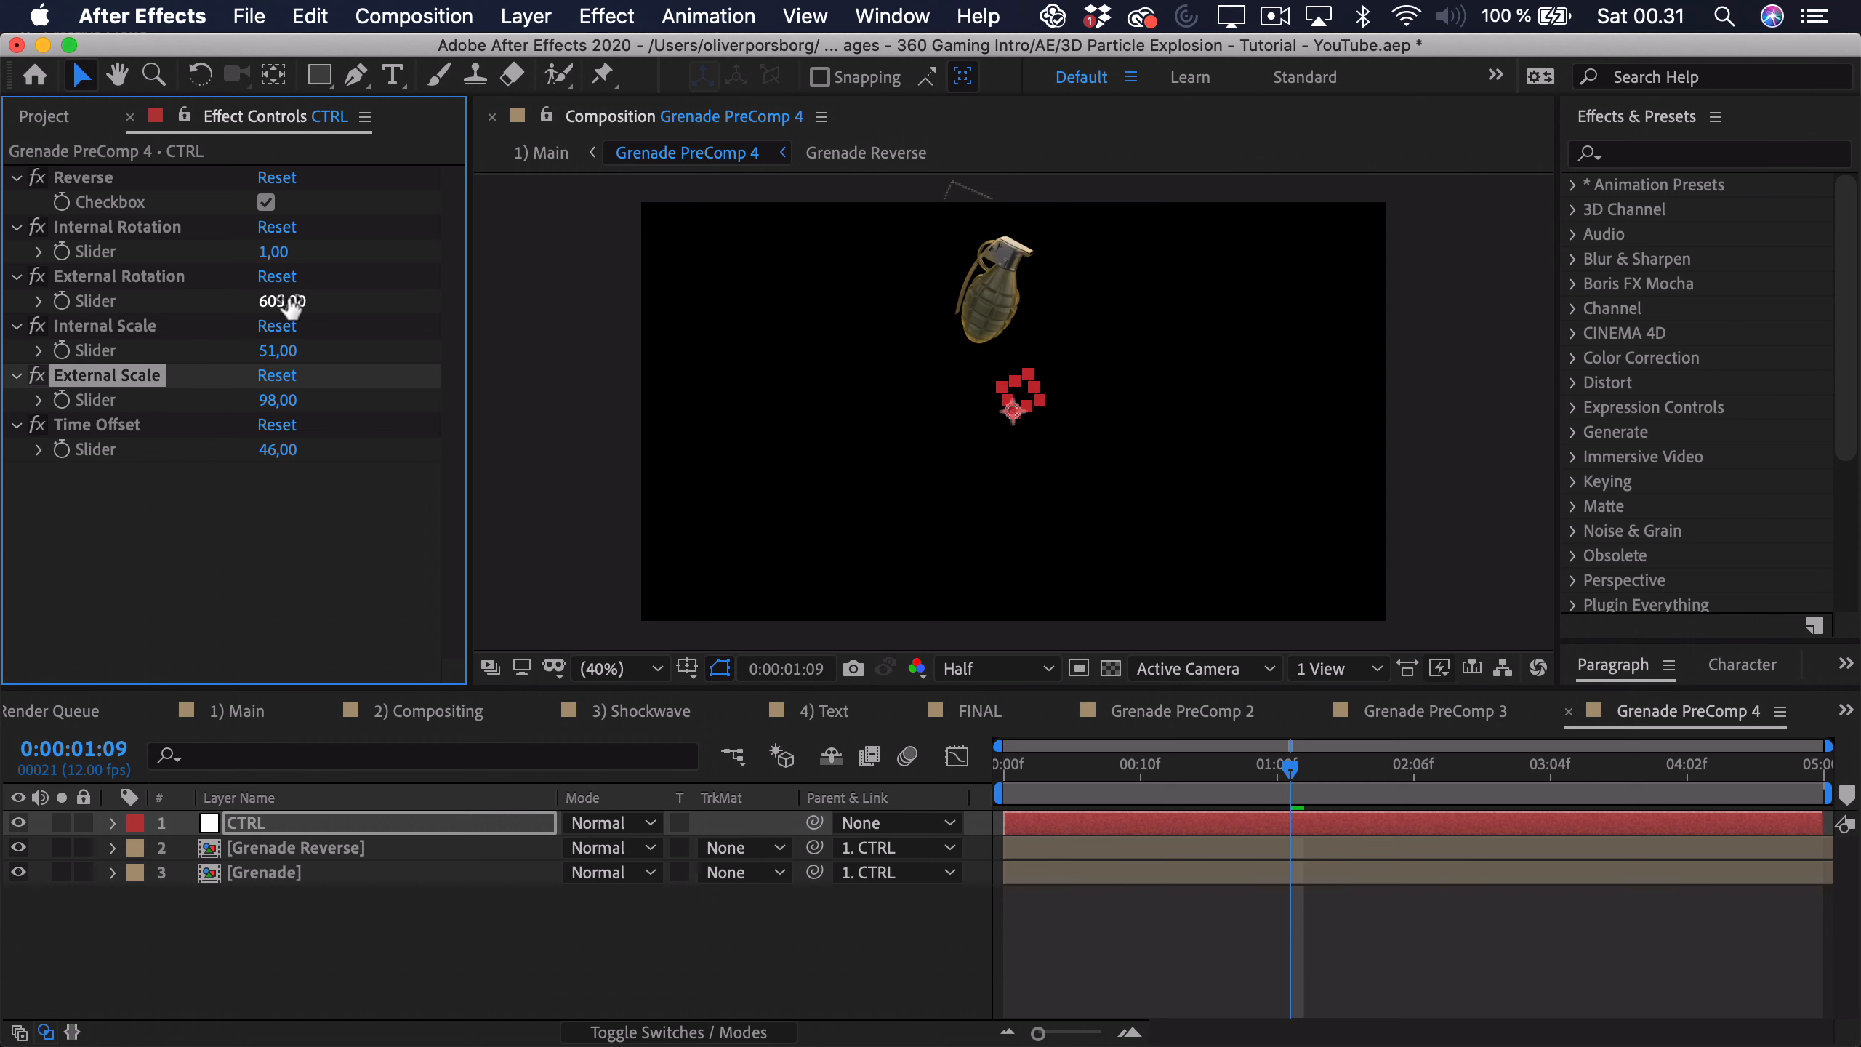
Step: Fine-tune Grenade PreComp 4's rotations, internal scale and time offset for a small grenade above the centre, and return to 1) Main
left_click_drag(290, 303, 286, 301)
left_click_drag(278, 252, 256, 251)
left_click_drag(287, 353, 297, 355)
left_click_drag(277, 449, 291, 449)
left_click(237, 711)
left_click(630, 945)
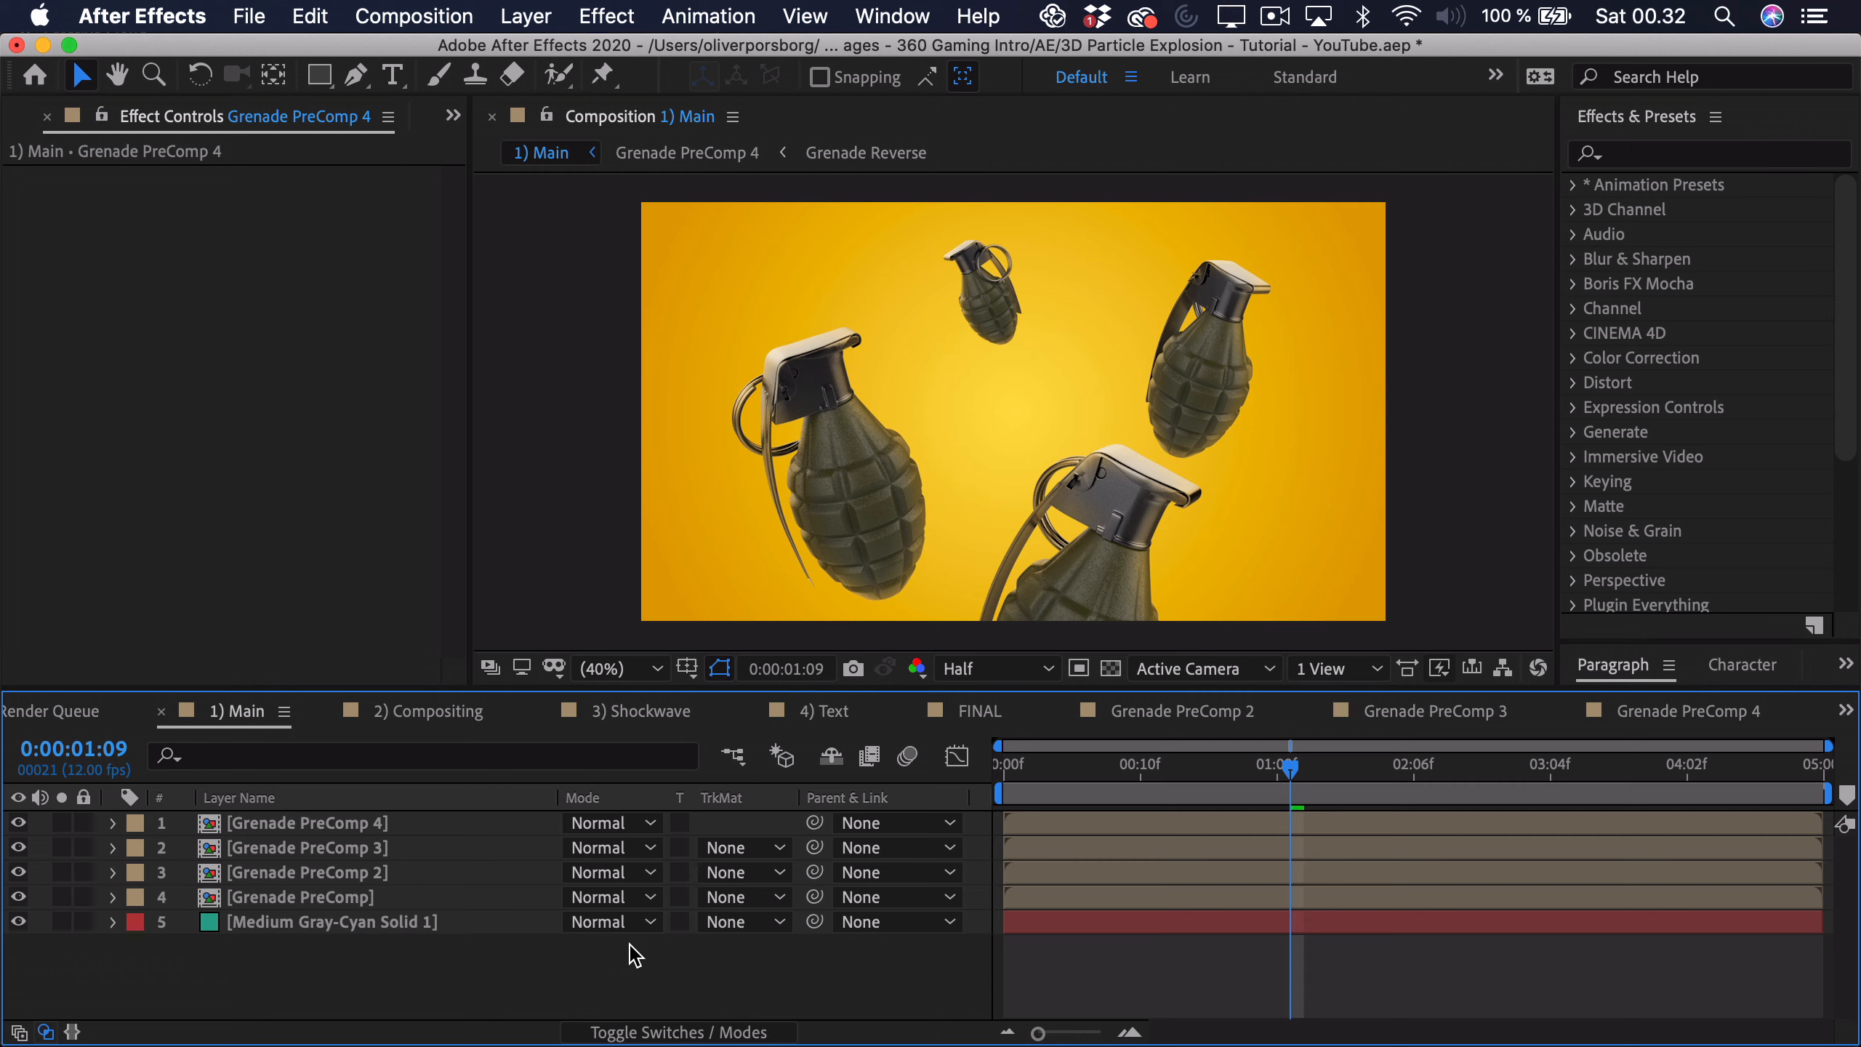
Step: Add a null object to 1) Main, duplicate the four Grenade PreComp layers and parent the duplicates to the null
key("super+alt+shift+y")
left_click(326, 922)
left_click(320, 845, "shift")
key("super+d")
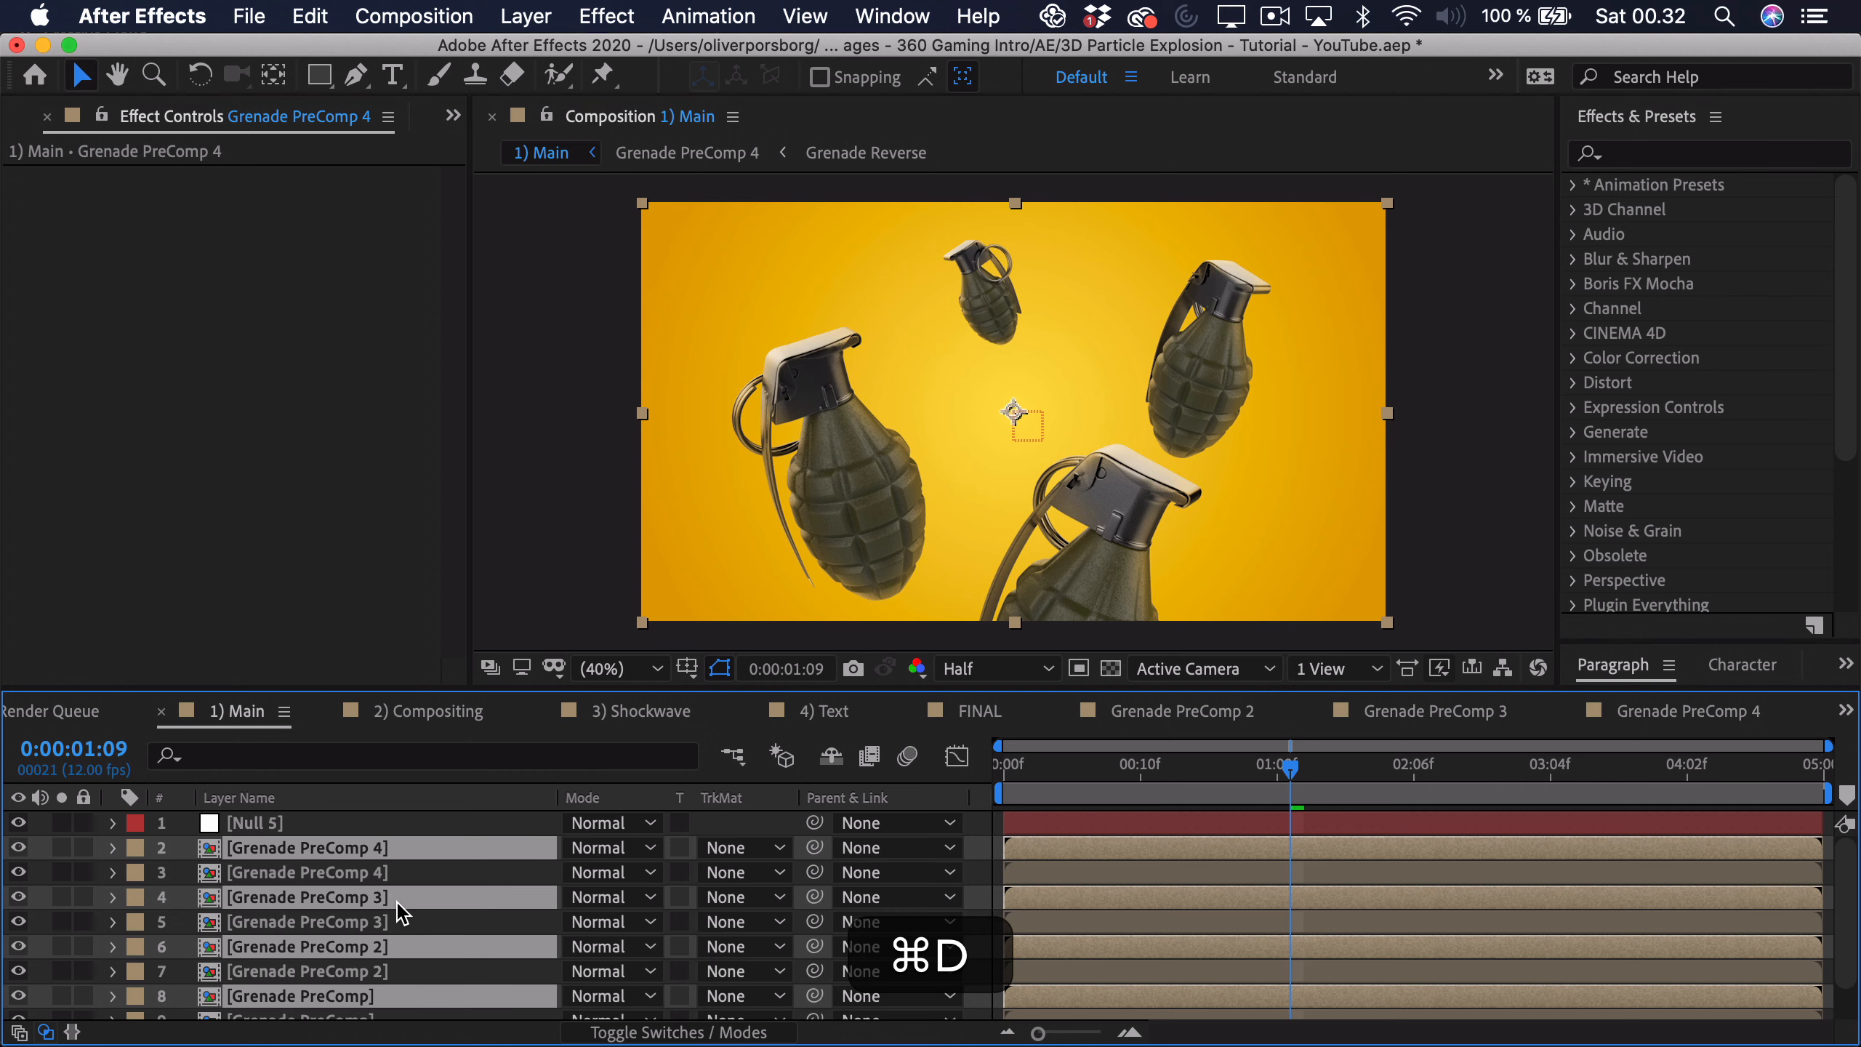
key("super+z")
left_click_drag(821, 852, 415, 832)
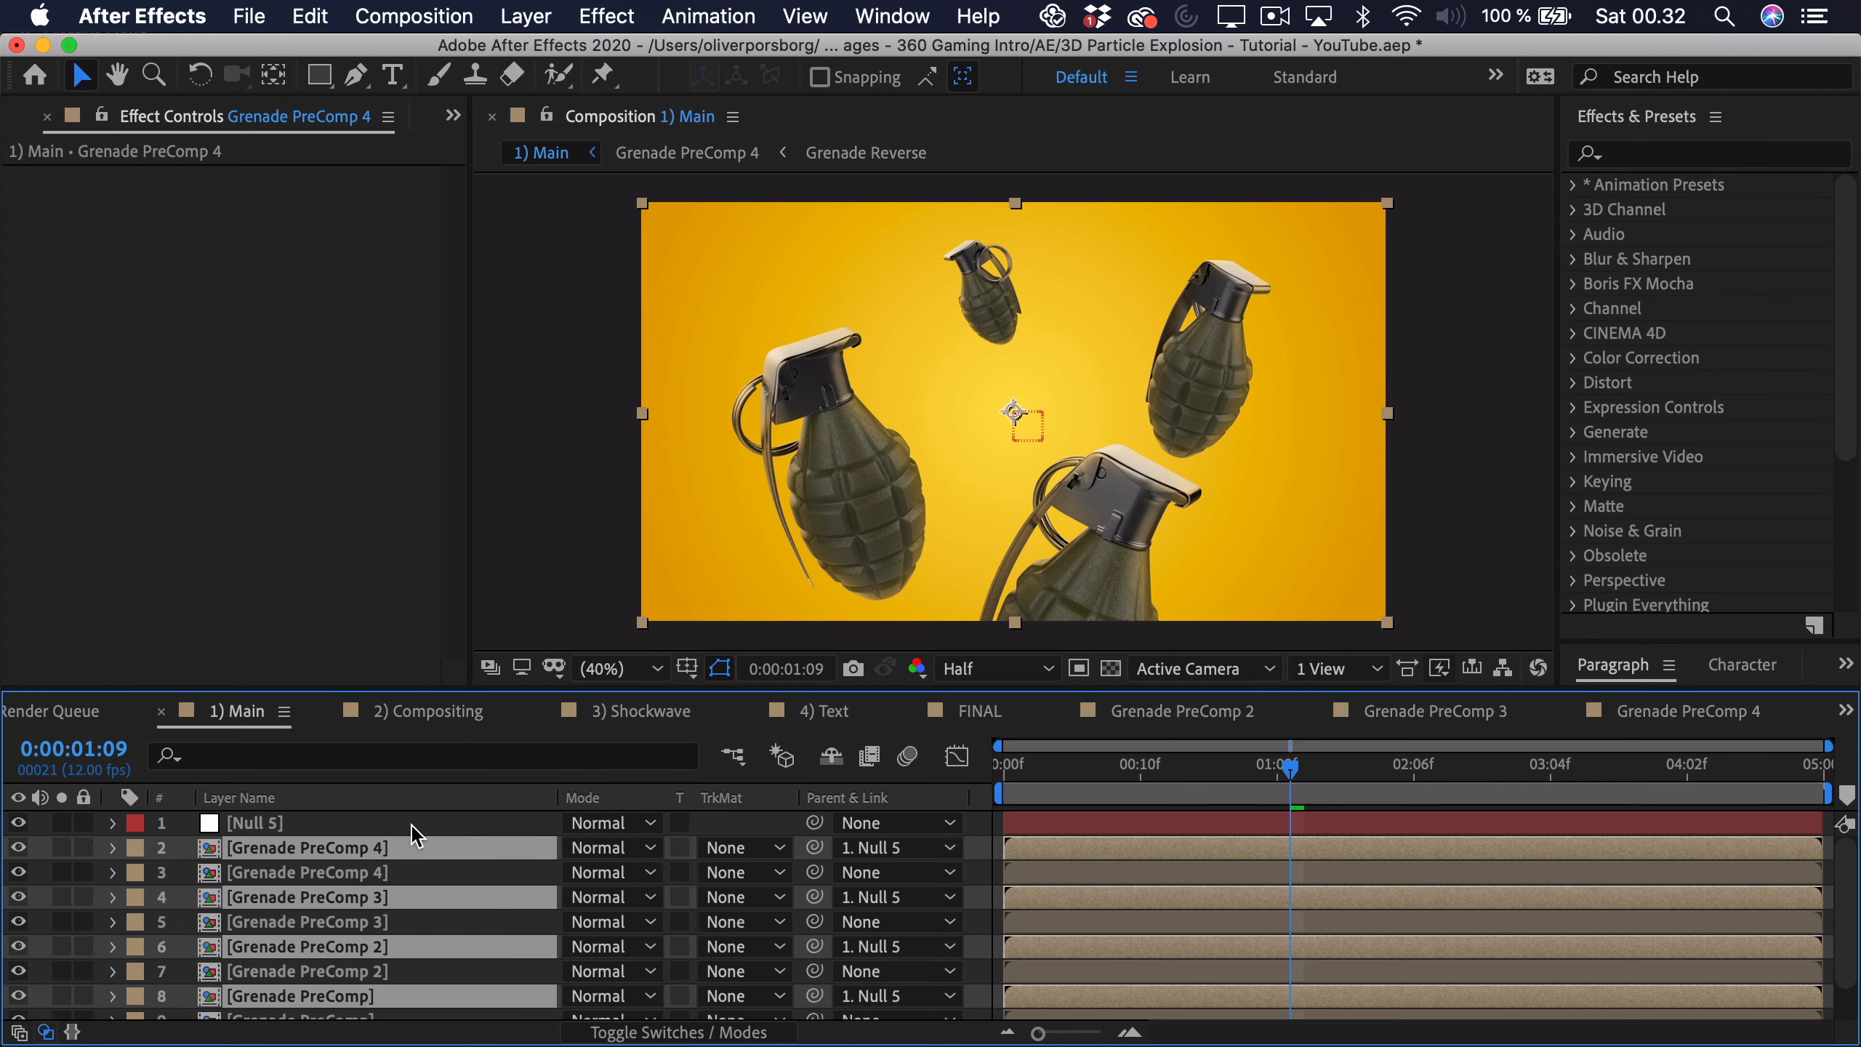
Step: Mirror the null horizontally and enlarge its Scale to -217, 217%, and preview the fuller field of grenades
left_click(415, 834)
key("s")
left_click(573, 848)
left_click(610, 849)
type("-100")
key("Return")
left_click(573, 849)
left_click_drag(654, 851, 811, 838)
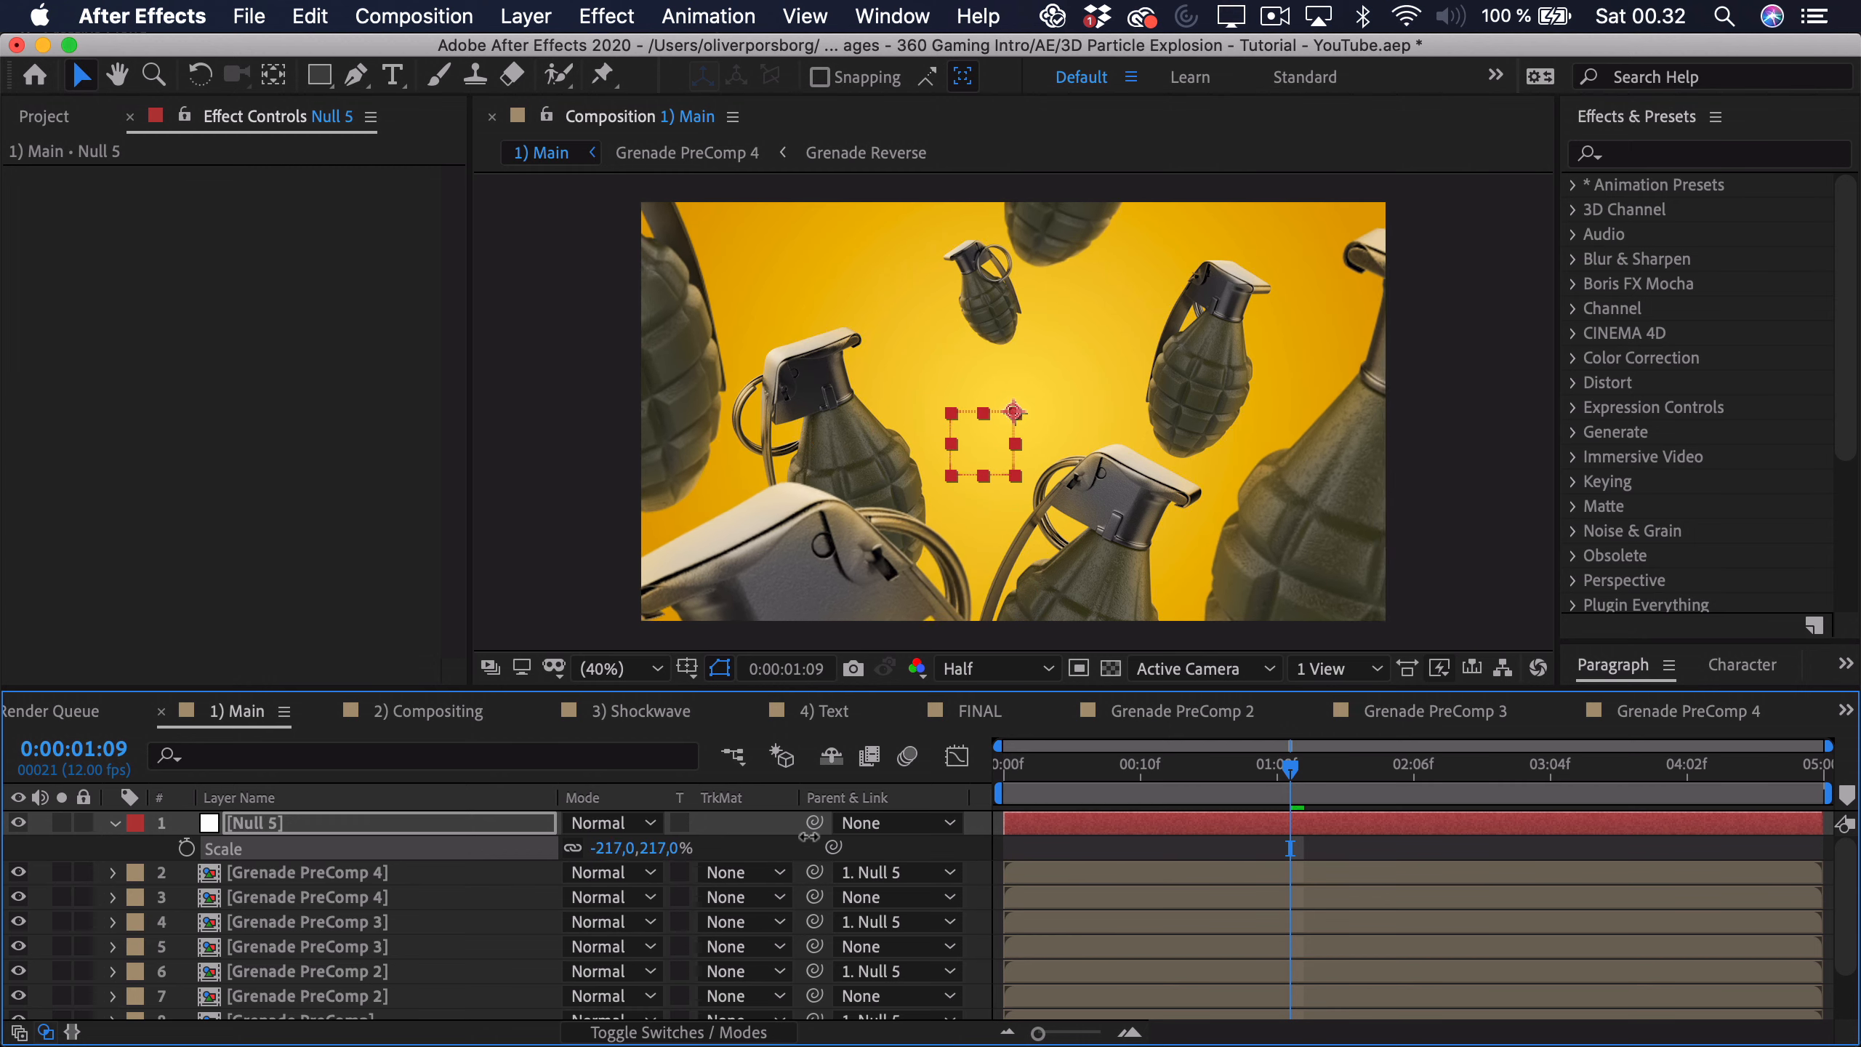
key("space")
key("space")
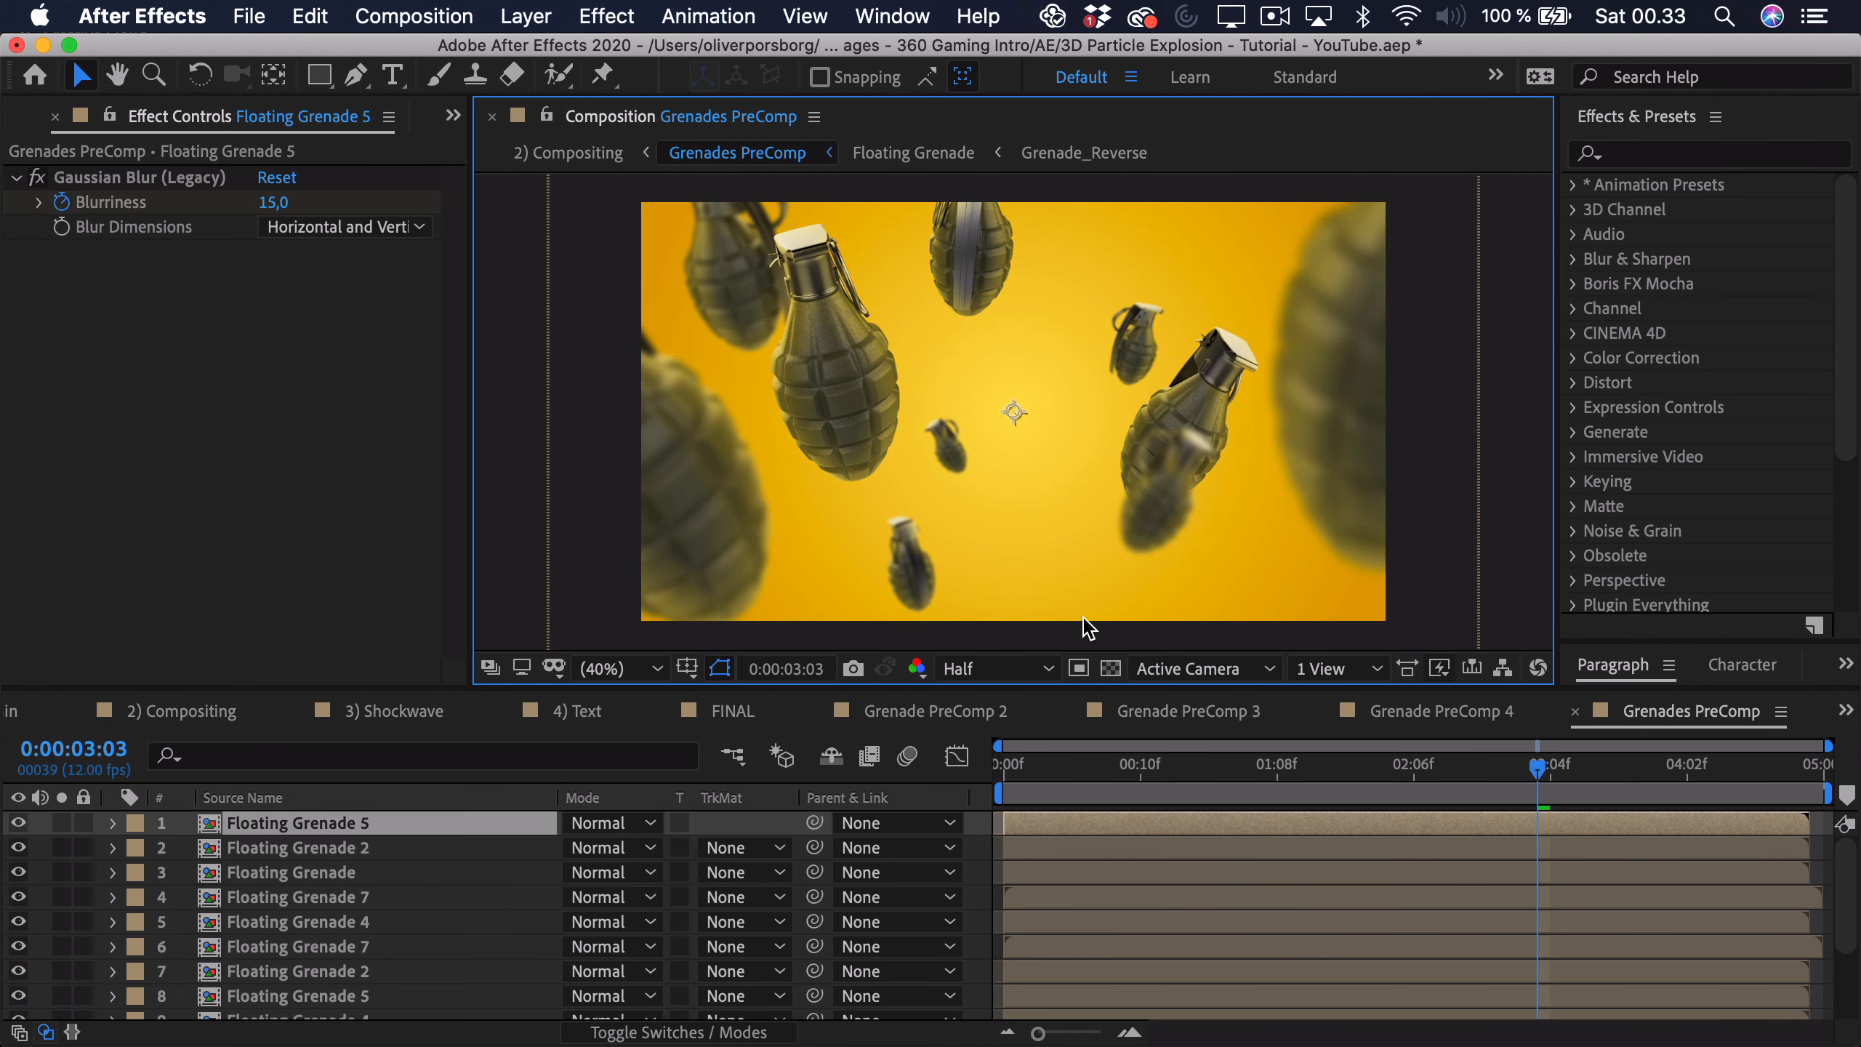
Step: Examine the Gaussian Blur effect and the Blurriness keyframes on the Floating Grenade layers in Grenades PreComp
left_click(1329, 352)
left_click(1714, 155)
type("gaussian")
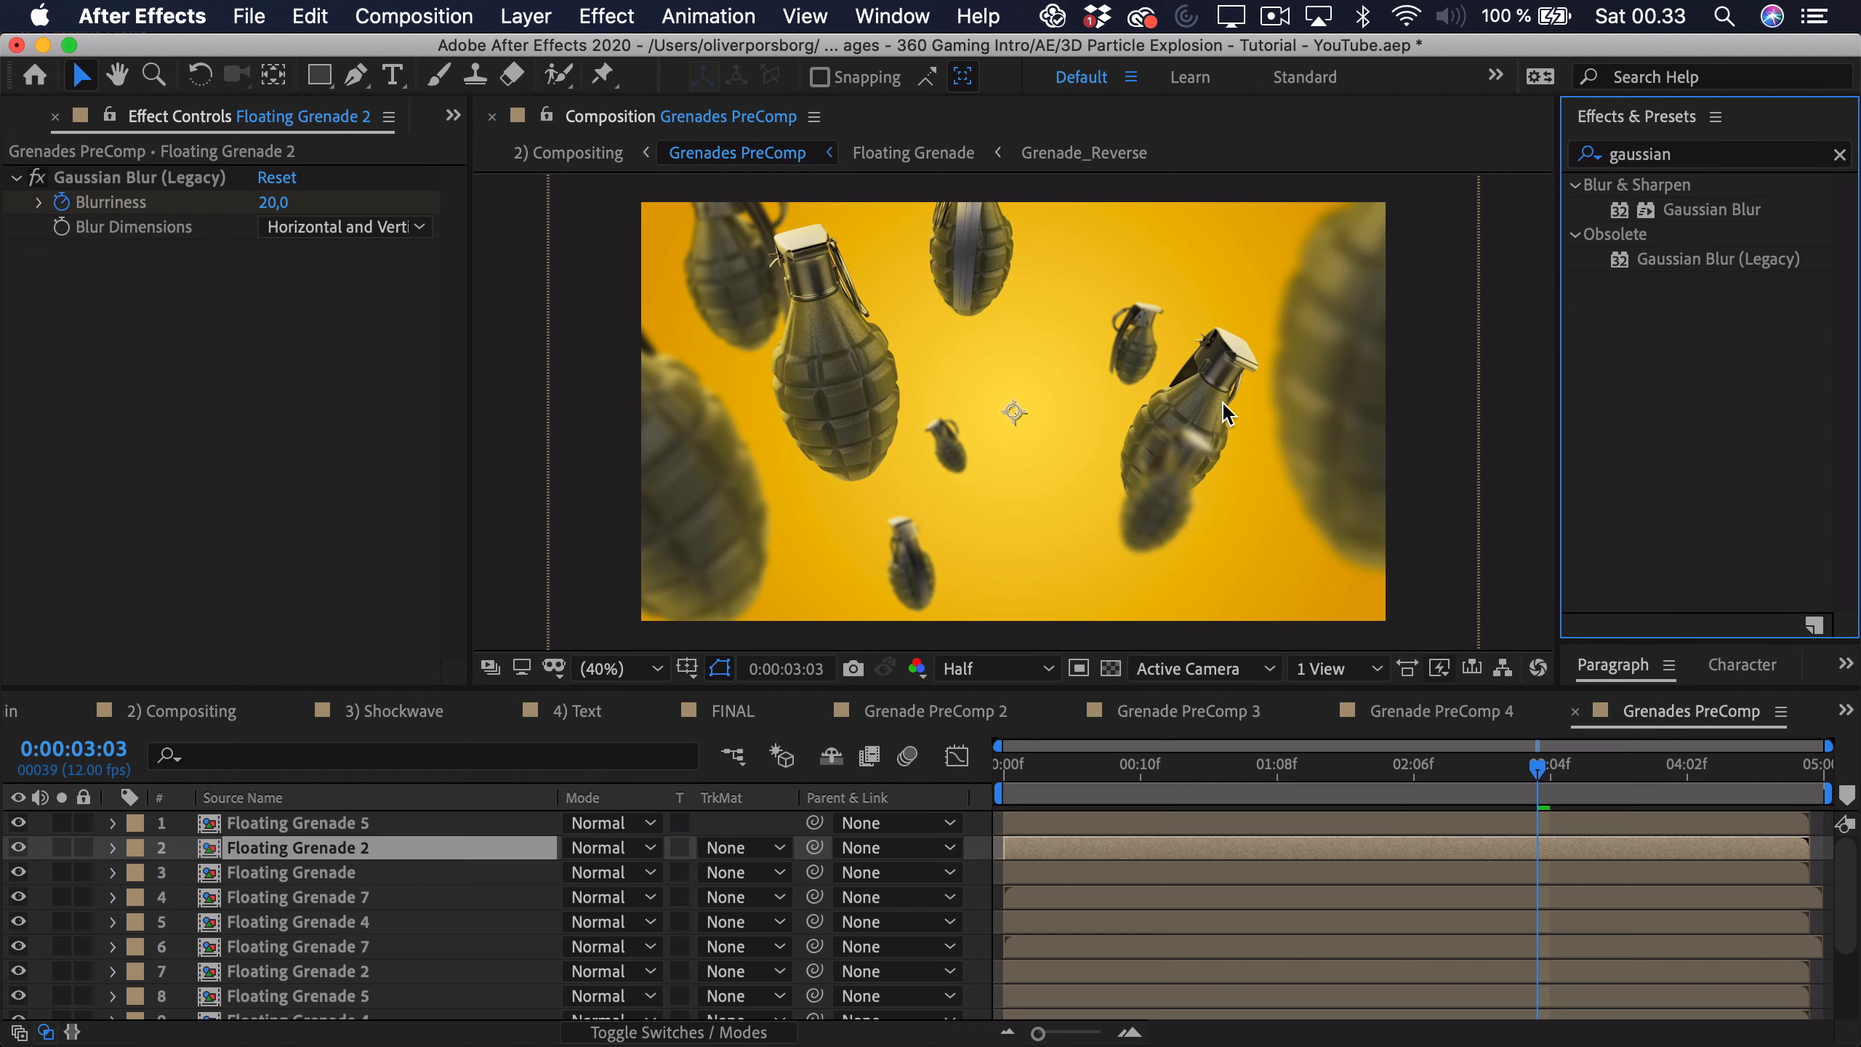
left_click_drag(1413, 768, 1243, 783)
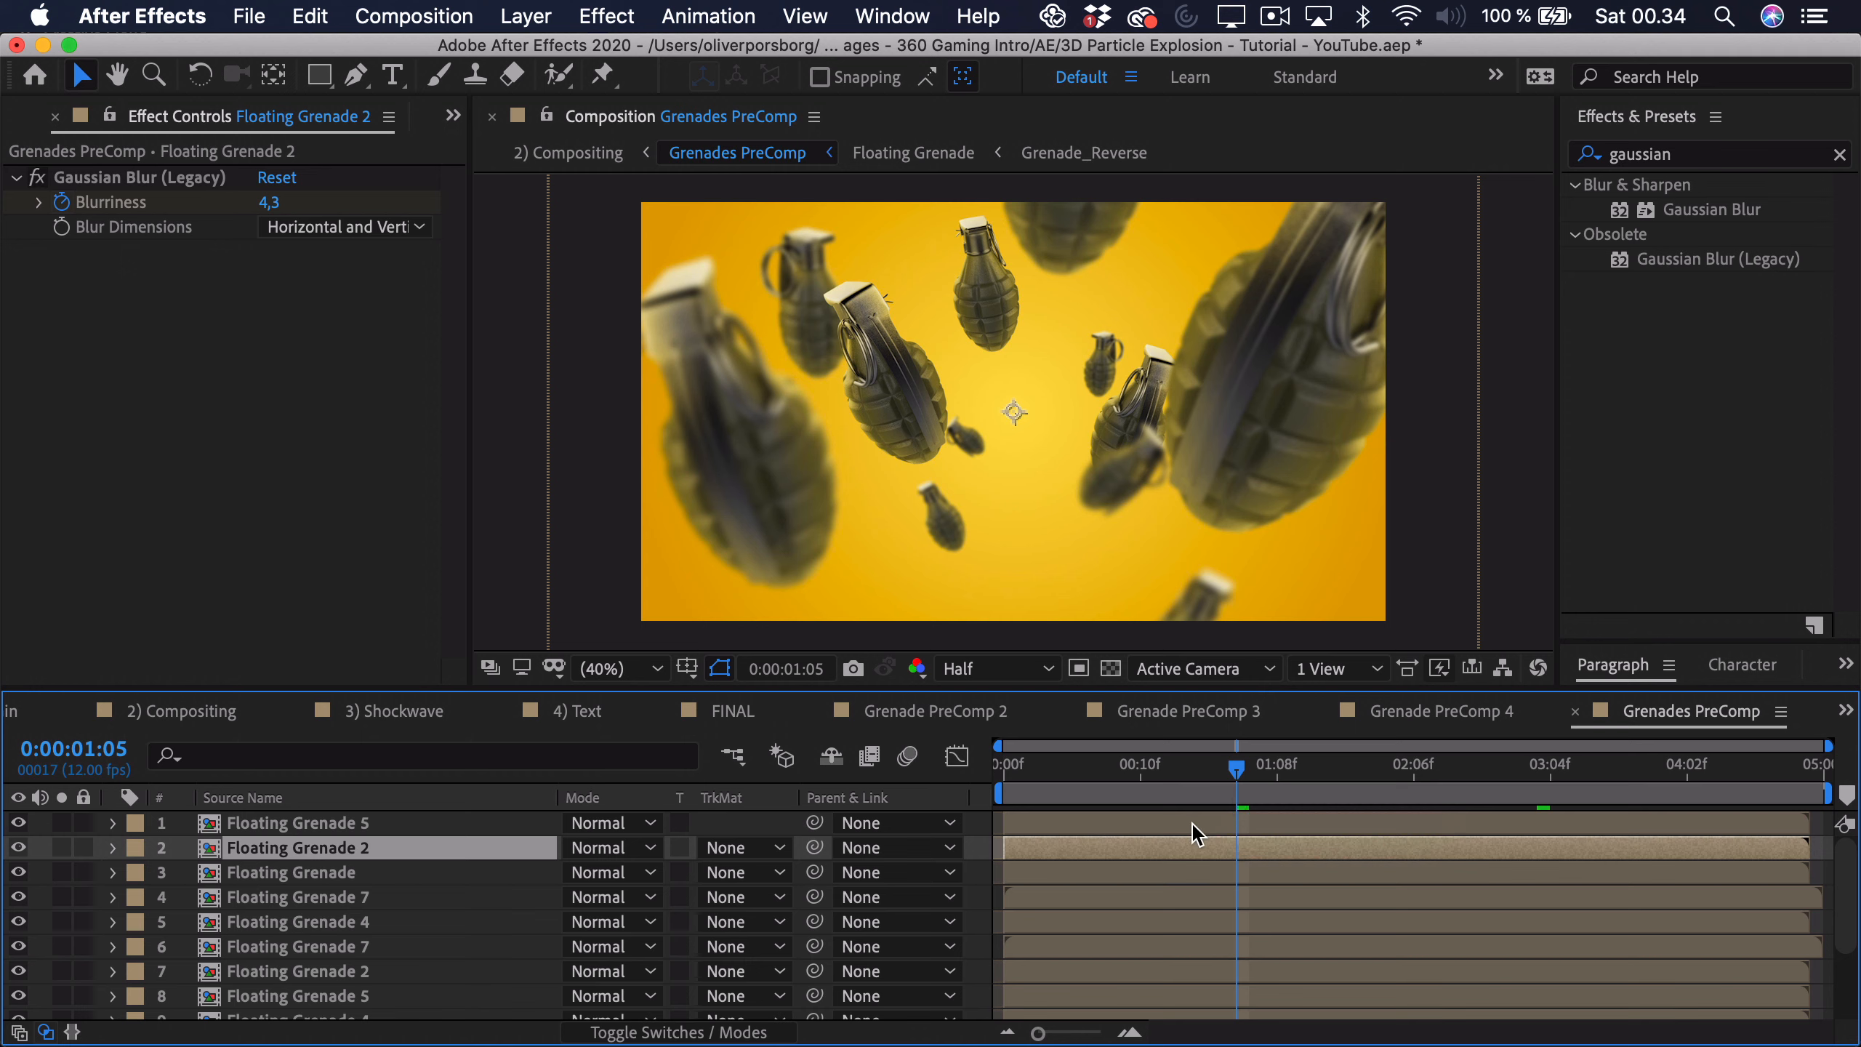
key("super+a")
key("super+u")
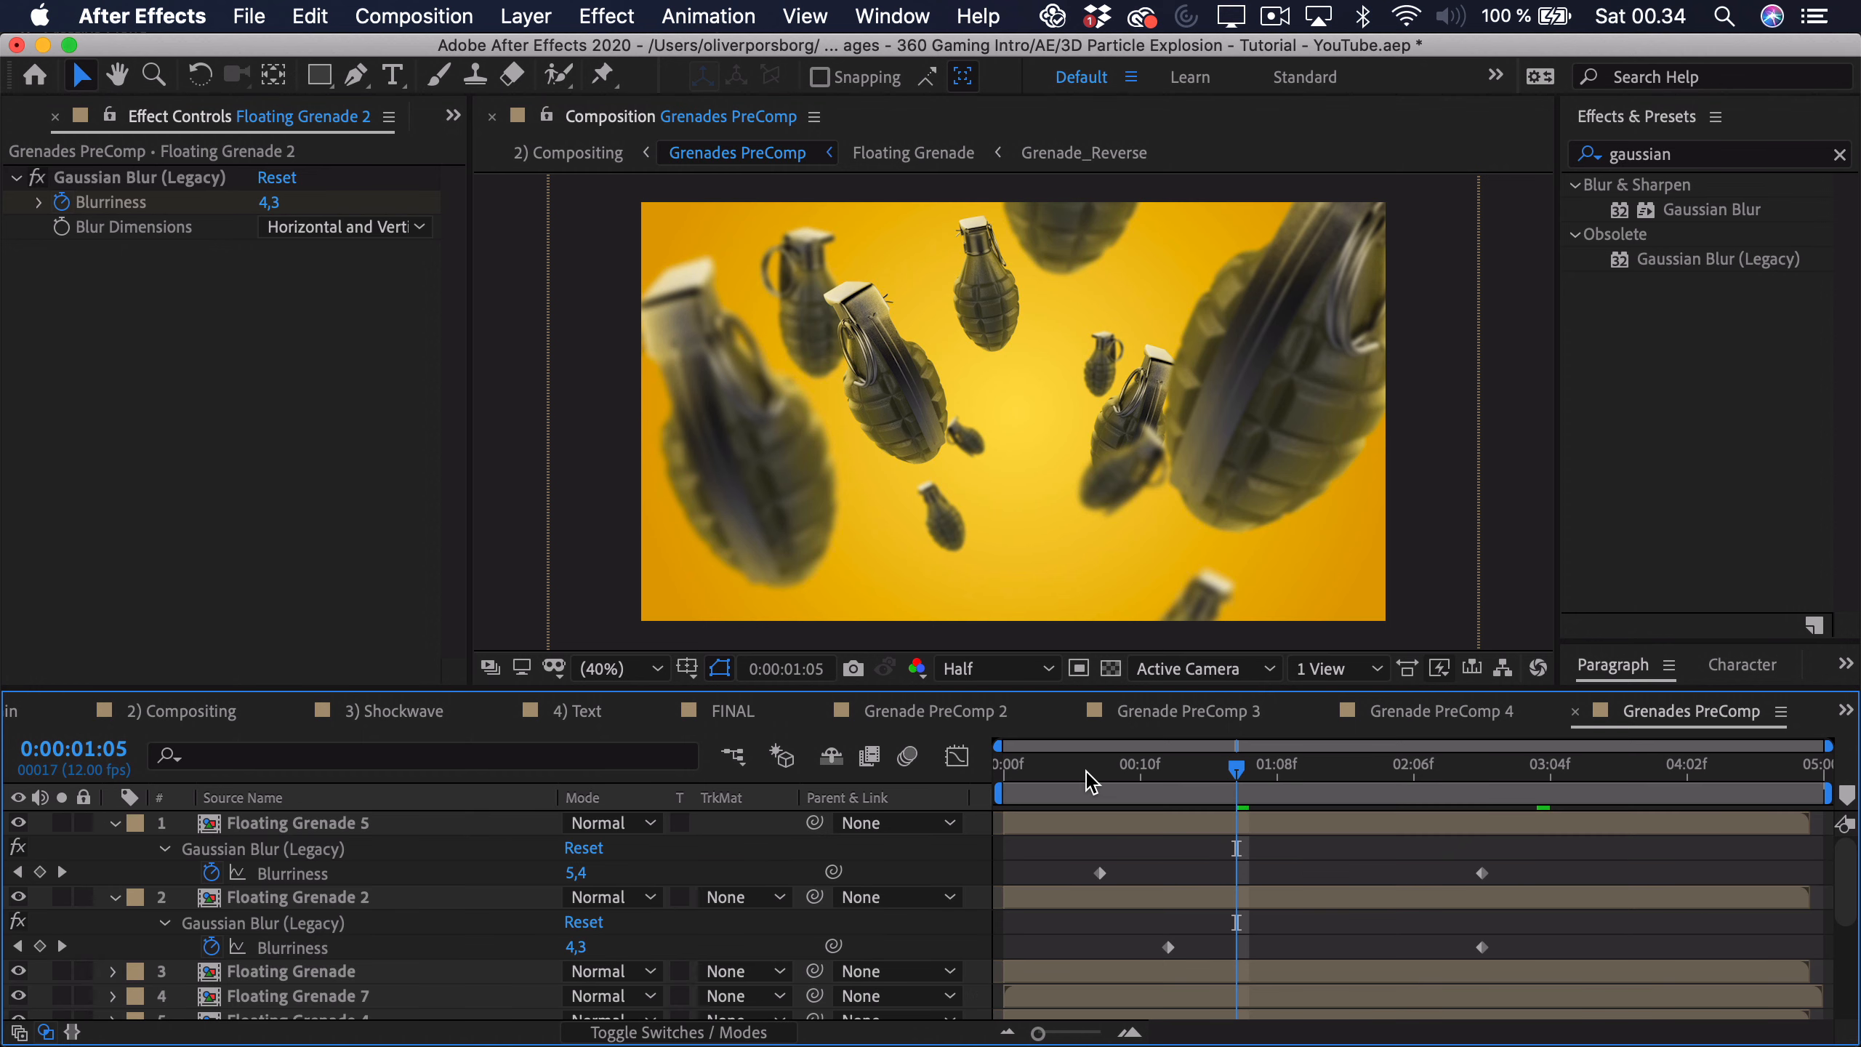
left_click(1092, 782)
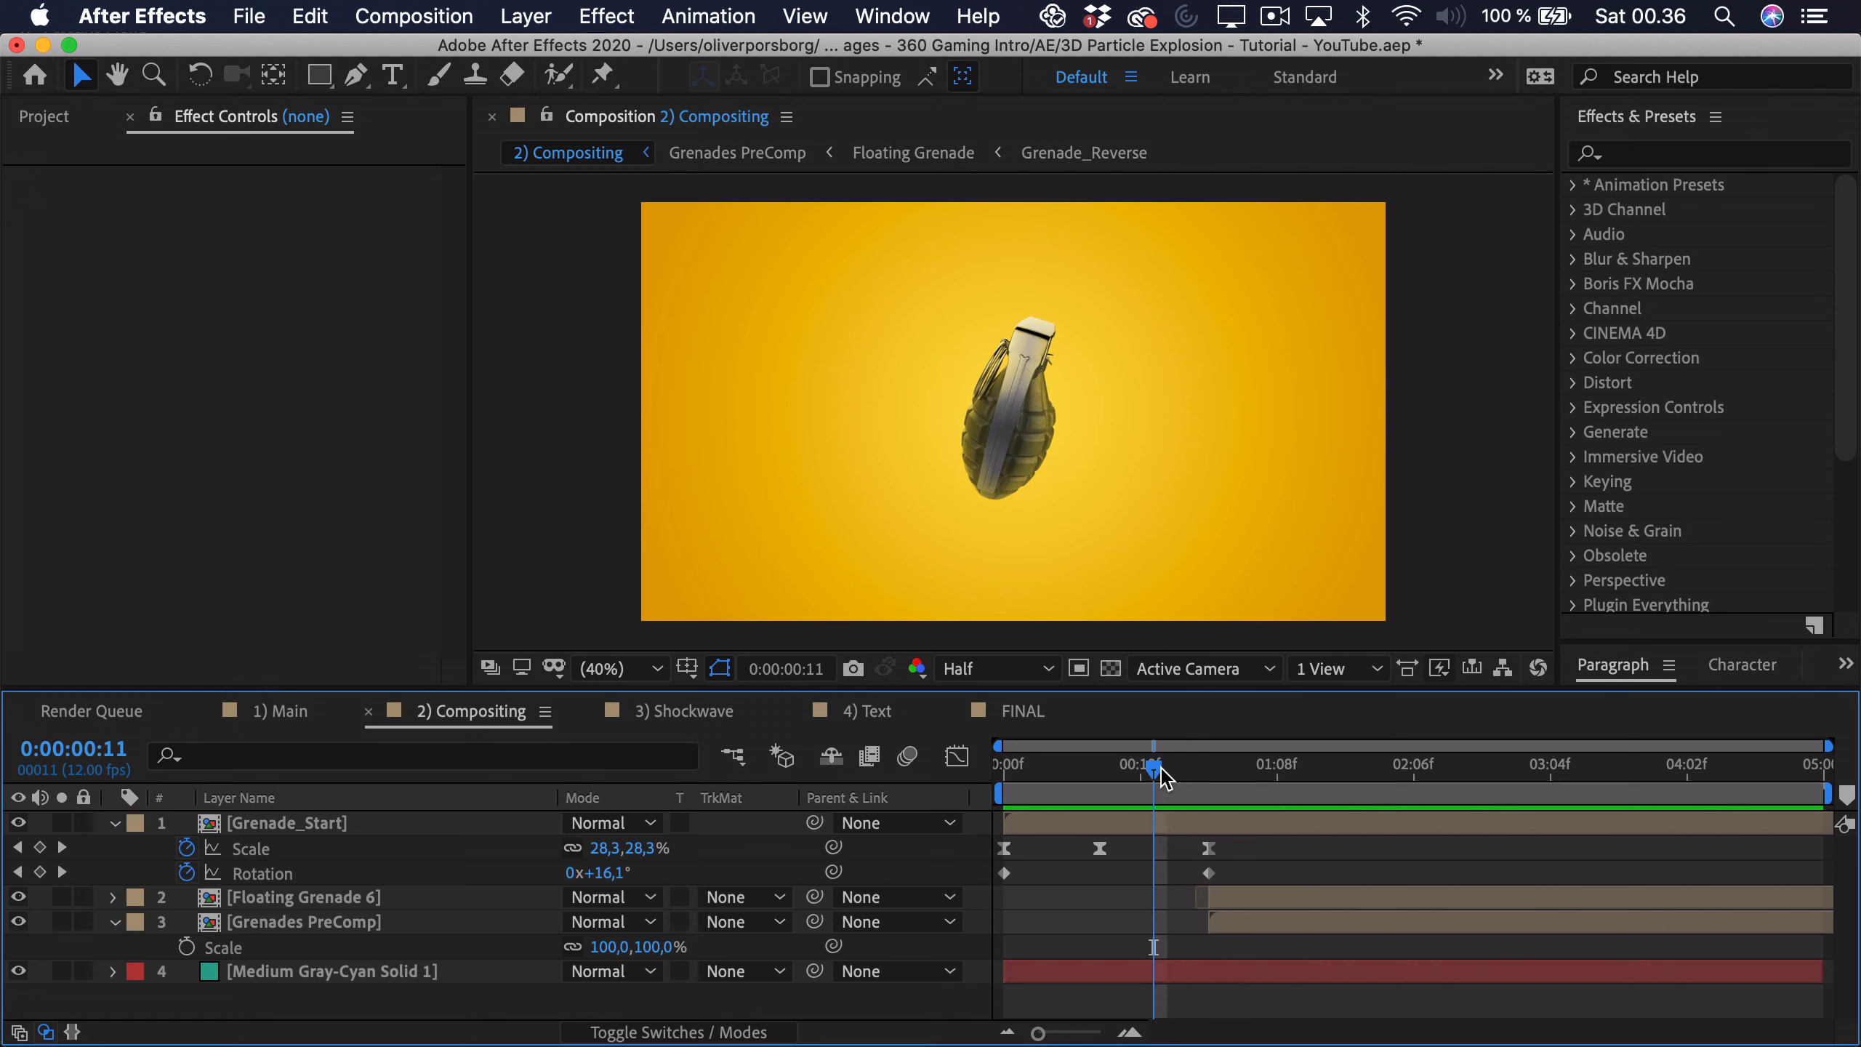
Step: Examine the Grenade_Start layer's Scale keyframes and their value curve in the Graph Editor of 2) Compositing
mouse_move(1155, 770)
left_mouse_down()
mouse_move(1286, 777)
mouse_move(1153, 777)
left_mouse_up()
left_click_drag(1235, 848, 1009, 868)
left_click(957, 756)
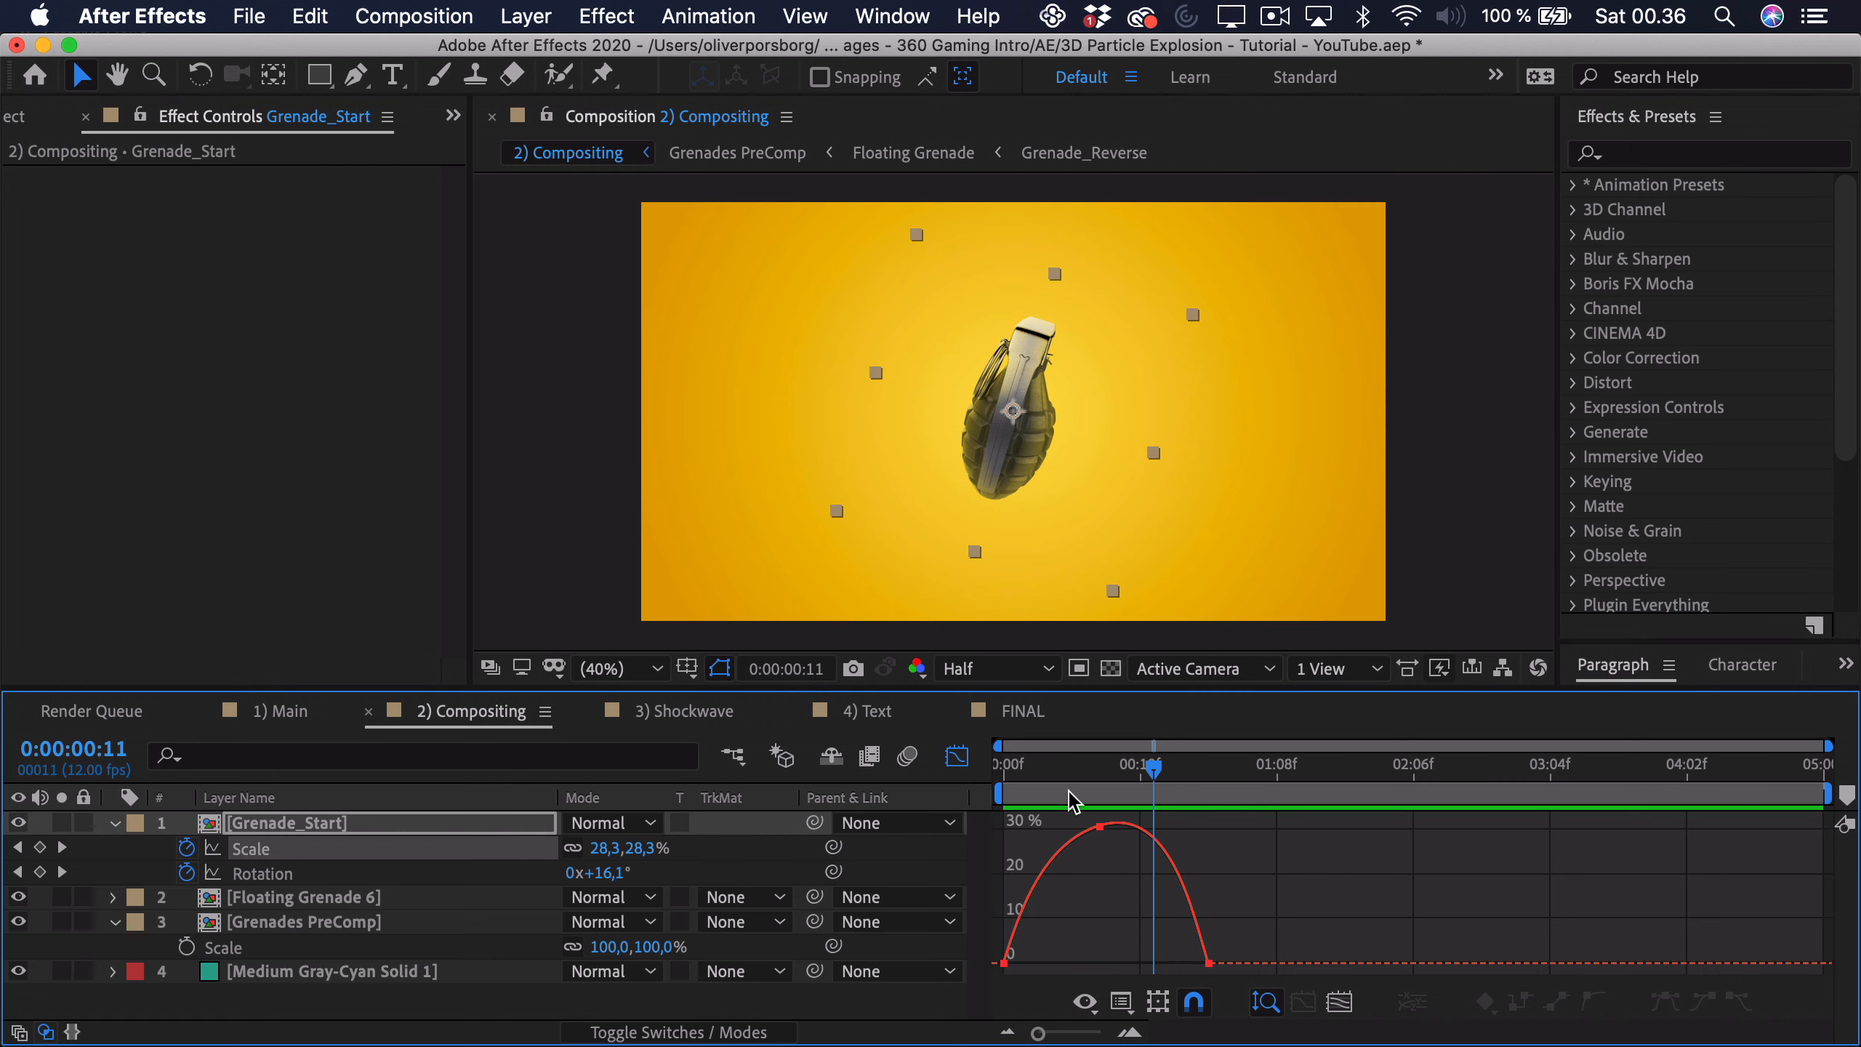
left_click(1006, 771)
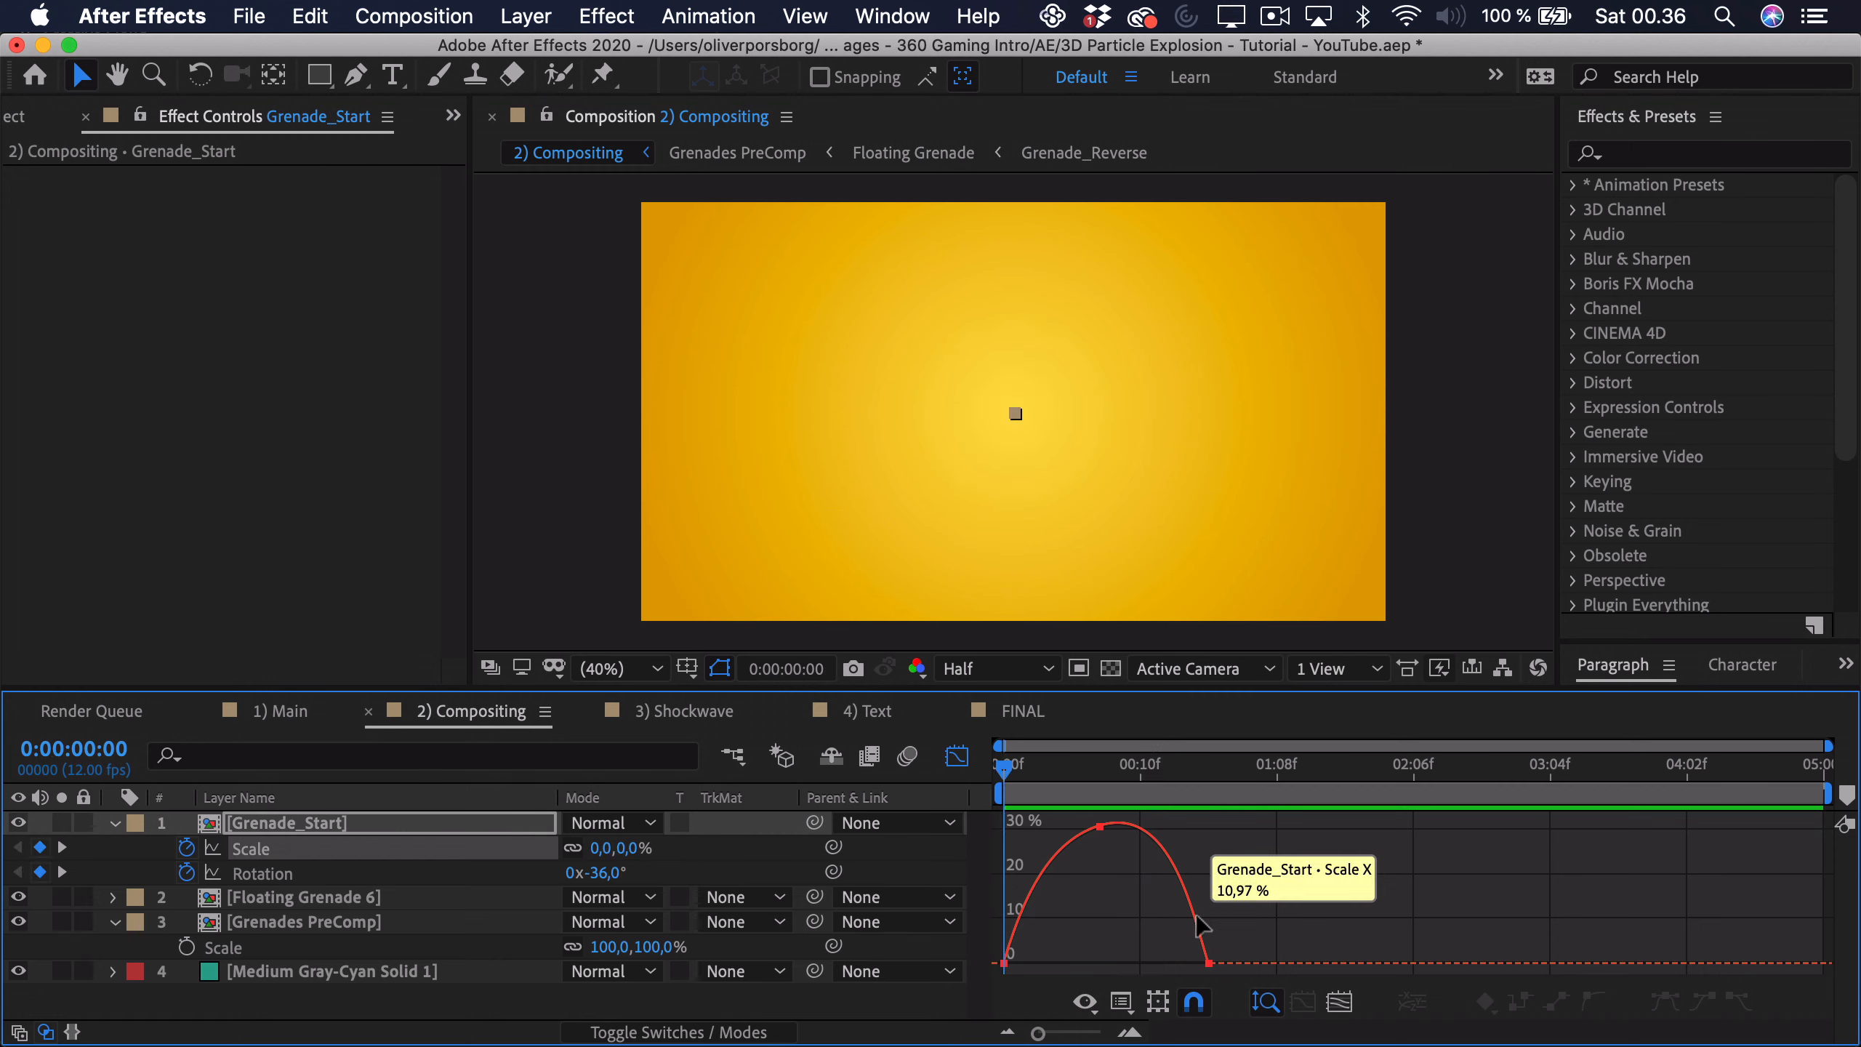
left_click_drag(1132, 928, 1101, 770)
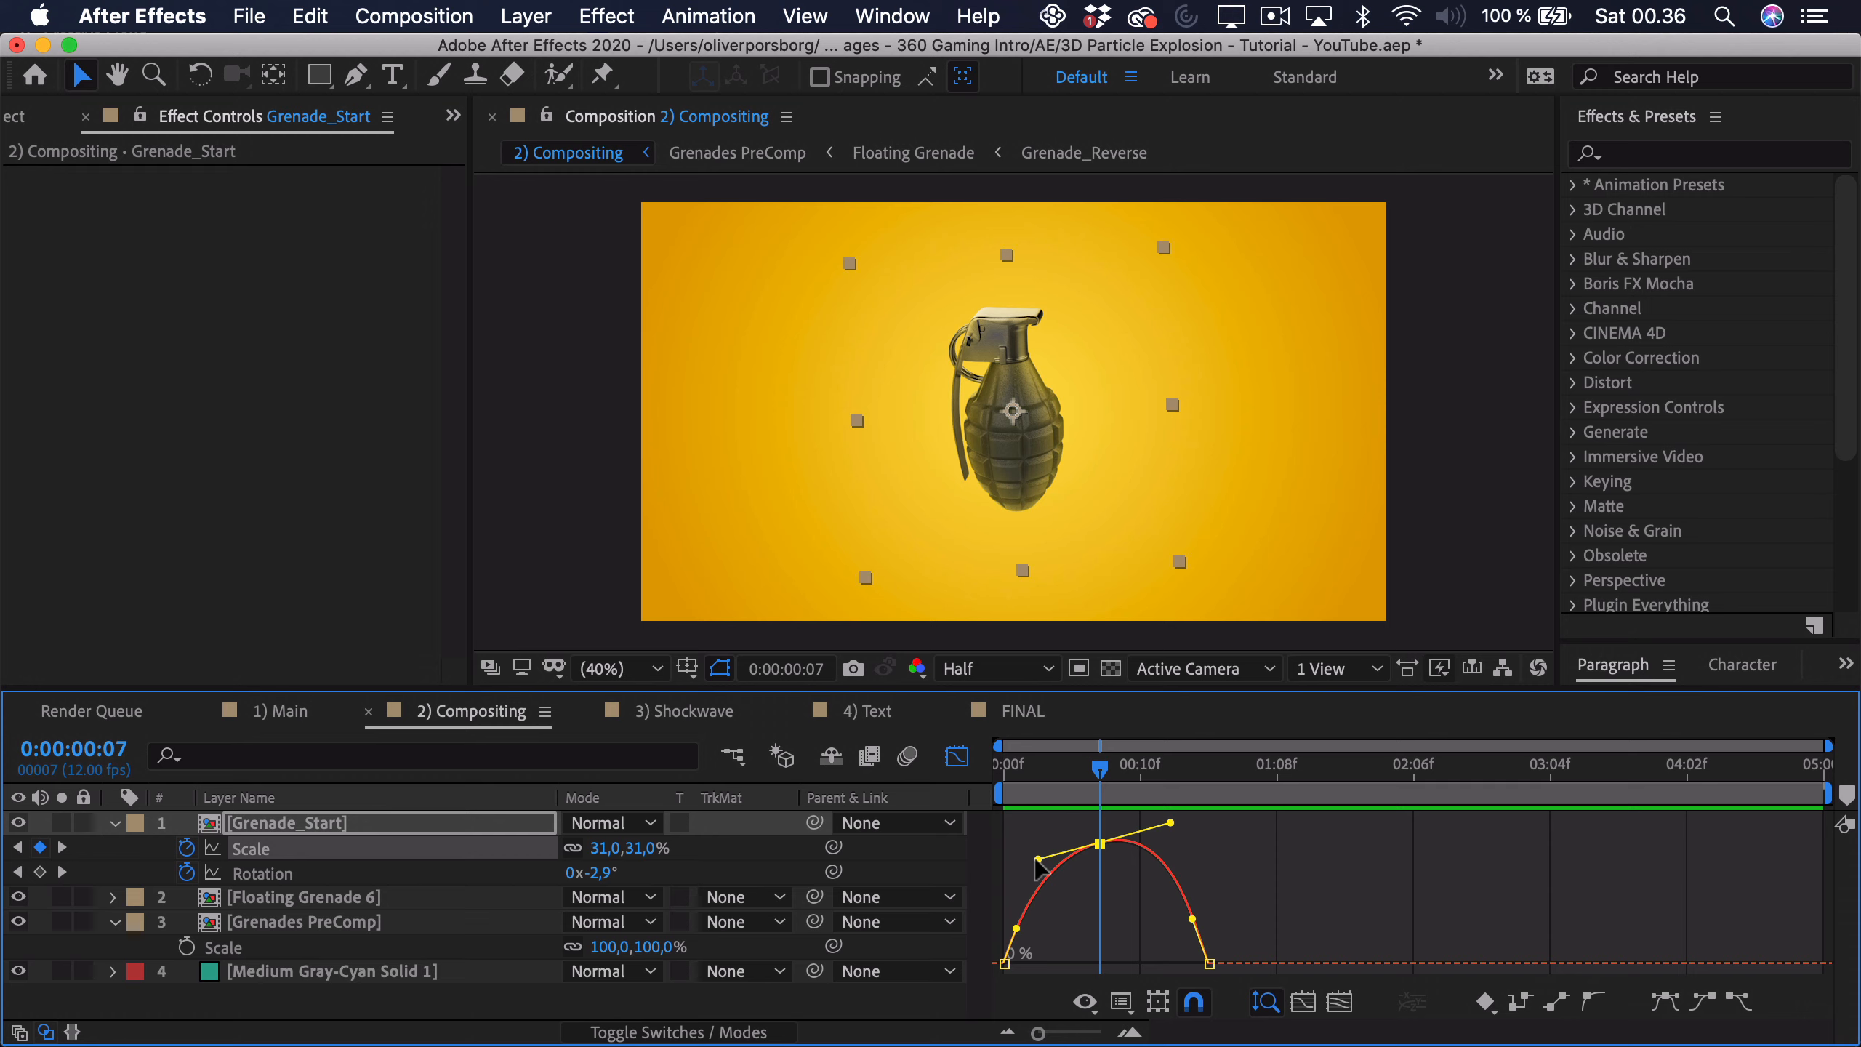
mouse_move(1123, 843)
Step: Play the opening grenade animation in 2) Compositing from the first frame and close the Graph Editor
key("Home")
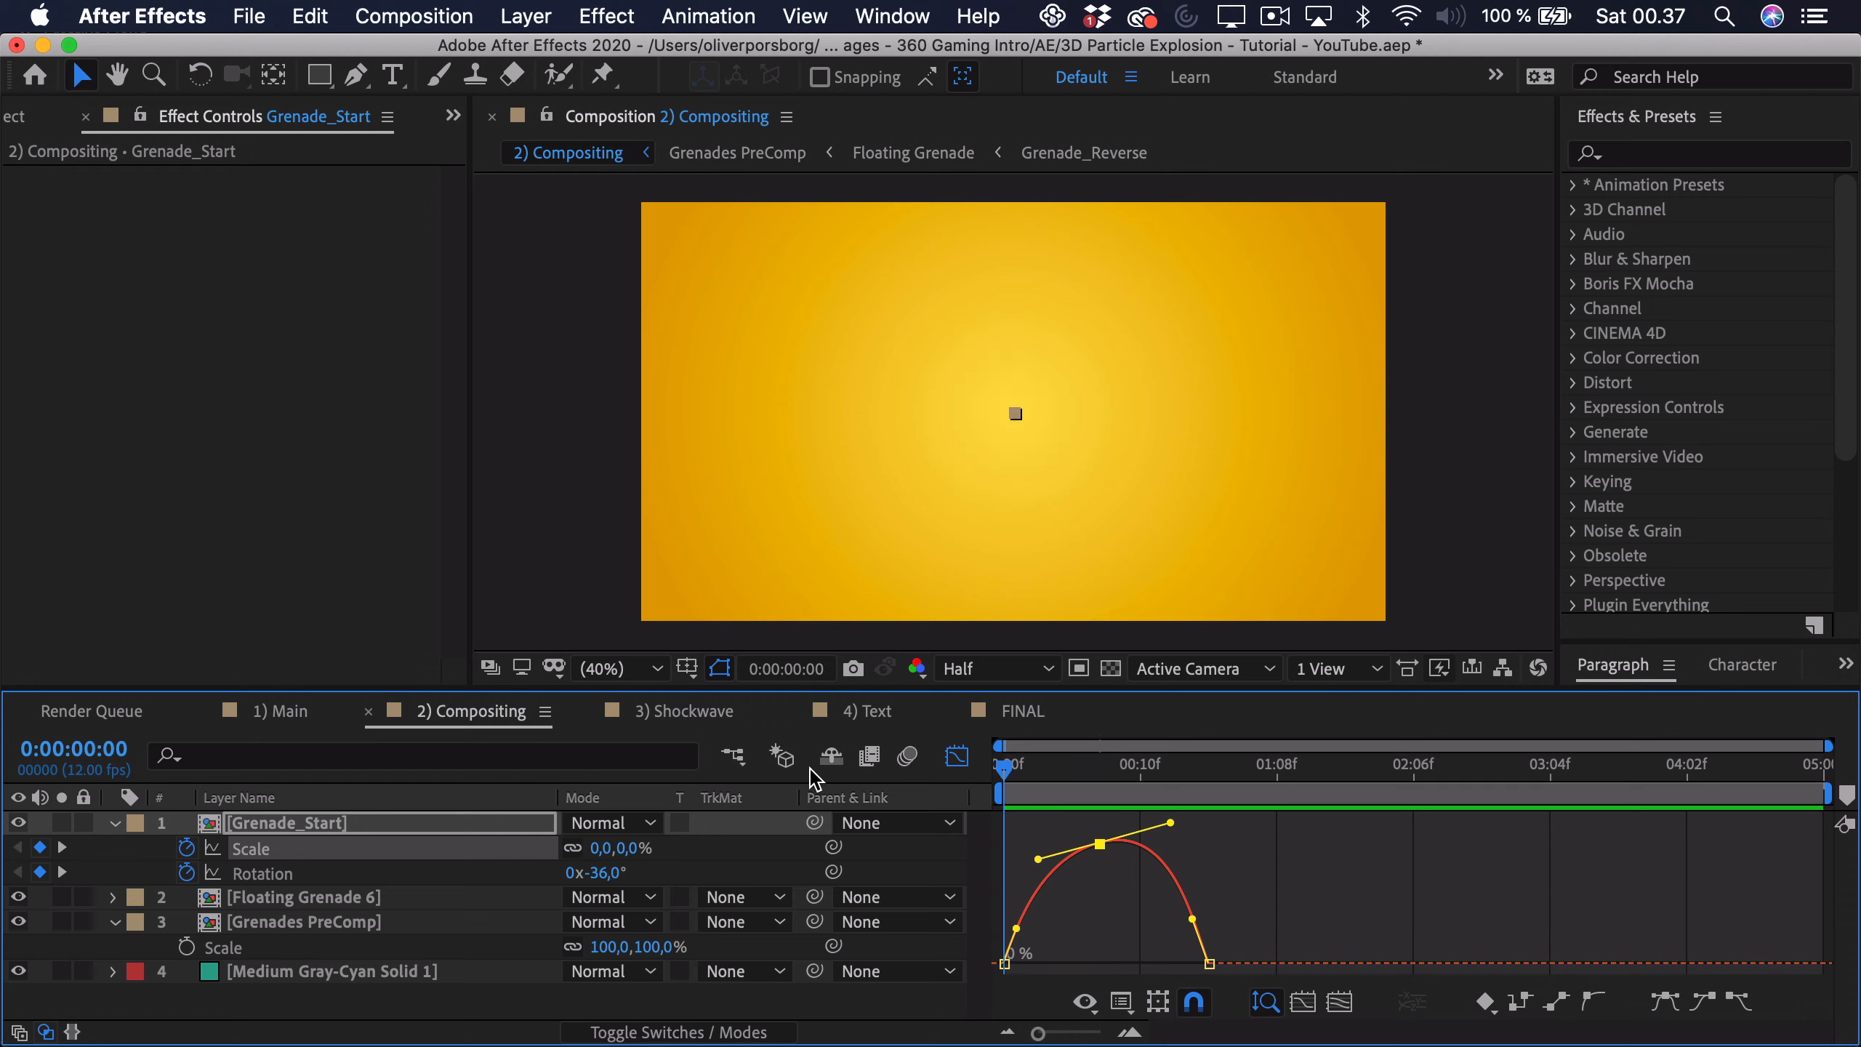
key("space")
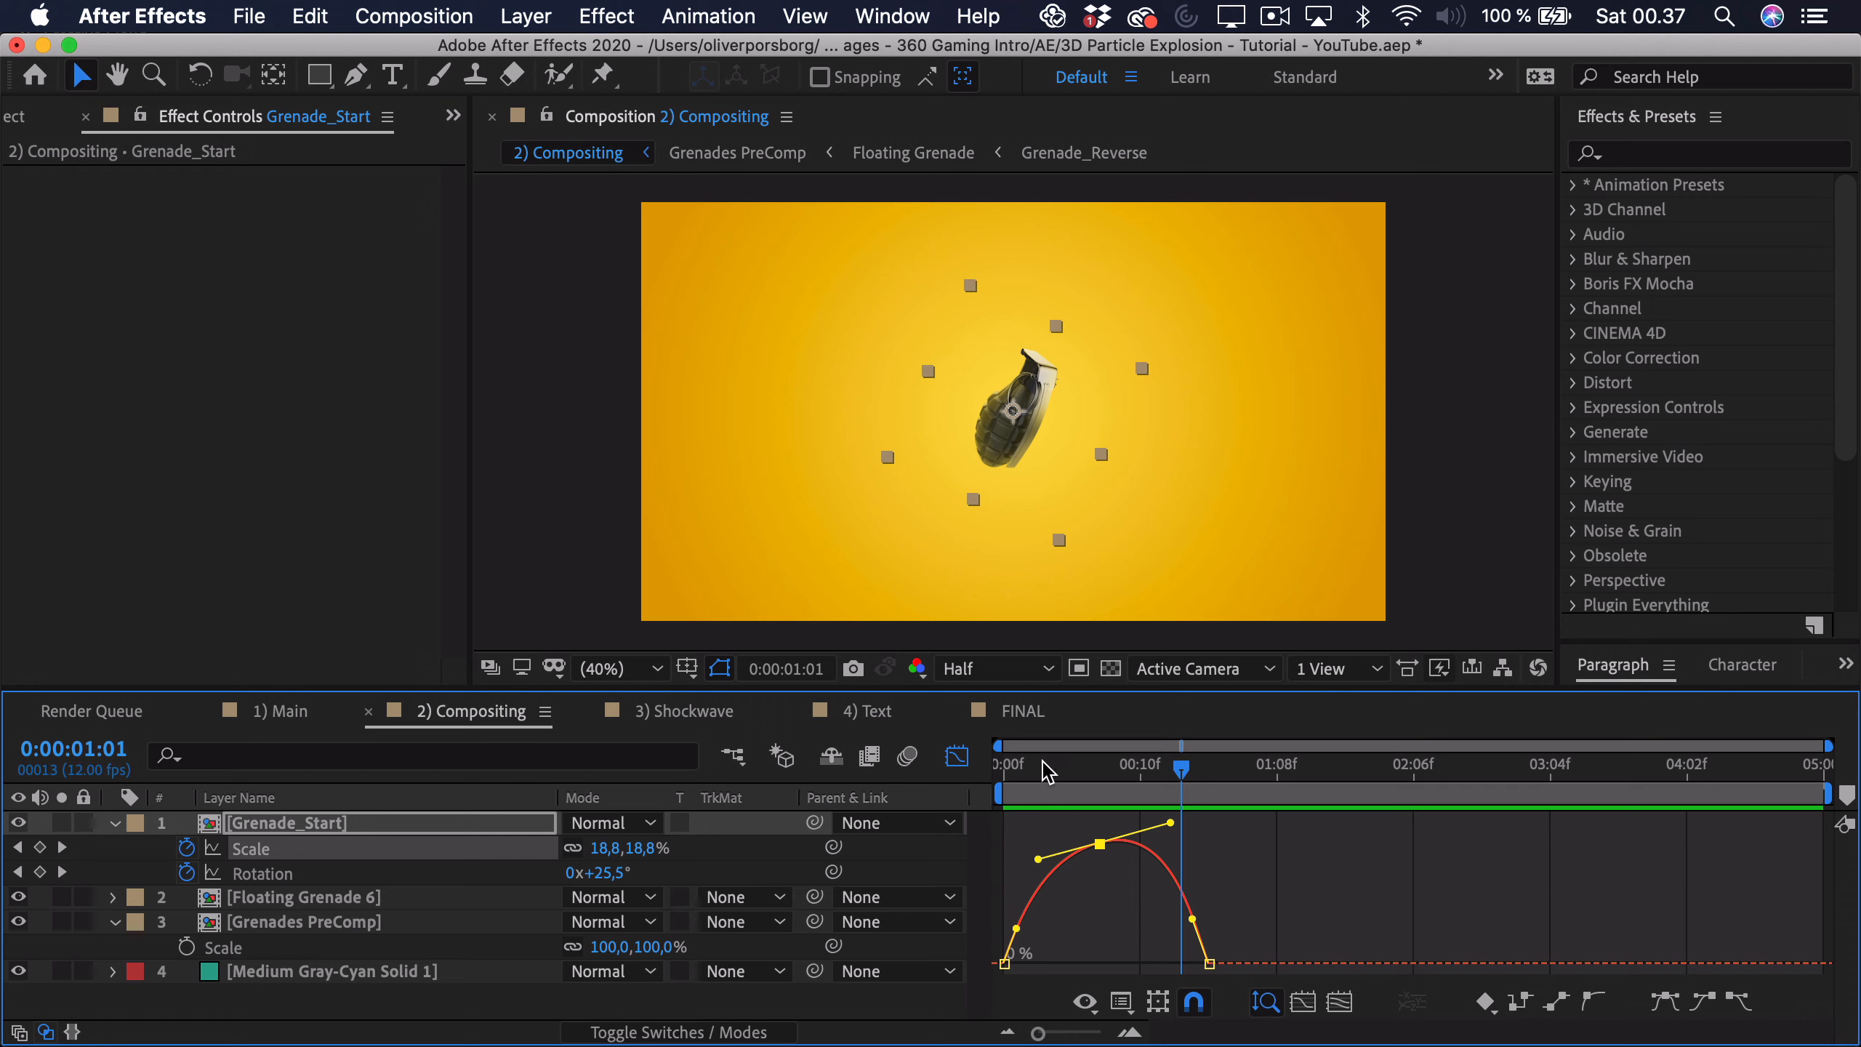
key("Home")
key("space")
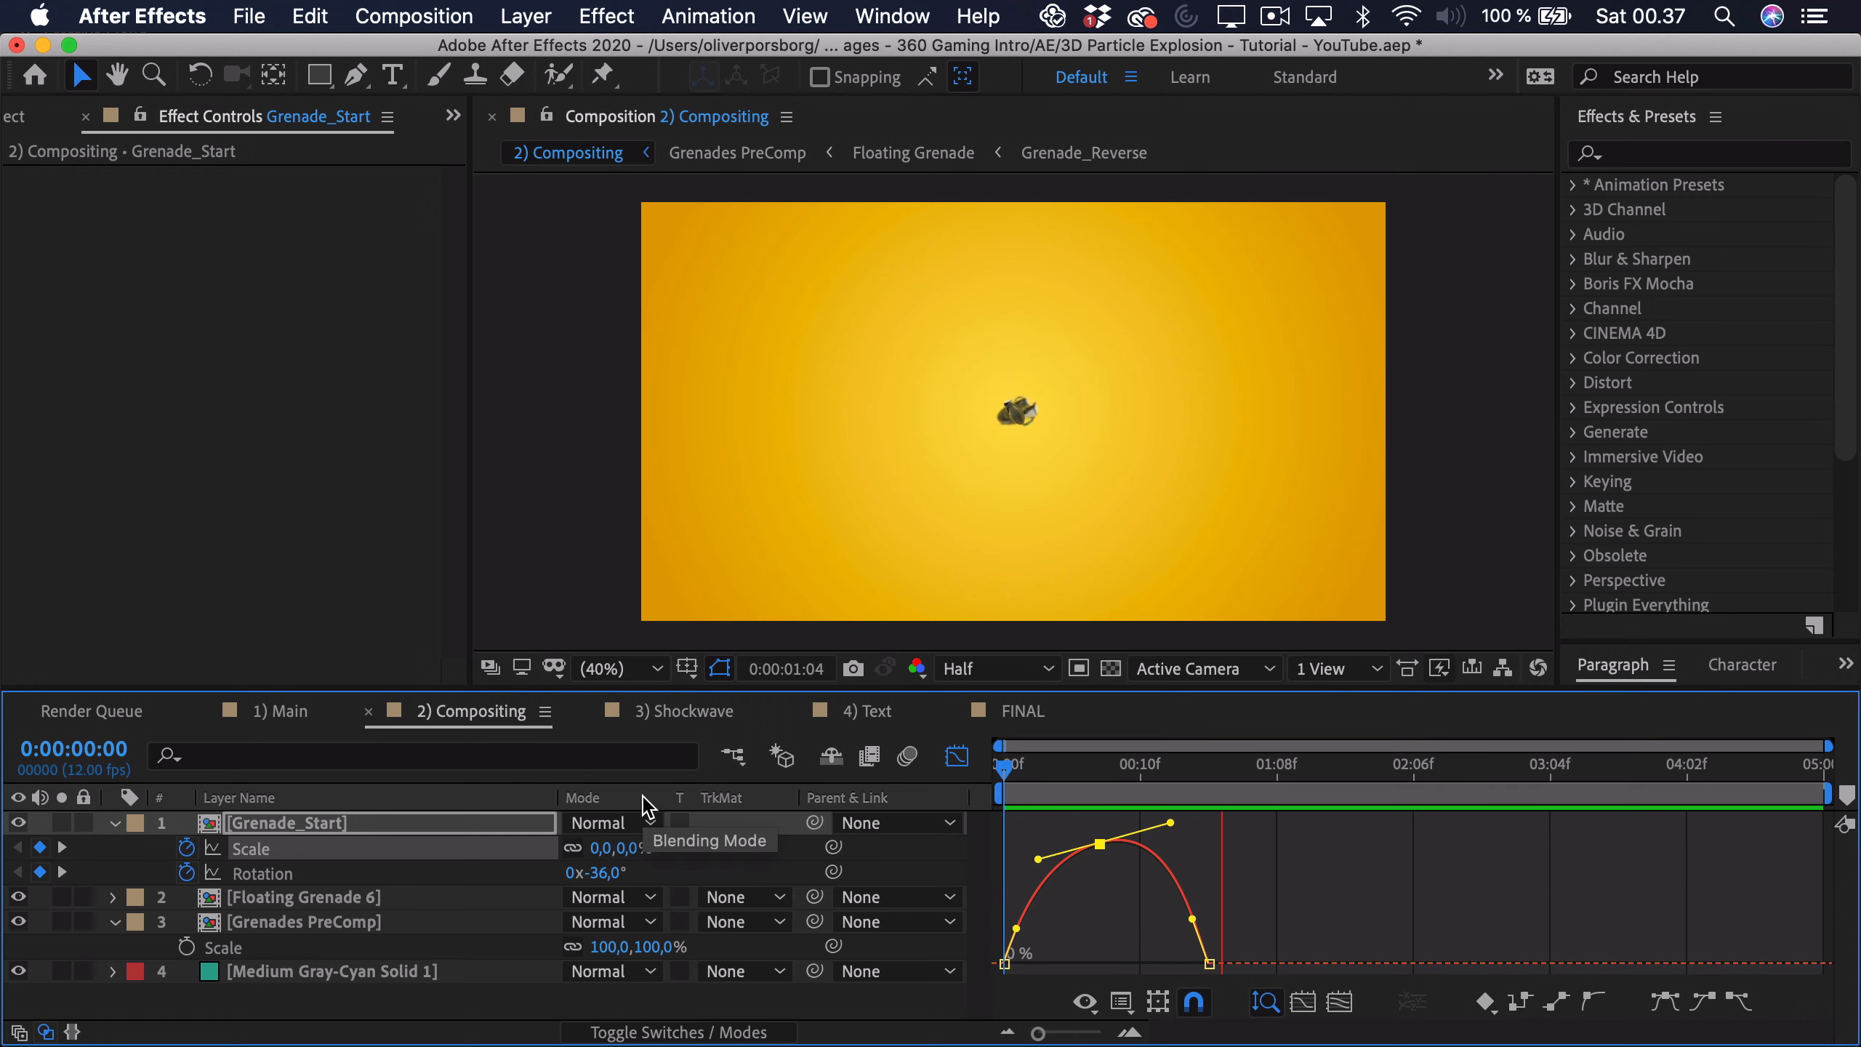
left_click(1127, 770)
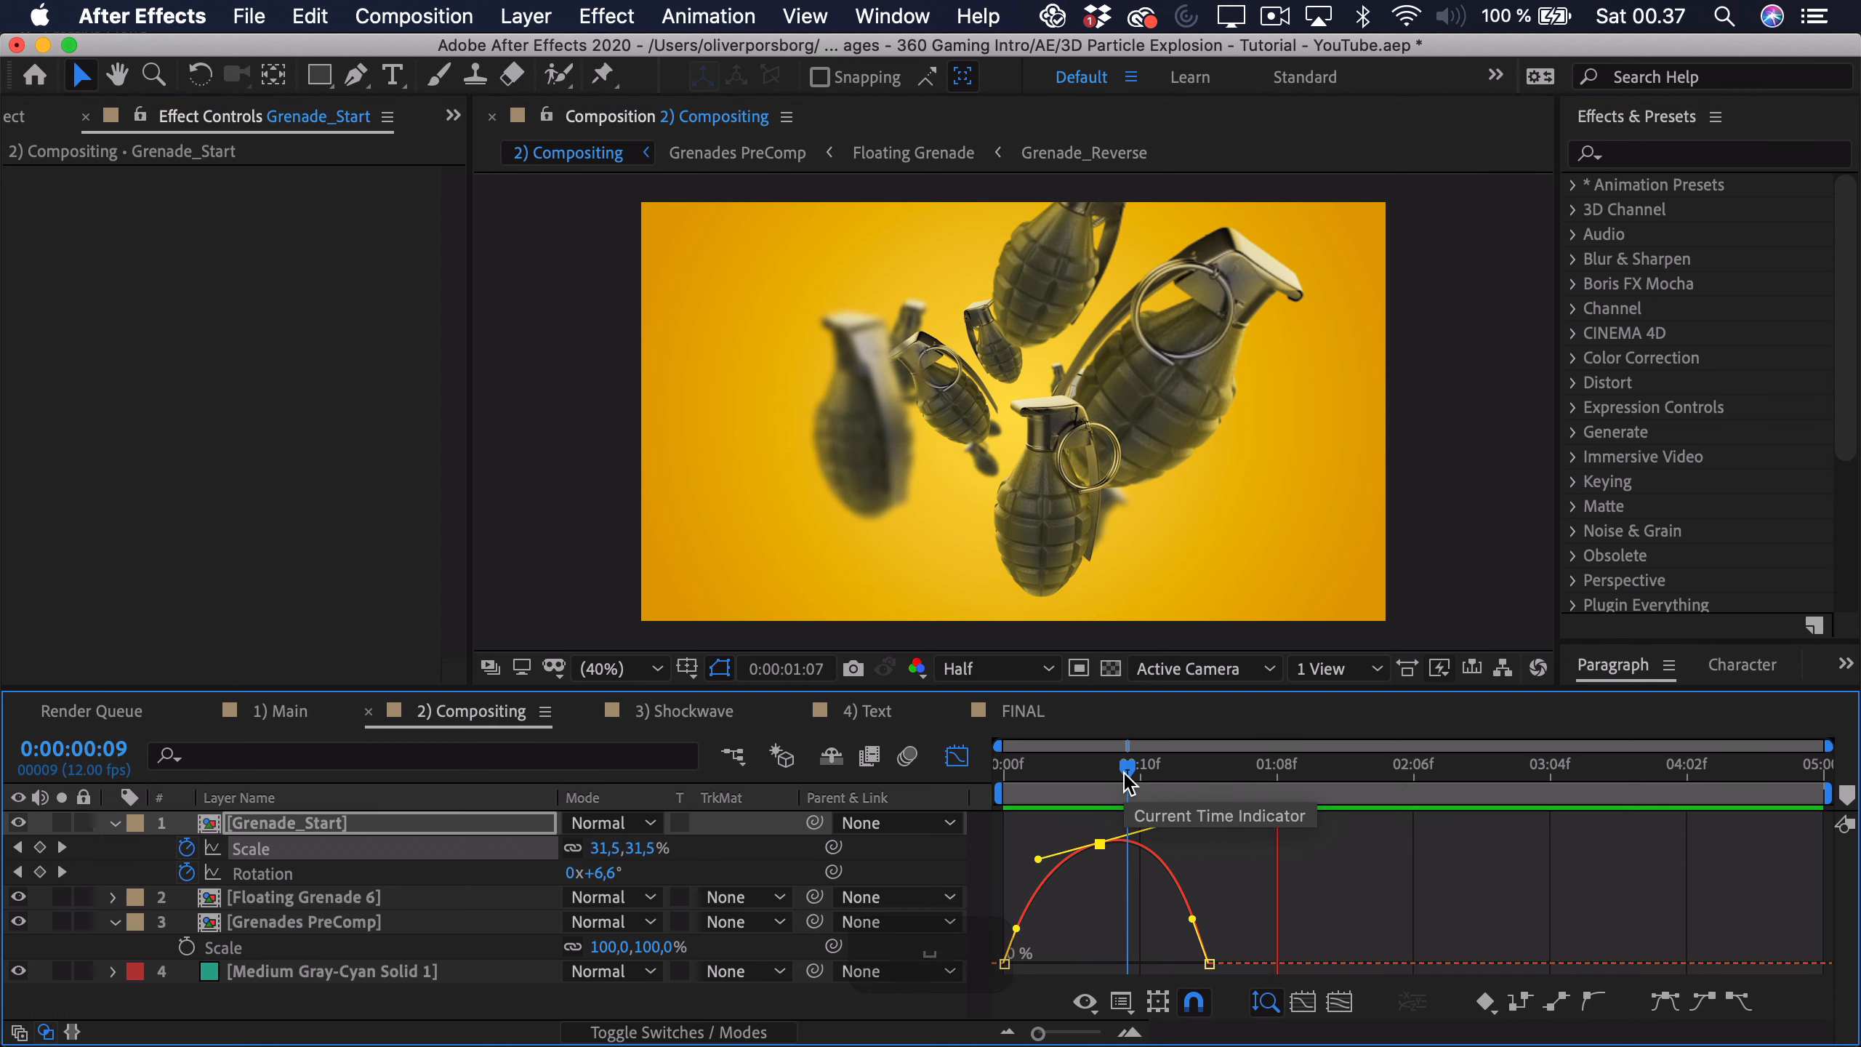
left_click(956, 756)
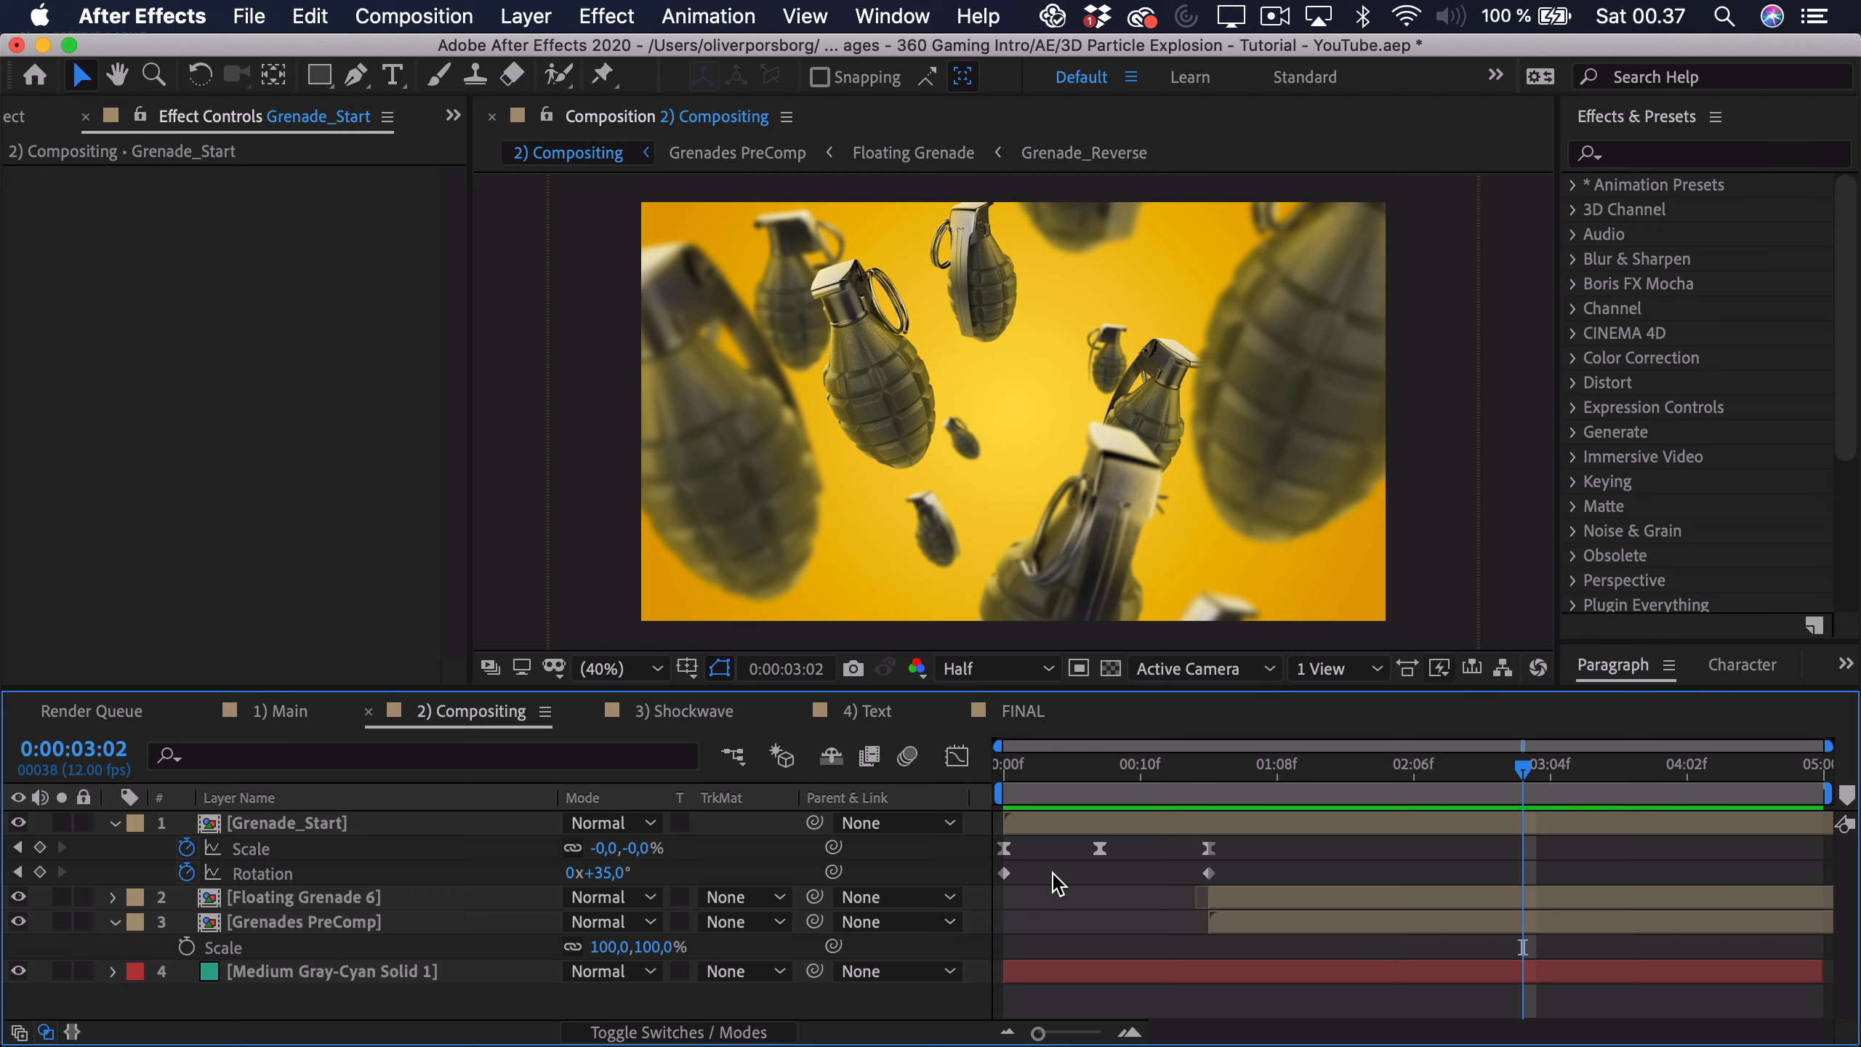
Step: Create a new adjustment layer in 2) Compositing and name it Adjustments
left_click(526, 16)
mouse_move(540, 51)
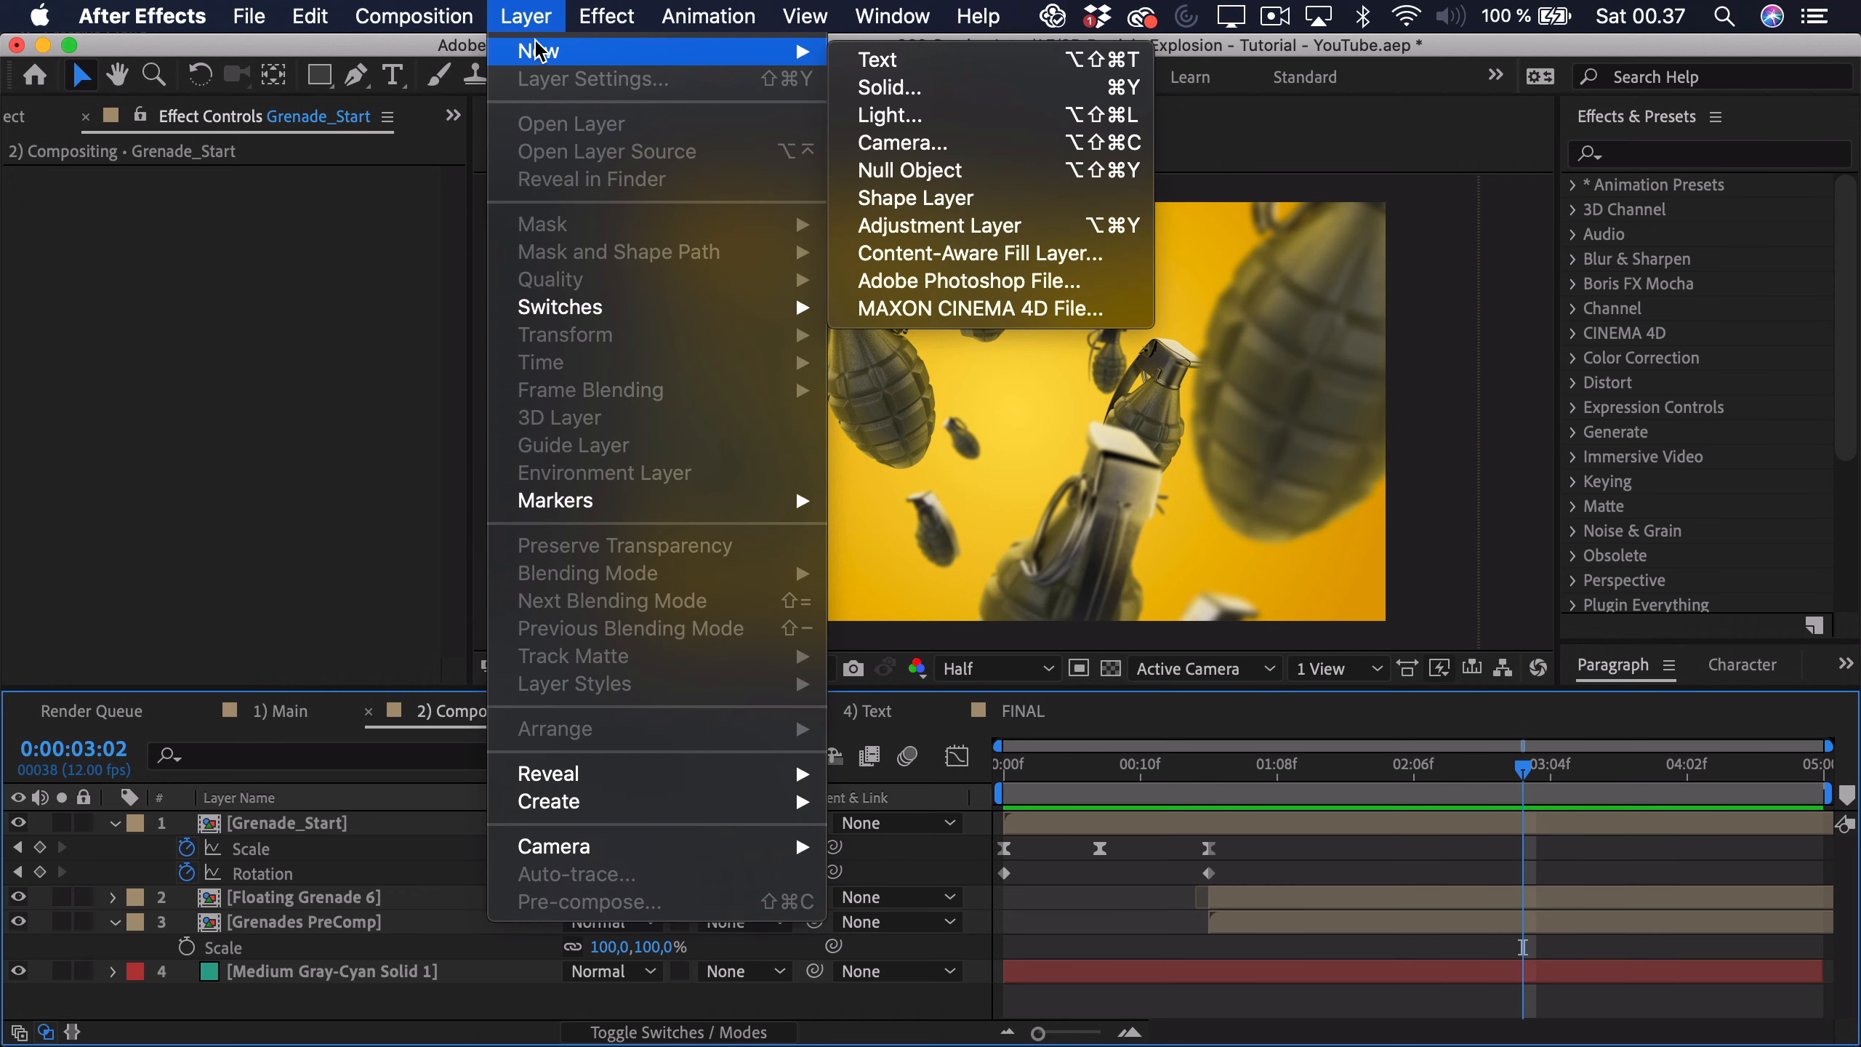
left_click(940, 225)
key("Return")
type("Adjustments")
key("Return")
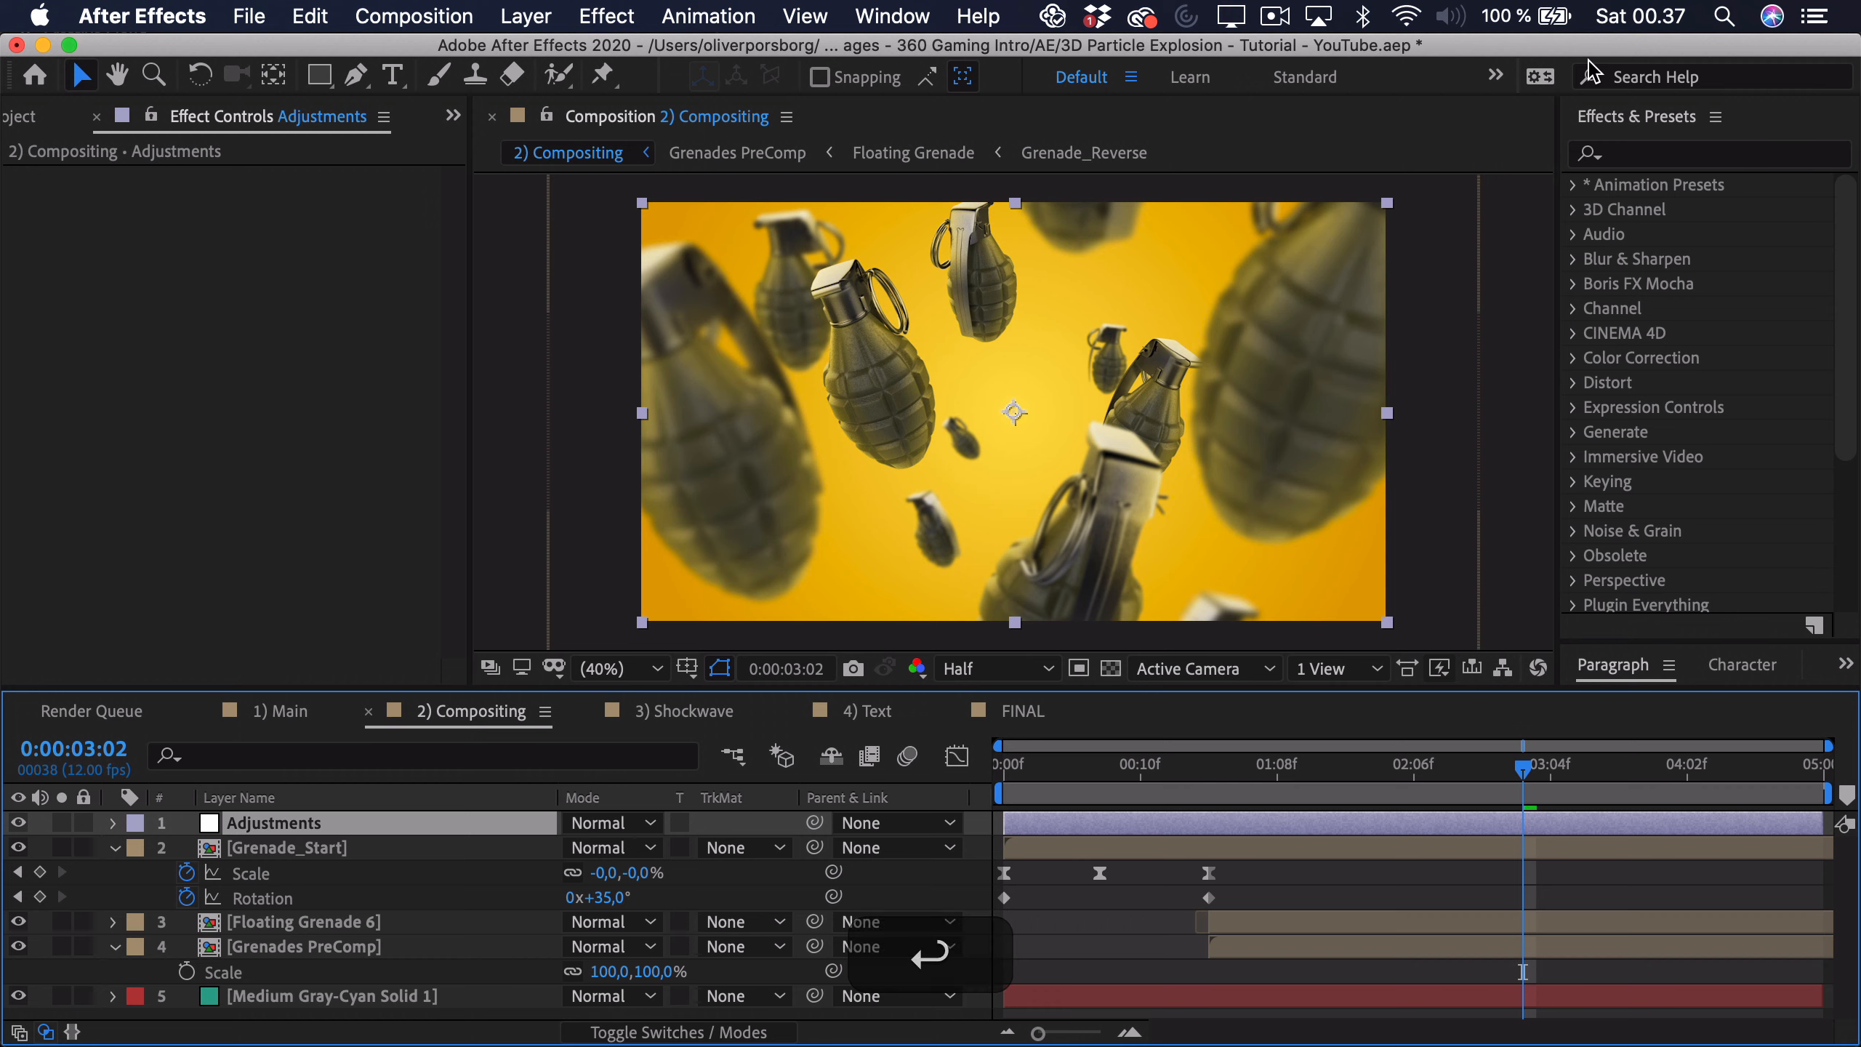
Step: Apply Curves to the Adjustments layer and shape the RGB curve into a subtle S with slightly lifted blacks
left_click(1652, 154)
type("curves")
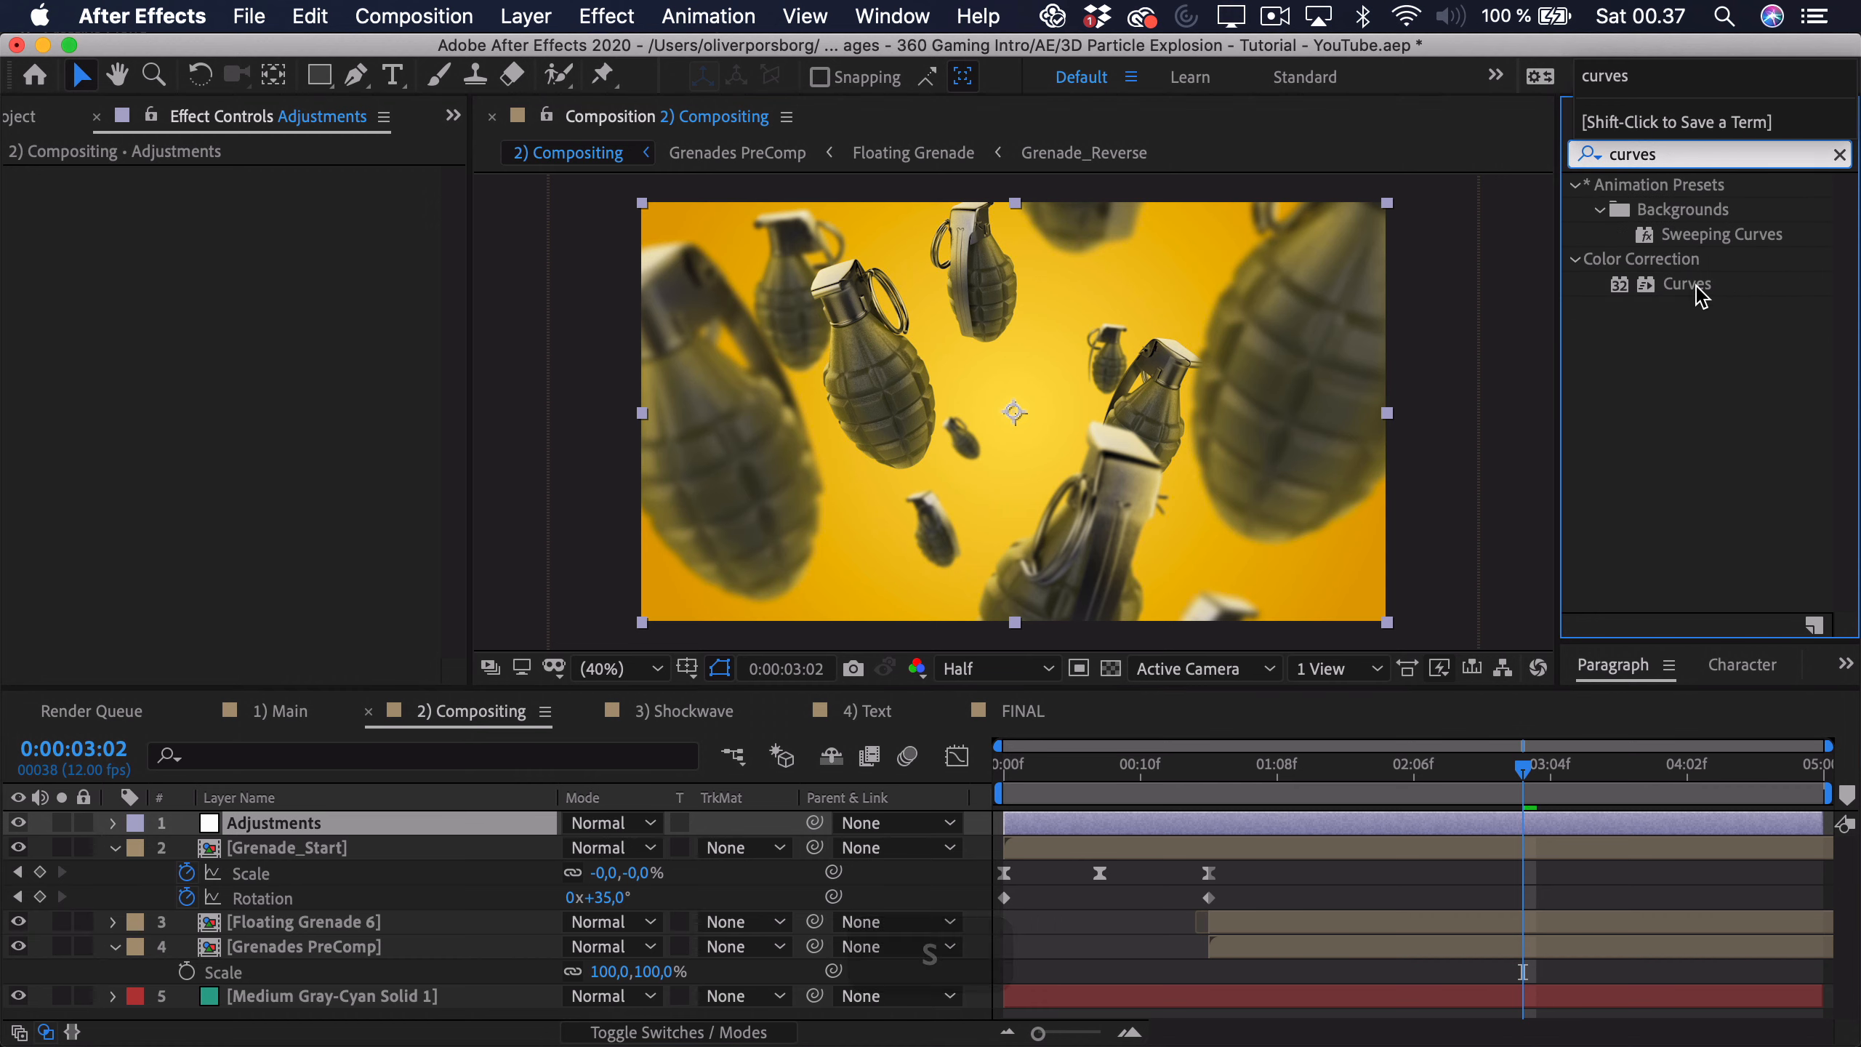
left_click_drag(1692, 286, 271, 282)
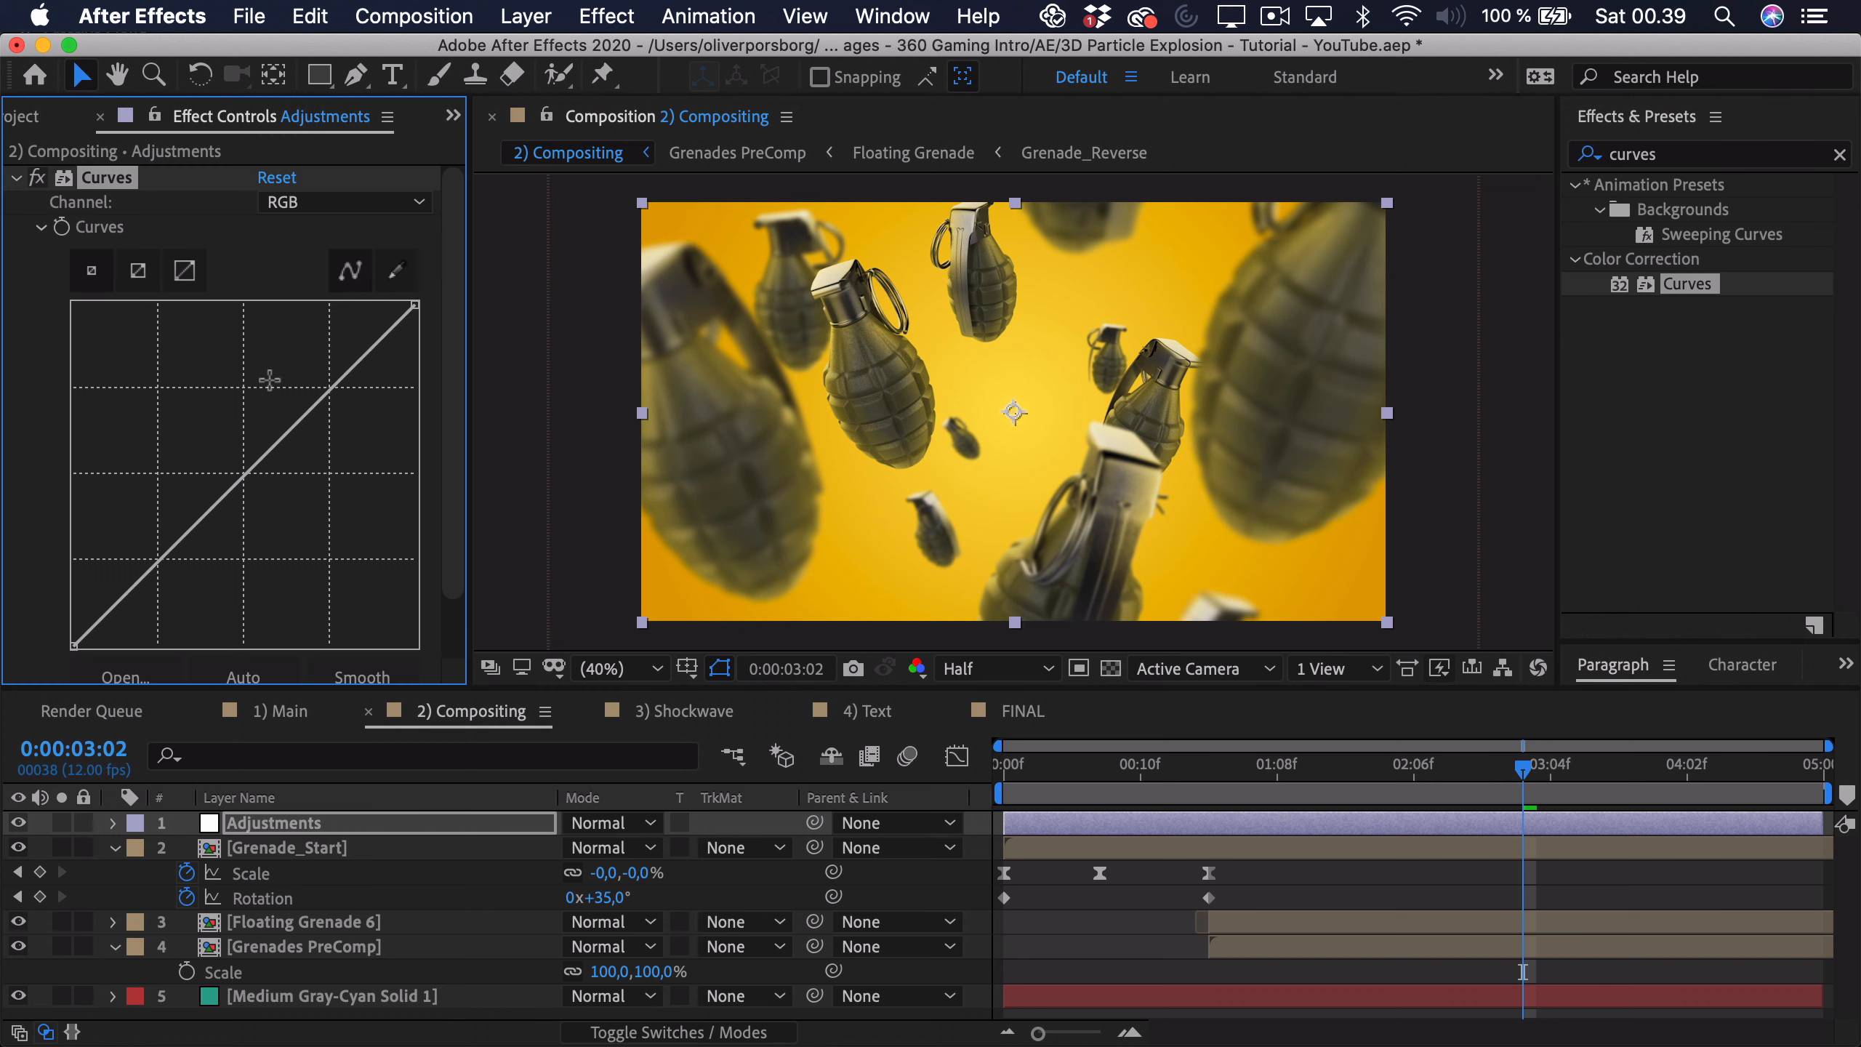
left_click_drag(331, 390, 327, 386)
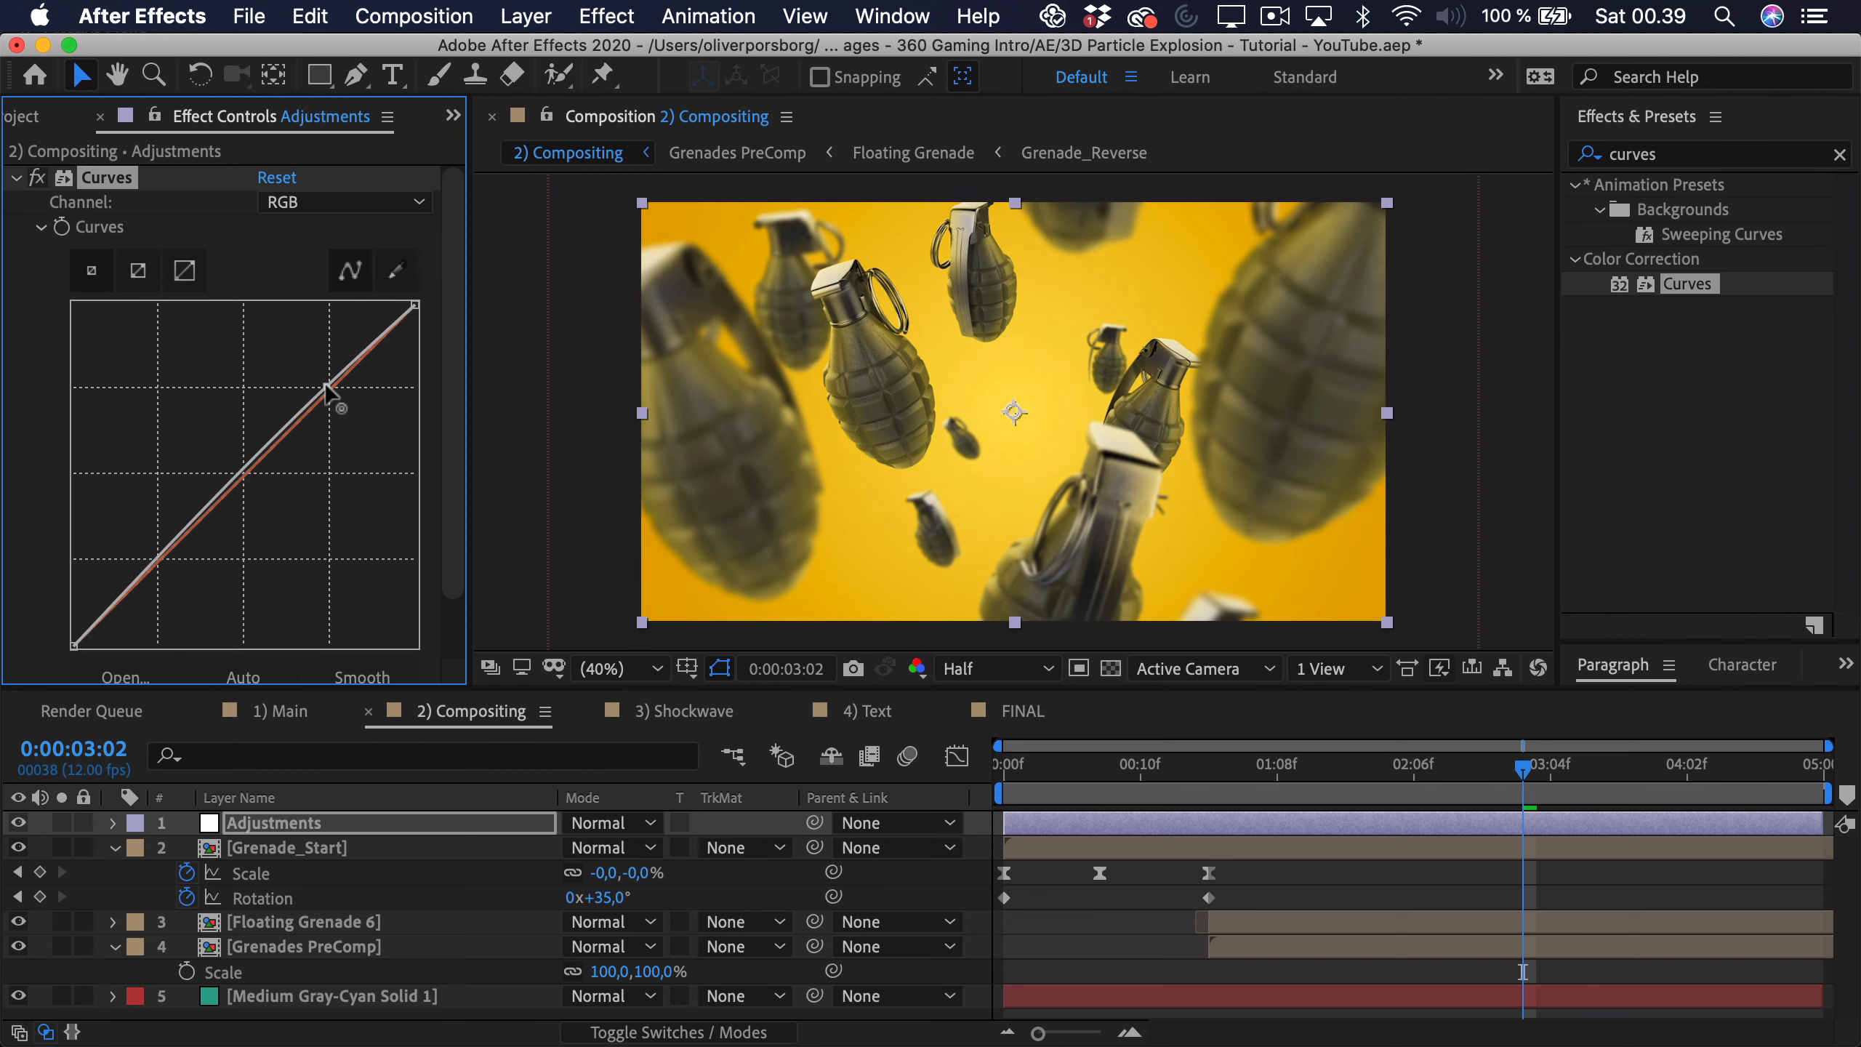
left_click_drag(169, 550, 169, 560)
mouse_move(74, 644)
left_mouse_down()
mouse_move(41, 577)
mouse_move(59, 649)
mouse_move(70, 626)
left_mouse_up()
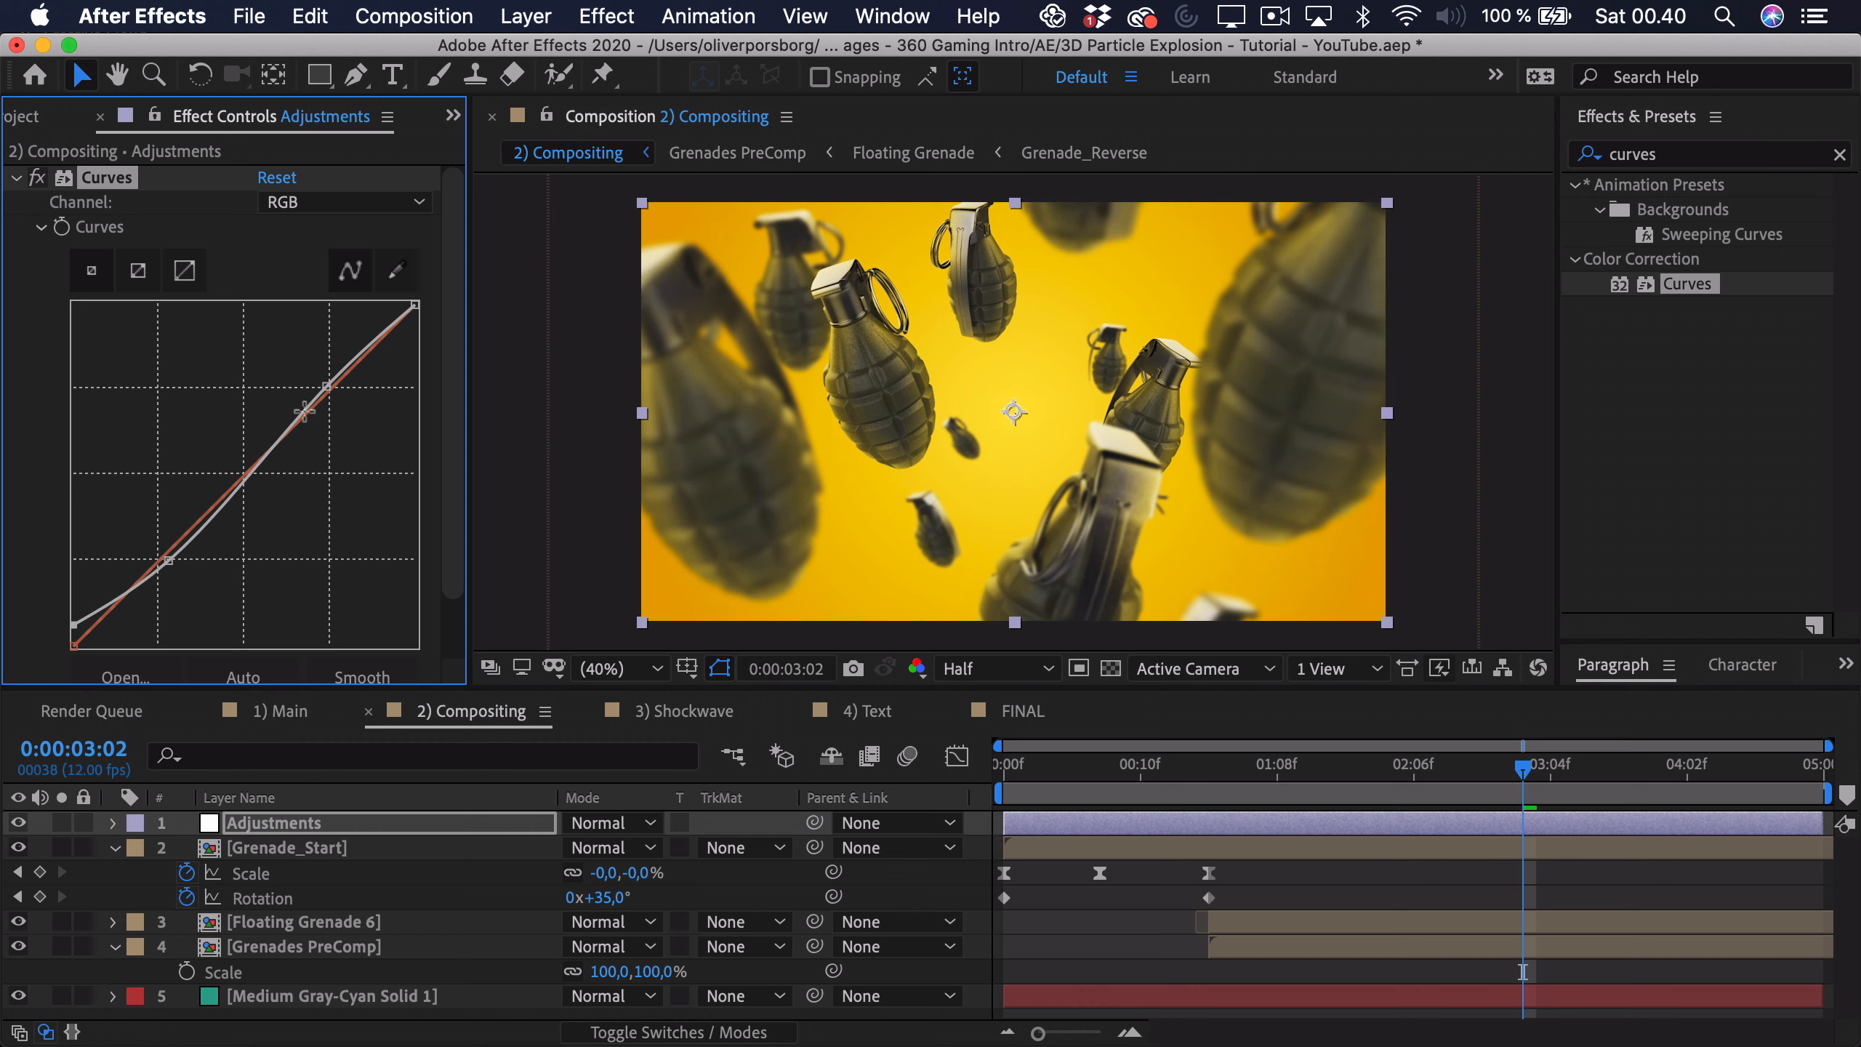
Step: Raise the highlights of the Curves Red channel with the lower midtones anchored, compare the effect on and off, and collapse it
left_click(344, 201)
left_click(293, 226)
left_click(224, 497)
left_click_drag(333, 386, 332, 371)
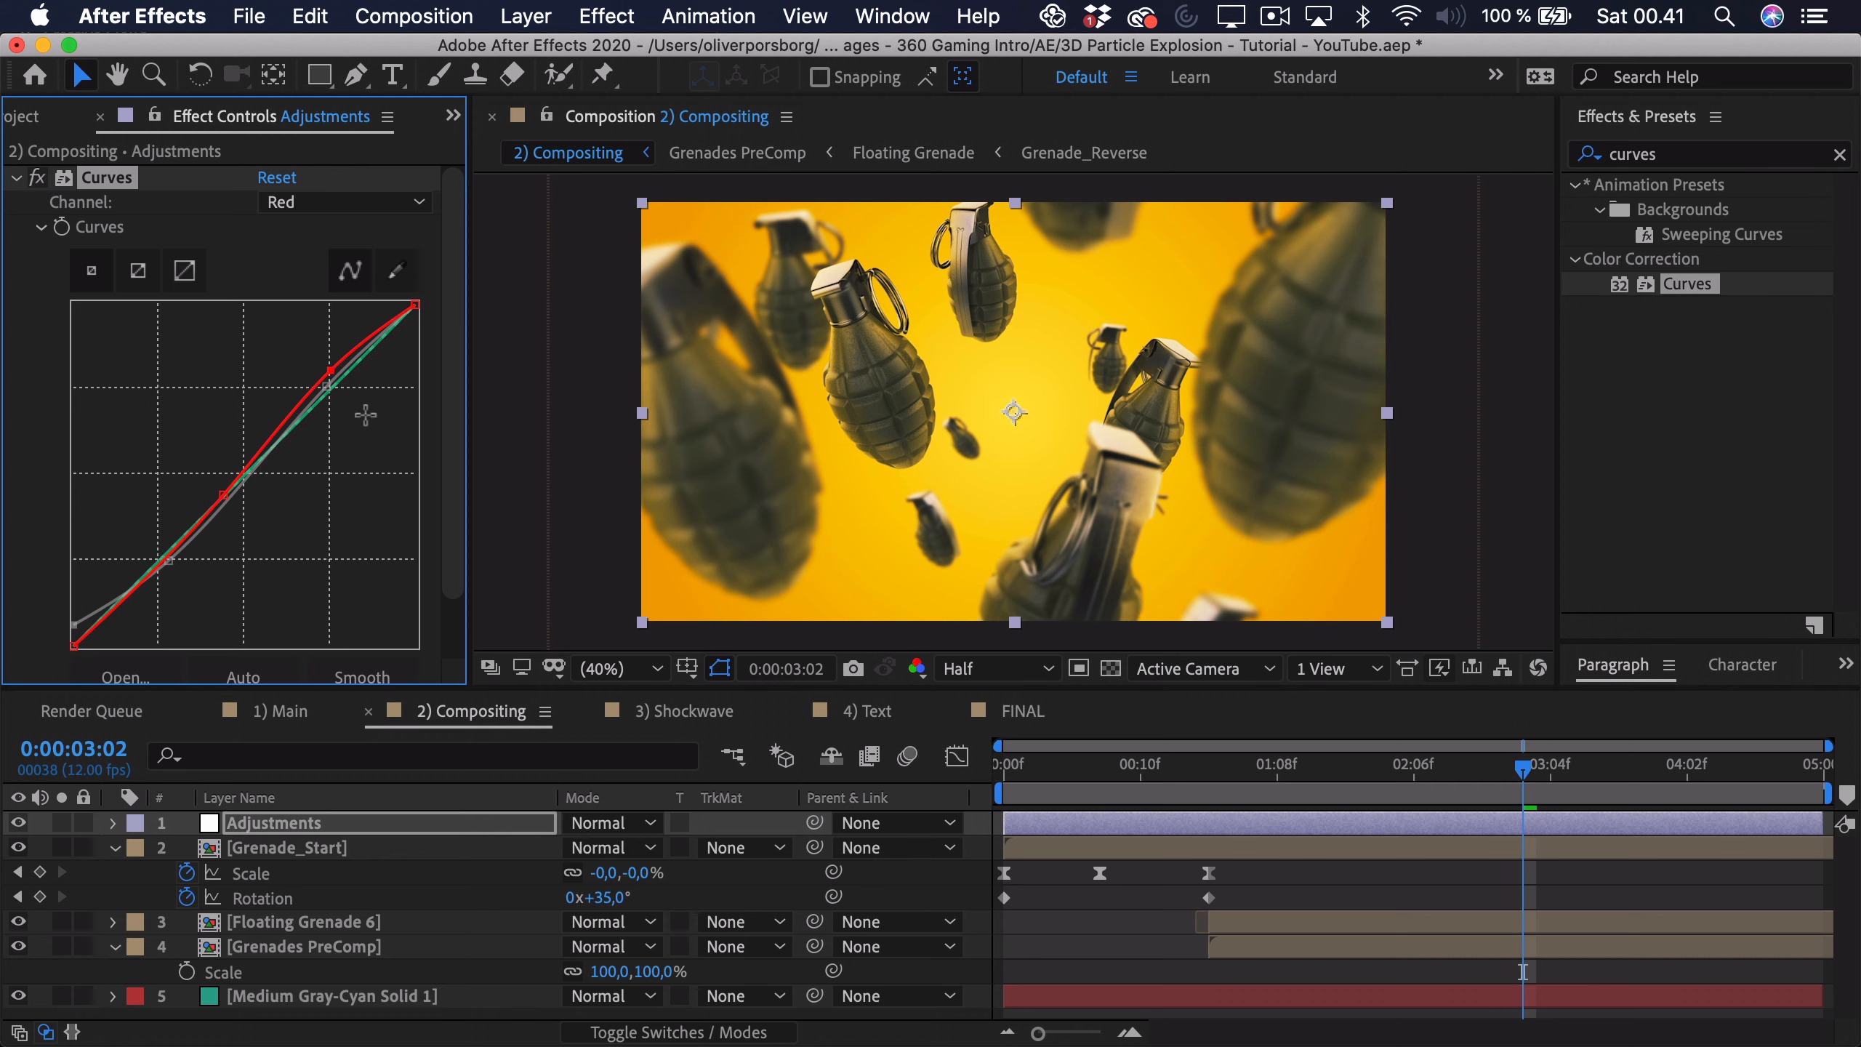
left_click(36, 177)
left_click(14, 177)
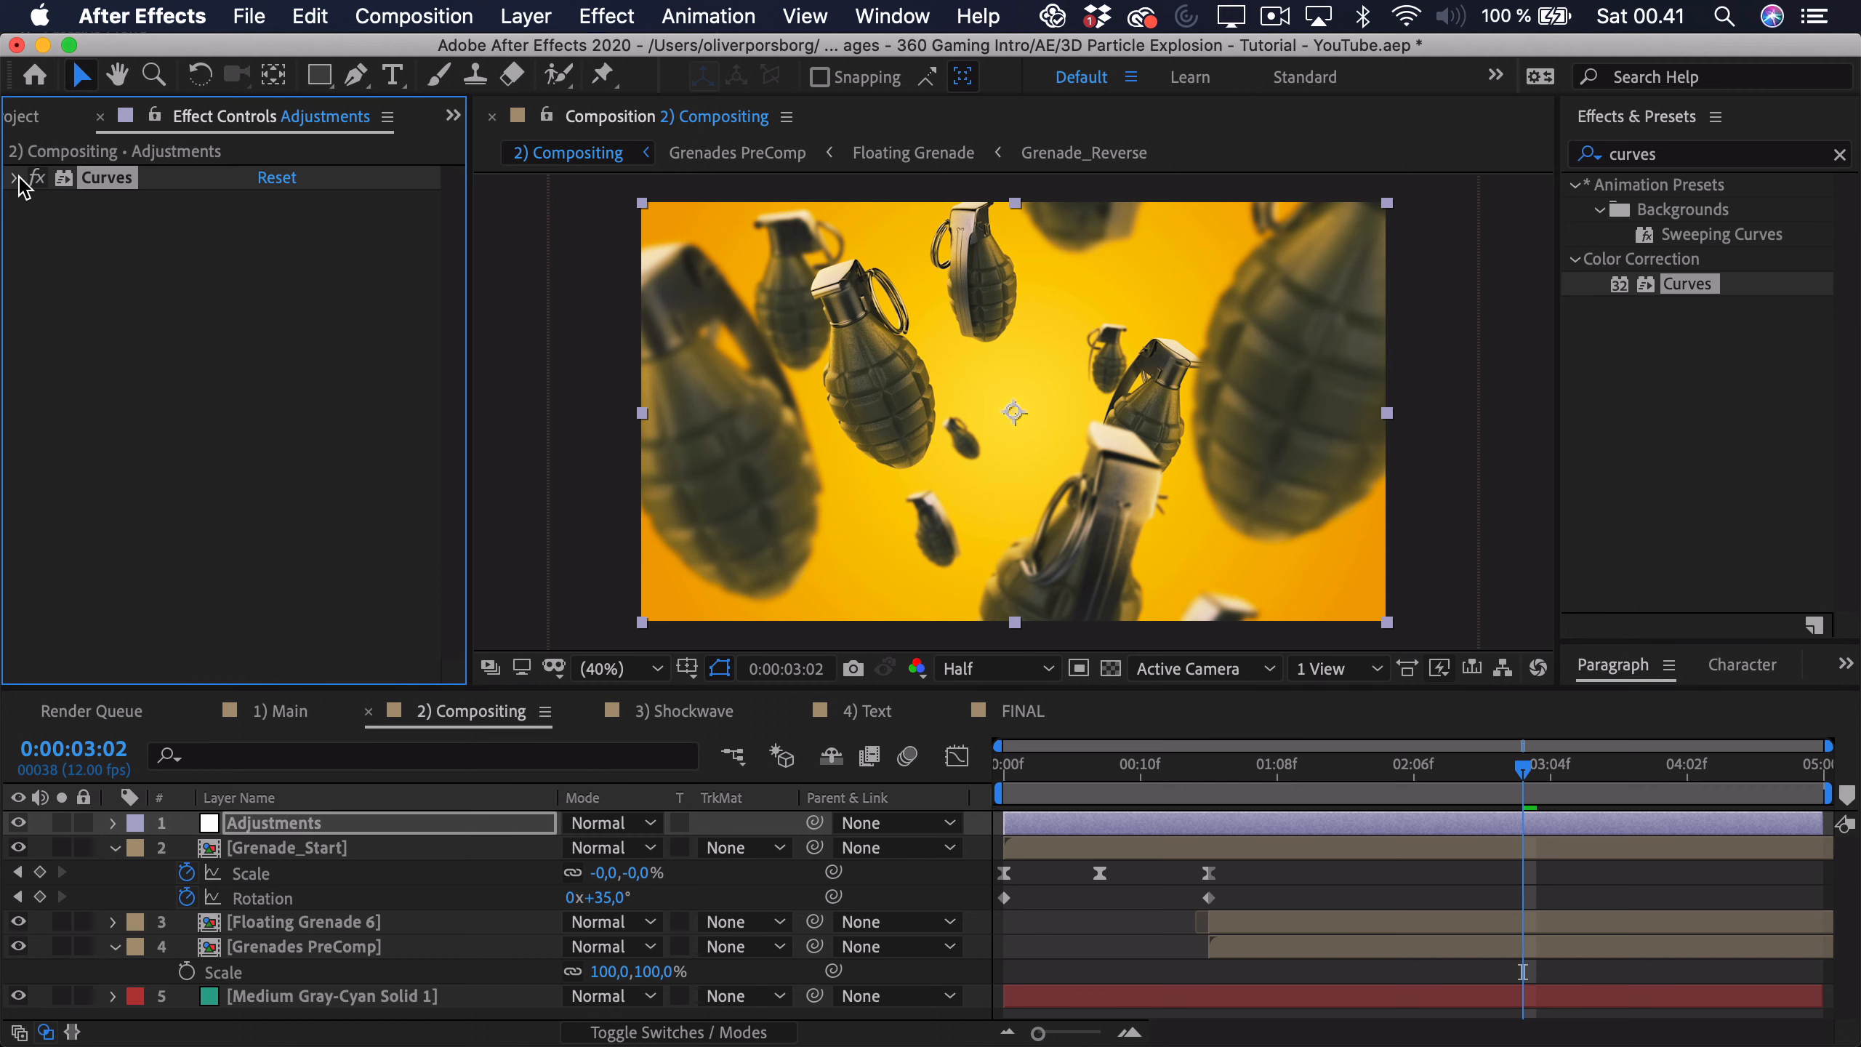
left_click(135, 271)
Step: Apply the Add Grain effect to the Adjustments layer, set its Viewing Mode to Final Output and expand the Tweaking settings
left_click(1730, 157)
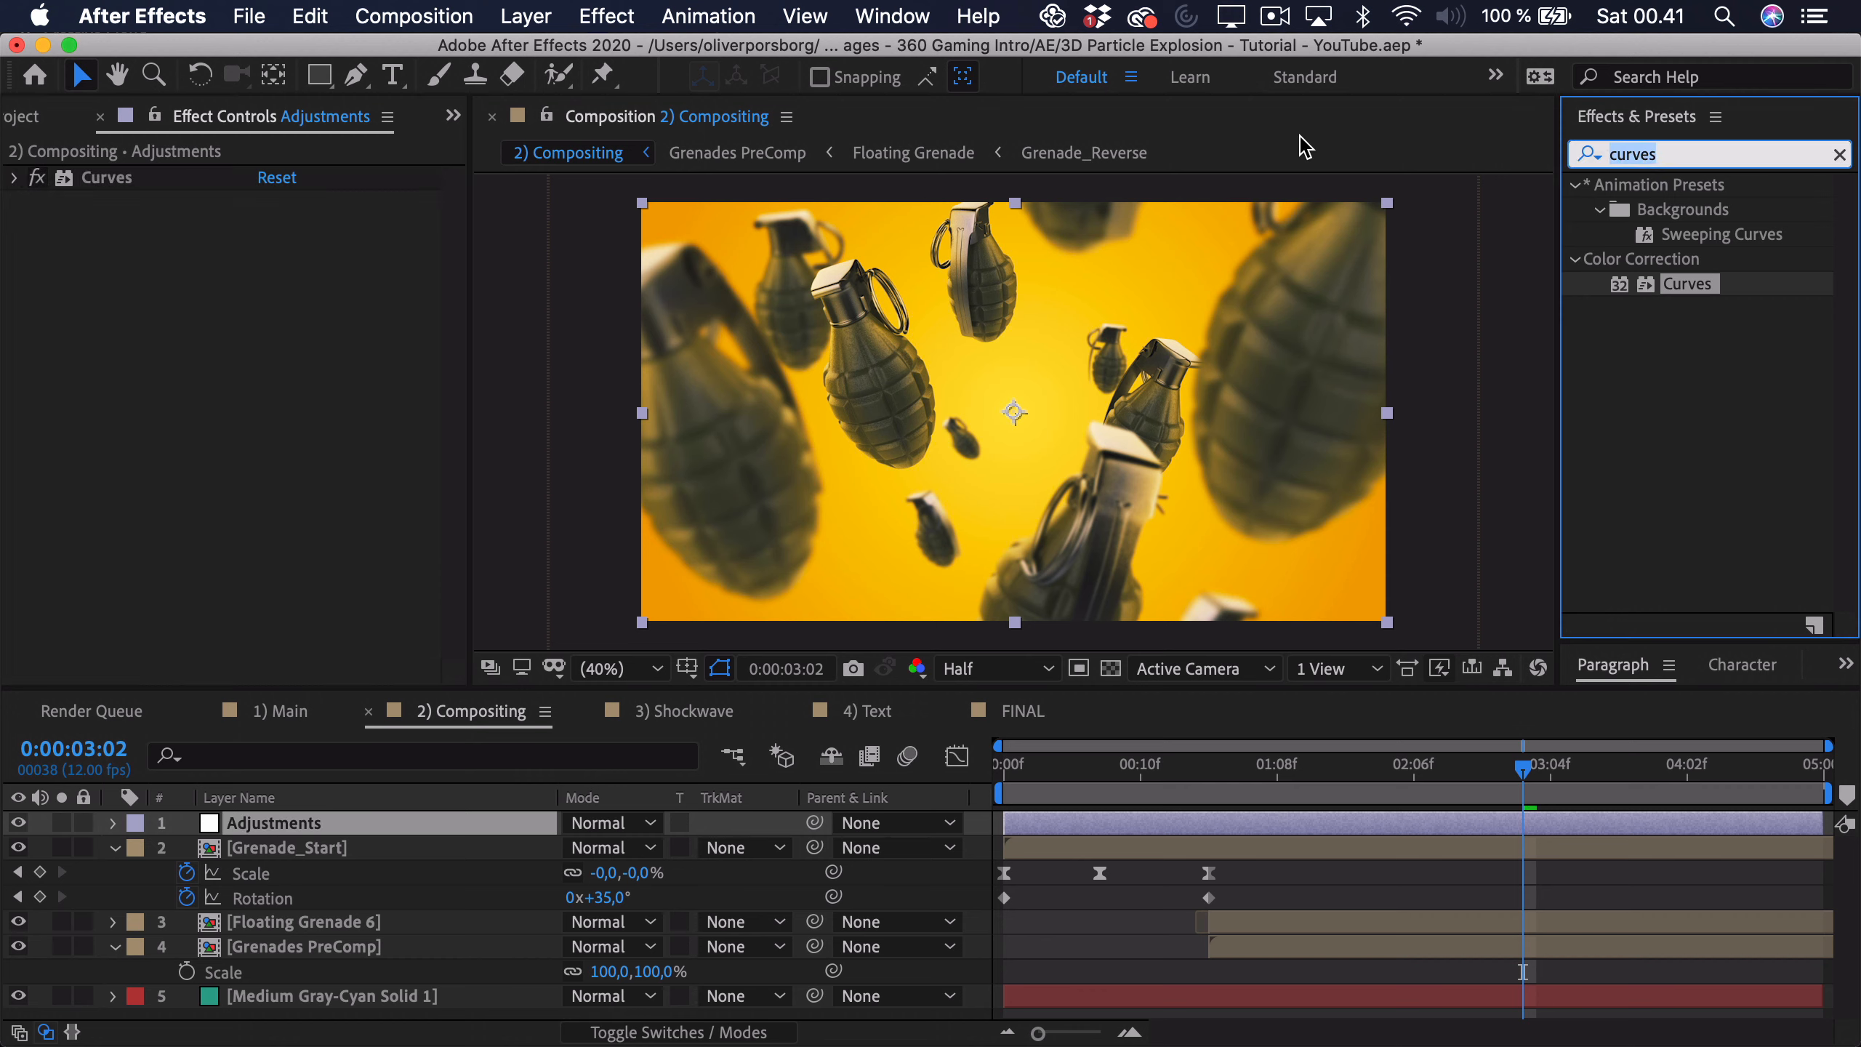
type("grain")
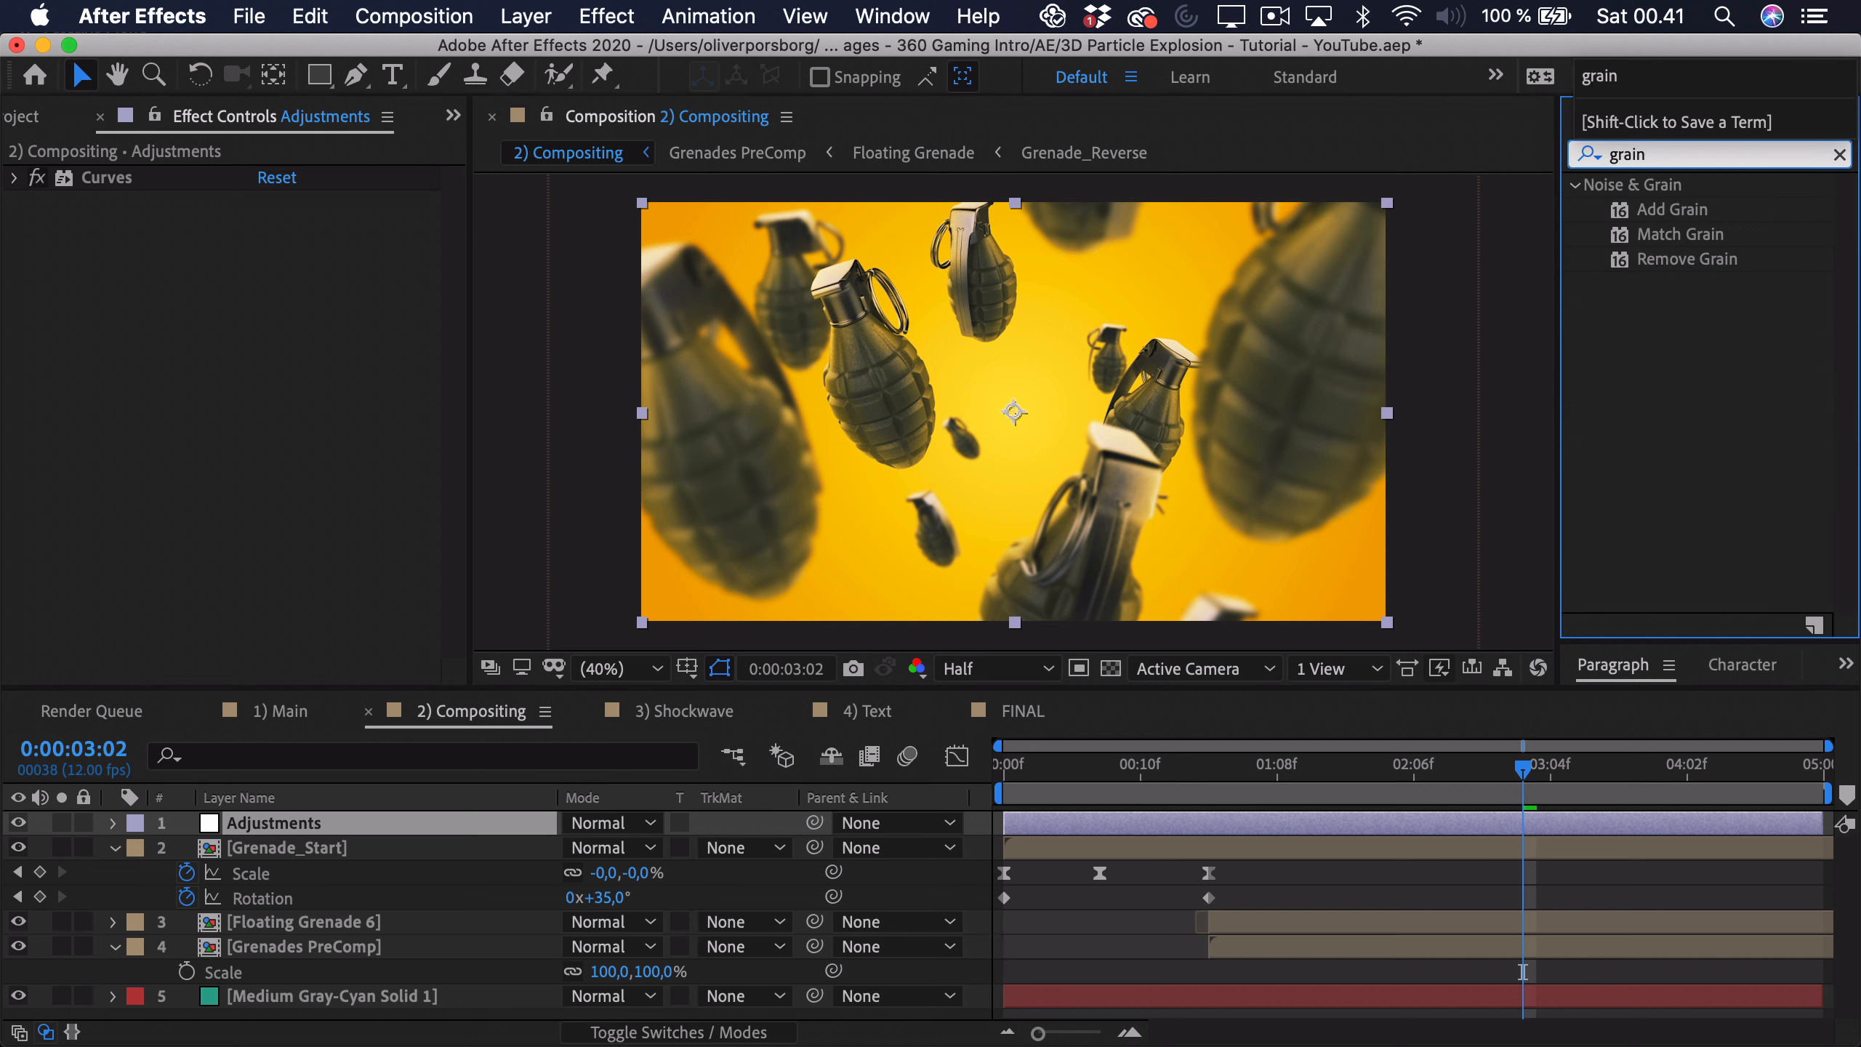
key("Return")
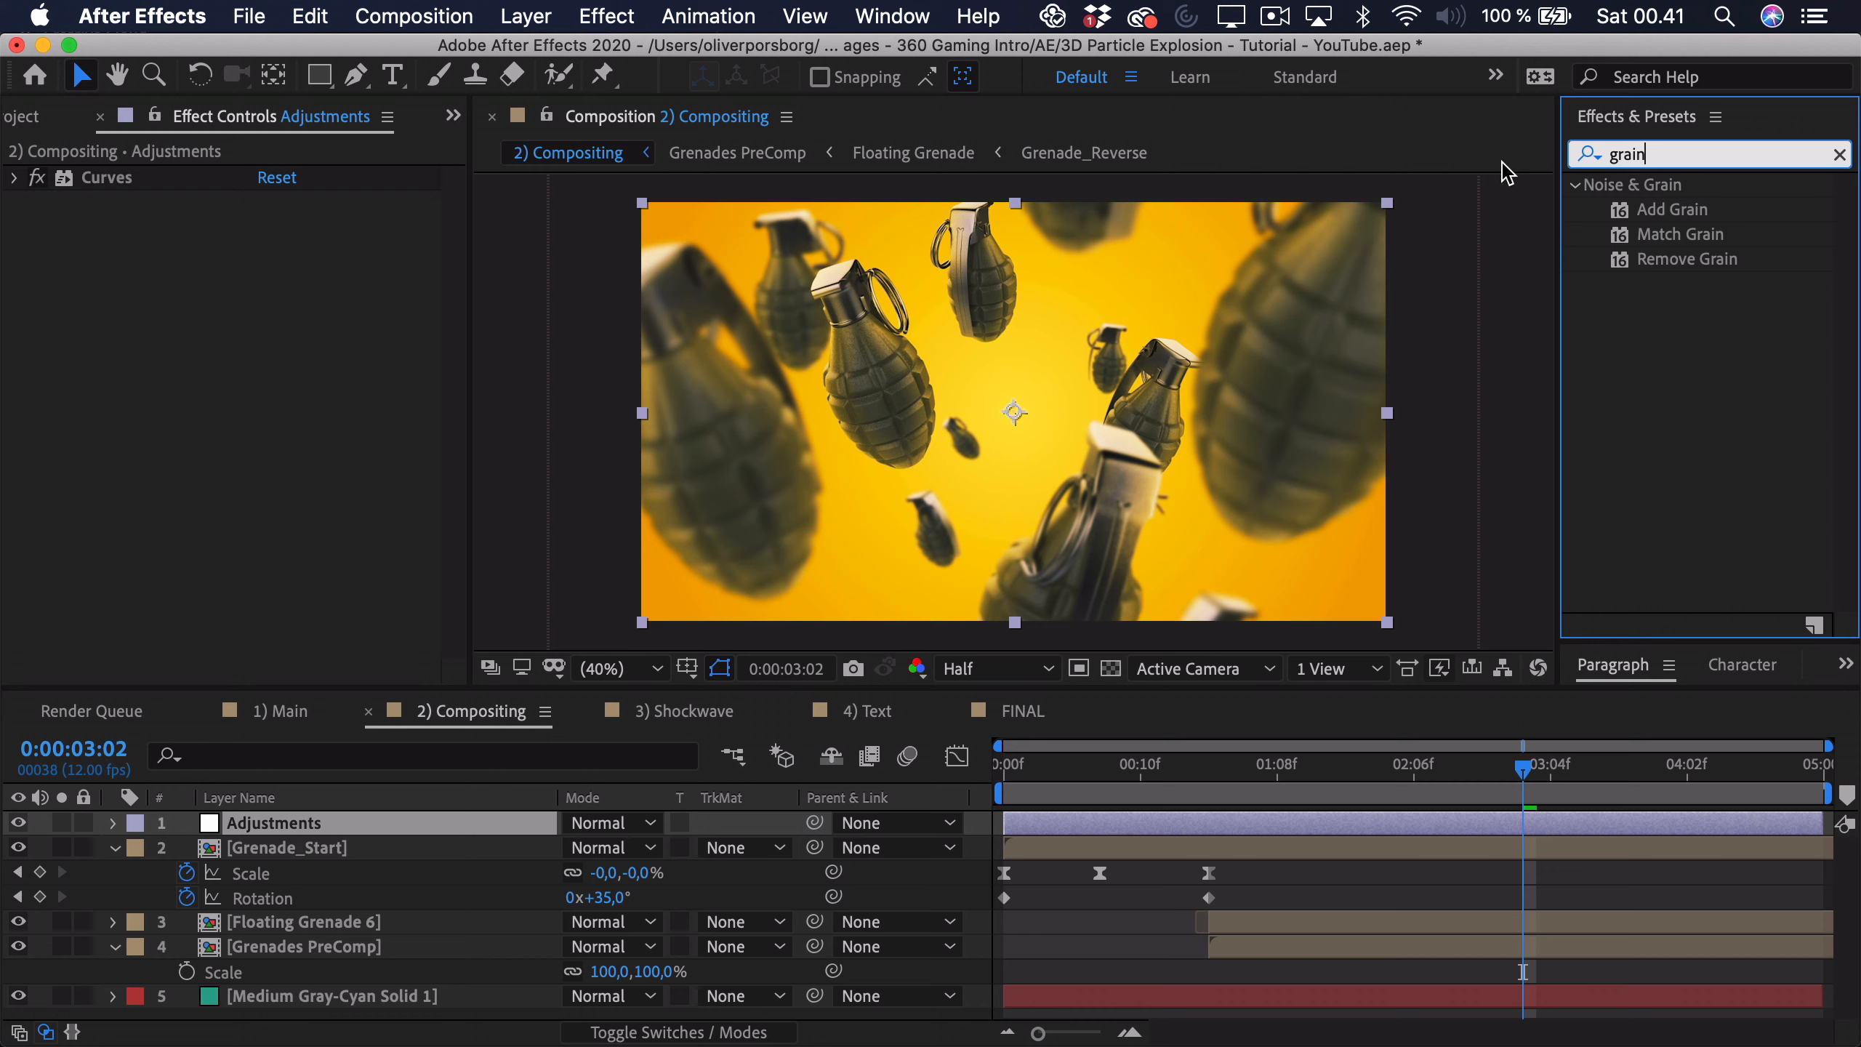
double_click(1674, 209)
left_click(345, 227)
left_click(311, 304)
key("period")
key("period")
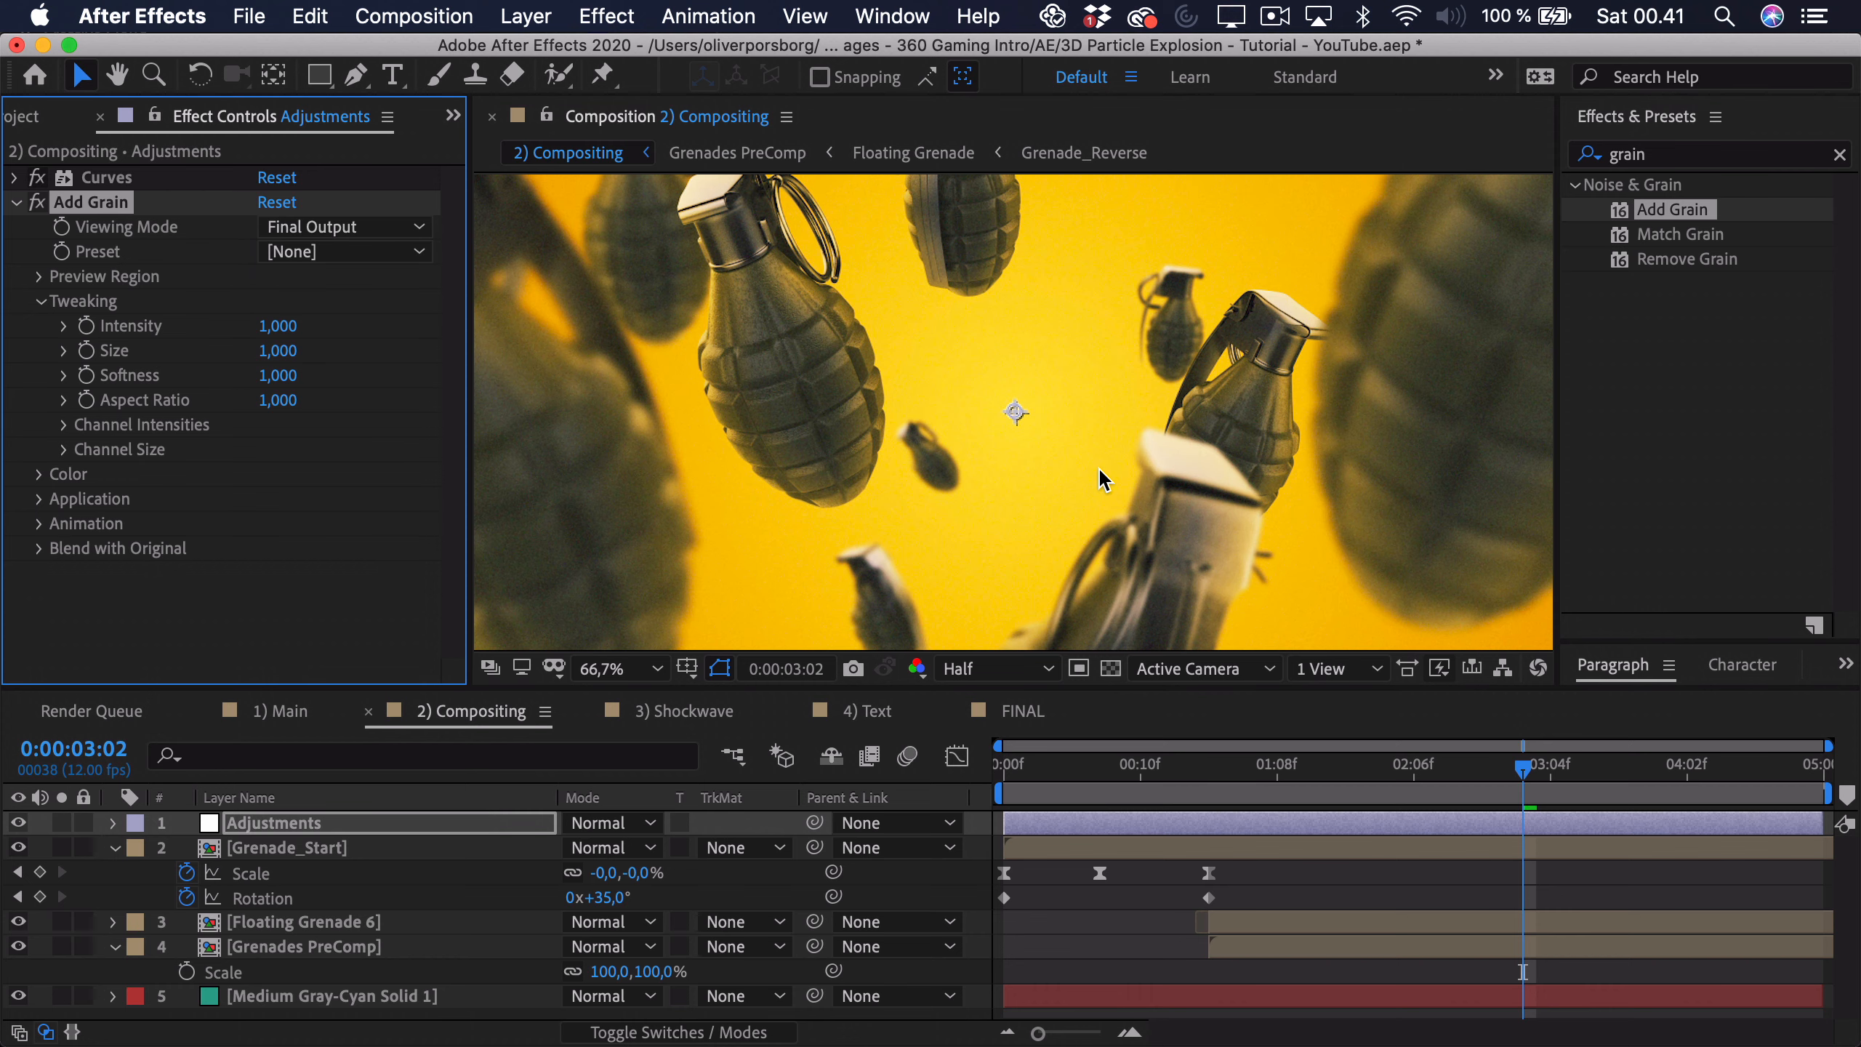
Step: Set the Add Grain size to 1,2 and its intensity to 0,8 on the Adjustments layer
key("period")
left_click_drag(578, 428, 707, 448)
left_click(278, 350)
type("1,2")
key("Return")
left_click(278, 326)
type("0,8")
key("Return")
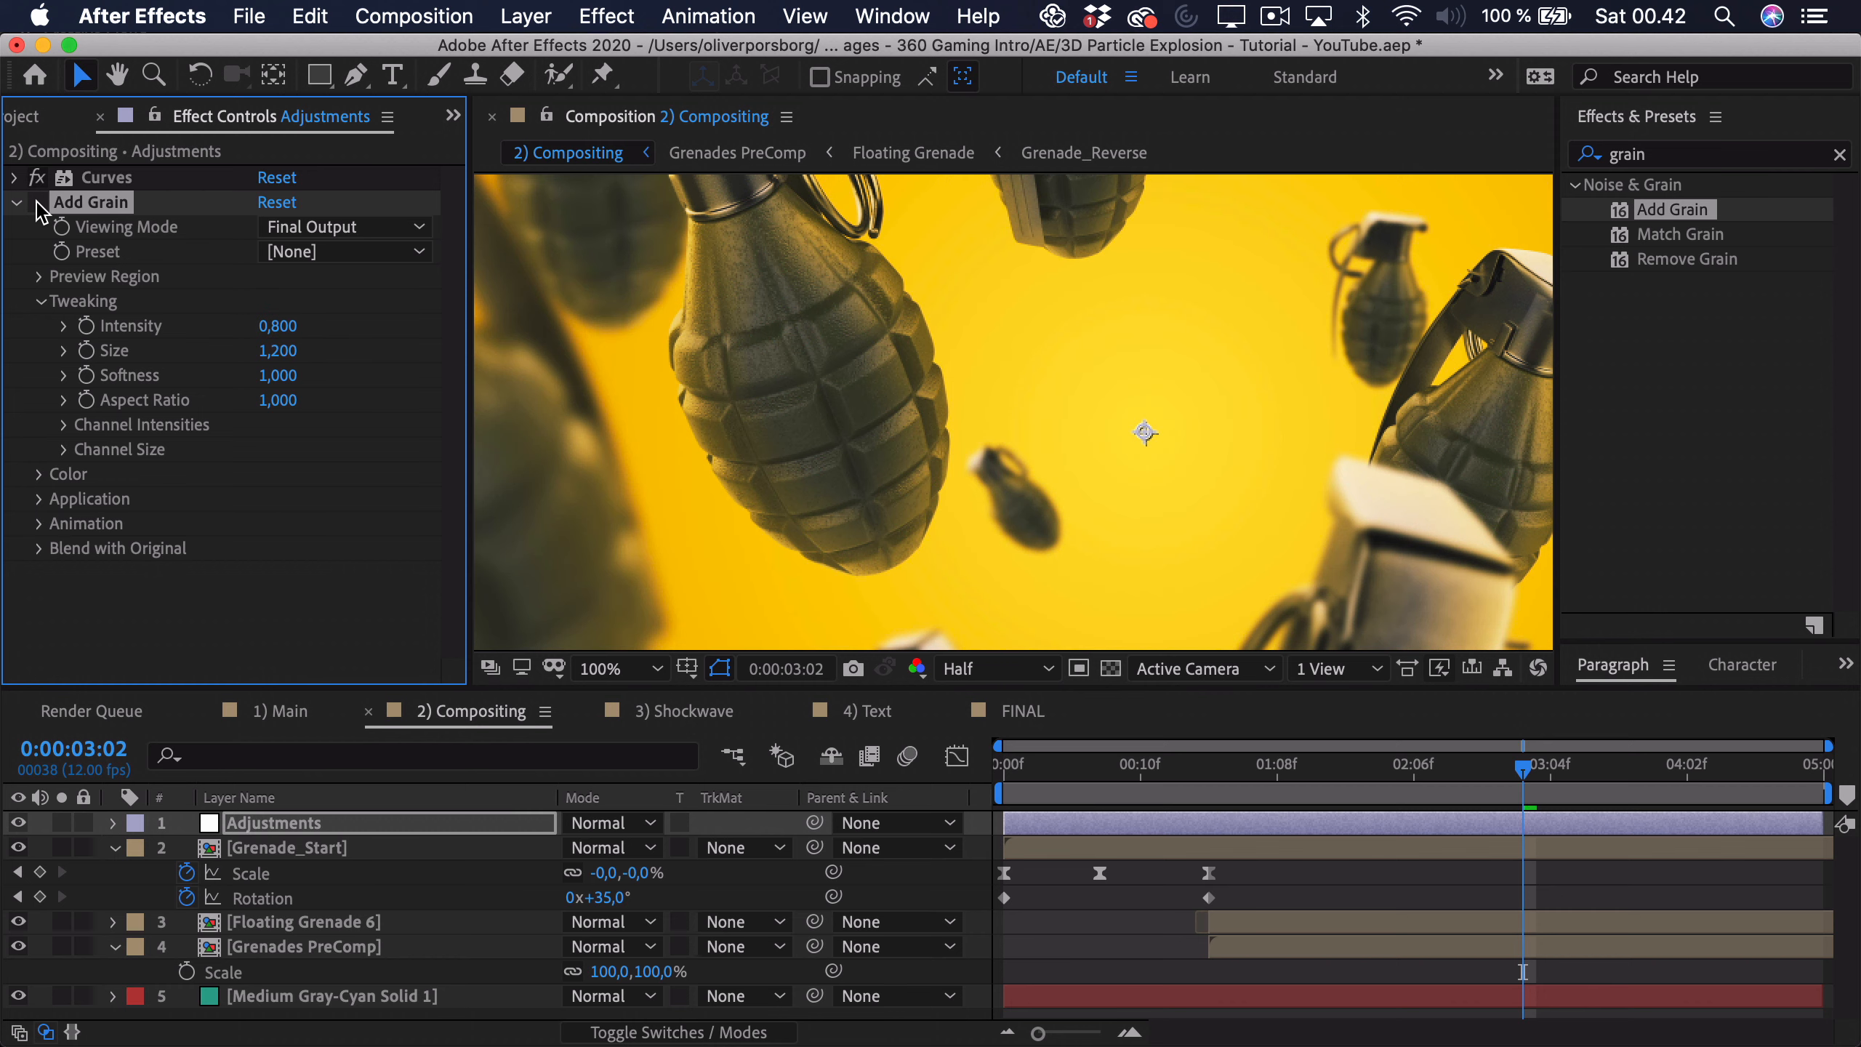
Step: Copy the Add Grain effect from the Adjustments layer to the Medium Gray-Cyan Solid 1 background and examine the grain up close
key("comma")
key("comma")
key("cmd+c")
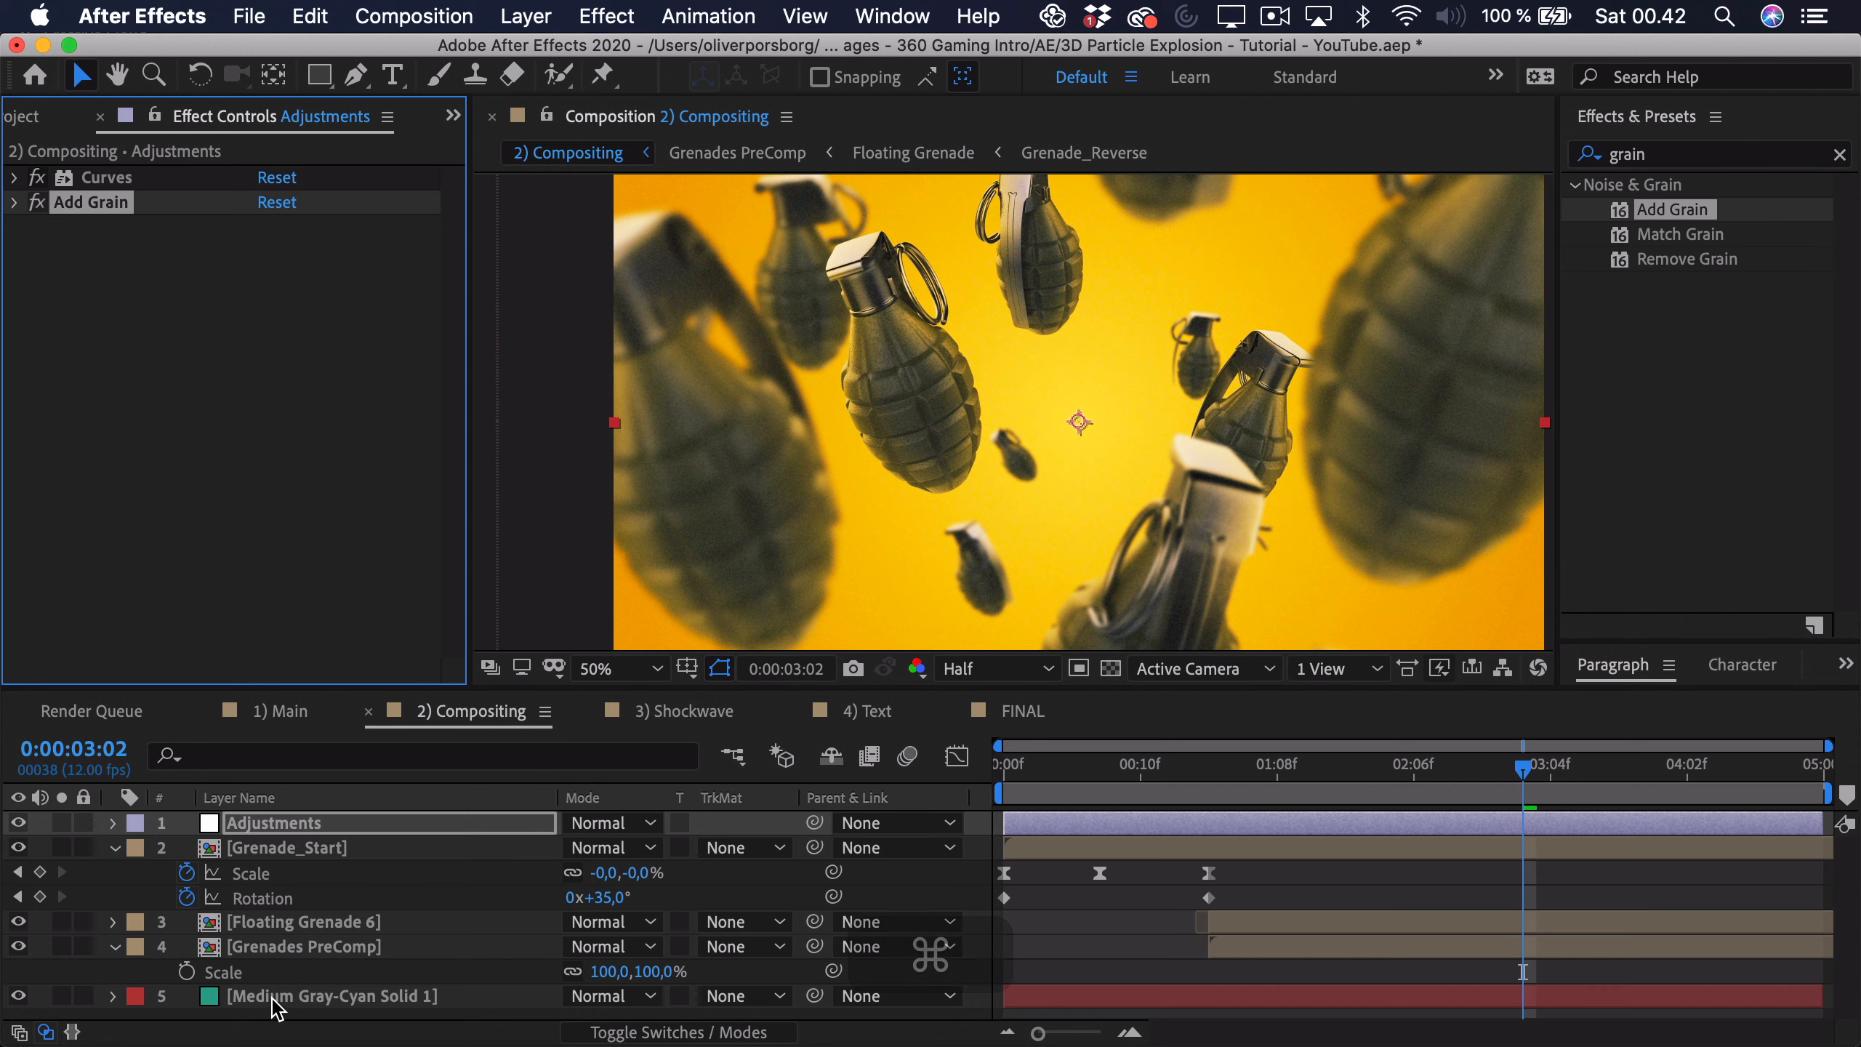
left_click(278, 994)
key("cmd+v")
scroll(1020, 486, "up", 4)
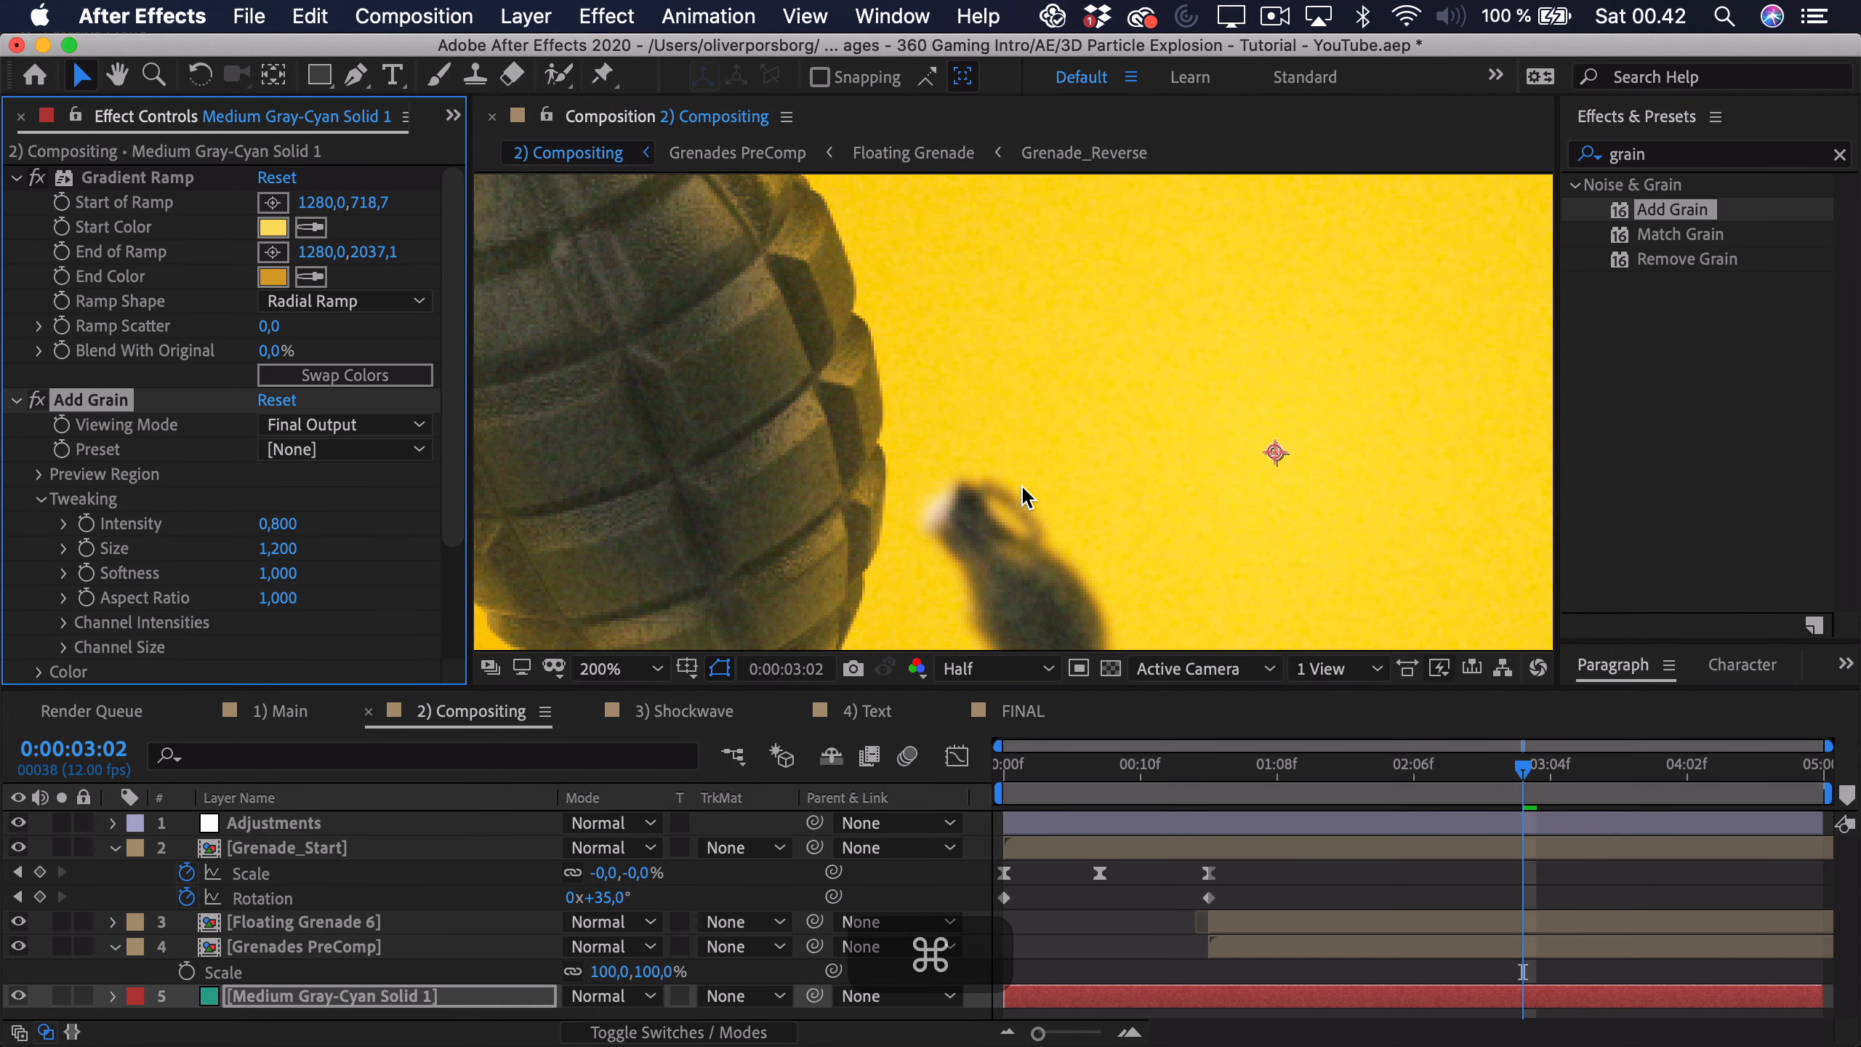
scroll(1021, 483, "down", 2)
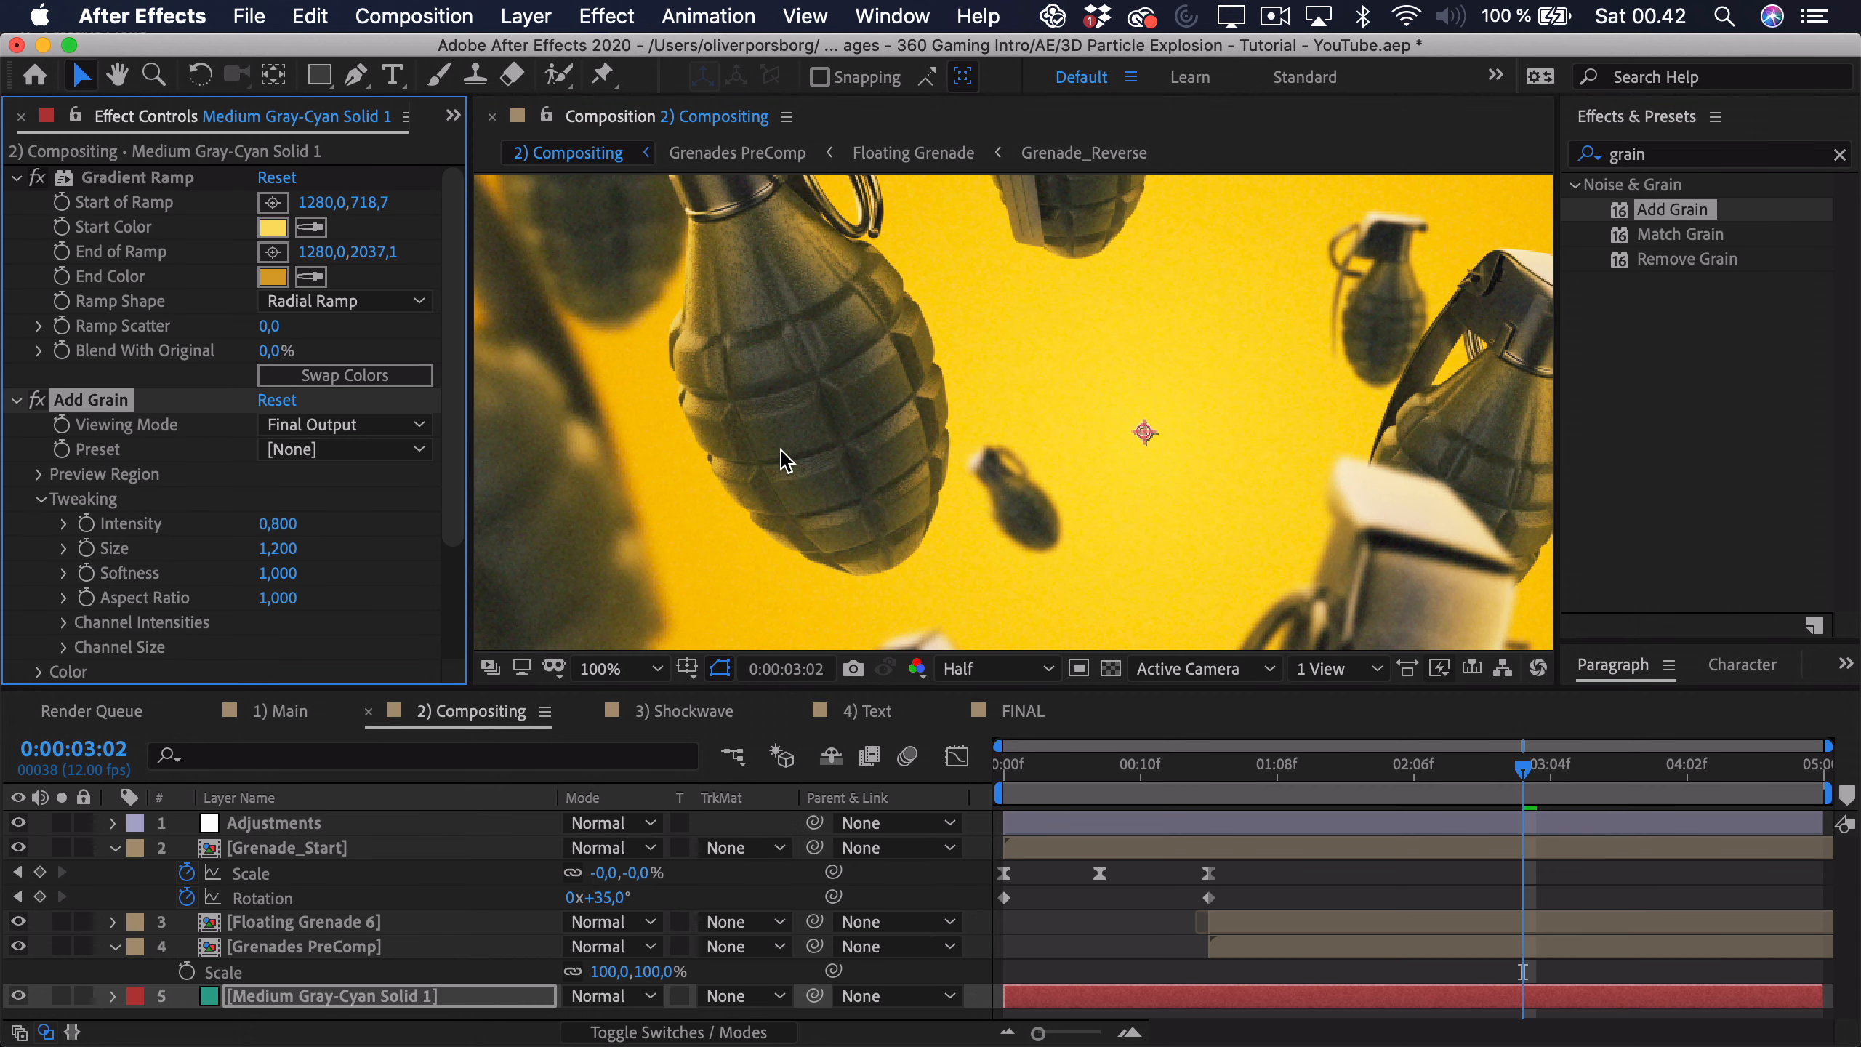
Step: Set the Add Grain intensity on the Medium Gray-Cyan Solid 1 layer to 1 and fit the whole frame in the viewer
key("comma")
key("period")
left_click(277, 523)
type("1")
key("Return")
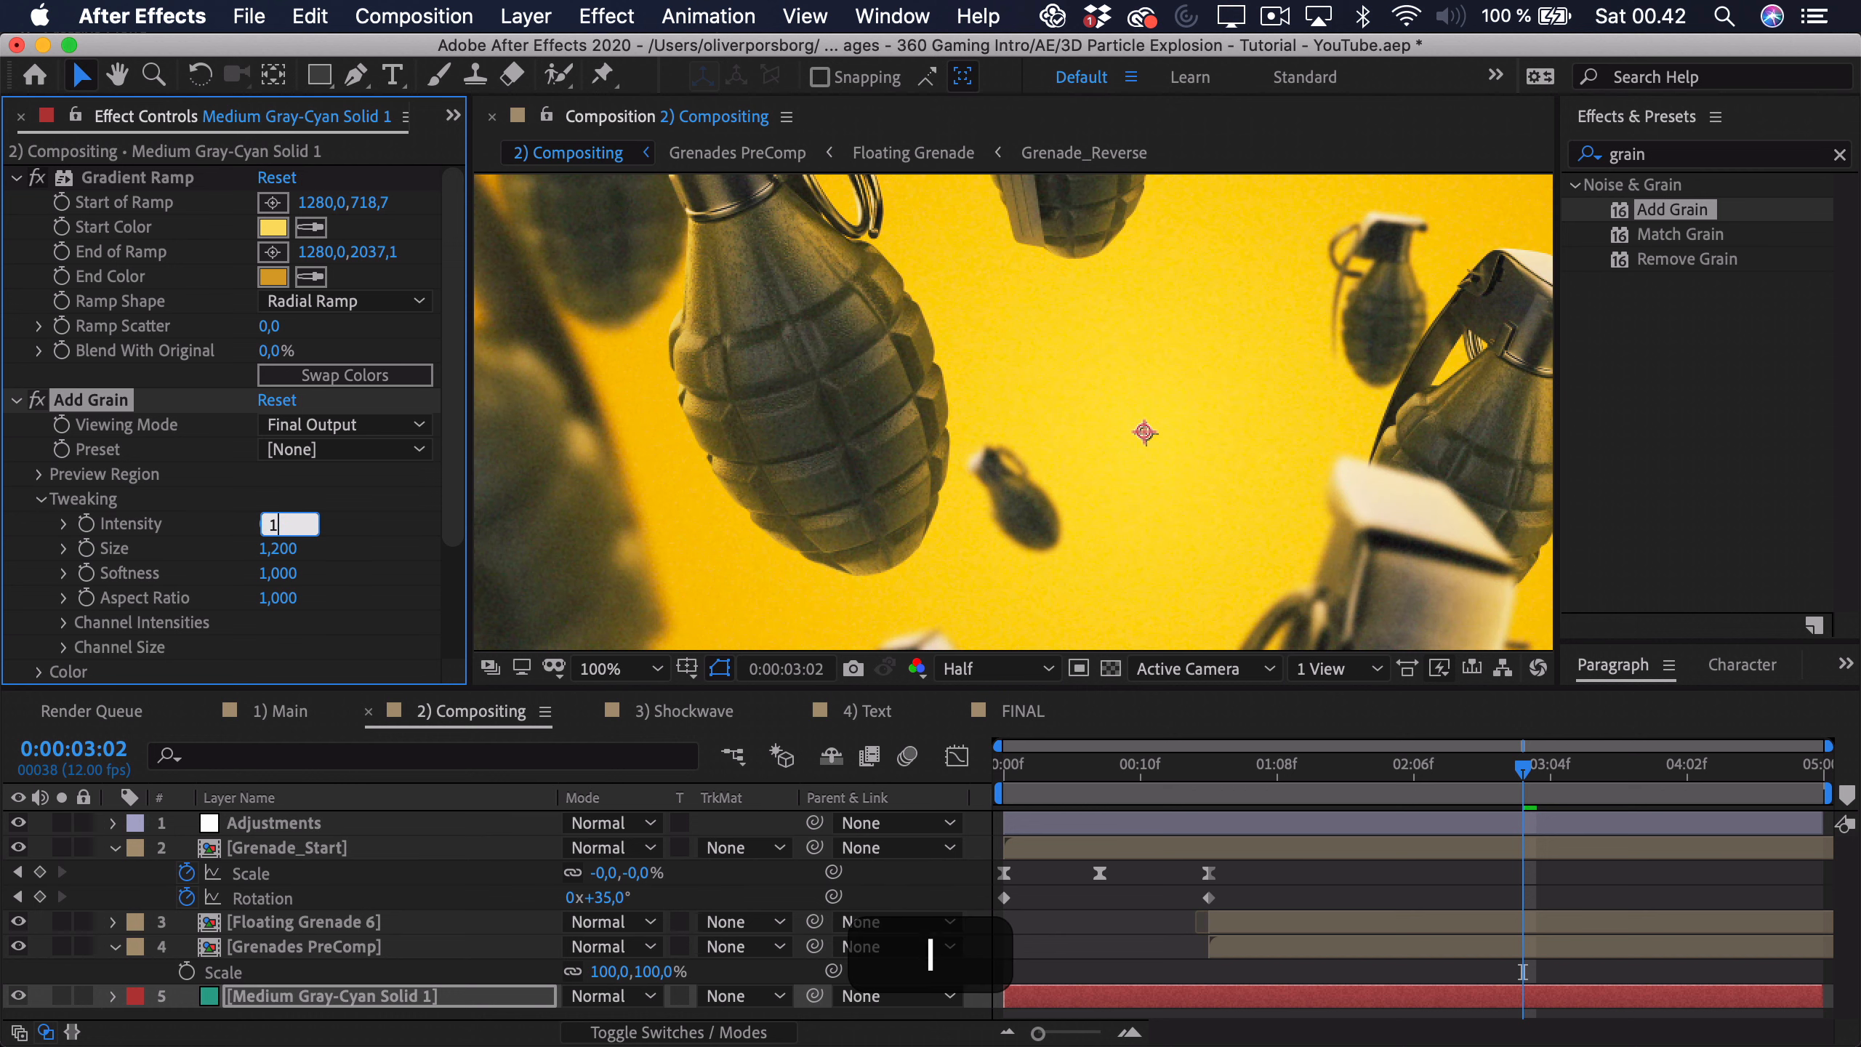
key("shift+slash")
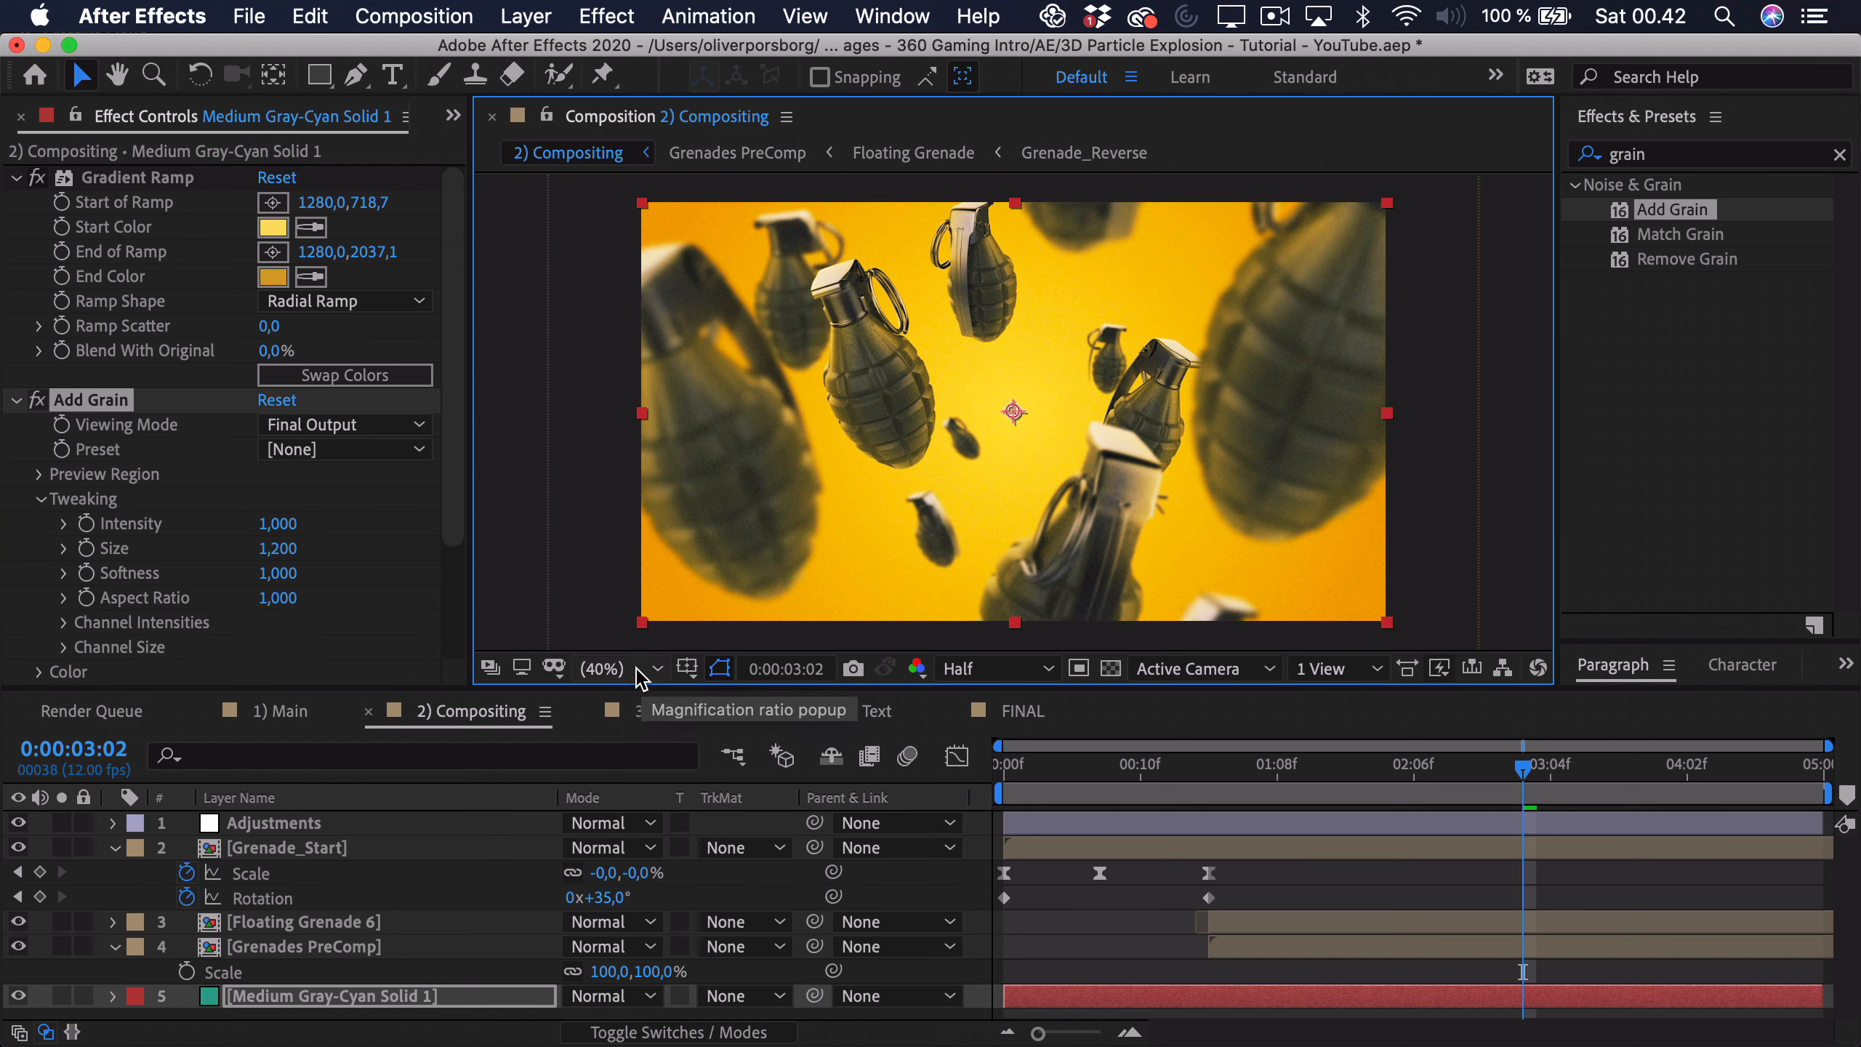
Step: Find the Optics Compensation effect and apply it to the Adjustments layer
left_click(359, 822)
left_click(1707, 155)
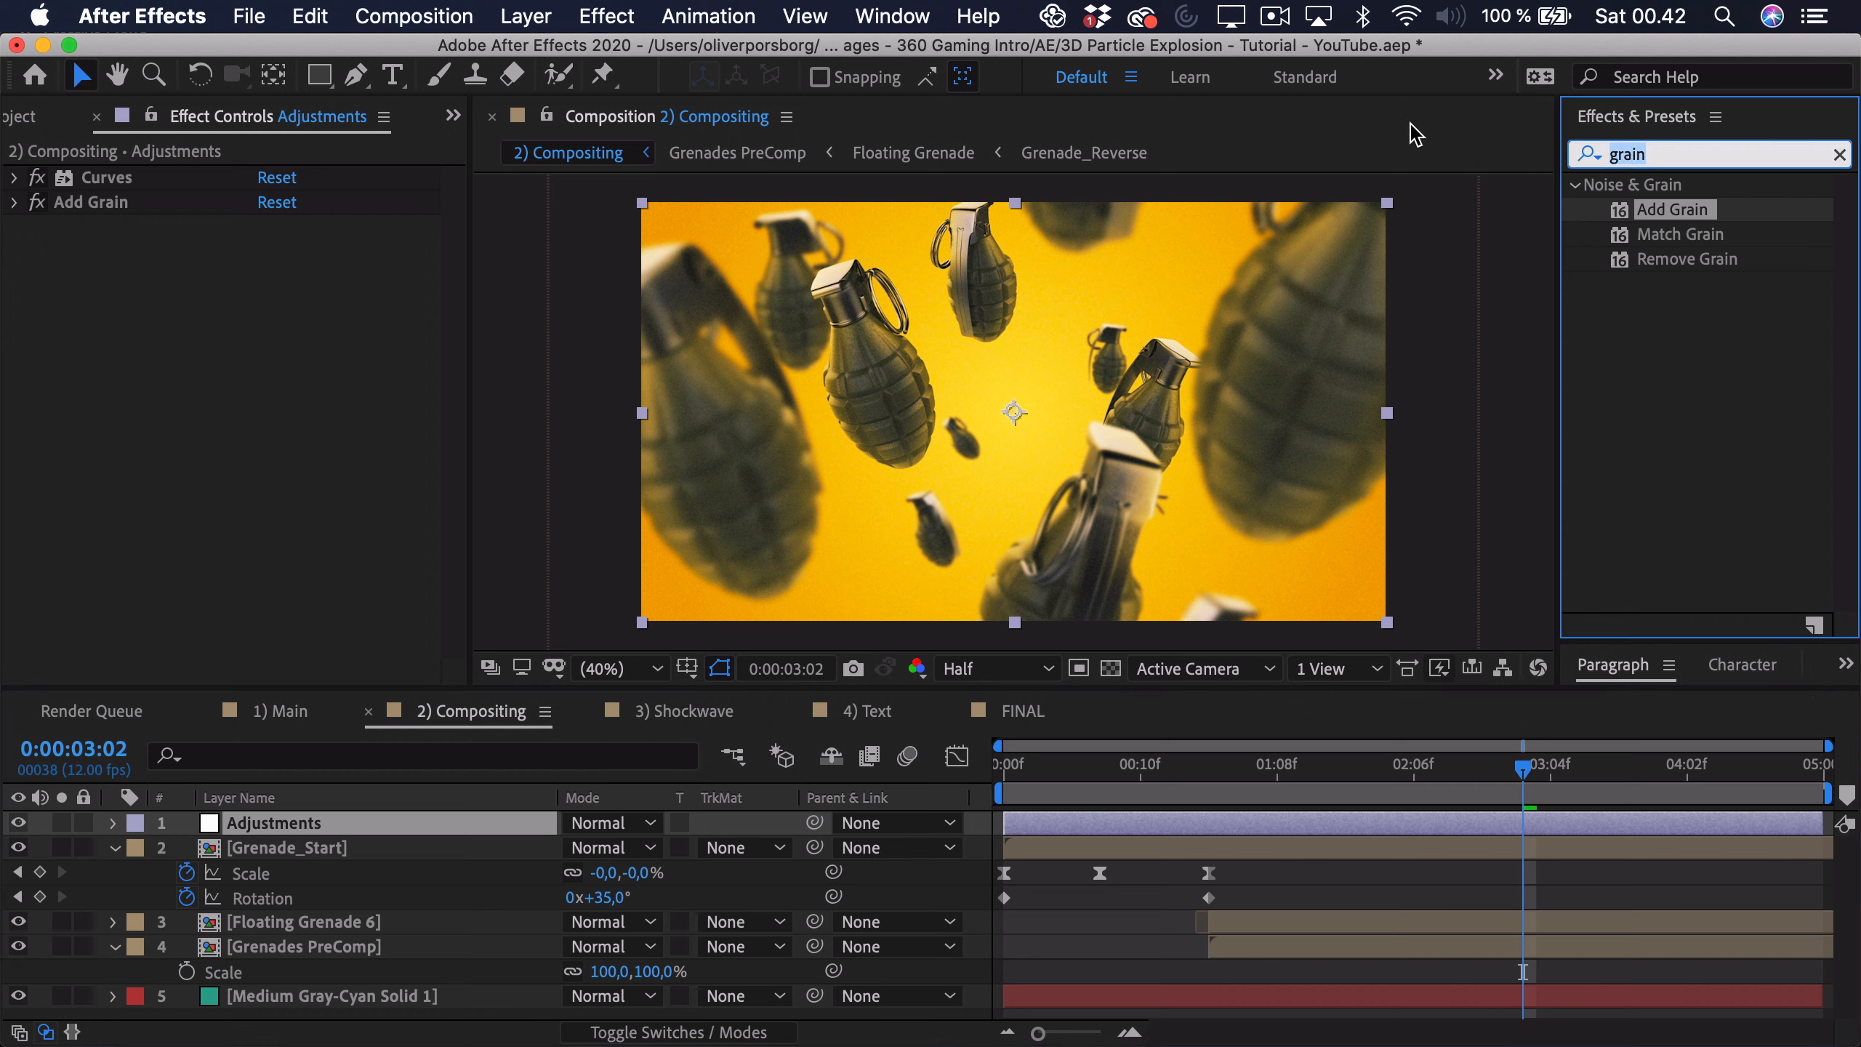
type("optics")
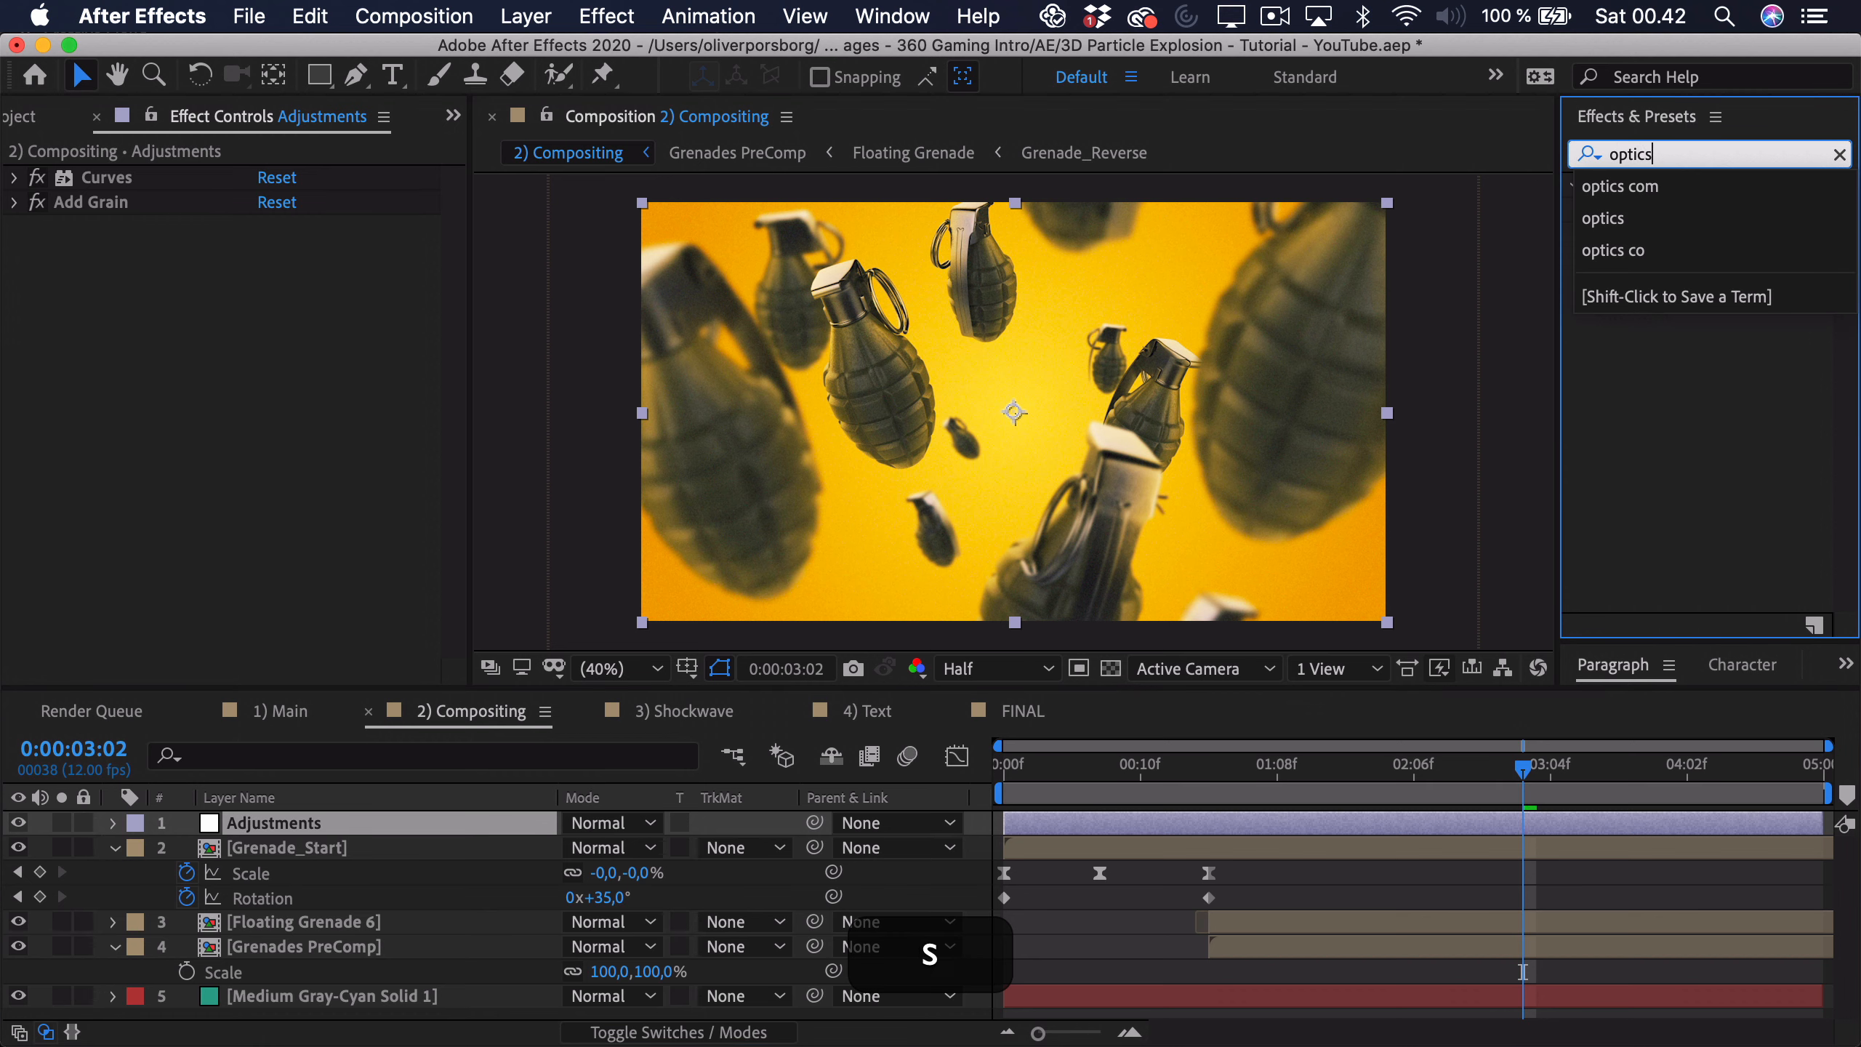
type(" com")
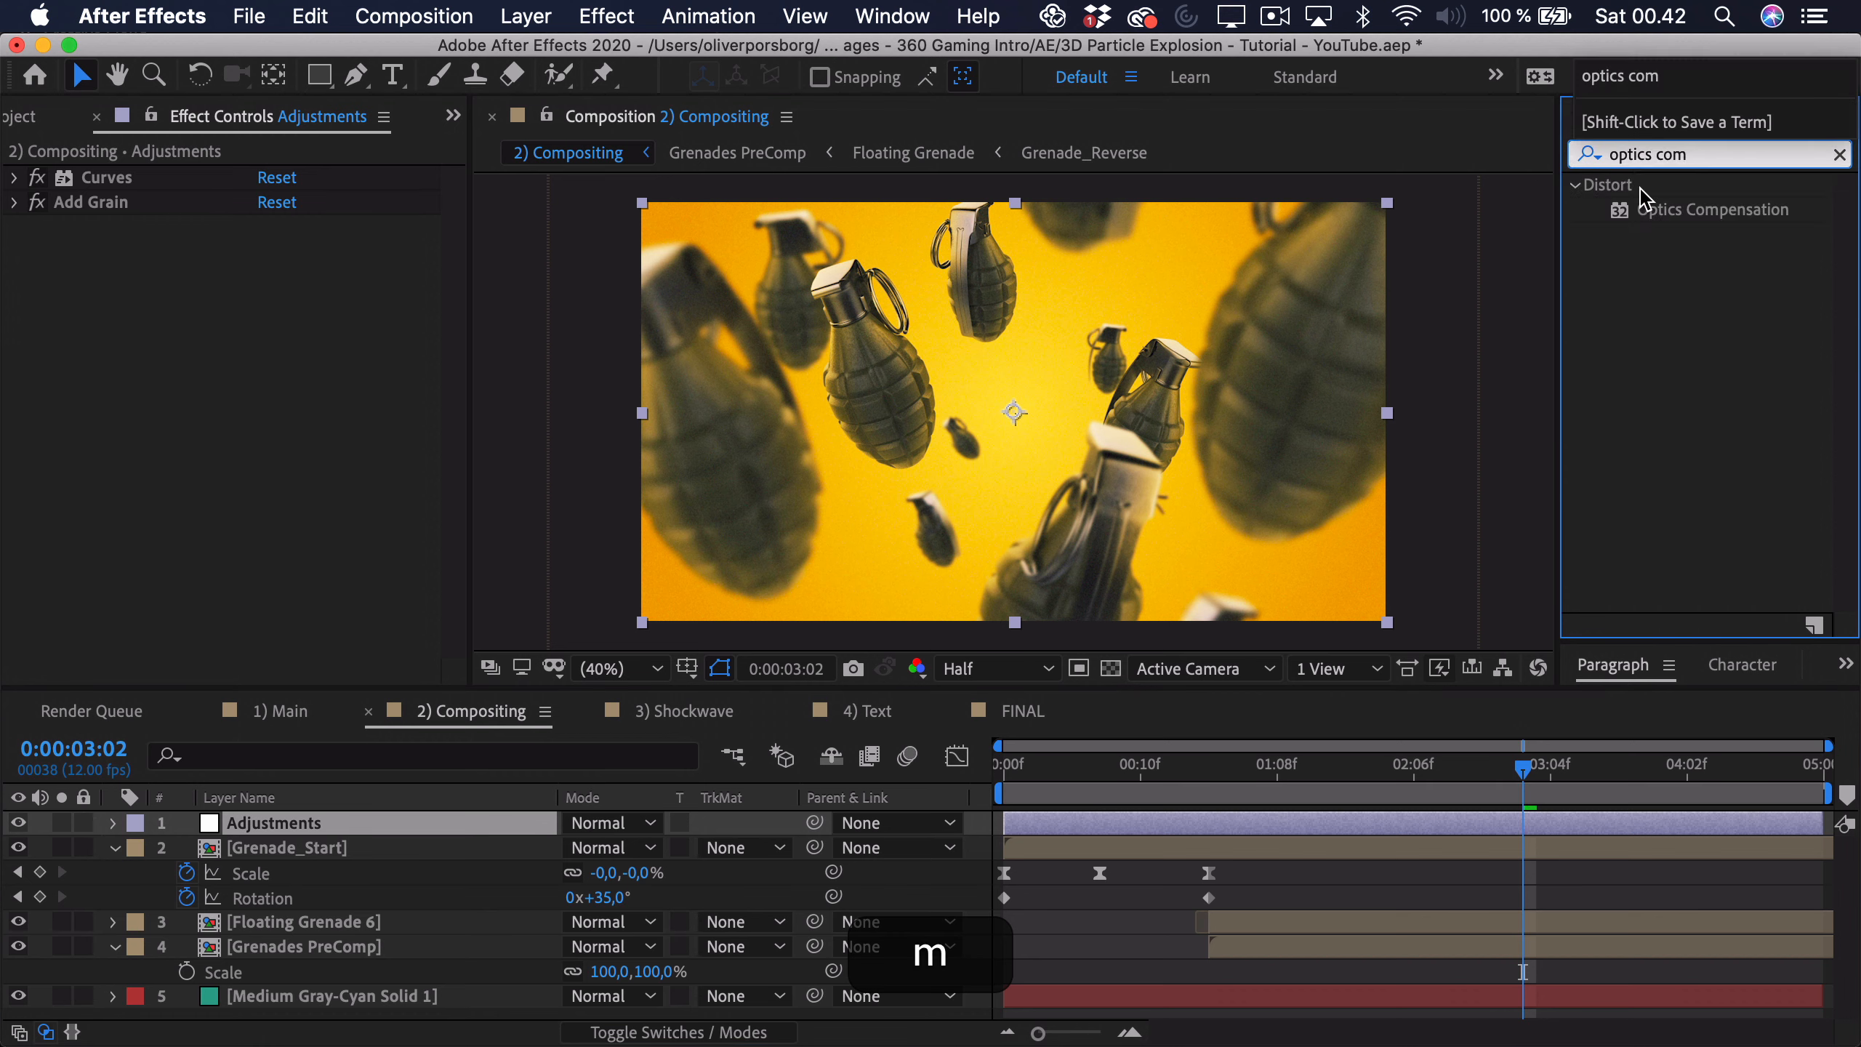
left_click_drag(1714, 210, 285, 411)
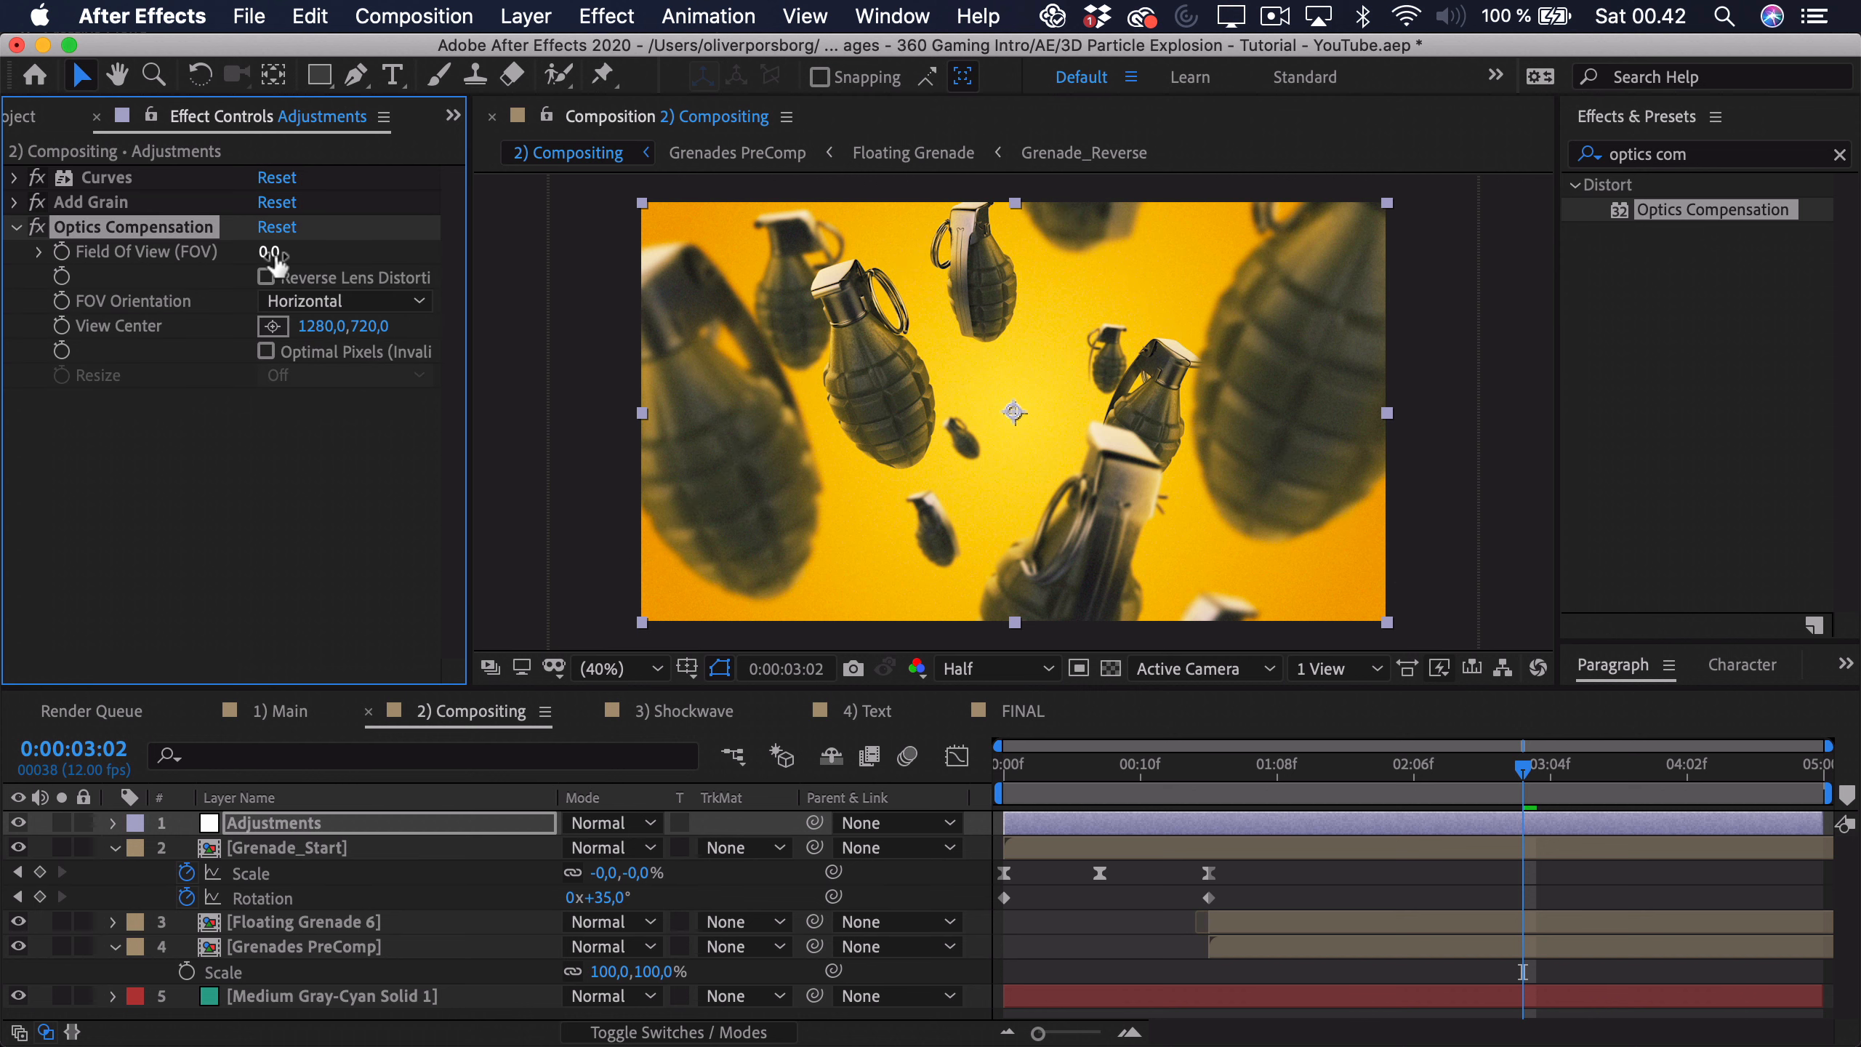
Step: Enable Reverse Lens Distortion in Optics Compensation, set the Field Of View to 44, and deselect the layer
left_click_drag(274, 250, 1106, 248)
left_click(267, 277)
left_click(274, 253)
type("40")
key("Return")
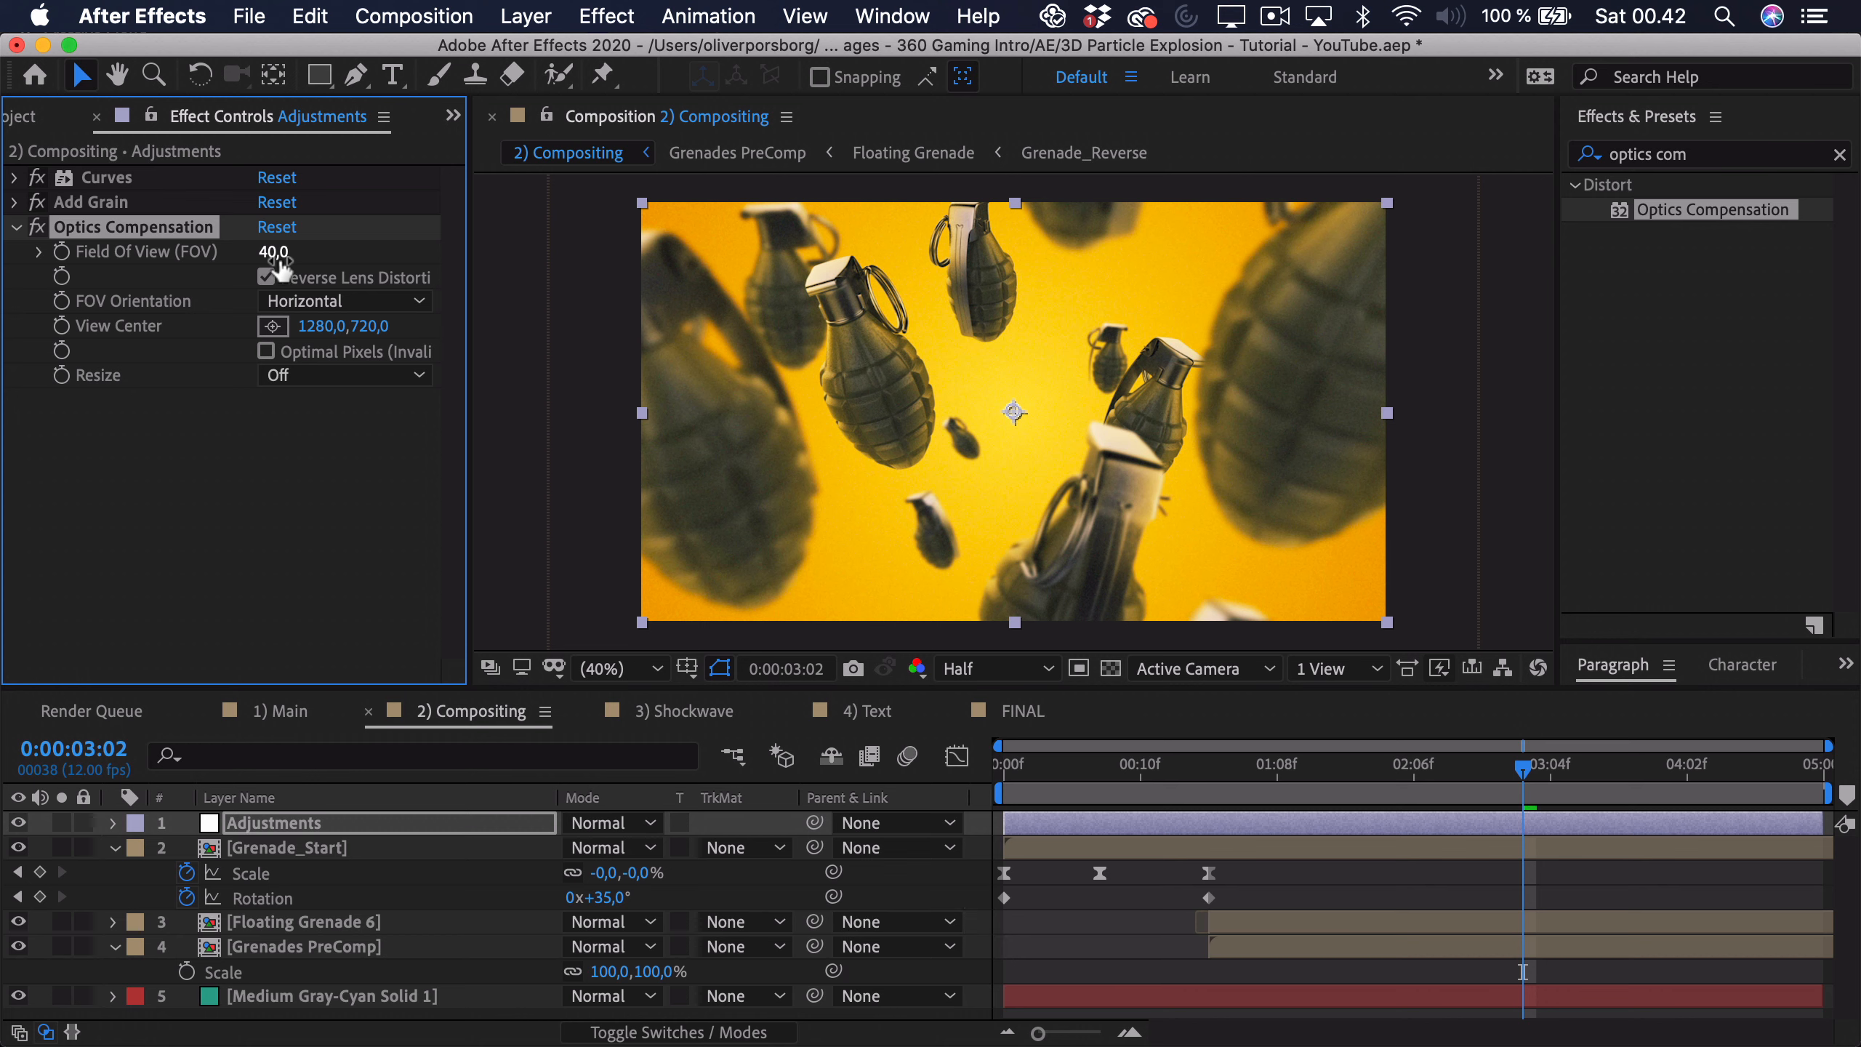
left_click_drag(278, 255, 339, 263)
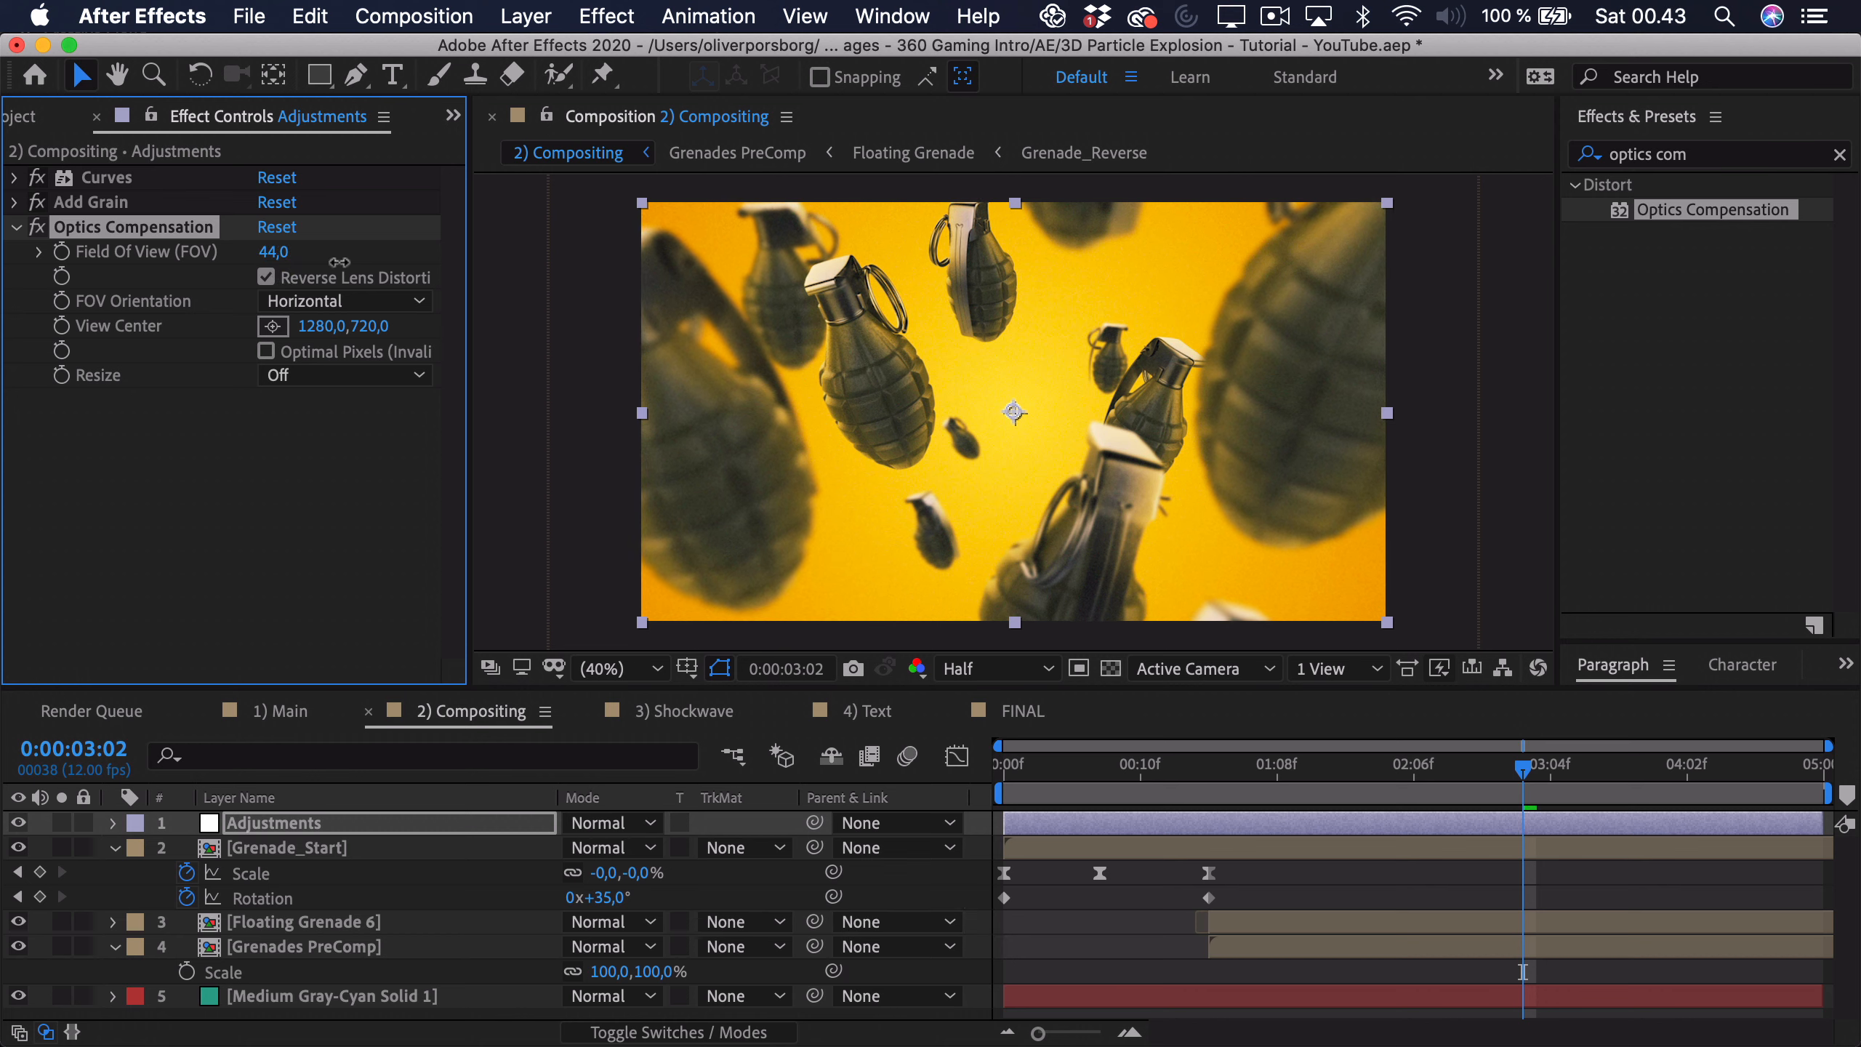
left_click(217, 546)
left_click(1025, 924)
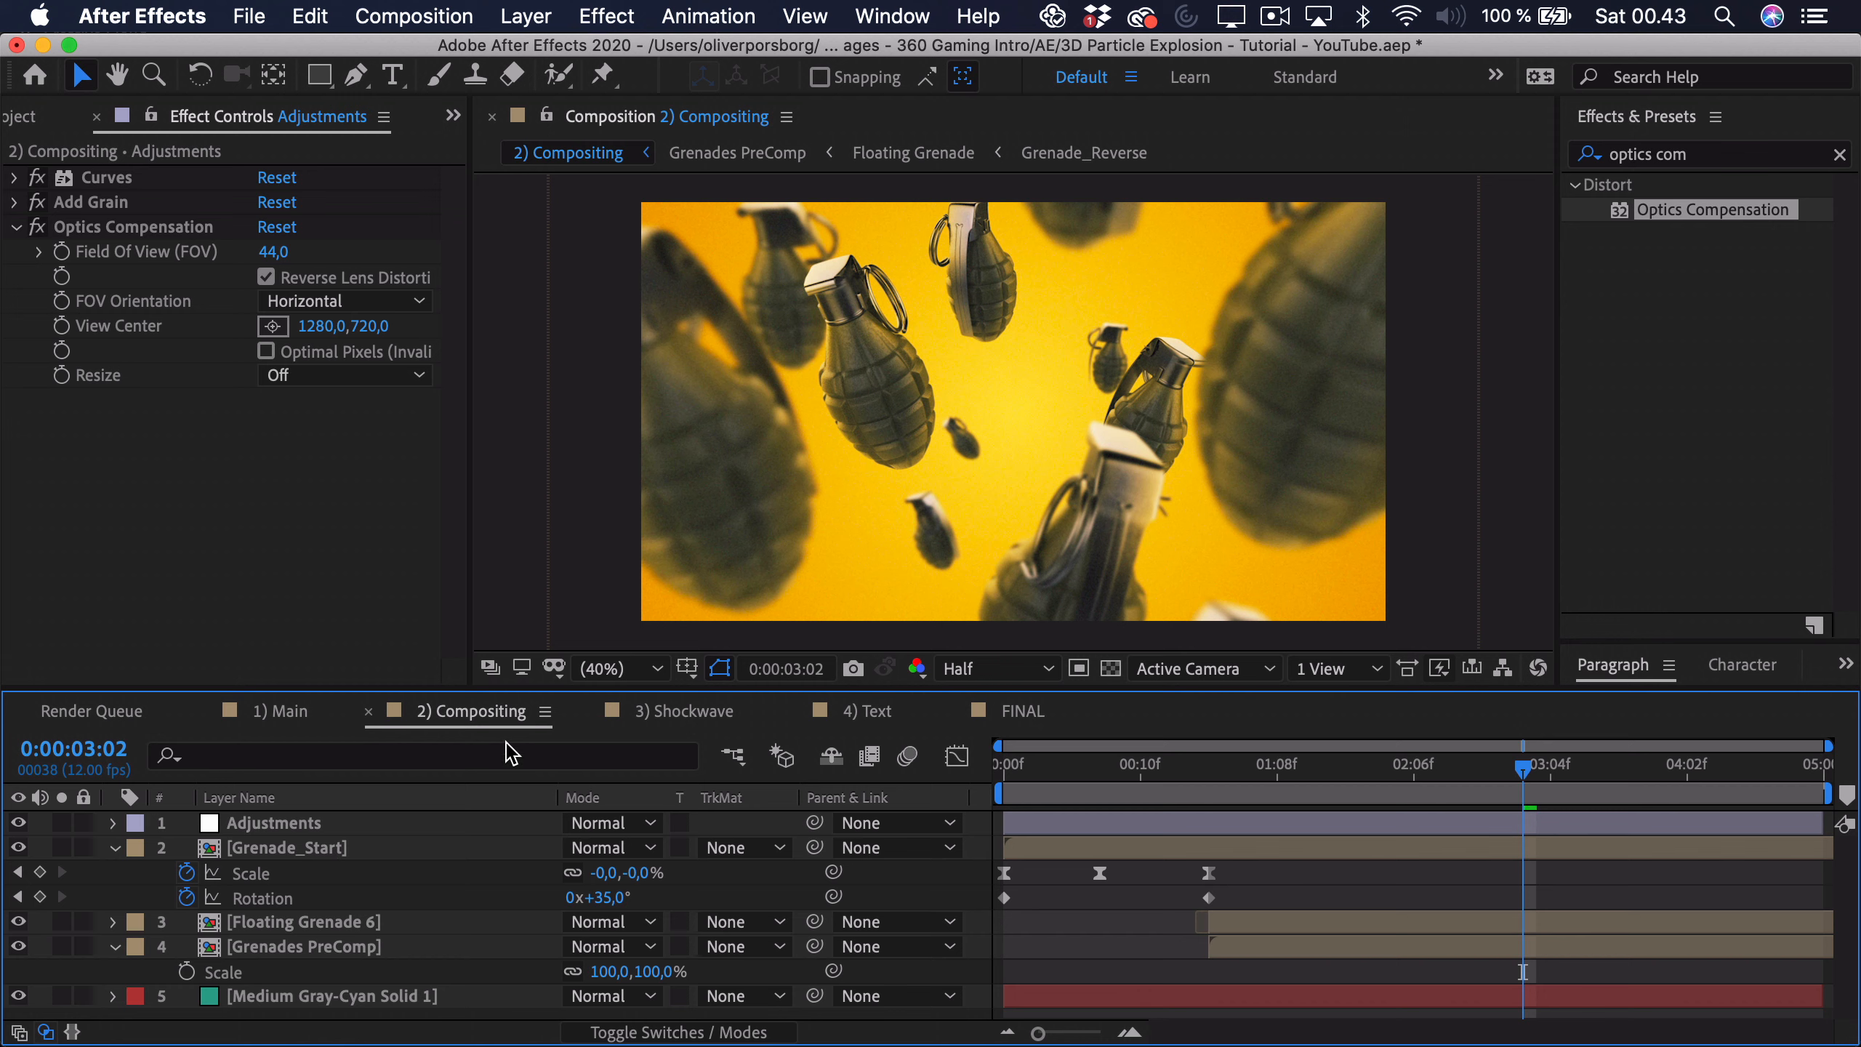
Step: Create a comp-sized solid named Vignette with the orange color FFA500
left_click(539, 16)
mouse_move(736, 74)
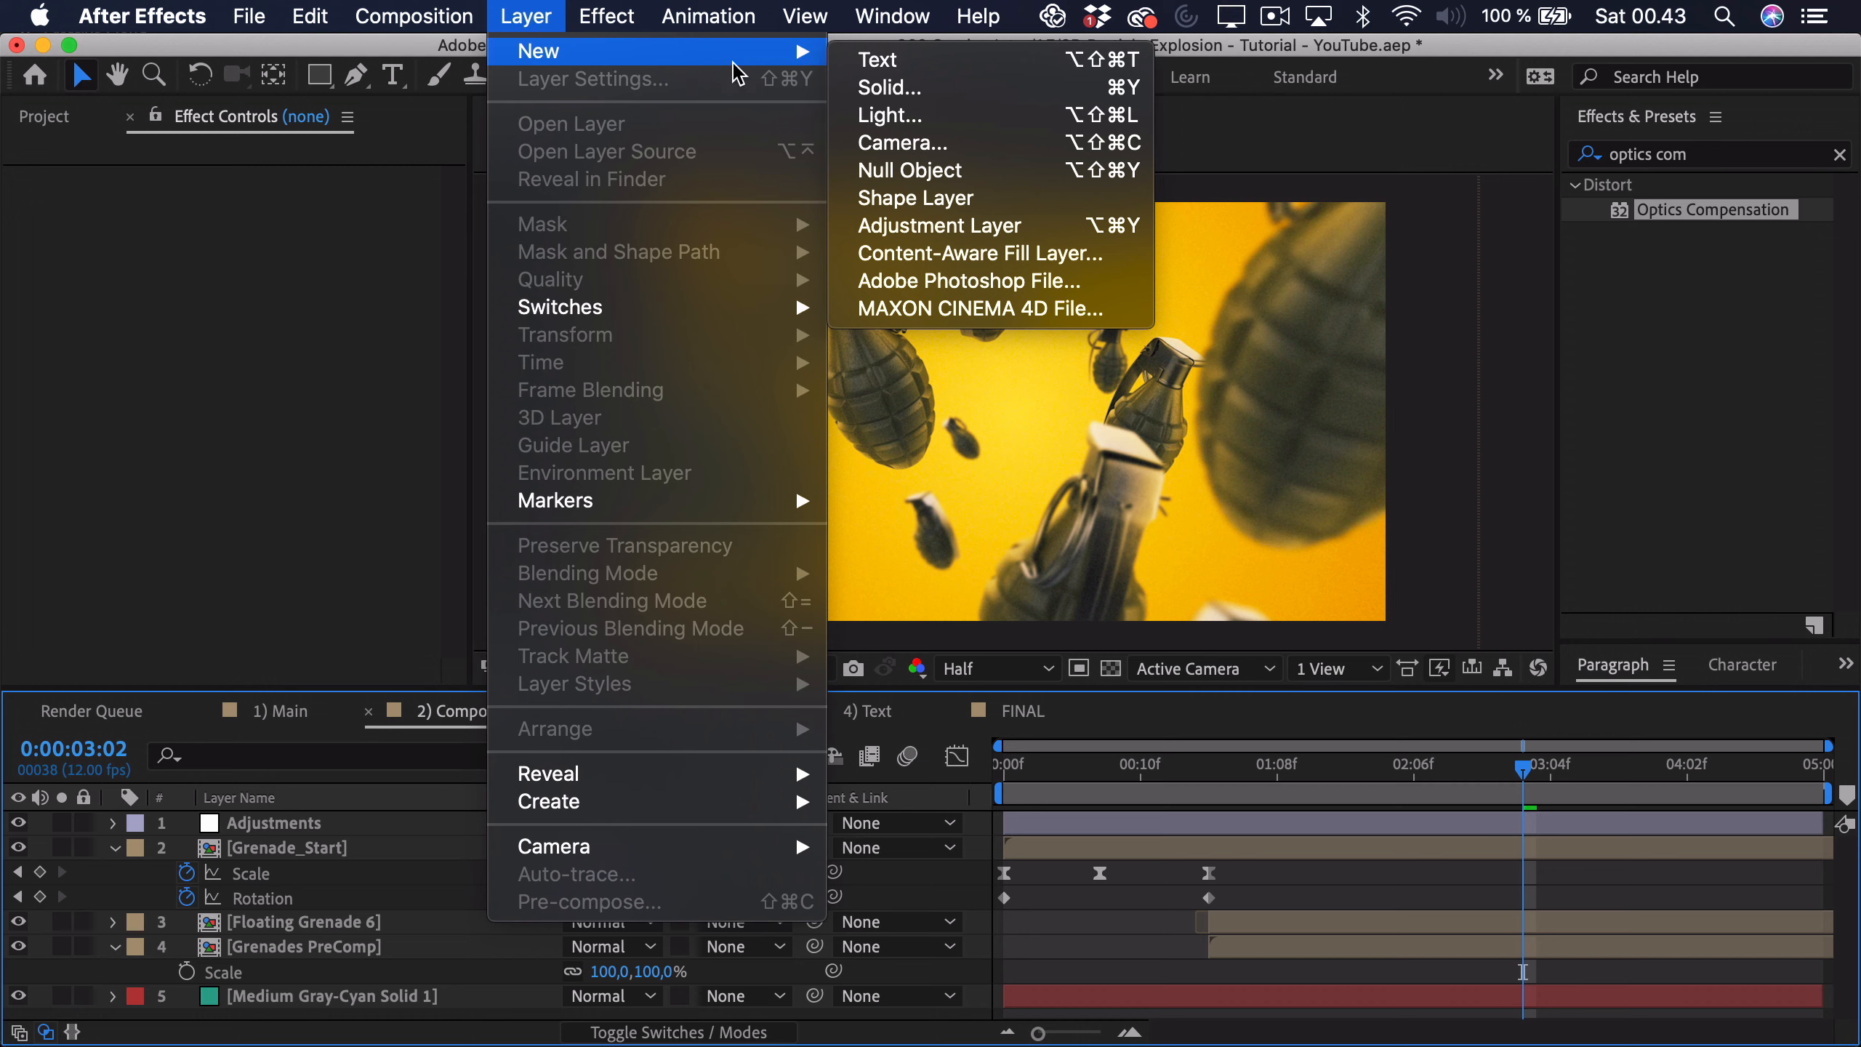
left_click(890, 88)
type("Vign")
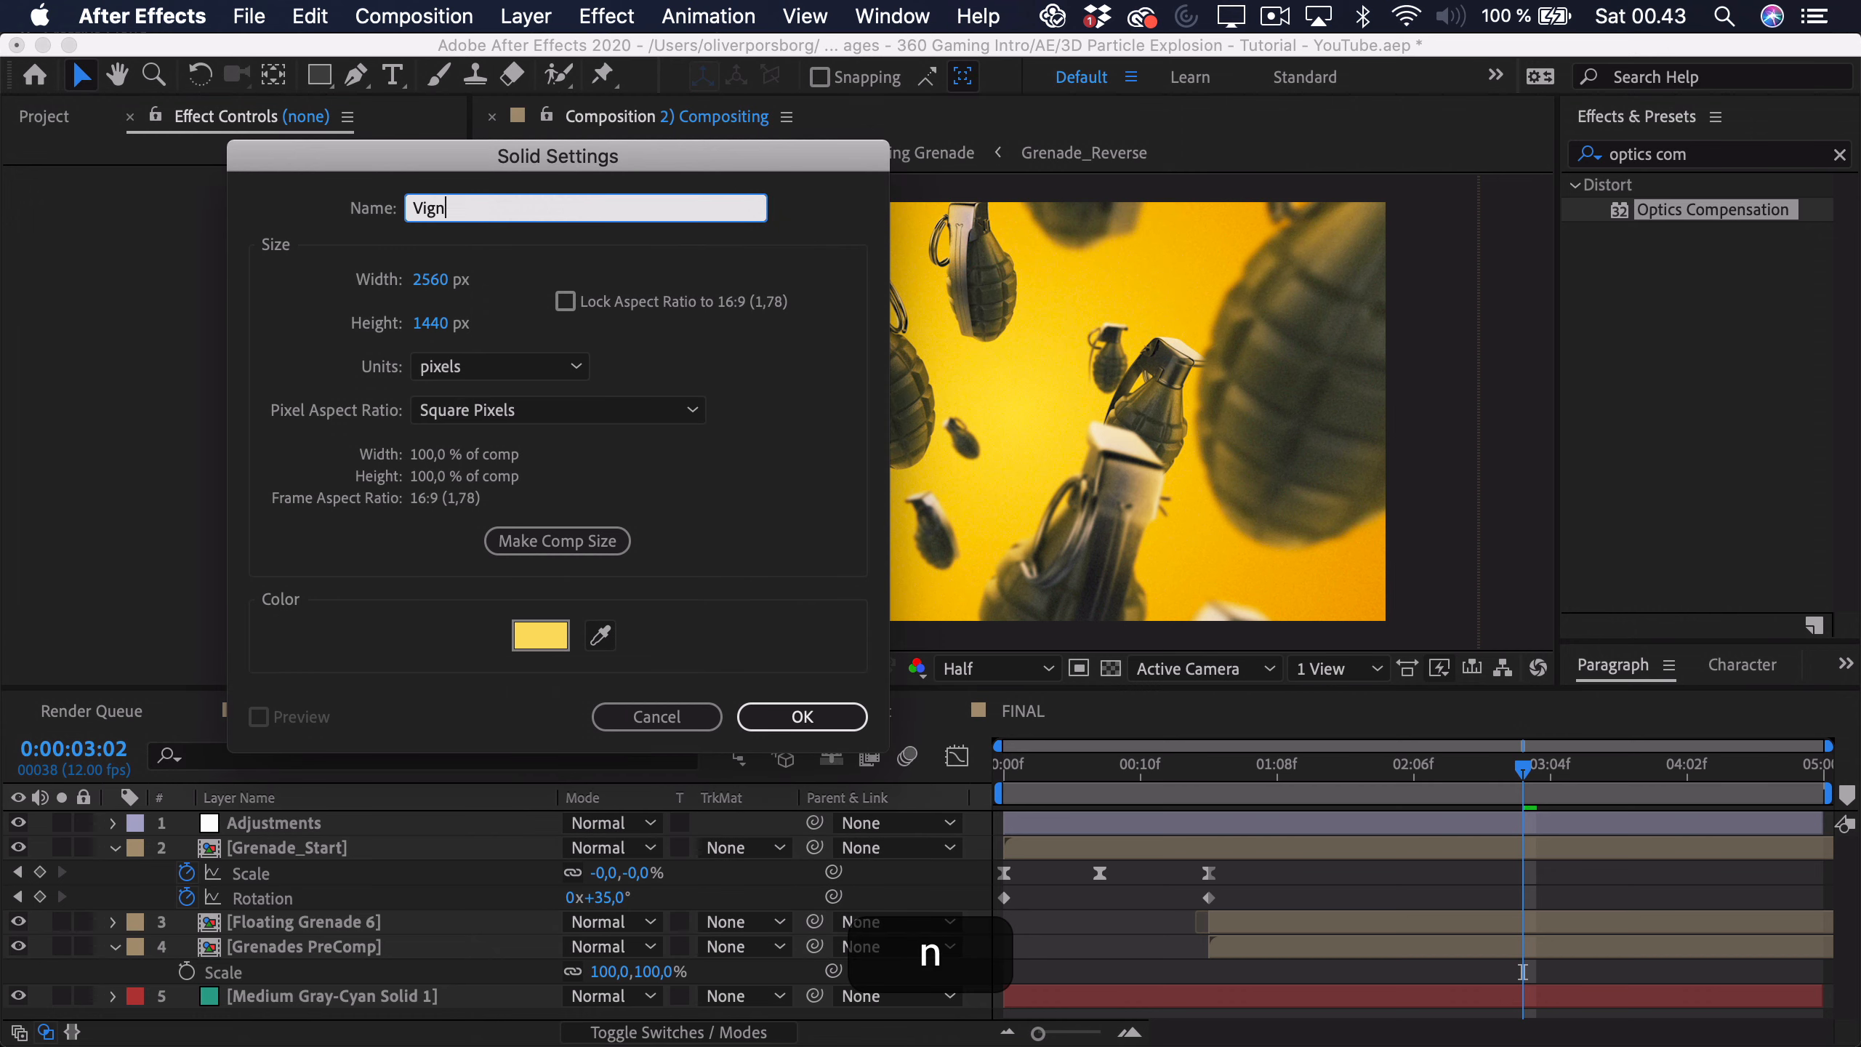
type("ette")
left_click(540, 636)
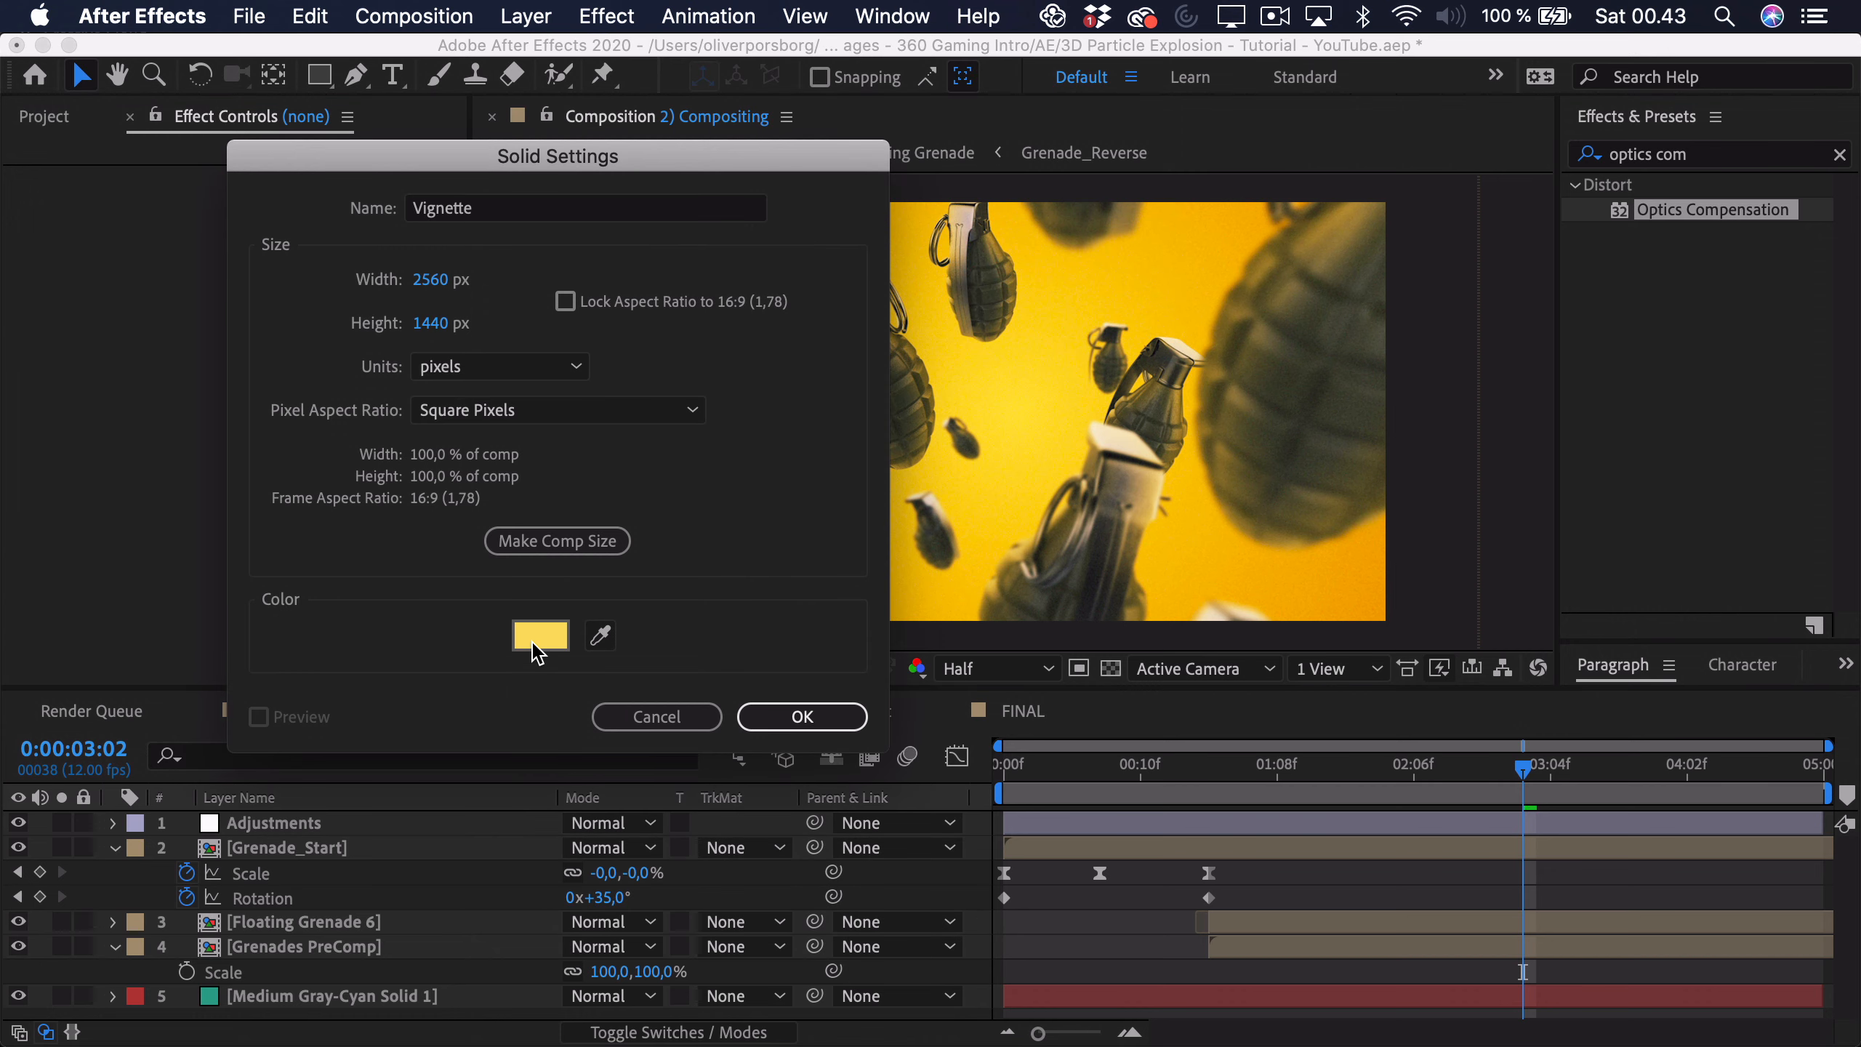
key("cmd+v")
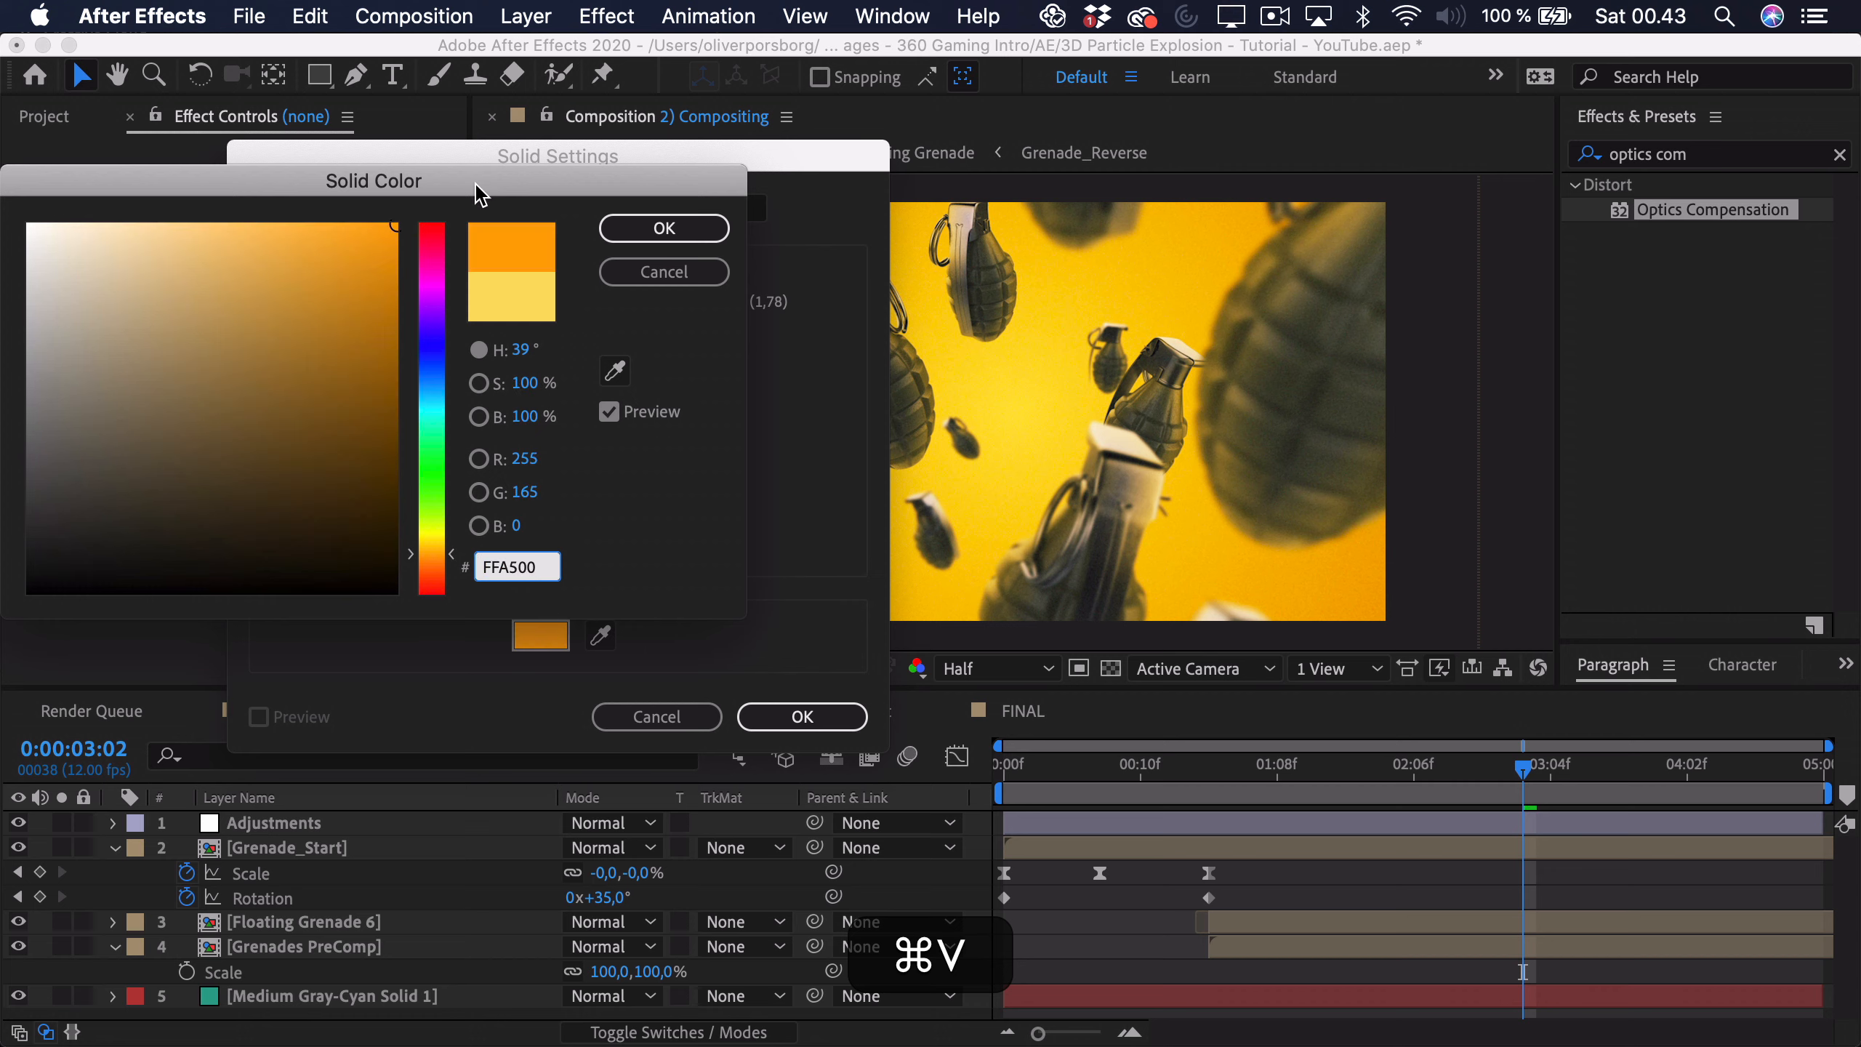
left_click_drag(477, 184, 712, 176)
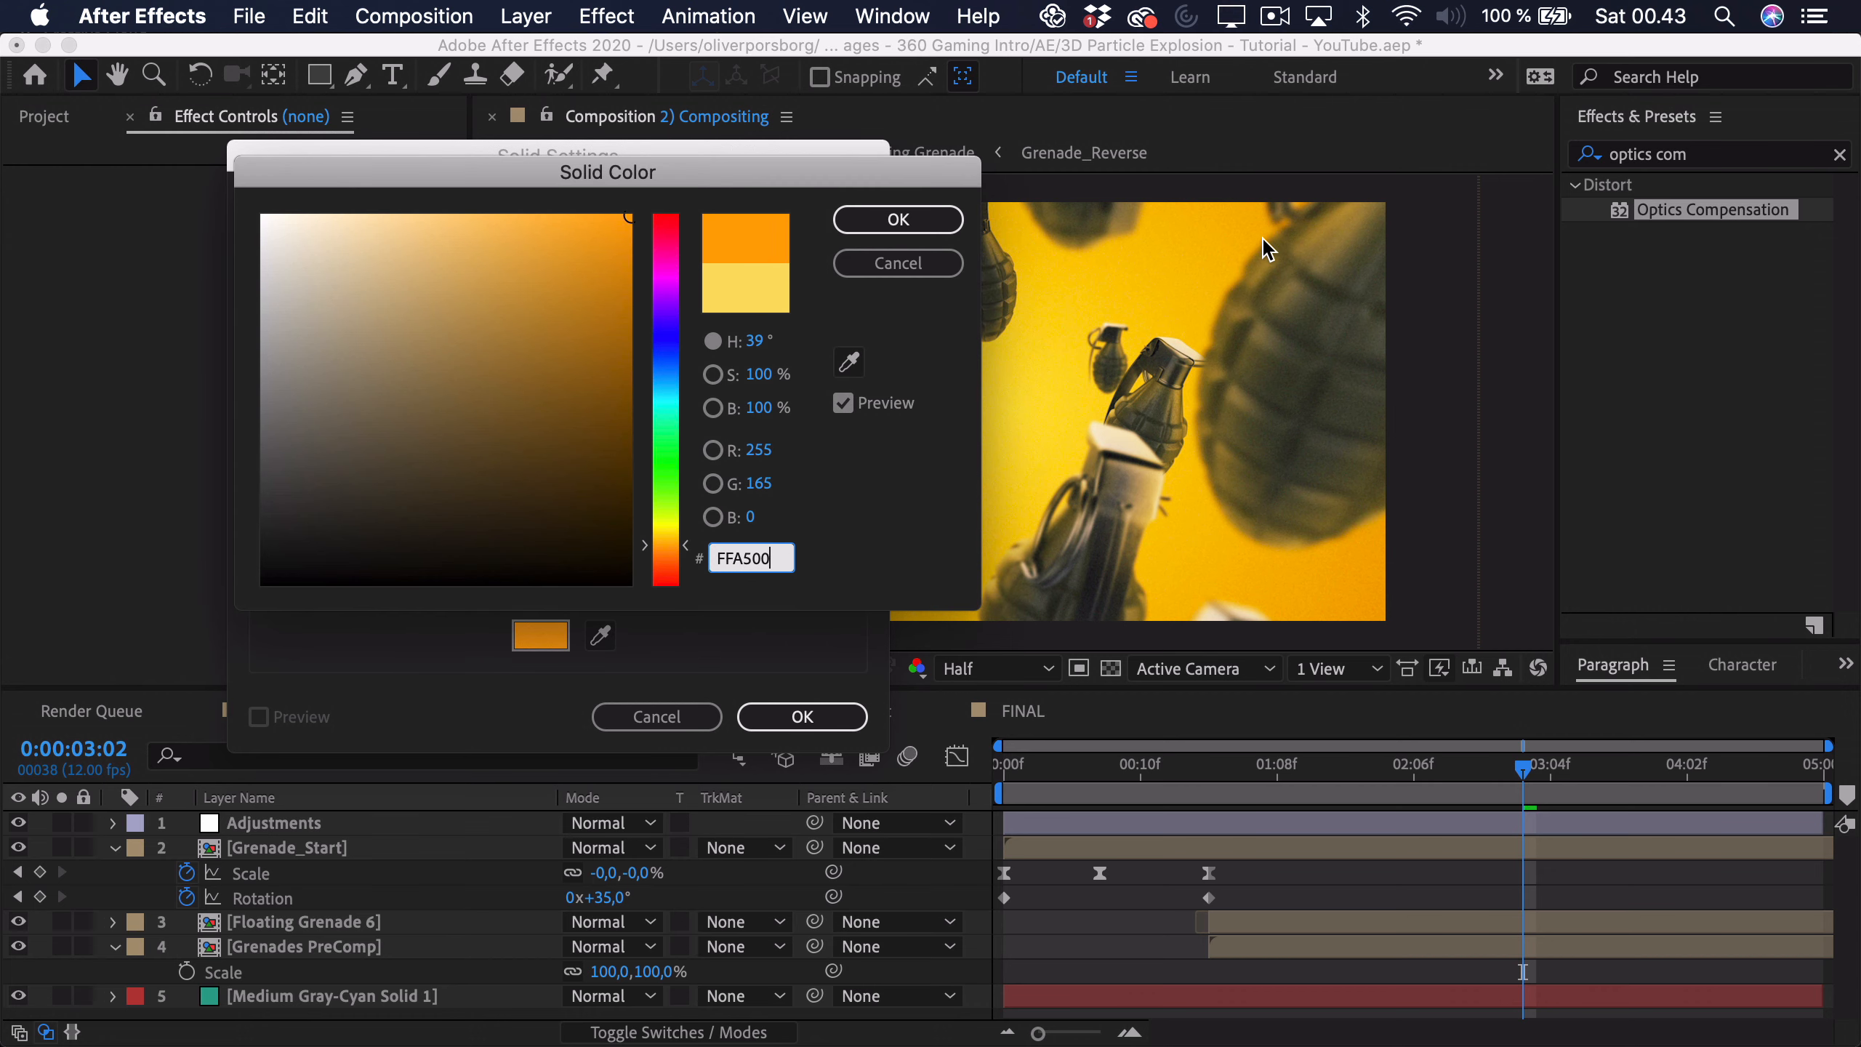
left_click(899, 220)
left_click(802, 716)
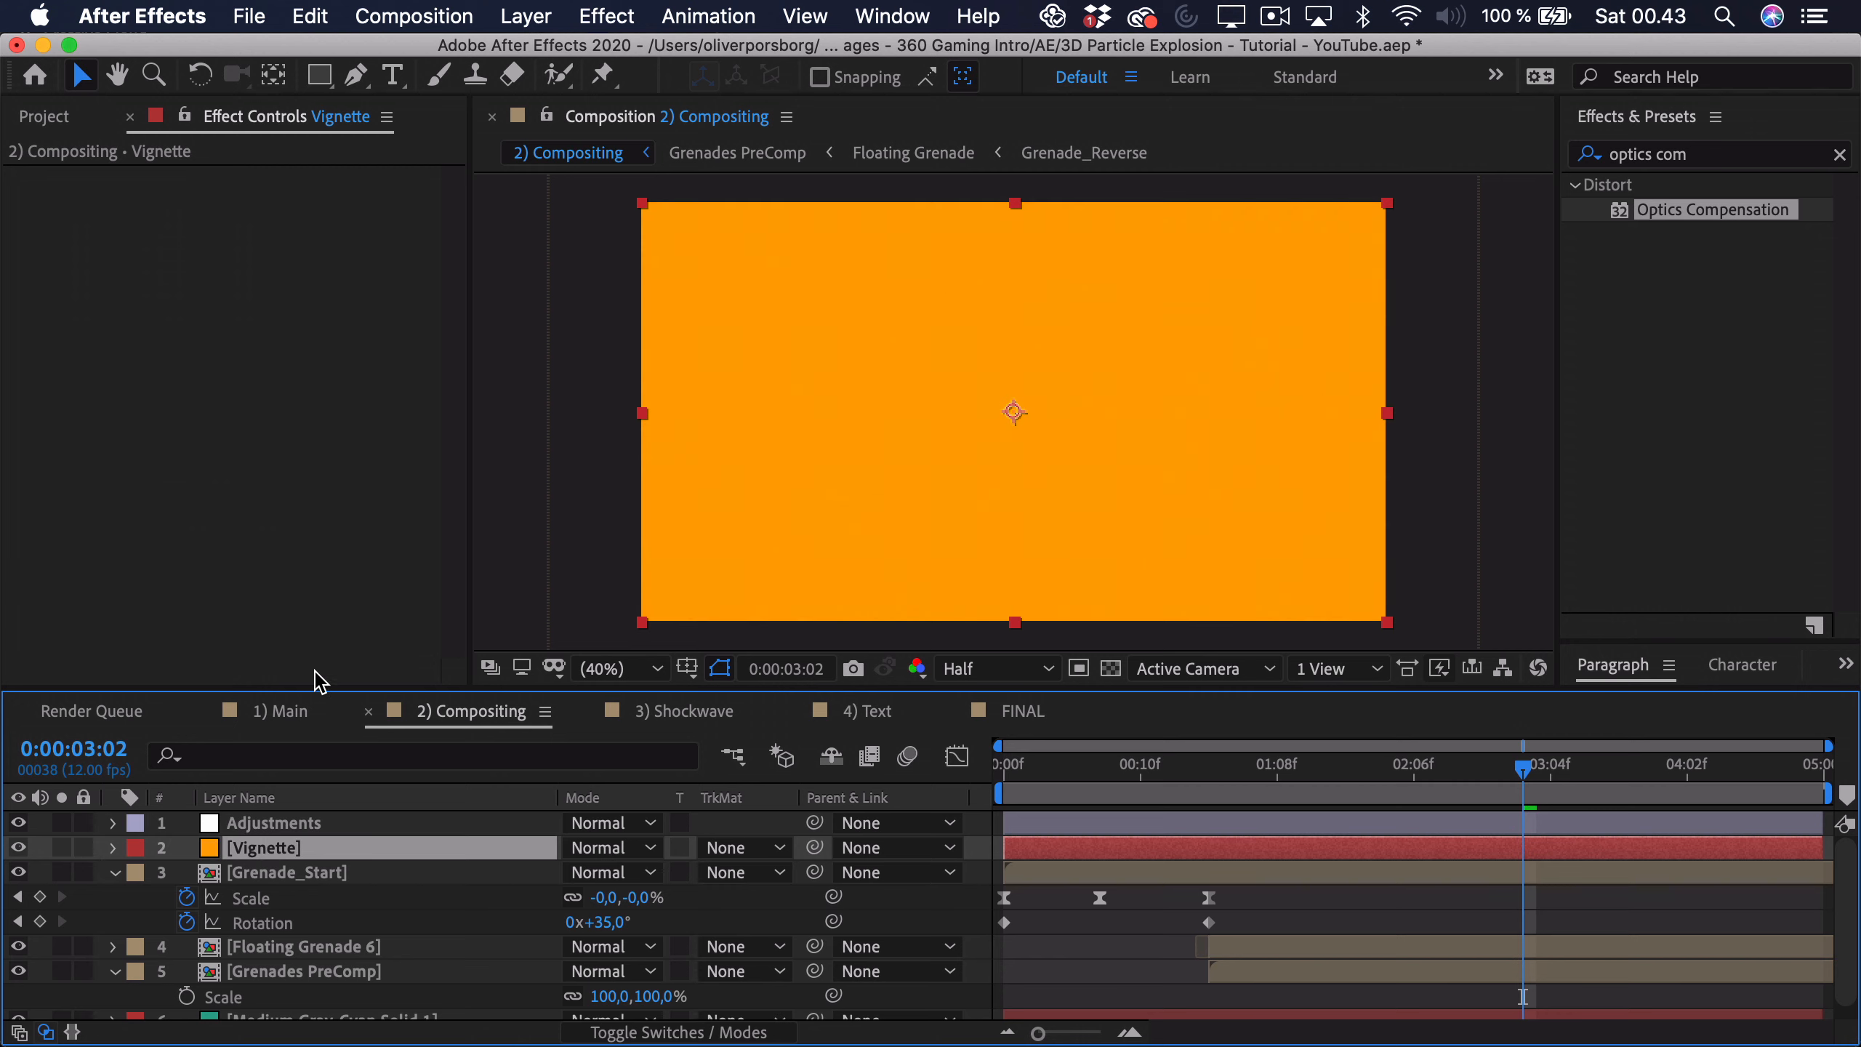
Step: Add a full-frame elliptical mask to the Vignette solid and set its mask mode to Subtract
left_click_drag(320, 91, 389, 143)
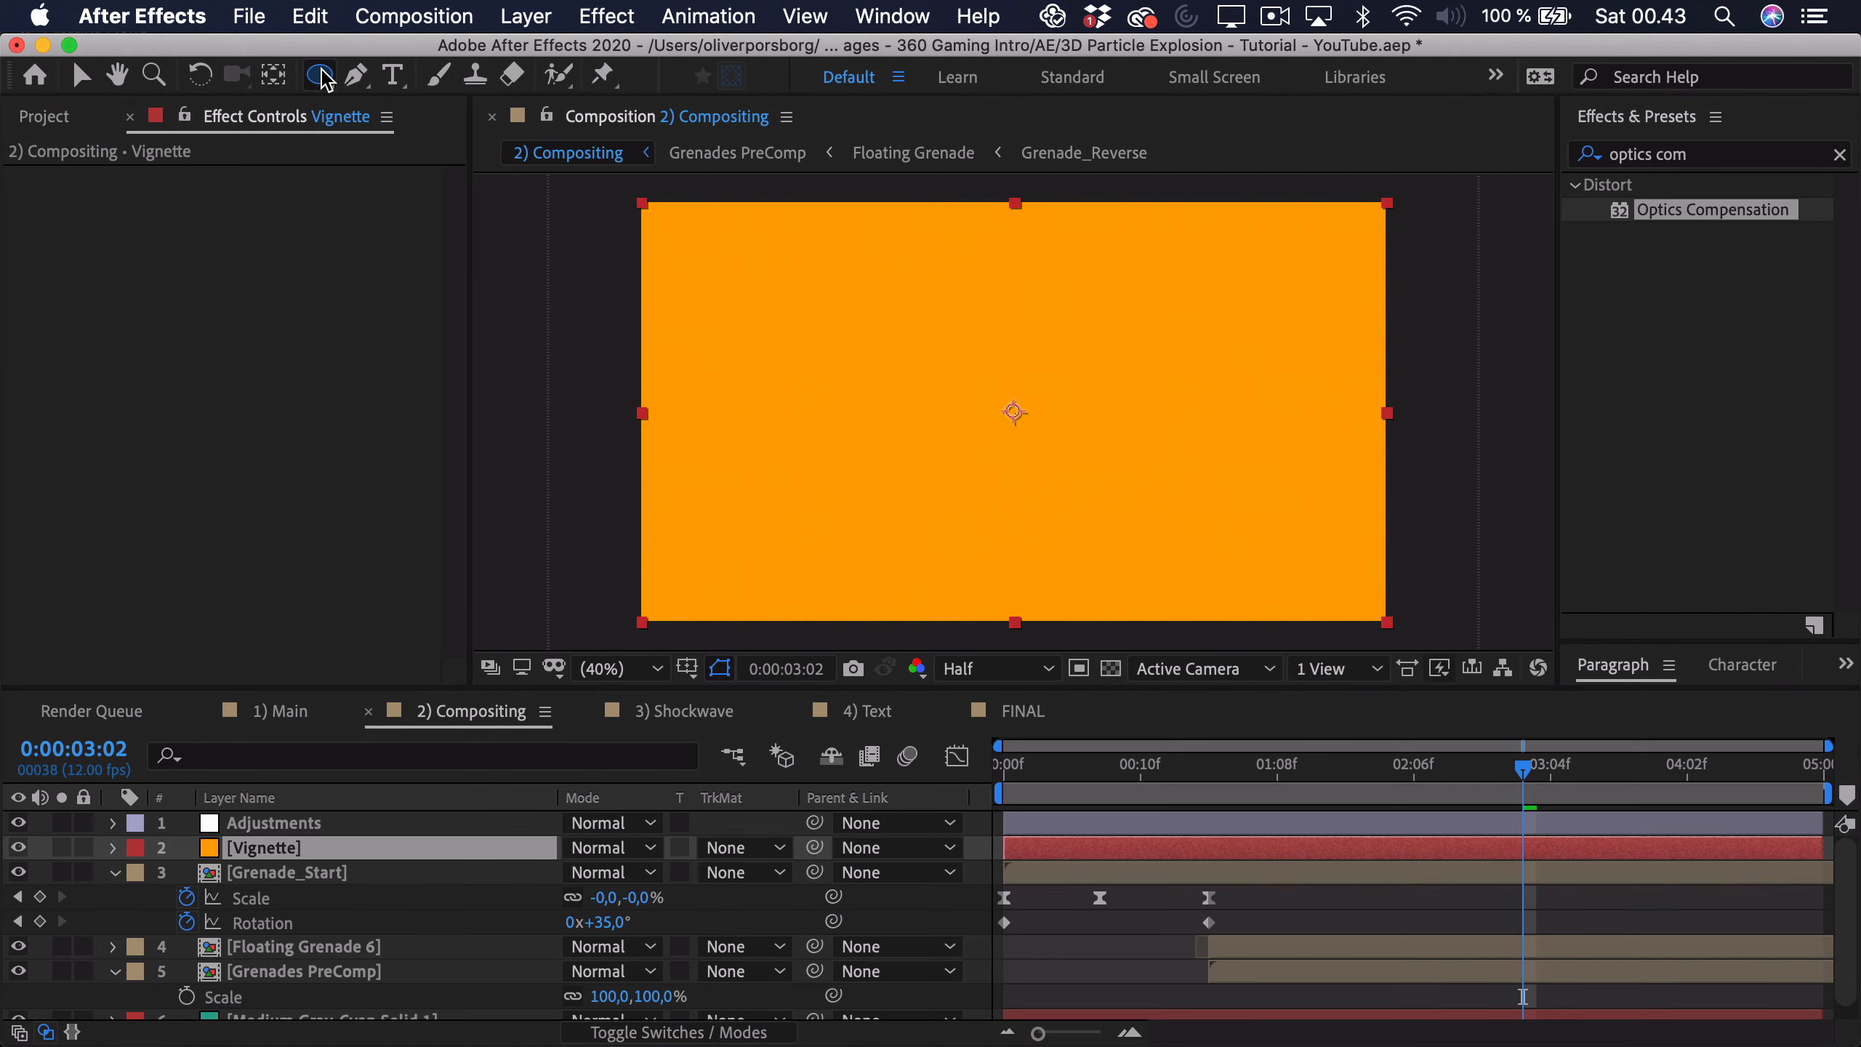
double_click(320, 75)
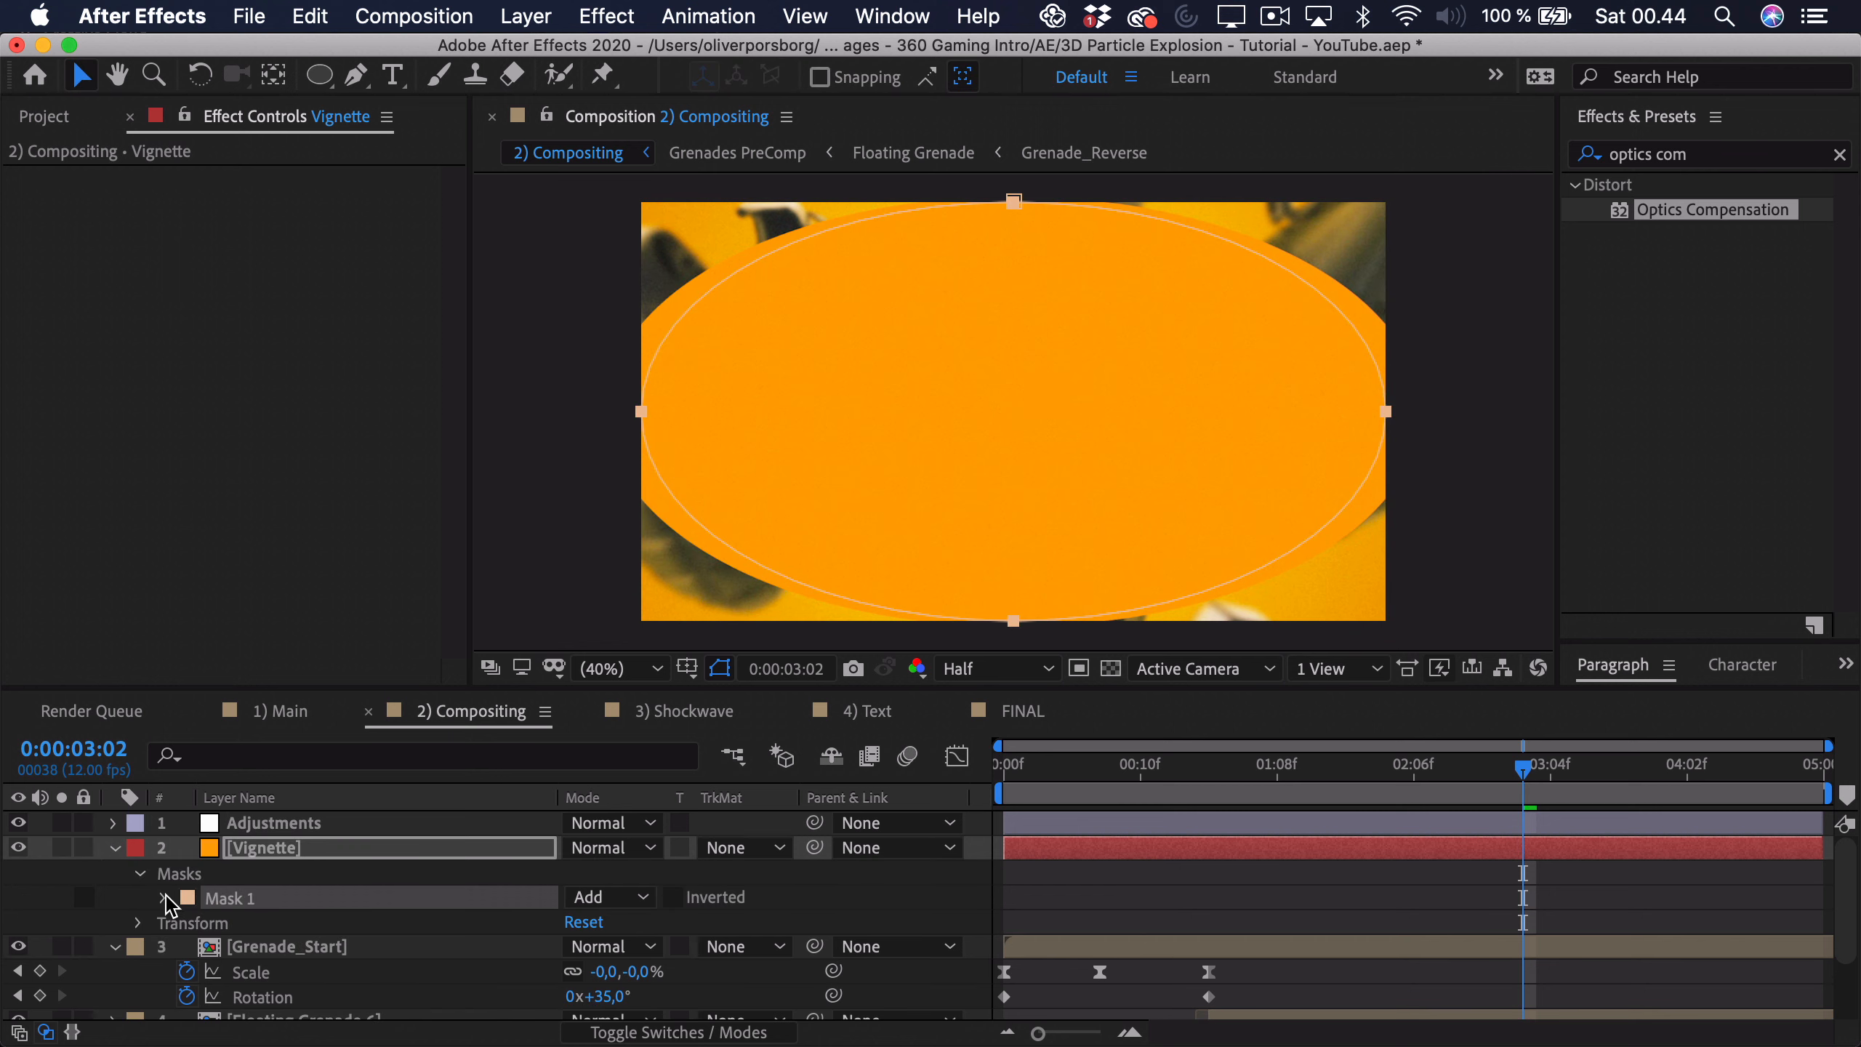
left_click(578, 897)
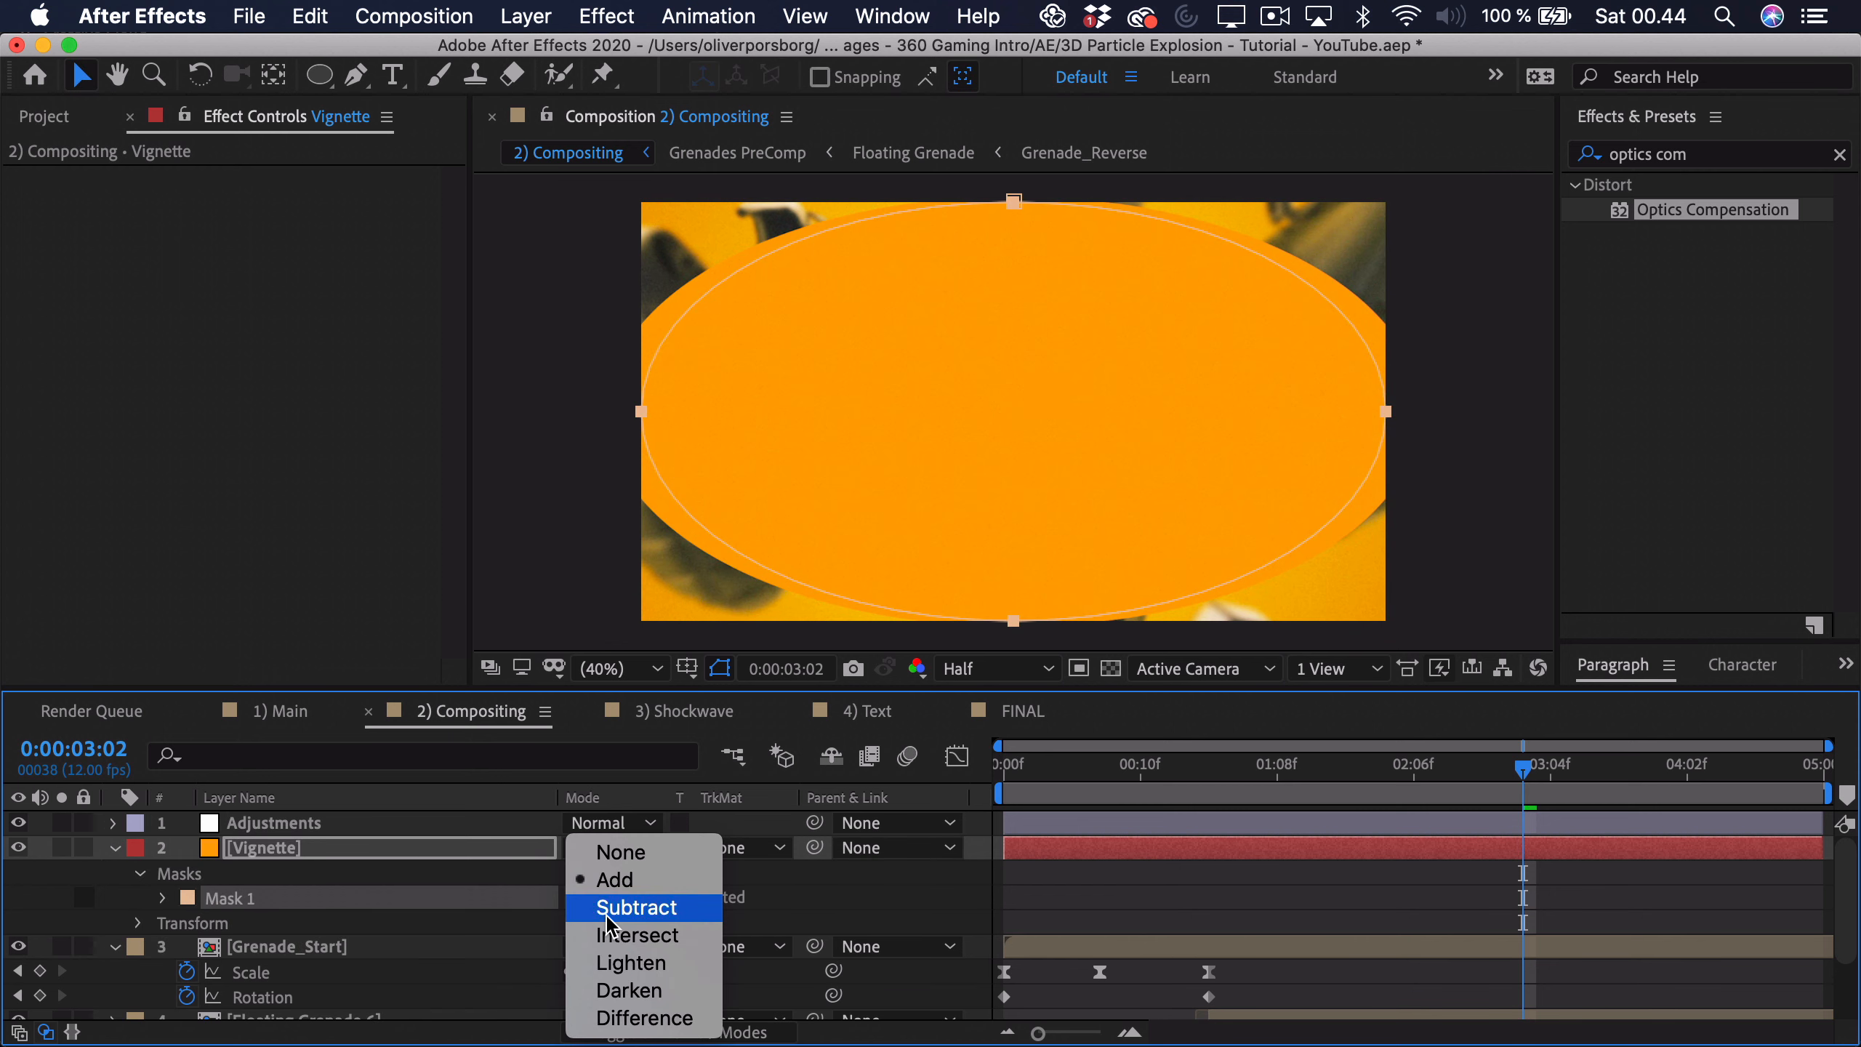
left_click(611, 916)
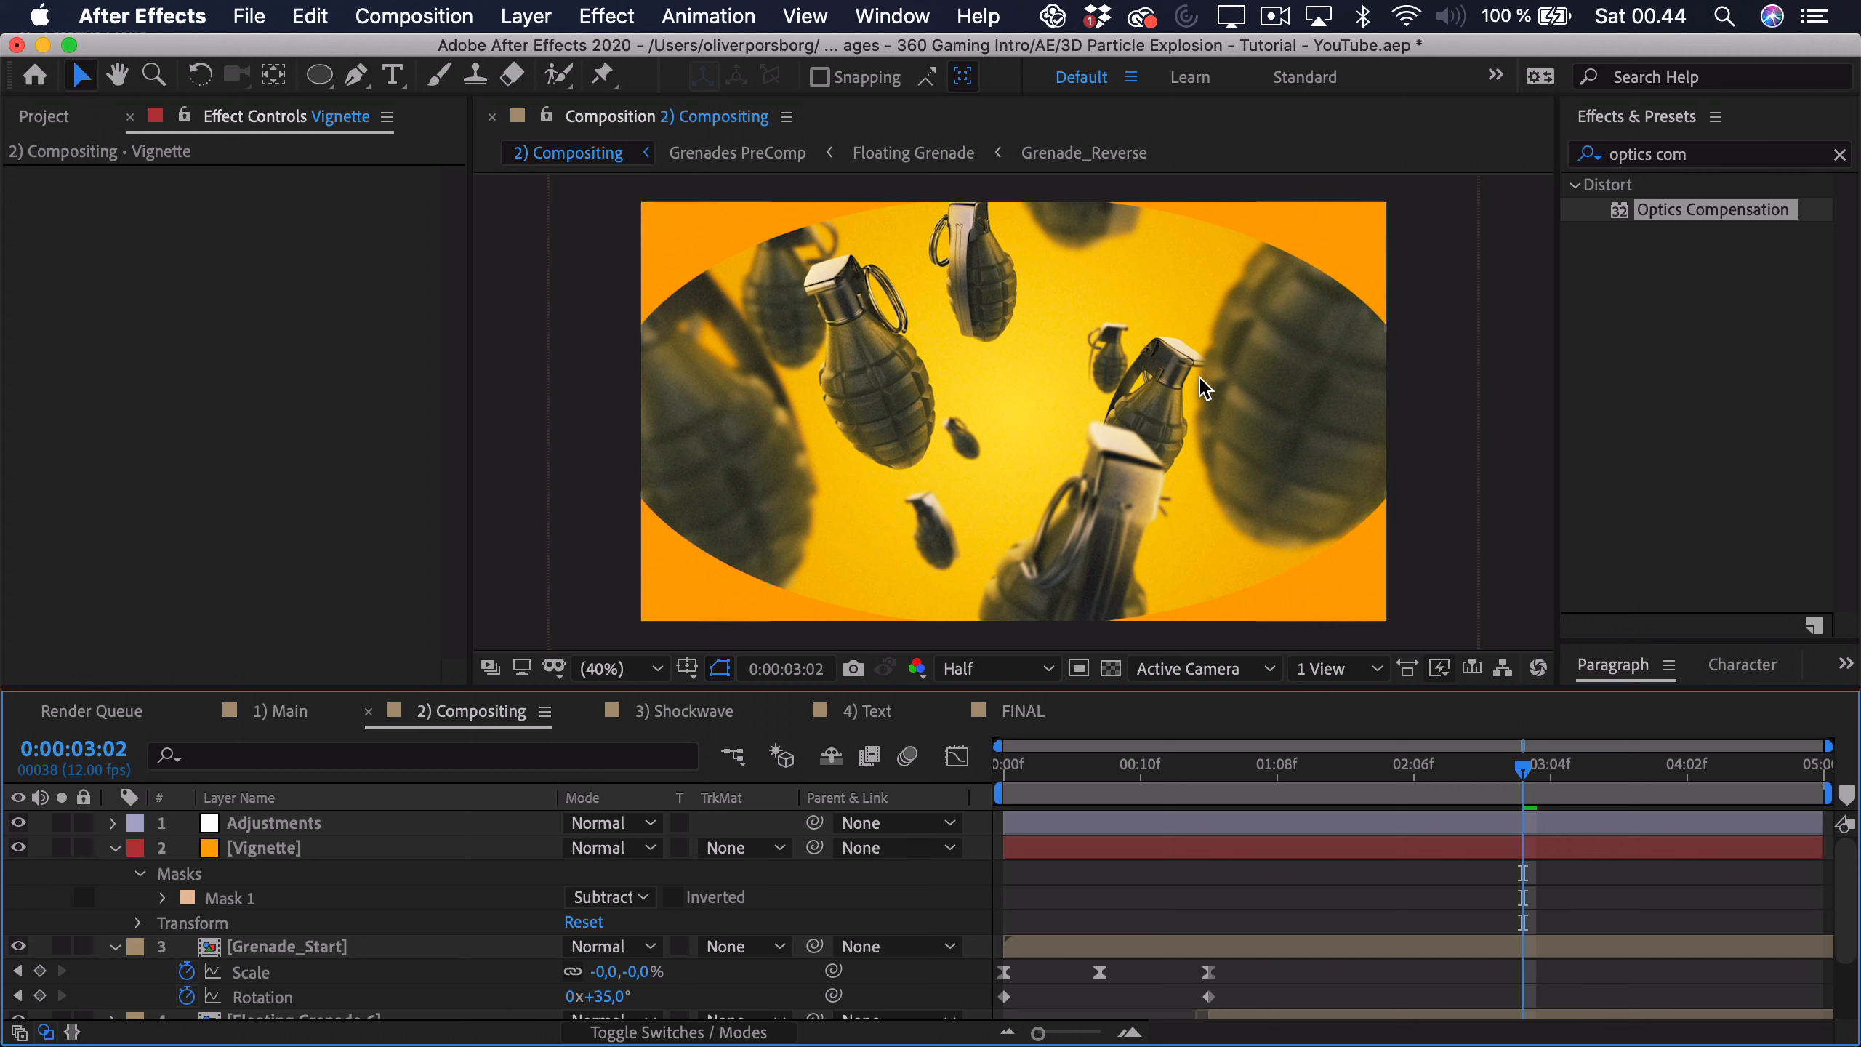
Step: Feather the Vignette layer's elliptical mask to 686 pixels
left_click(163, 898)
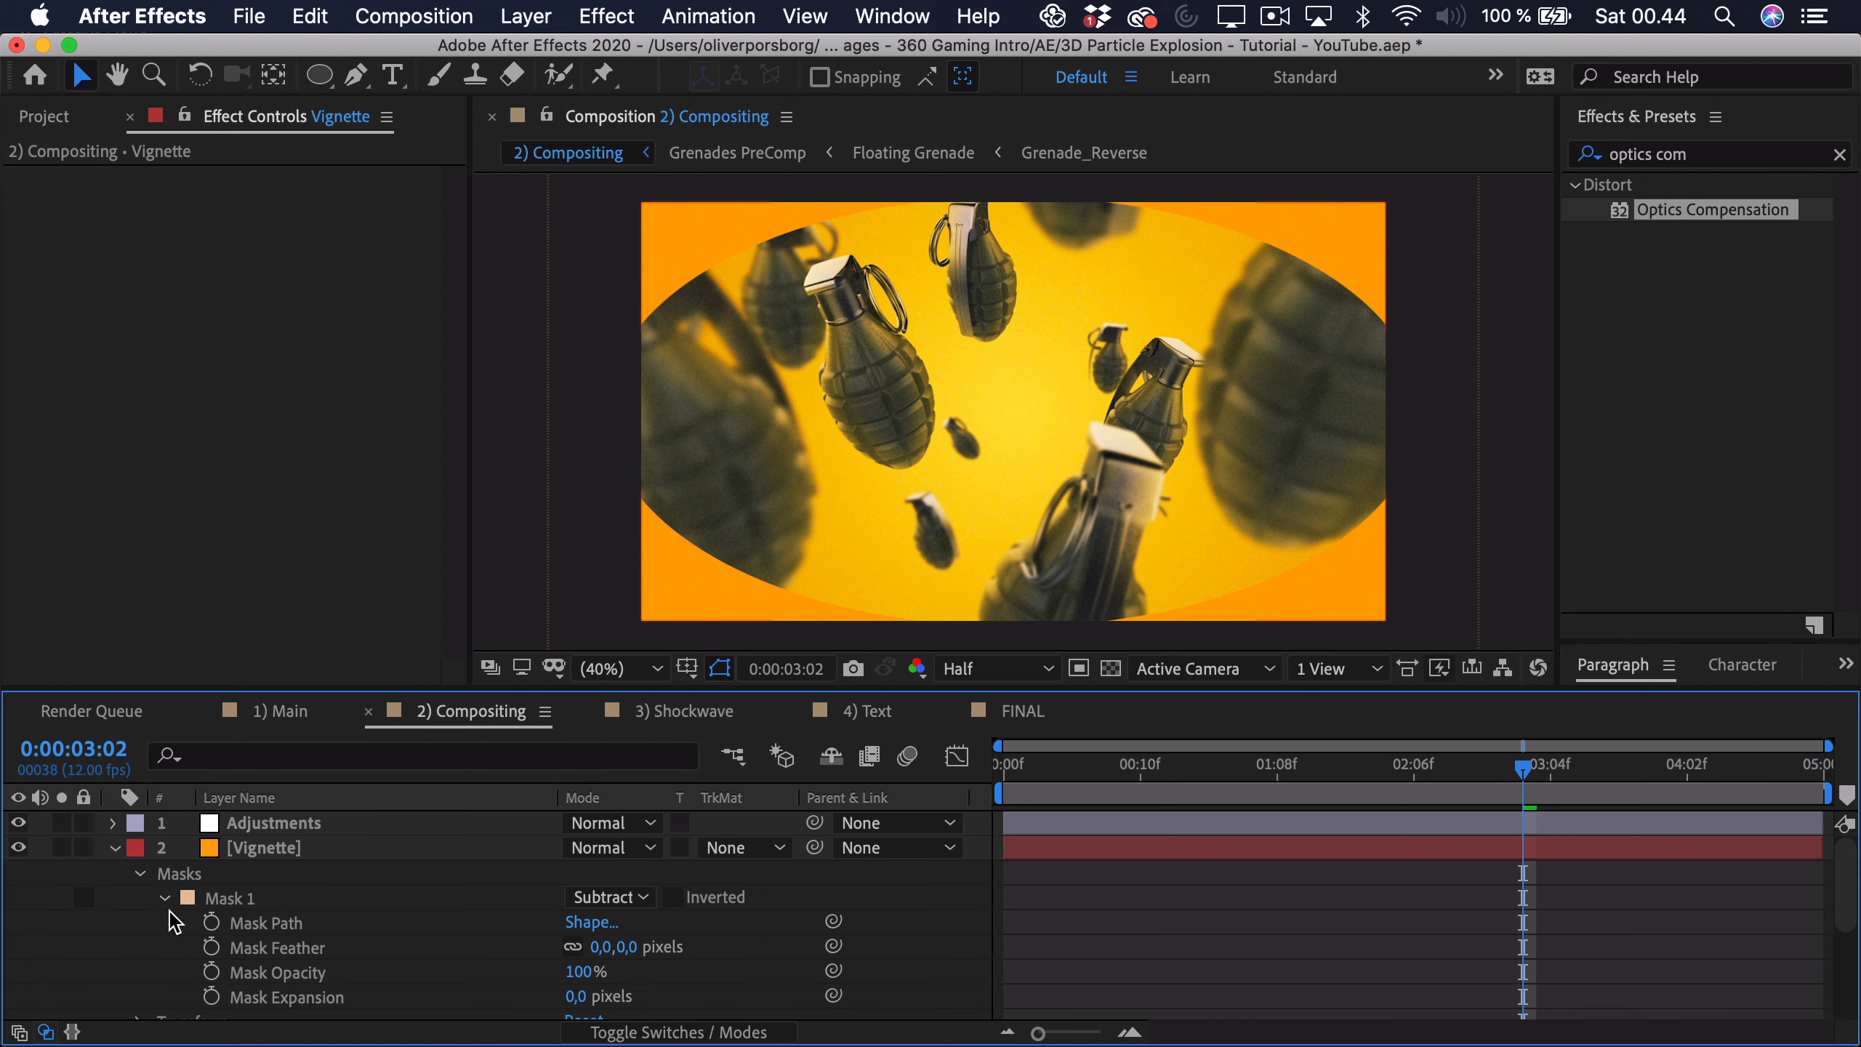
left_click_drag(605, 946, 1670, 921)
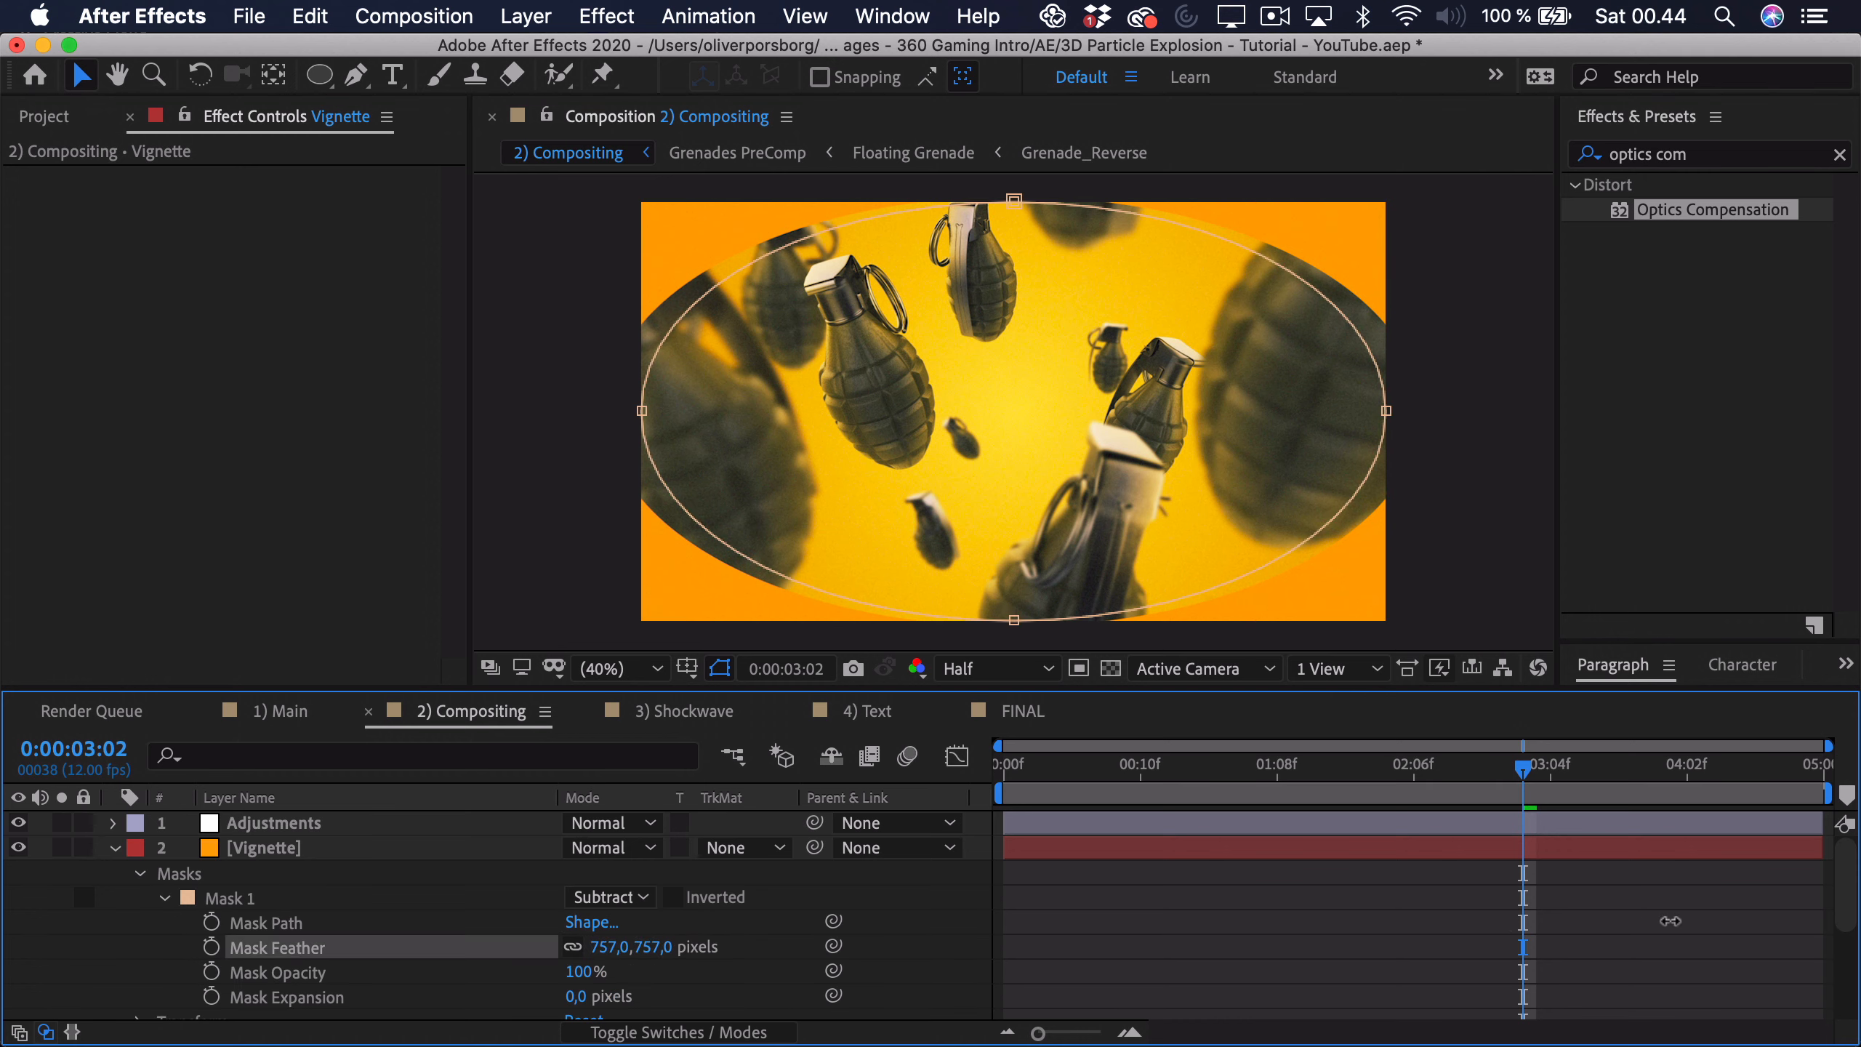
left_click_drag(608, 947, 504, 940)
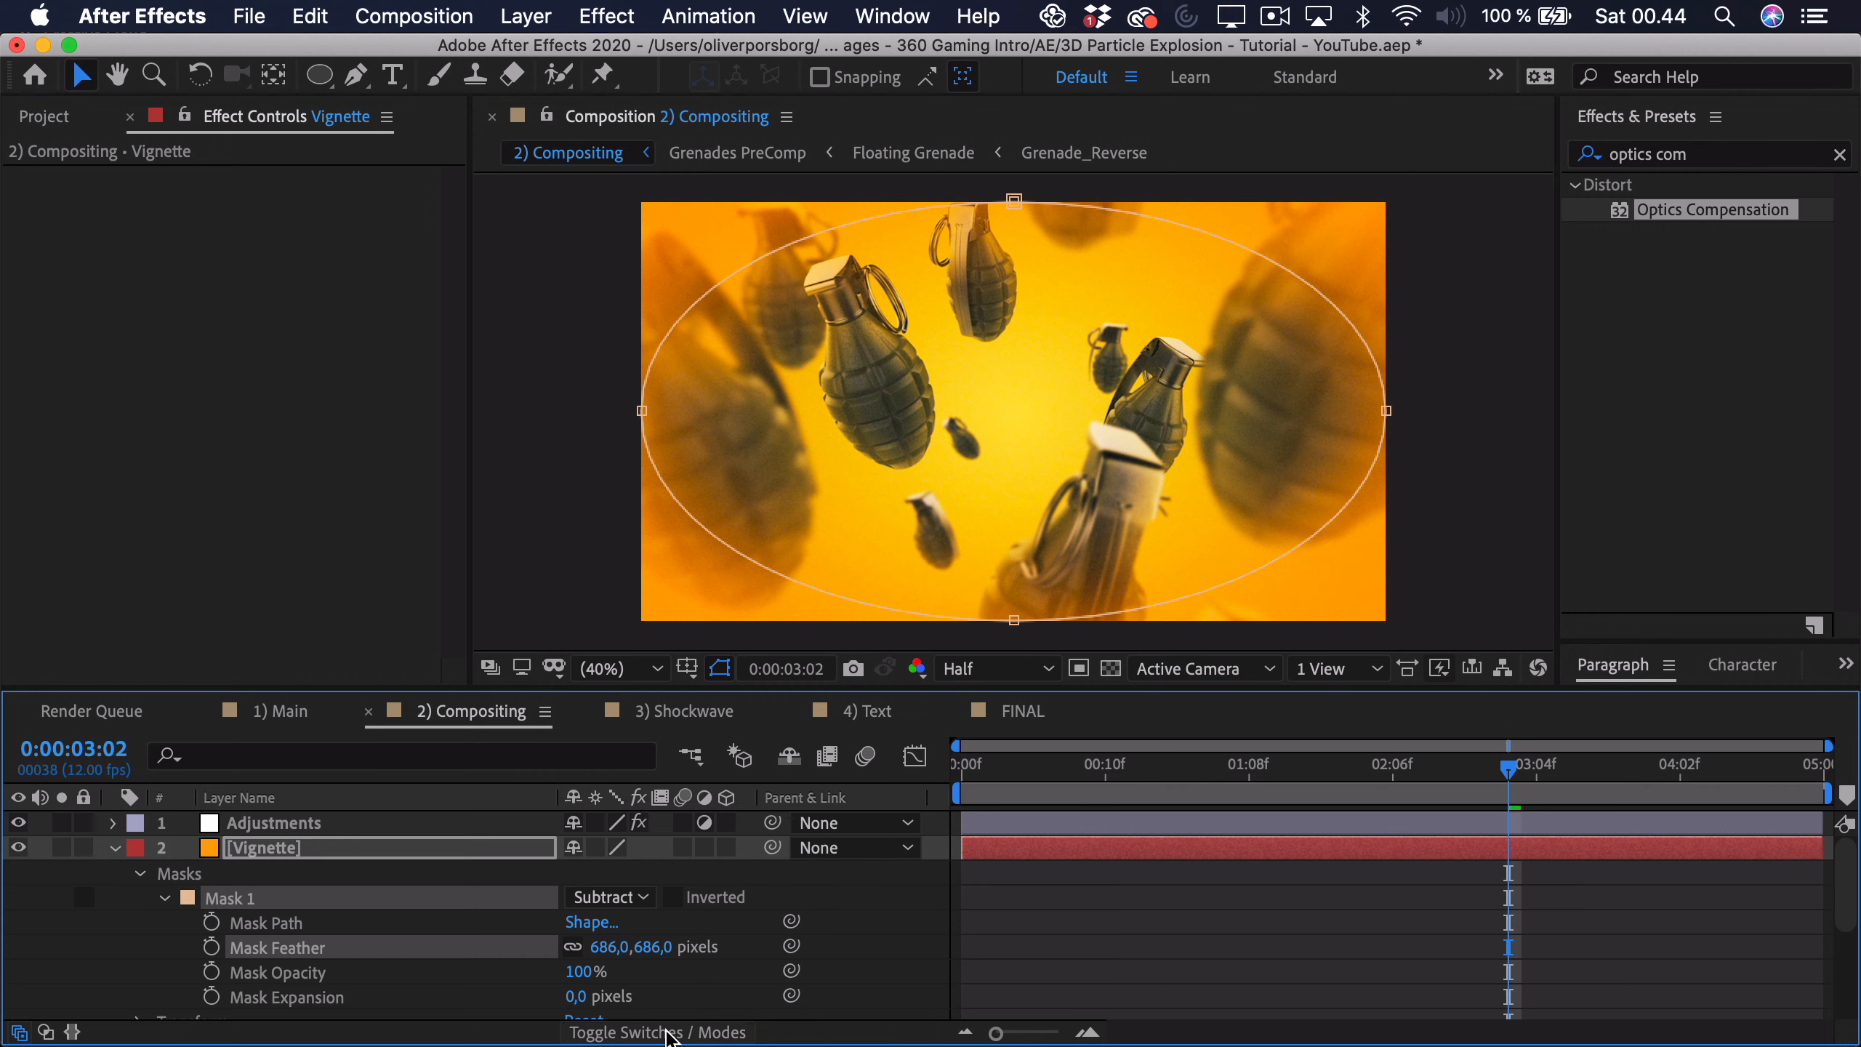
Step: Set the Vignette layer's blending mode to Multiply and lower its opacity to soften the darkened edges
left_click(602, 852)
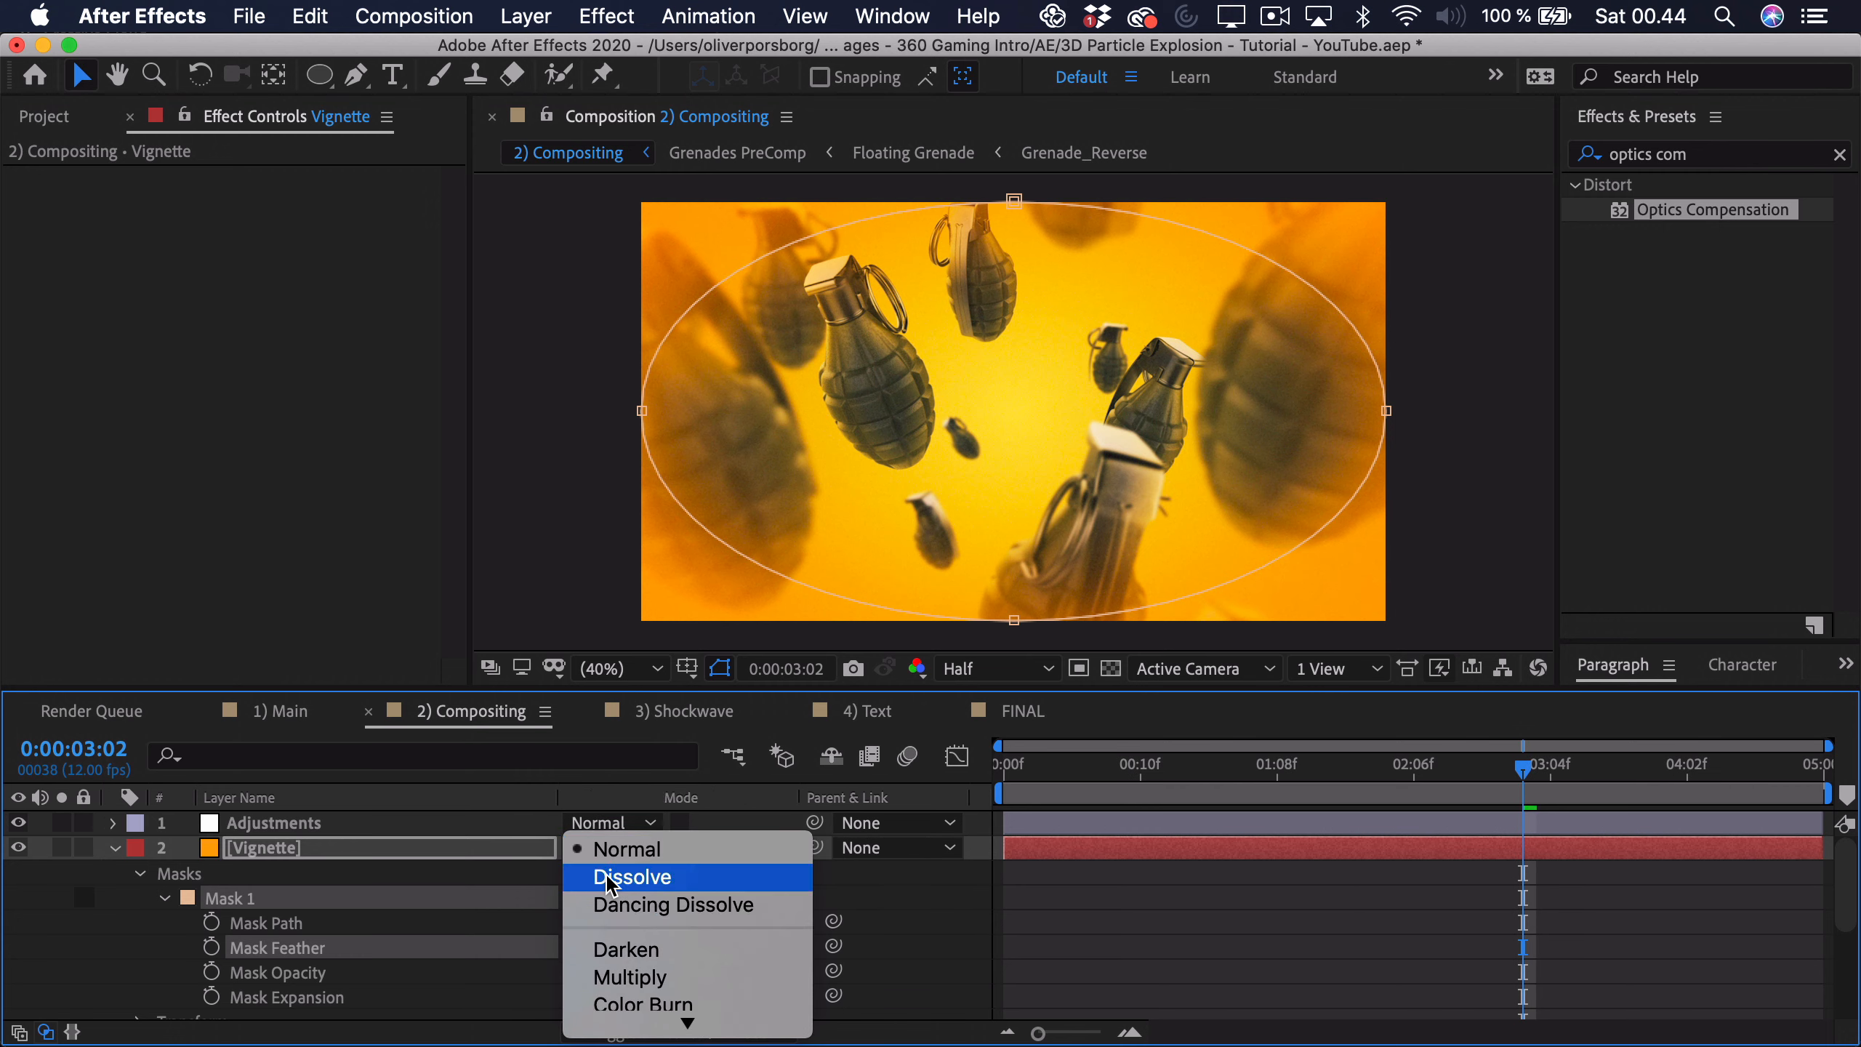
left_click(659, 918)
left_click(1137, 980)
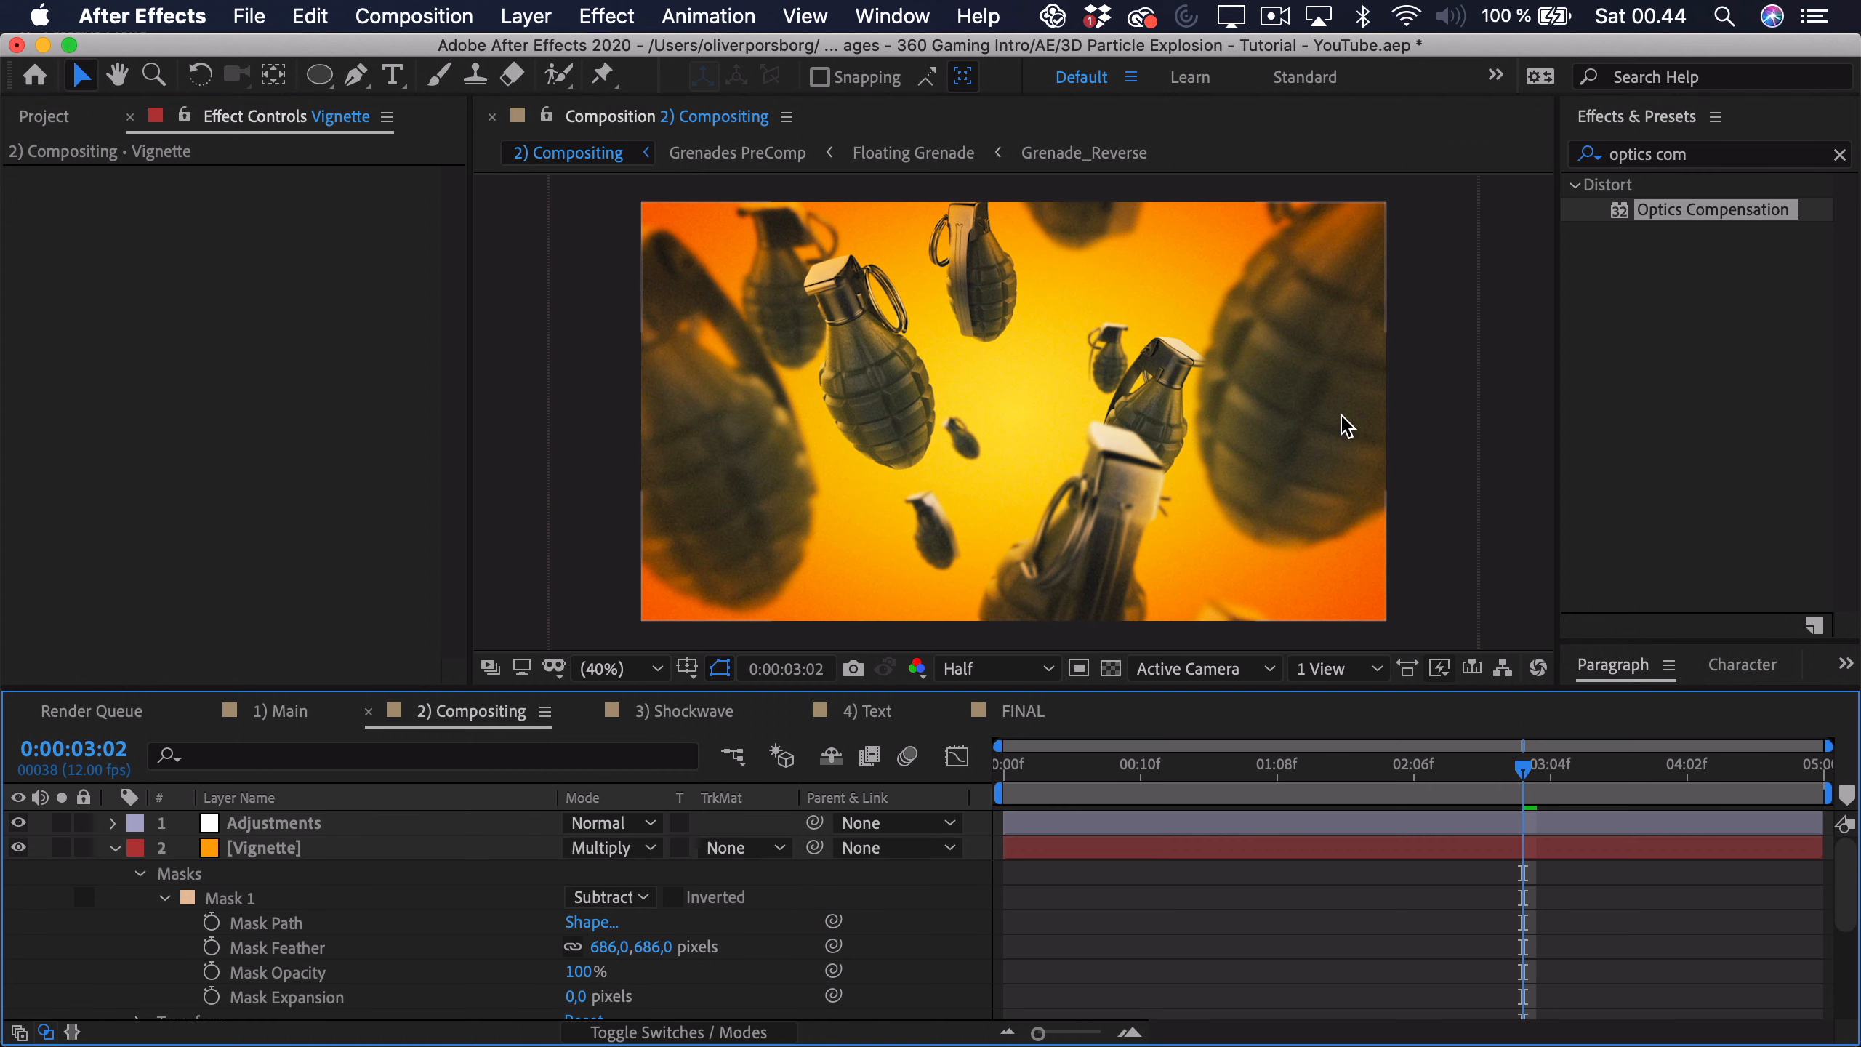
left_click(320, 850)
key("t")
left_click_drag(575, 873, 492, 873)
left_click(1137, 873)
Step: Collapse the expanded layer properties and compare the composite with the Adjustments layer hidden and shown
left_click(115, 850)
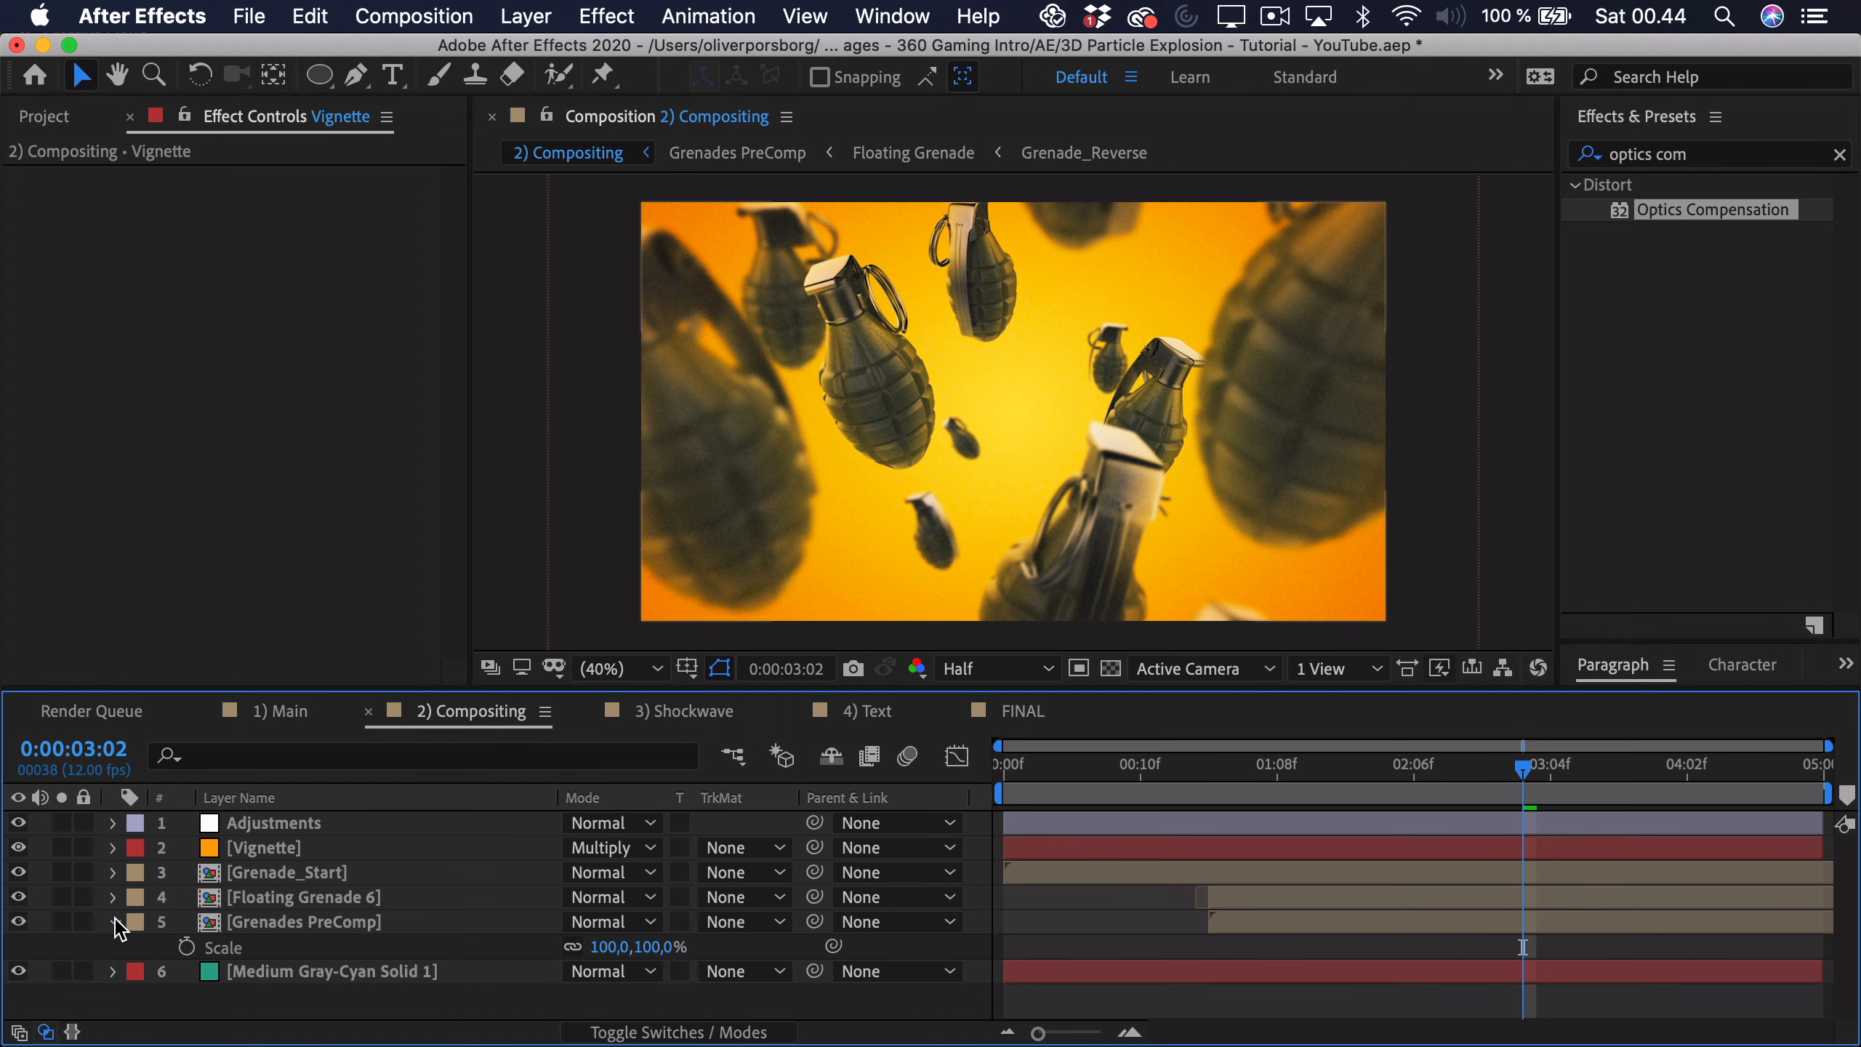
left_click(115, 922)
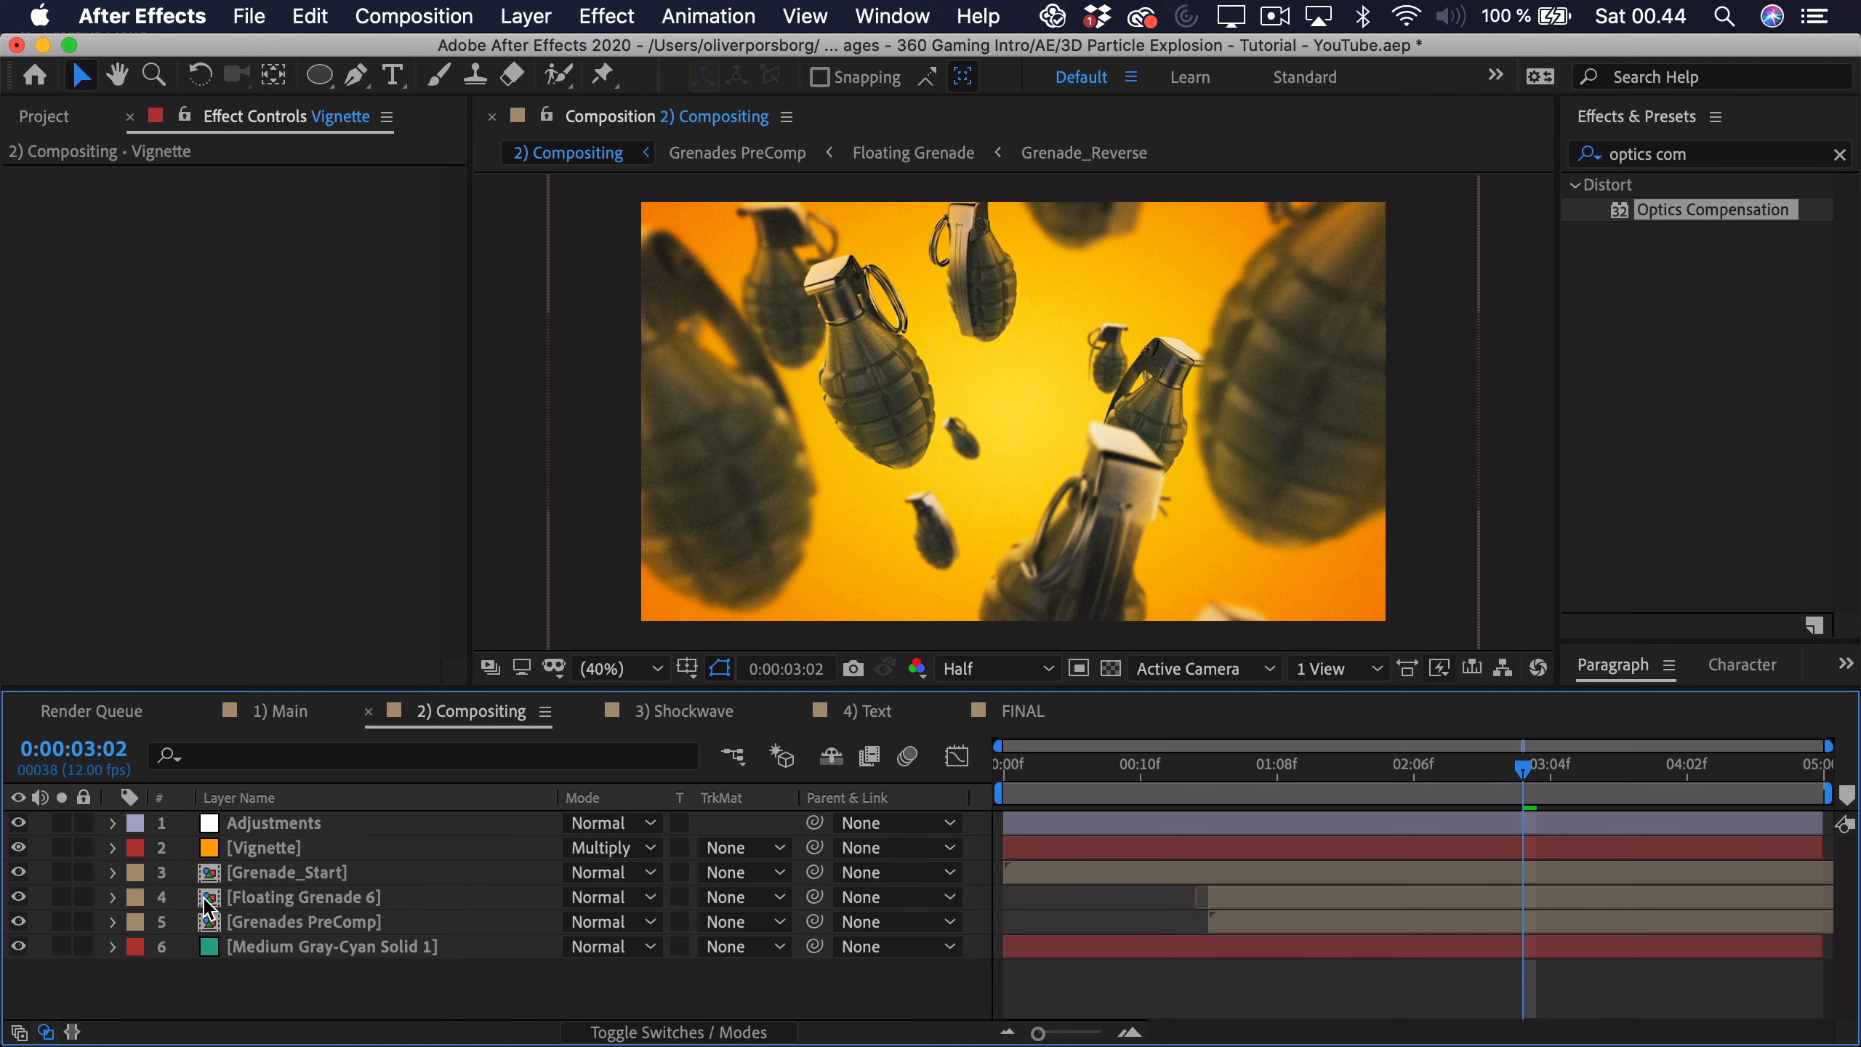
mouse_move(18, 822)
left_mouse_down()
mouse_move(22, 851)
mouse_move(20, 824)
left_mouse_up()
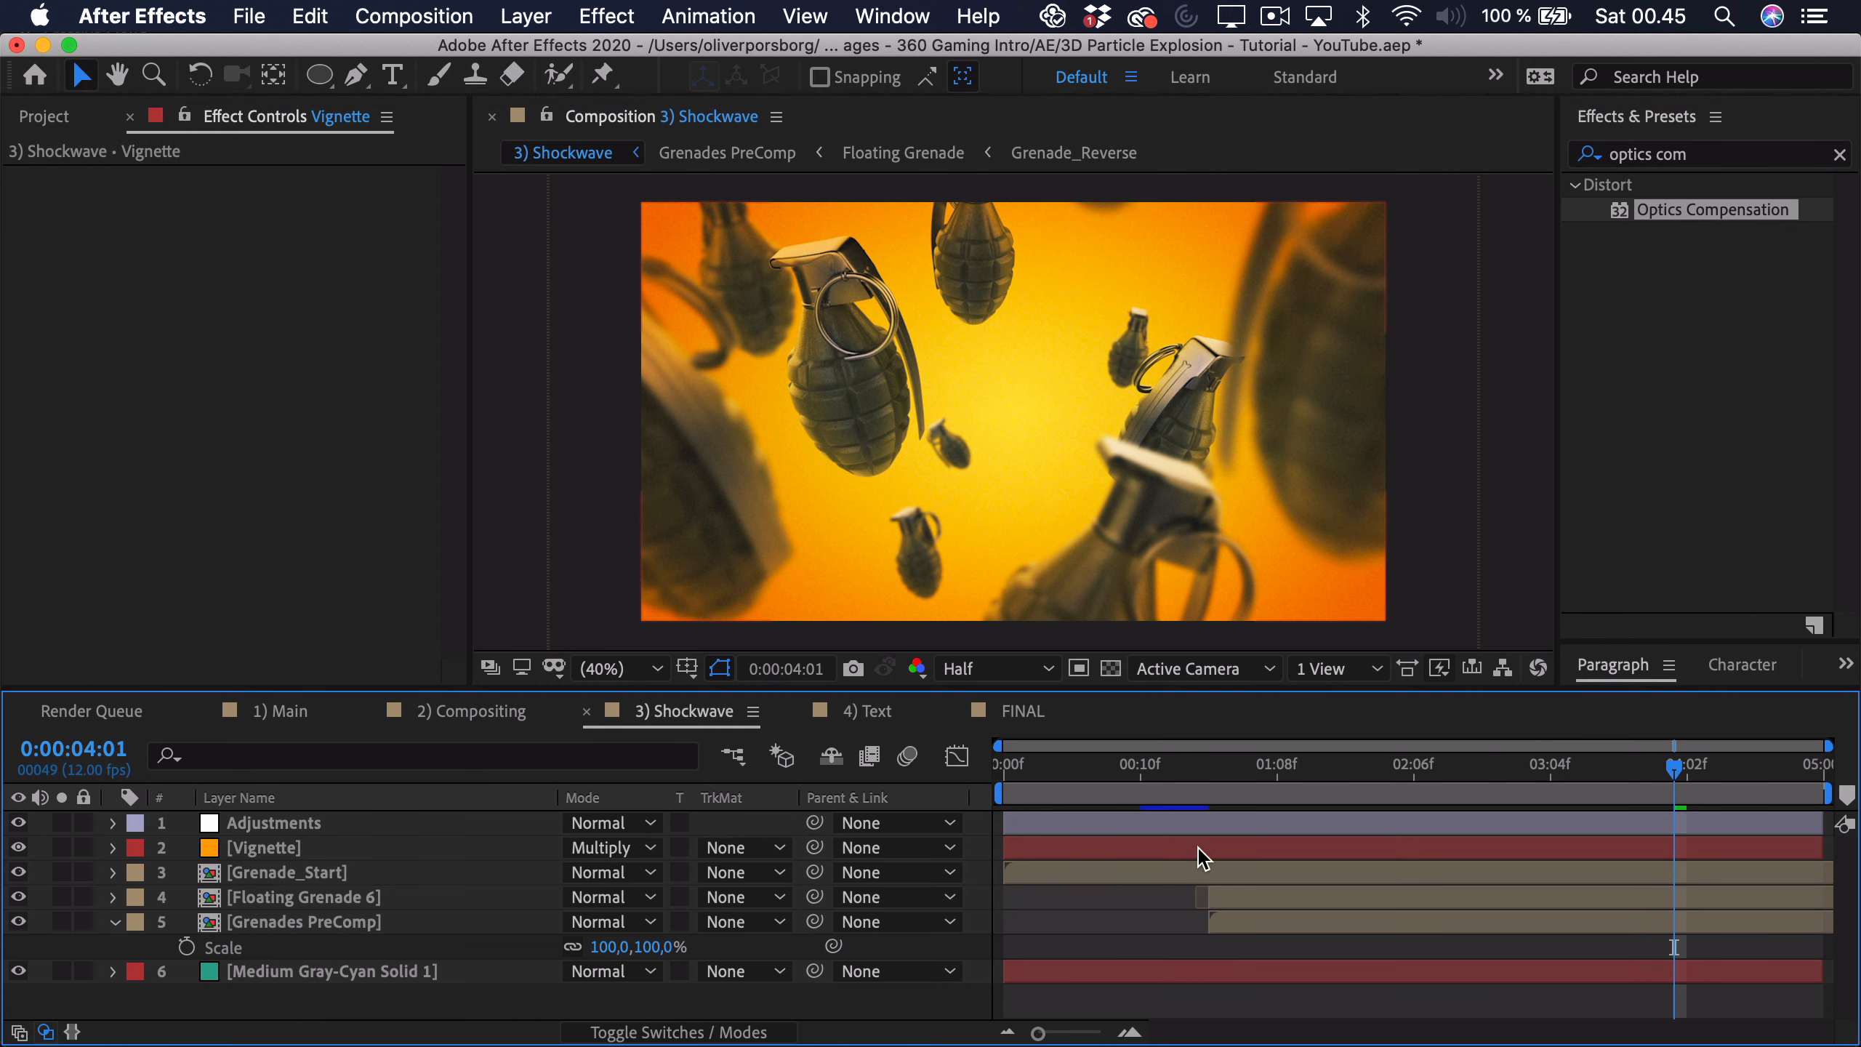
Step: At 0:00:01:03 in 3) Shockwave, activate the Ellipse tool and show the Title/Action Safe guides
left_click(1175, 781)
left_click_drag(1175, 788, 1210, 786)
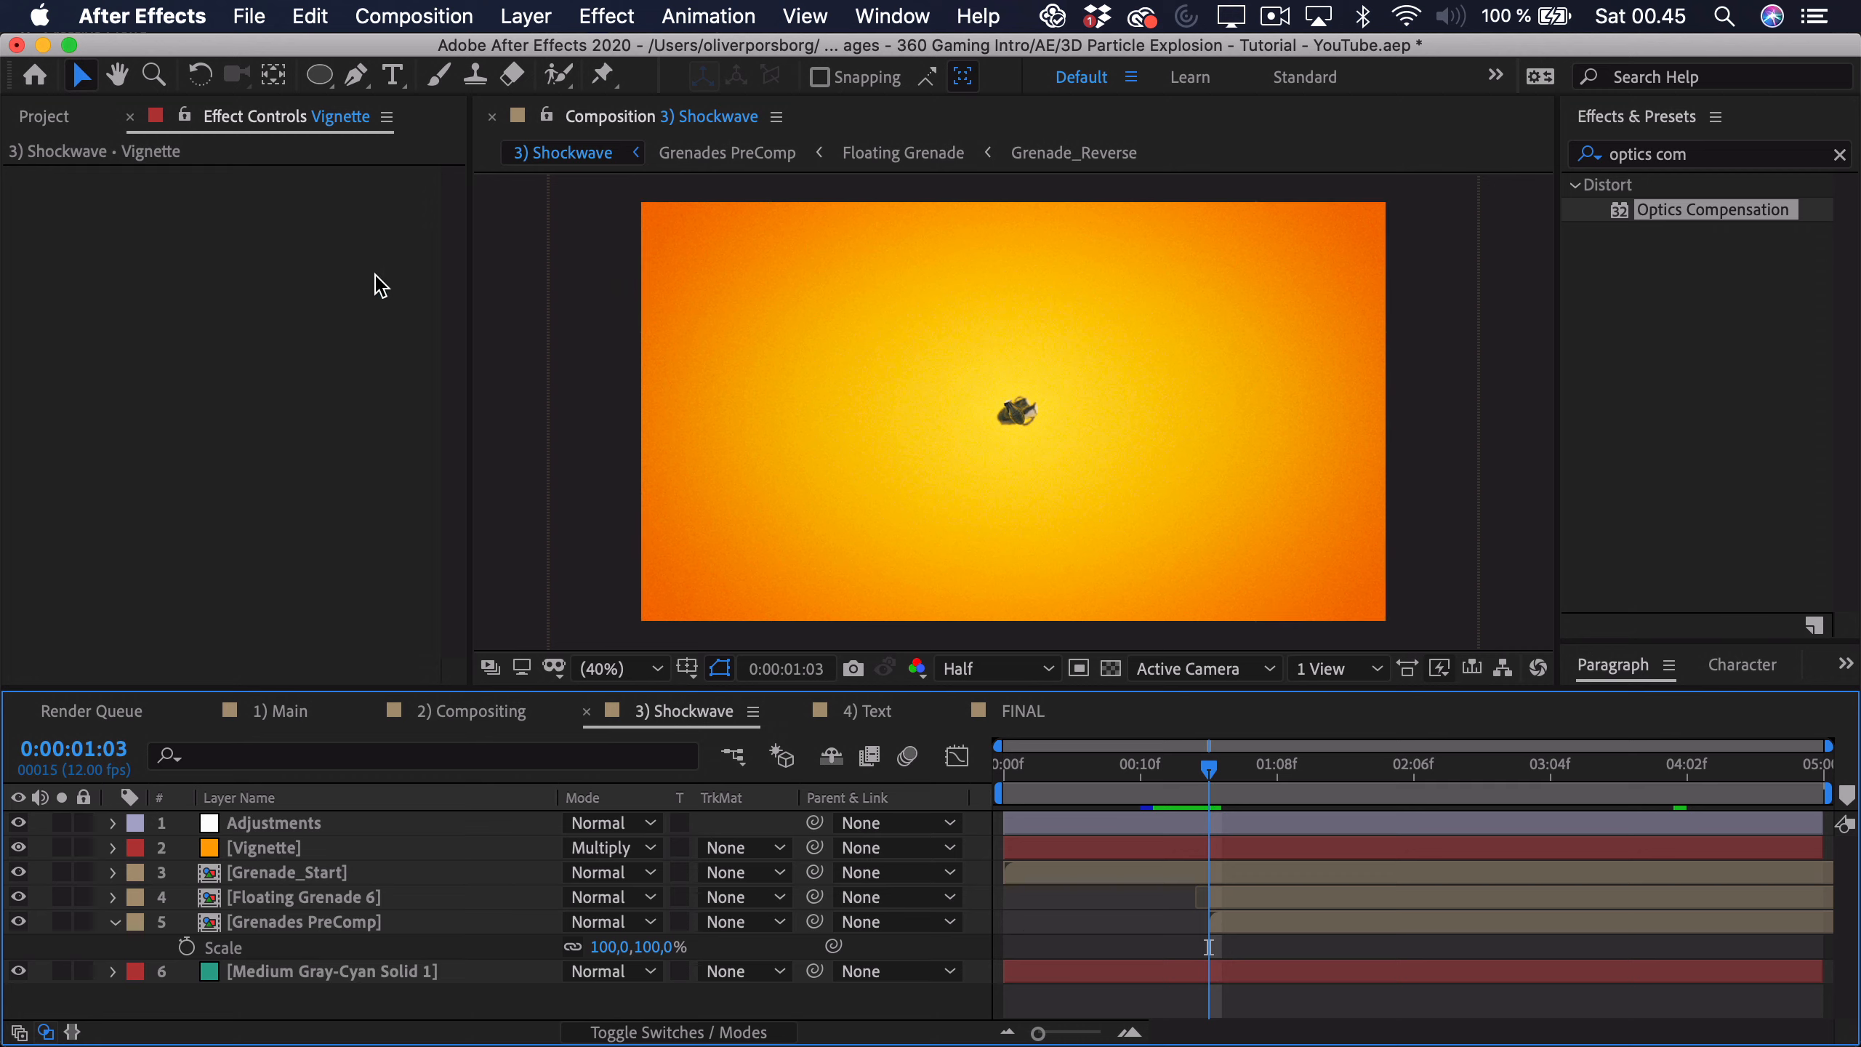
left_click(319, 77)
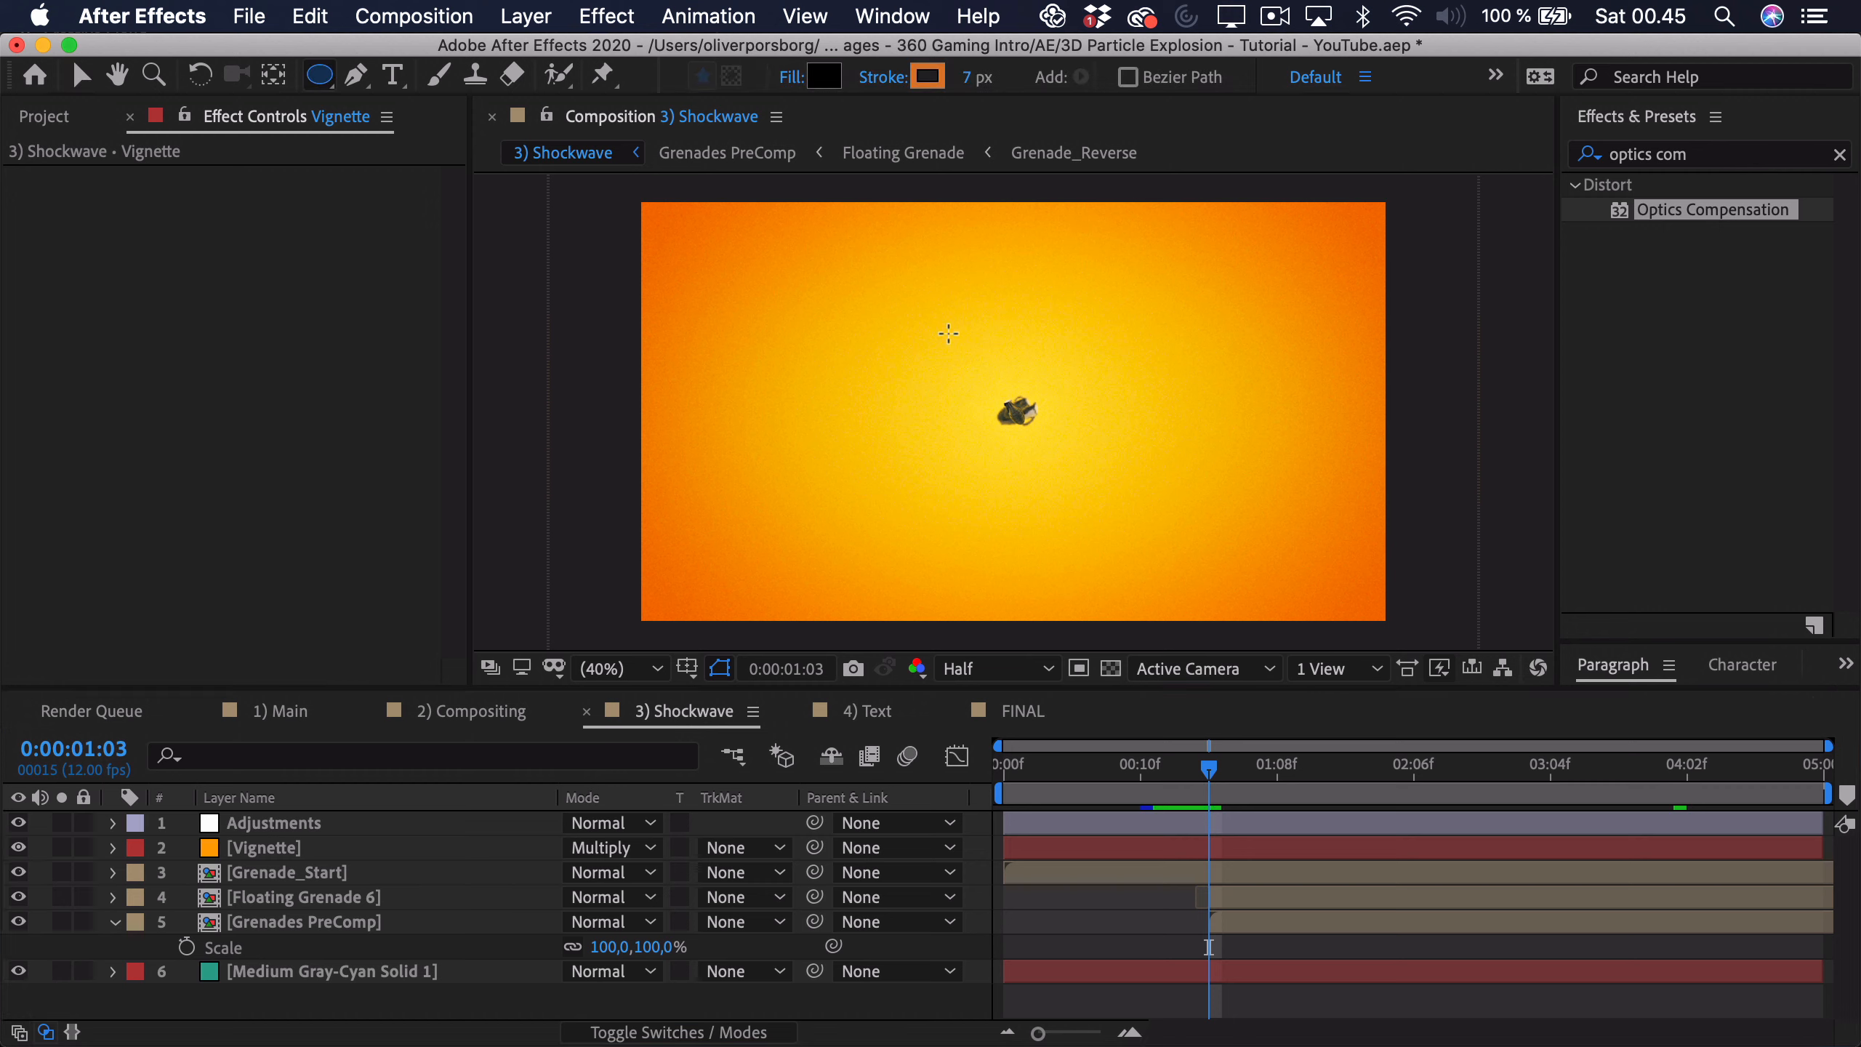
left_click(686, 669)
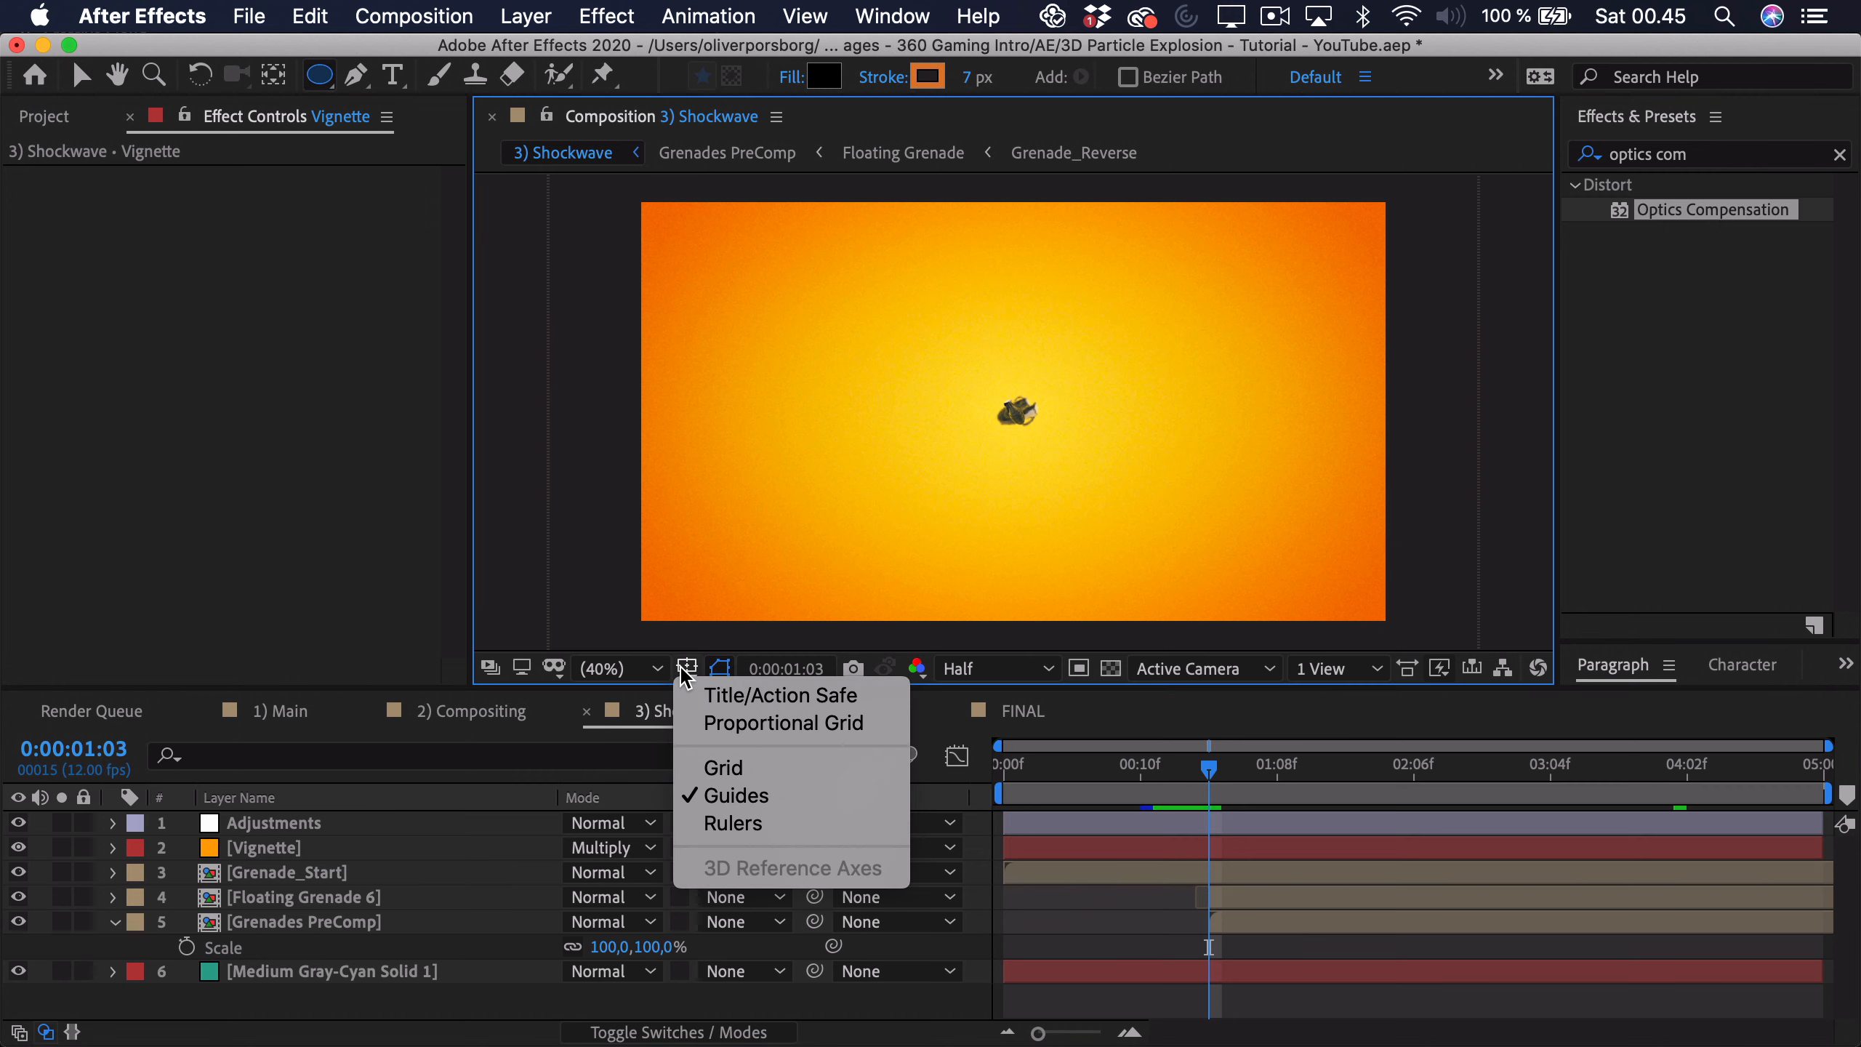
left_click(733, 697)
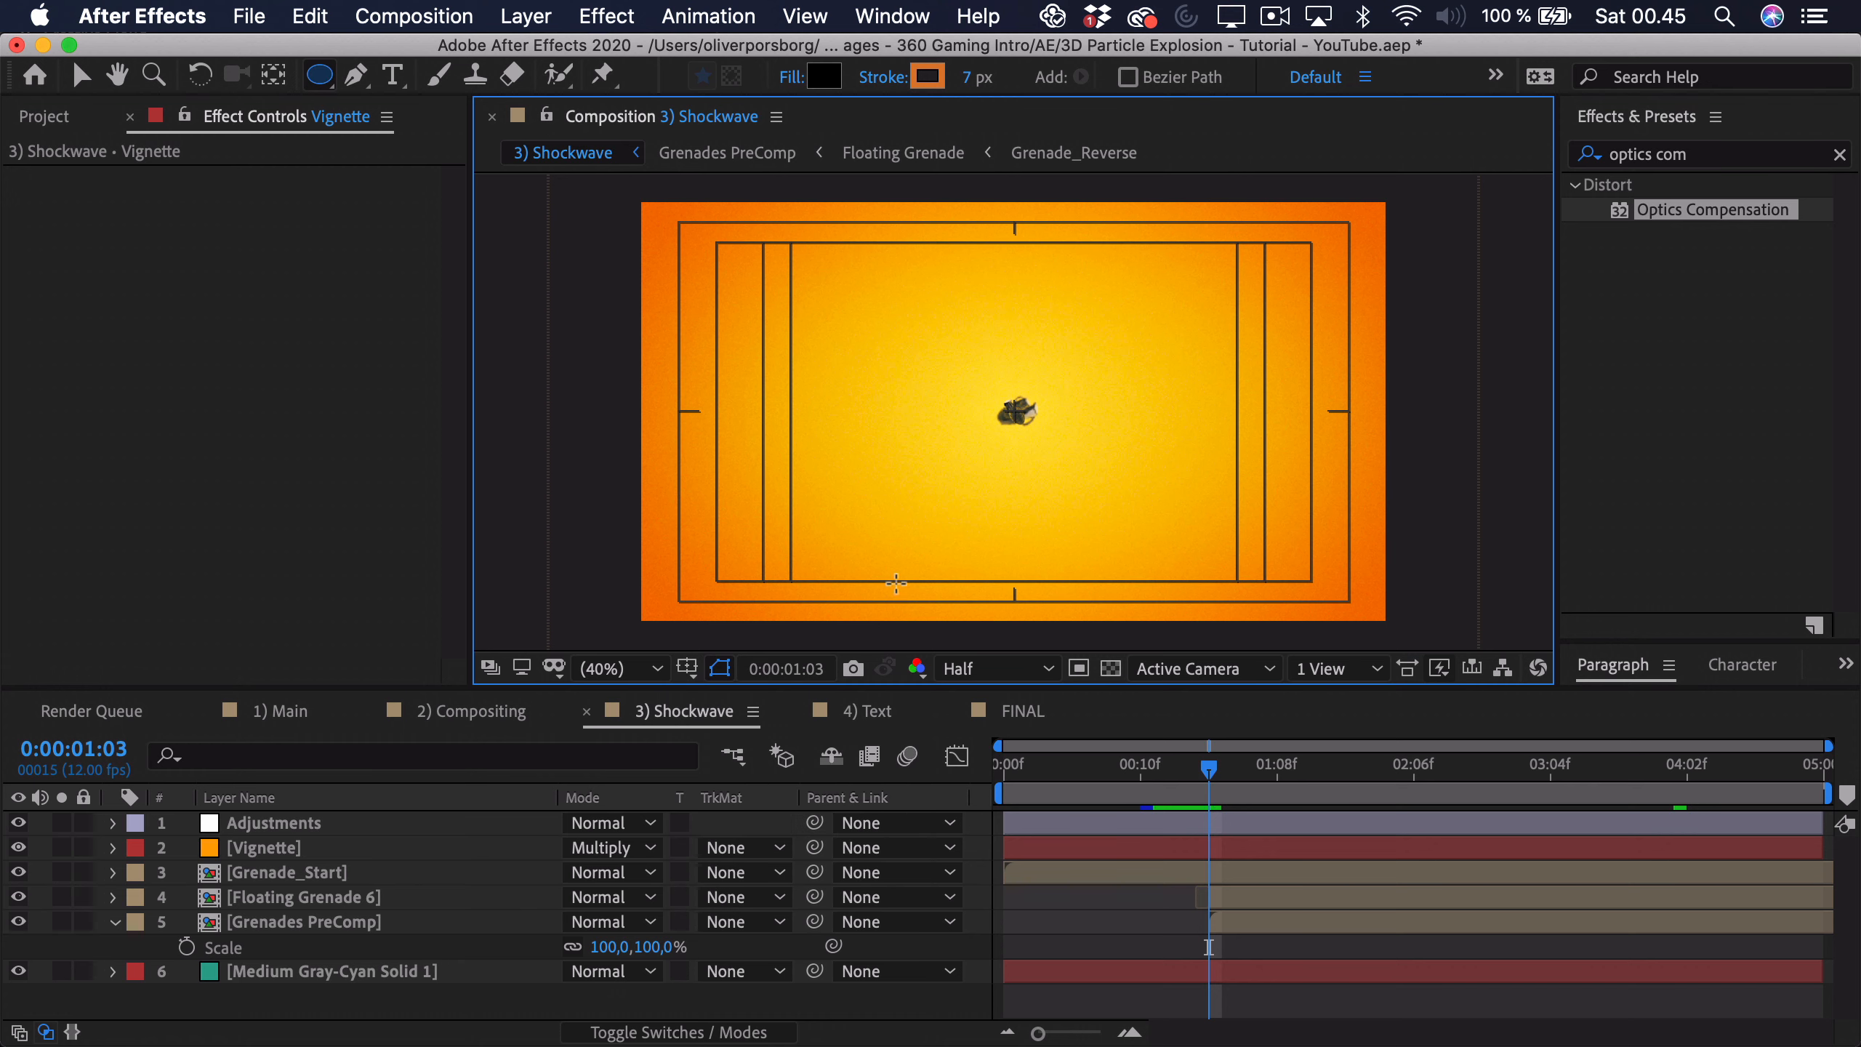
Step: Draw a circle from the composition's centre, larger than the frame, at 0:00:01:03
left_click_drag(1204, 770, 1207, 772)
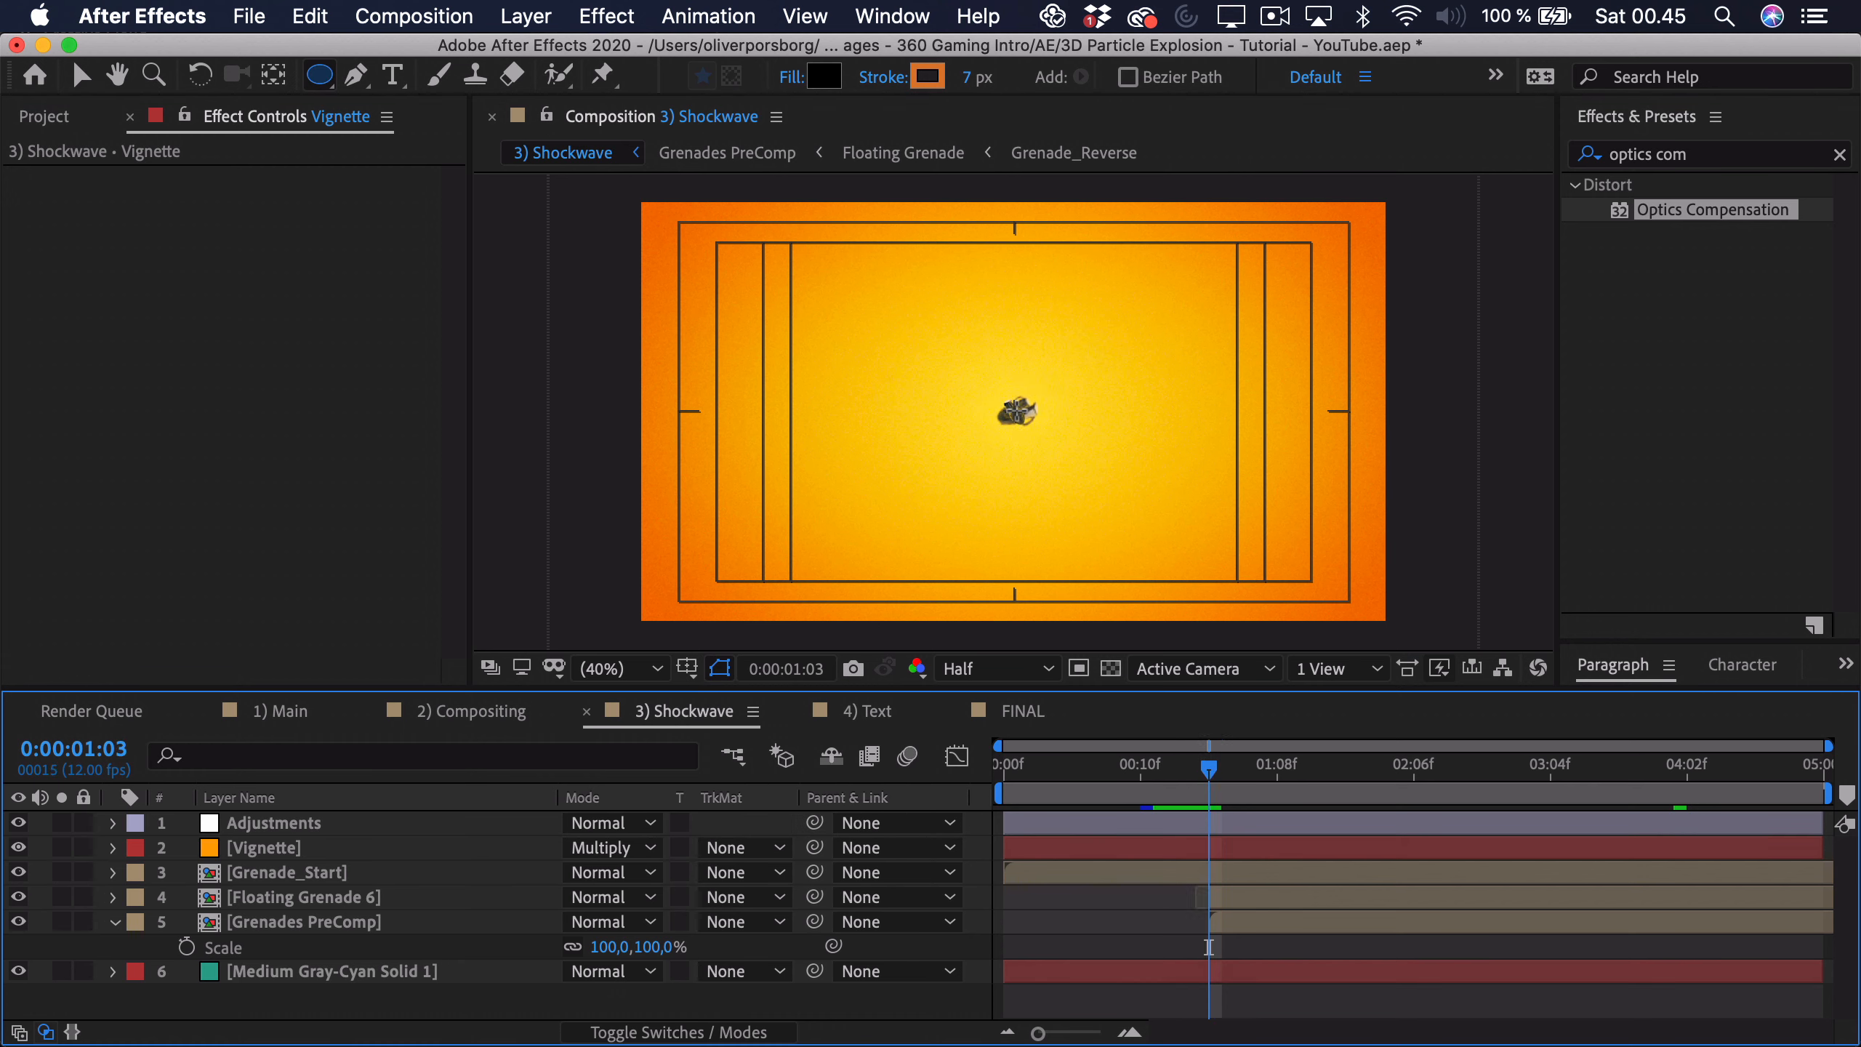
mouse_move(1018, 412)
left_mouse_down()
mouse_move(938, 334)
mouse_move(583, 159)
left_mouse_up()
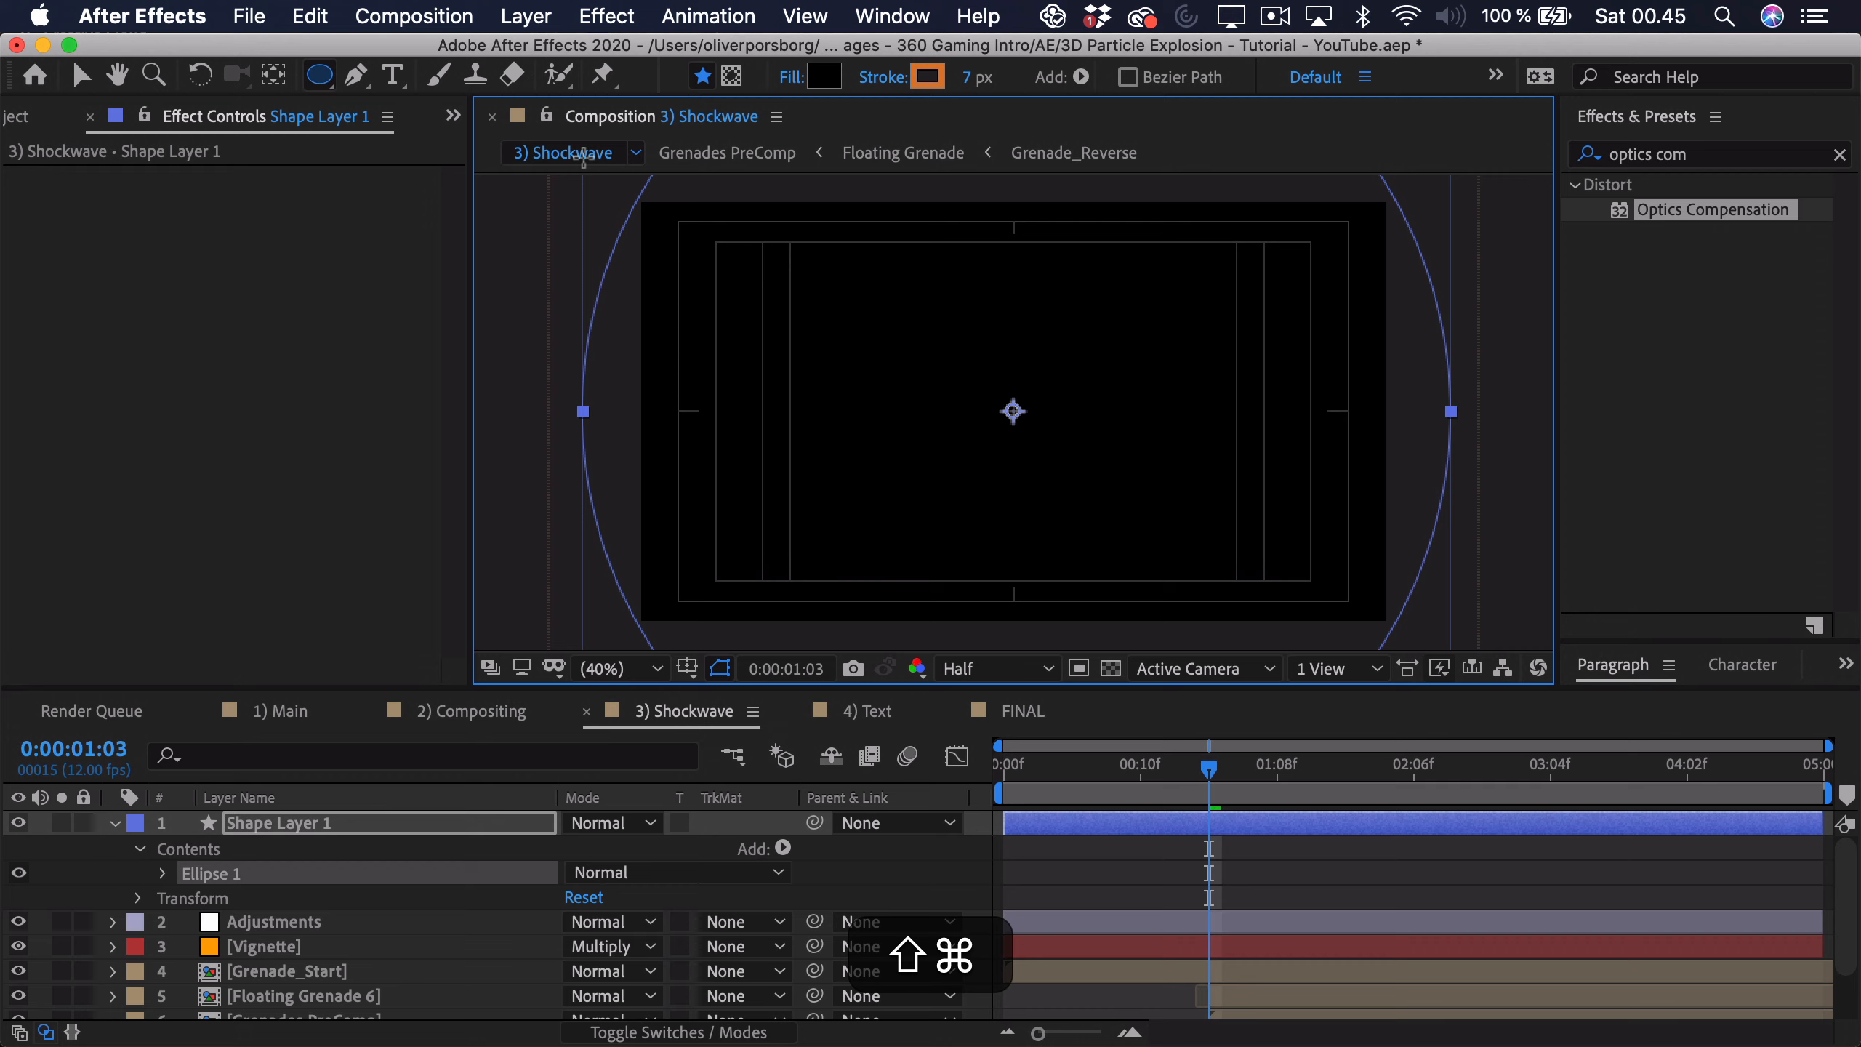
left_click(271, 76)
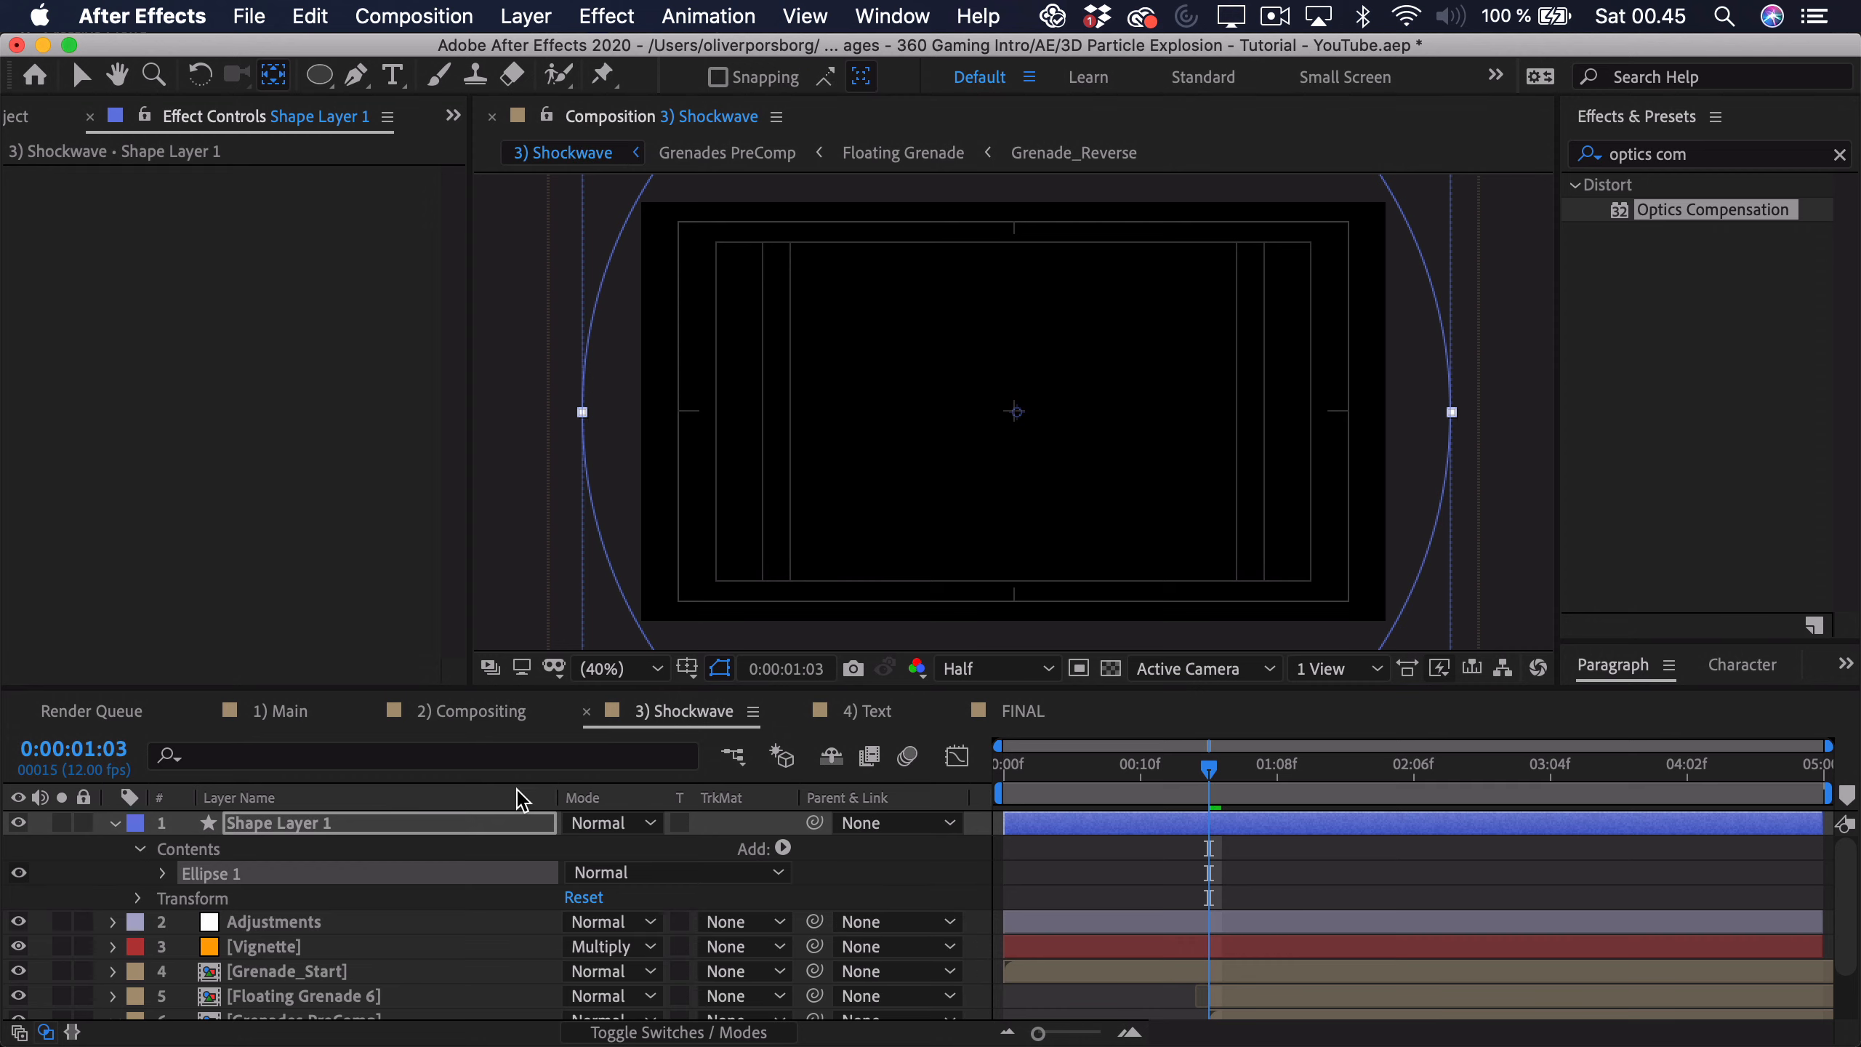
Step: Rename the new shape layer as Circle
left_click(334, 829)
key("v")
key("Return")
type("Circle")
key("Return")
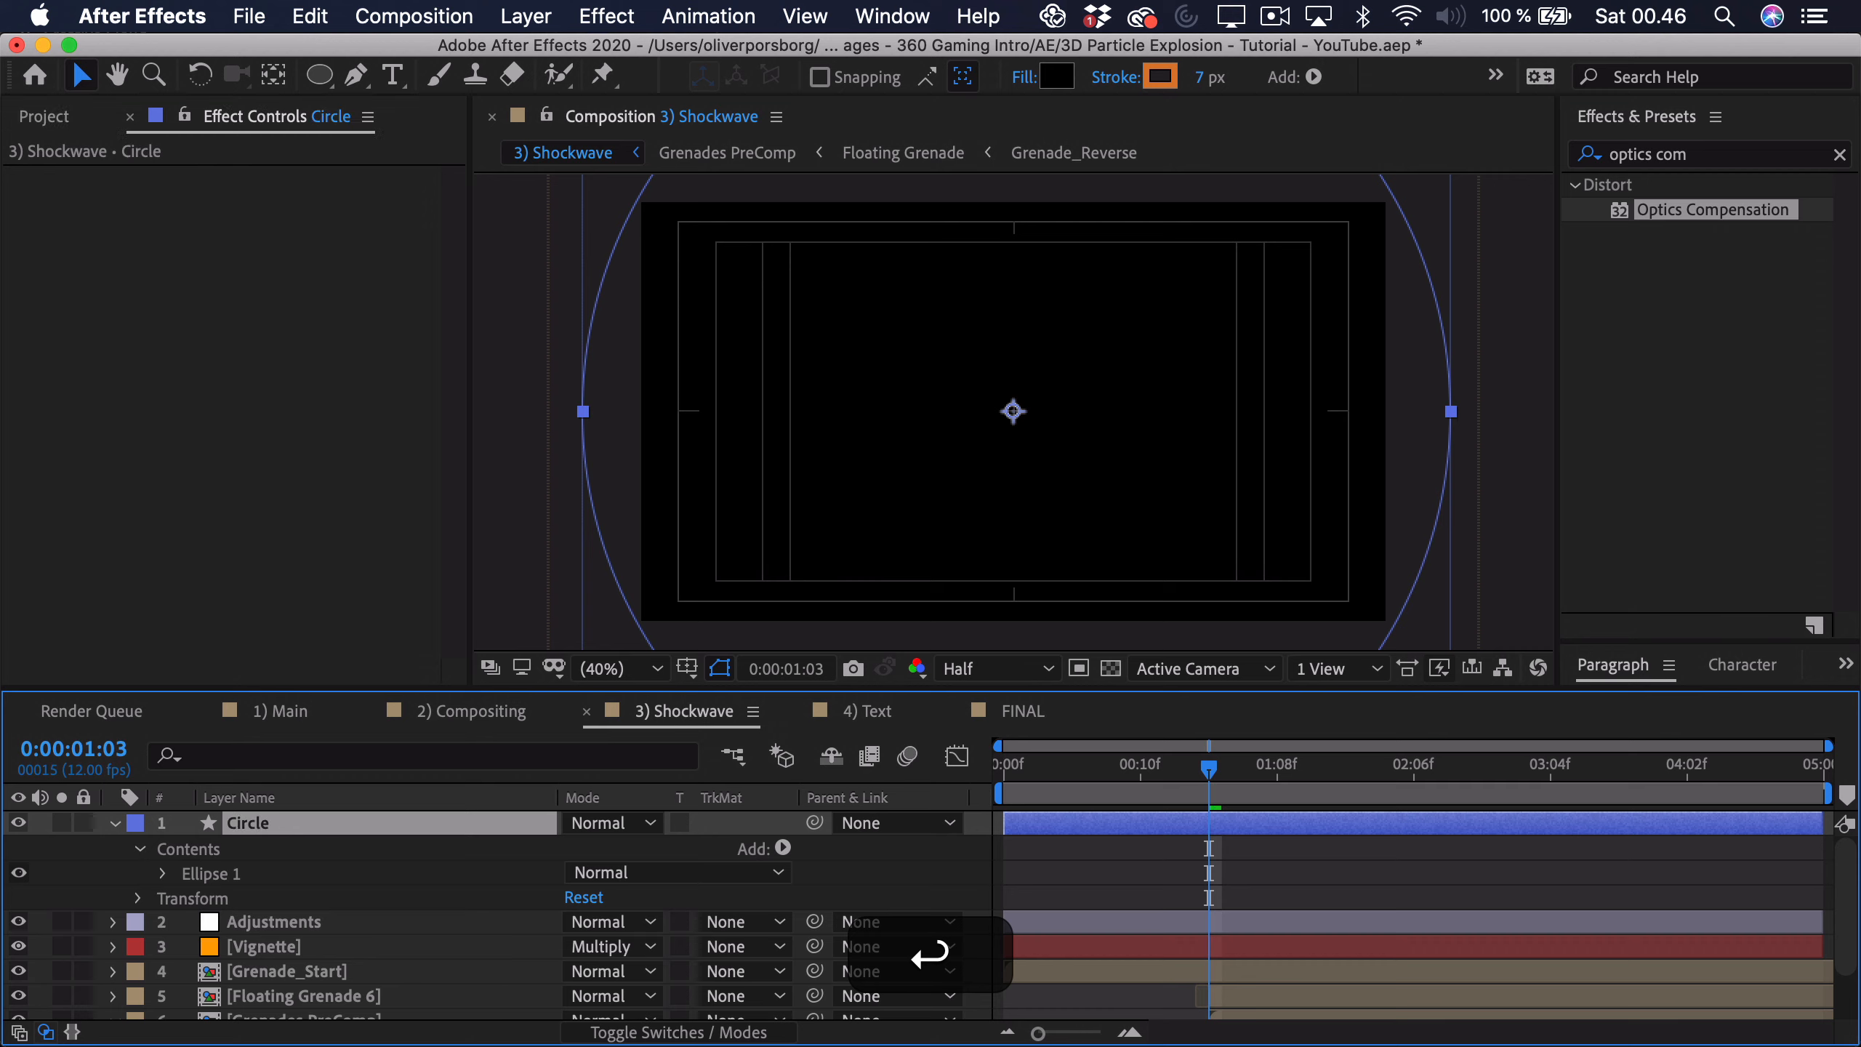
Step: Set the Circle layer's stroke width to 0 px and its fill colour to FFA500
left_click_drag(1209, 76, 1176, 76)
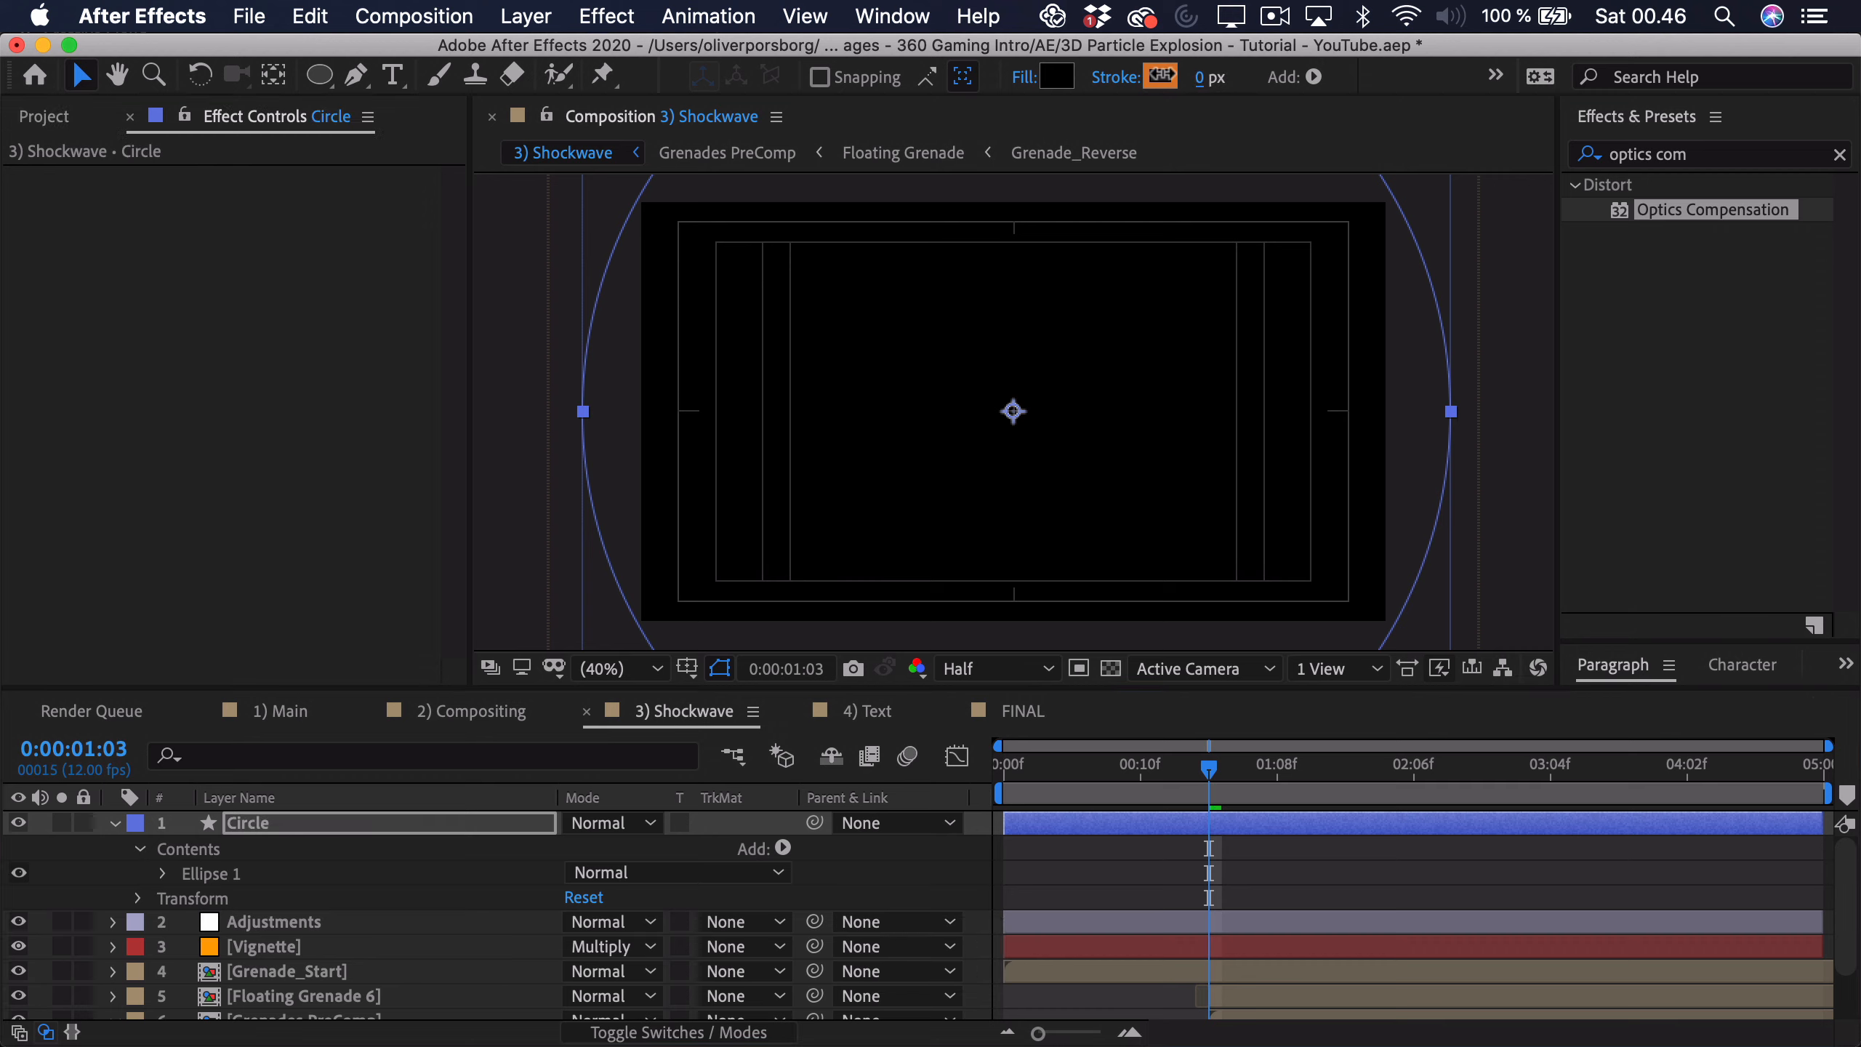
left_click(1056, 76)
type("FFA500")
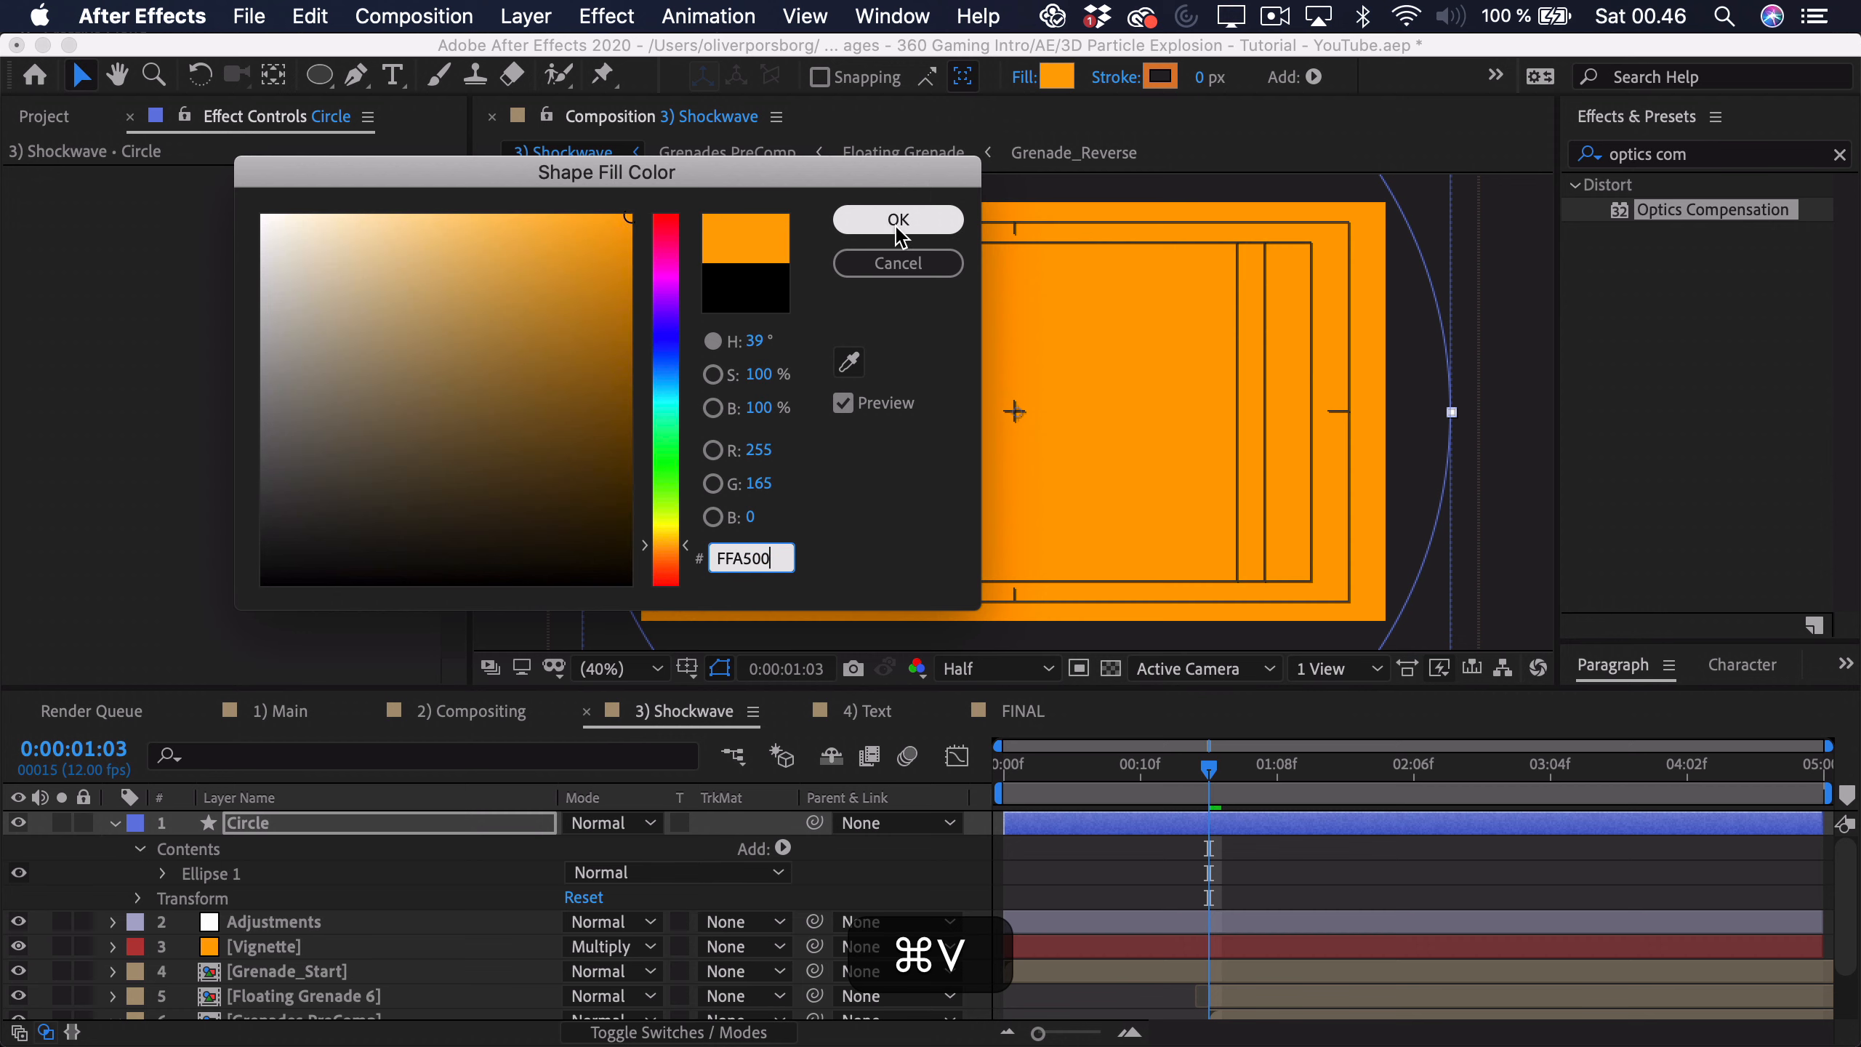
left_click(879, 219)
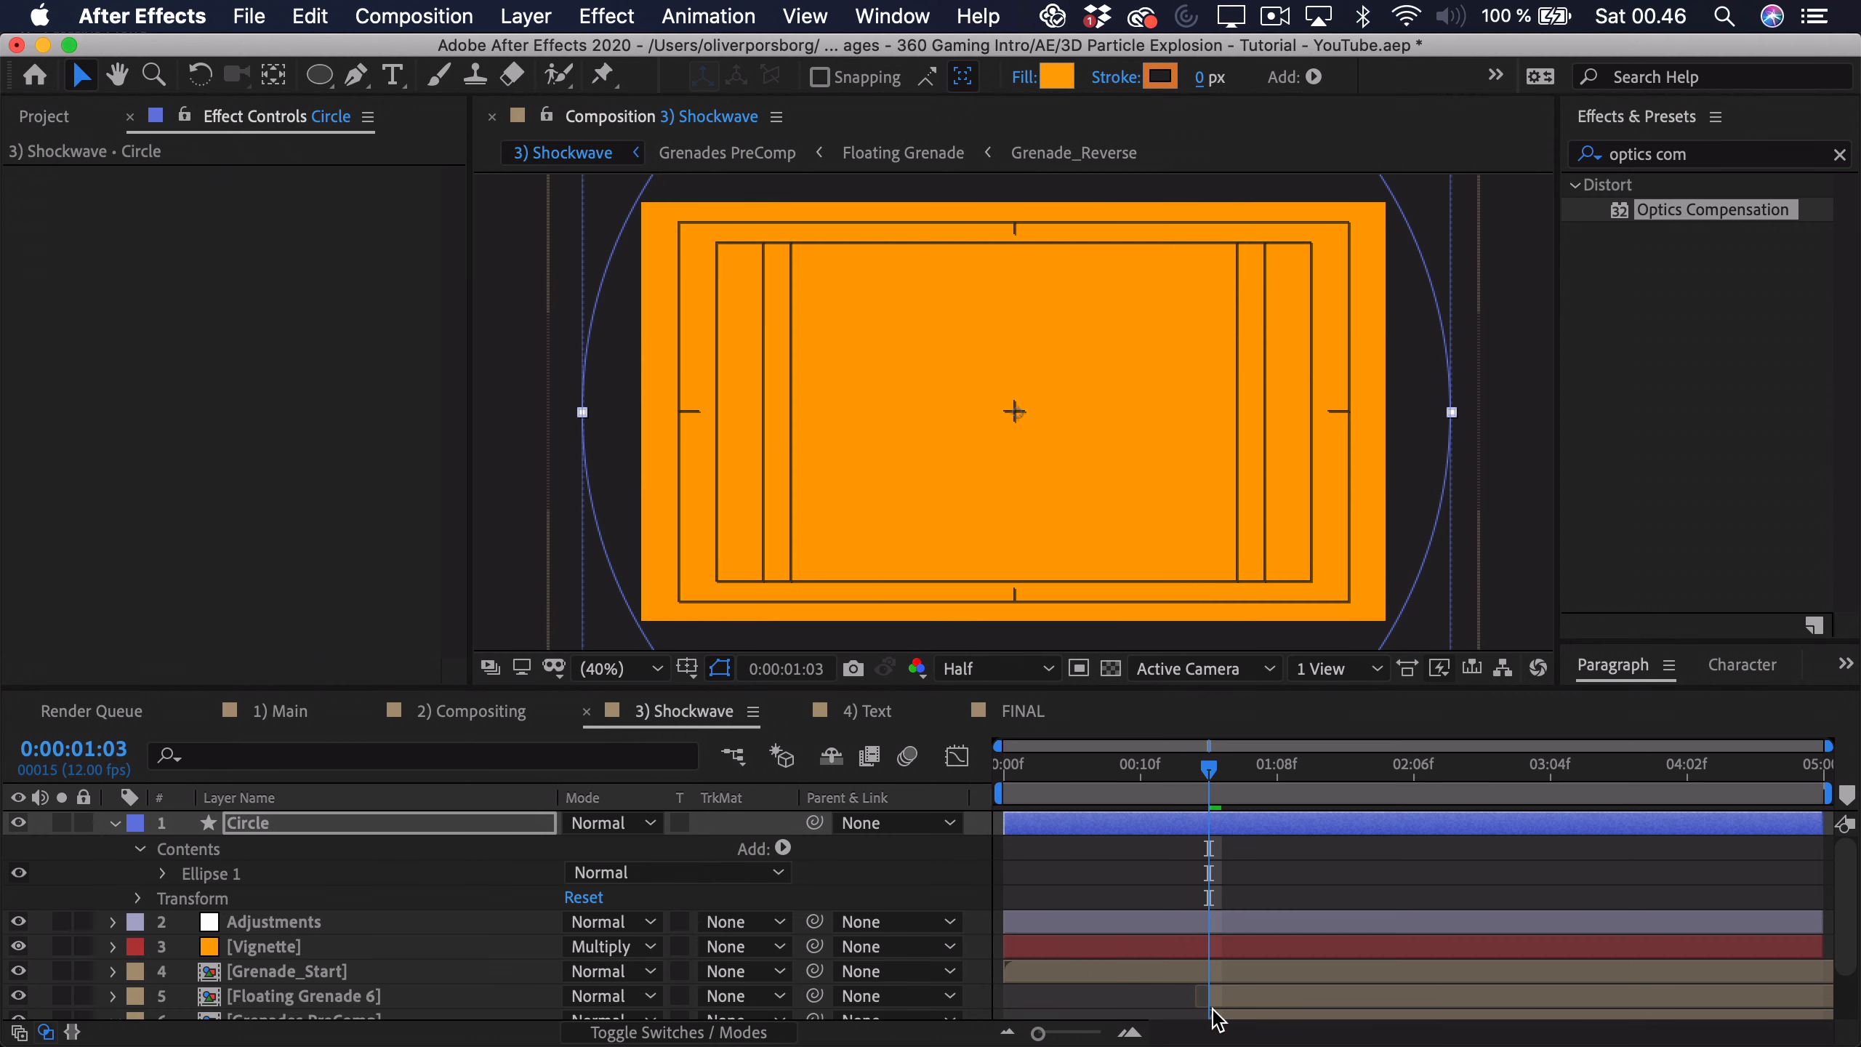
Step: Keyframe the Circle layer's Scale from 0% at 0:00:01:03 to 100% at 0:00:02:03
scroll(1210, 898, "down", 1)
scroll(1210, 898, "up", 1)
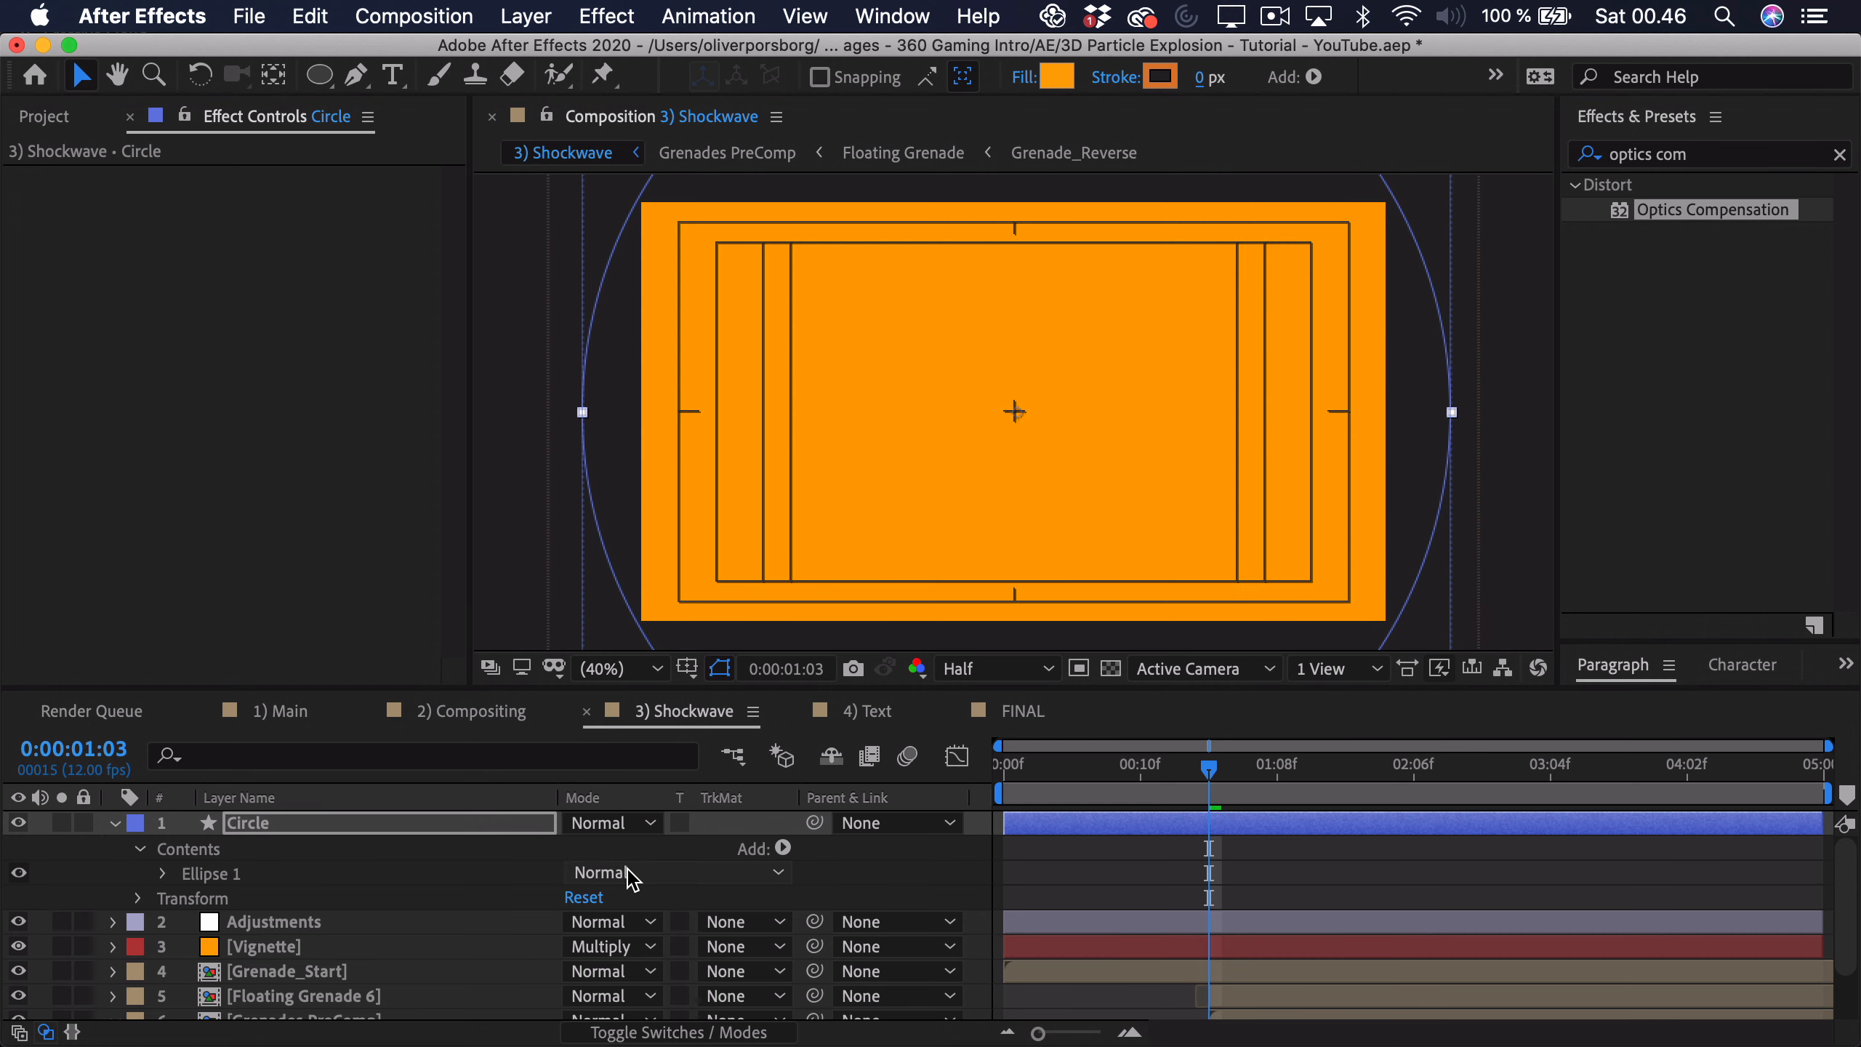
key("s")
left_click(186, 849)
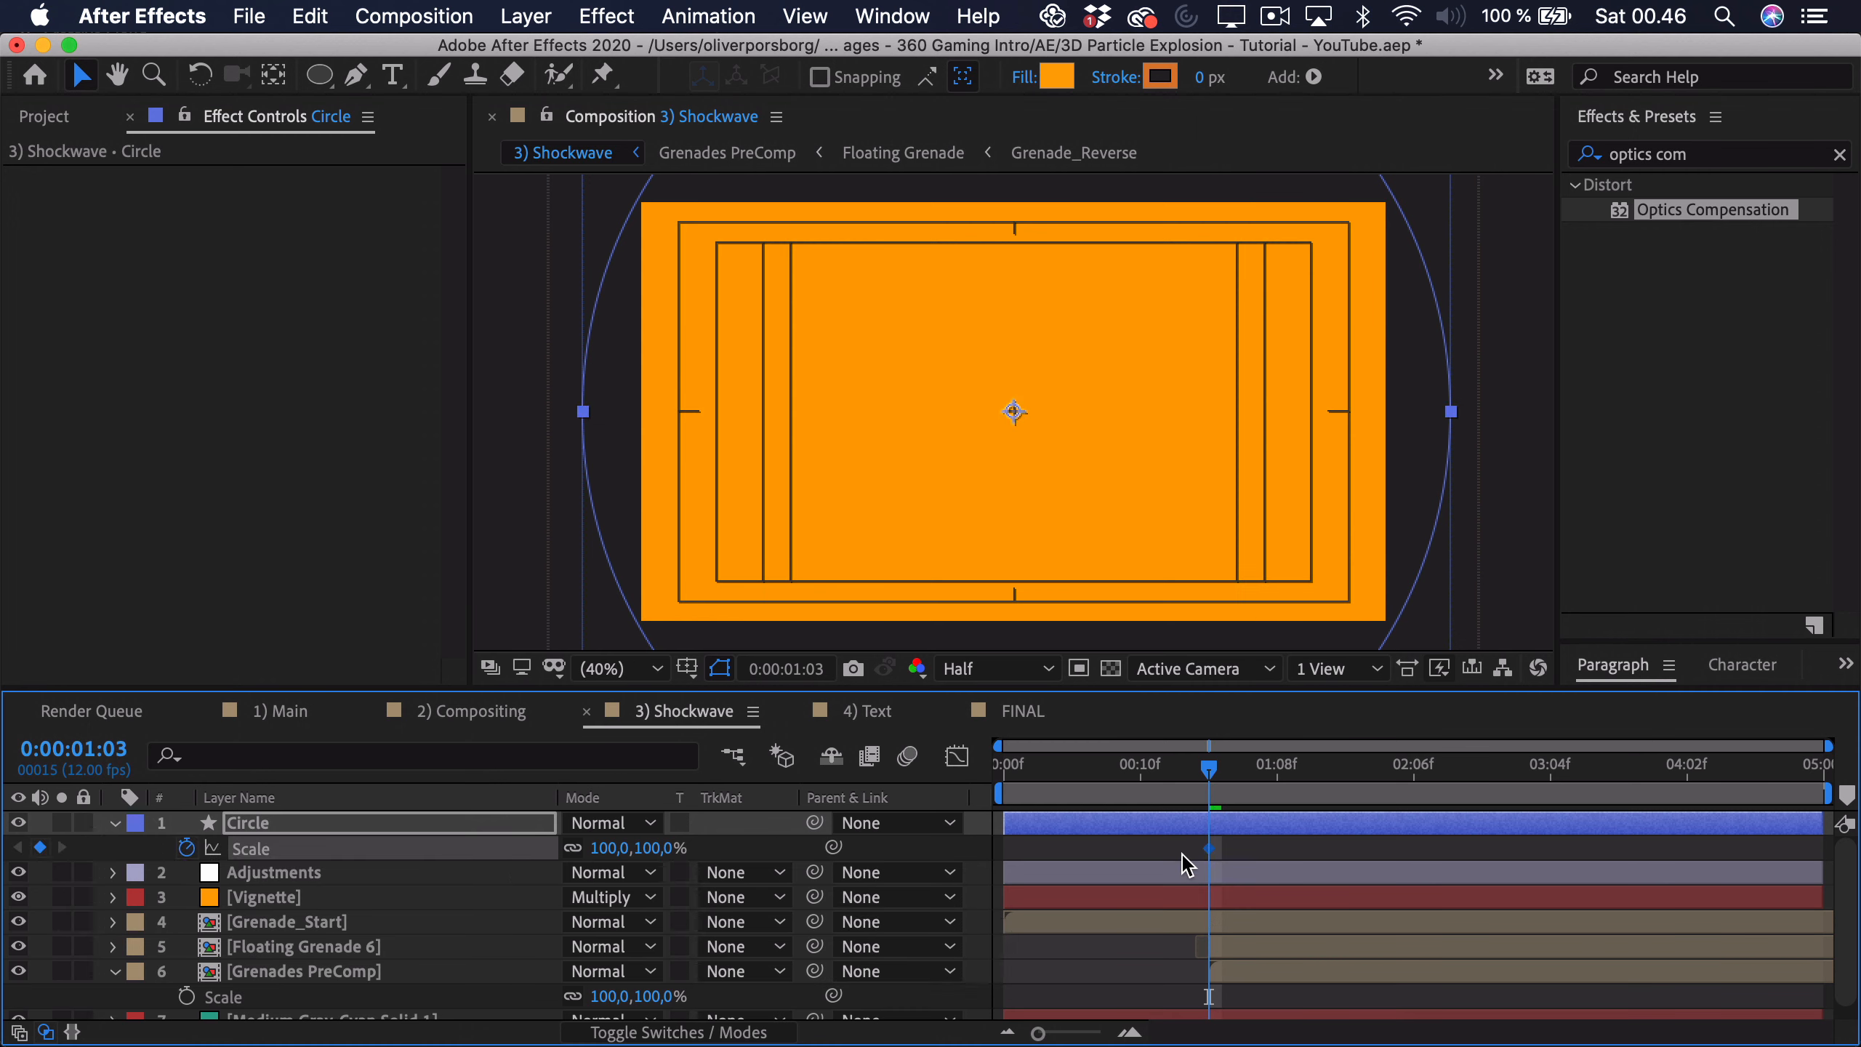
left_click_drag(1210, 851, 1379, 857)
left_click(613, 848)
type("0")
key("Return")
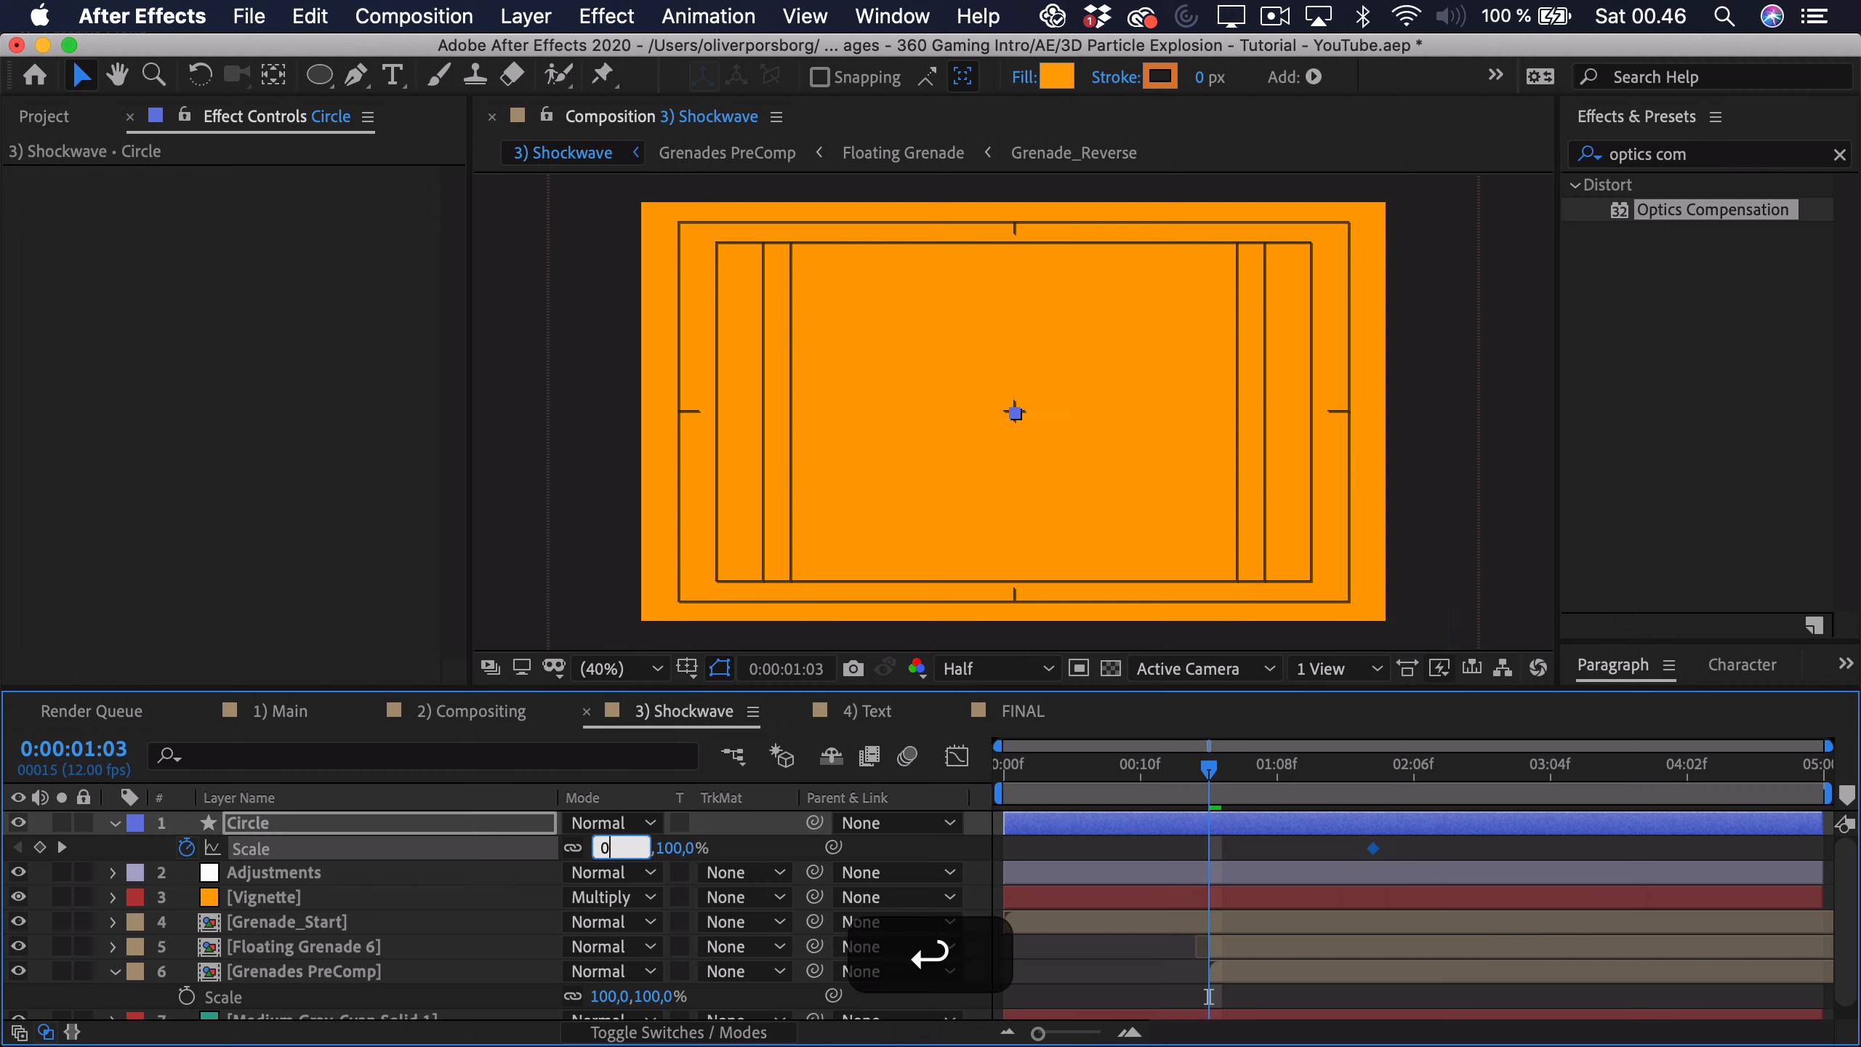
Step: Easy ease both Circle Scale keyframes, shape the value graph for a fast start and gradual finish, and preview the growth
left_click_drag(1402, 844, 1204, 867)
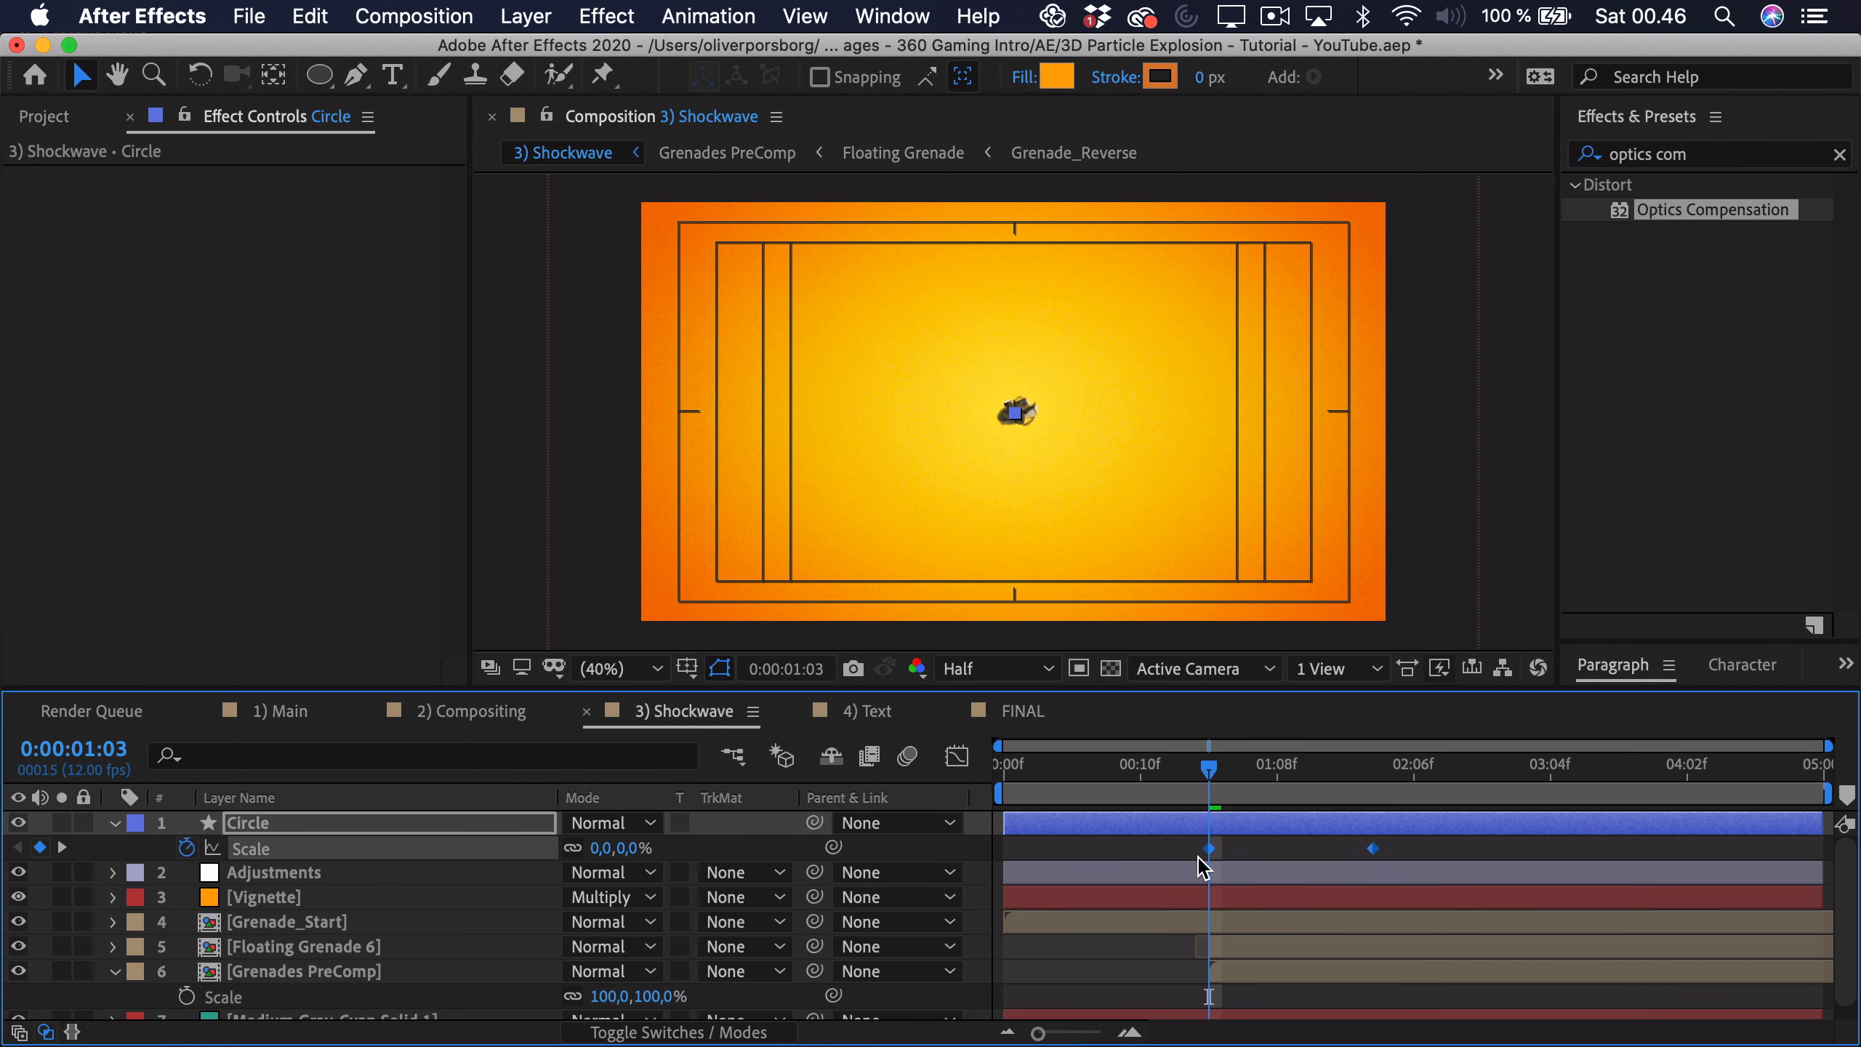
key("F9")
left_click(957, 756)
right_click(1104, 887)
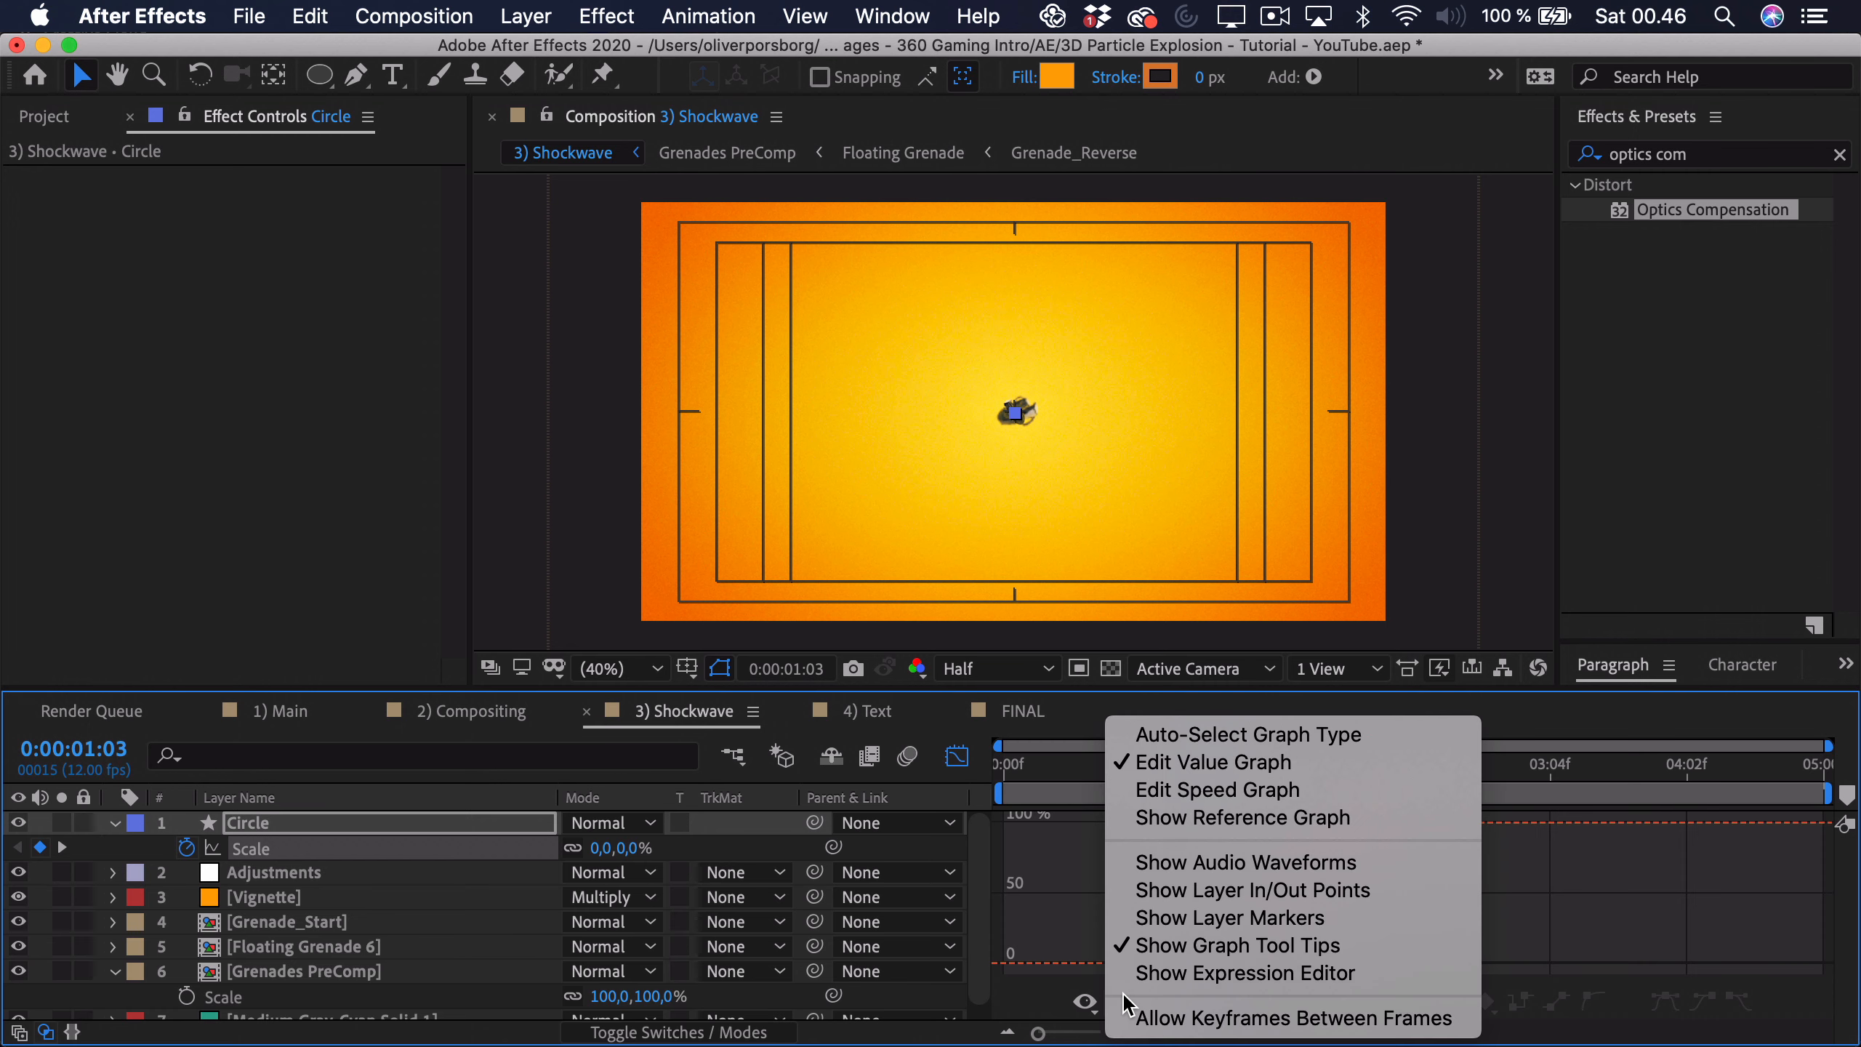
left_click(1154, 905)
mouse_move(1158, 907)
left_mouse_down()
mouse_move(1238, 984)
mouse_move(1259, 971)
mouse_move(1235, 891)
left_mouse_up()
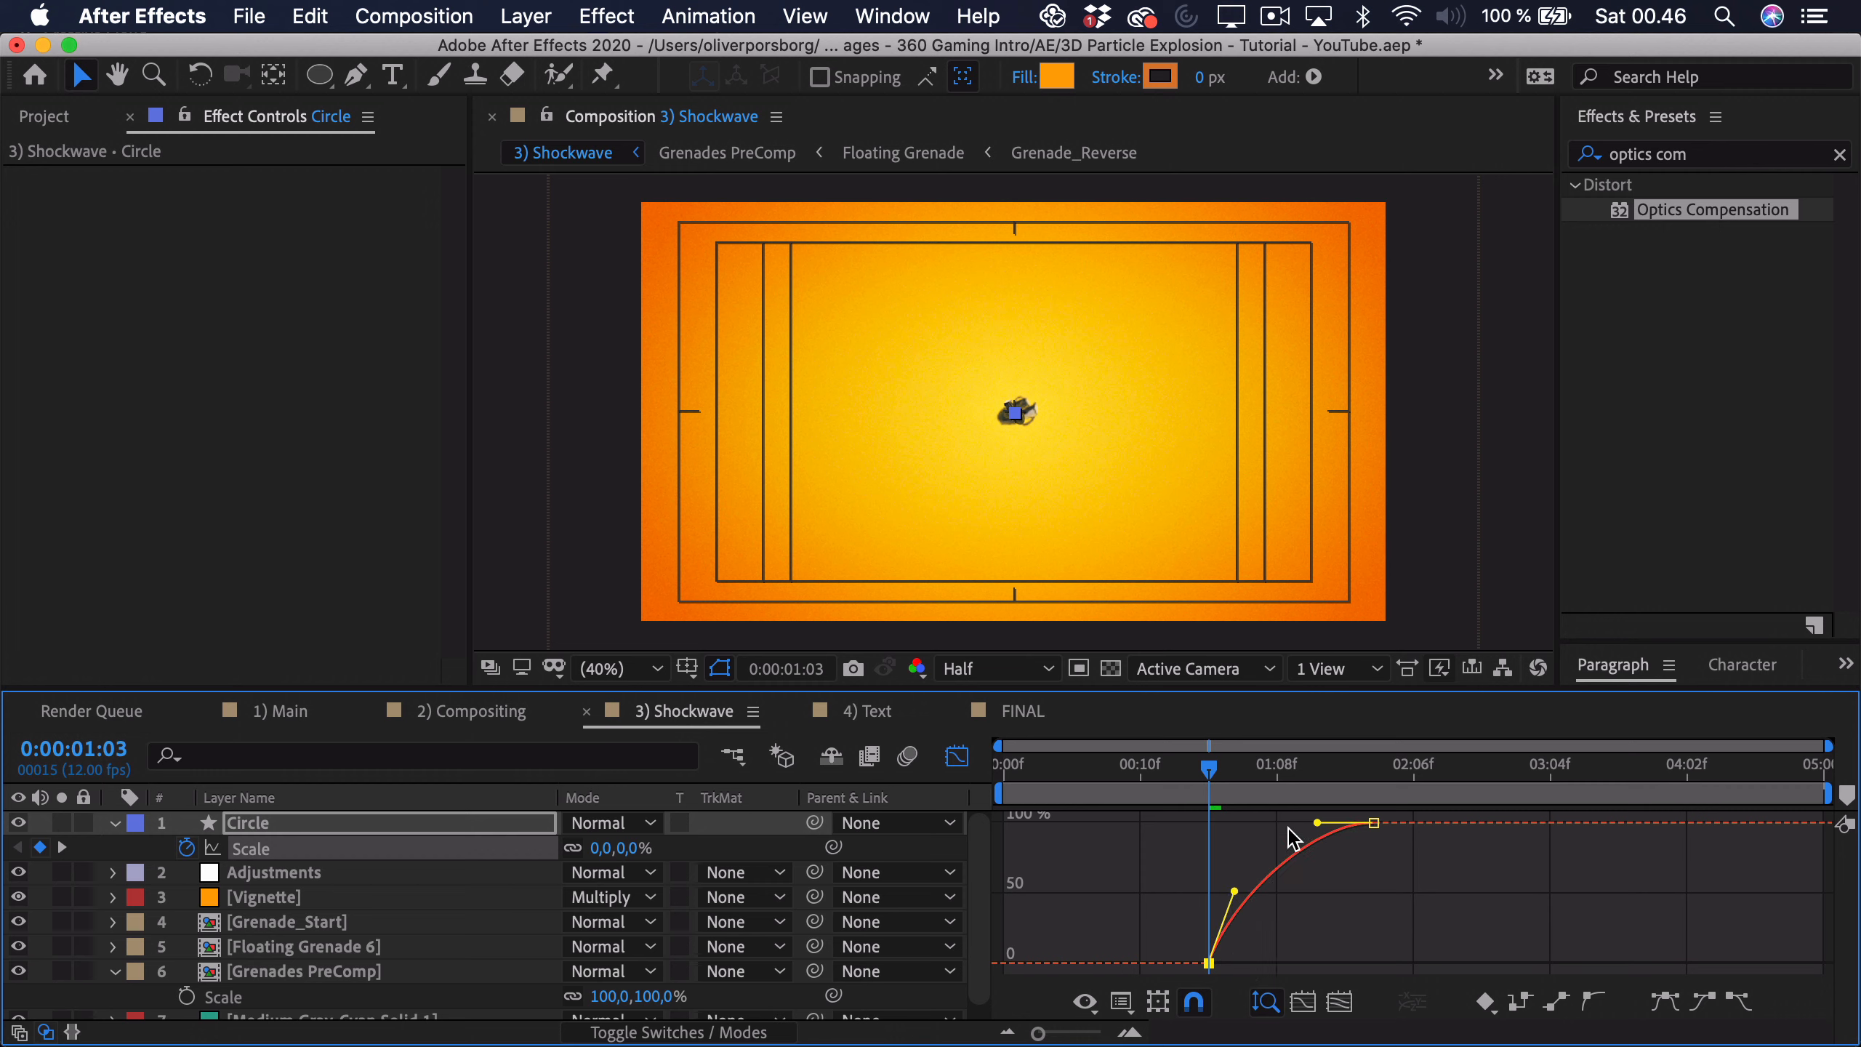
left_click_drag(1319, 824, 1284, 825)
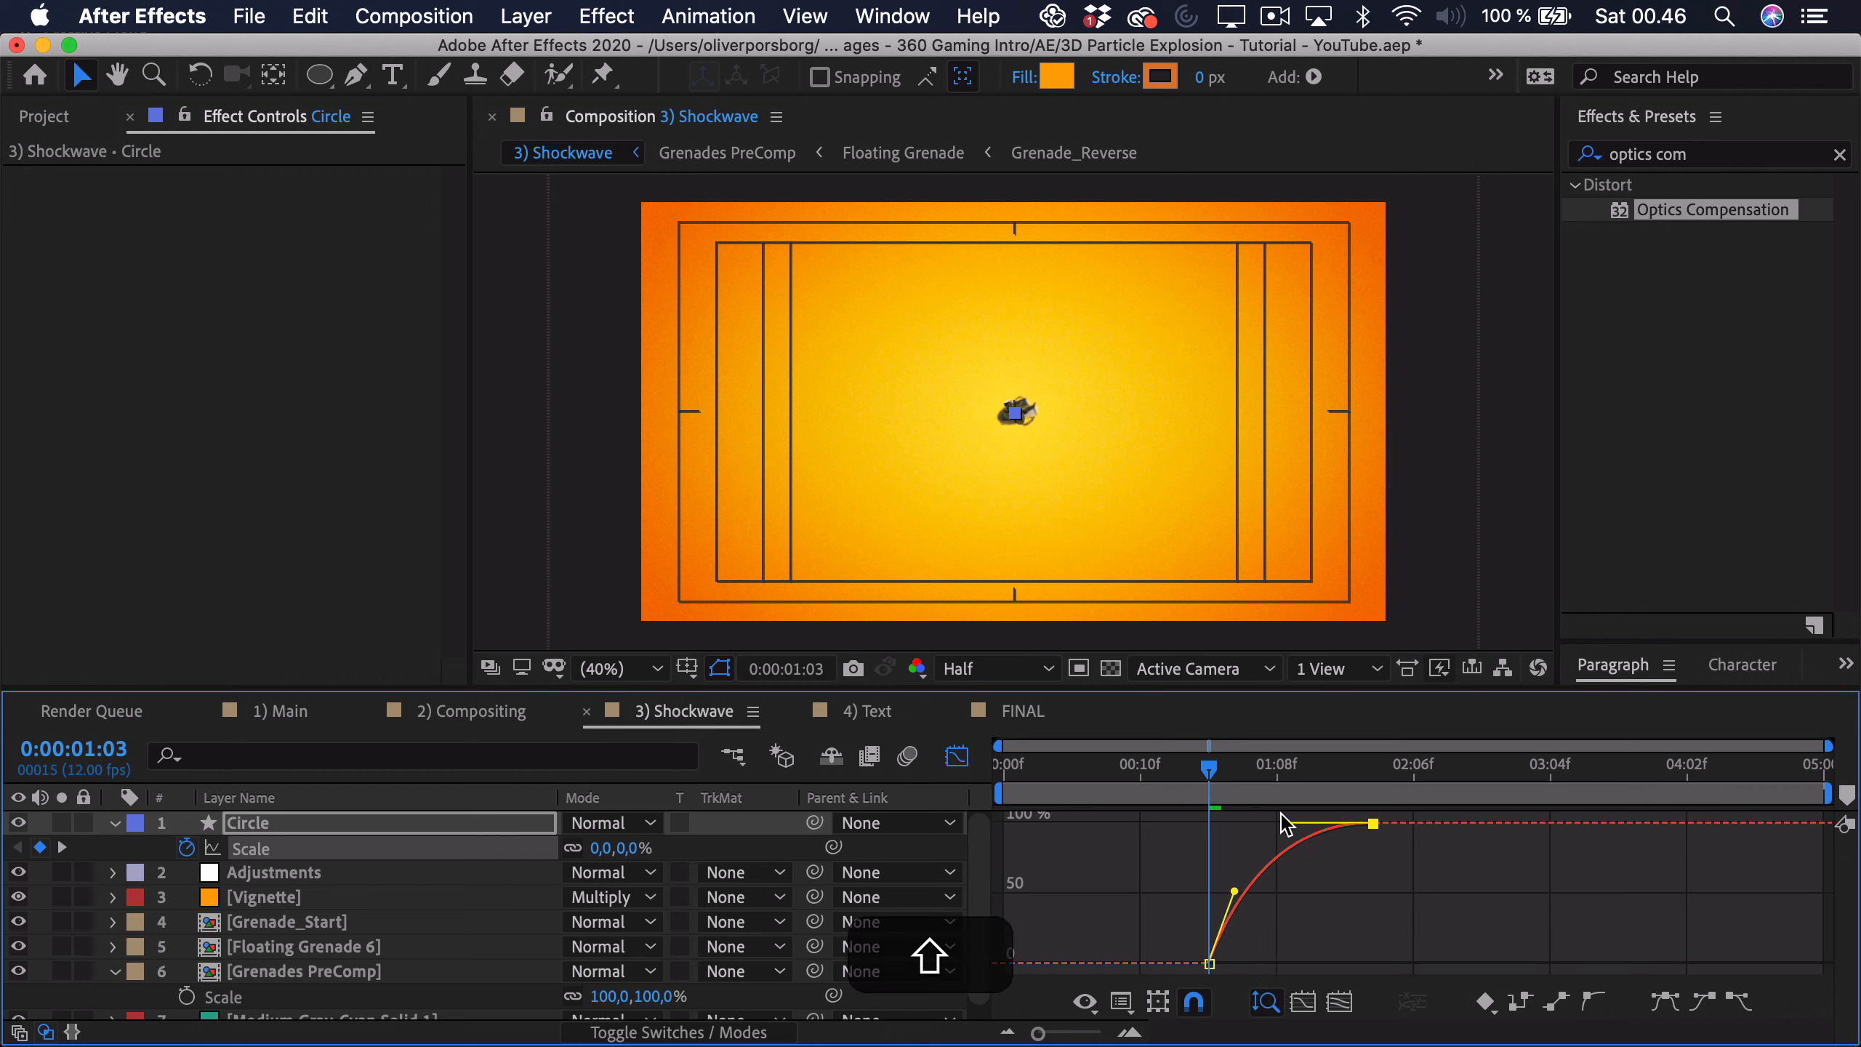
left_click(1196, 767)
key("space")
key("space")
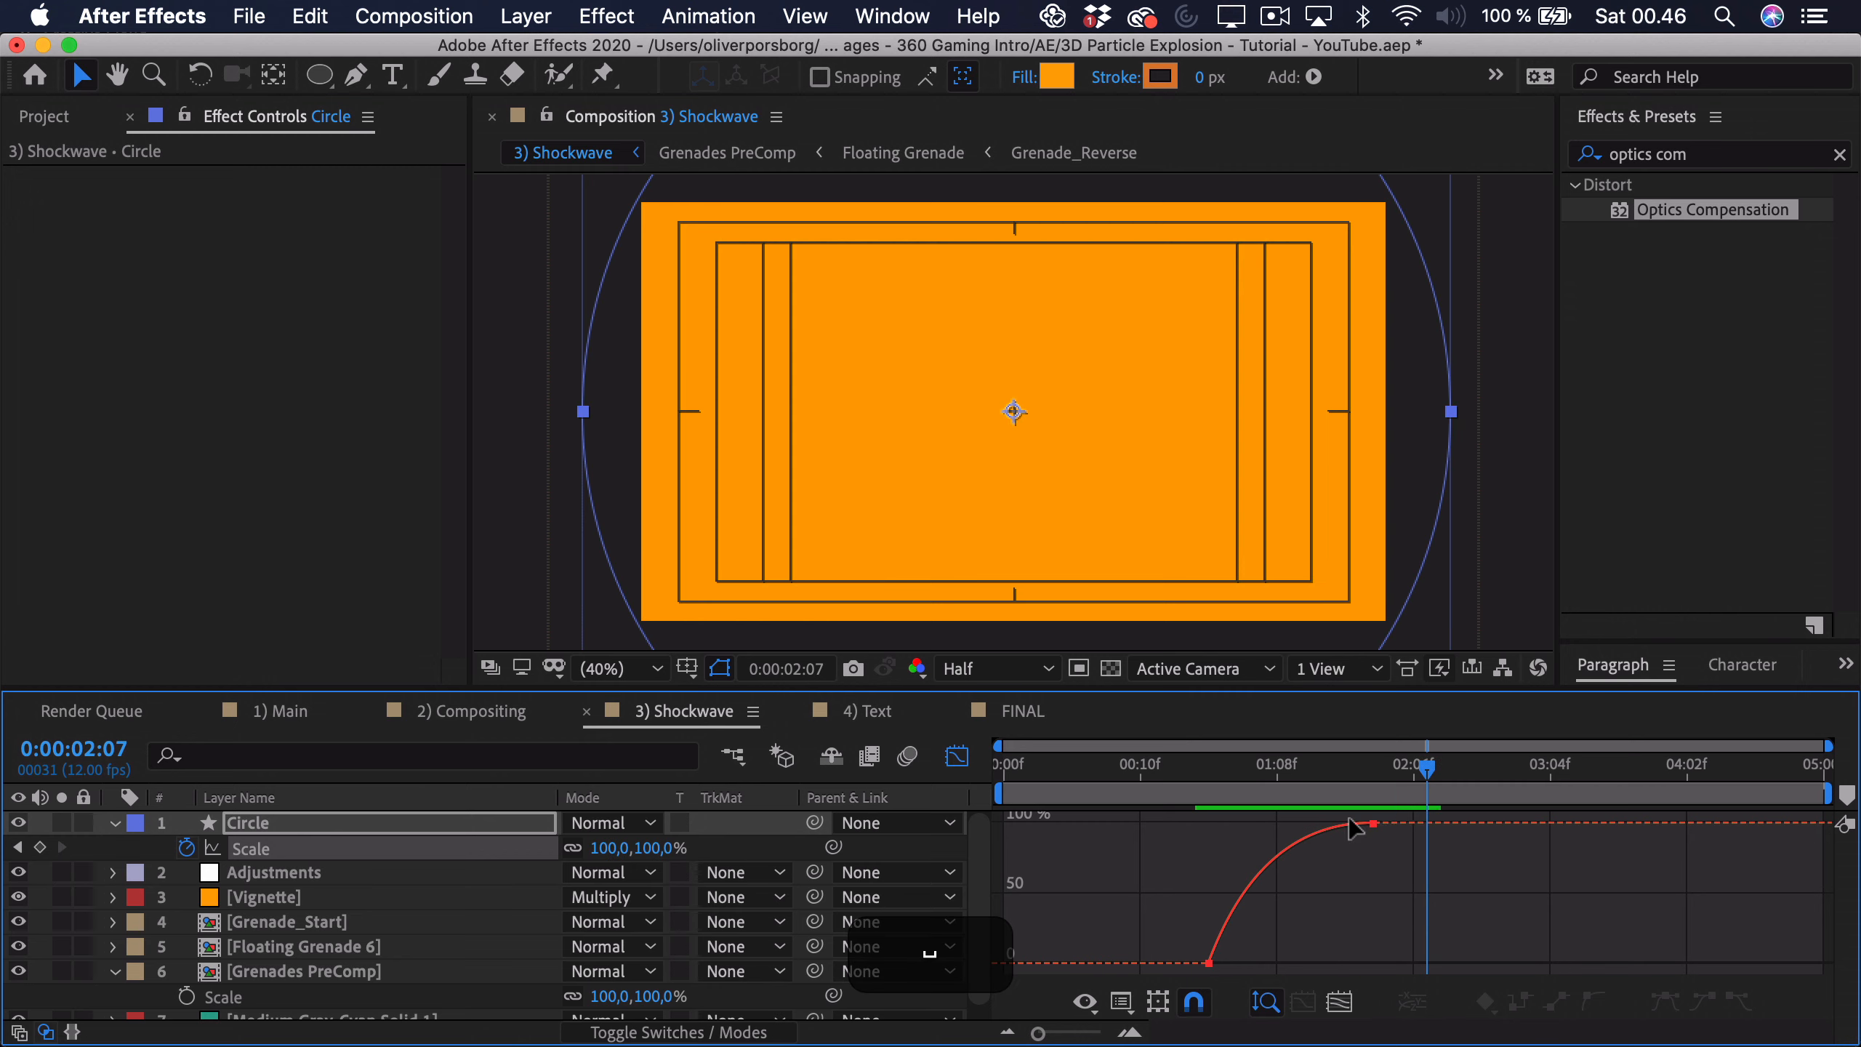
Step: Set the last Scale keyframe to 114% and trim the Circle layer to span 0:00:01:03 to 0:00:02:03
left_click(957, 756)
left_click(1154, 766)
left_click(1356, 770, "shift")
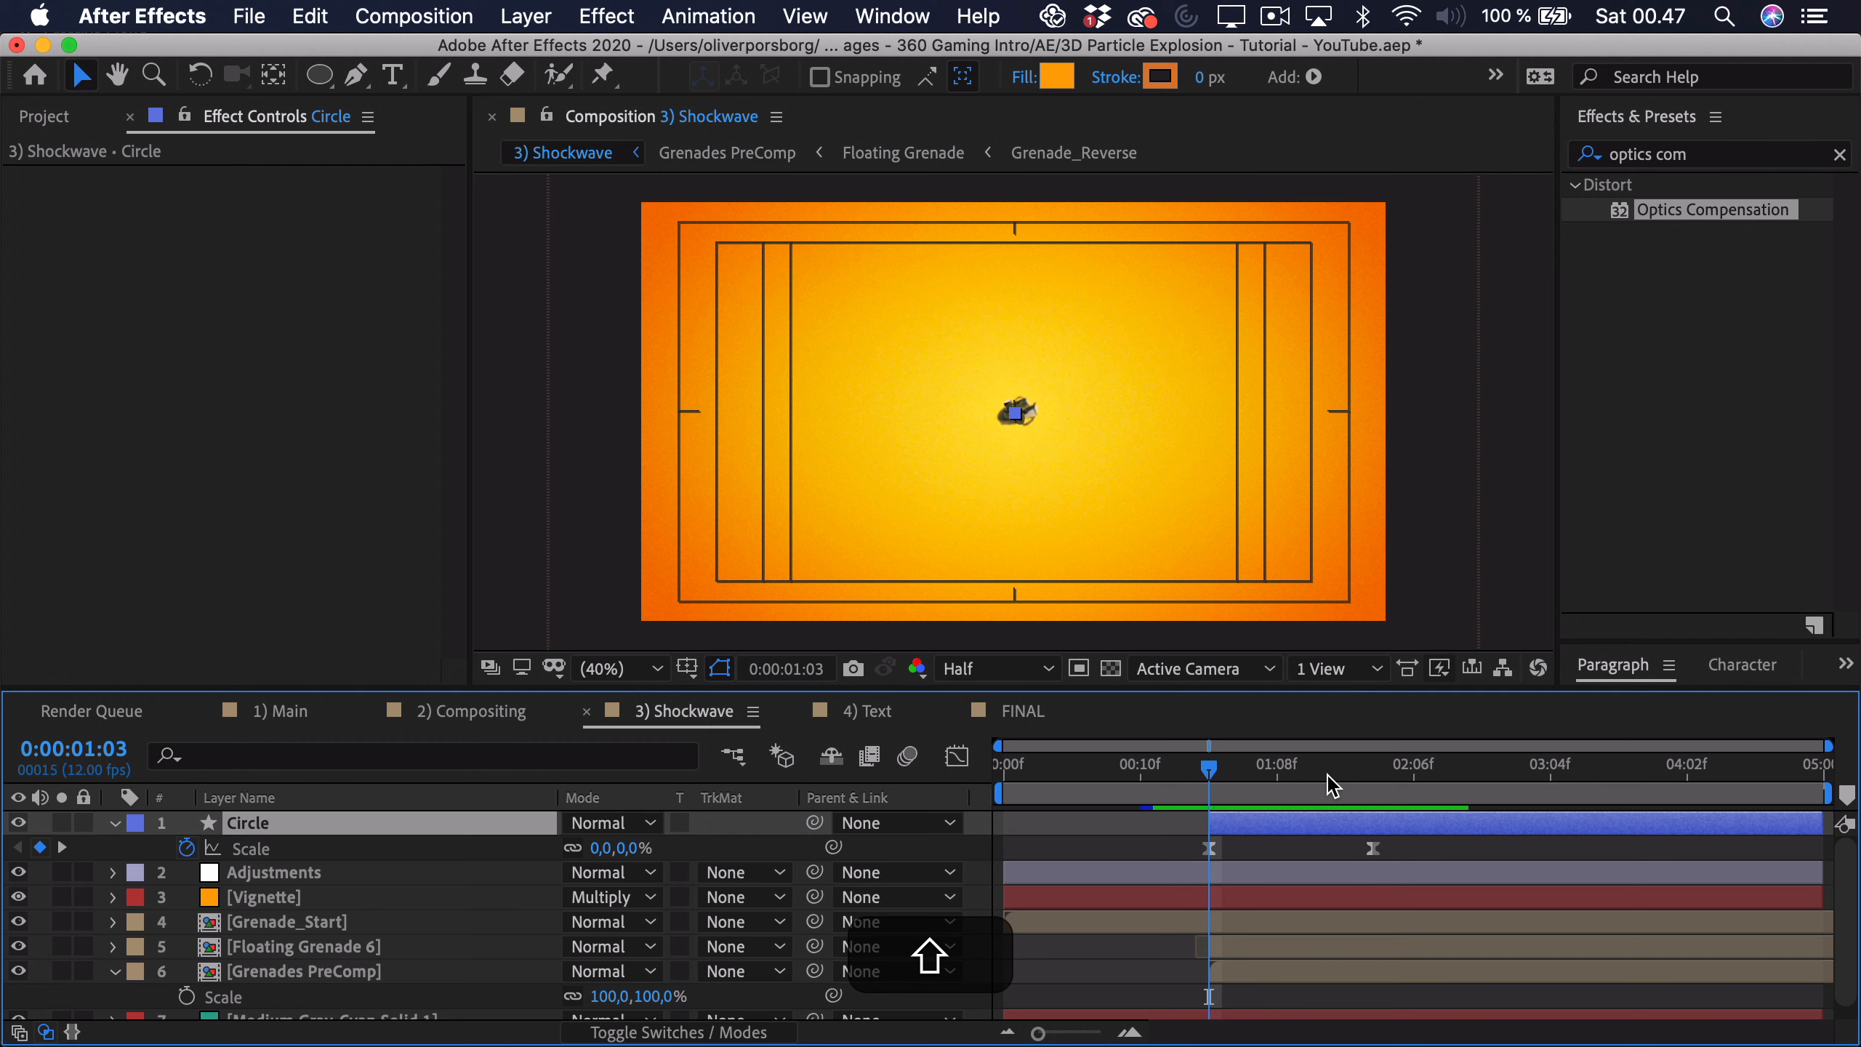
key("shift+super+BackSpace")
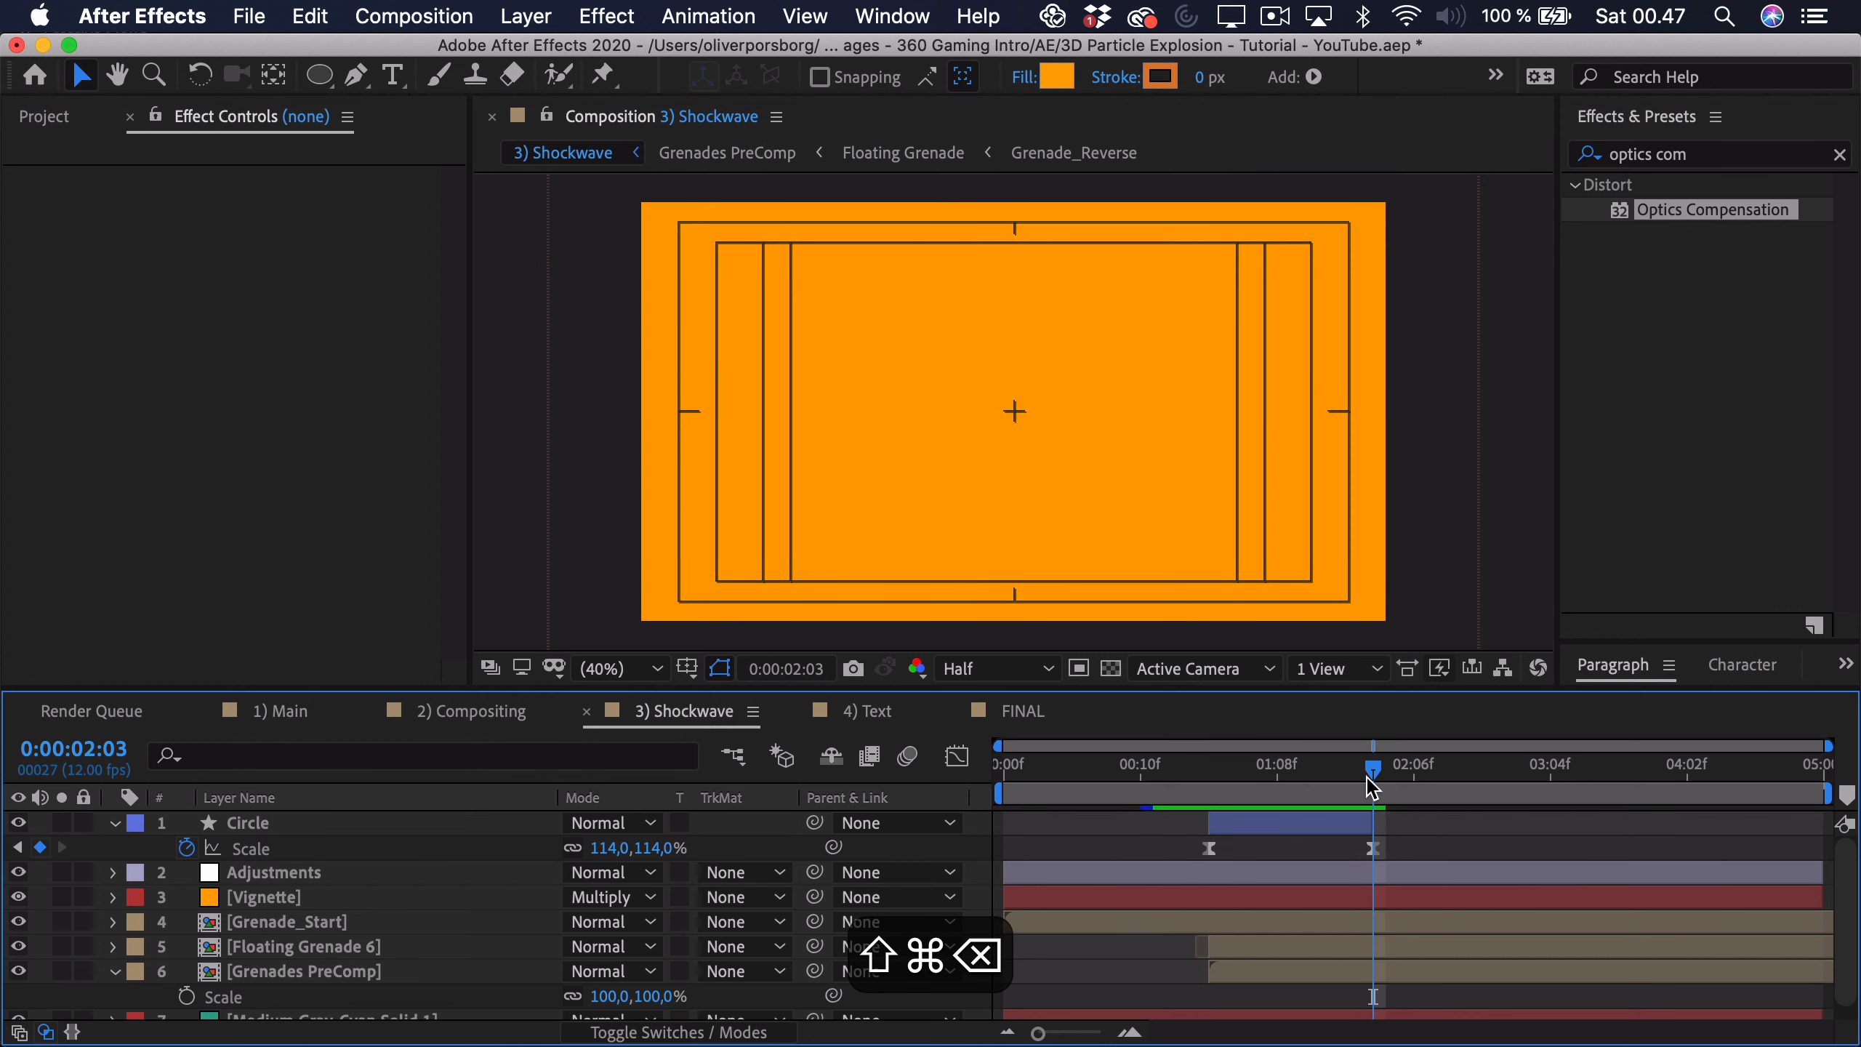
Step: Duplicate the Circle layer and offset the copy one frame later
left_click(1247, 815)
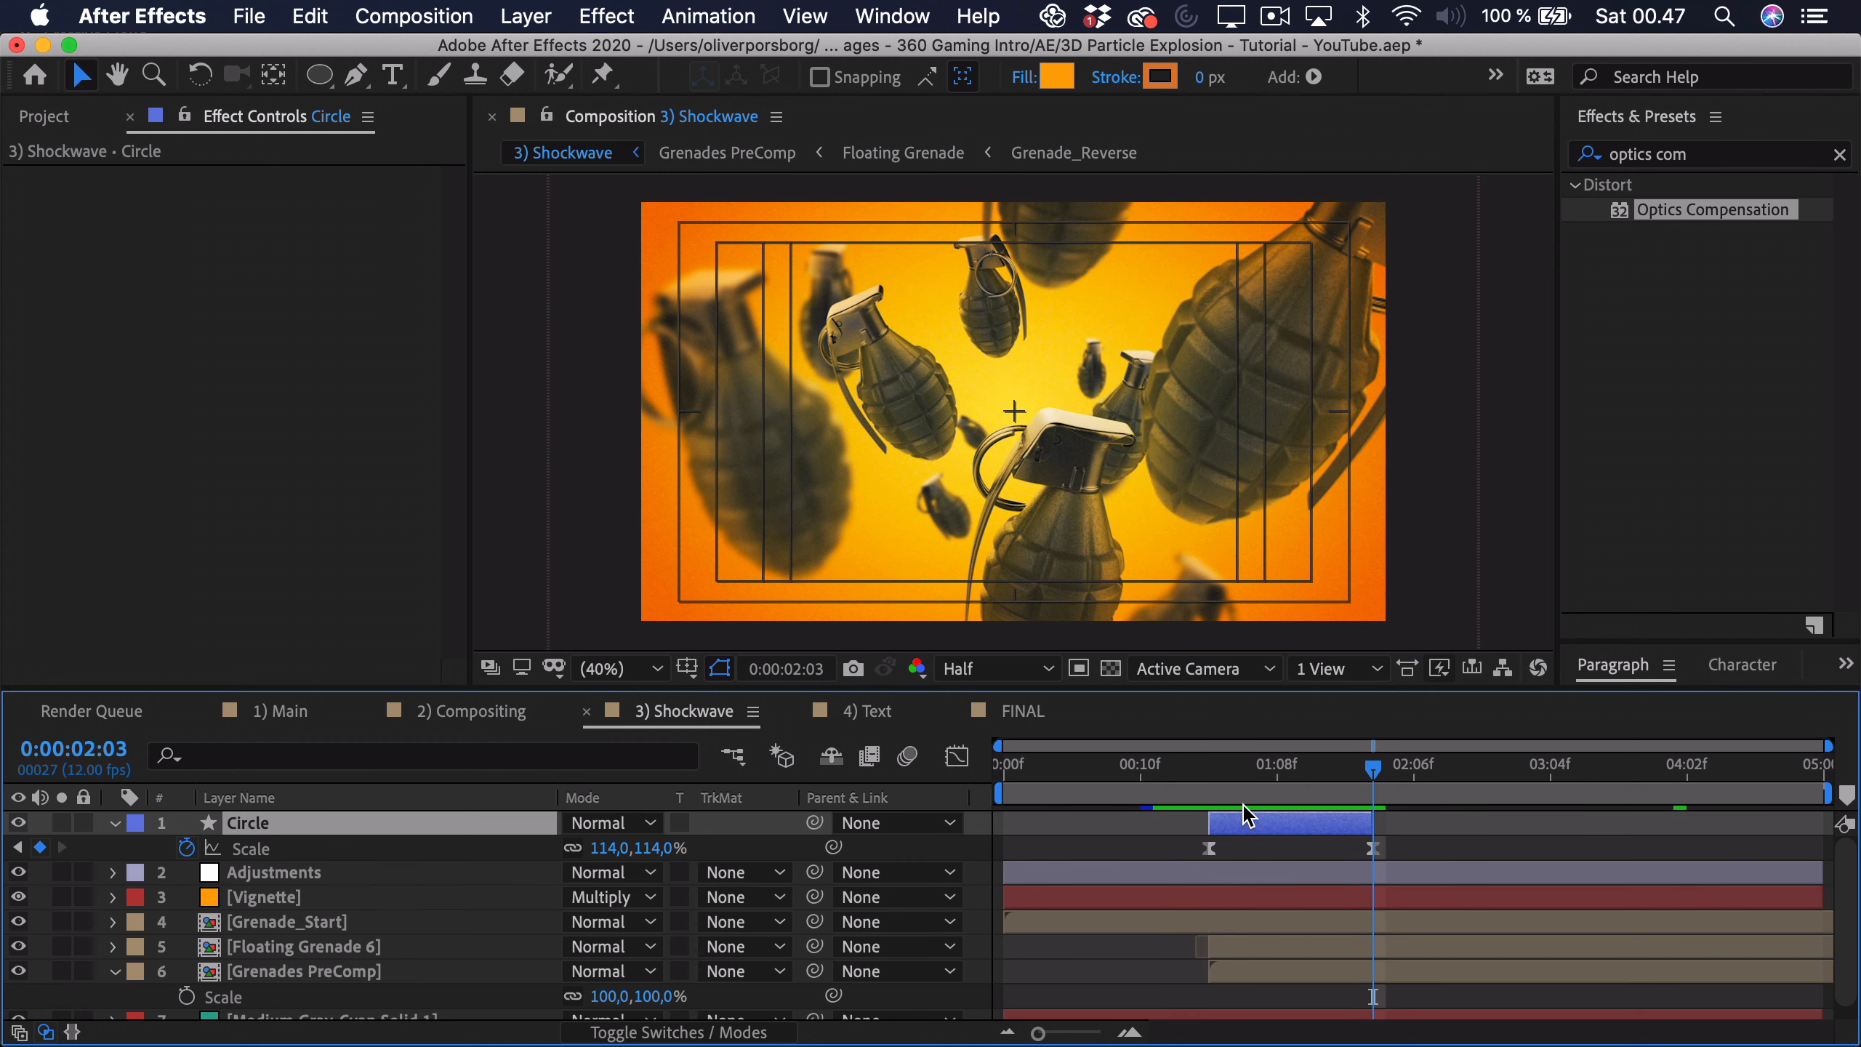
key("super+d")
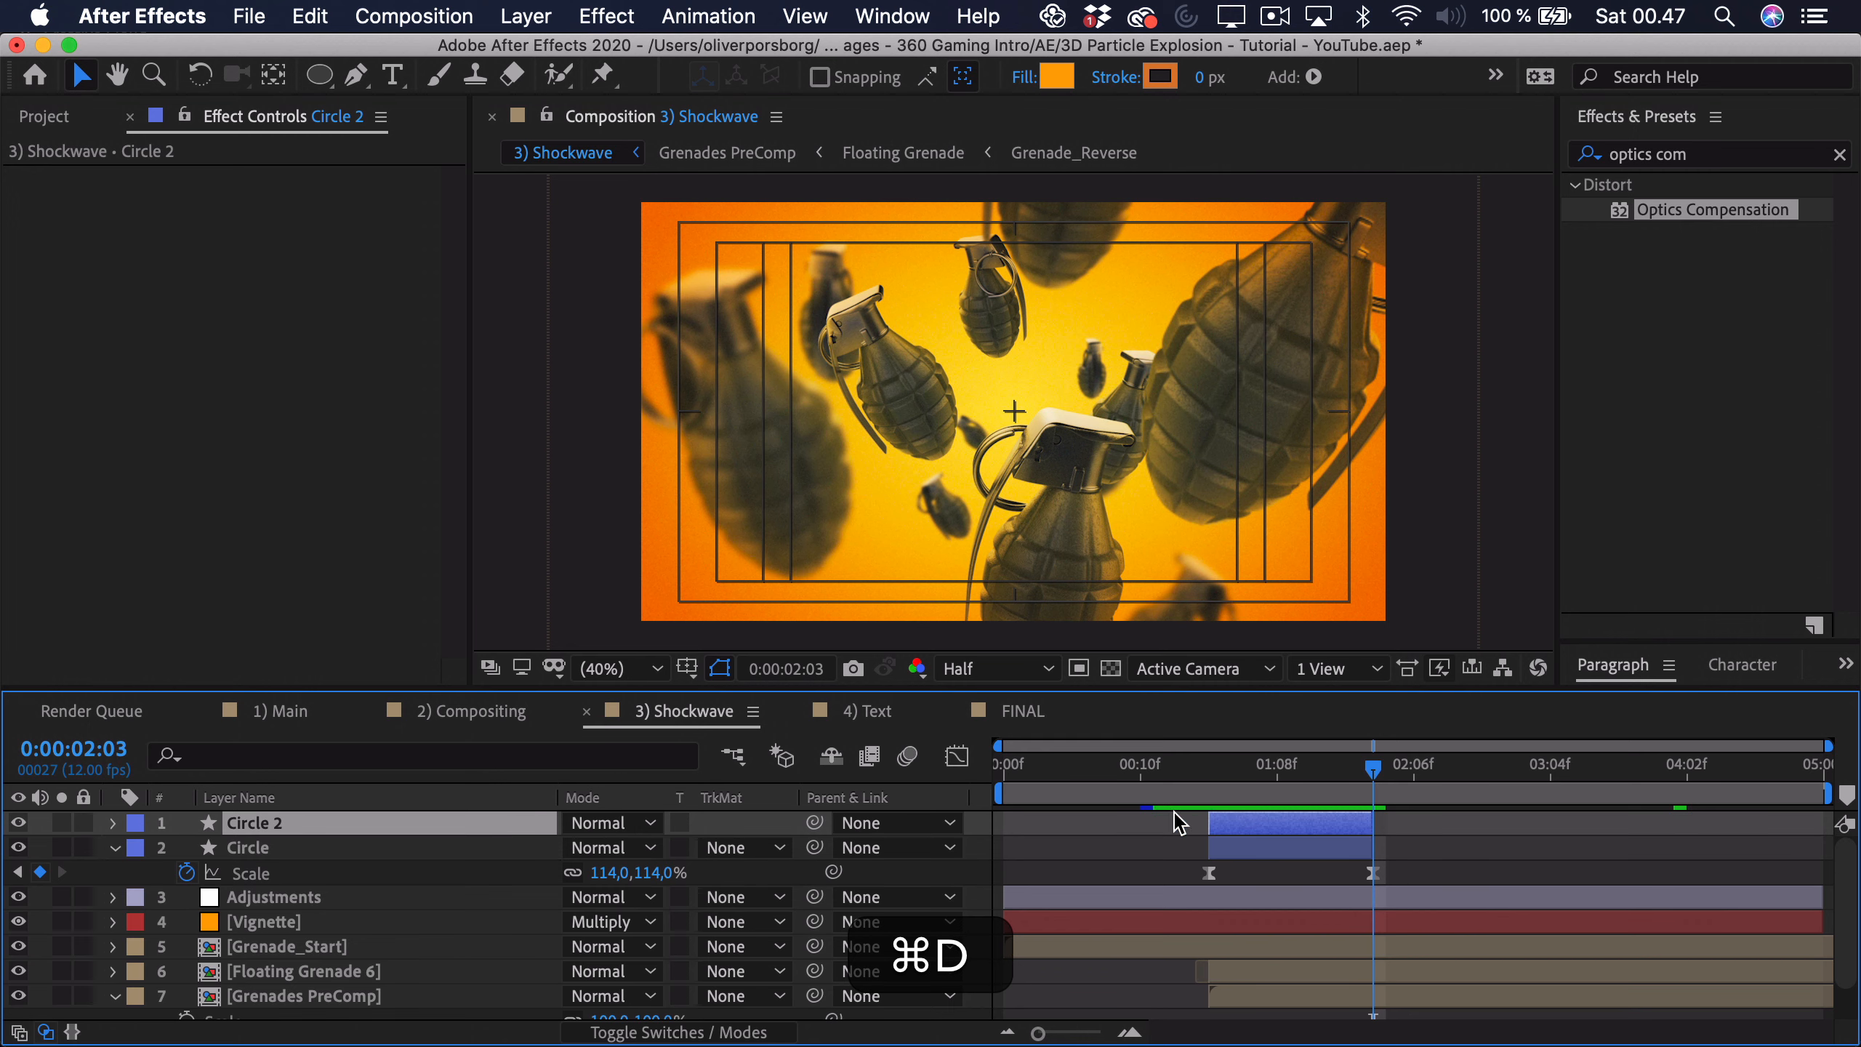
left_click_drag(1234, 824, 1247, 834)
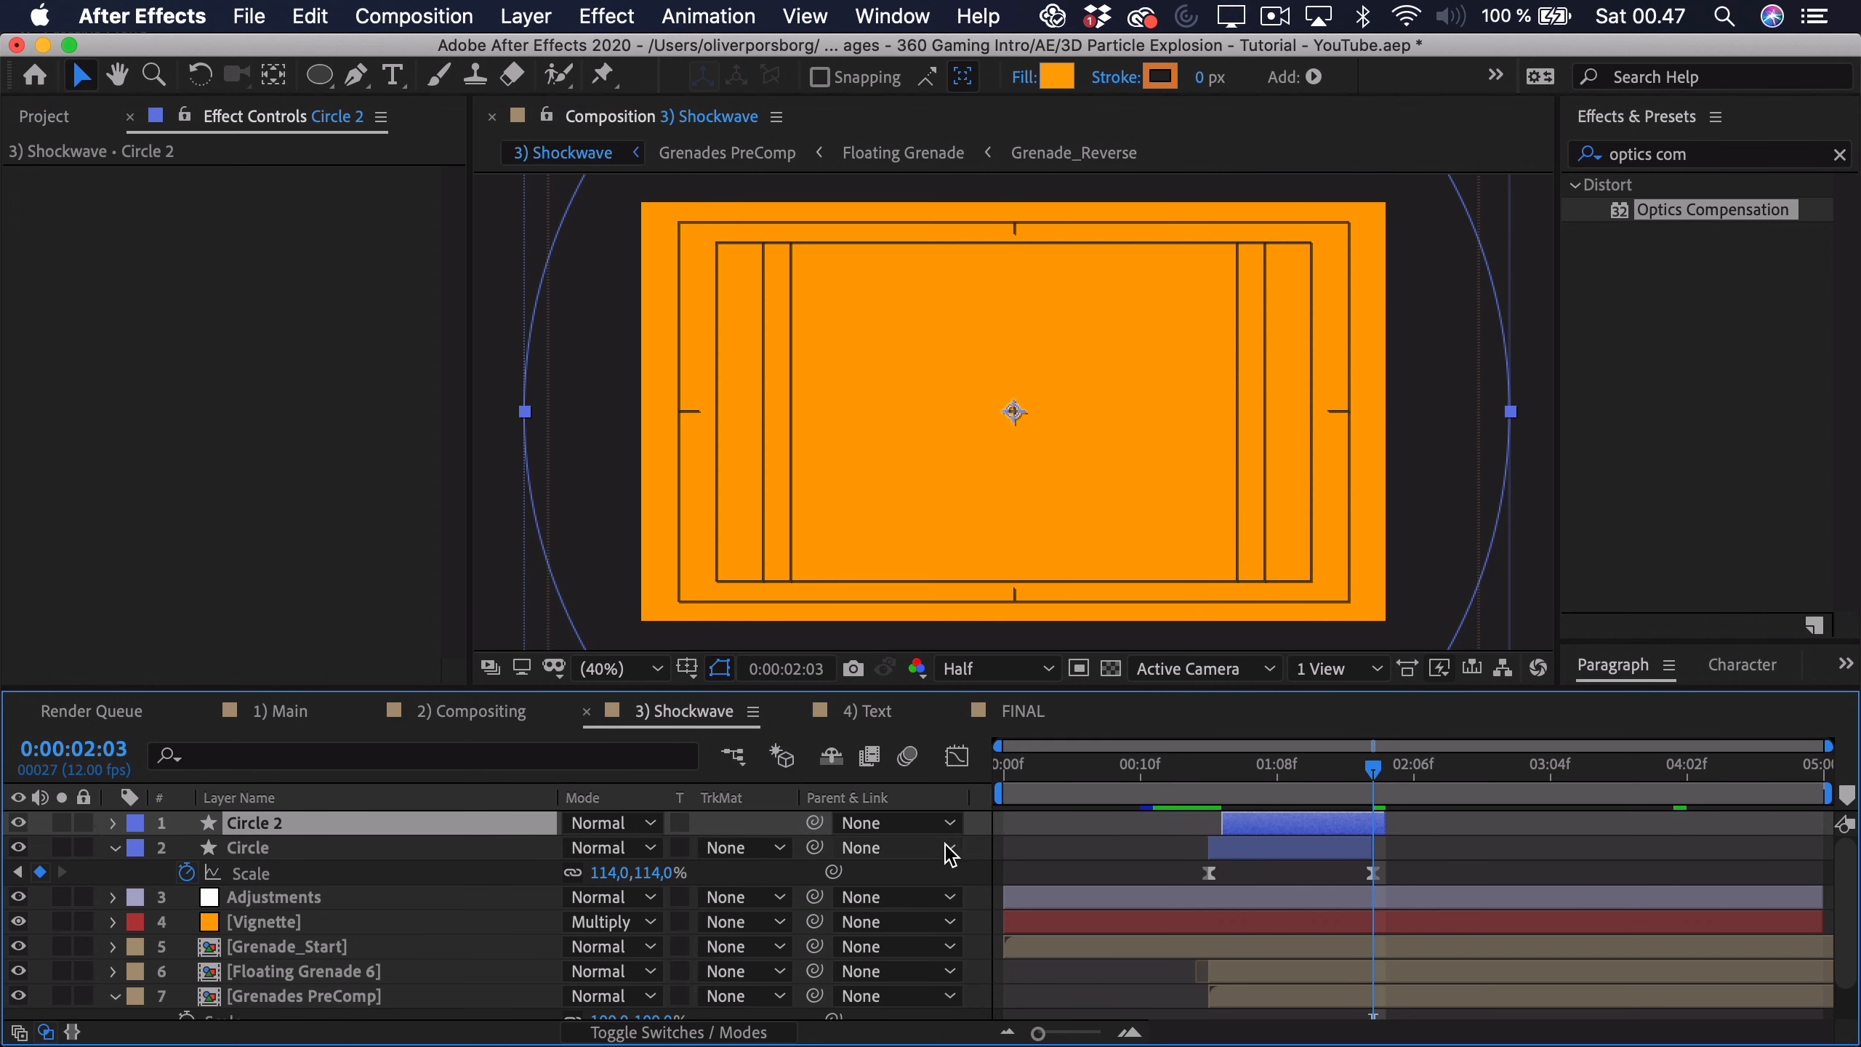
Step: Give the Circle layer an Alpha Inverted track matte from Circle 2 and preview the expanding ring
left_click(745, 848)
left_click(769, 921)
left_click(1184, 775)
key("space")
key("space")
mouse_move(1220, 778)
left_mouse_down()
mouse_move(1267, 780)
mouse_move(1249, 796)
left_mouse_up()
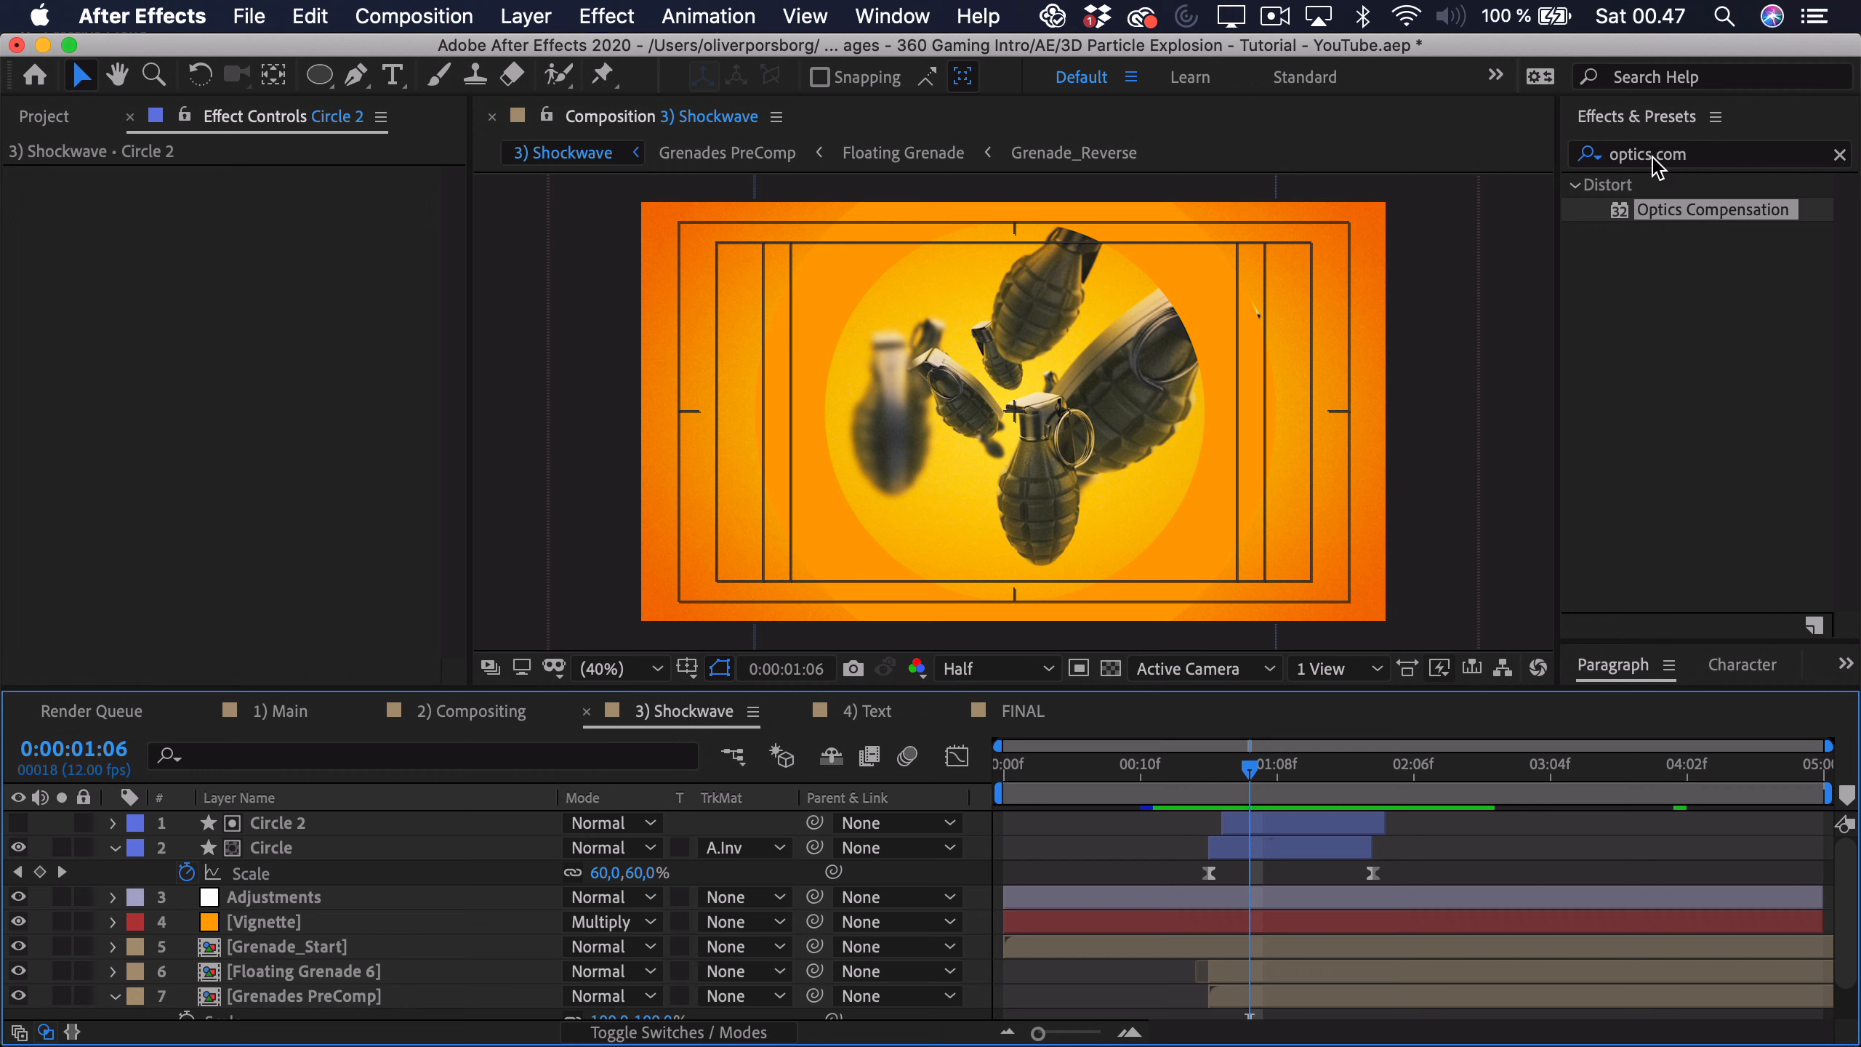
Step: Apply Turbulent Displace to the Circle layer with an amount of 30 and a size of 874
left_click(1685, 154)
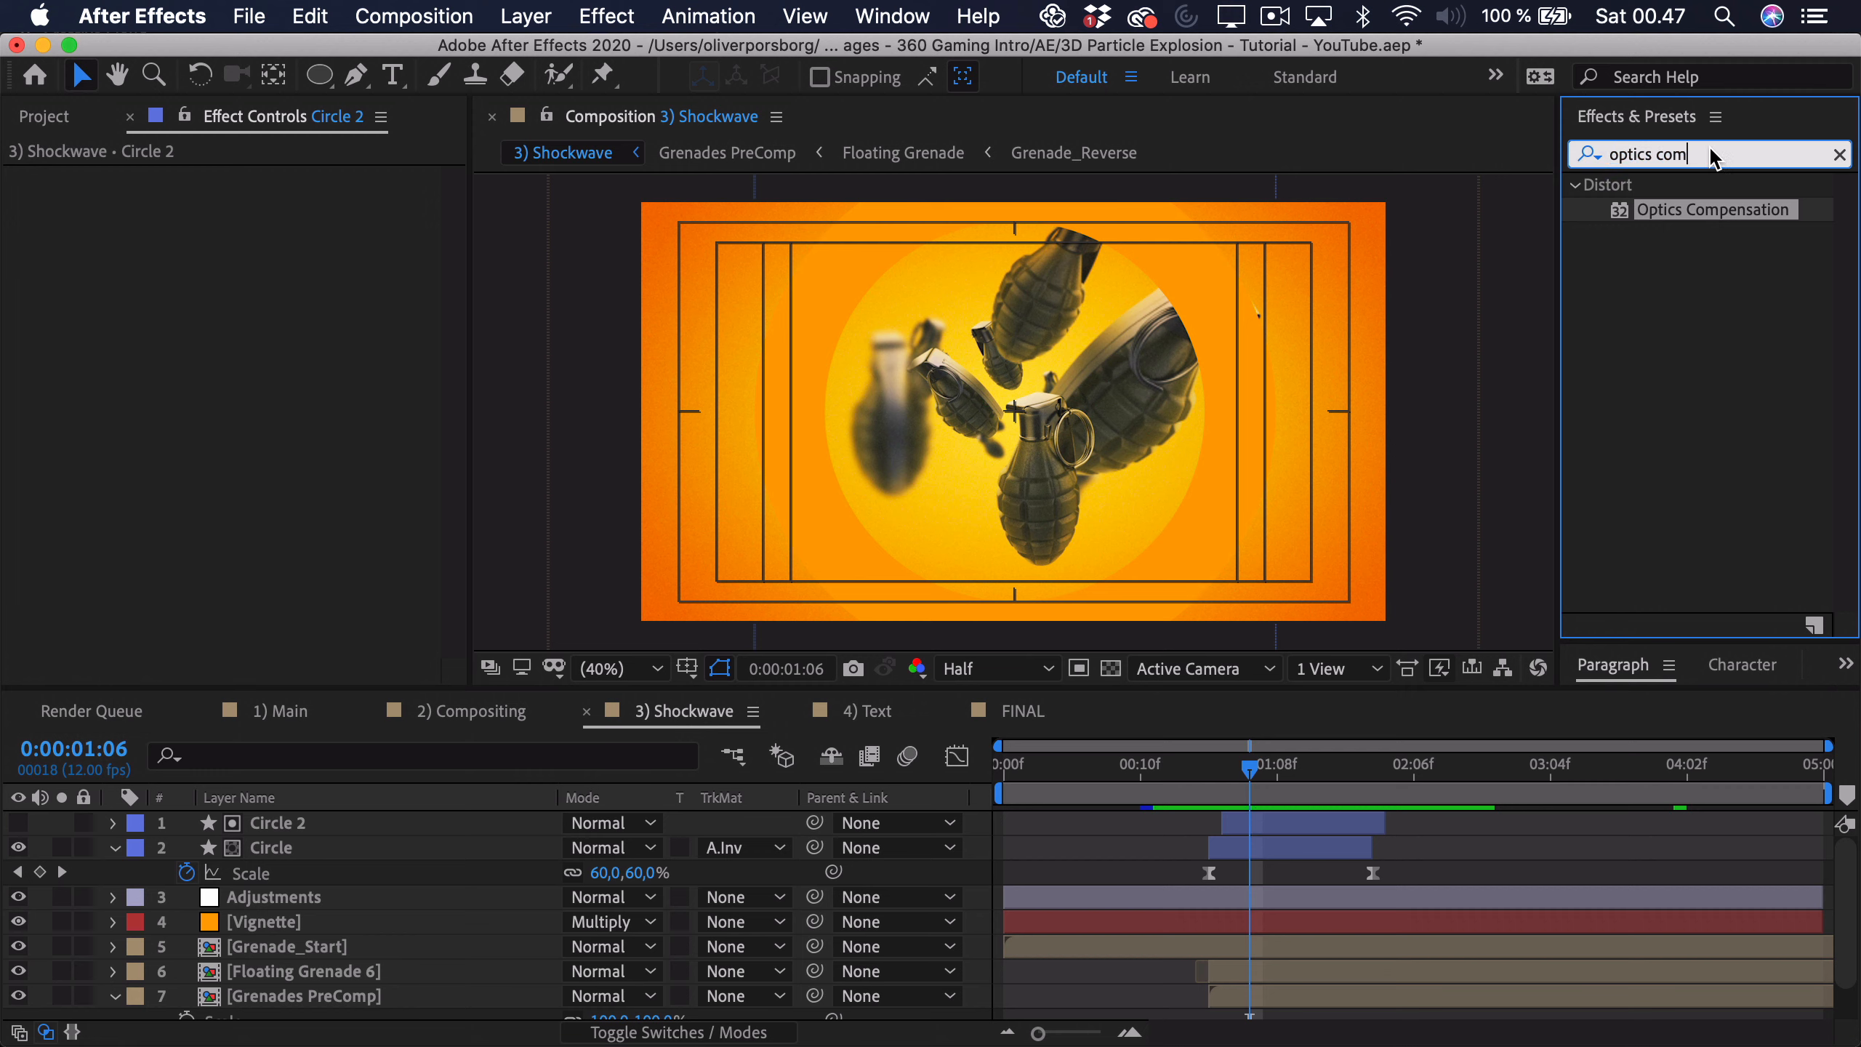
type("turbulent")
left_click_drag(1702, 209, 1289, 847)
left_click_drag(274, 227, 258, 228)
left_click_drag(278, 252, 845, 253)
Step: Copy the Turbulent Displace effect from Circle onto Circle 2
key("super+c")
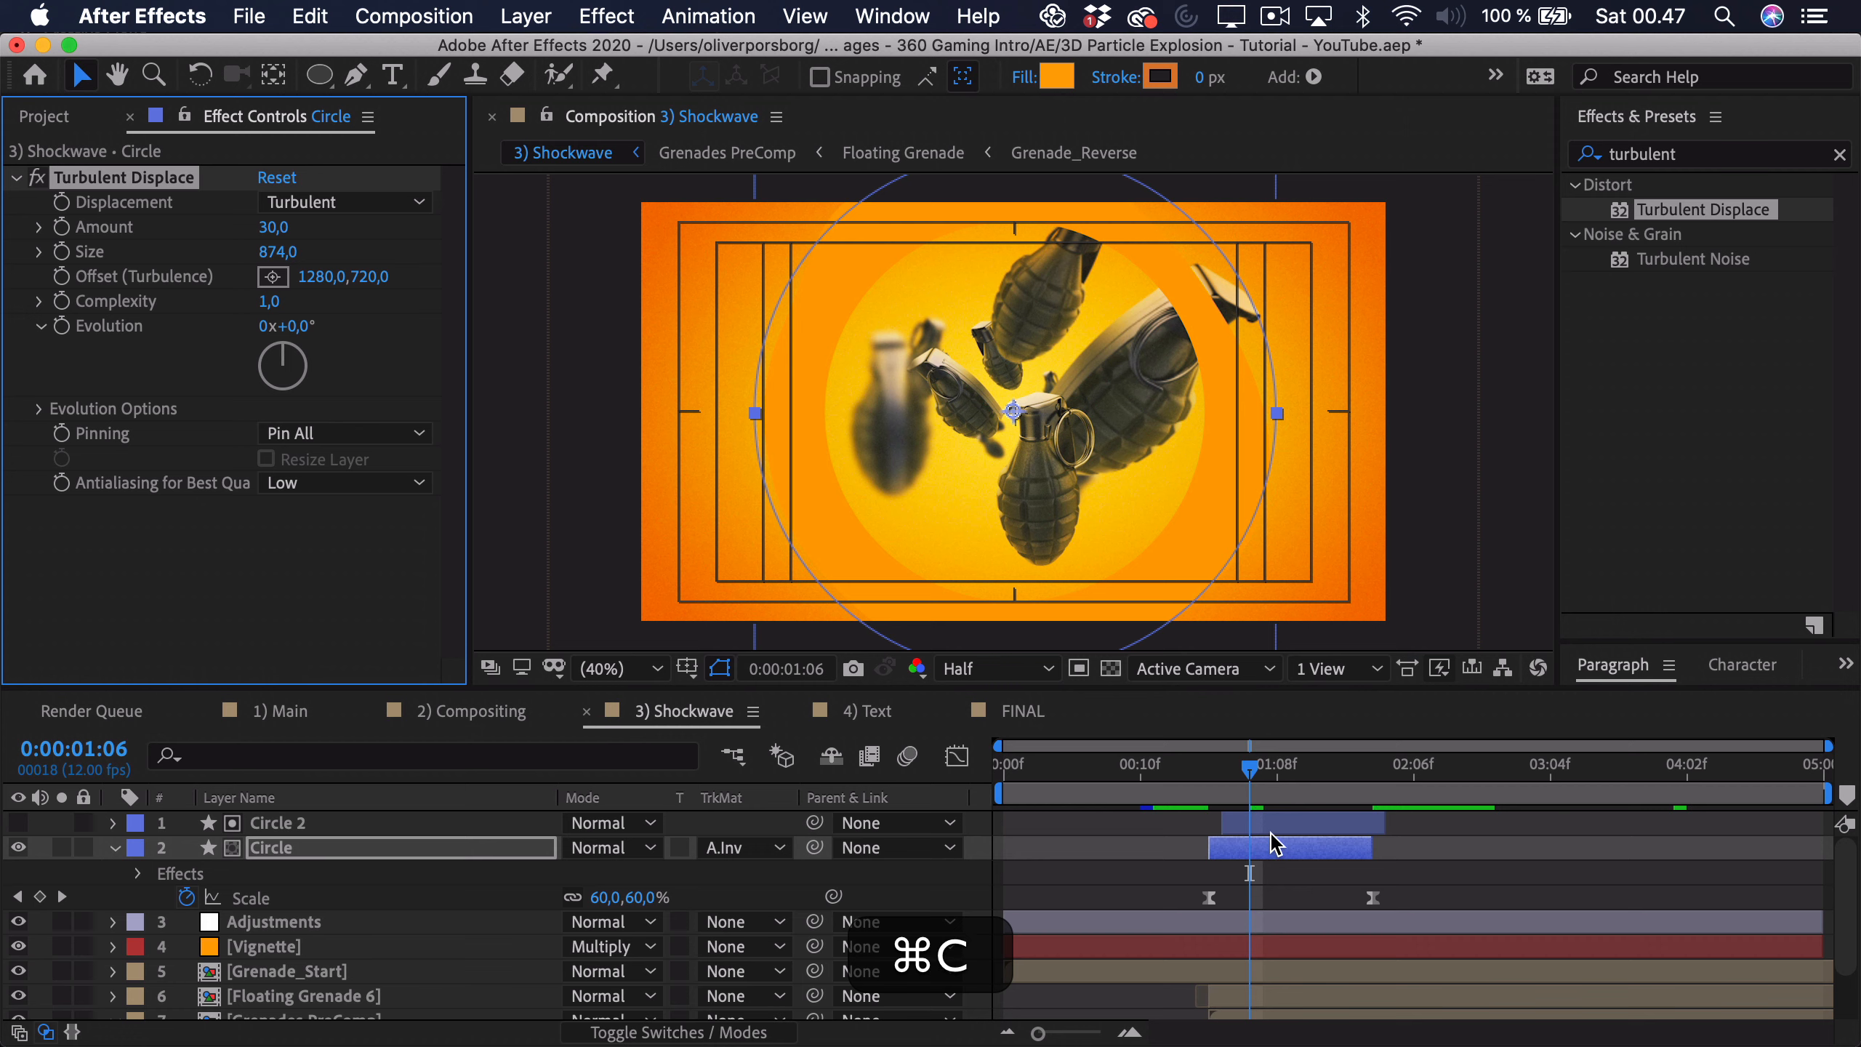
left_click(1273, 826)
key("super+v")
left_click(1566, 881)
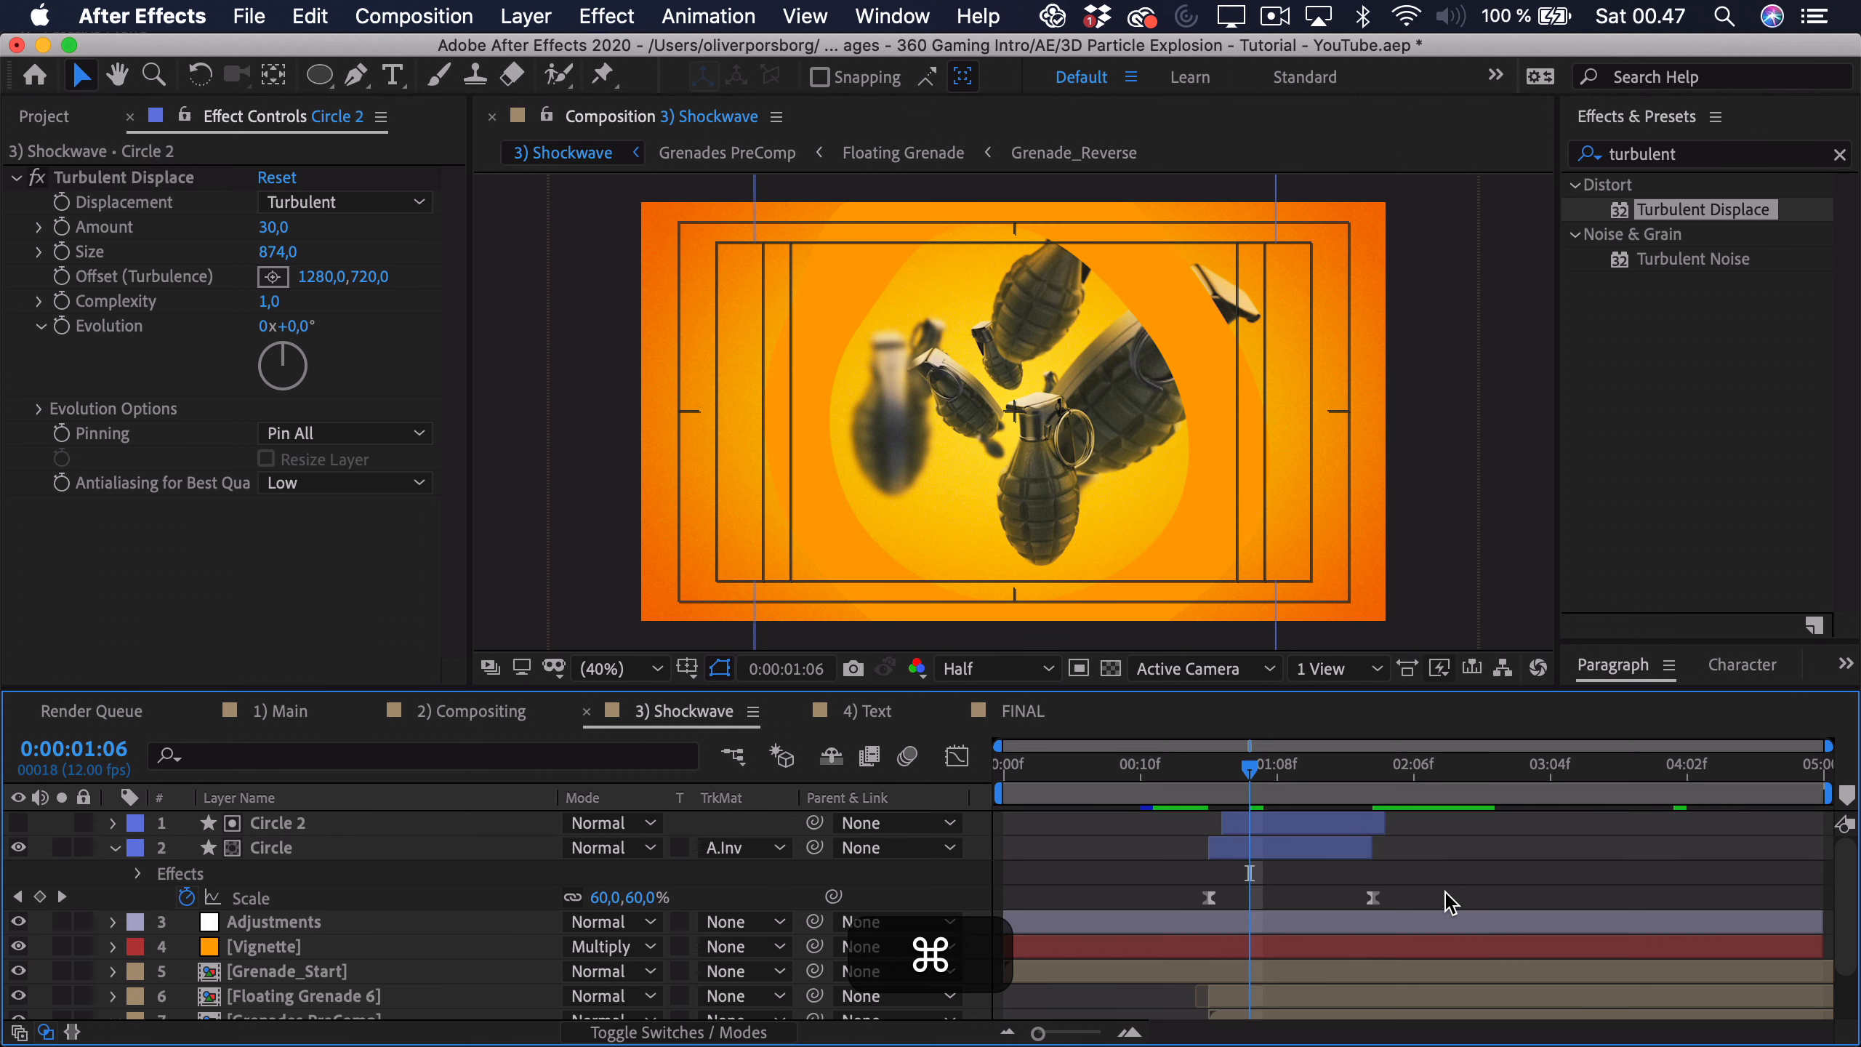
Step: Pre-compose the Circle and Circle 2 layers as Shockwave
left_click(1253, 825)
left_click(1254, 850, "shift")
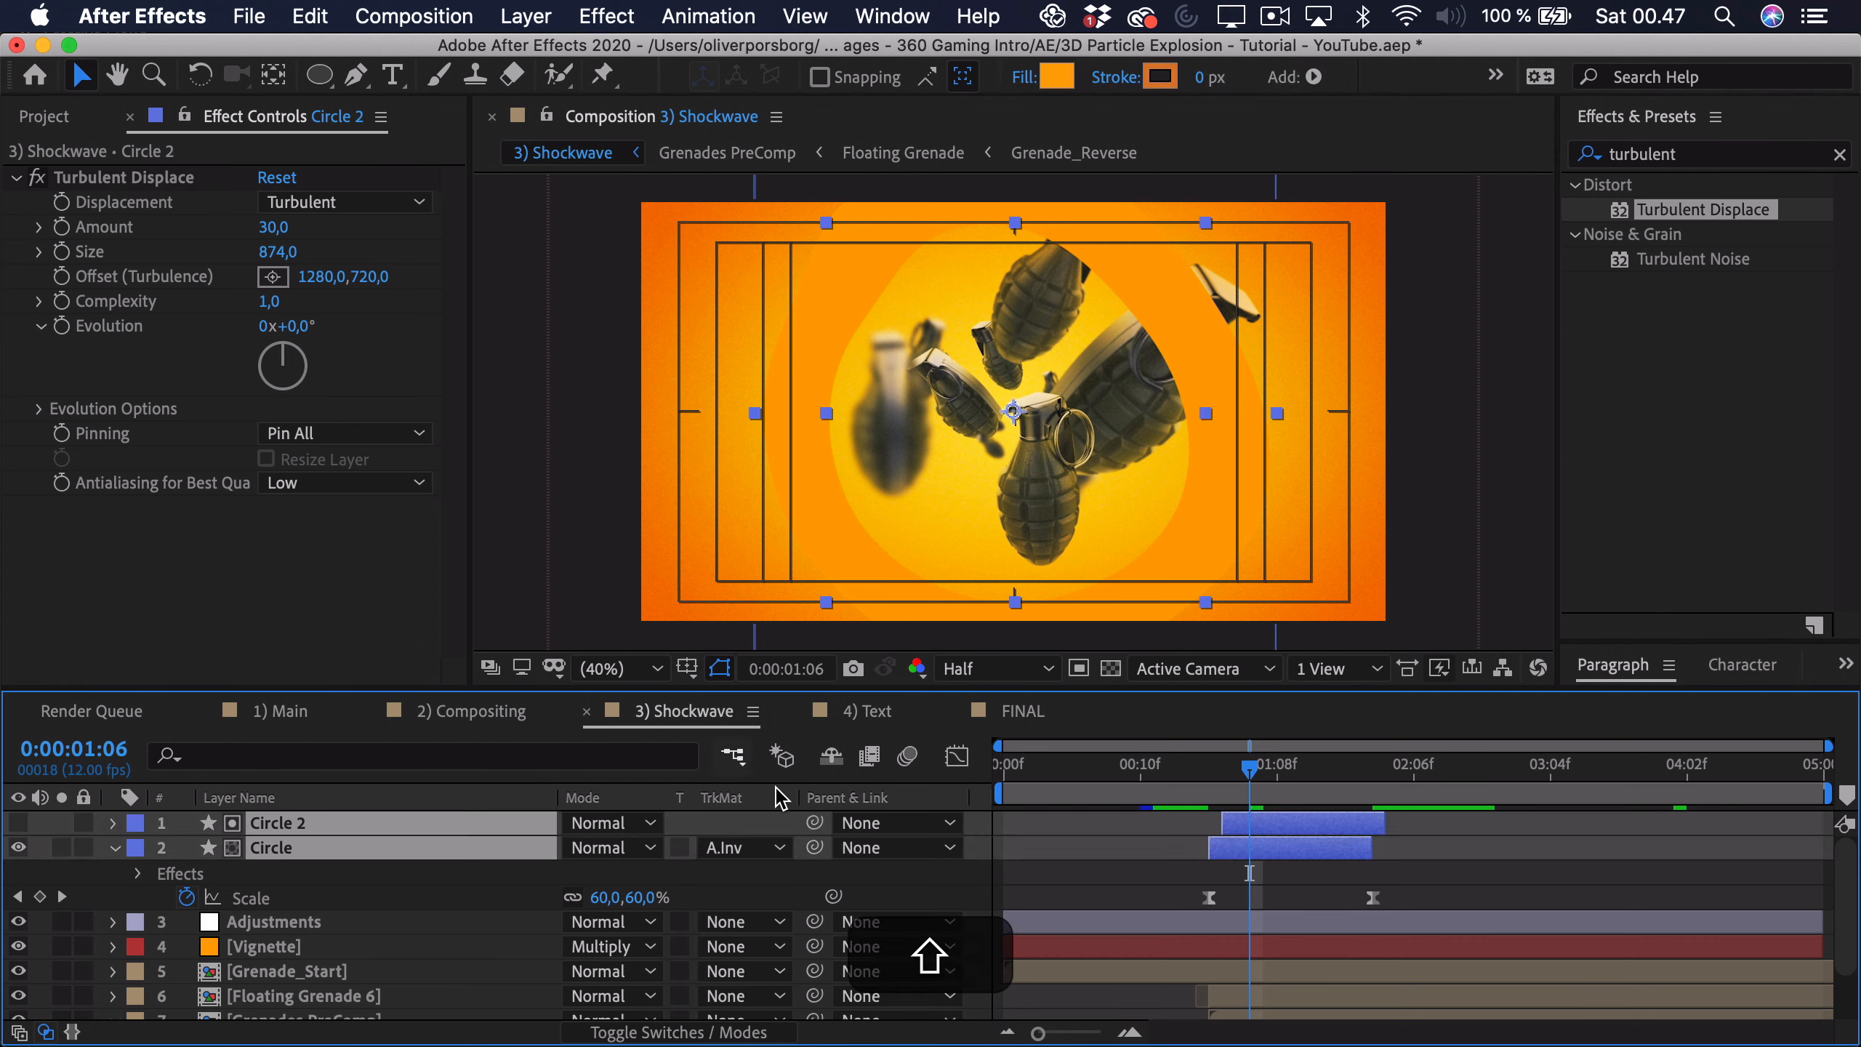
key("super+shift+c")
type("Shockwave")
key("Return")
Step: Place the Shockwave layer beneath Grenades PreComp and set its blending mode to Multiply
left_click_drag(279, 823, 278, 983)
left_click(620, 972)
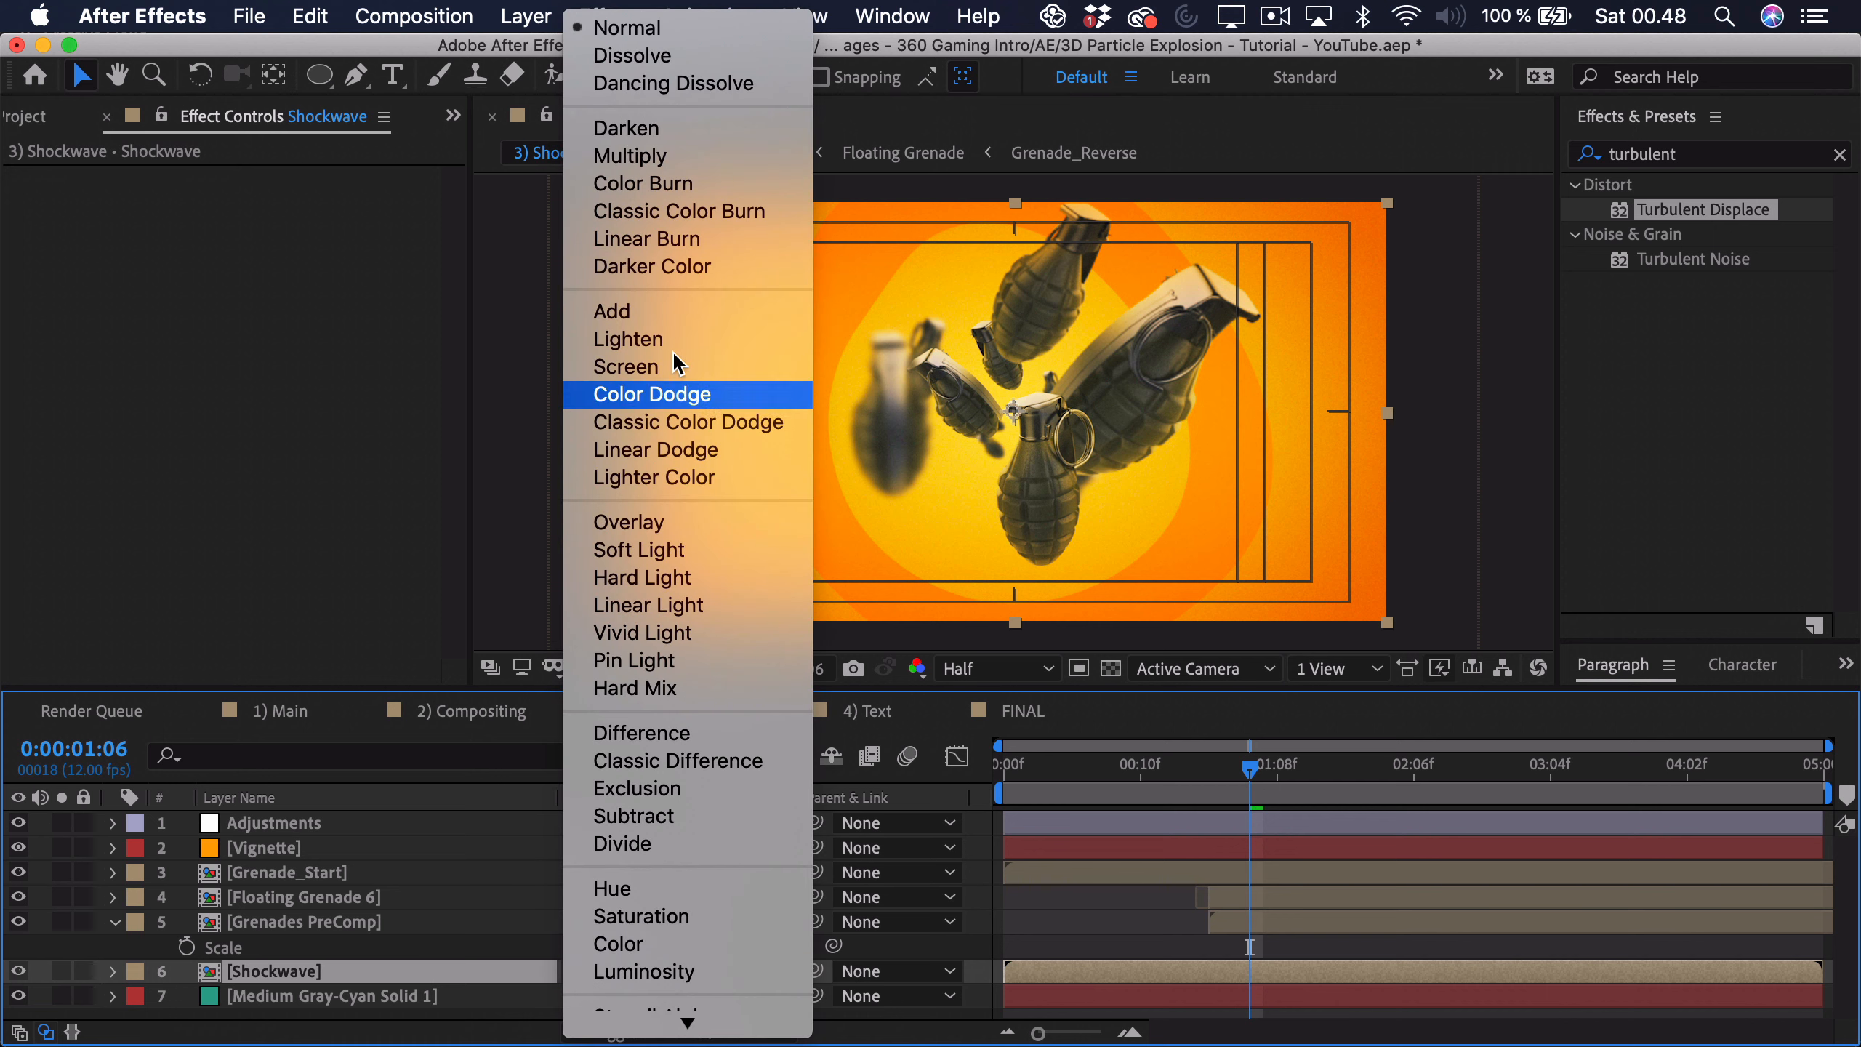
left_click(637, 156)
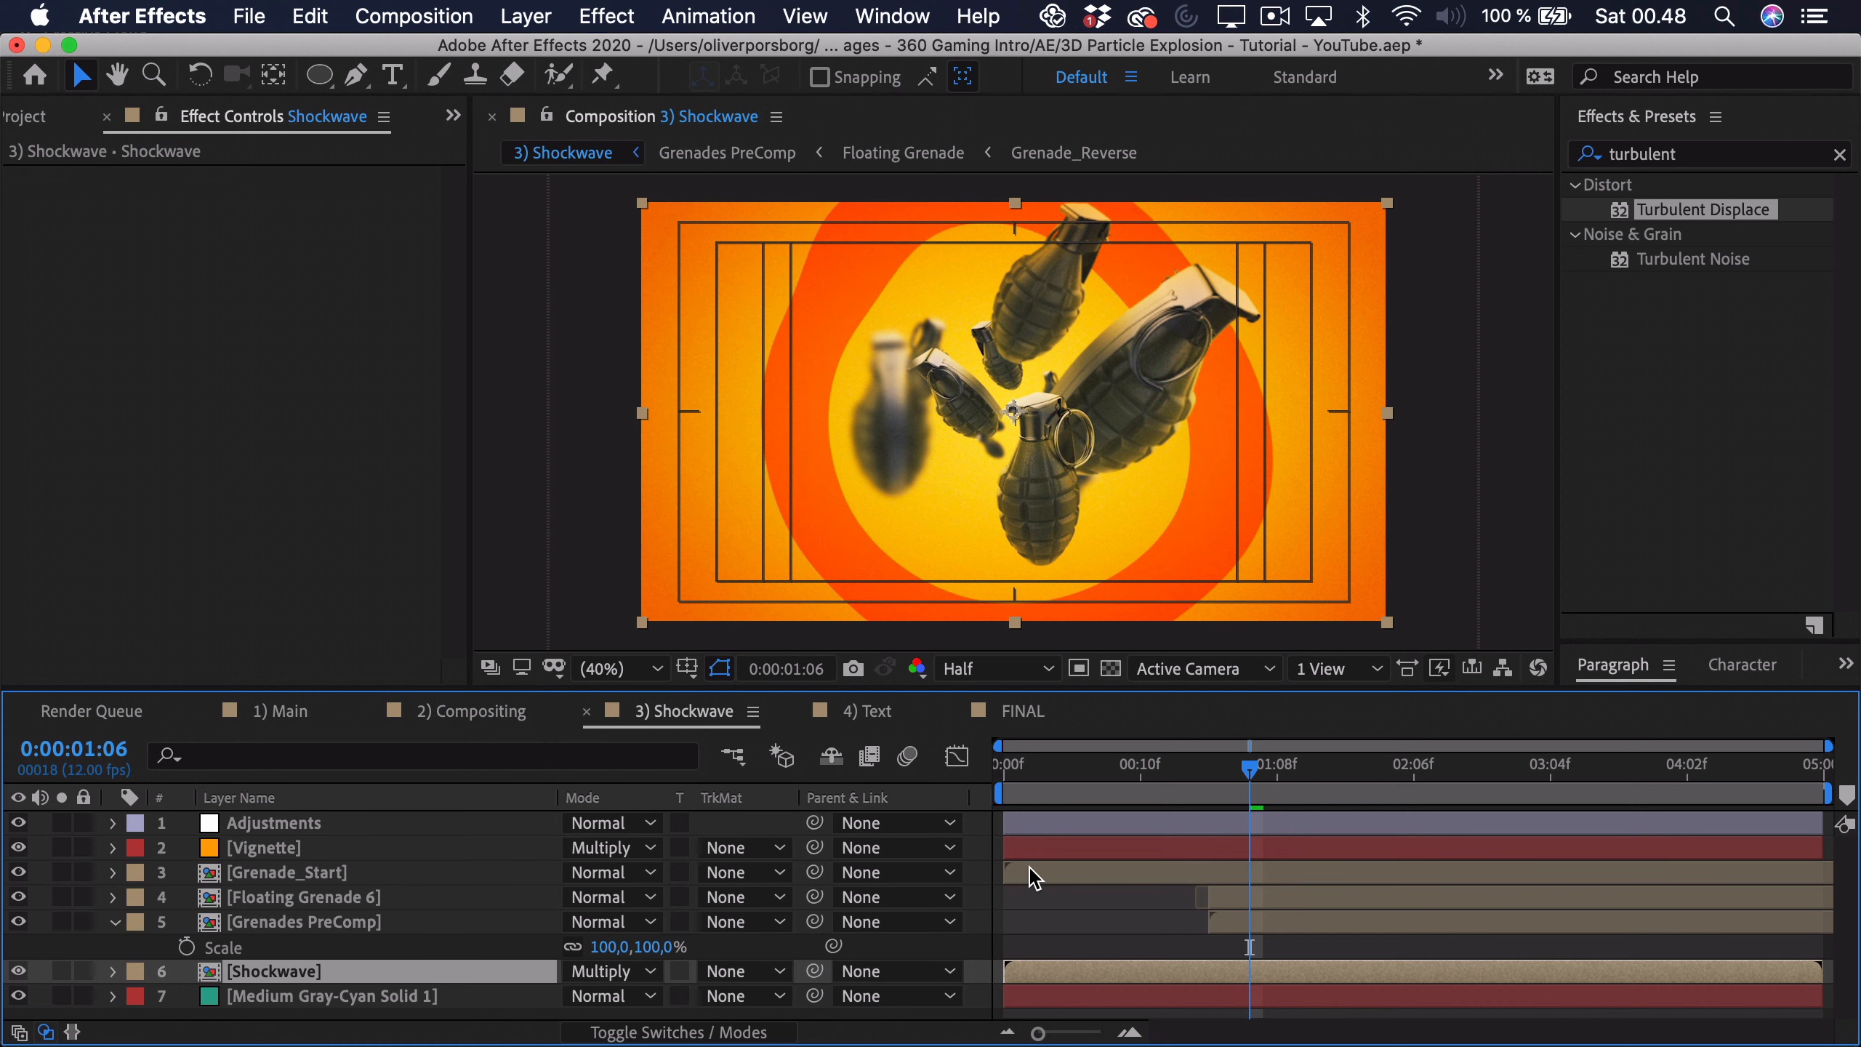
Step: Set the Shockwave layer's opacity to 30% after trying 20%
key("t")
left_click(582, 996)
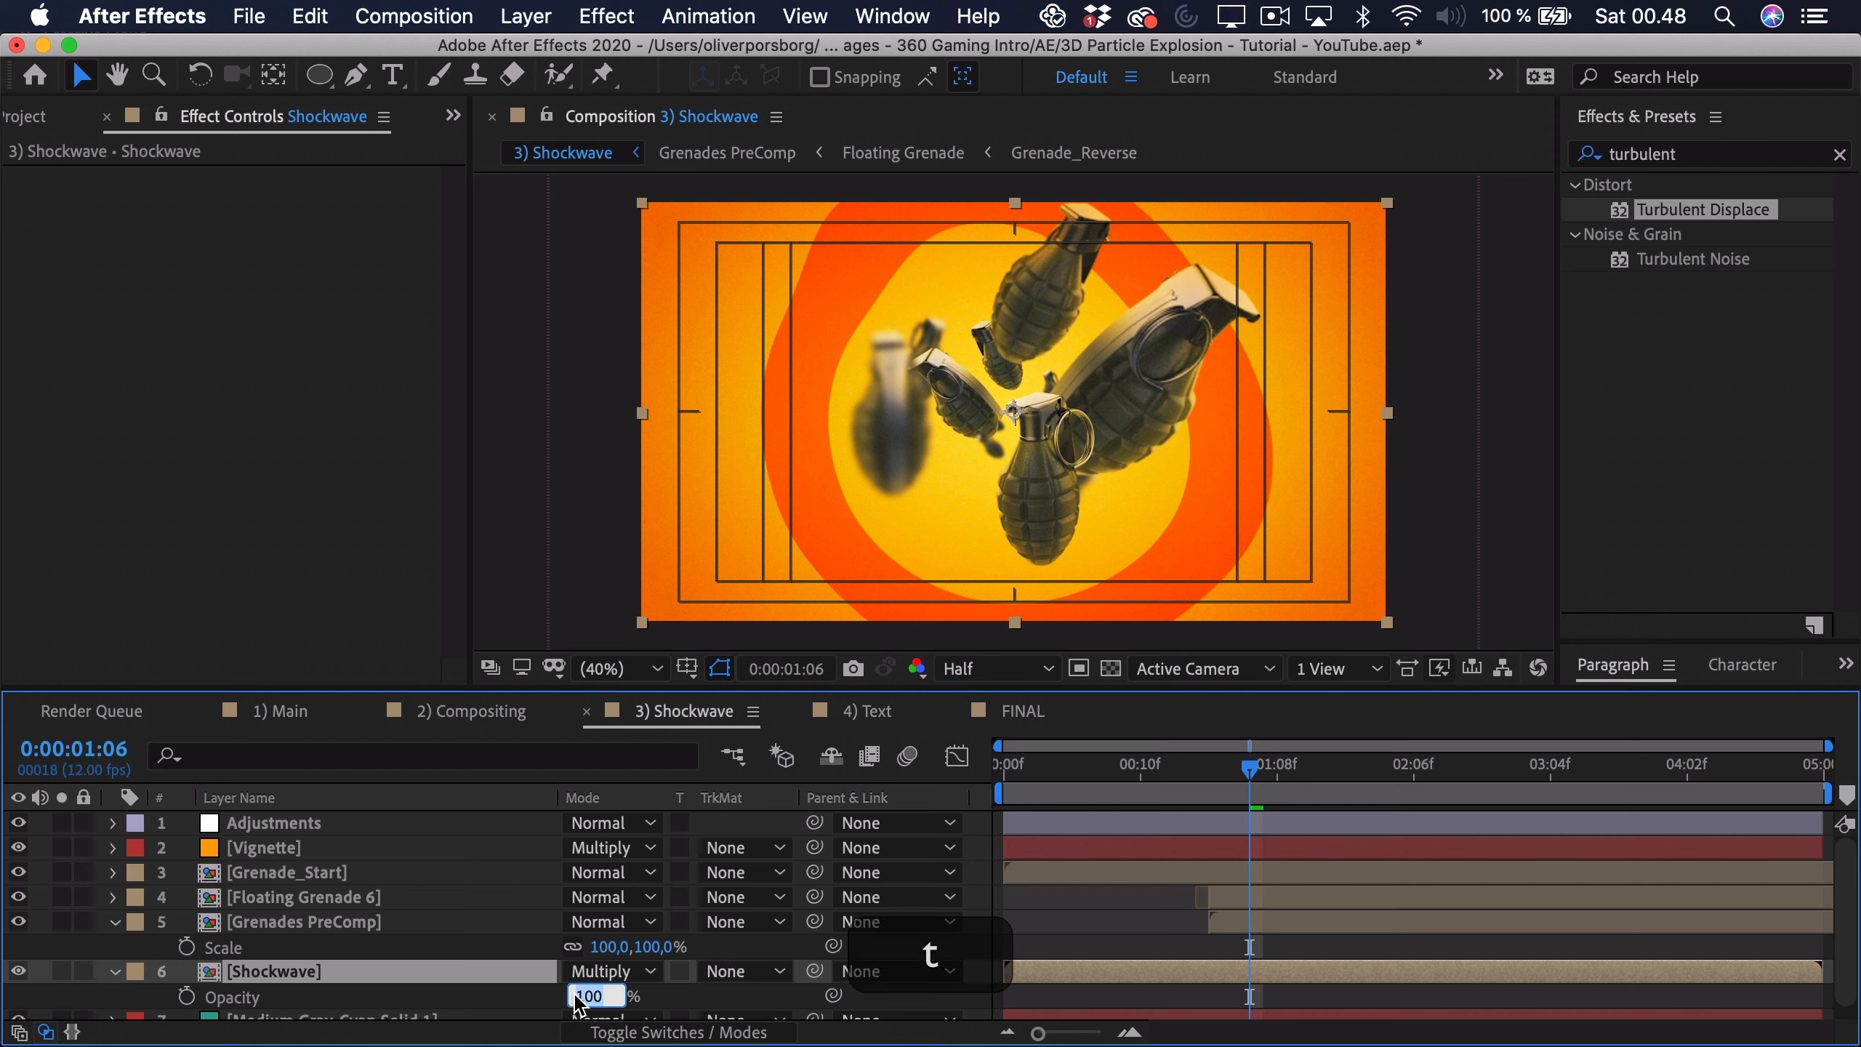
type("20")
key("Return")
scroll(460, 933, "down", 1)
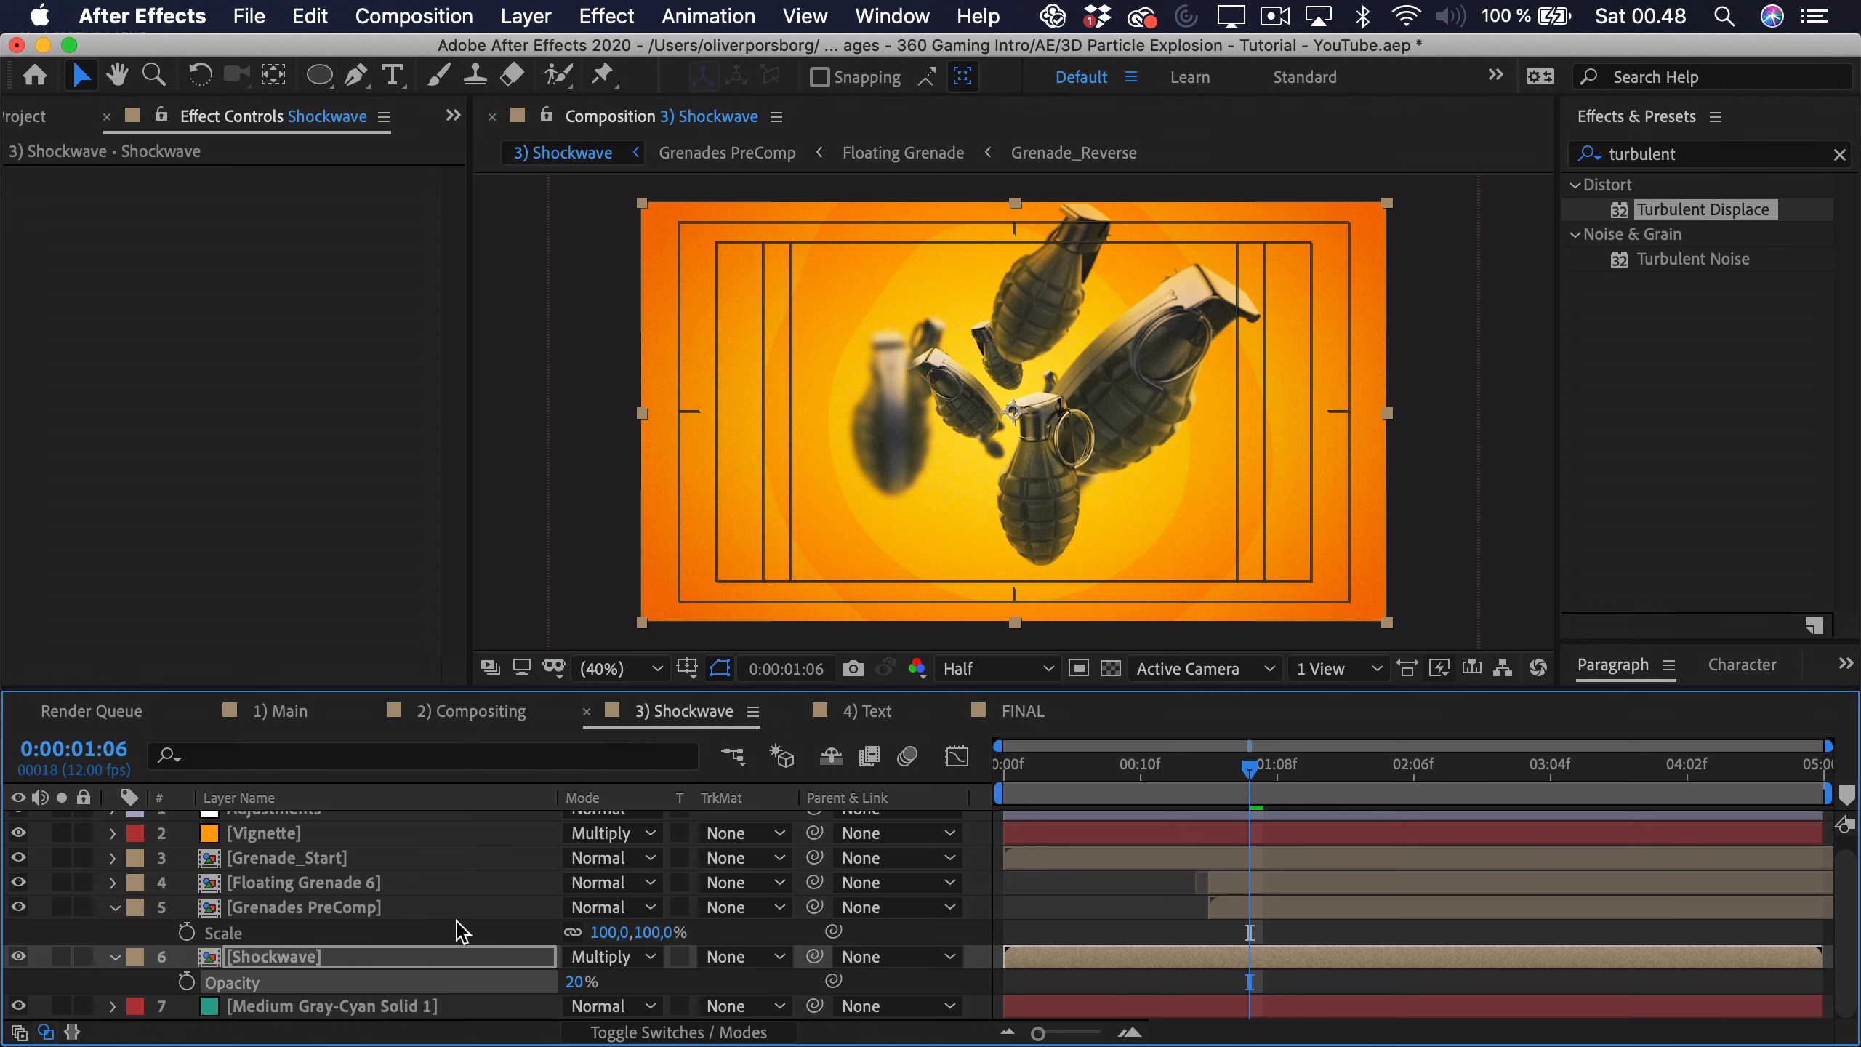
left_click(575, 981)
type("30")
key("Return")
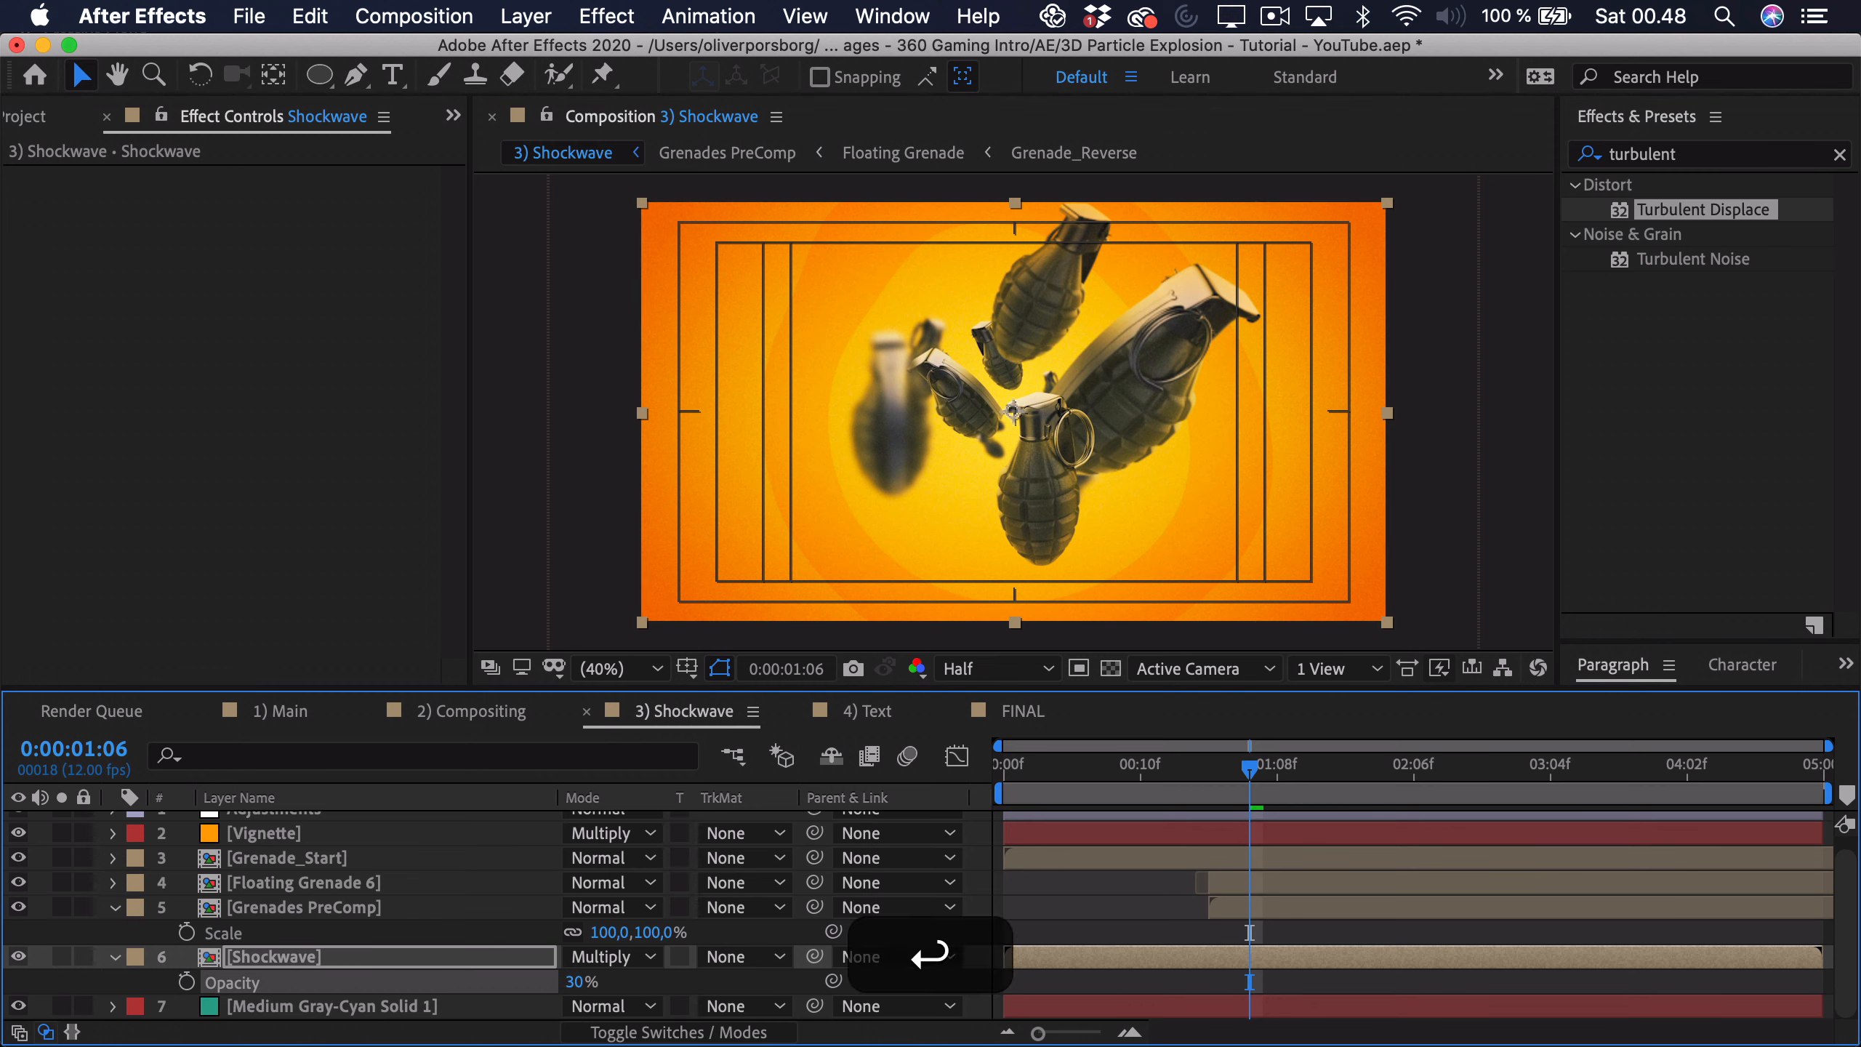
key("super+z")
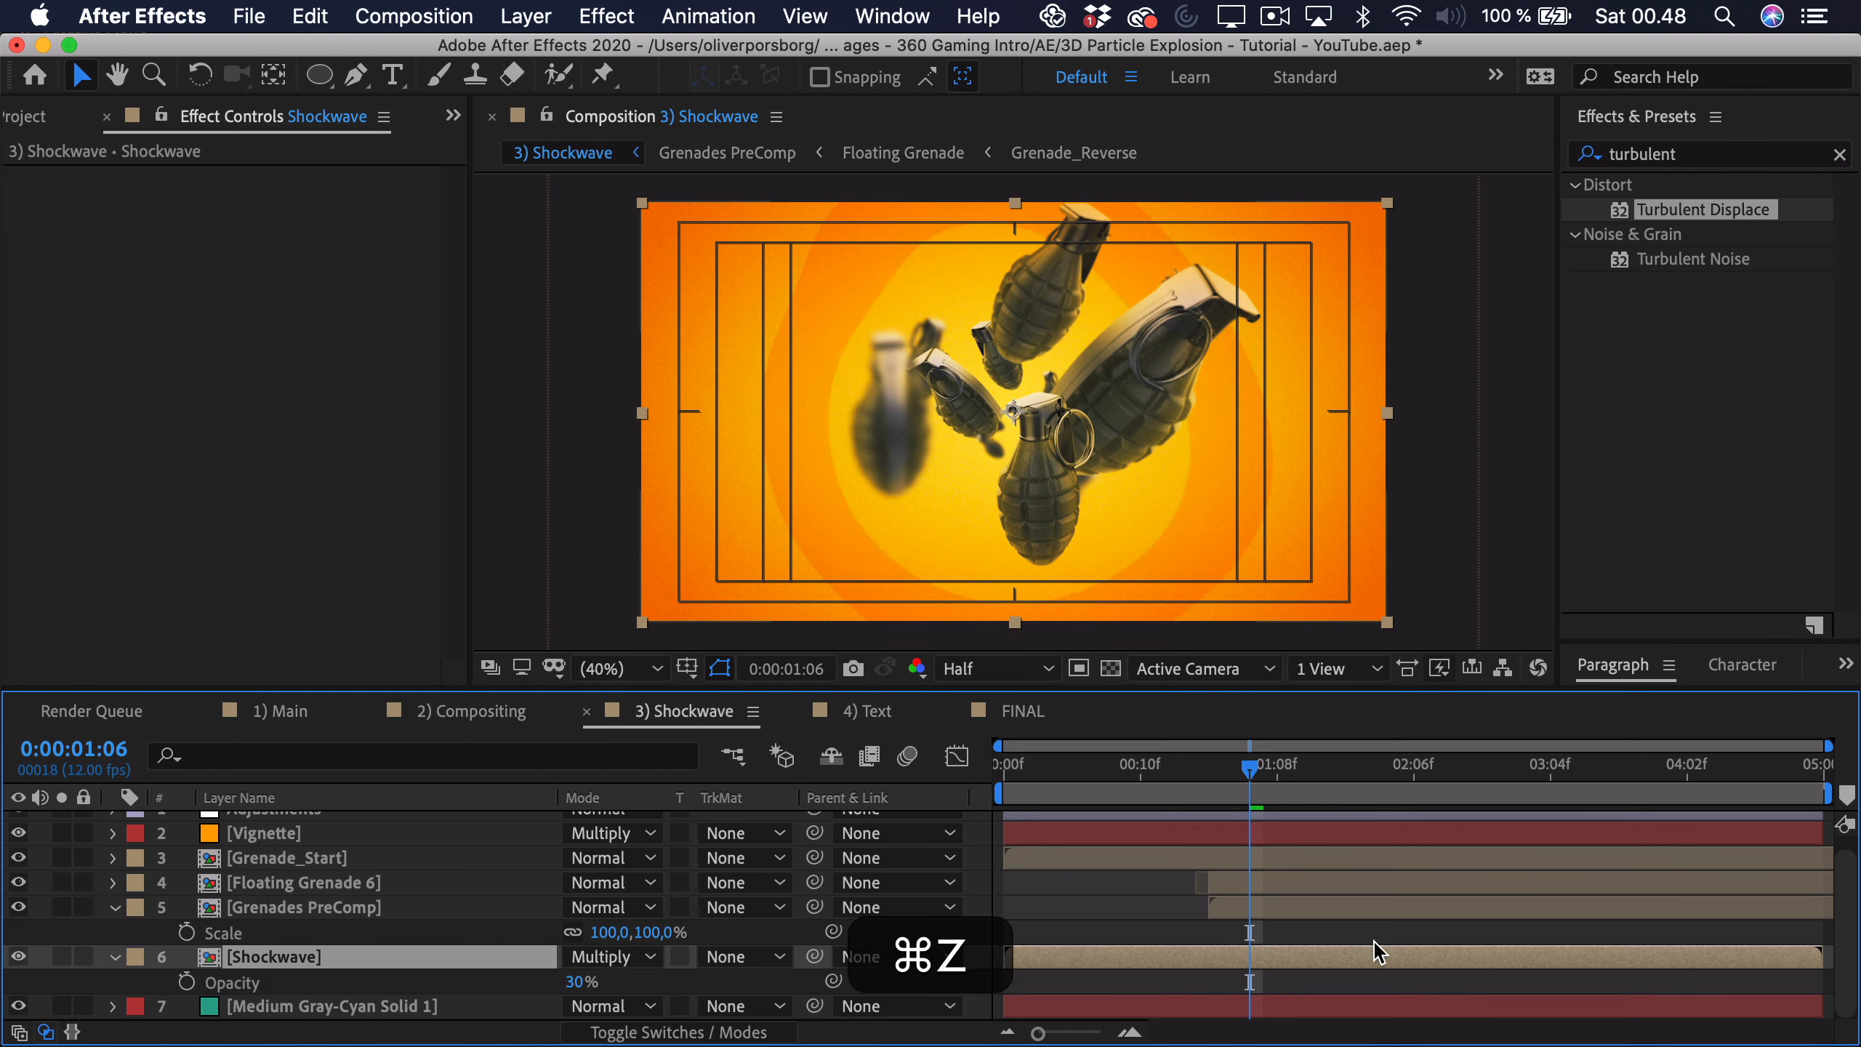
Step: Duplicate the Shockwave layer one frame later, with 36% opacity on the copy and 20% on the original, and preview the result
key("super+d")
left_click_drag(1277, 956, 1290, 955)
scroll(1290, 956, "down", 2)
left_click_drag(575, 981, 584, 933)
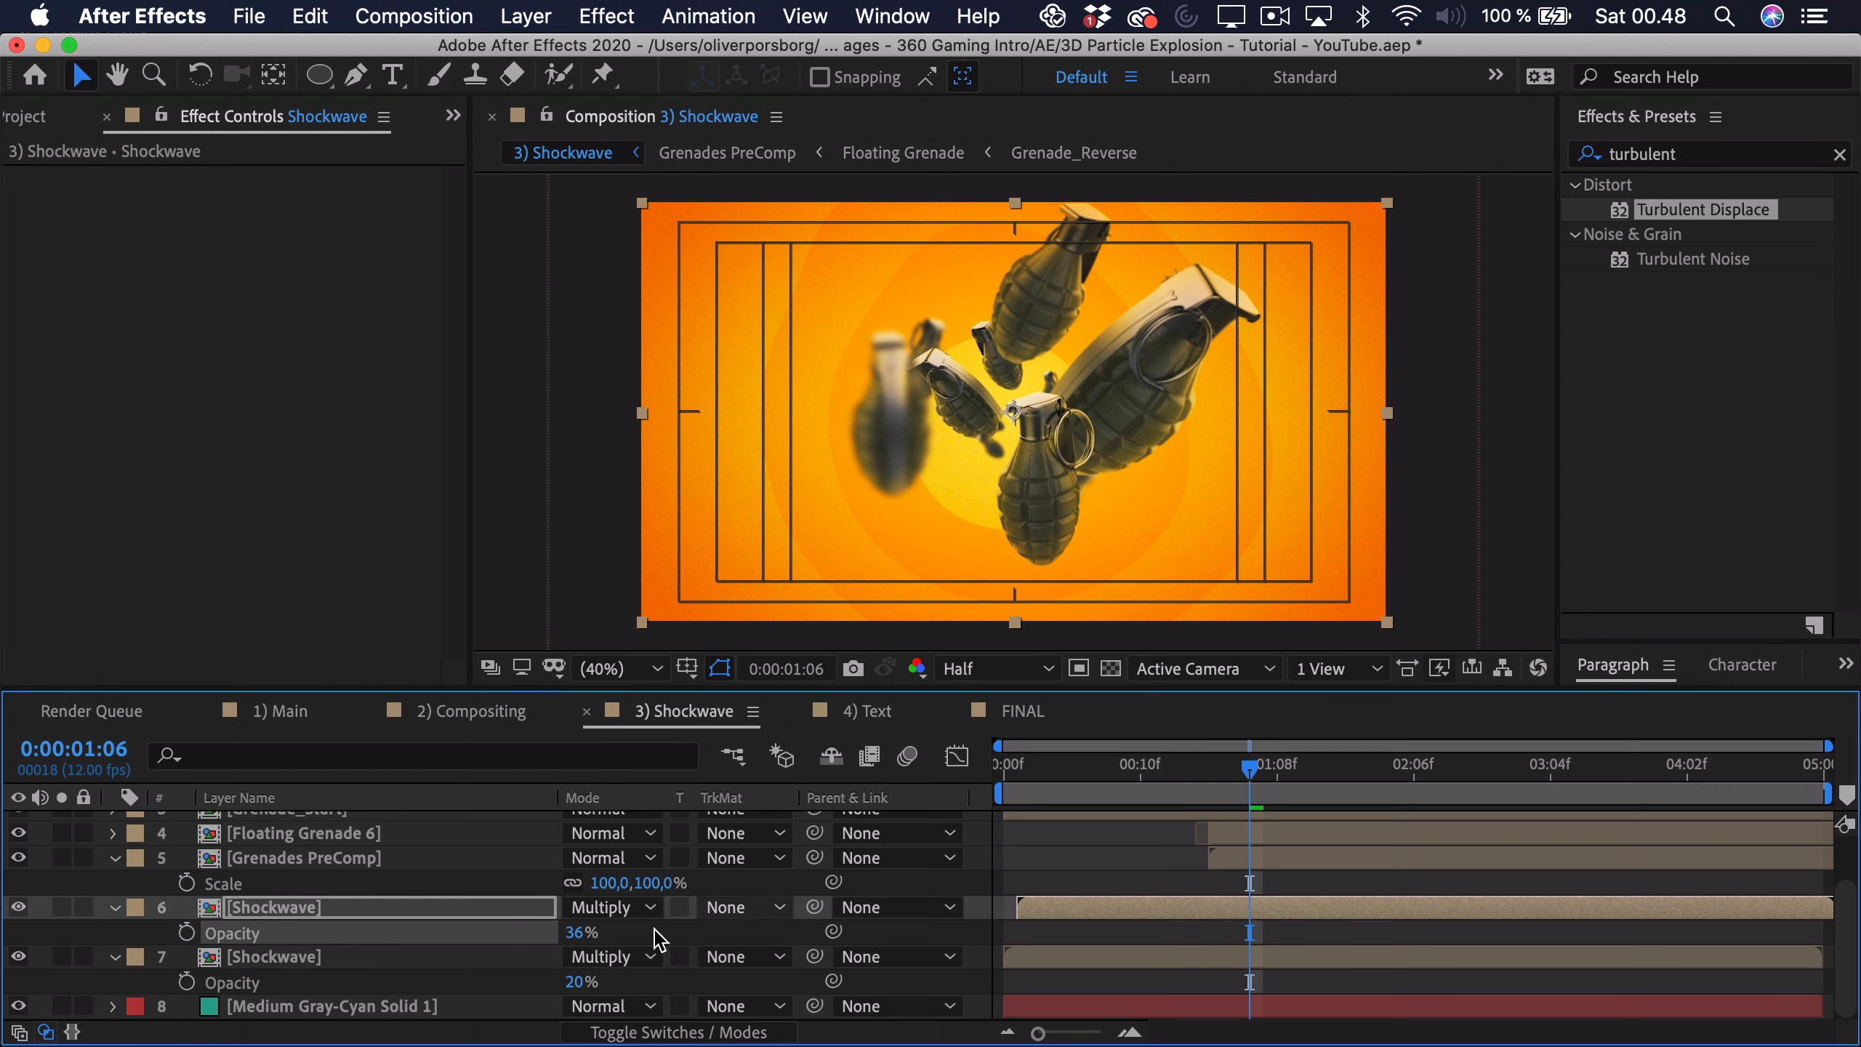
left_click(1170, 770)
key("space")
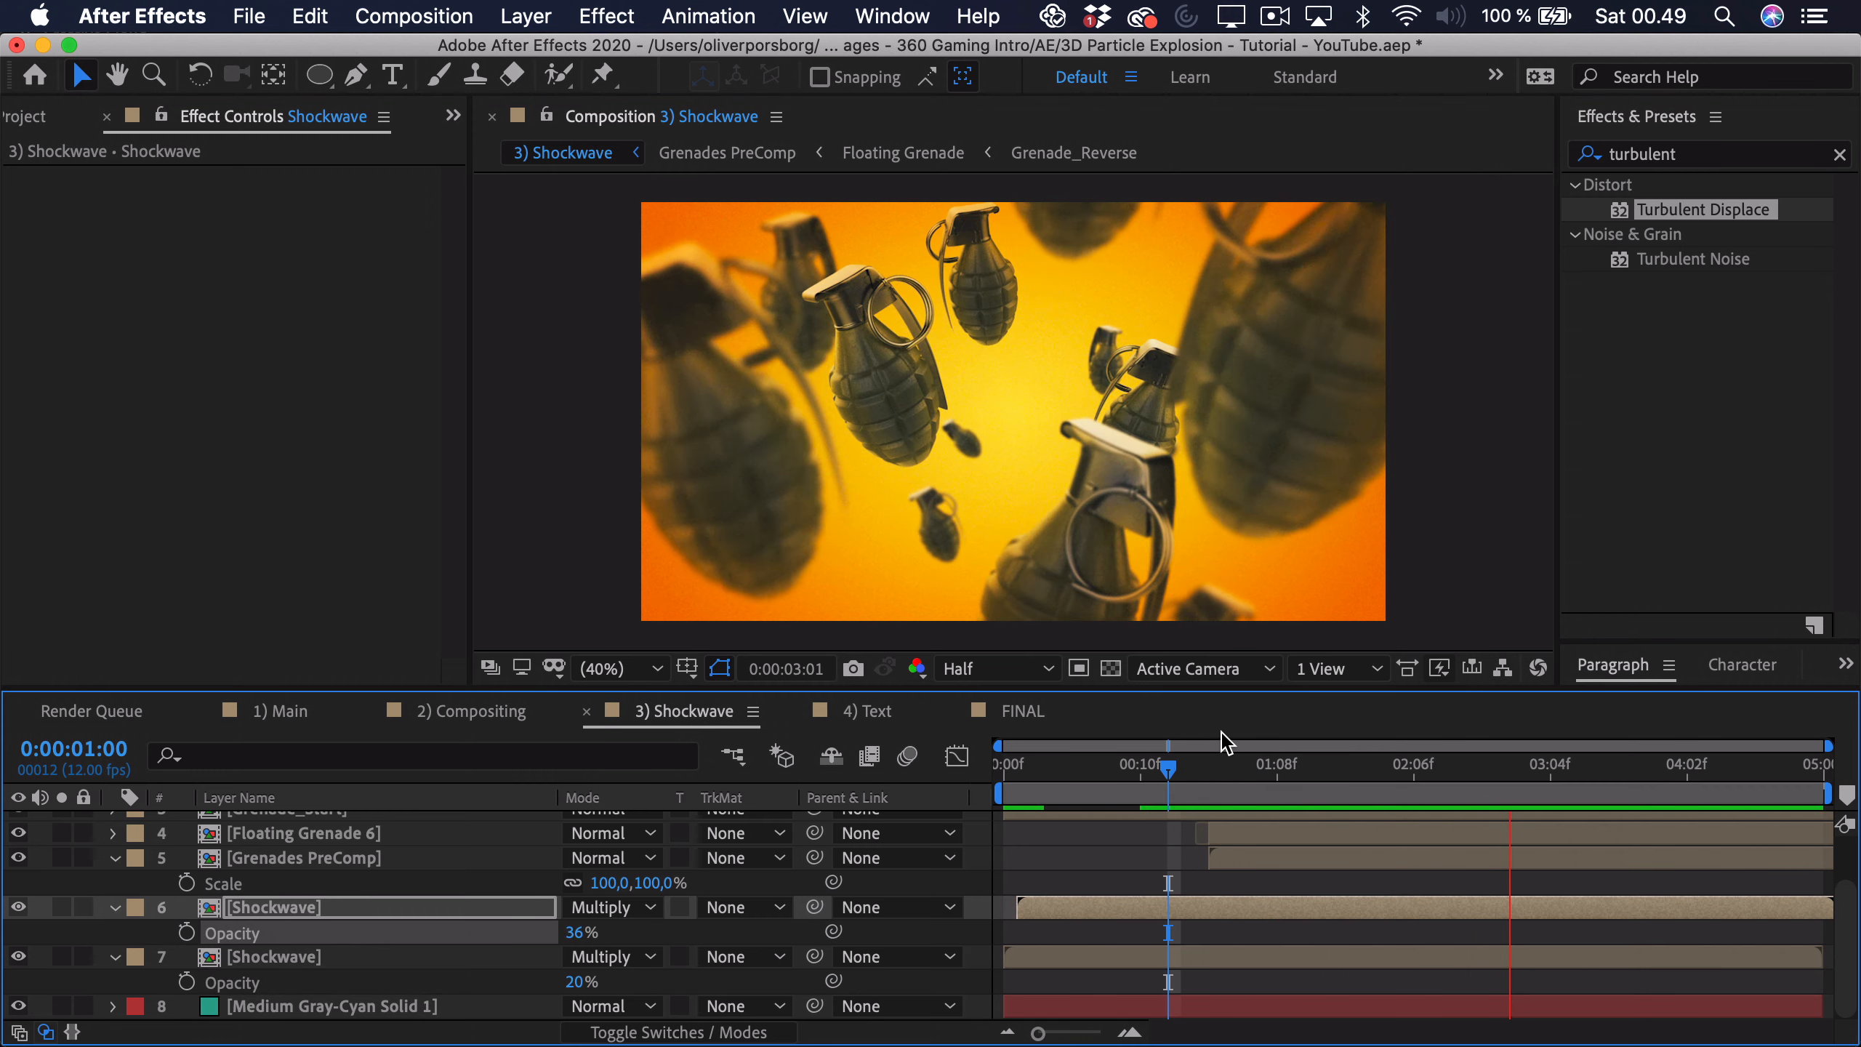
Step: Open the 4) Text composition and examine the NADE 2 text layer at 0:00:01:05 and 0:00:03:01
left_click(867, 710)
mouse_move(1249, 762)
left_mouse_down()
mouse_move(1267, 763)
mouse_move(1199, 762)
mouse_move(1236, 764)
left_mouse_up()
left_click(1062, 359)
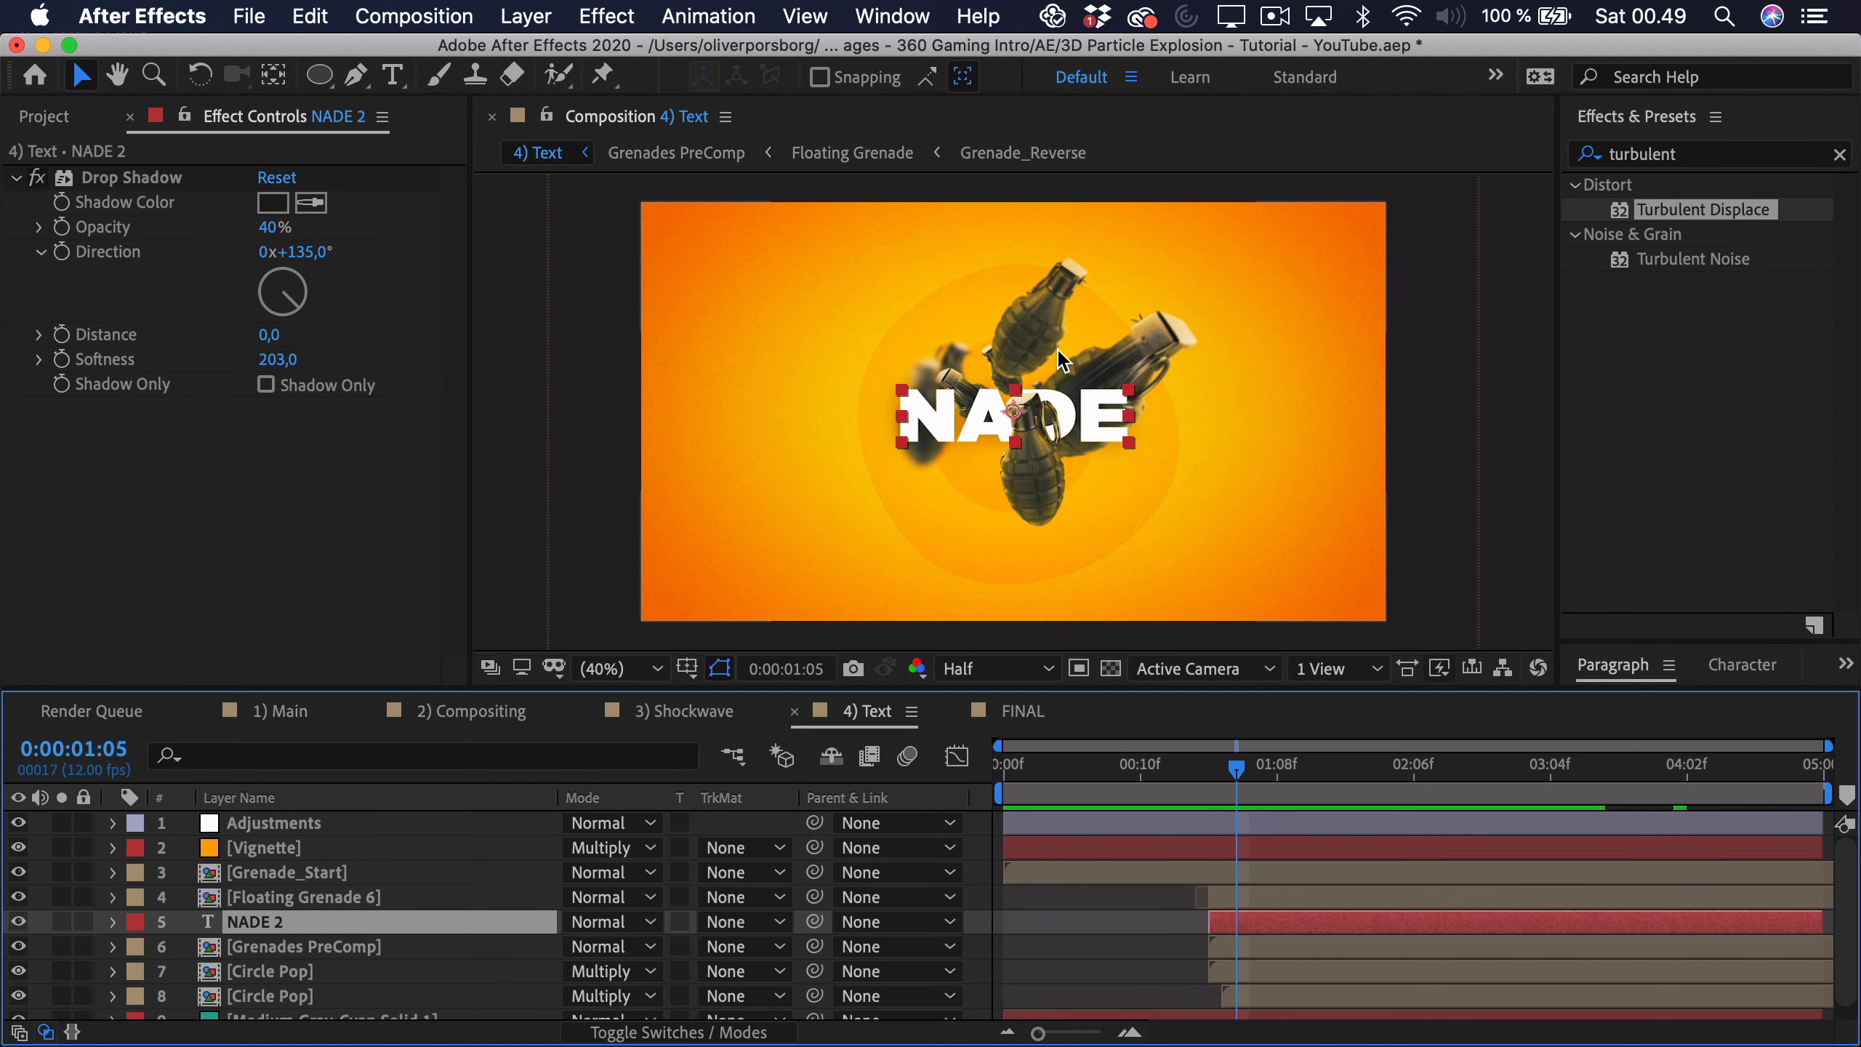
left_click_drag(1238, 770, 1509, 776)
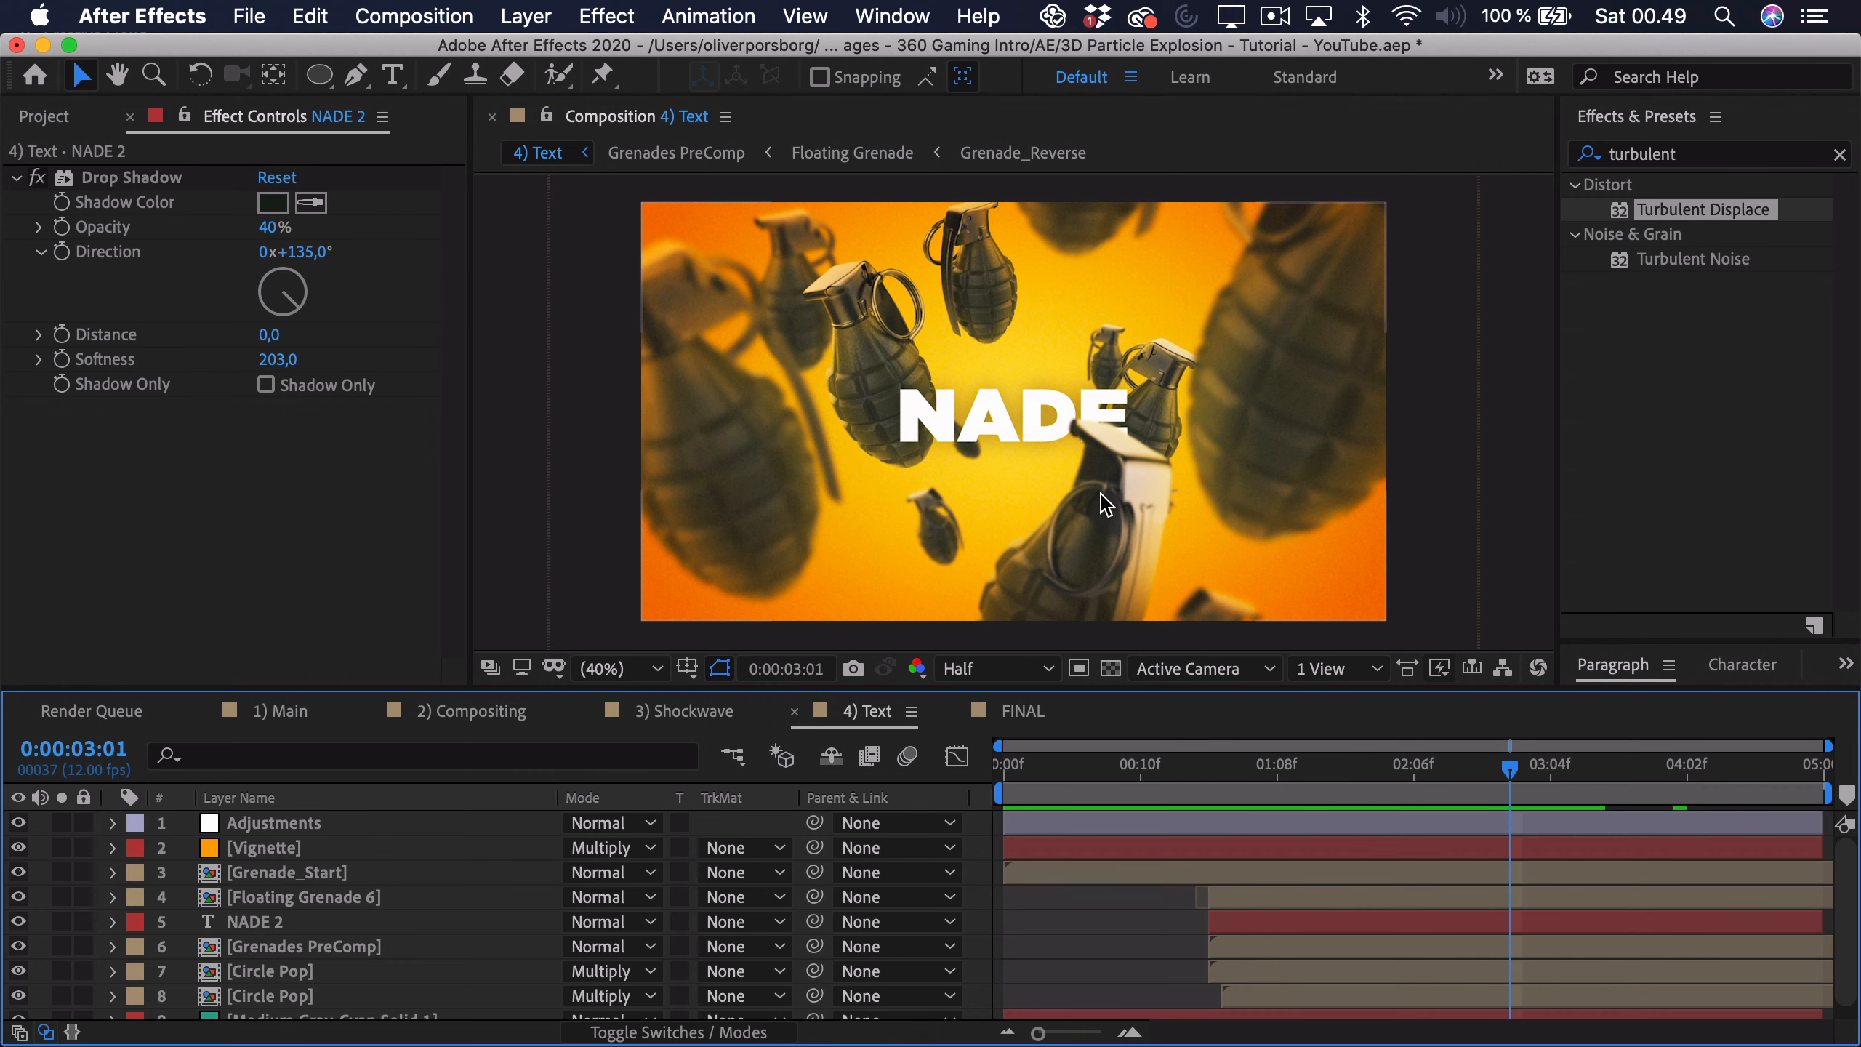
Step: Select the NADE 2 text layer, show the Character settings with more room, and go to 0:00:01:03
left_click(1222, 768)
left_click(1238, 922)
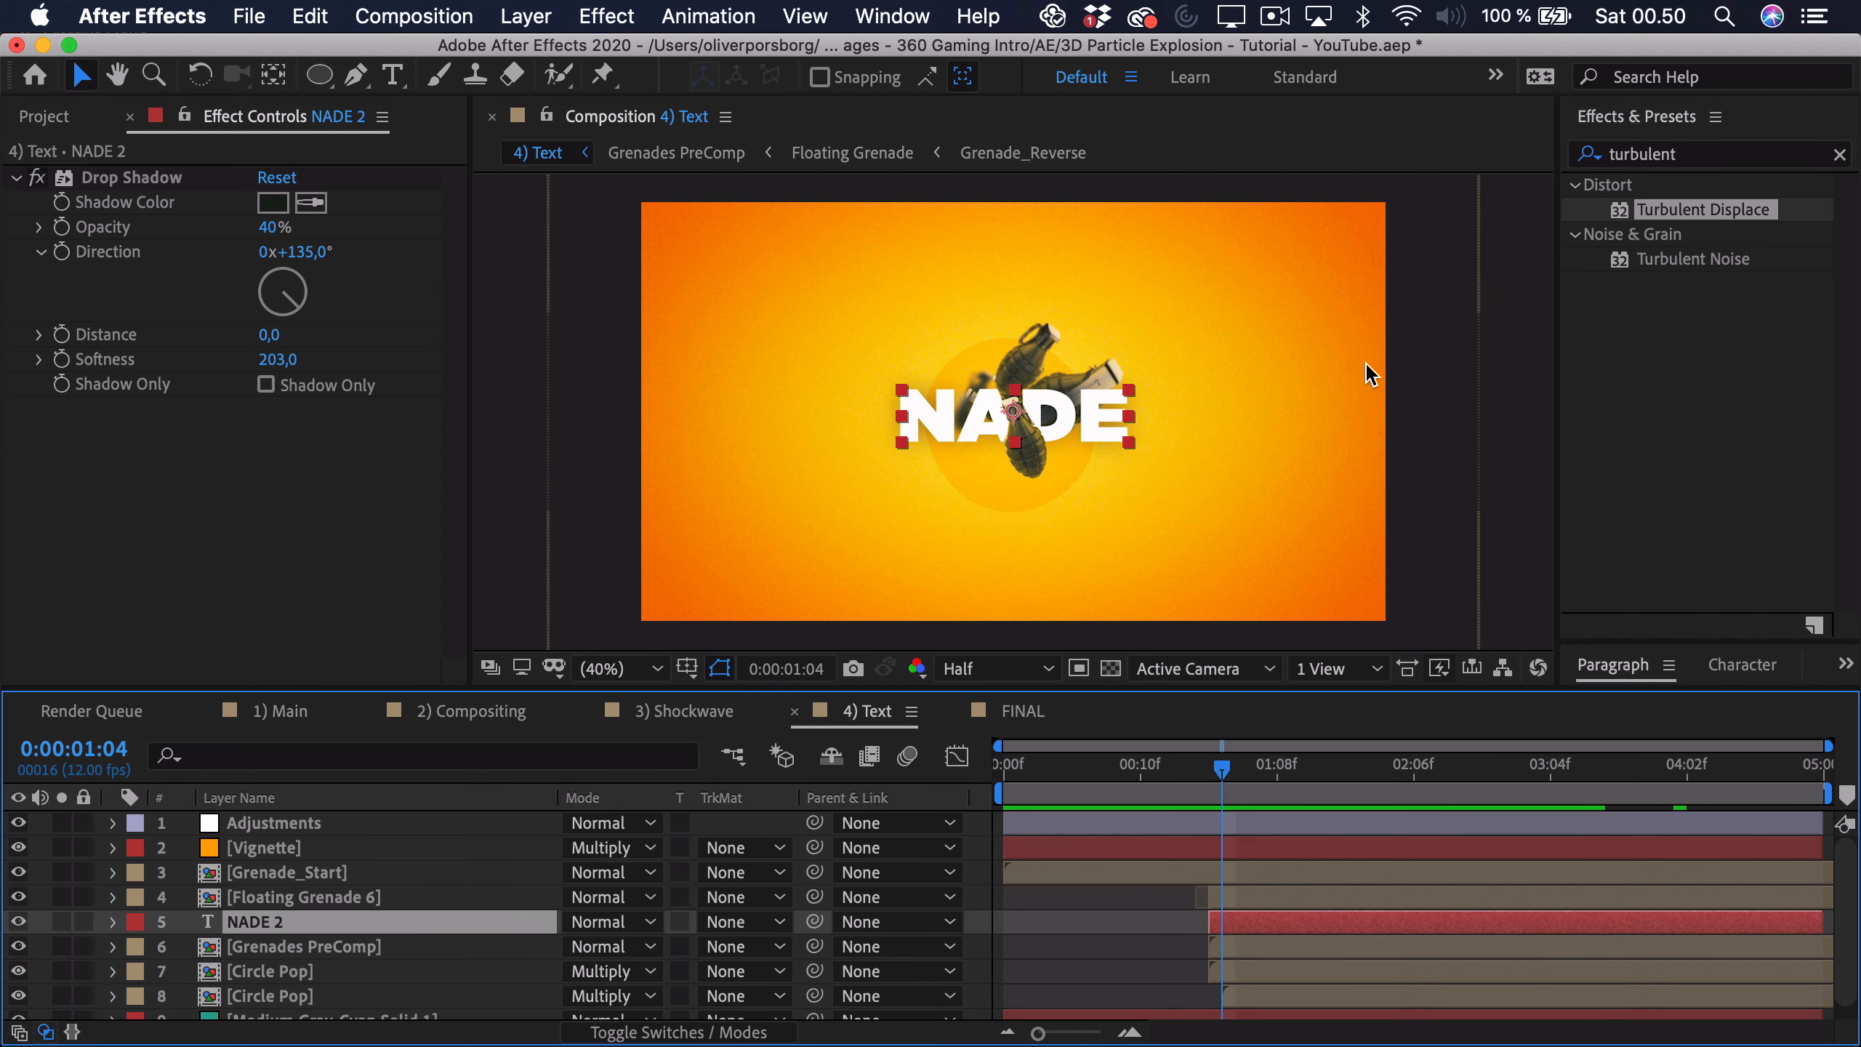
left_click(887, 16)
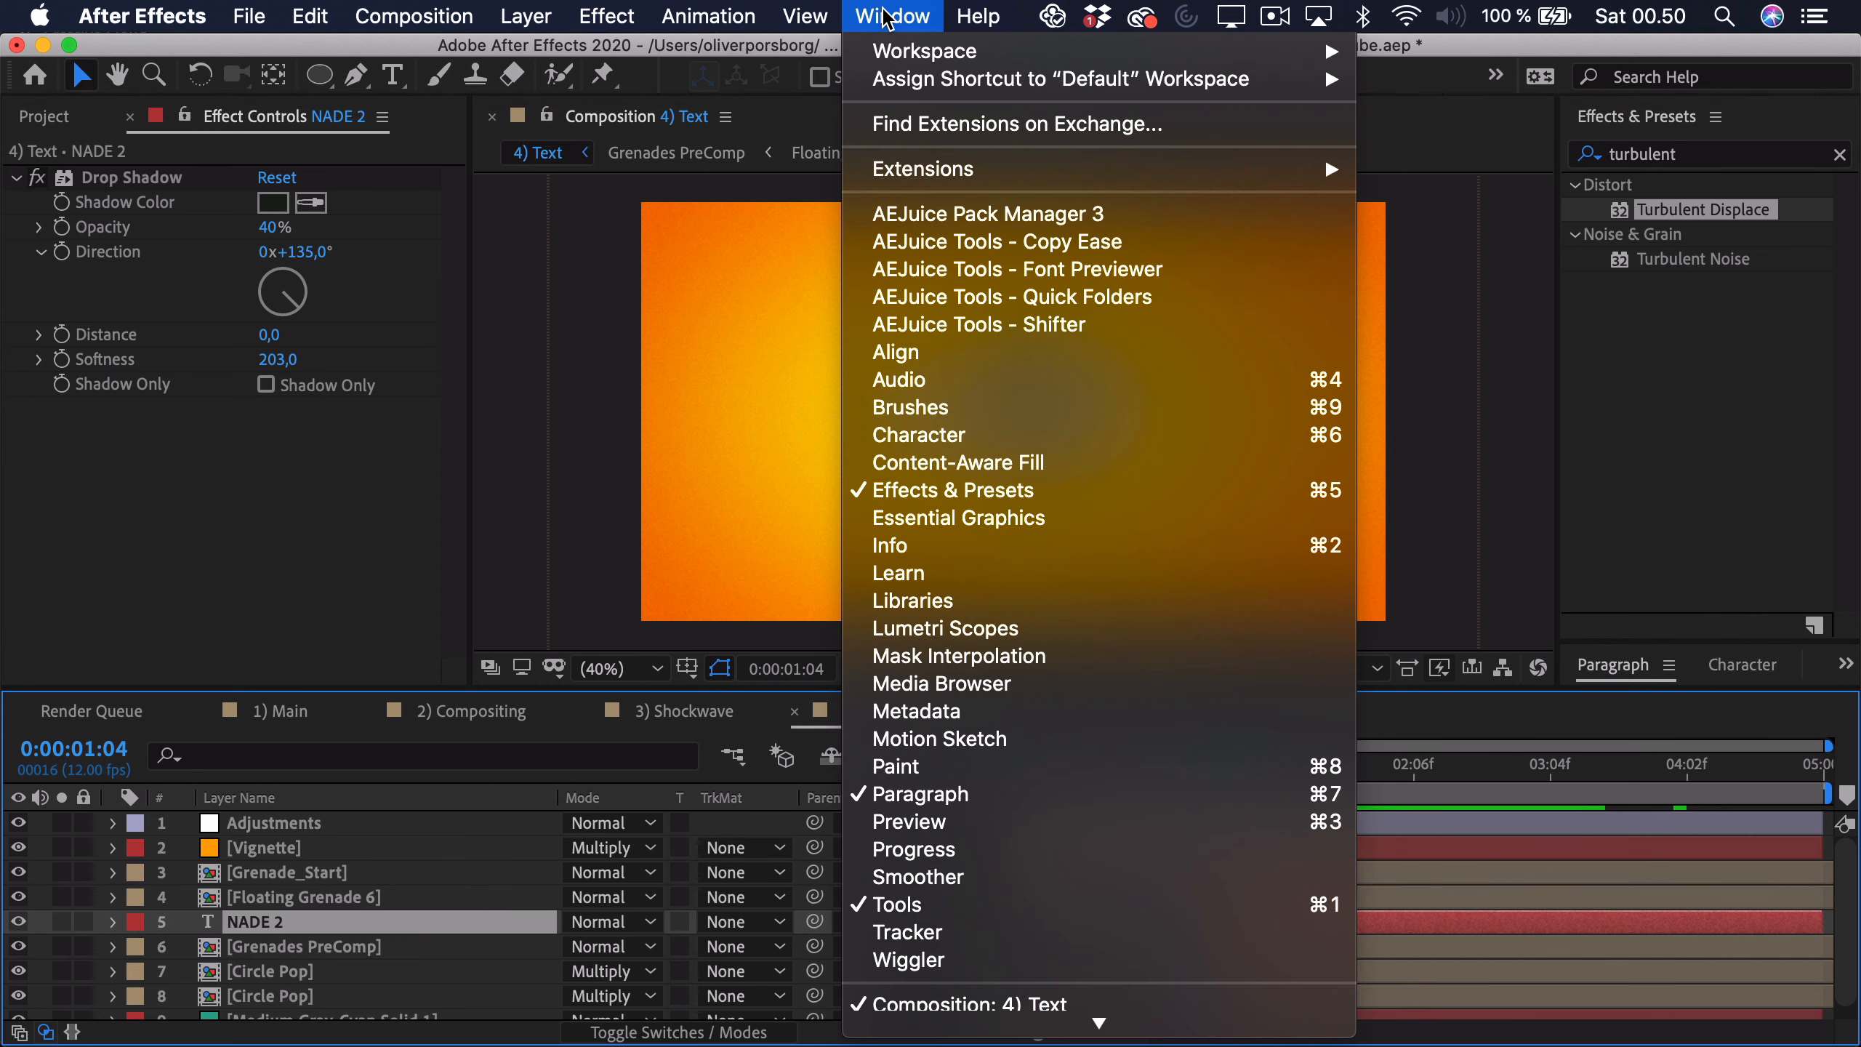
left_click(920, 435)
left_click_drag(1627, 641, 1626, 295)
left_click_drag(1221, 769, 1209, 771)
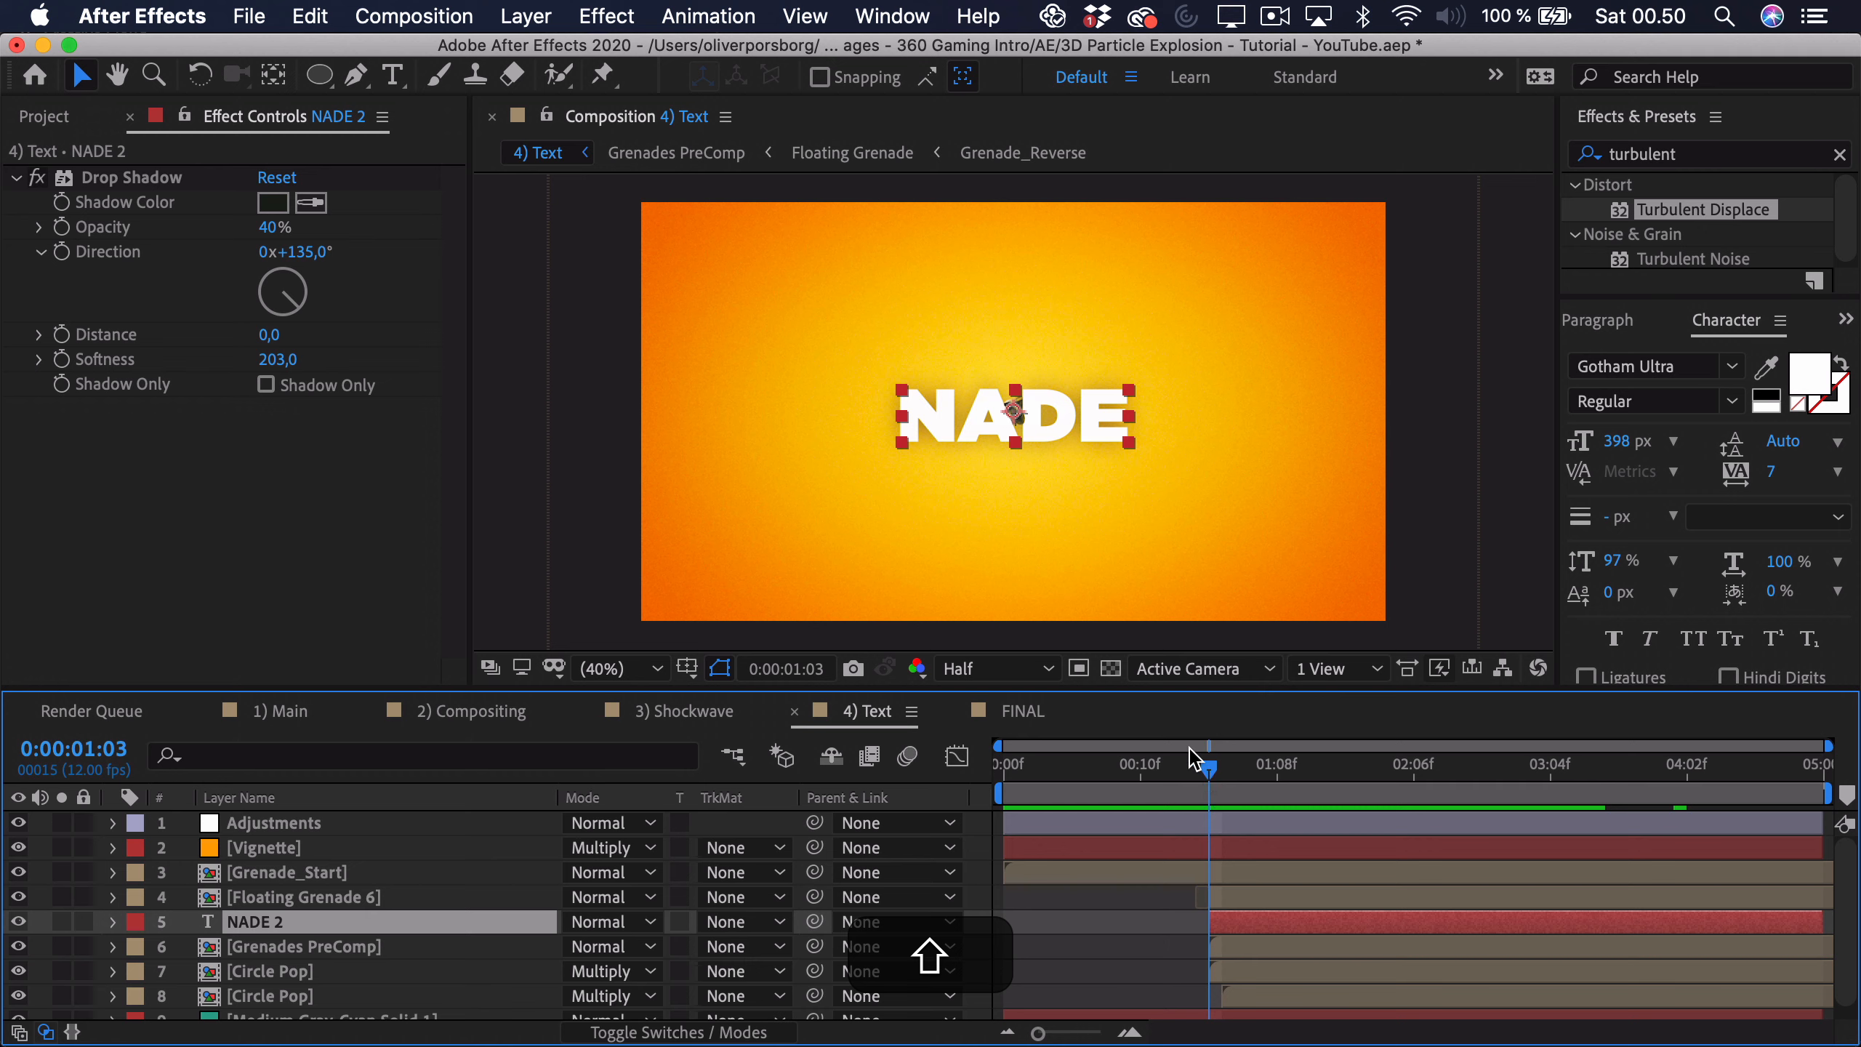
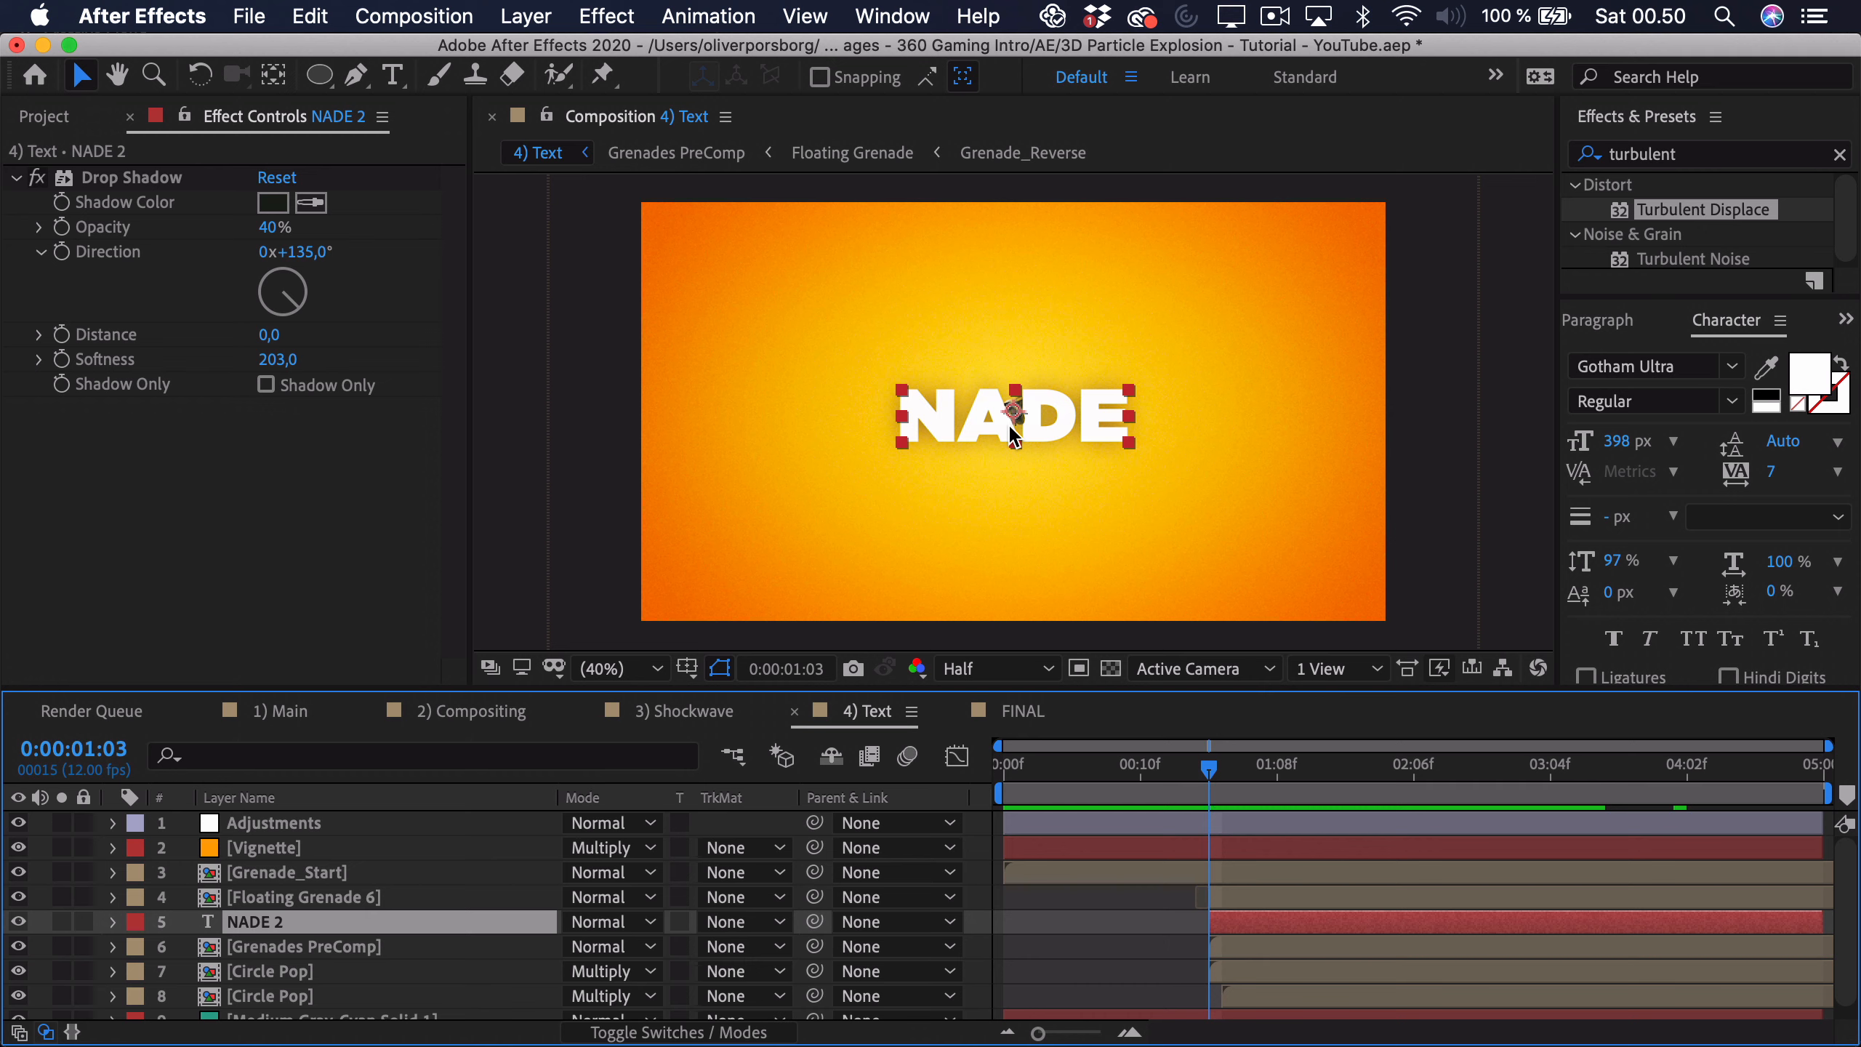
Step: Add a Tracking animator to the NADE 2 layer and keyframe its Tracking Amount at -287 at 0:00:01:03
left_click(112, 922)
scroll(176, 949, "down", 1)
left_click(783, 922)
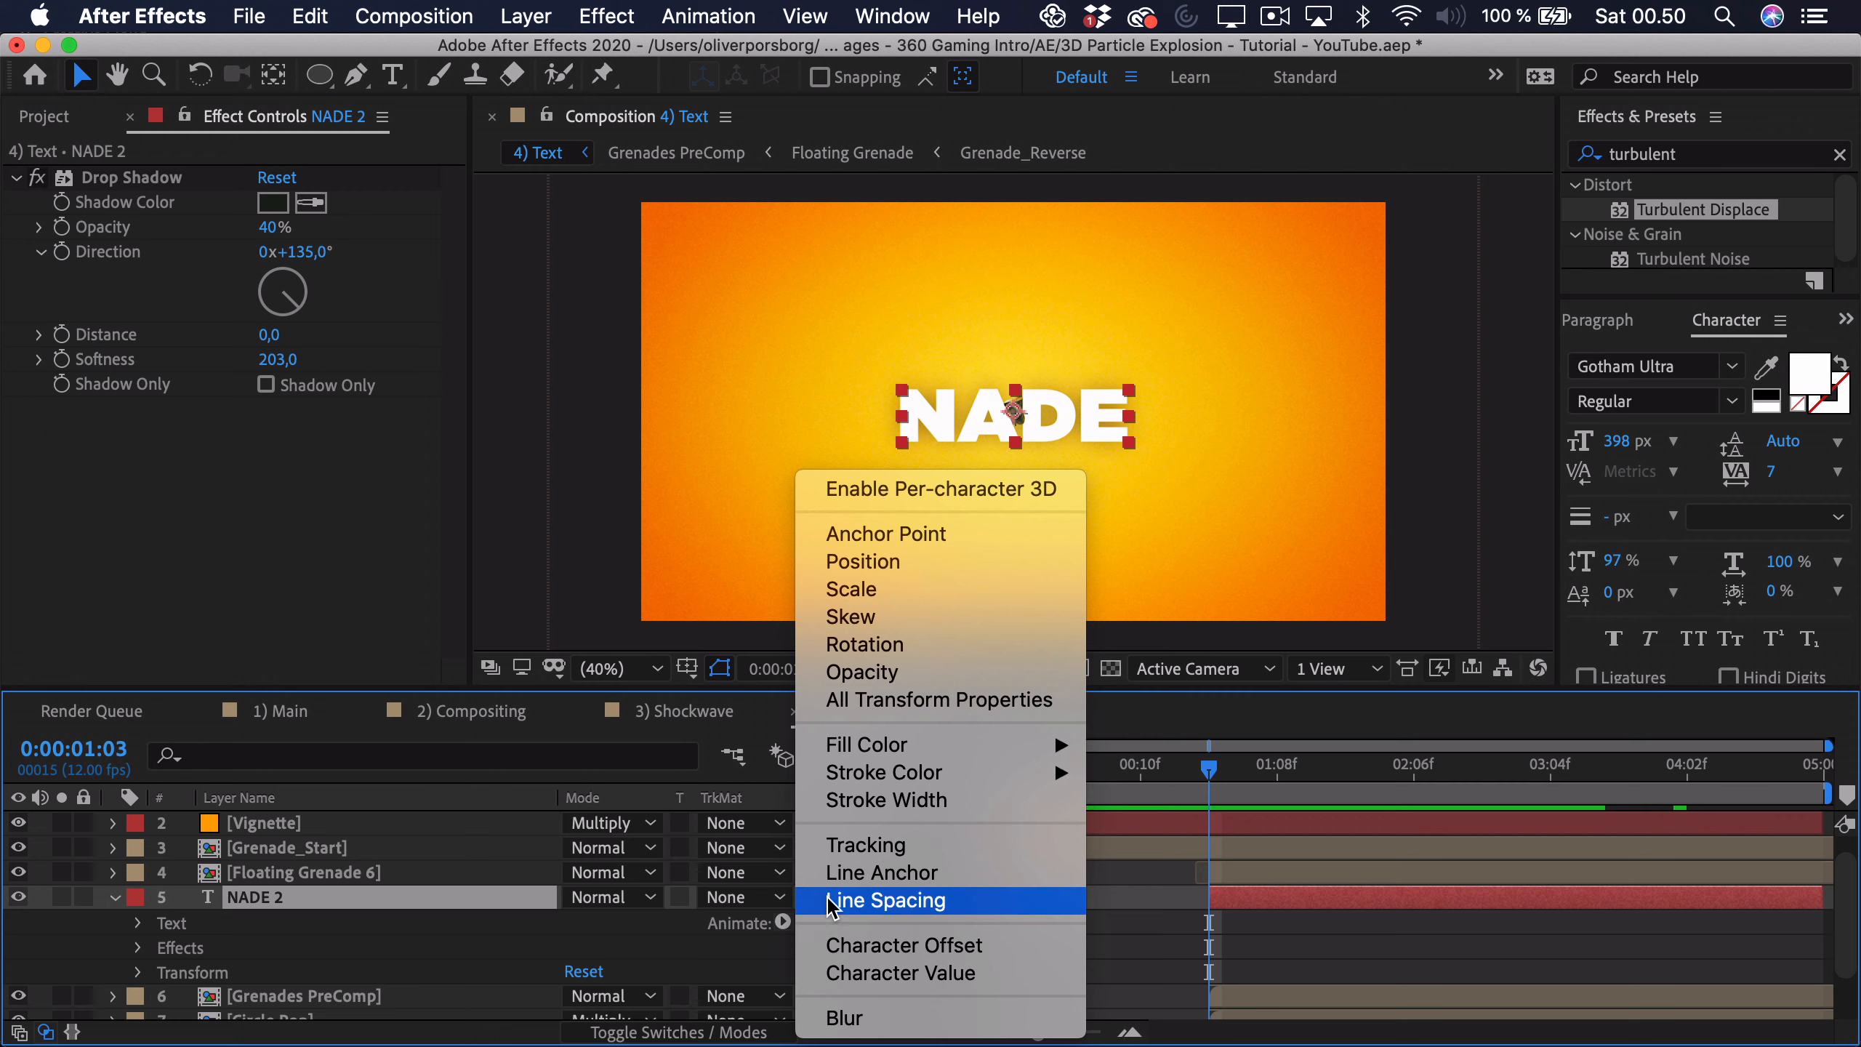
left_click(855, 847)
scroll(721, 998, "down", 1)
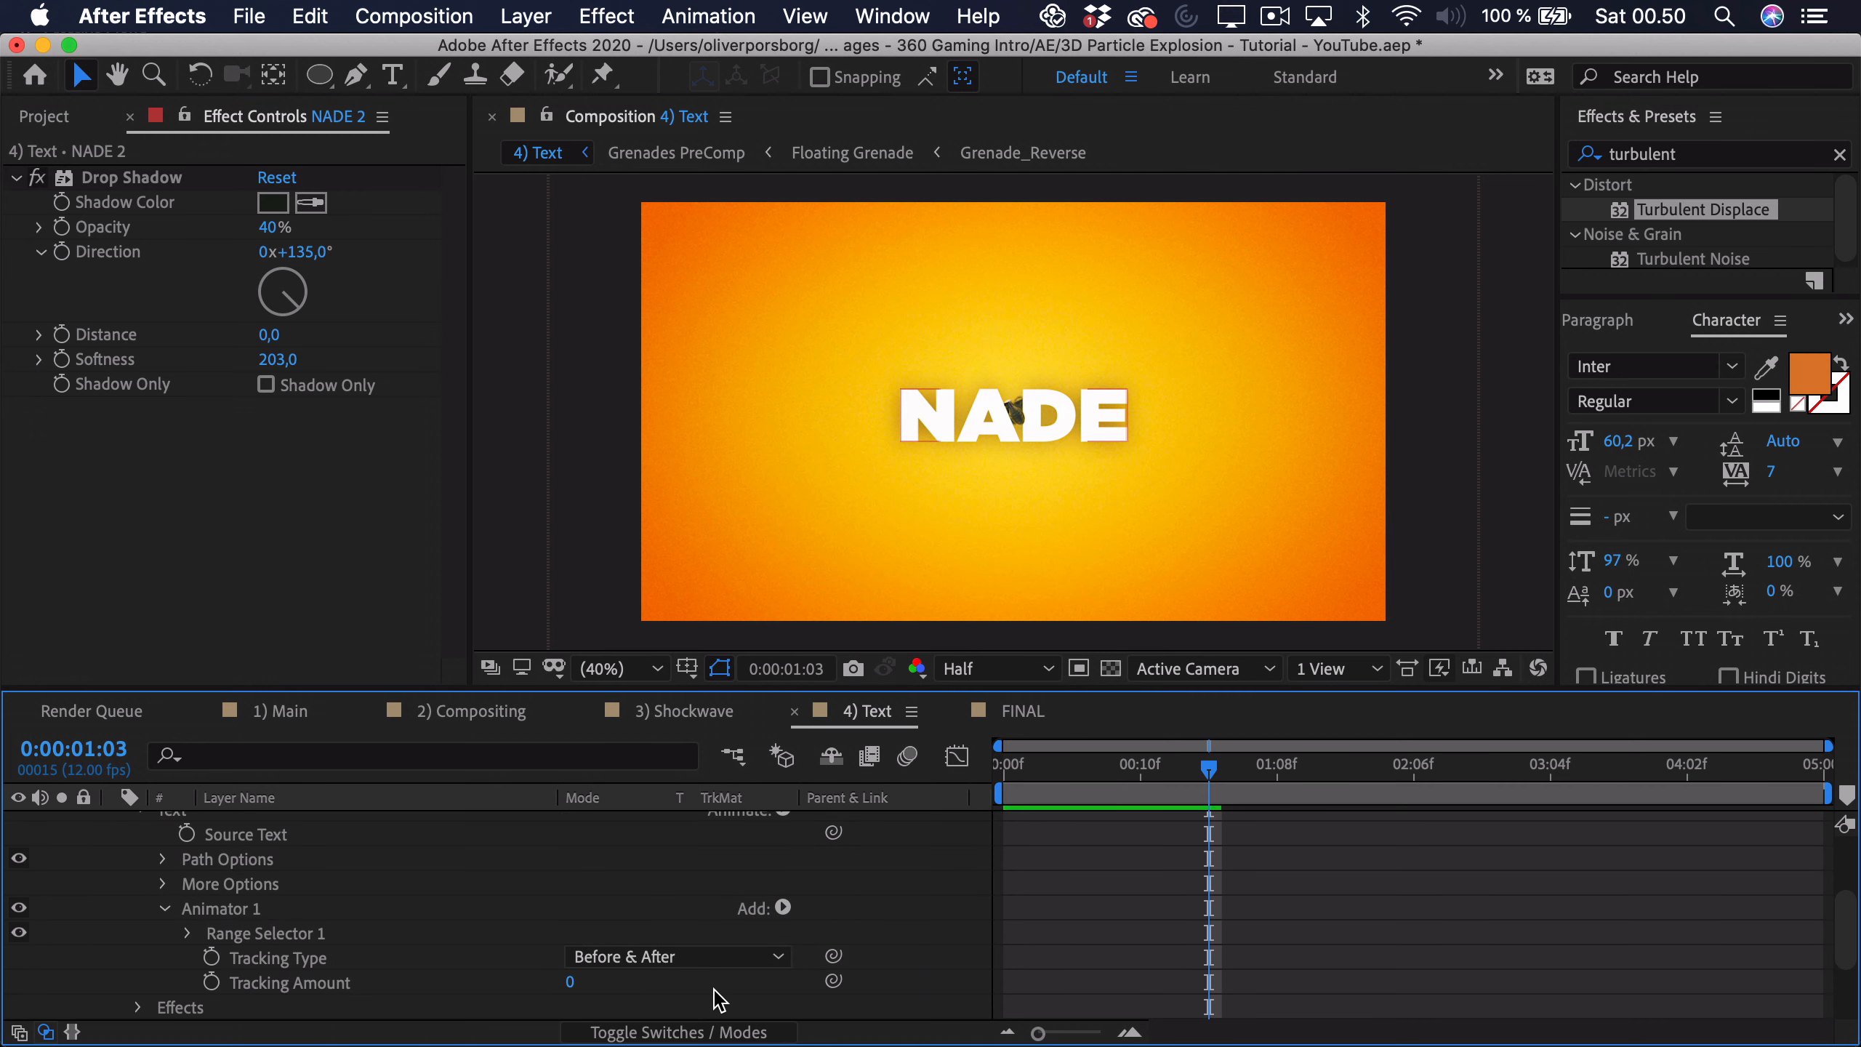
left_click_drag(572, 982, 404, 991)
scroll(404, 991, "up", 3)
left_click(293, 858)
Step: Keyframe NADE 2's Tracking Amount at 0 at 0:00:01:11 and at 65 at 0:00:04:11
left_click_drag(1209, 769, 1318, 784)
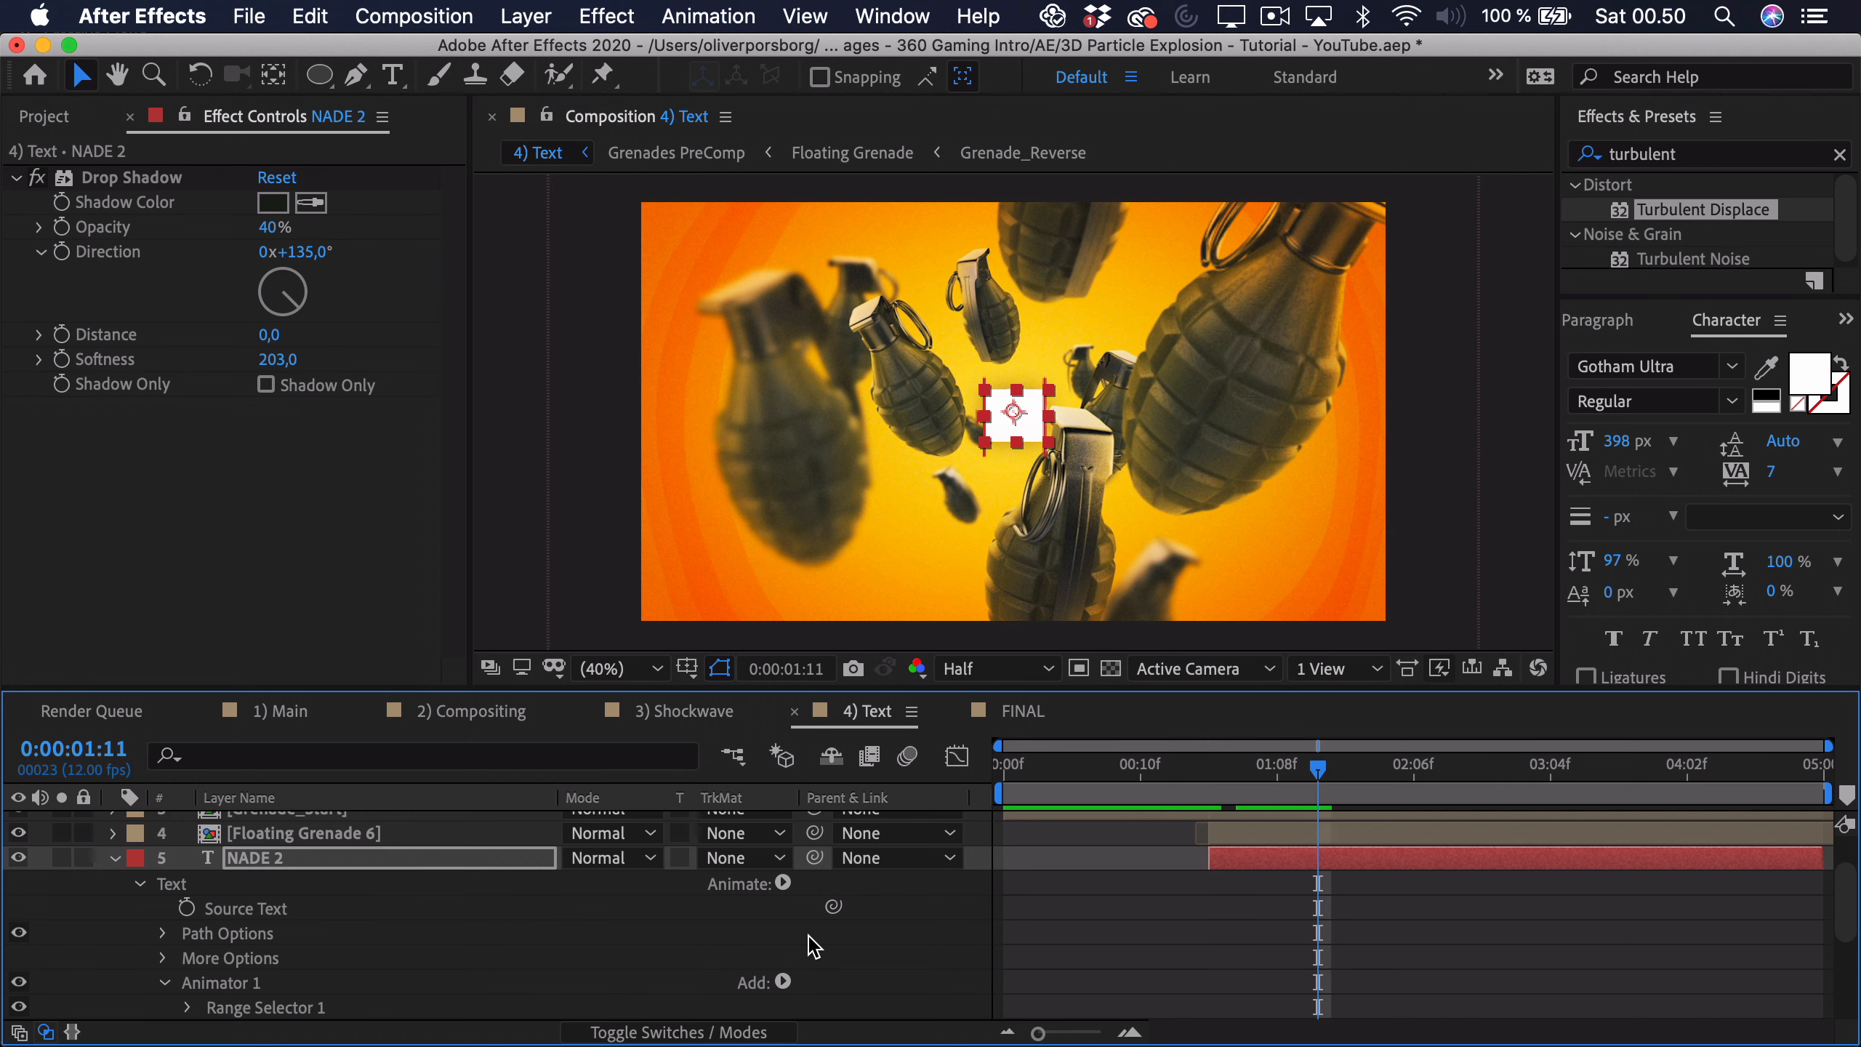
scroll(733, 938, "down", 5)
left_click(584, 906)
key("Return")
key("End")
left_click_drag(579, 908, 654, 906)
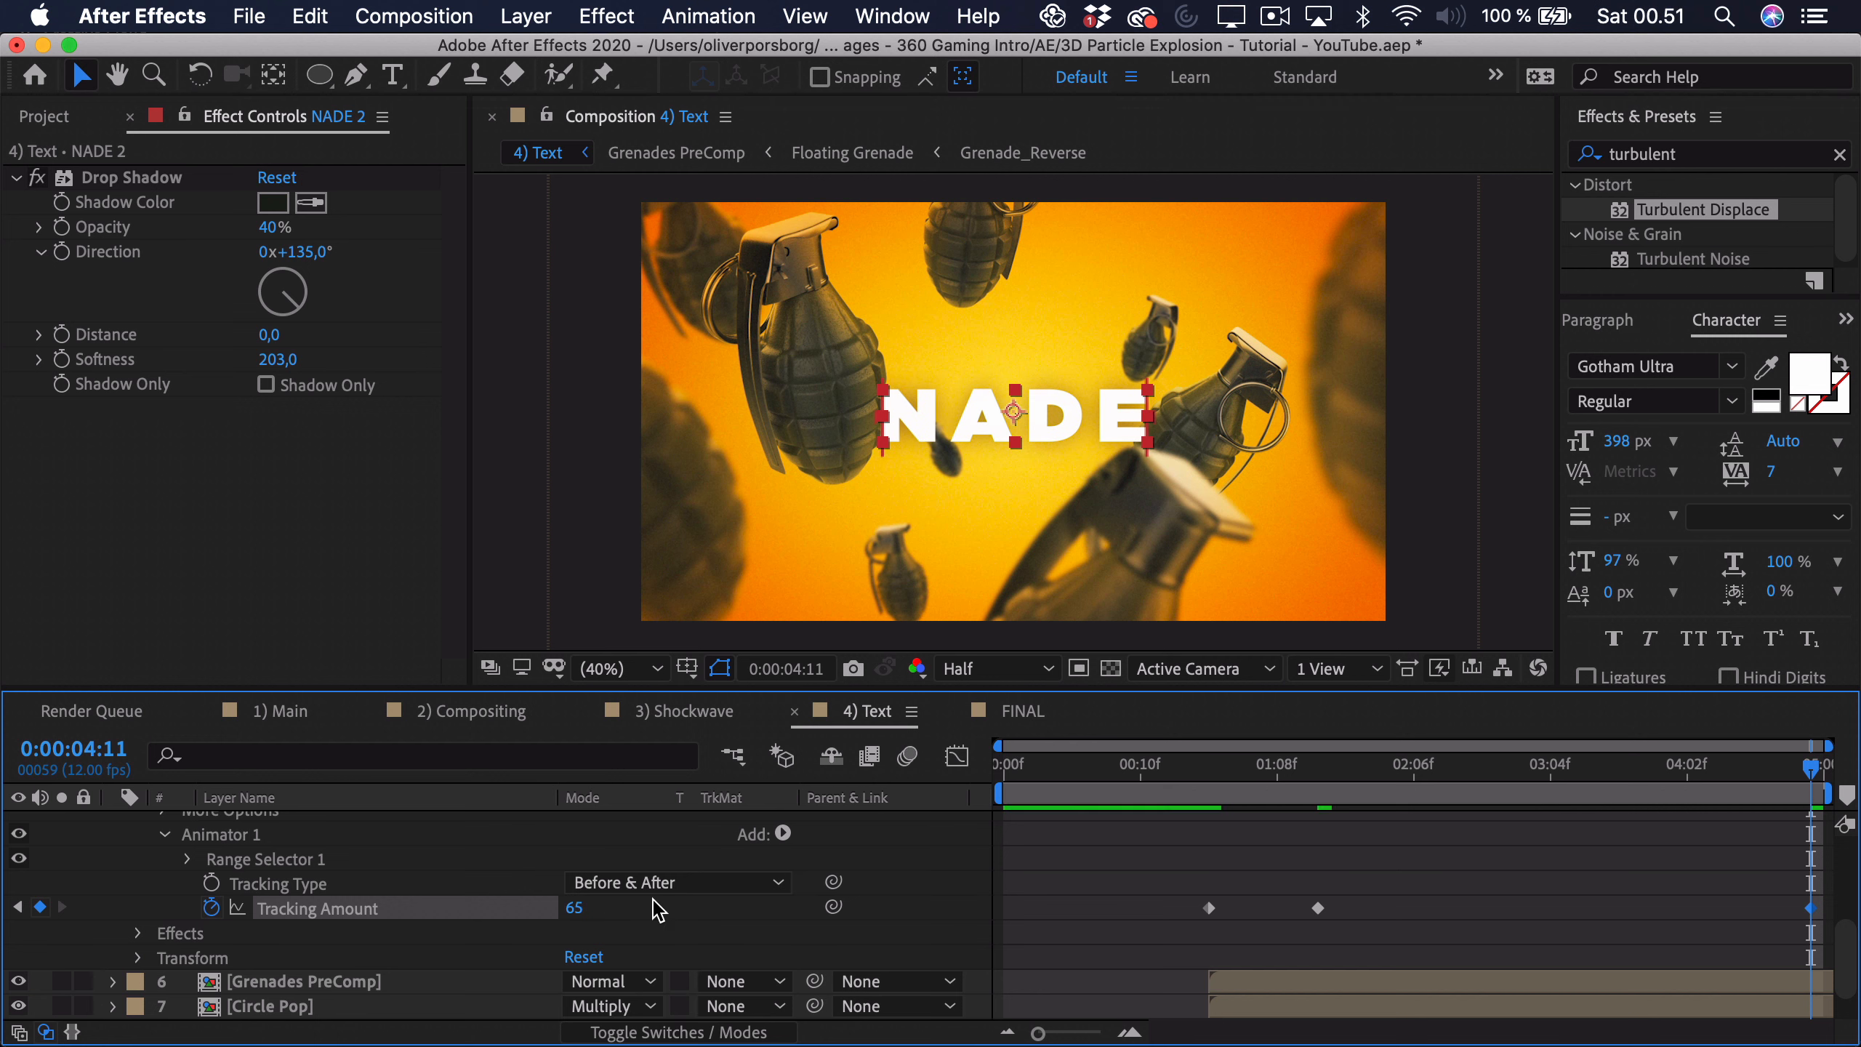
Step: Reveal NADE 2's Scale alongside its tracking keyframes and add a 66,3% scale keyframe at 0:00:01:11
key("j")
key("j")
key("s")
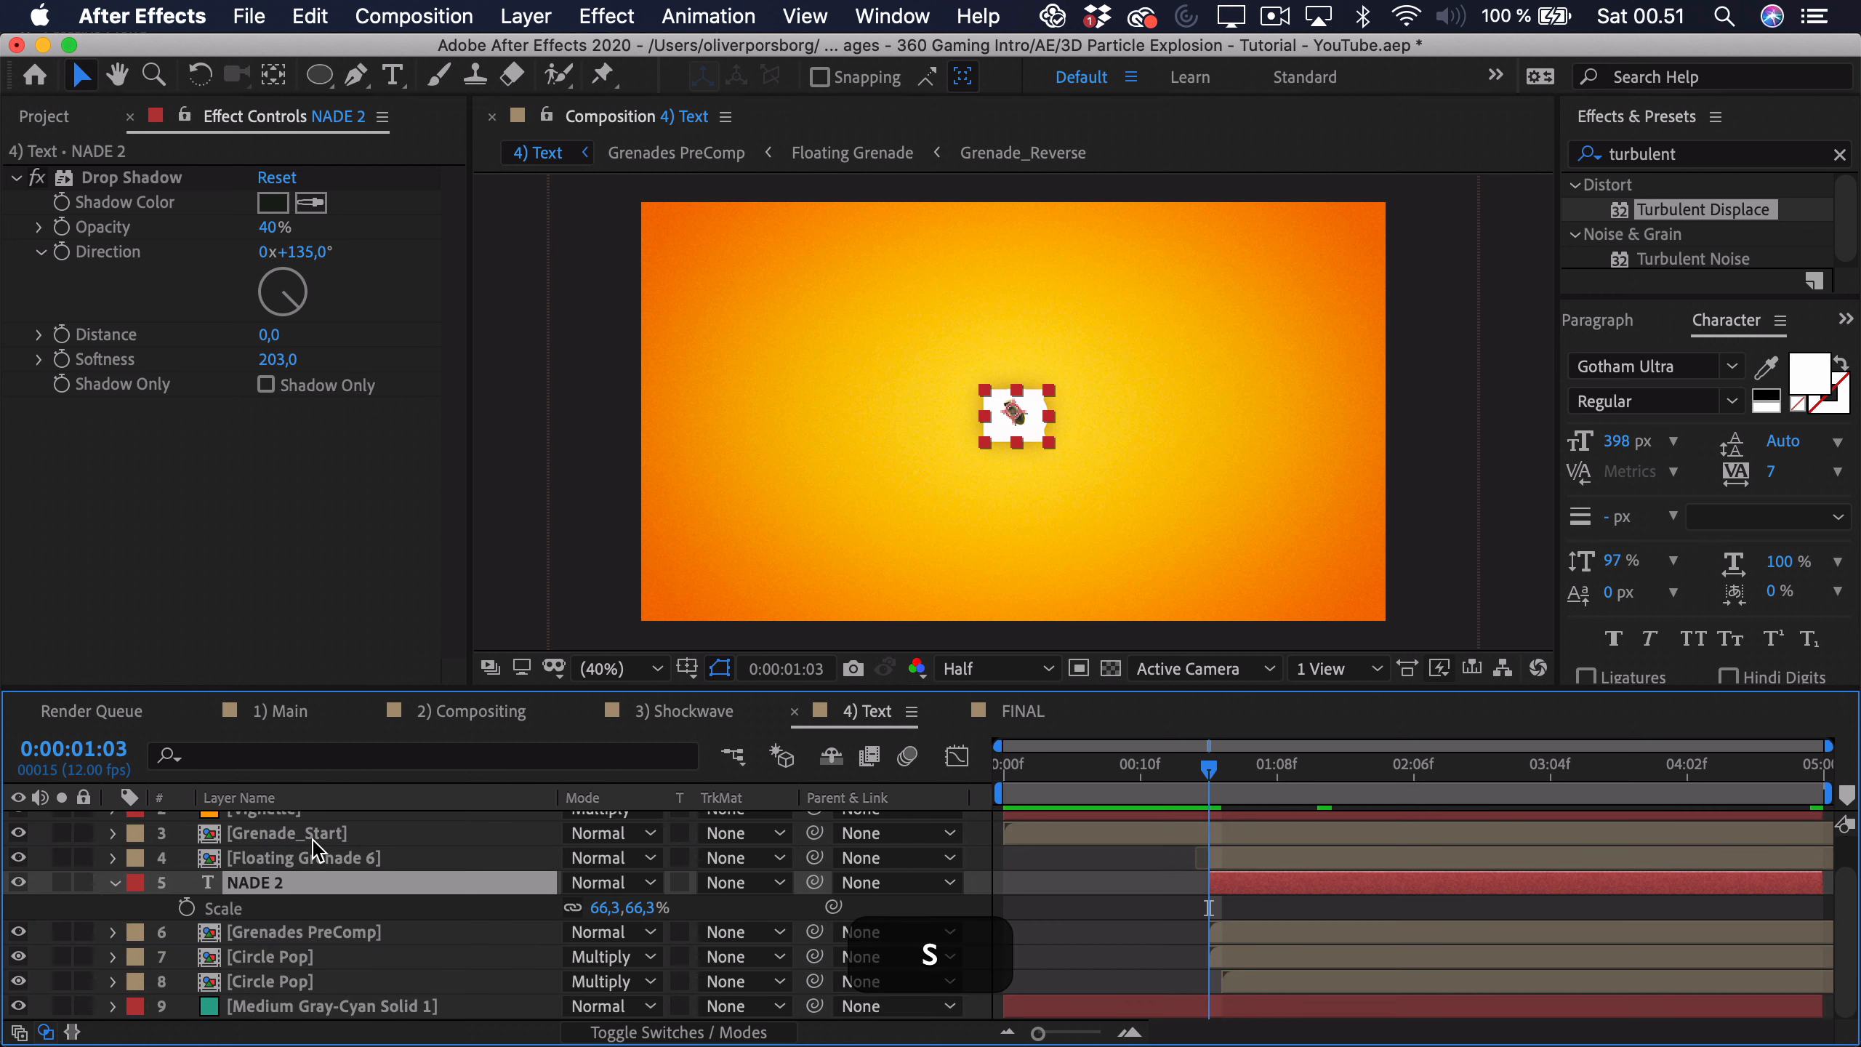
key("shift+u")
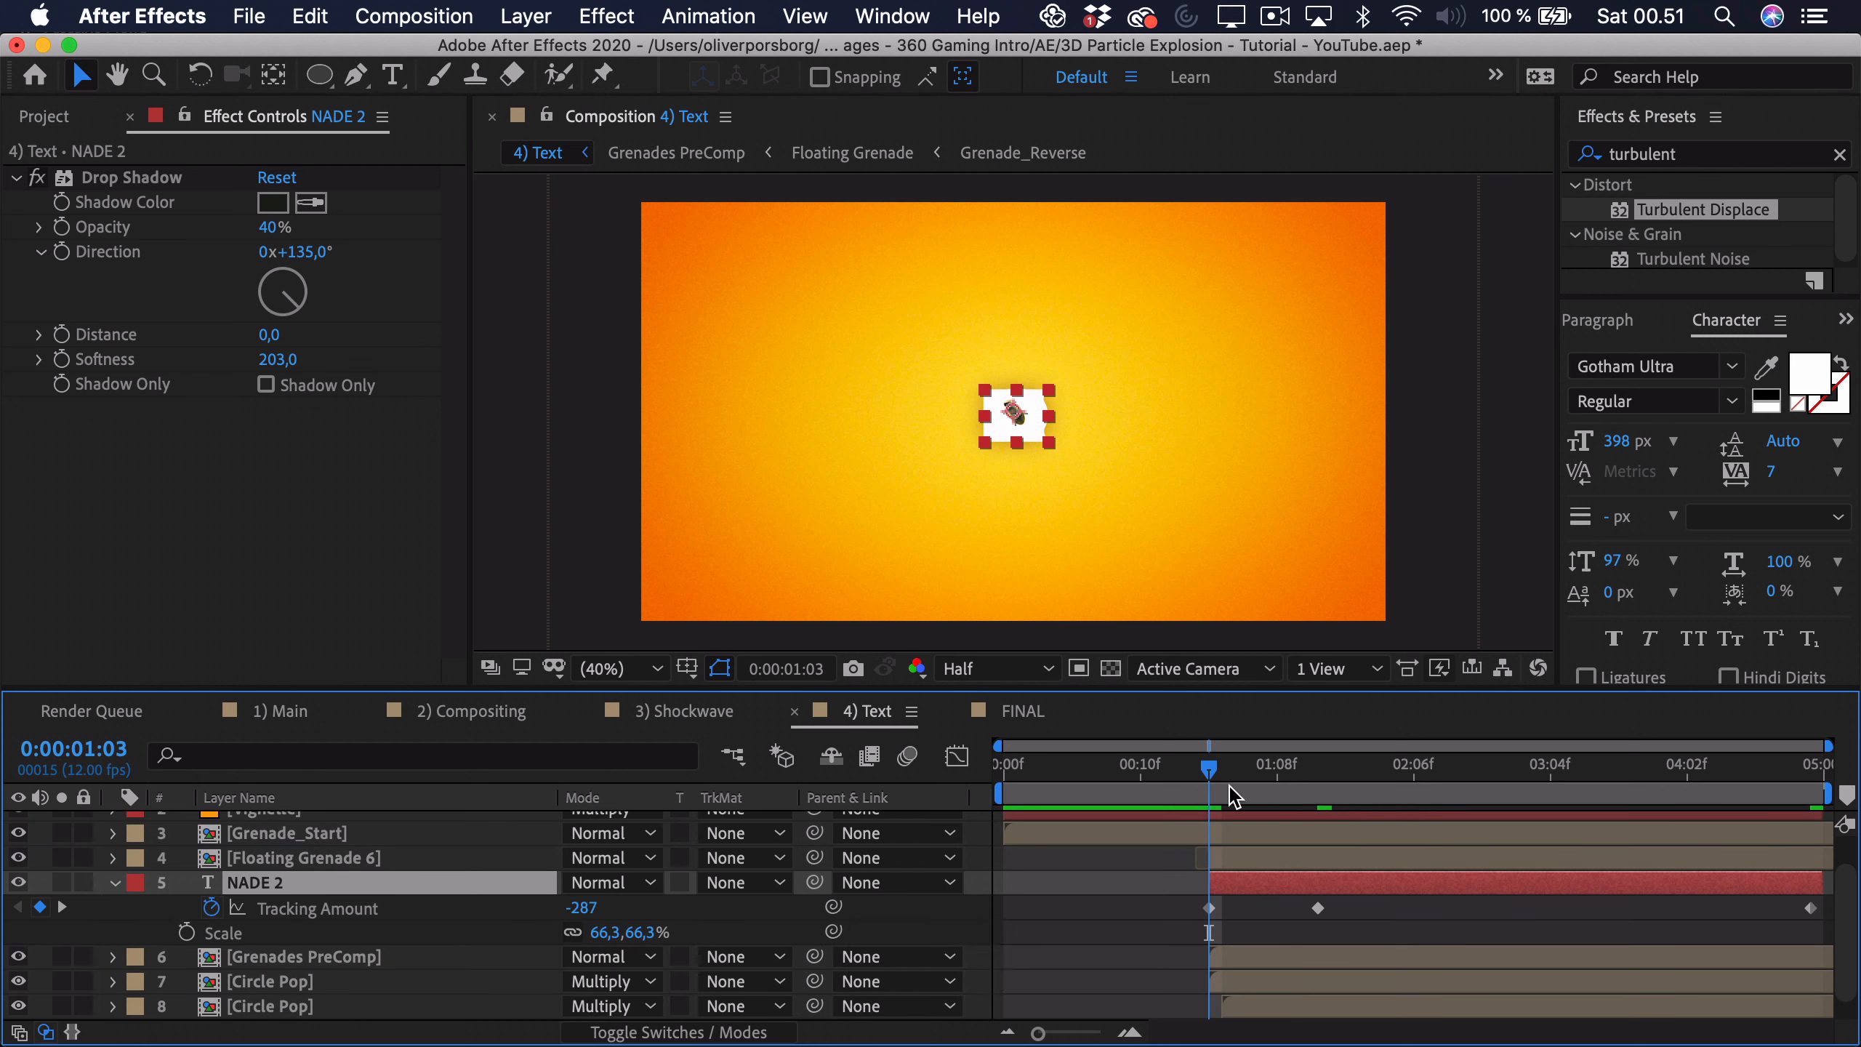
left_click_drag(1256, 766, 1317, 794)
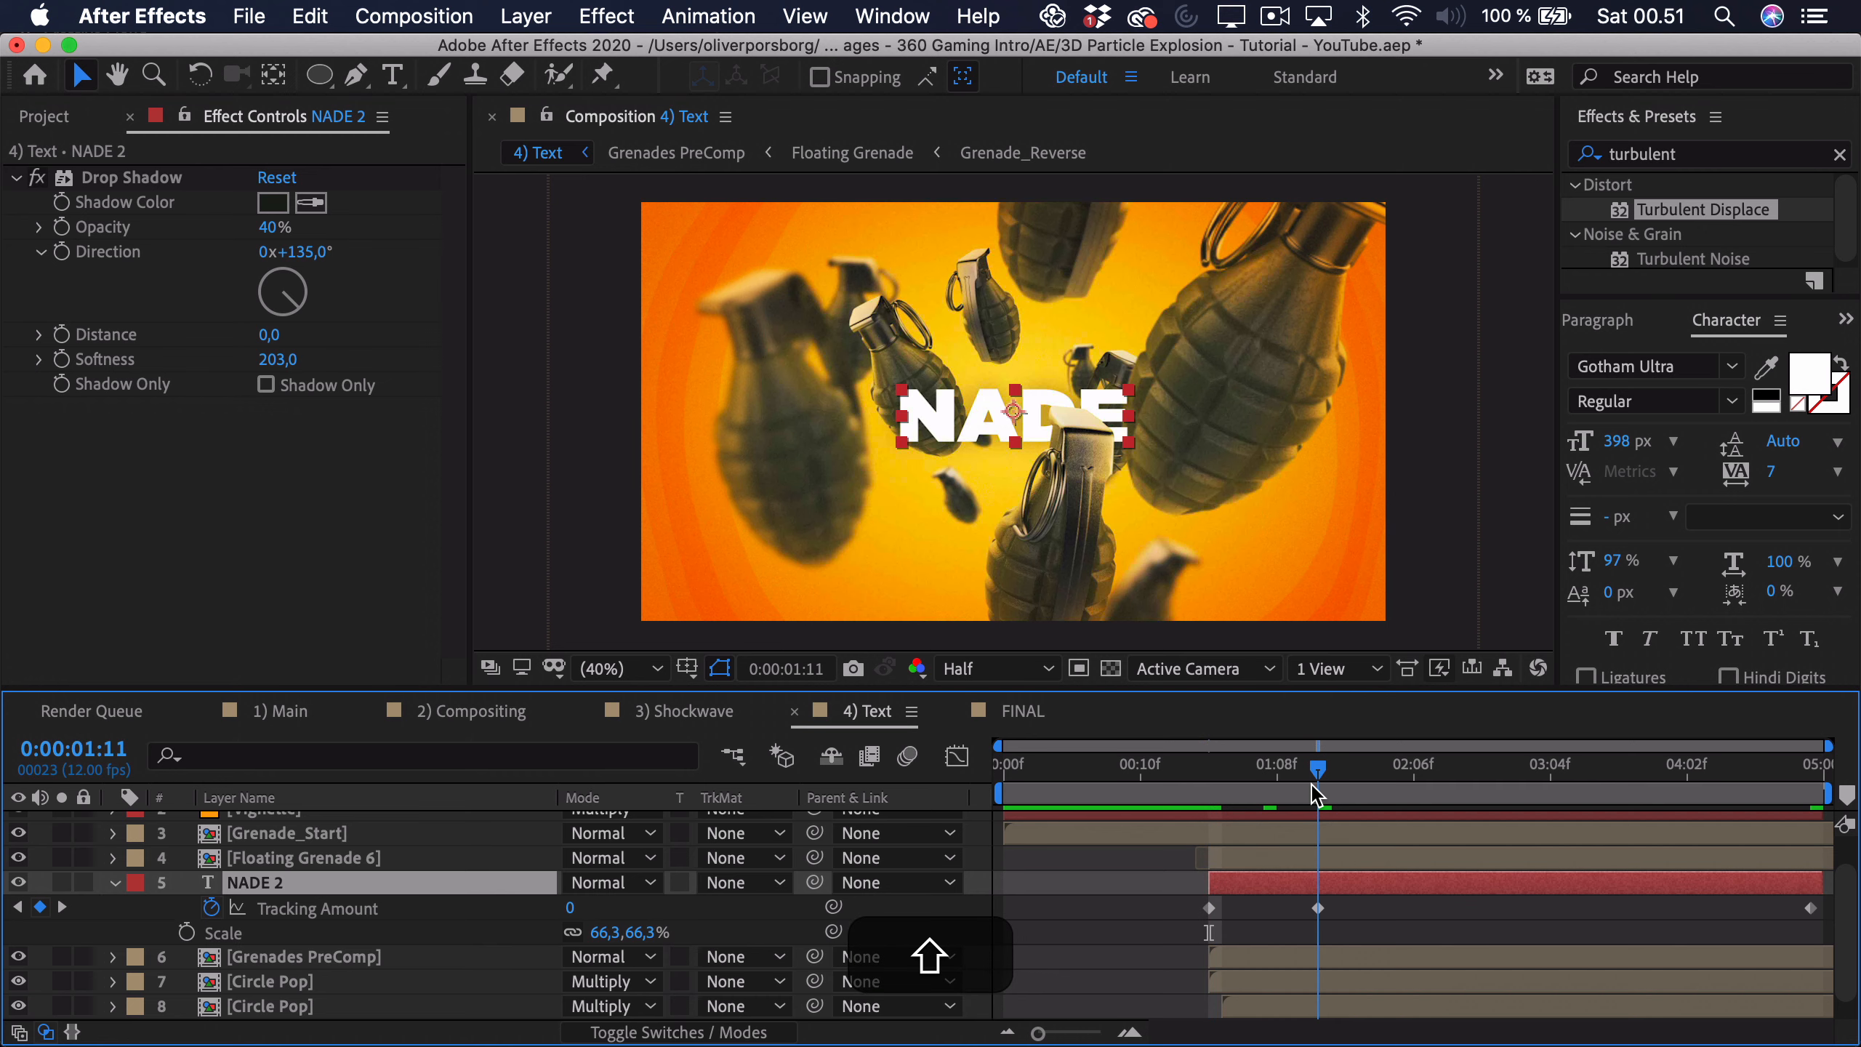
left_click(187, 933)
Step: Set NADE 2's scale to 0% at 0:00:01:03 so the text grows from nothing
left_click(1210, 769, "shift")
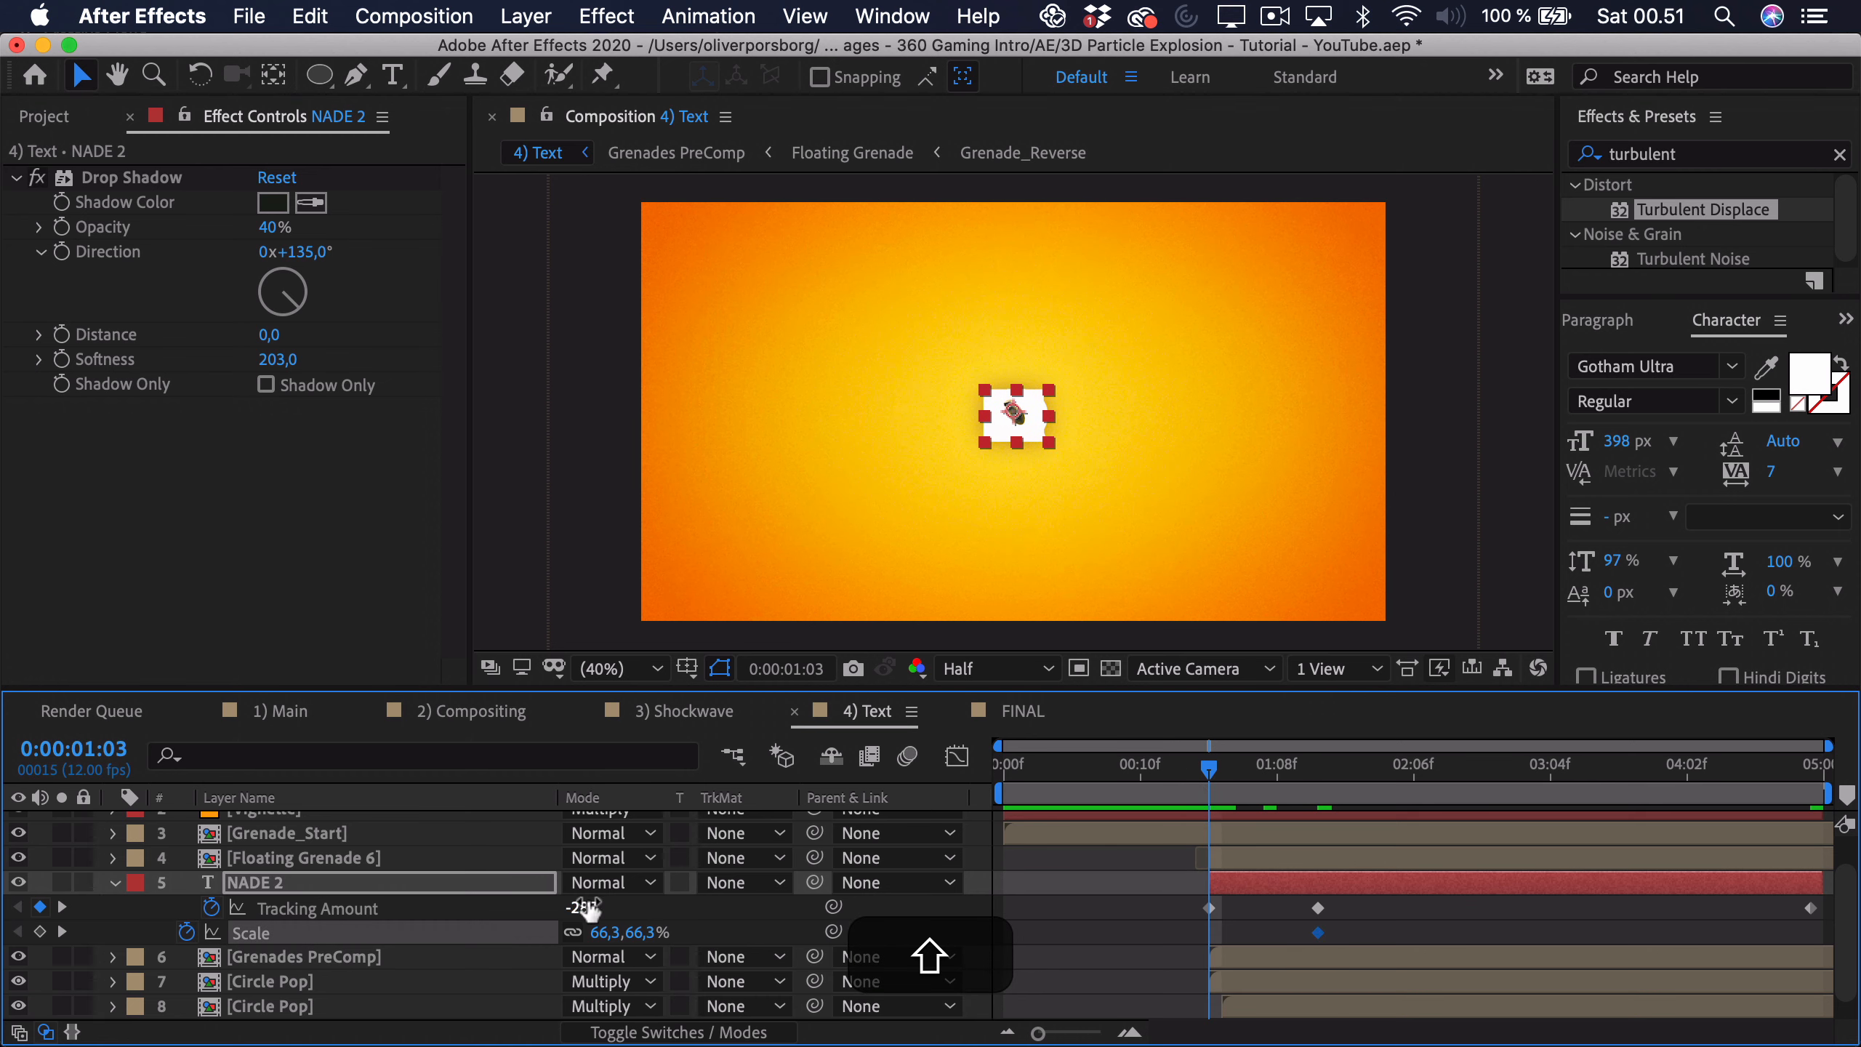
left_click(599, 931)
type("0")
key("Return")
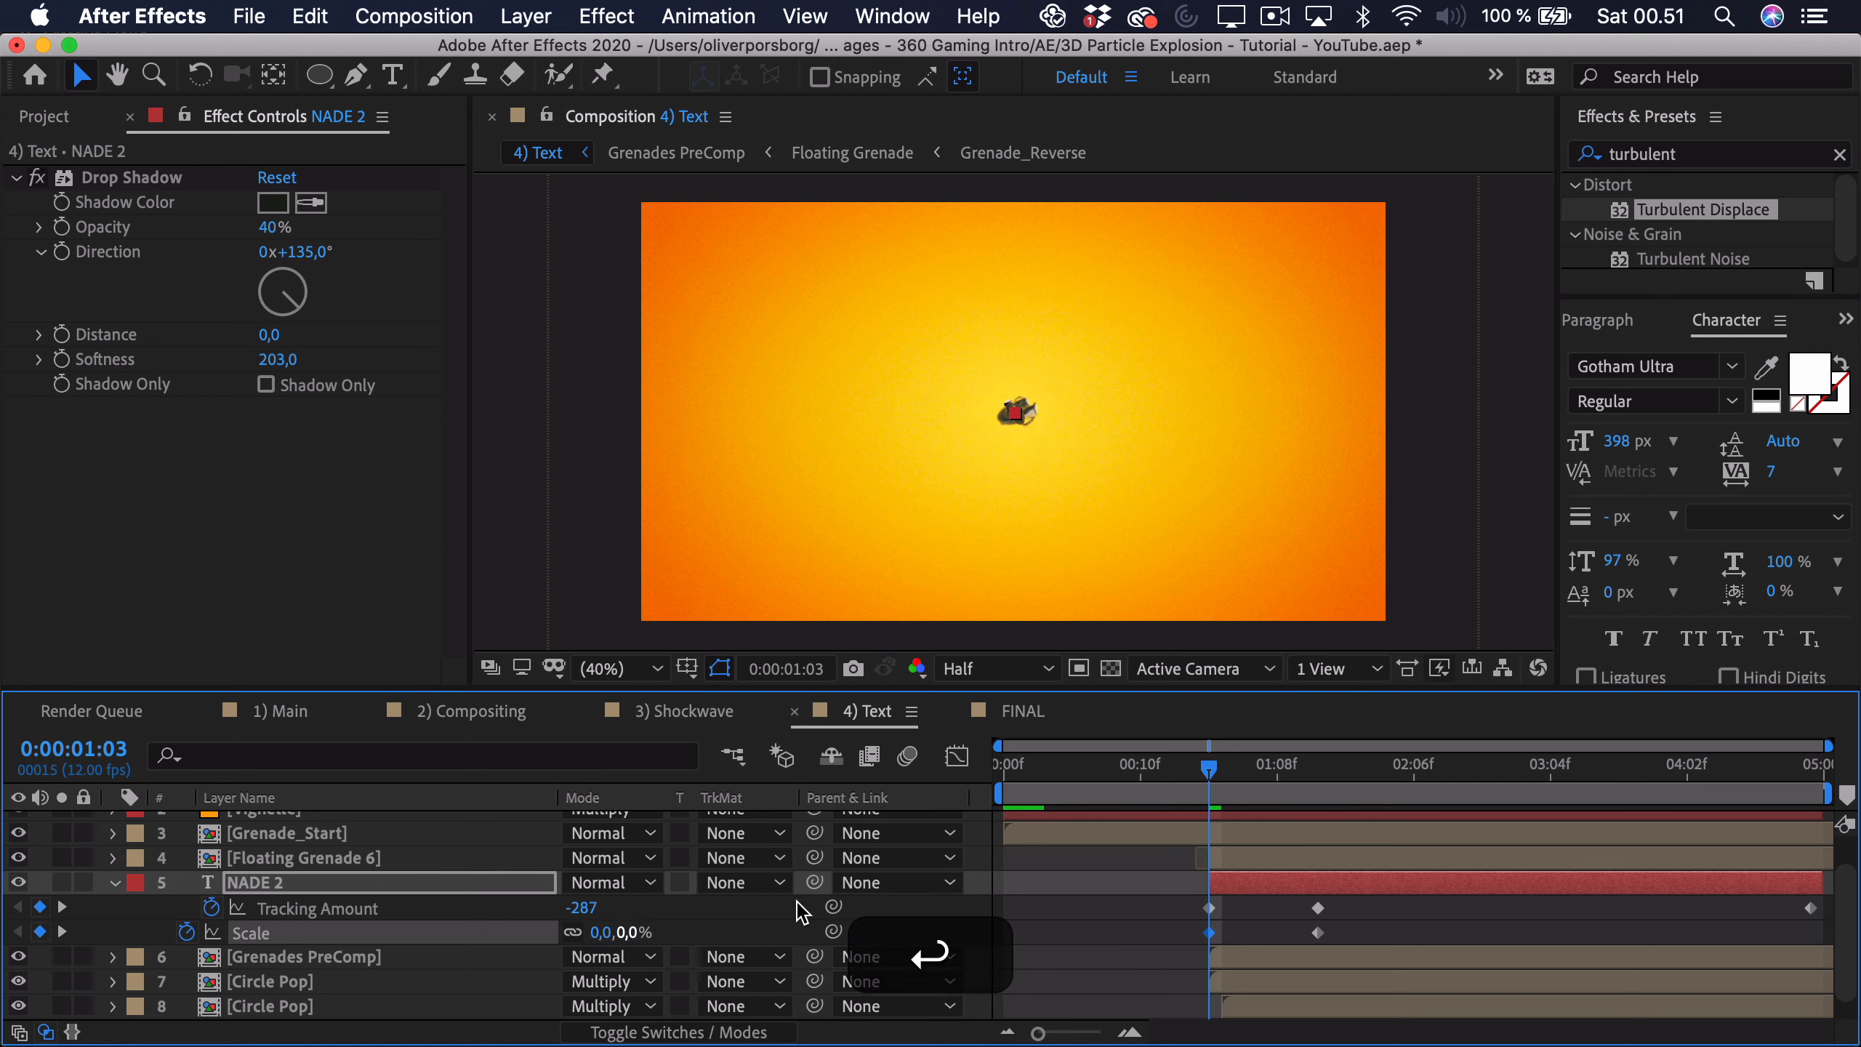
Step: Increase NADE 2's scale slightly at 0:00:04:11 and show the Graph Editor for its animation
key("End")
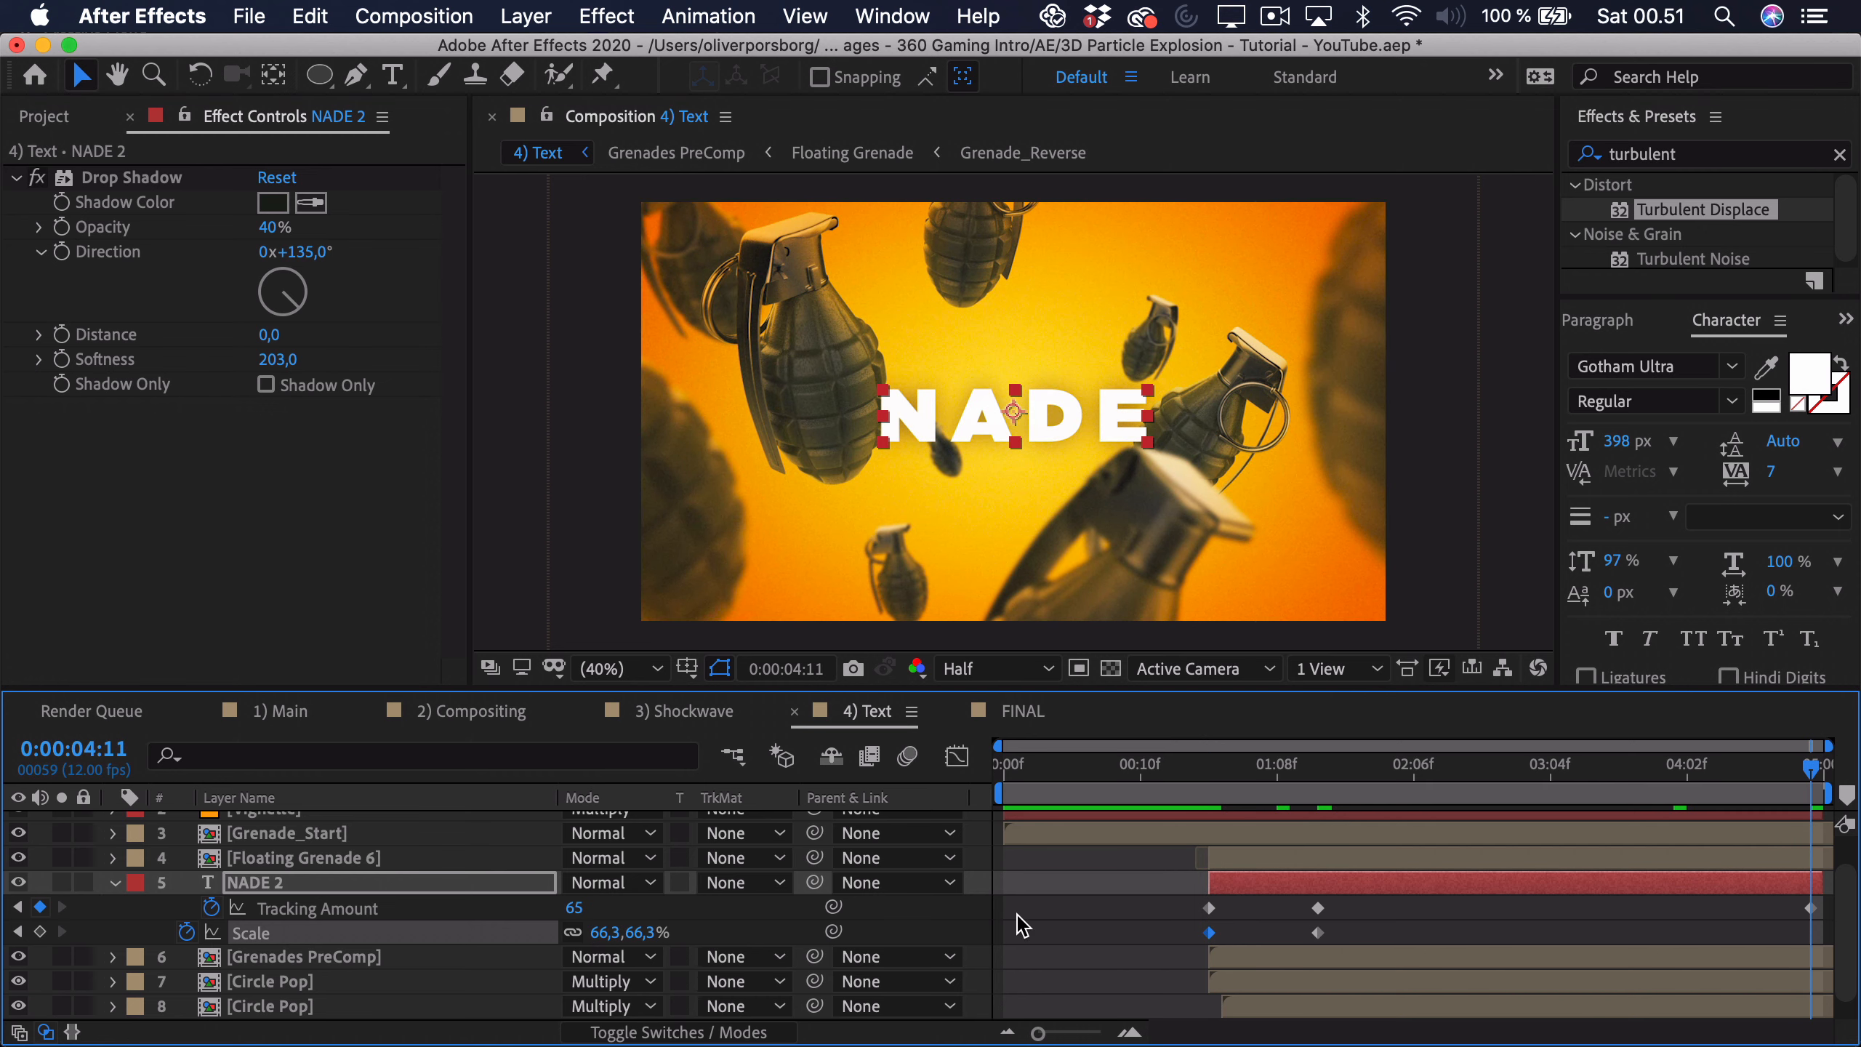
left_click_drag(614, 937, 629, 950)
left_click(956, 756)
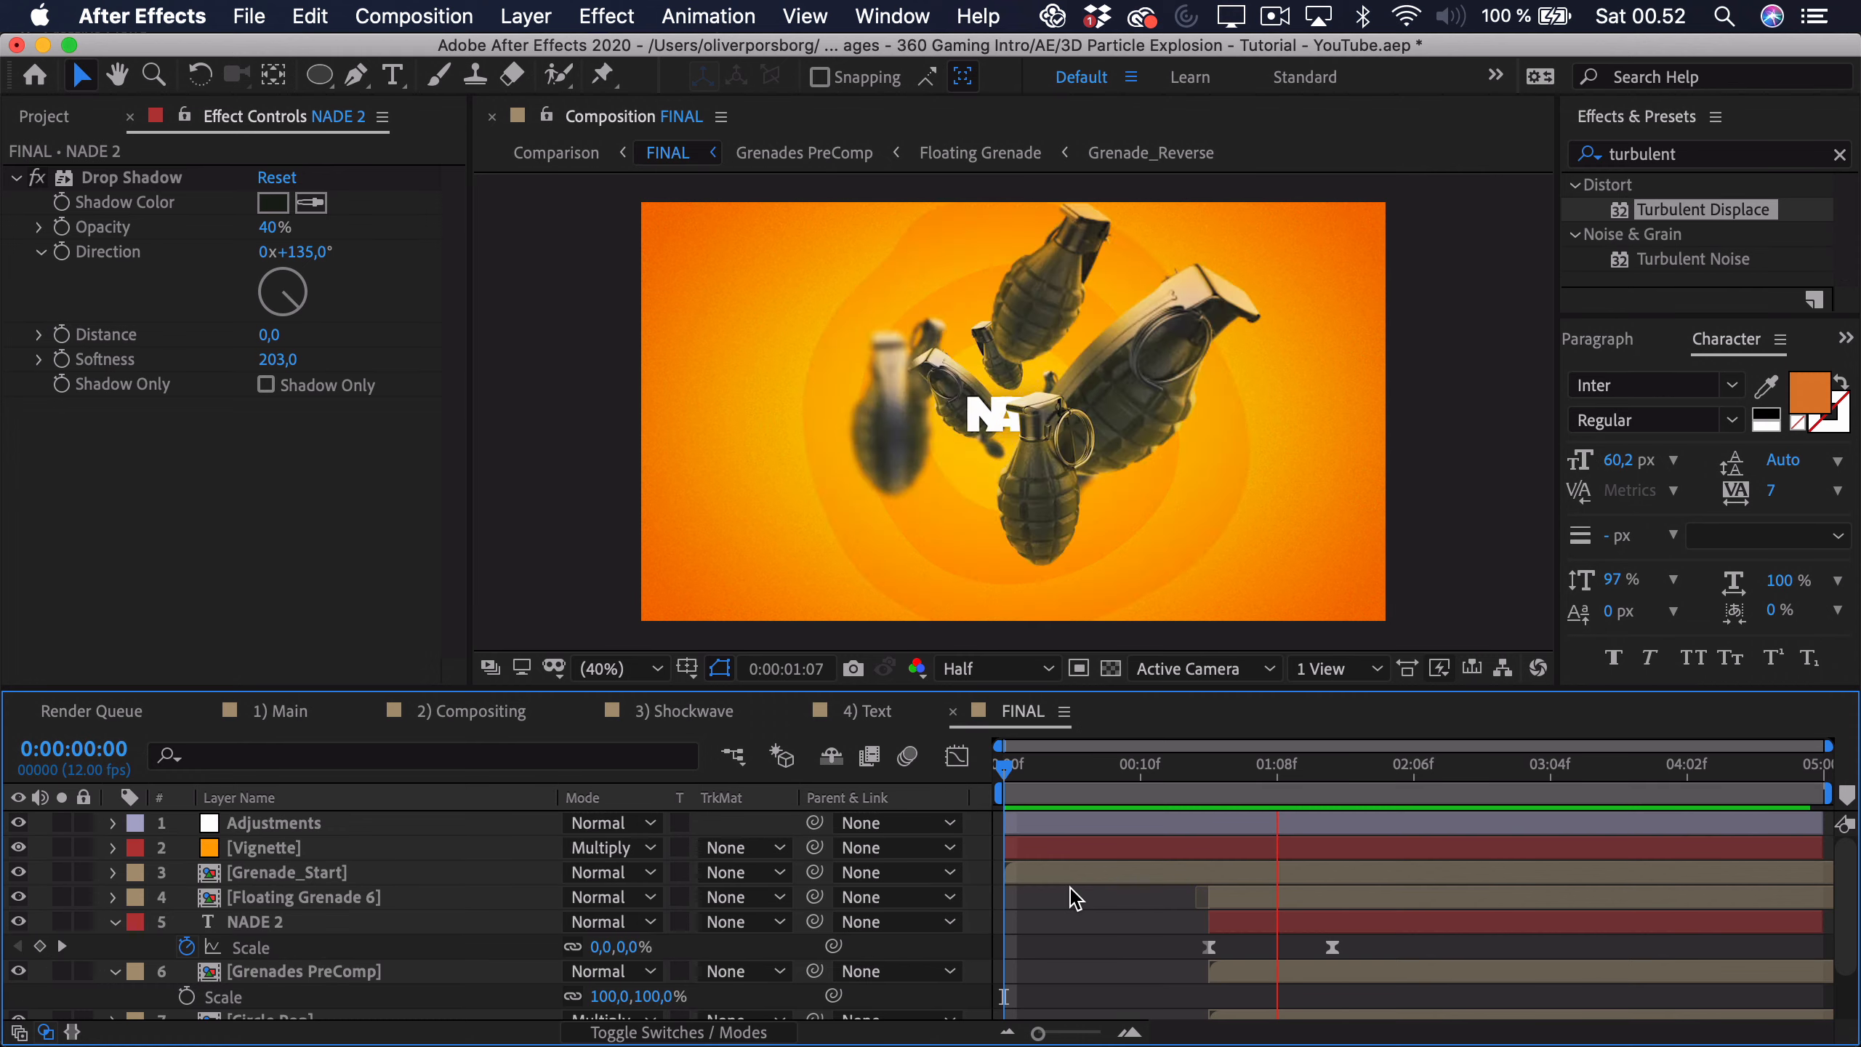